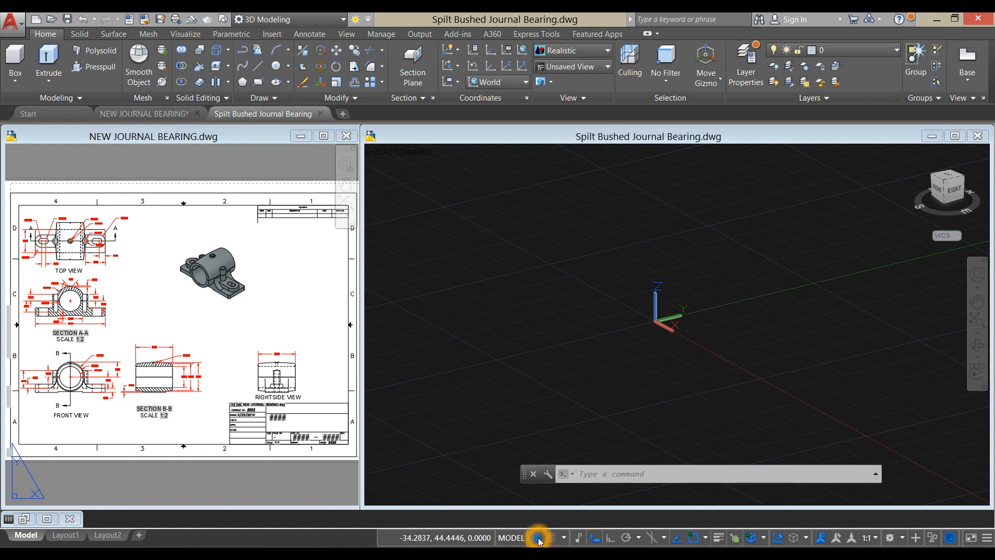
- Turn on polar tracking for the bearing model drawing
left_click(592, 542)
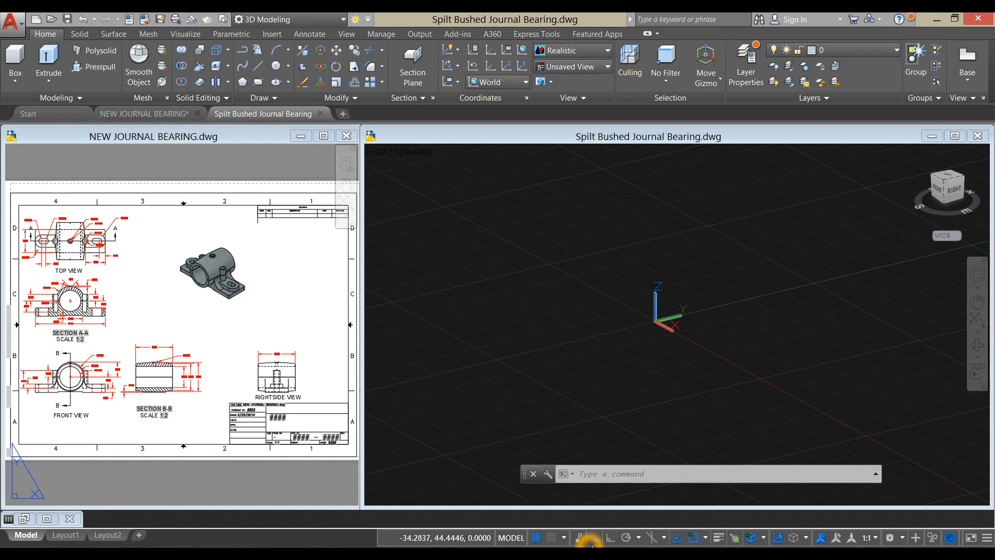
left_click(627, 543)
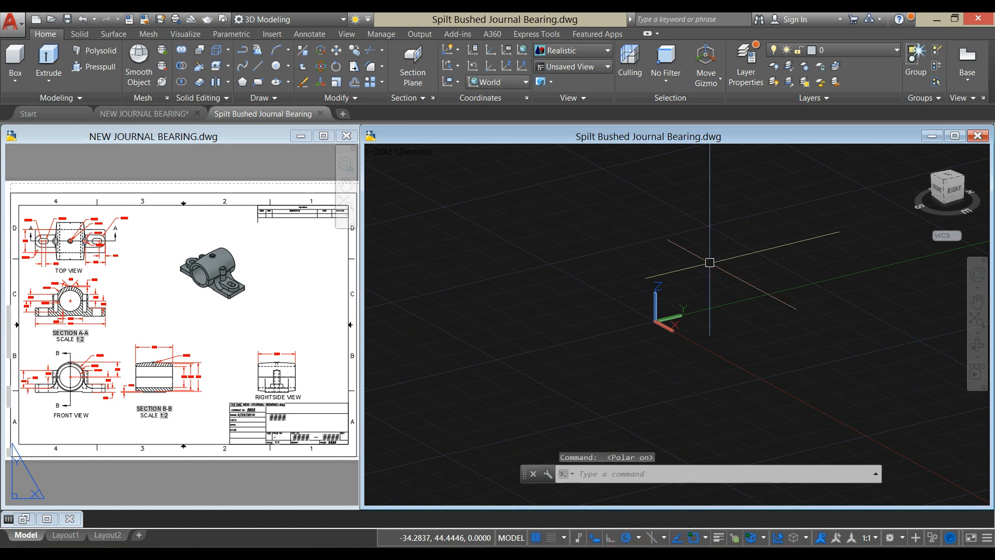
left_click(684, 349)
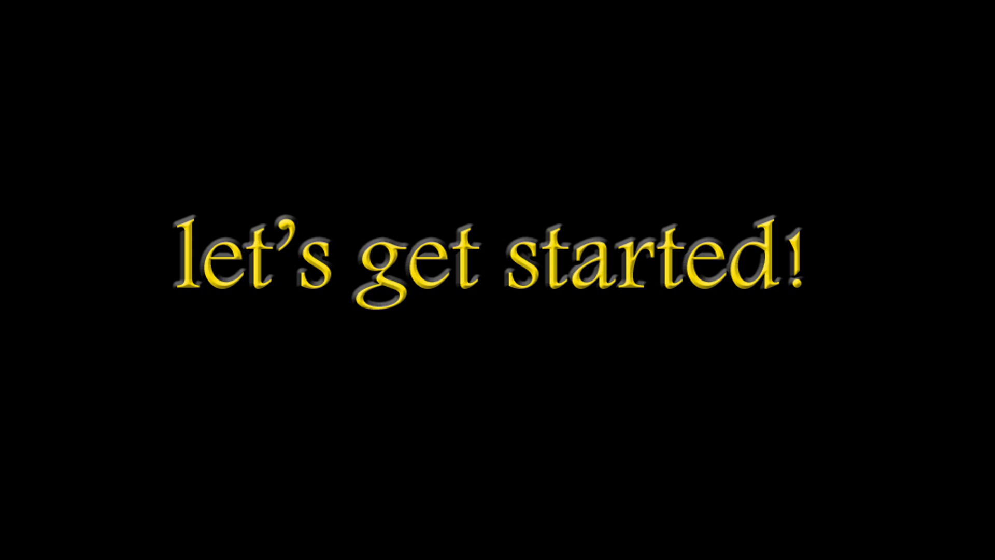
- Set the Spilt Bushed Journal Bearing drawing to the Front view
left_click(676, 308)
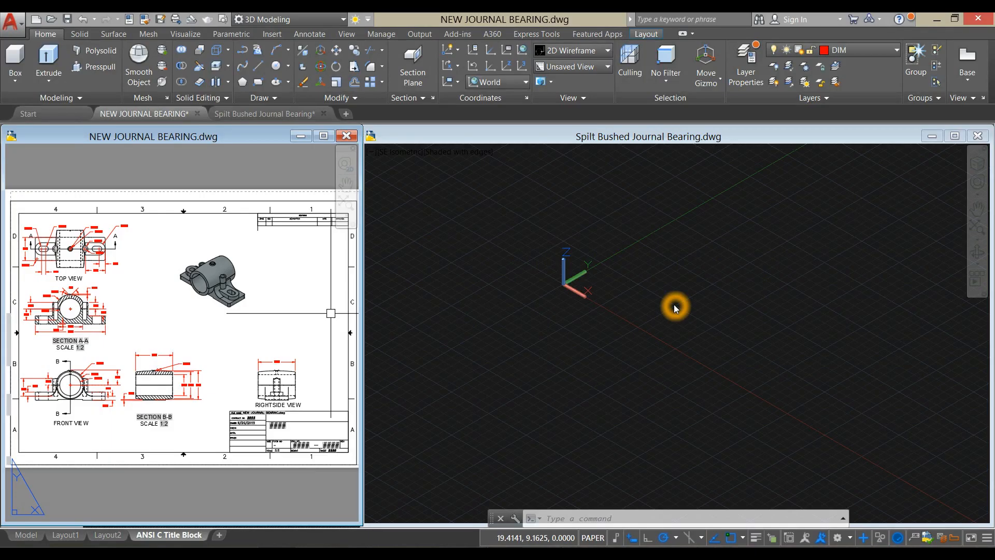
left_click(403, 153)
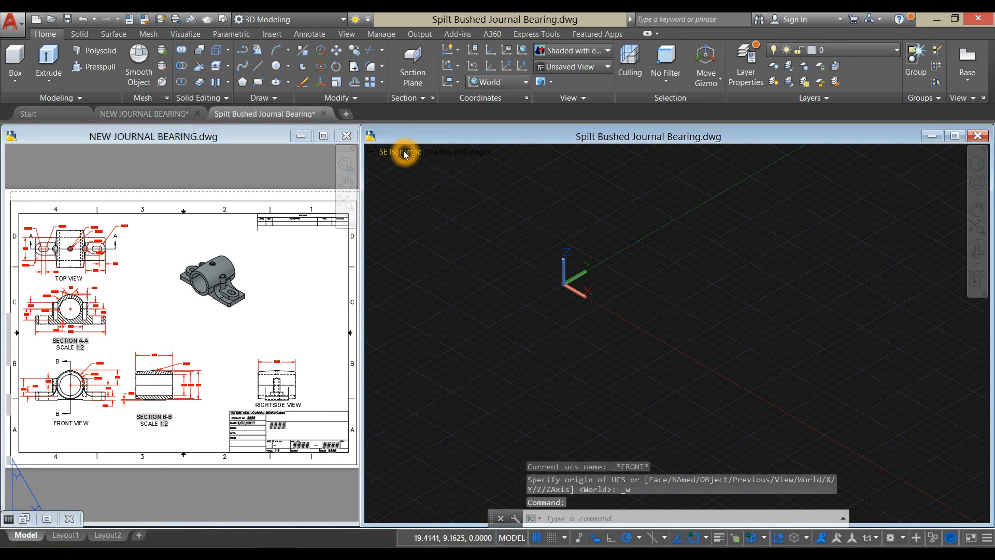
left_click(403, 152)
left_click(439, 233)
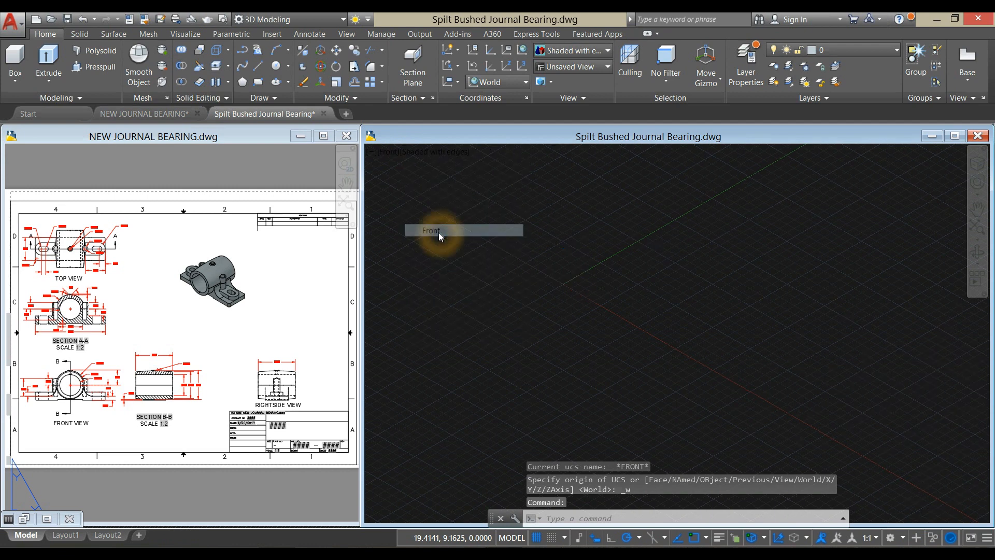
- Draw a circle with a diameter of 3.5 in the empty front-view model space, using the reference drawing's front view
left_click(134, 390)
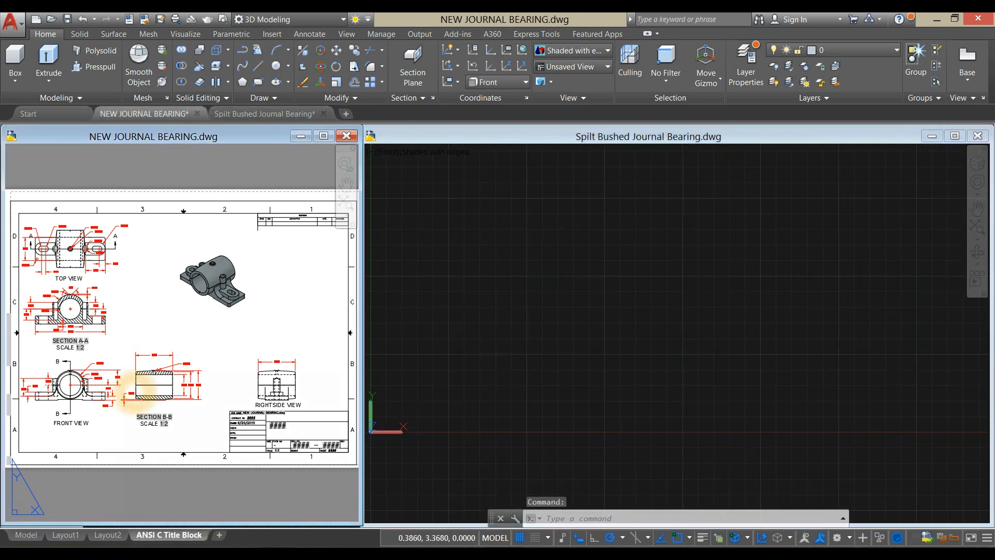
scroll(44, 338, "up", 5)
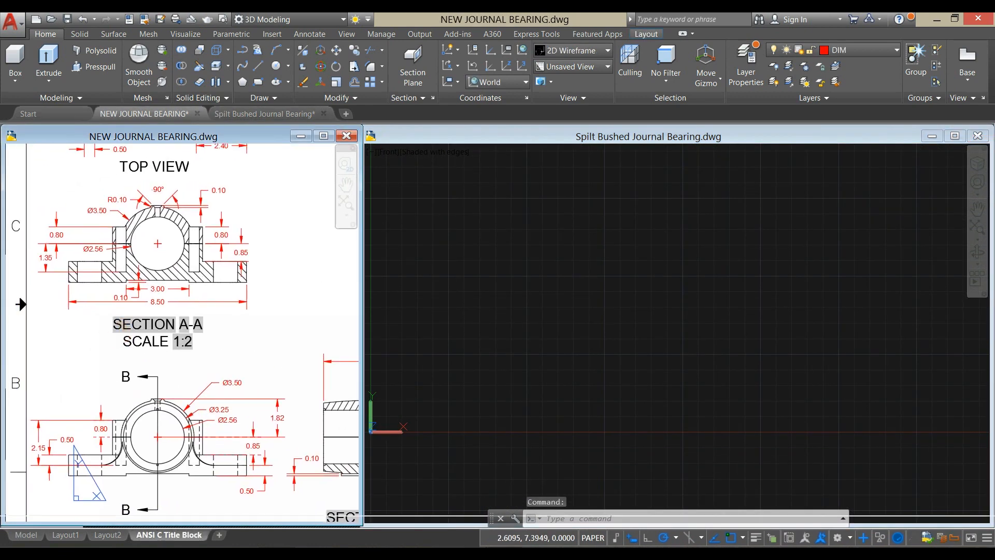
left_click(654, 298)
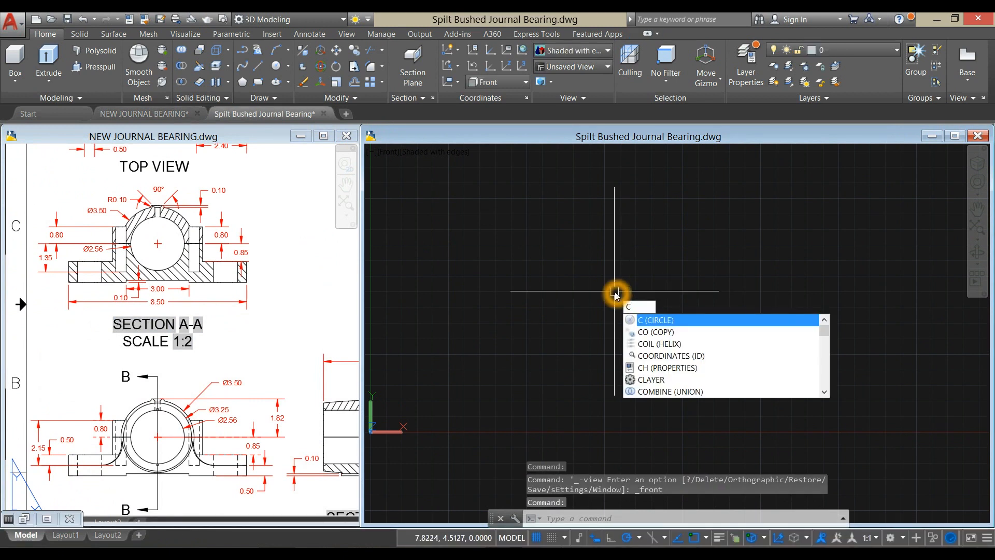
key("Return")
left_click(590, 297)
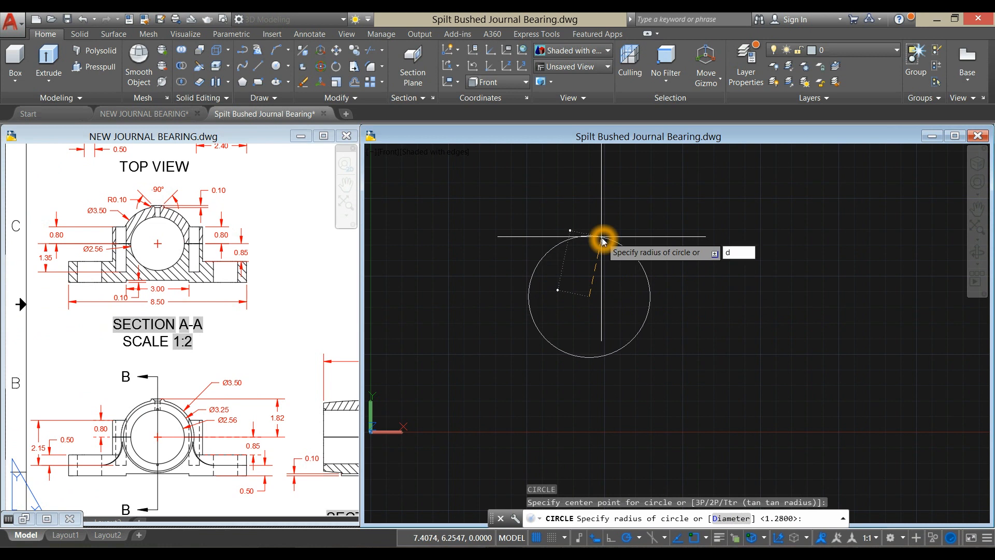
key("Return")
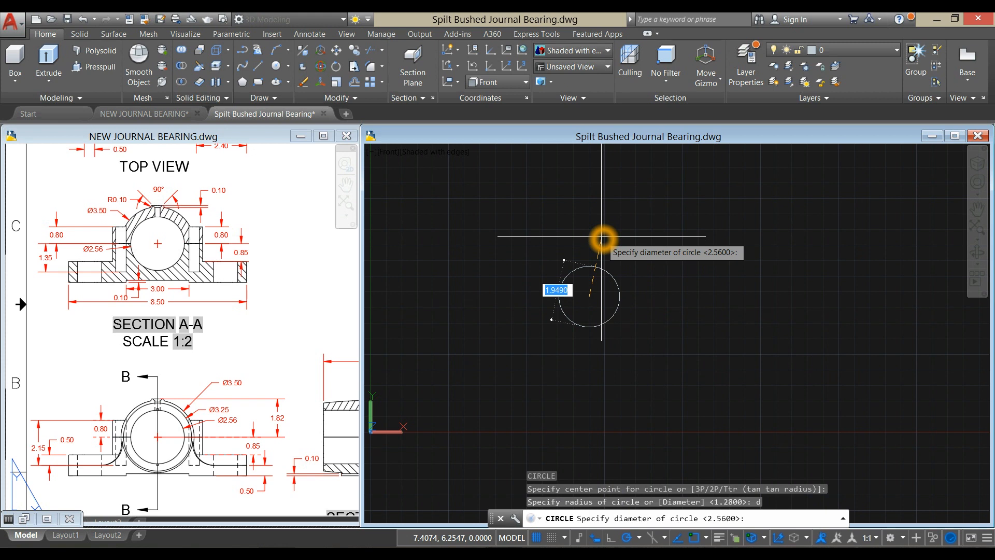
key("Return")
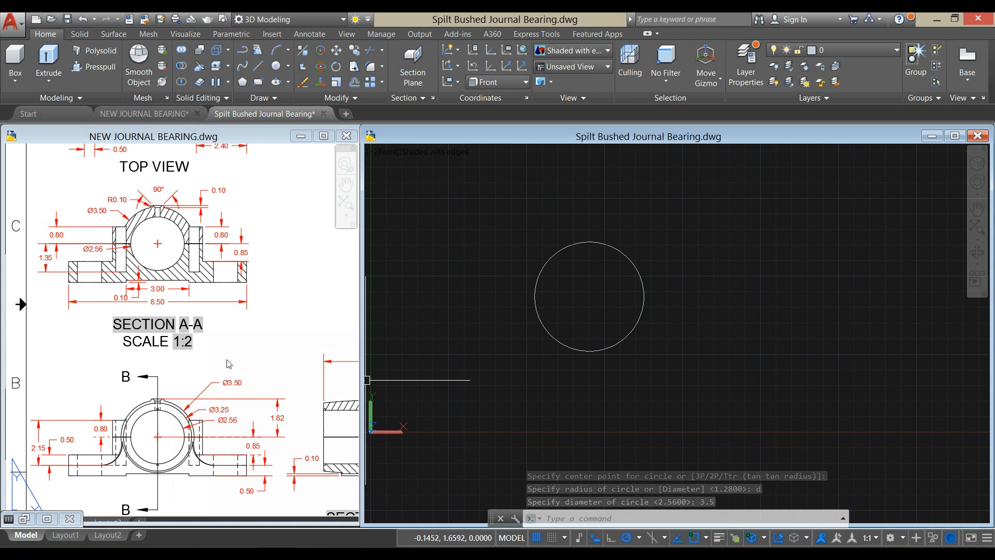
- Draw a concentric circle with a diameter of 3.25 inside the 3.5 circle and turn off the grid
scroll(666, 270, "up", 2)
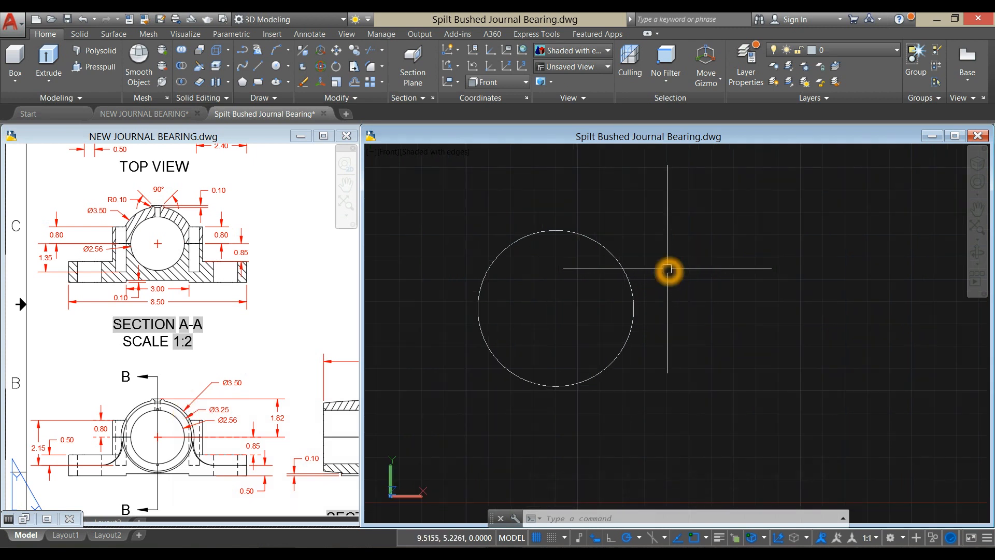
right_click(648, 230)
left_click(678, 238)
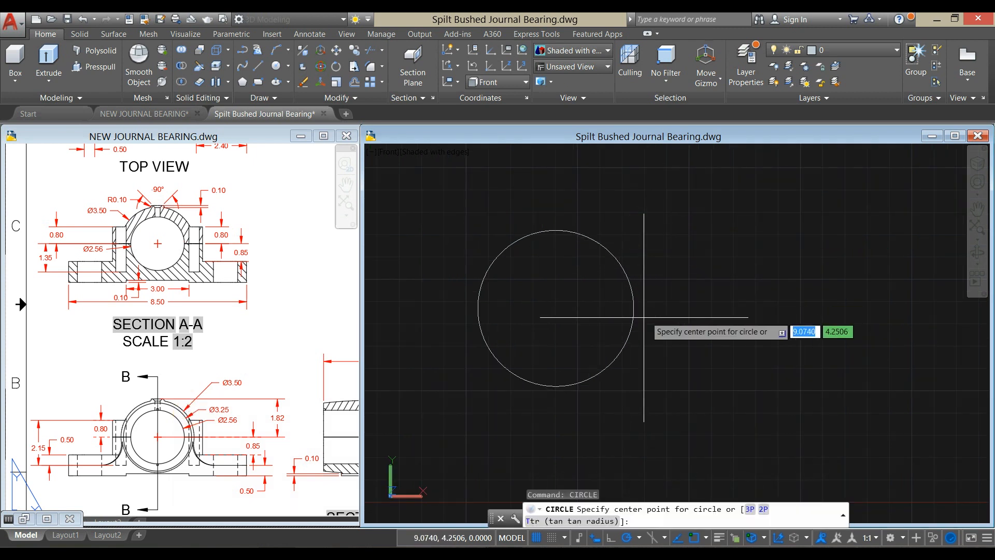
left_click(555, 308)
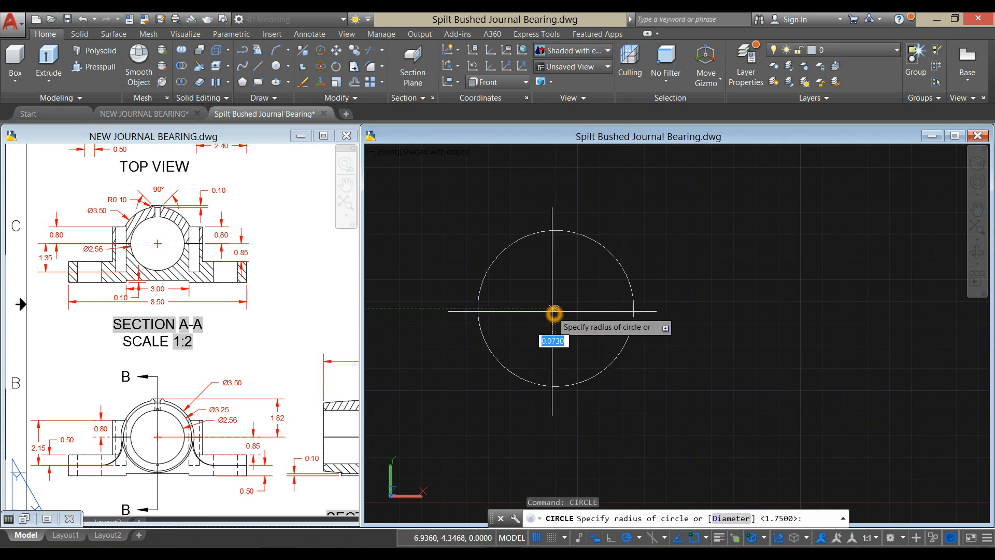
type("d")
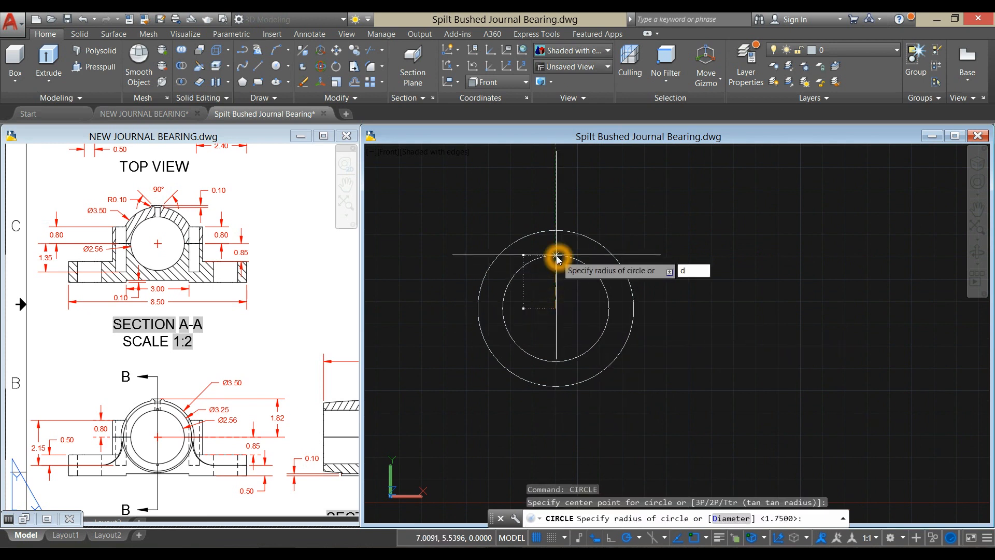
key("Return")
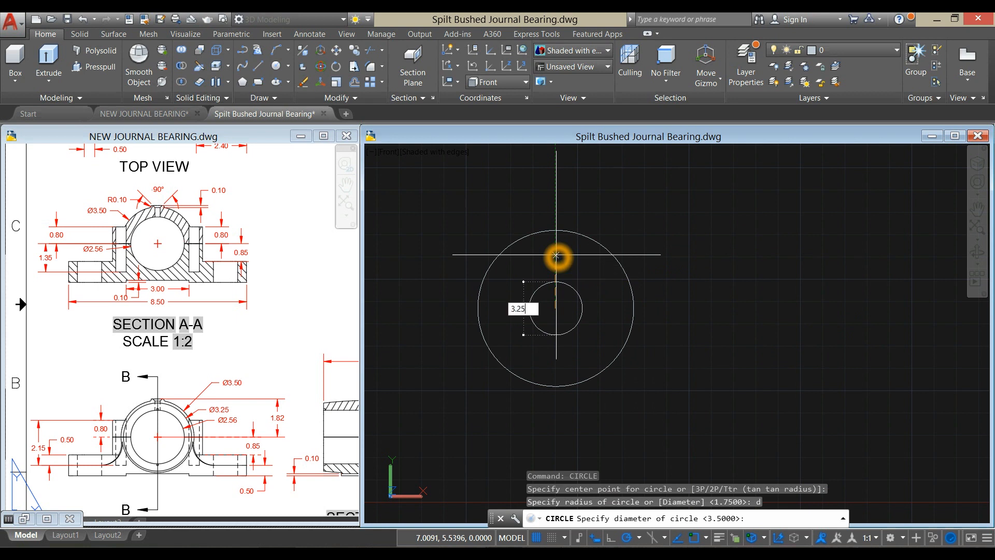
type("3.25")
key("Return")
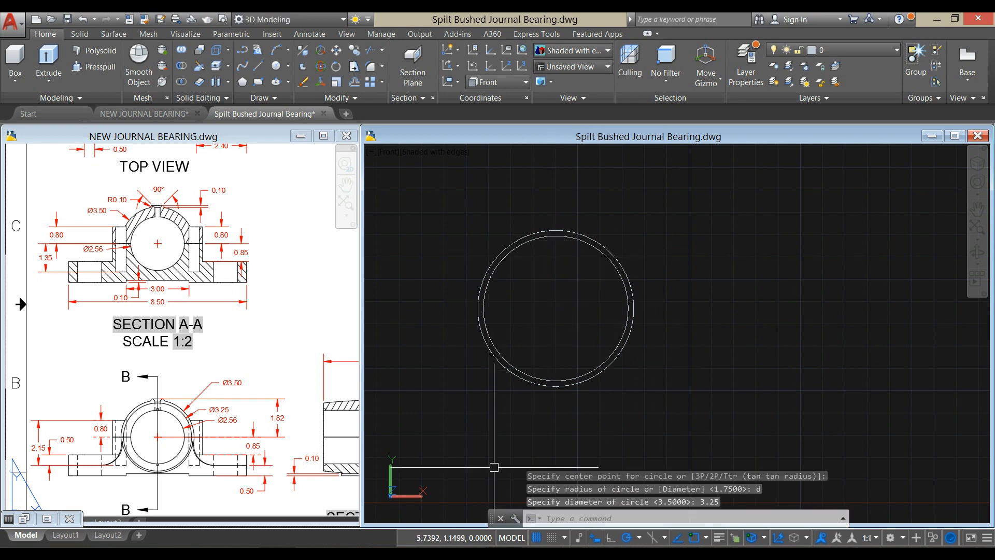
left_click(534, 540)
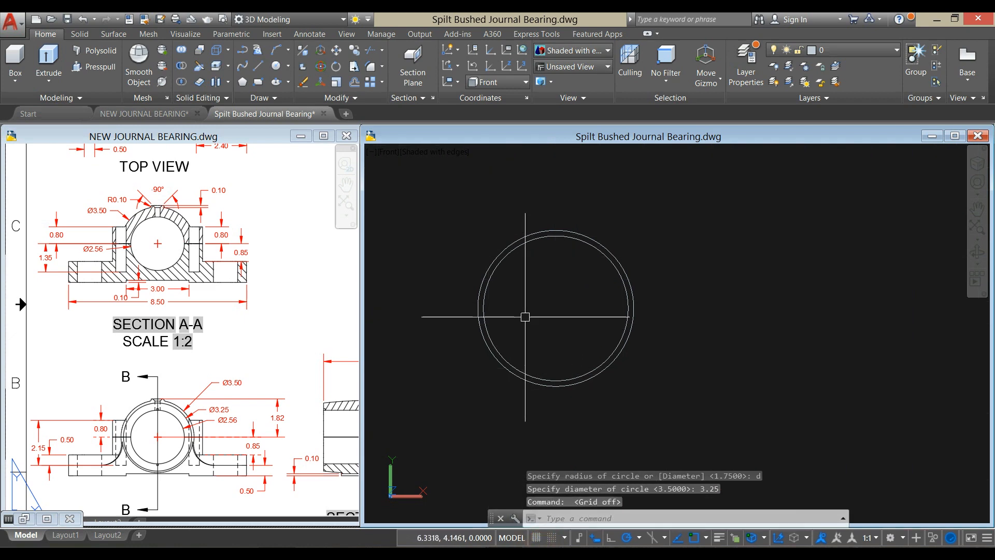
- Examine the circles in 3D, the bearing's isometric picture and the Section B-B dimensions in the reference drawing
middle_click_drag(529, 309, 594, 308, "shift")
scroll(594, 308, "up", 3)
left_click(215, 379)
scroll(220, 369, "down", 4)
middle_click_drag(219, 368, 160, 358)
scroll(160, 358, "down", 2)
scroll(207, 278, "up", 5)
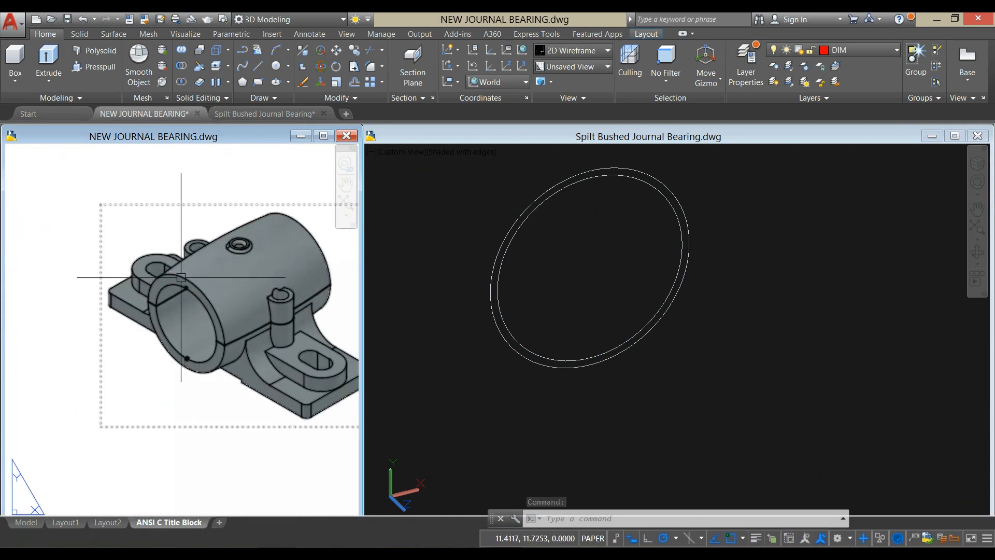
mouse_move(299, 223)
scroll(237, 296, "down", 6)
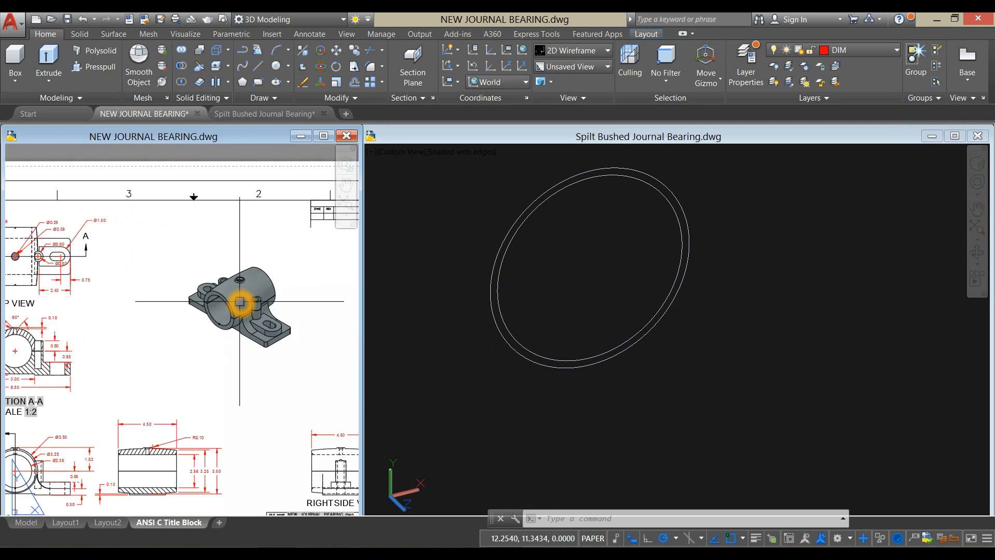
scroll(155, 440, "up", 4)
middle_click_drag(155, 440, 223, 357)
scroll(207, 354, "down", 2)
- Copy the 3.25 diameter circle from its centre by 2.25 in both Z directions and erase the original circle
left_click(499, 390)
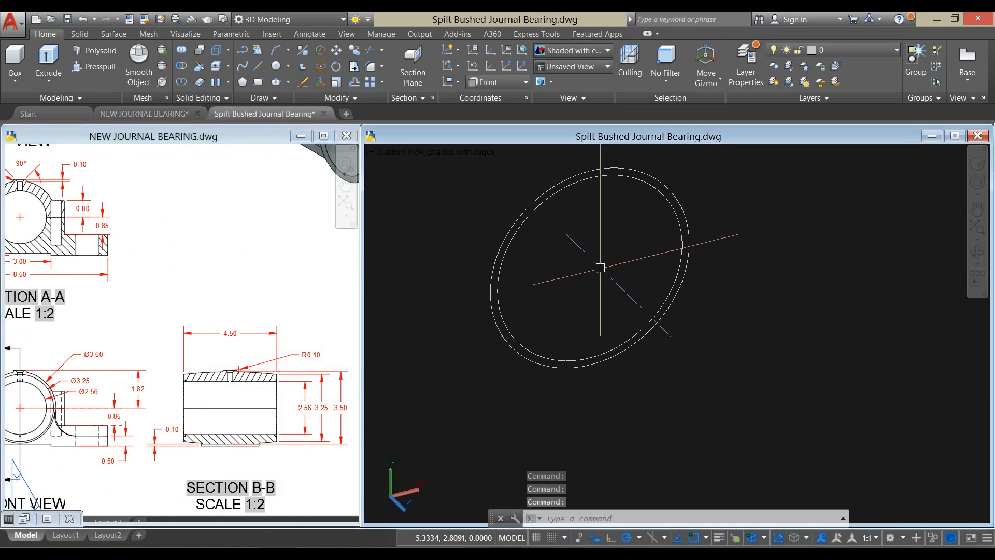
left_click(584, 186)
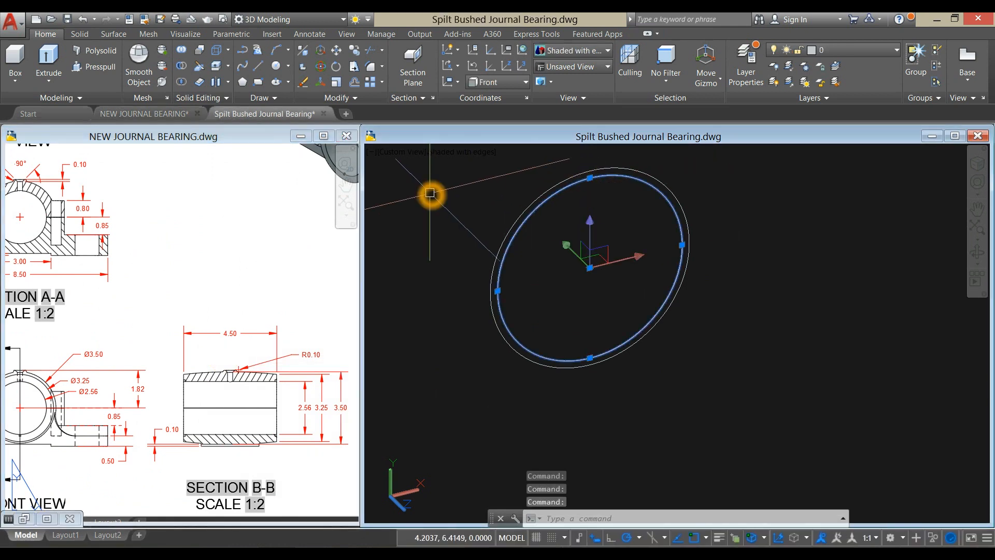
right_click(431, 193)
left_click(459, 289)
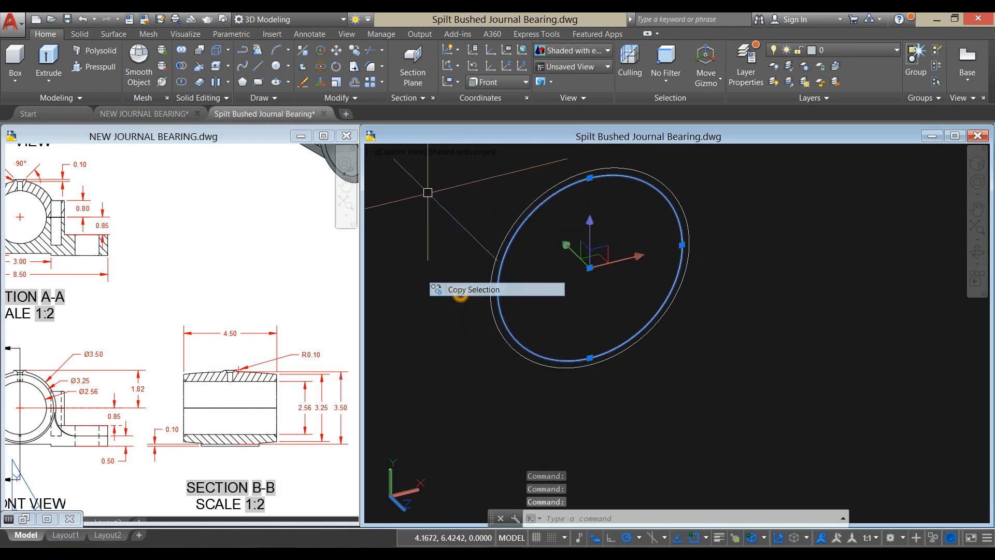
left_click(592, 274)
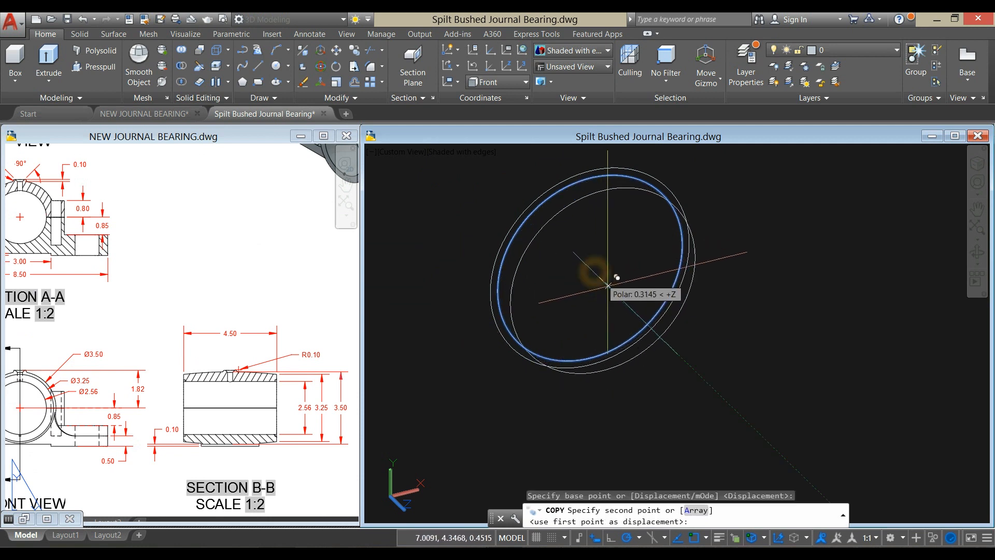
left_click(648, 325)
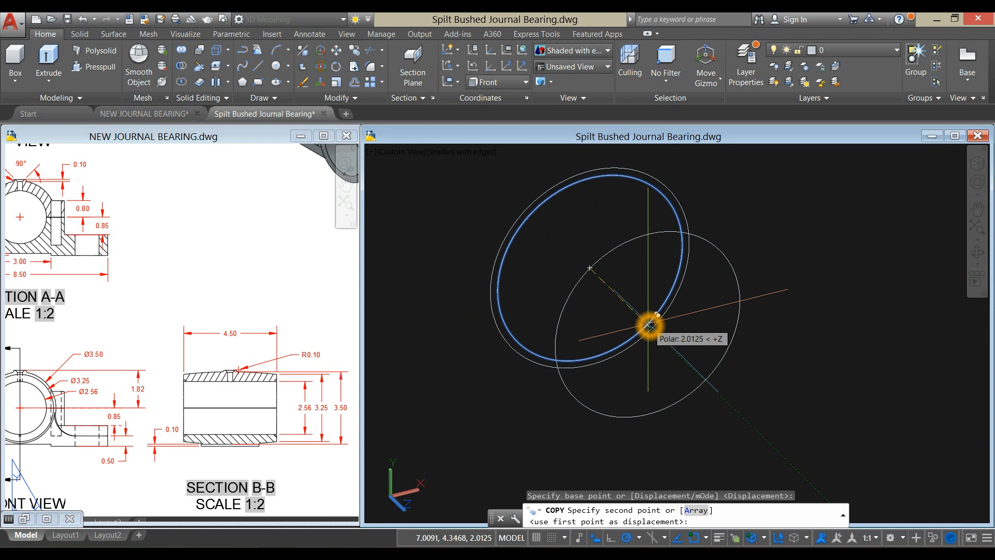
type("2.")
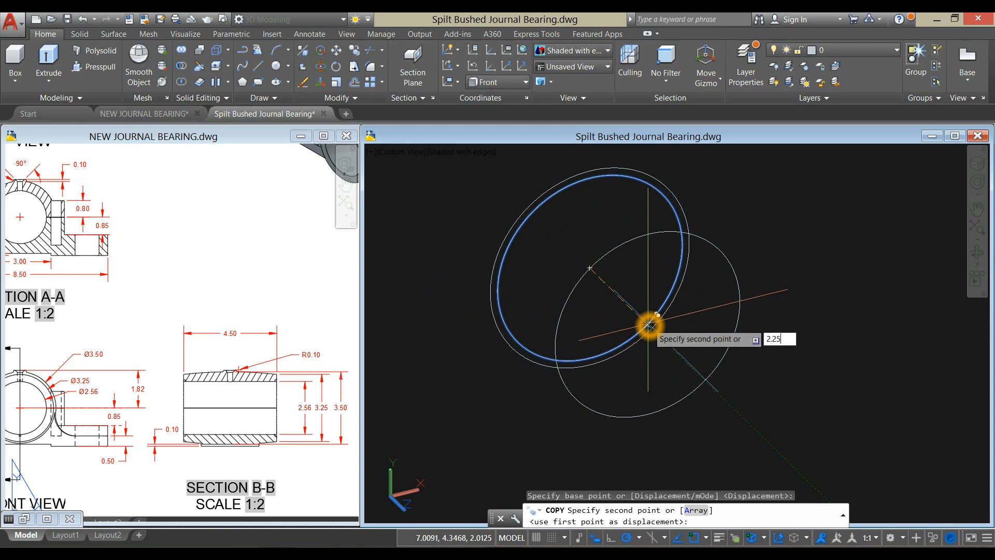
type("25")
key("Return")
middle_click_drag(649, 325, 600, 324, "shift")
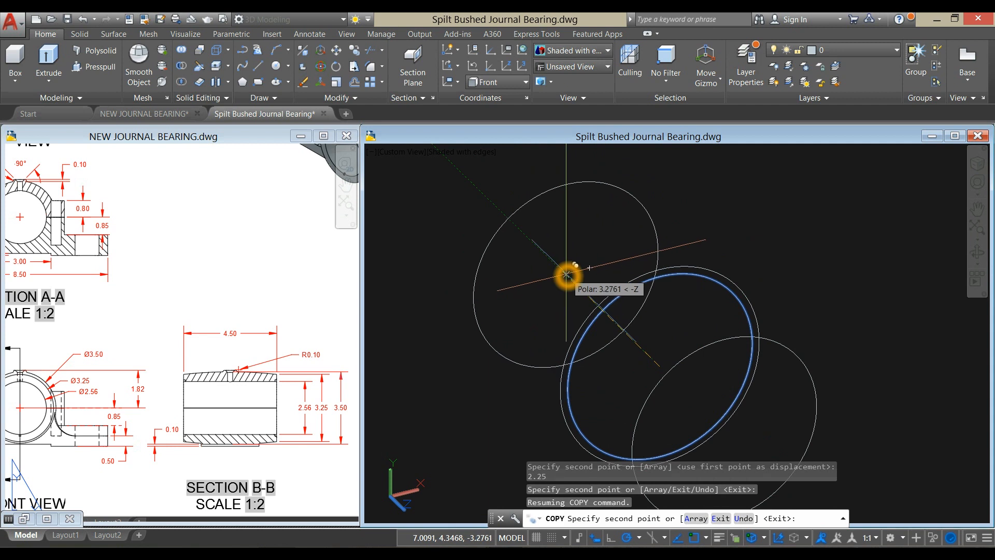
key("Return")
right_click(571, 231)
left_click(575, 232)
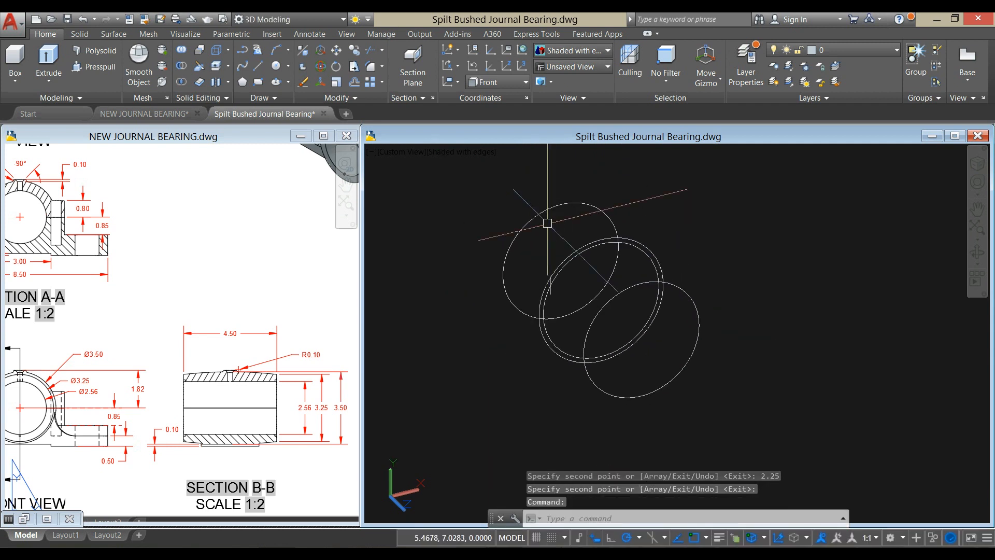
left_click(632, 248)
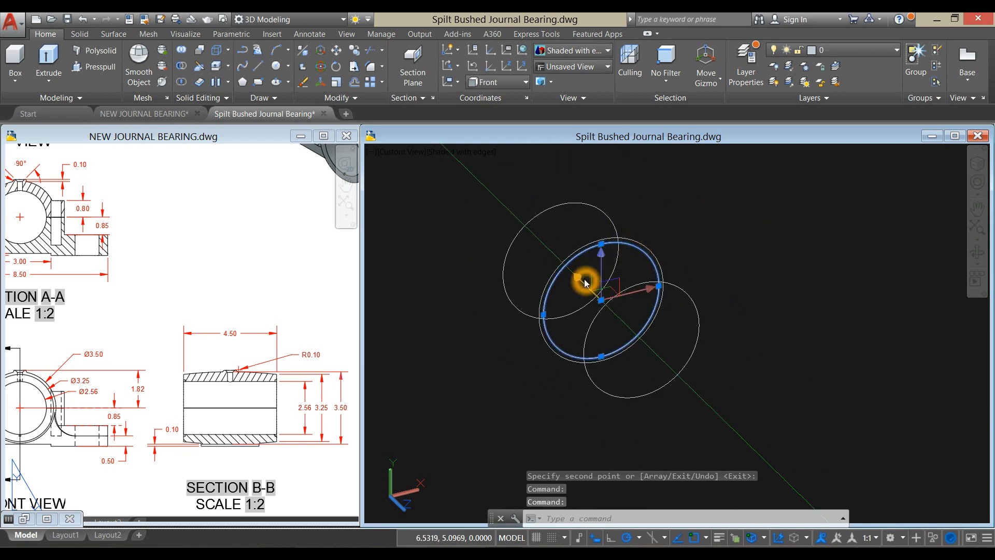
key("Delete")
- Copy the 3.5 diameter middle circle in place, using its centre as both base point and second point
left_click(644, 250)
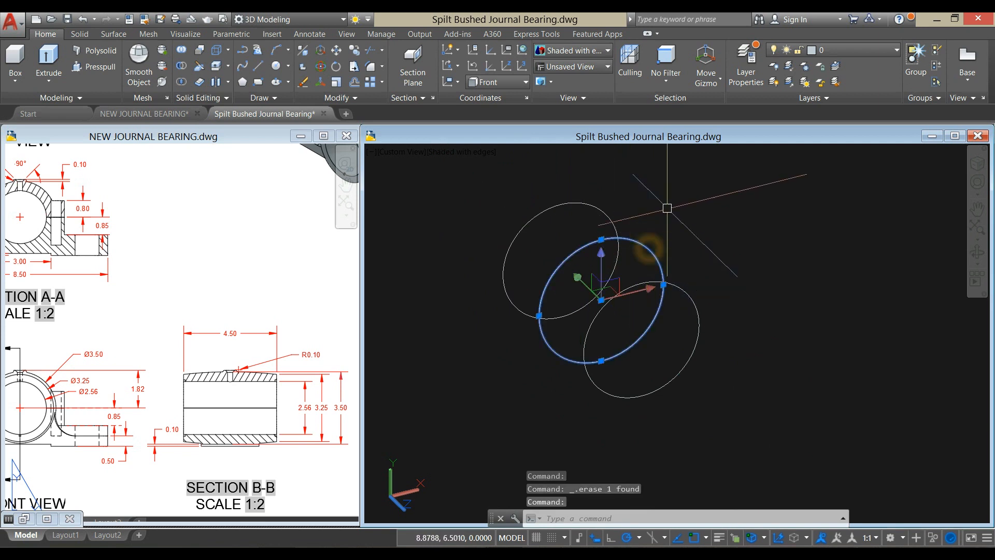
right_click(673, 198)
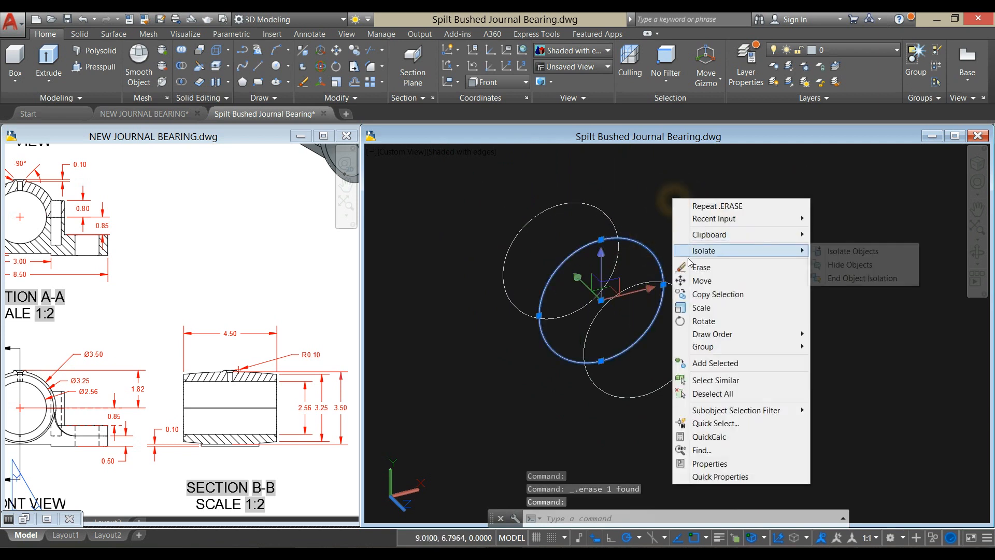
left_click(709, 295)
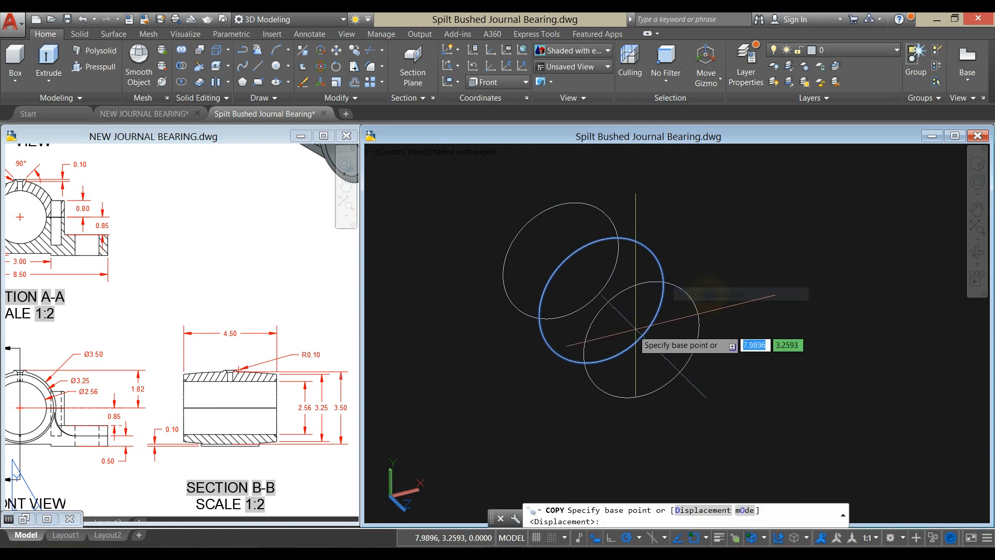
left_click(600, 305)
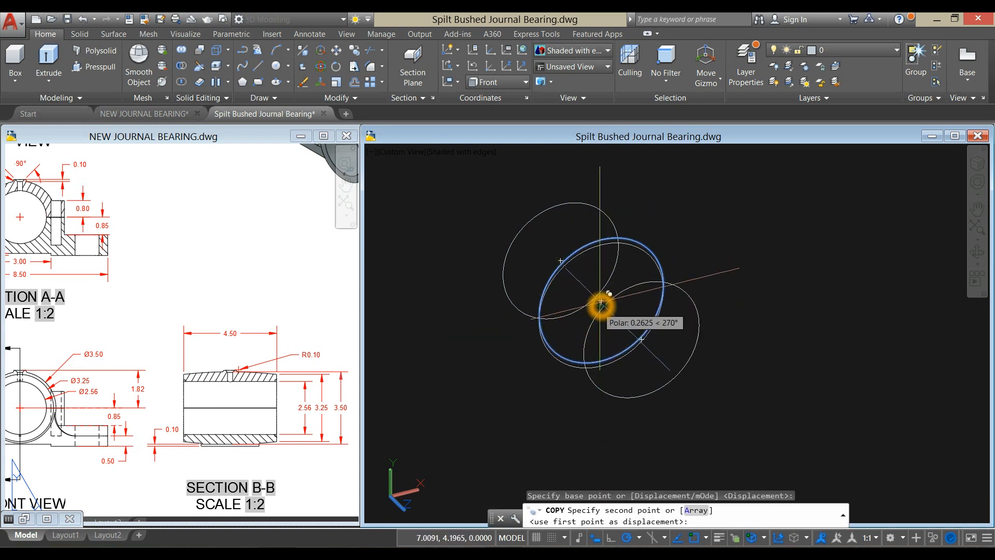
left_click(602, 301)
right_click(649, 224)
left_click(671, 232)
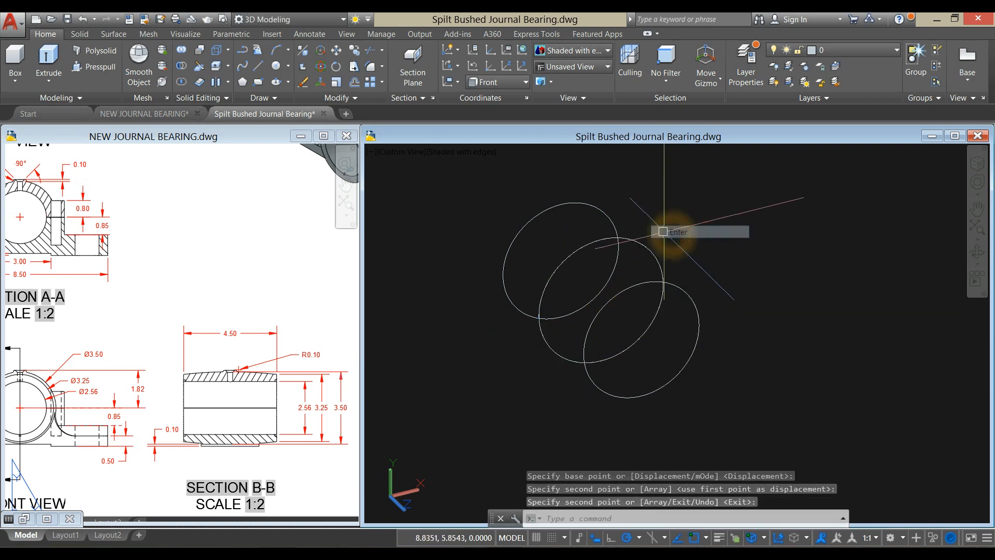
scroll(651, 237, "down", 2)
middle_click_drag(652, 237, 629, 239)
left_click(200, 363)
scroll(208, 362, "down", 2)
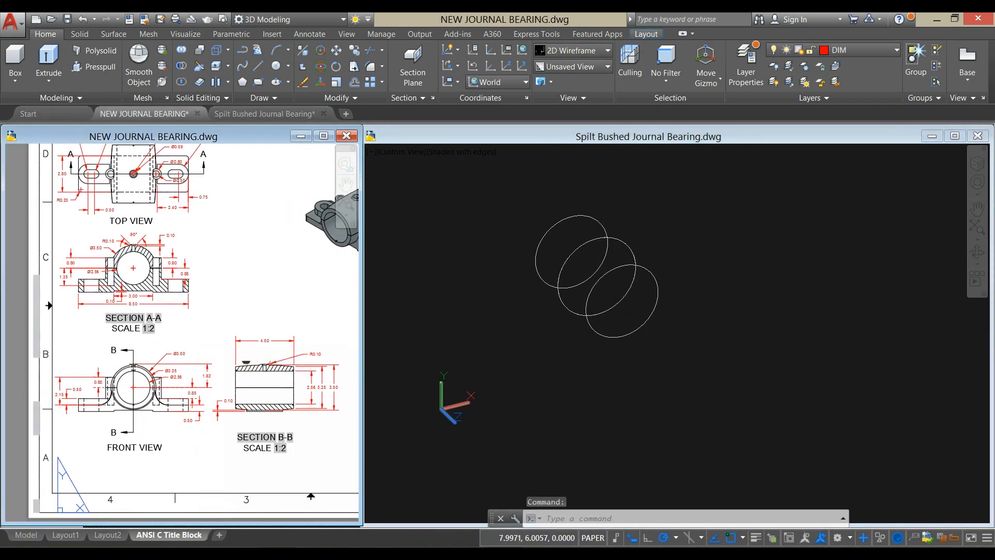
left_click(51, 84)
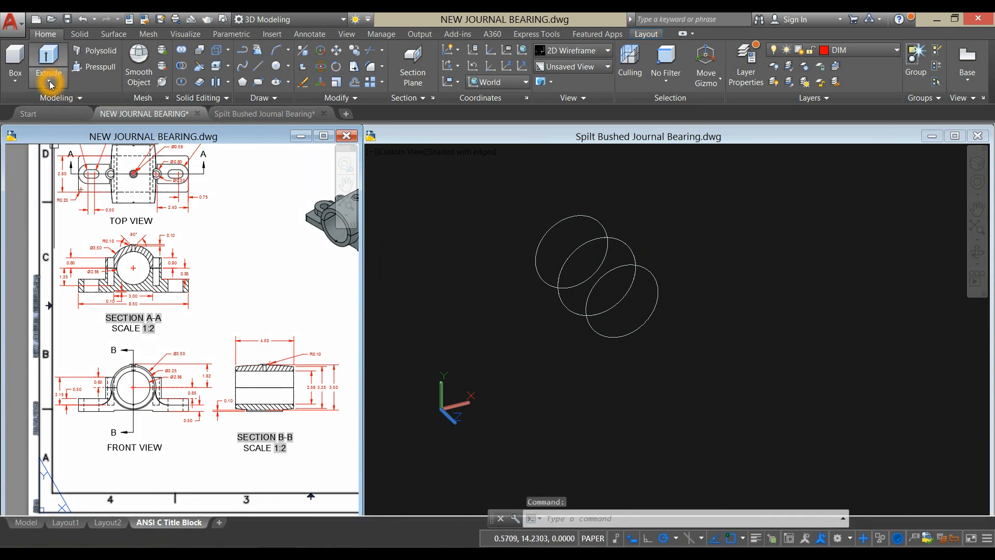
left_click(50, 83)
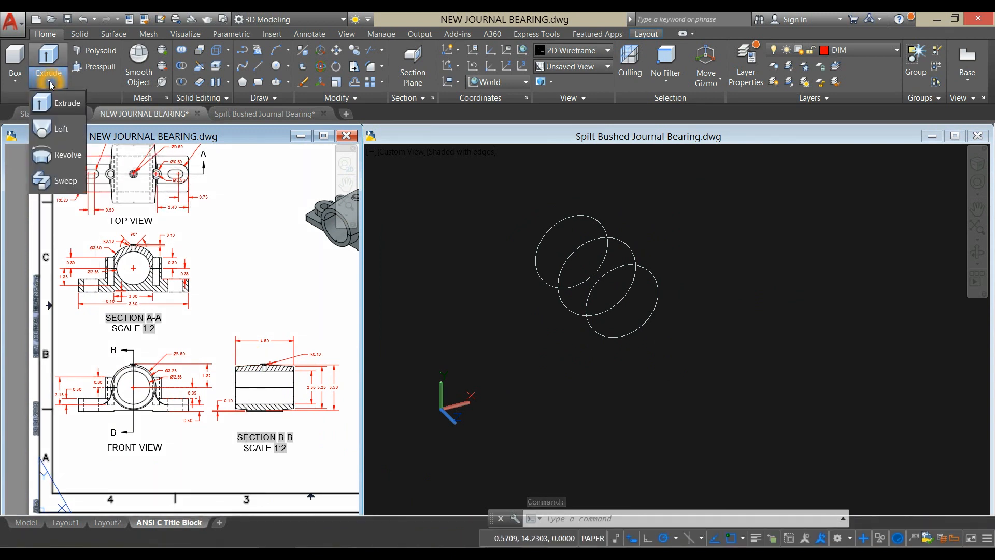
left_click(62, 128)
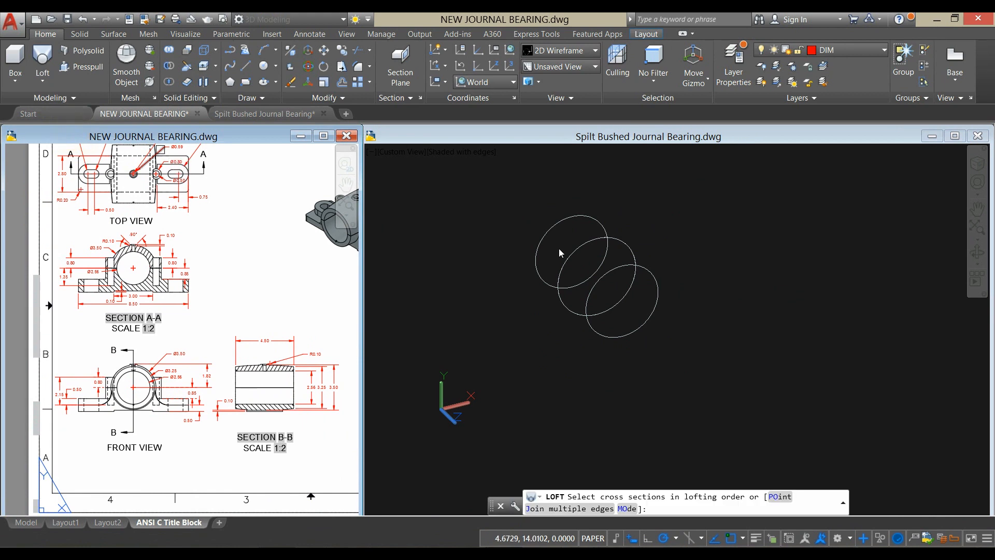
left_click(494, 286)
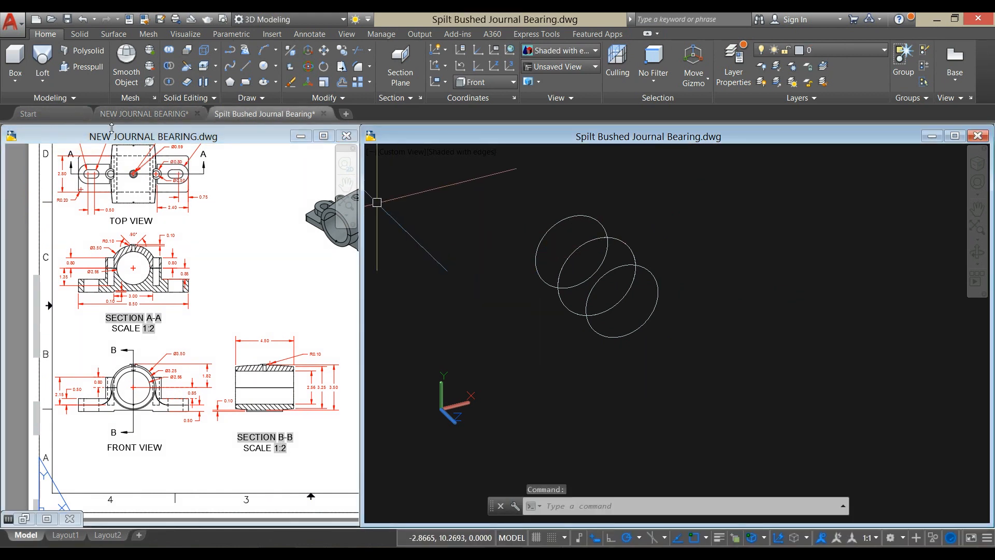
- Loft a solid through the rear 3.25, middle 3.5 and front 3.25 diameter circles, using cross sections only
left_click(42, 61)
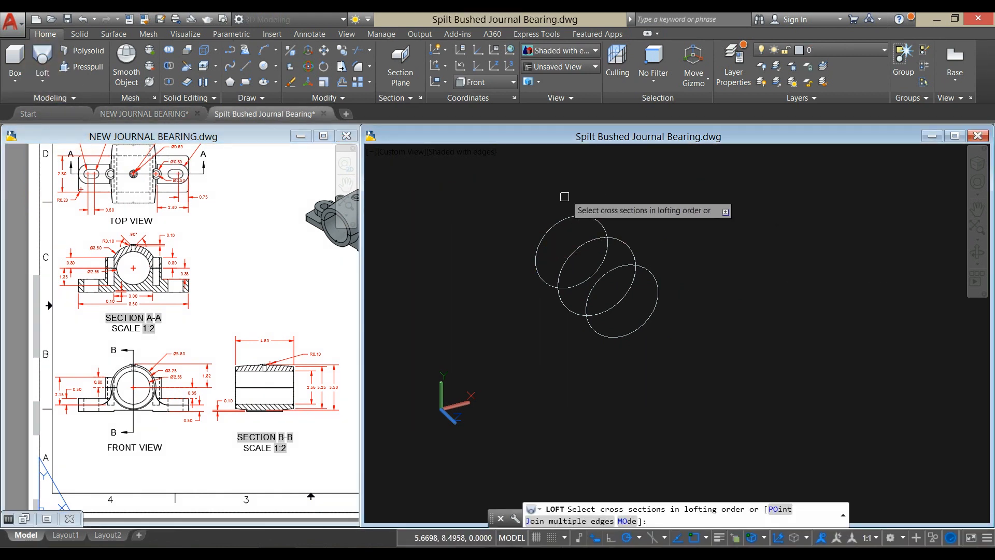
left_click(568, 216)
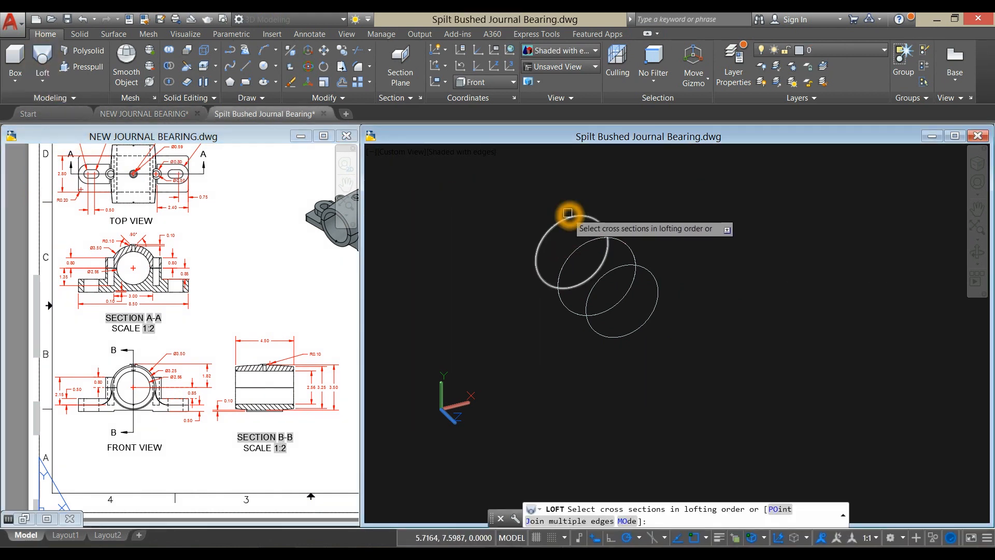
left_click(632, 242)
left_click(656, 275)
right_click(671, 217)
left_click(694, 226)
right_click(697, 230)
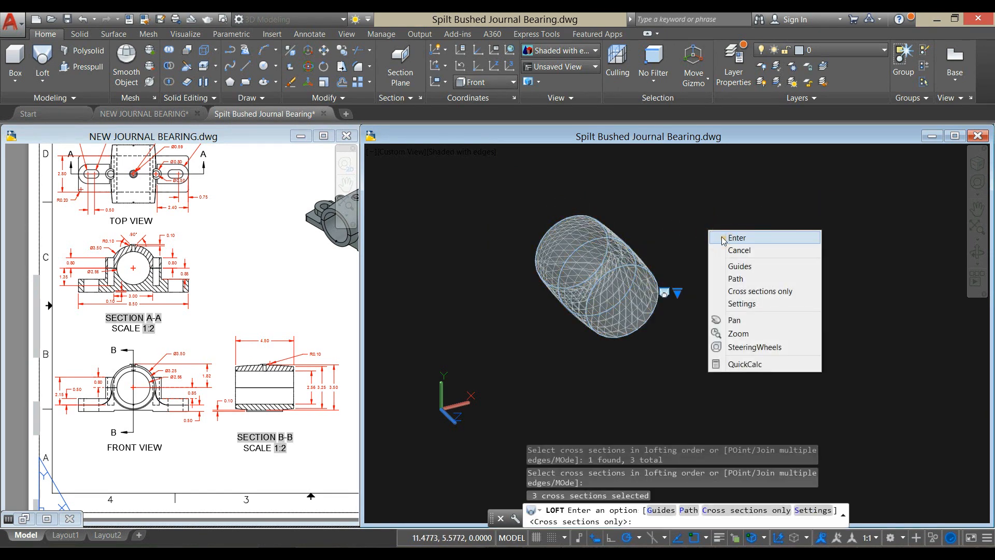
left_click(717, 231)
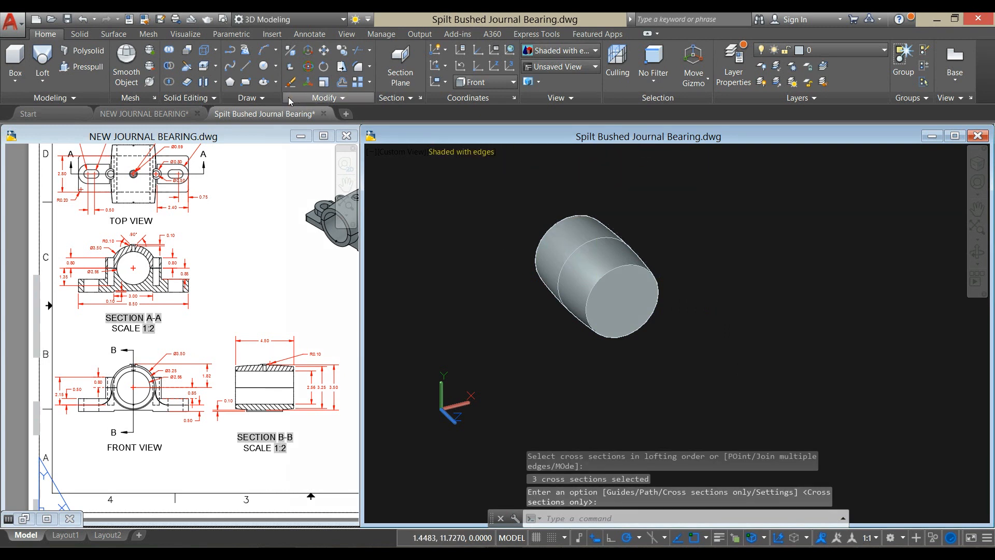
- Draw a circle with a diameter of 2.56 at the centre of the lofted body's front end face
left_click(264, 66)
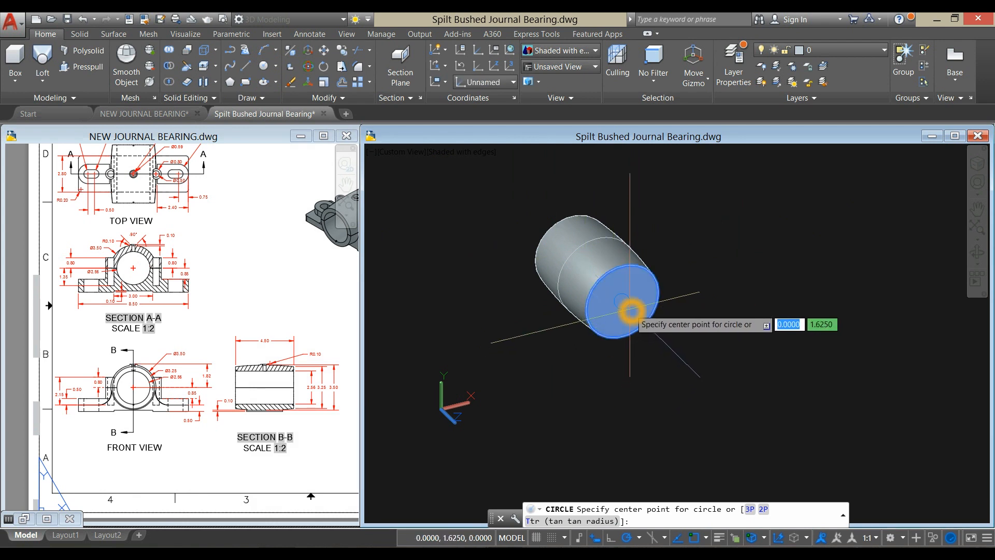
left_click(630, 311)
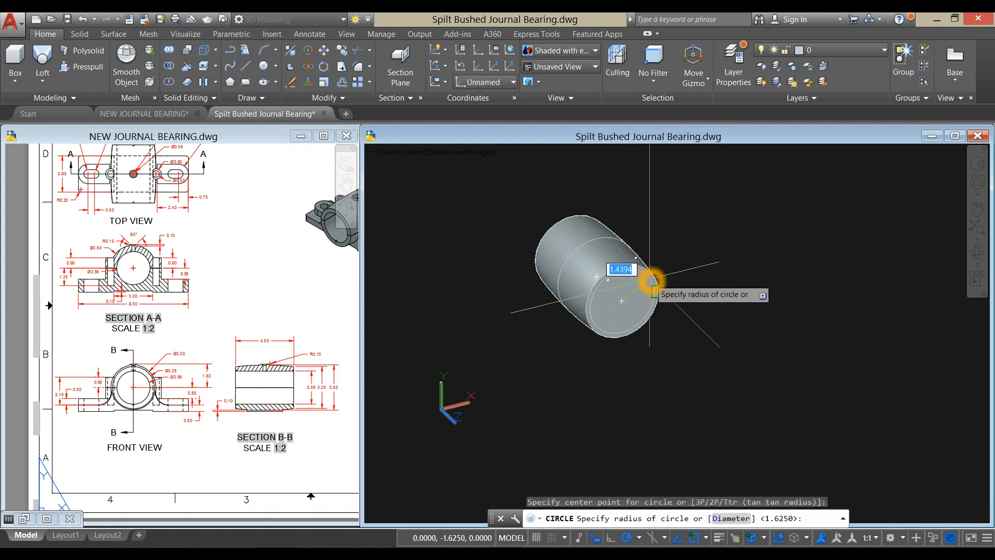
type("d")
key("Return")
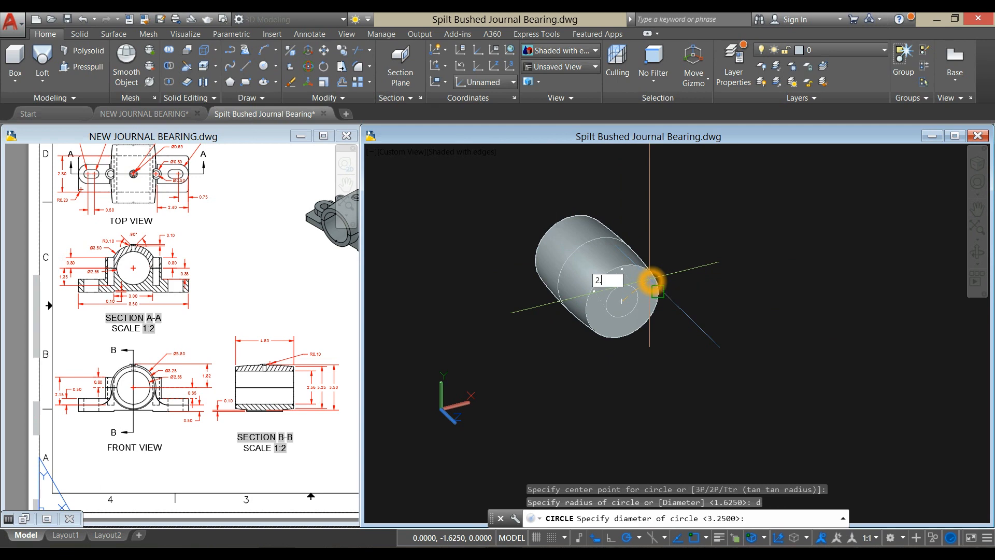
type("2.56")
key("Return")
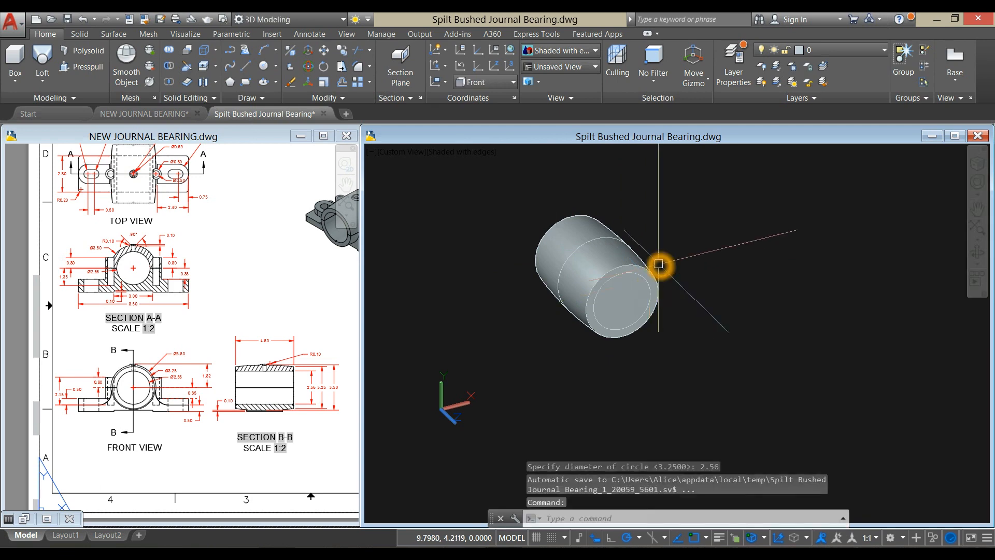
- Extrude the 2.56 diameter circle on the front face through the lofted body with a height of -4.5
left_click(135, 412)
scroll(135, 412, "up", 5)
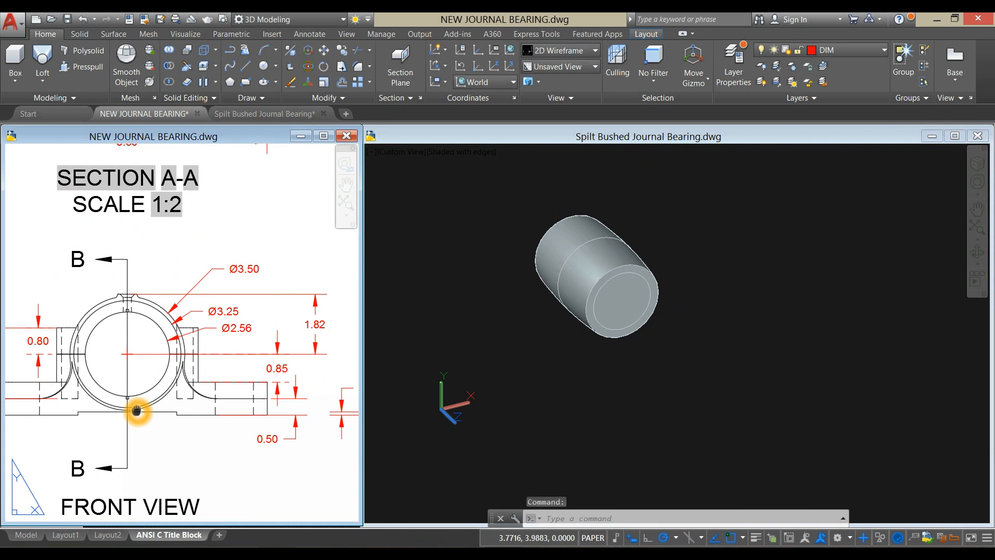
left_click(695, 358)
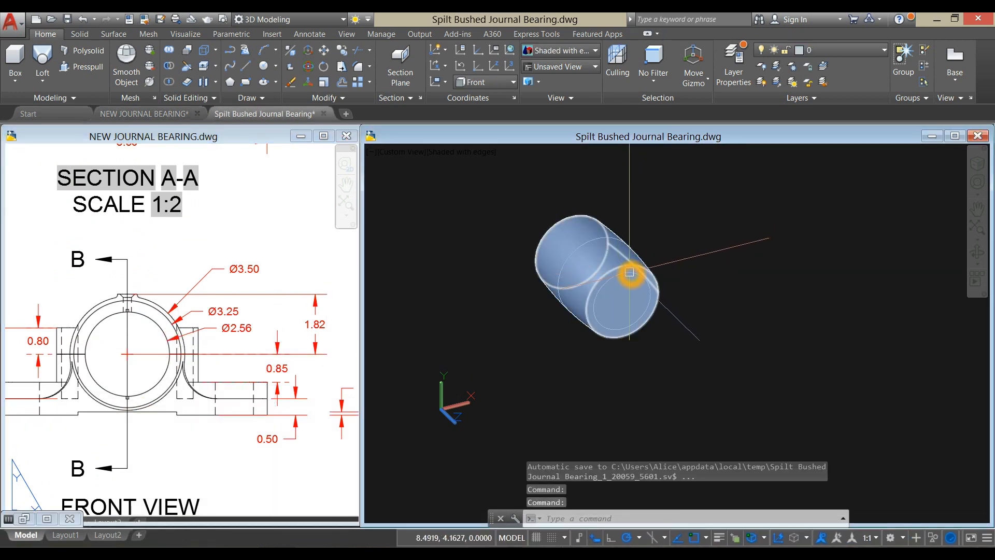
scroll(637, 274, "up", 3)
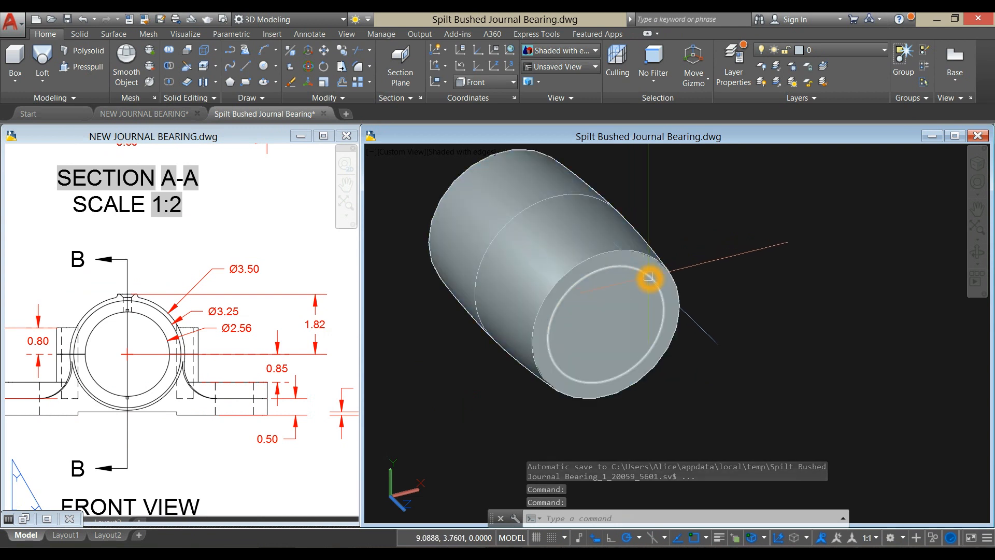
left_click(648, 276)
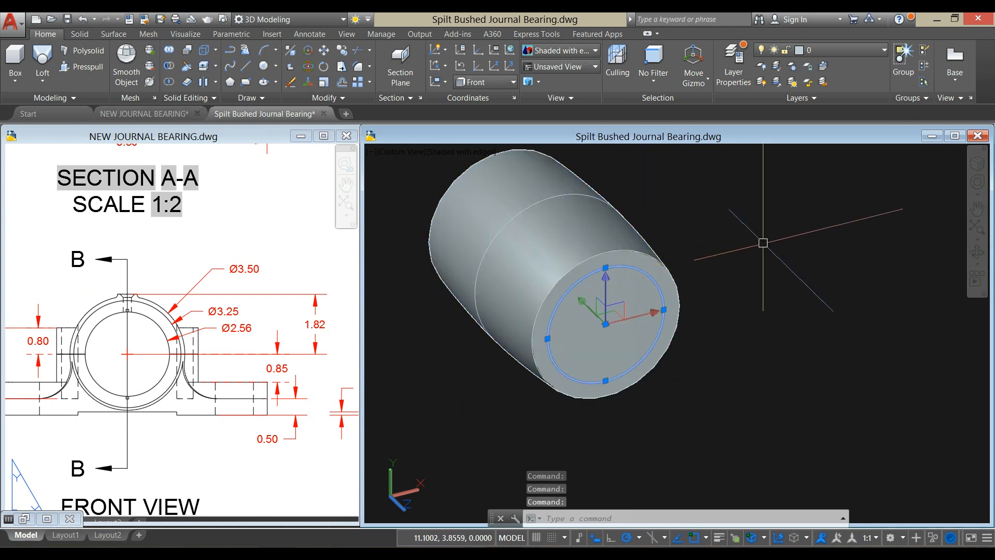
left_click(47, 84)
left_click(44, 104)
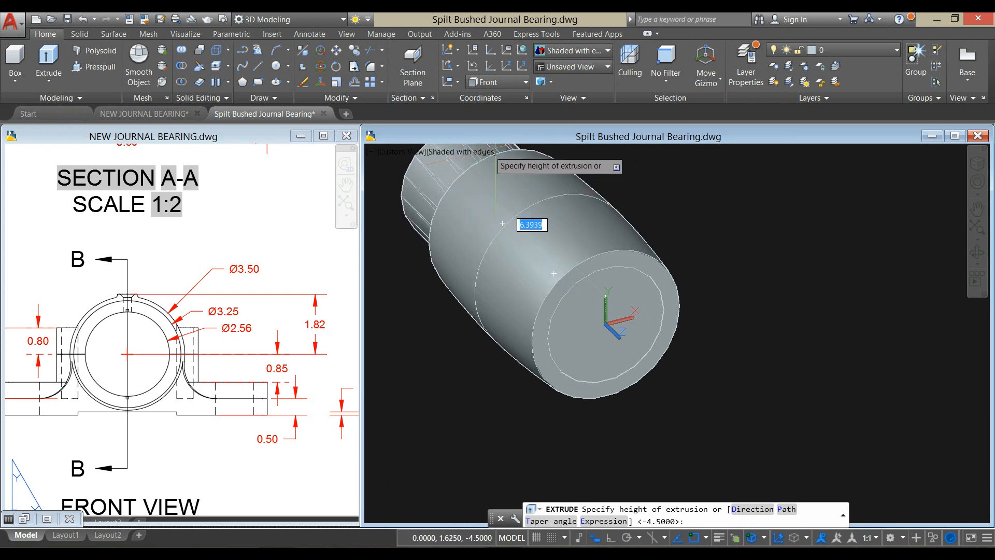
key("Return")
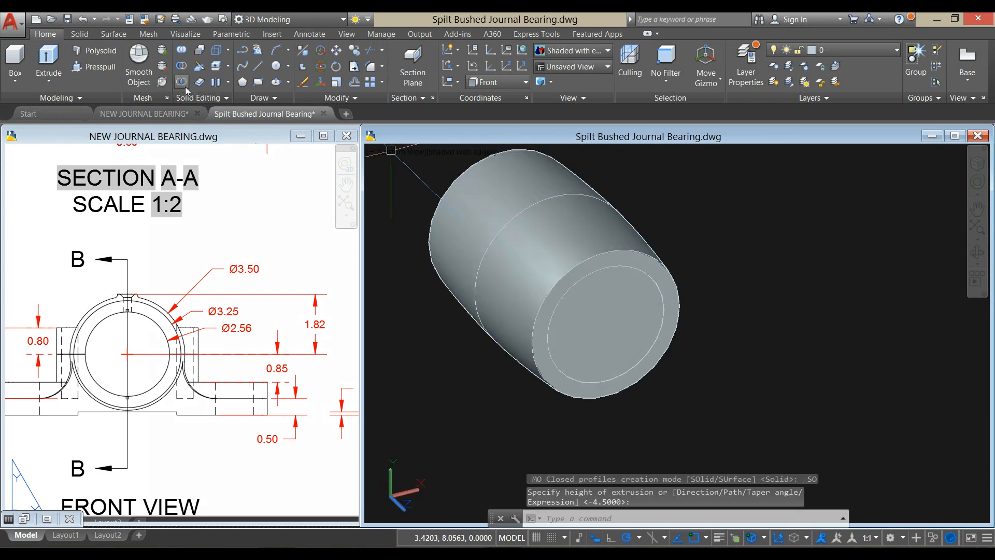
- Subtract the extruded cylinder from the lofted body to cut the through bore
left_click(181, 69)
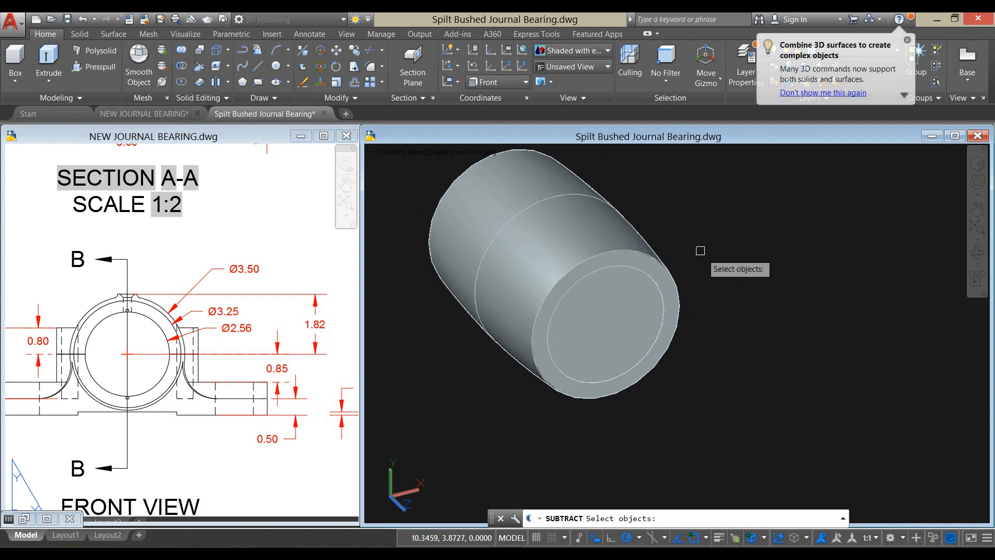
left_click(626, 222)
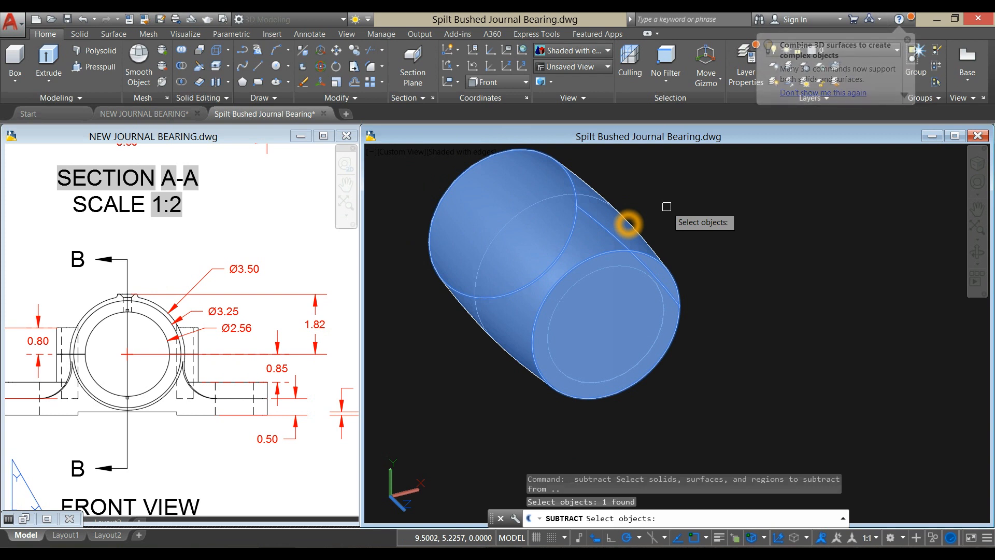
right_click(667, 208)
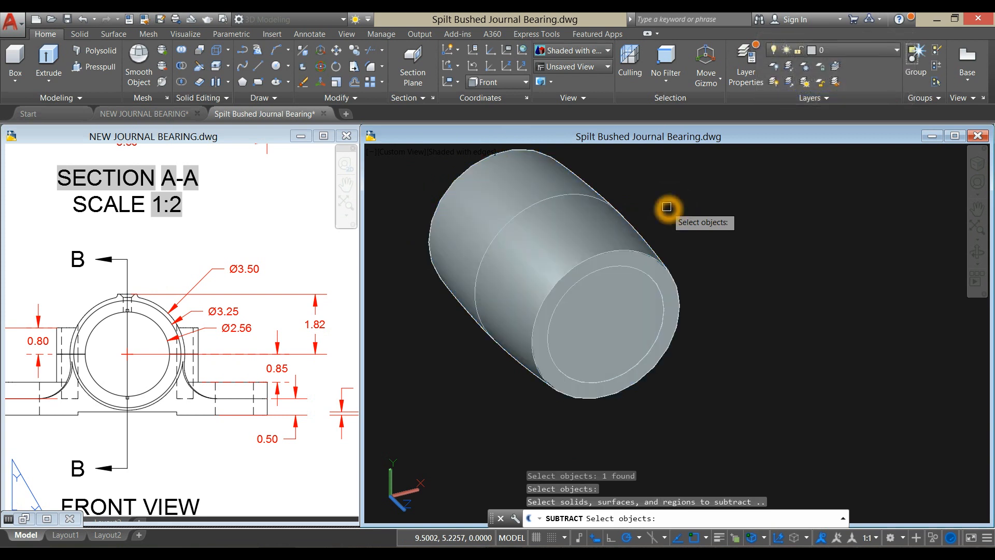
left_click(628, 282)
right_click(678, 222)
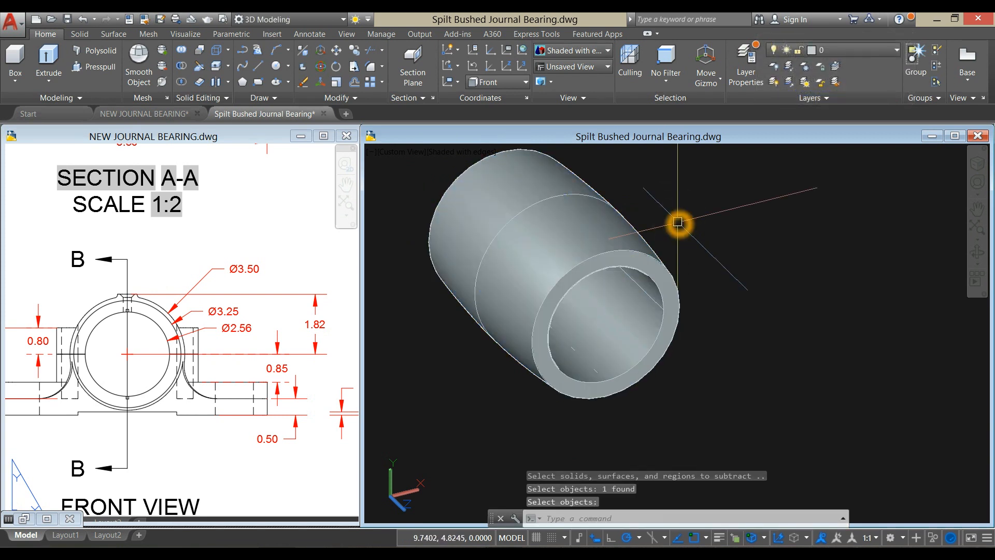
- Set the model to the Front view with the Wireframe visual style
middle_click_drag(678, 228, 648, 243, "shift")
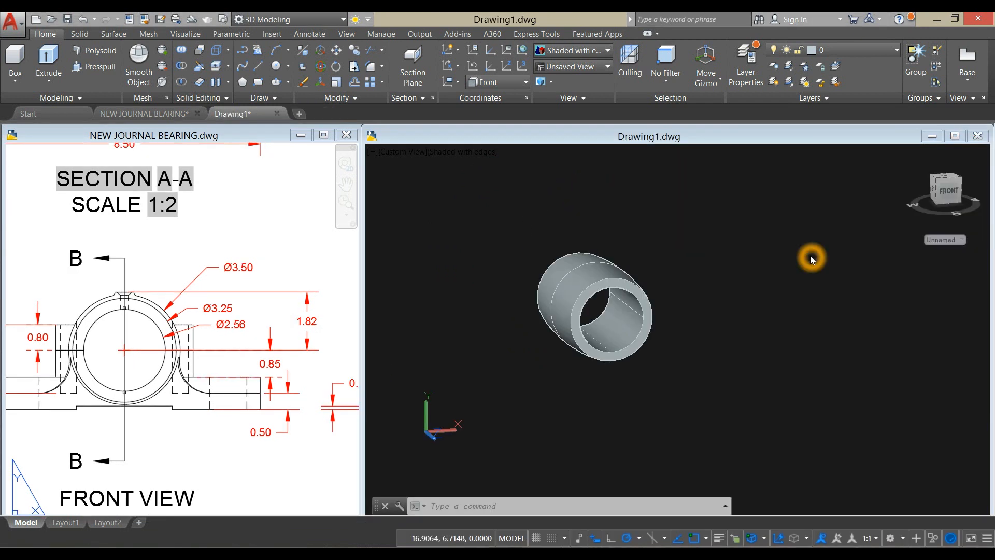
mouse_move(785, 297)
middle_mouse_down("shift")
mouse_move(775, 316)
mouse_move(792, 288)
mouse_move(782, 294)
middle_mouse_up("shift")
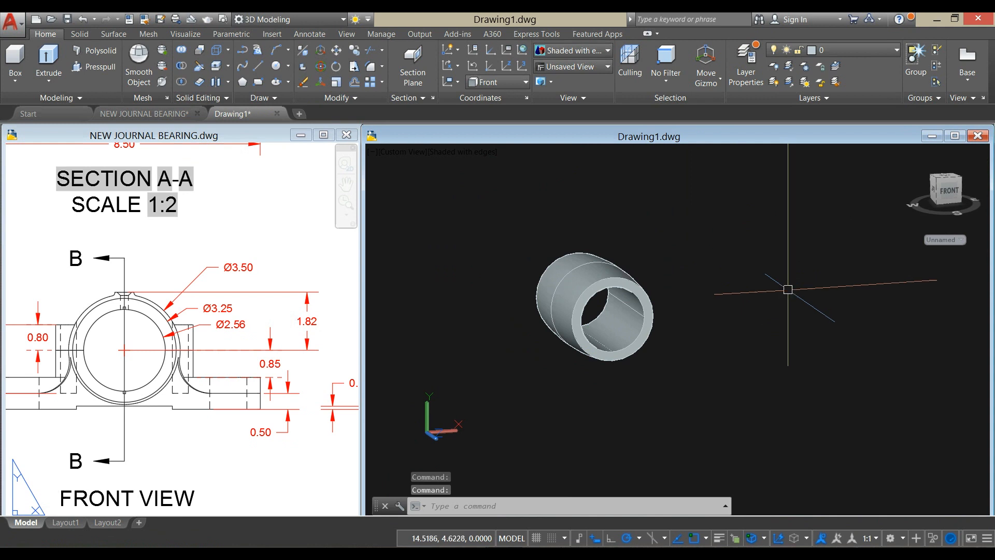
left_click(408, 156)
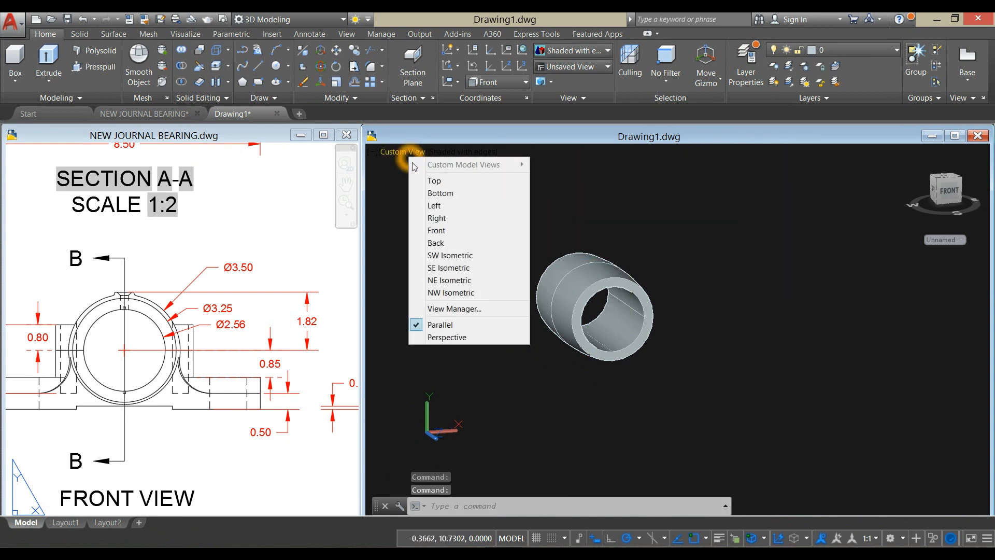
left_click(446, 228)
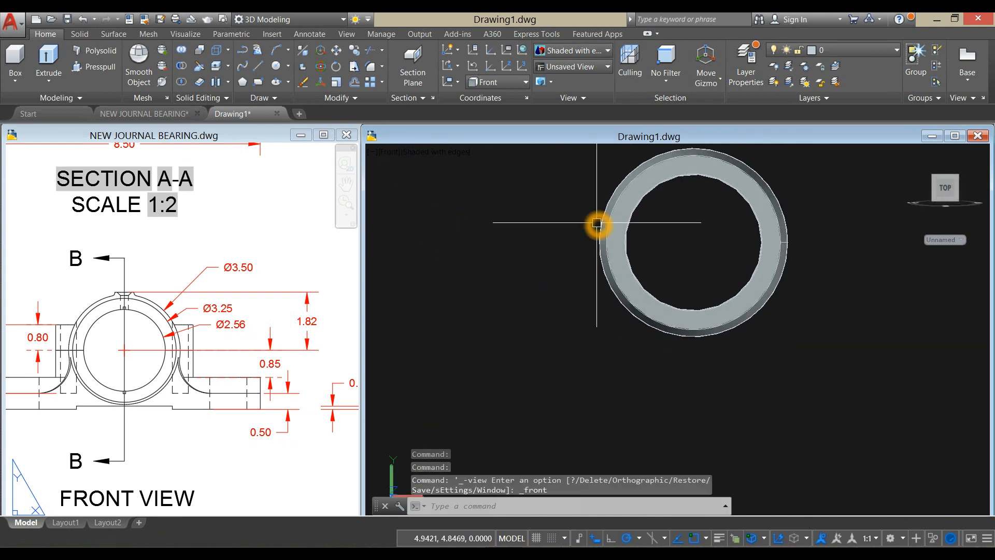
left_click(437, 152)
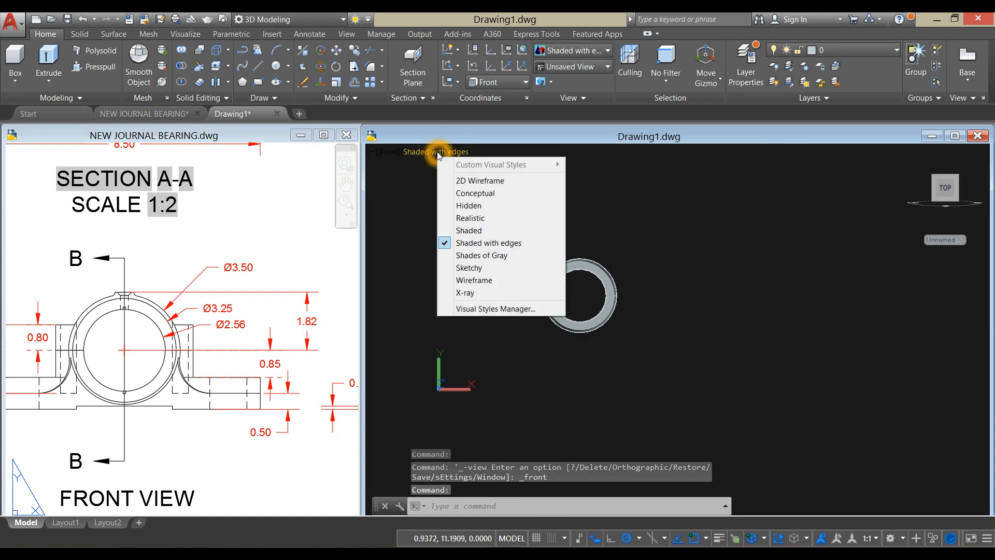
left_click(504, 283)
scroll(615, 258, "up", 2)
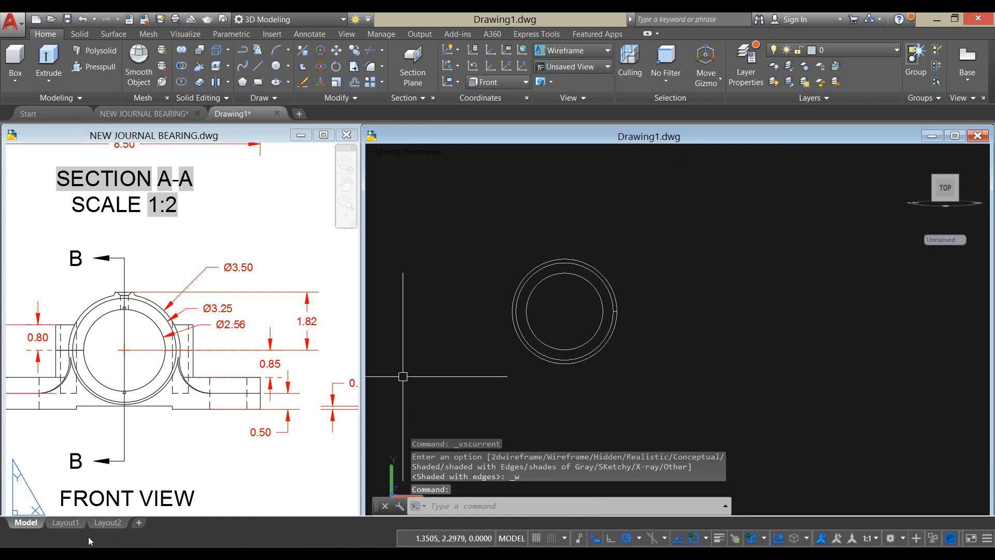
- Examine the isometric picture and the Section A-A base dimensions in the reference drawing
left_click(151, 456)
scroll(162, 437, "down", 4)
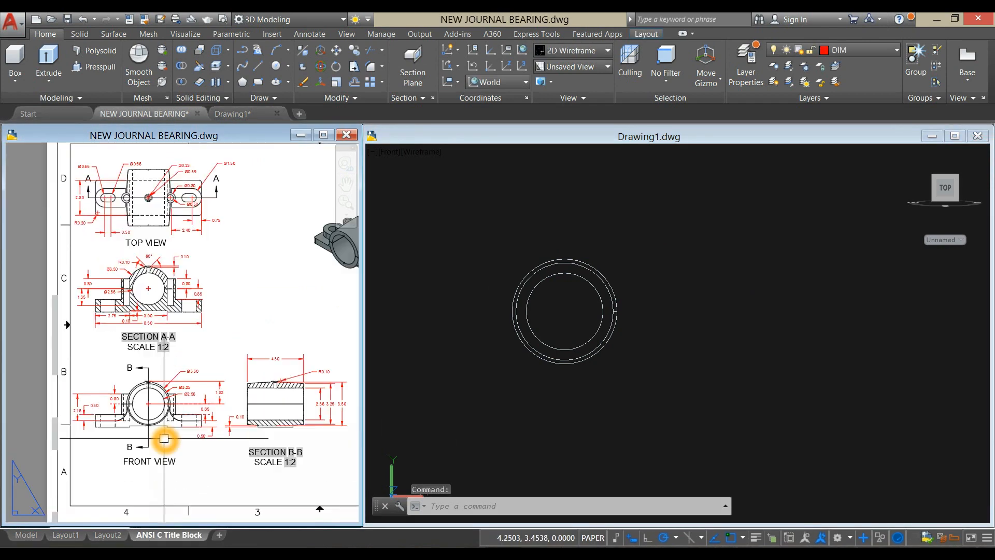
middle_click_drag(111, 455, 96, 461)
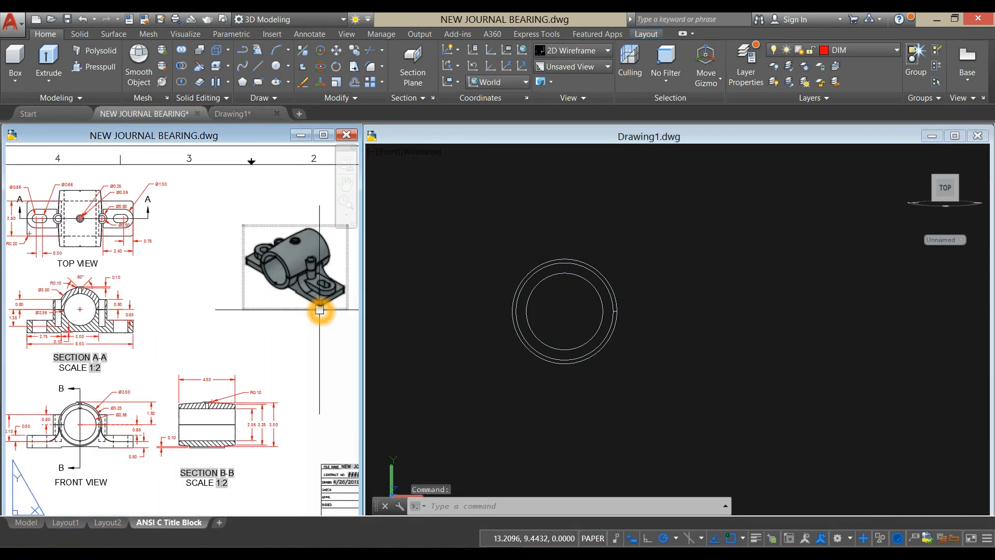
middle_click_drag(253, 352, 315, 325)
scroll(116, 338, "up", 5)
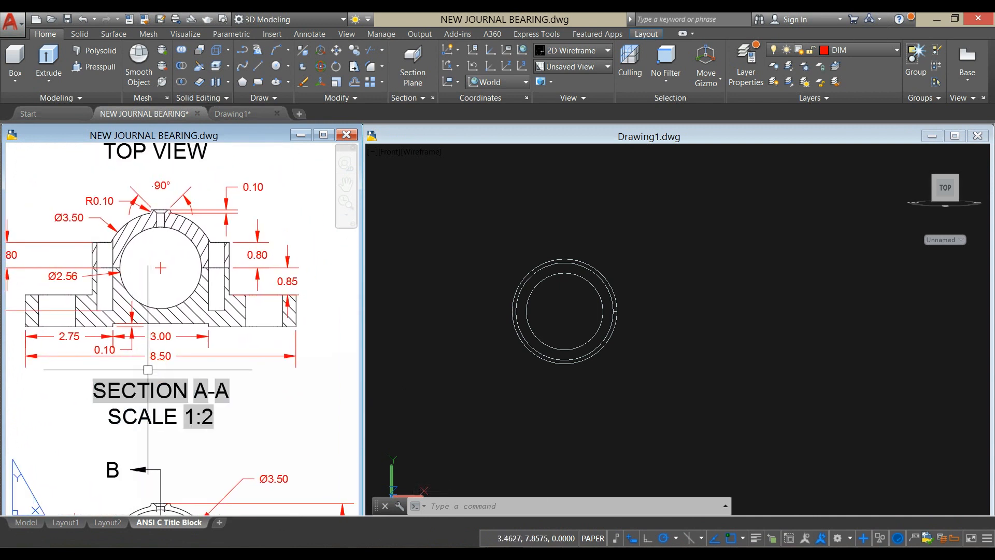
left_click(303, 326)
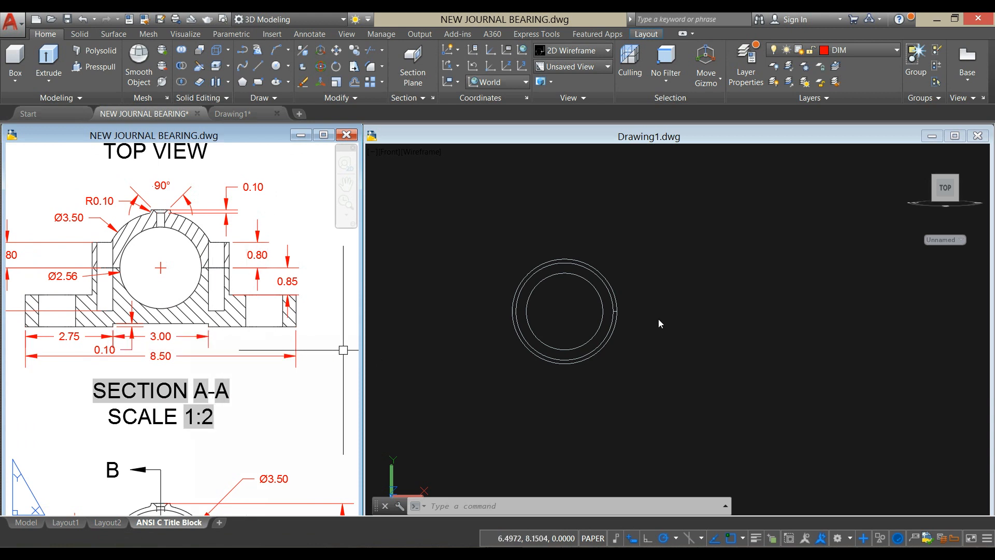
- Draw the base profile's 8.5 long top edge and its 0.5 vertical left edge beside the bored body
left_click(672, 352)
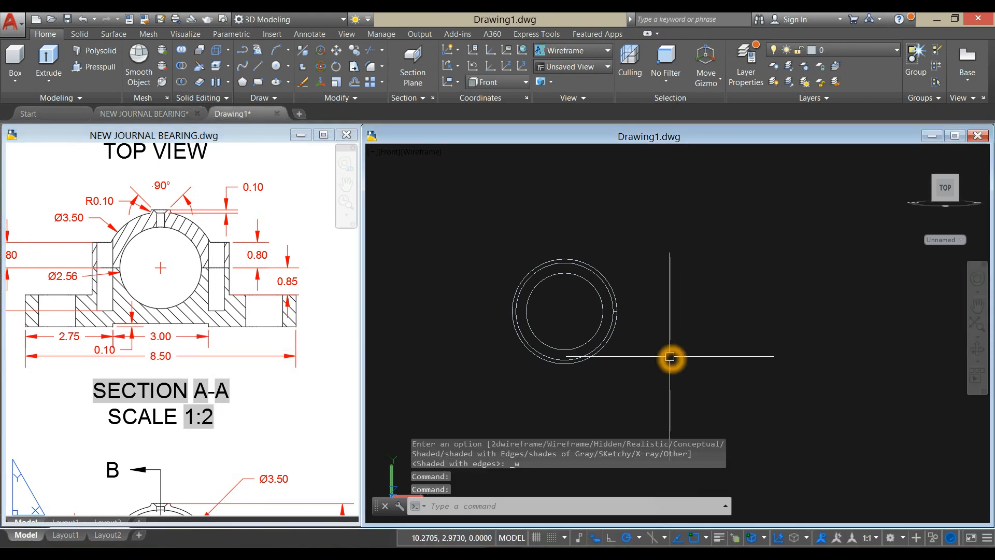
type("L")
key("Return")
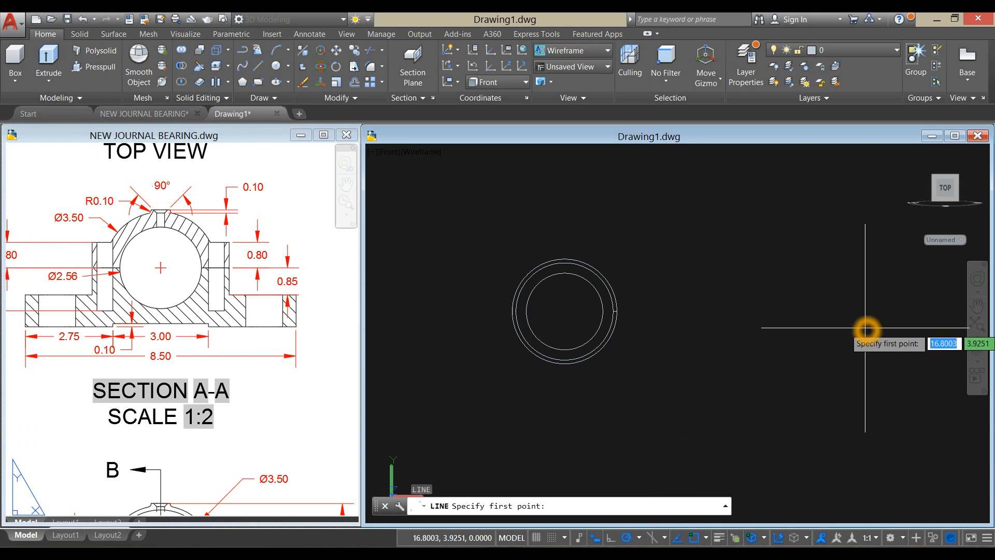
left_click(865, 332)
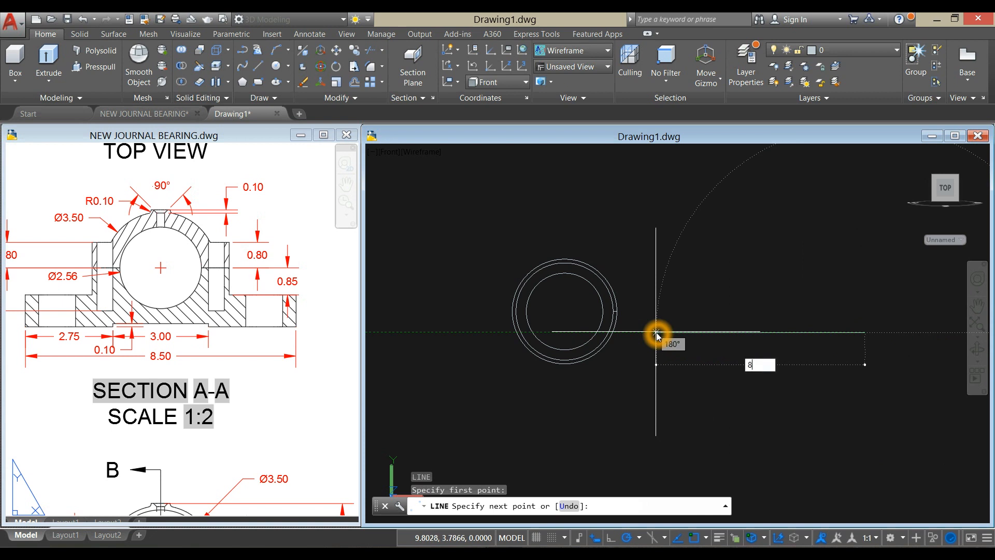
type("8.5")
key("Return")
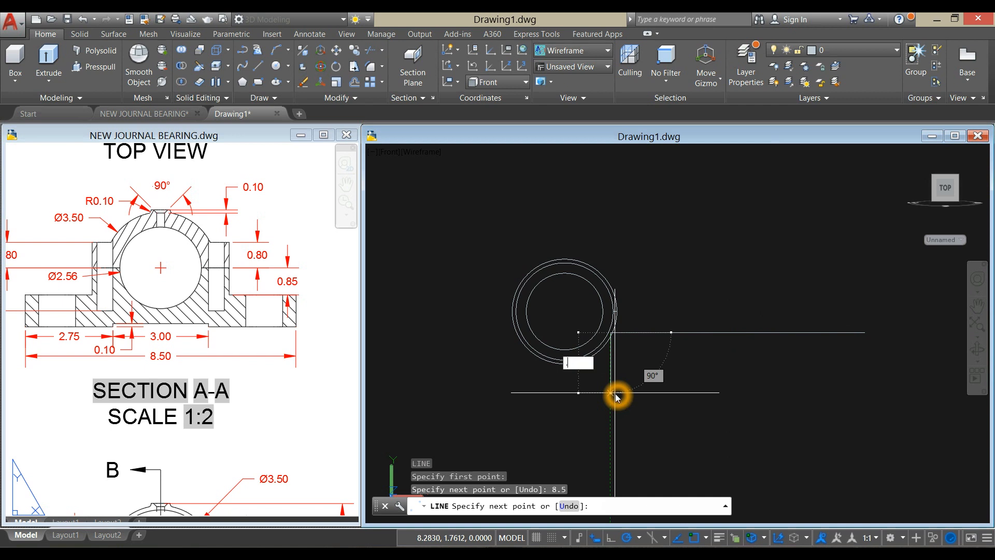
type(".5")
key("Return")
right_click(631, 373)
left_click(652, 380)
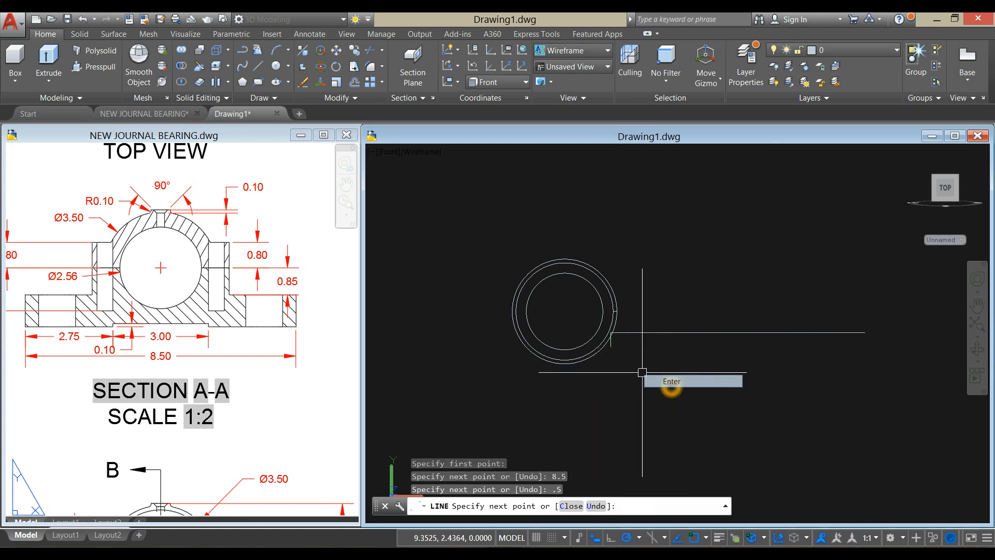
- Move the bored body about 0.86 in the negative X direction, away from the base profile
scroll(614, 343, "up", 2)
left_click(628, 291)
left_click(438, 166)
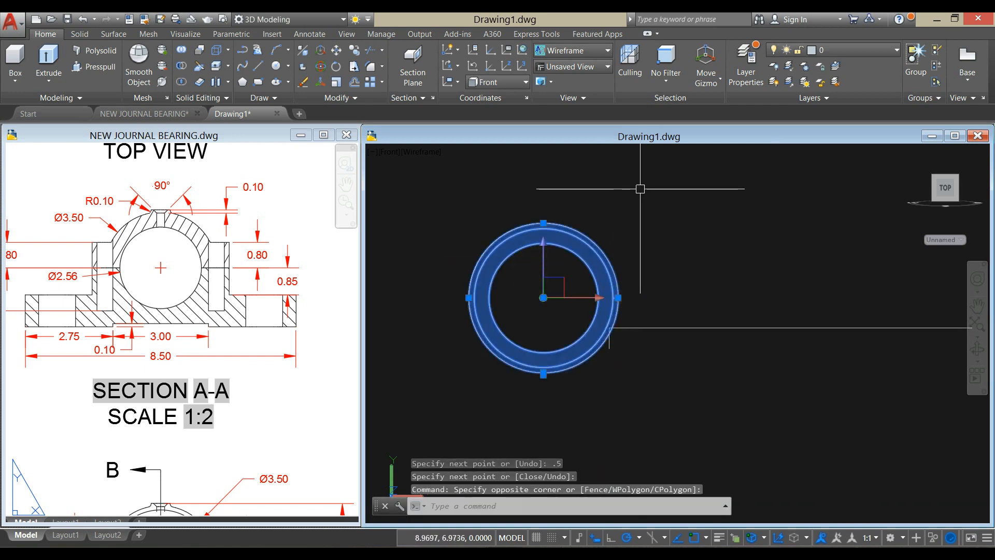
right_click(641, 194)
left_click(670, 276)
left_click(688, 262)
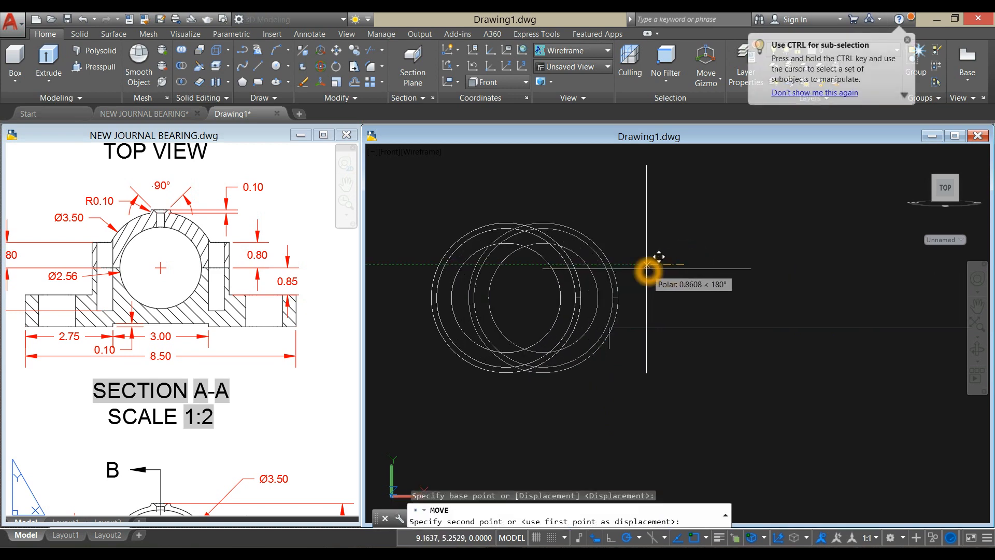
- Draw a 2.75 horizontal bottom edge from the lower end of the base profile's 0.5 vertical edge
scroll(123, 160, "down", 2)
left_click(650, 368)
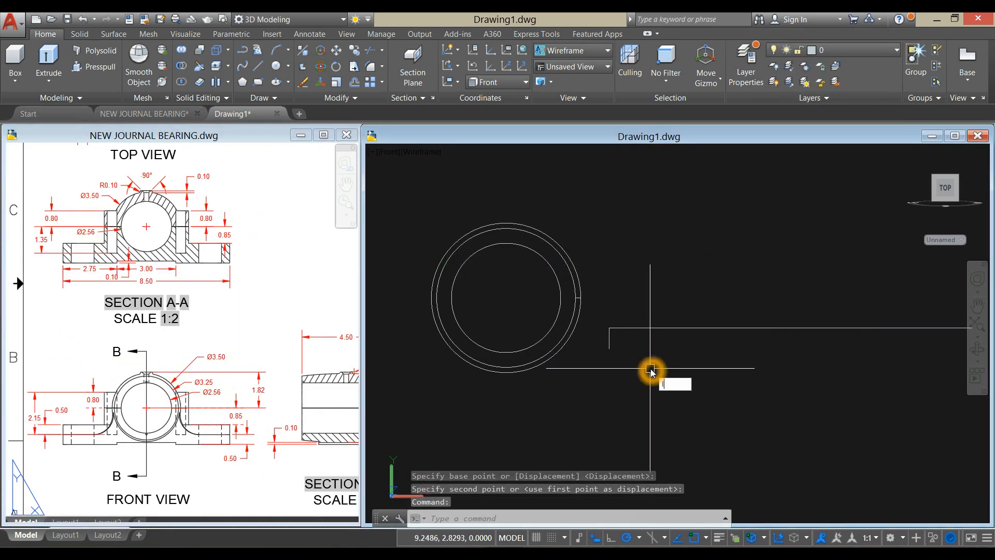
type("L")
key("Return")
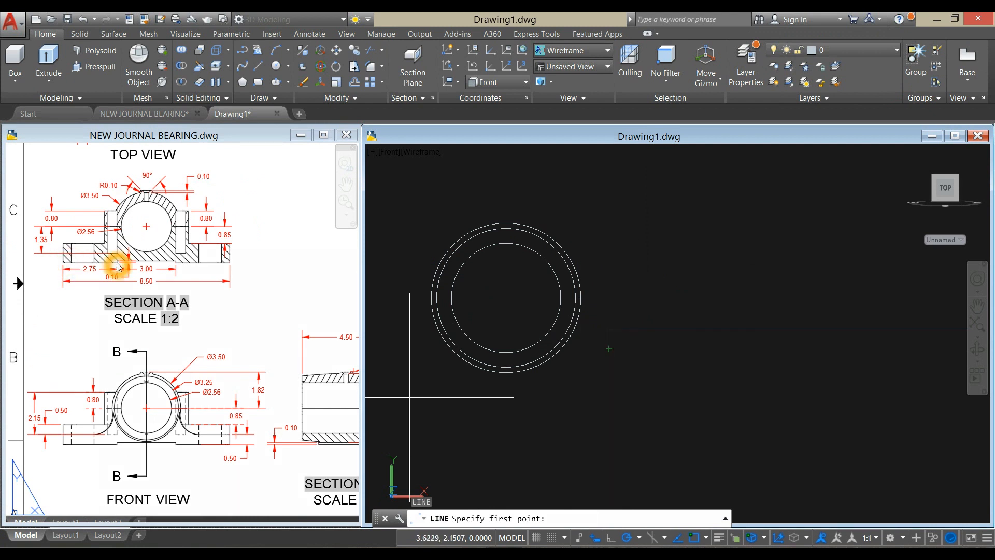
left_click(608, 348)
left_click(766, 354)
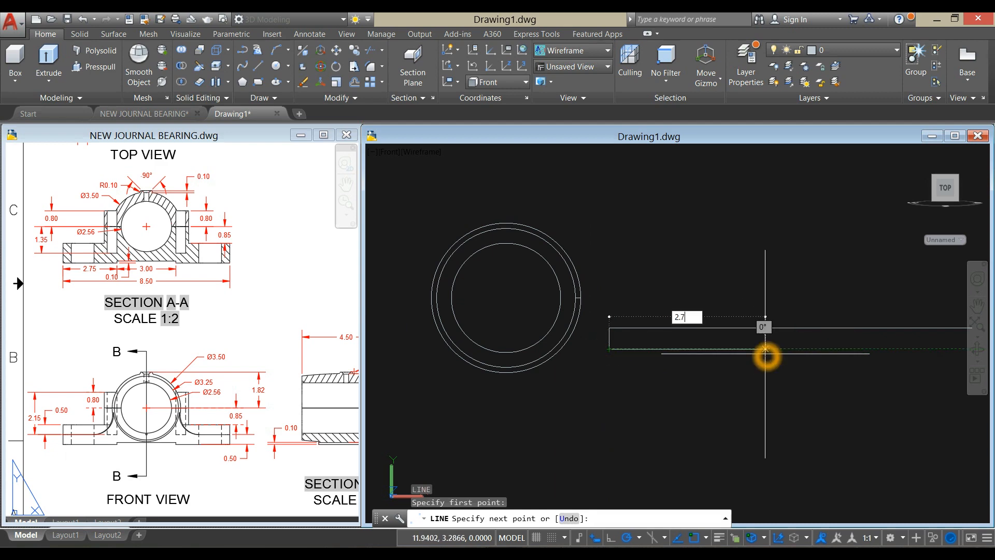
key("Return")
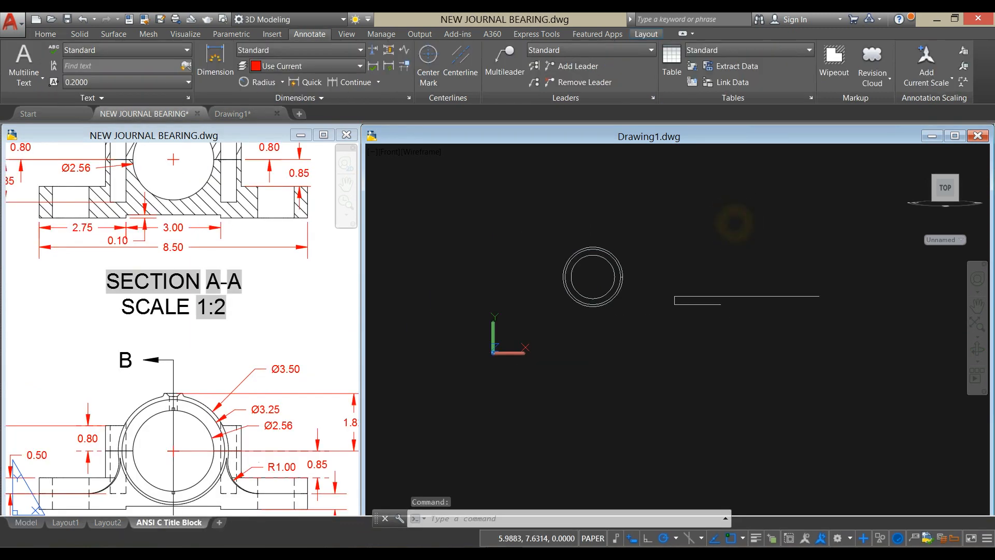
- Draw a 0.1 vertical riser from the end of the 2.75 edge, followed by a 3 long horizontal recess edge
right_click(736, 220)
left_click(772, 227)
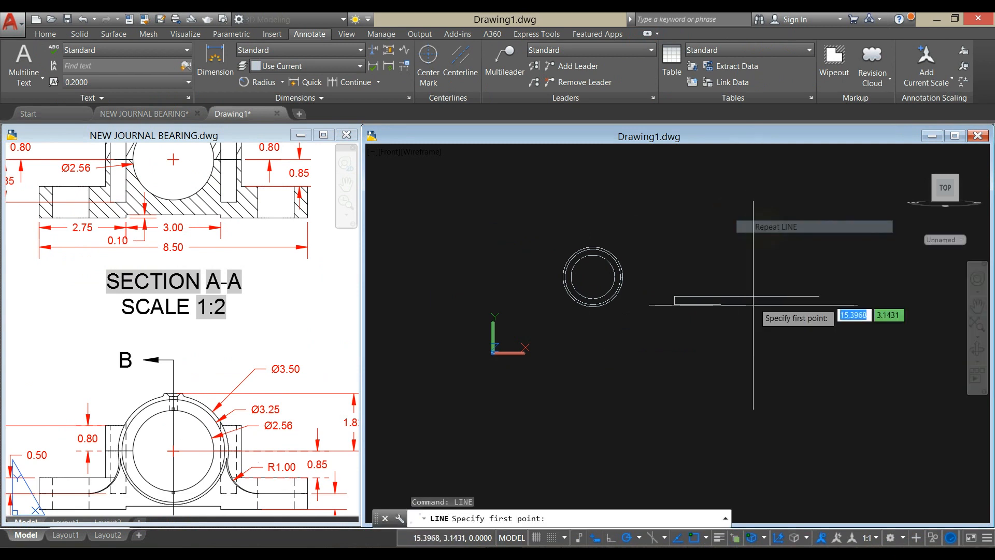
left_click(721, 308)
scroll(720, 306, "up", 4)
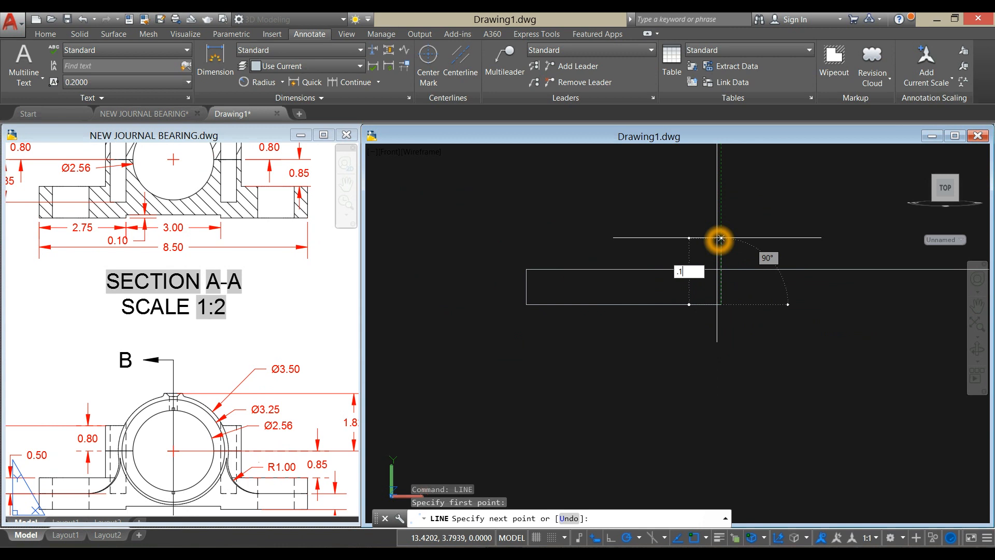
key("Return")
middle_click_drag(808, 298, 643, 345)
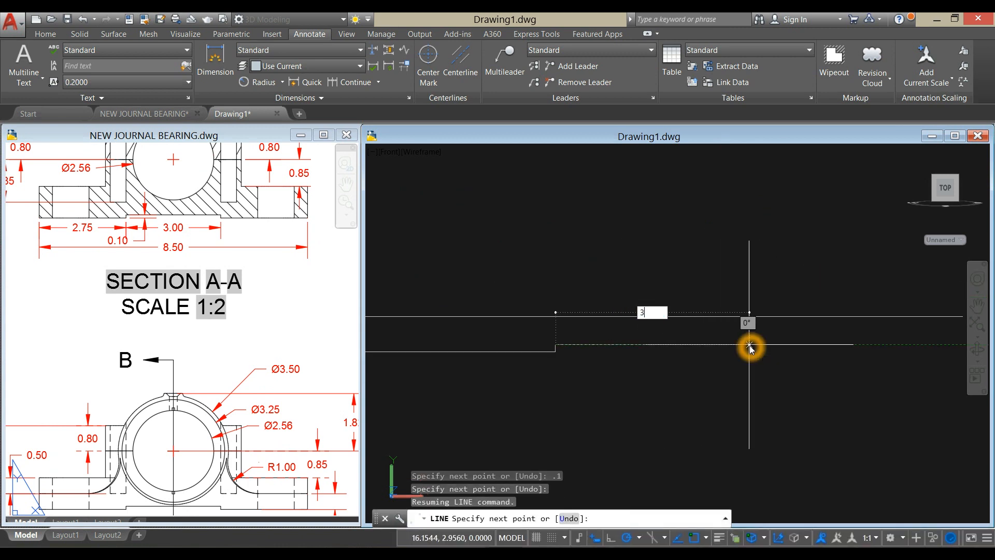
type("3")
key("Return")
right_click(742, 274)
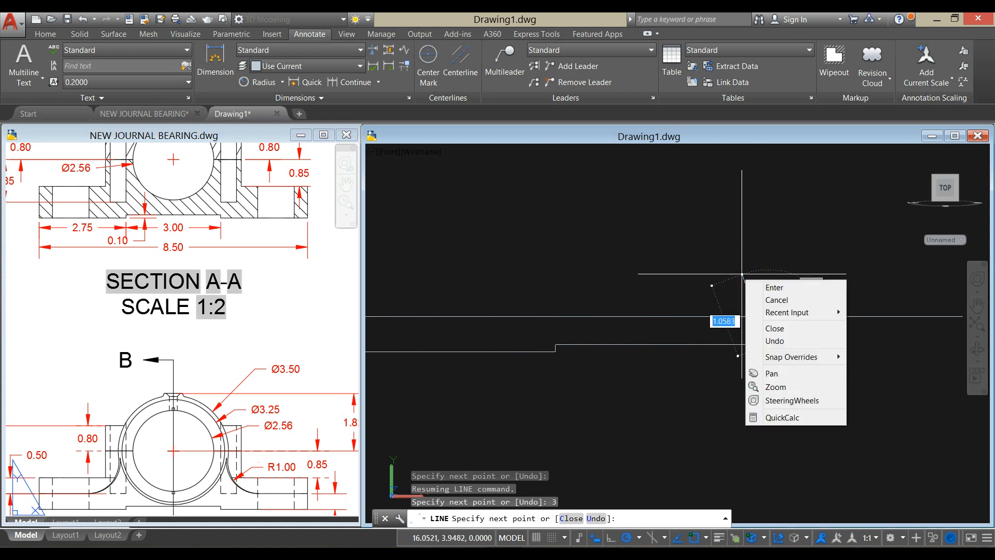
left_click(774, 287)
- Draw the 0.1 drop after the recess and close the base outline with the remaining bottom edge and right edge
right_click(642, 241)
left_click(692, 250)
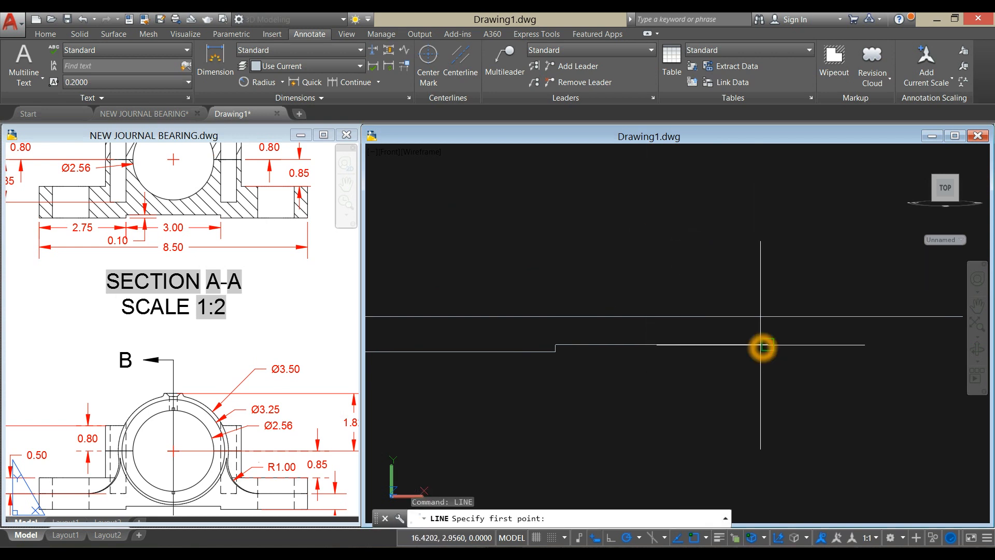
left_click(767, 344)
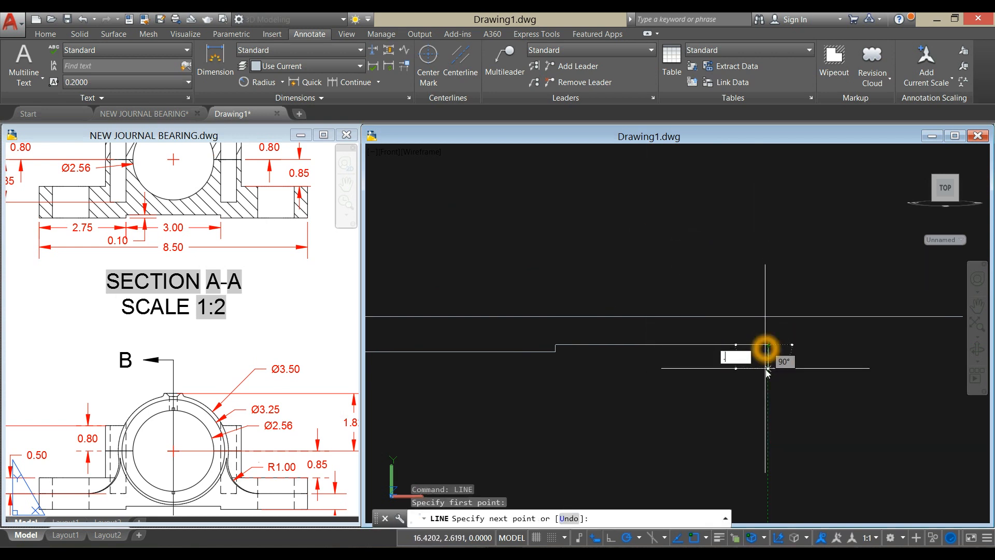
type(".1")
key("Return")
middle_click_drag(850, 368, 617, 363)
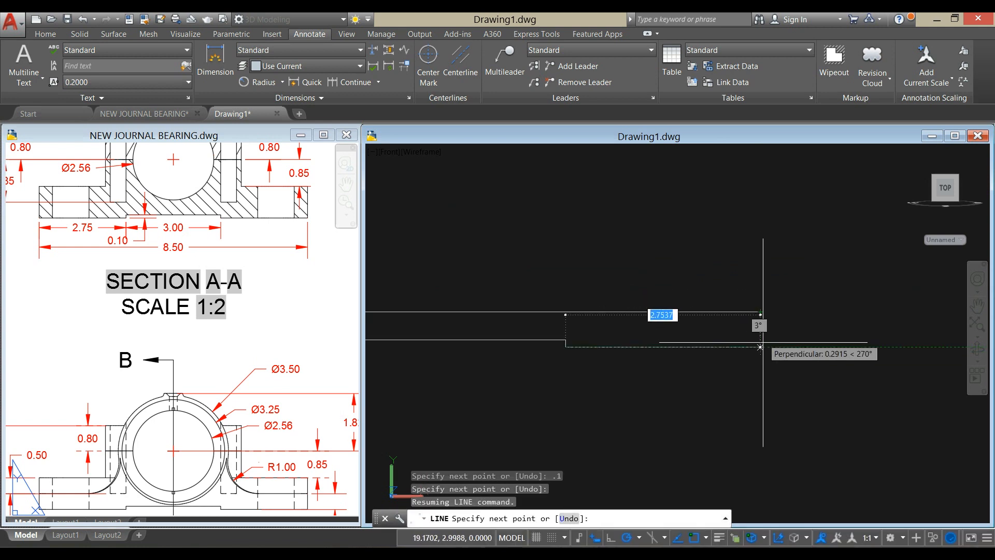
left_click(761, 346)
right_click(760, 248)
left_click(787, 256)
scroll(770, 262, "down", 4)
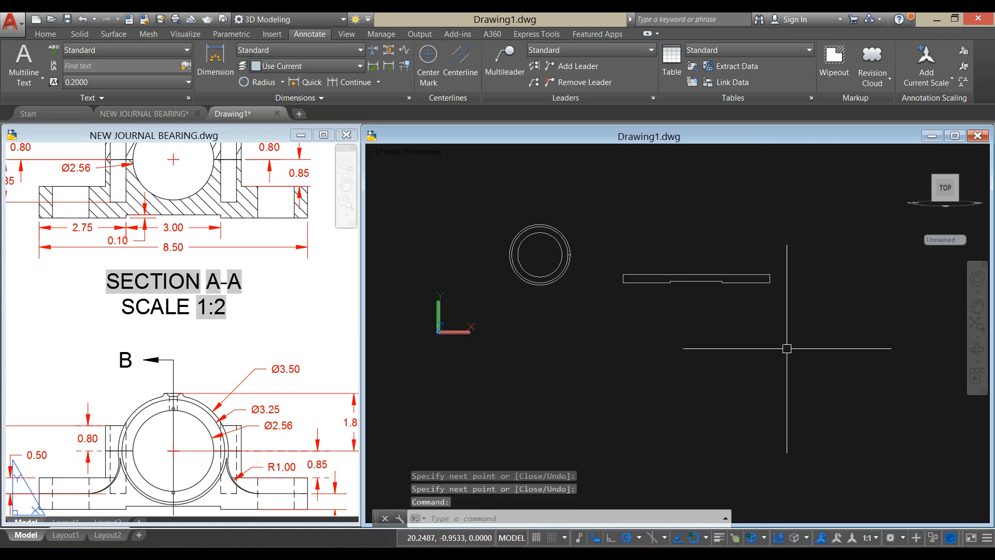
- Join all eight lines of the base outline into one closed polyline
type("J")
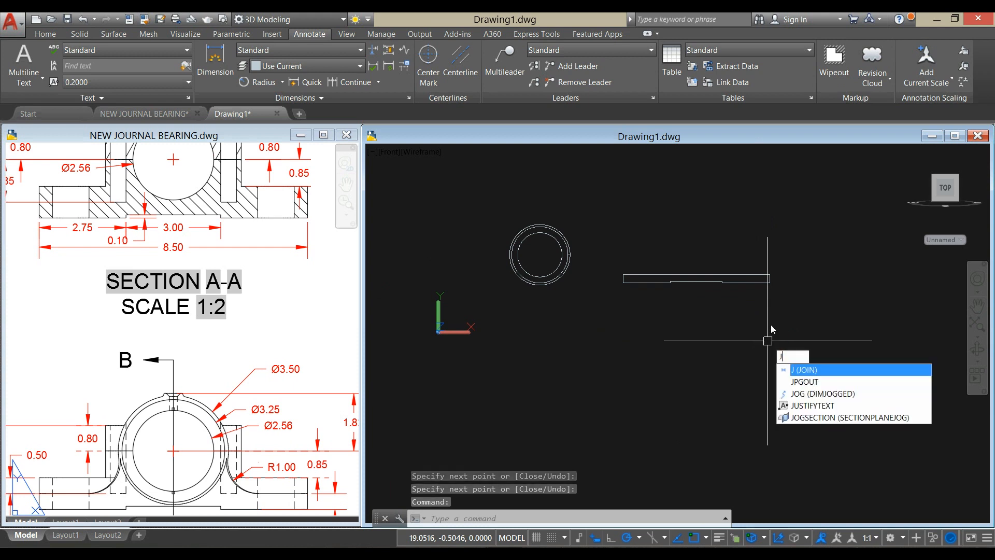
key("Return")
left_click(803, 318)
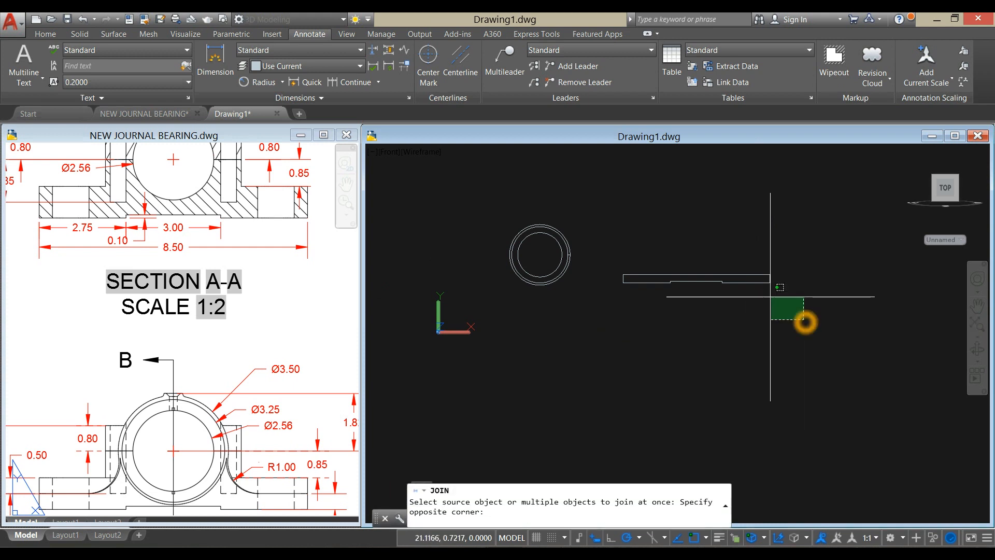
left_click(601, 252)
key("Return")
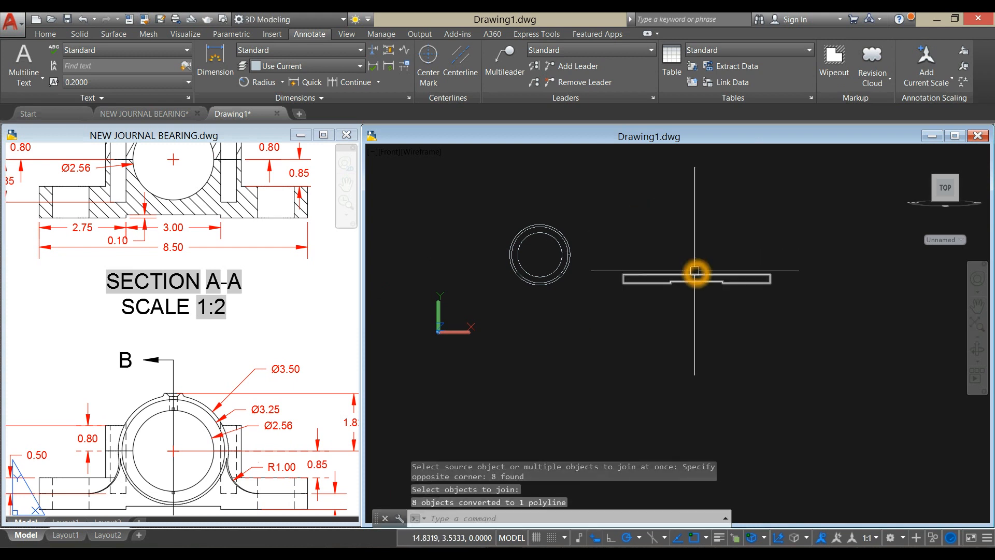
left_click(697, 273)
key("Escape")
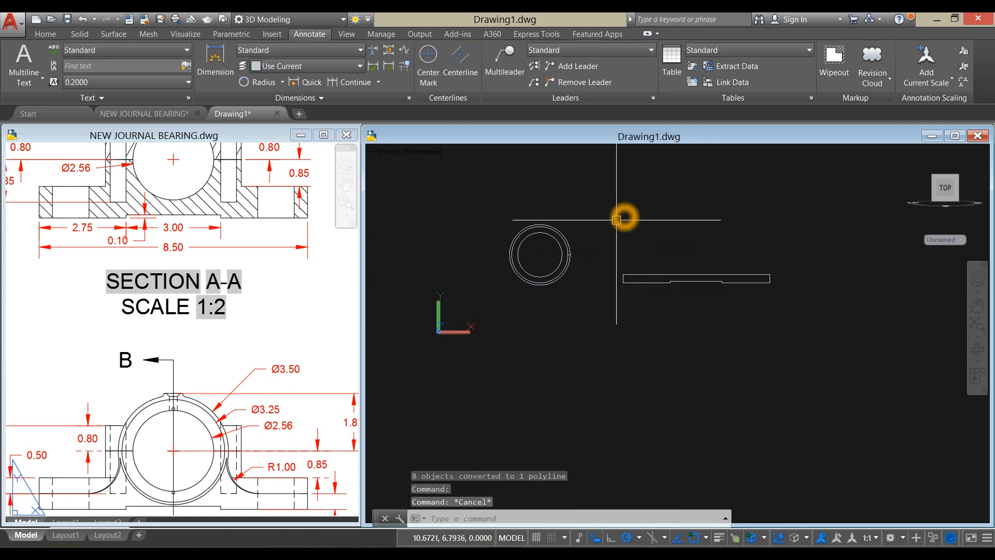
- Check the base depth in the reference drawing's Top View and extrude the joined base profile by 2.8
left_click(240, 394)
scroll(248, 353, "down", 3)
scroll(248, 353, "up", 1)
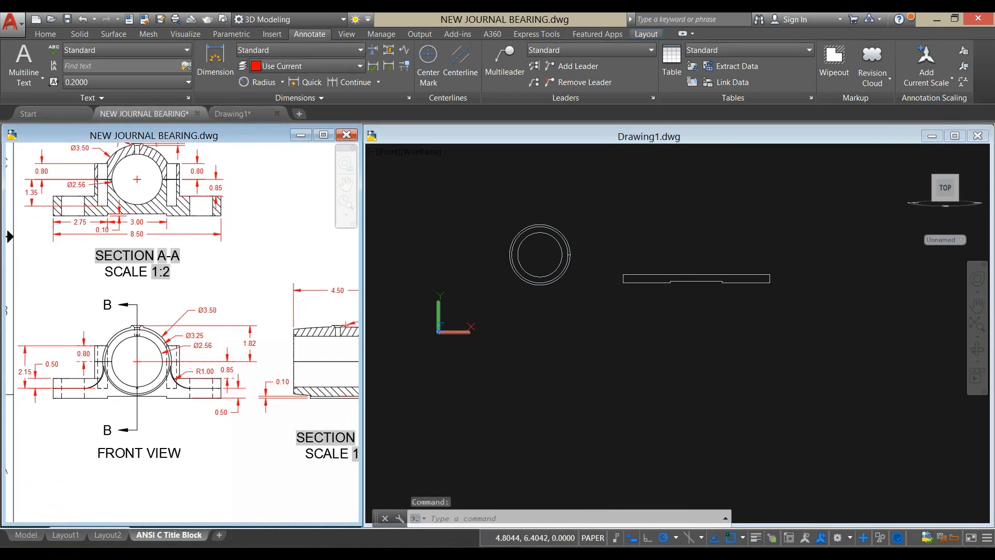
scroll(178, 284, "down", 3)
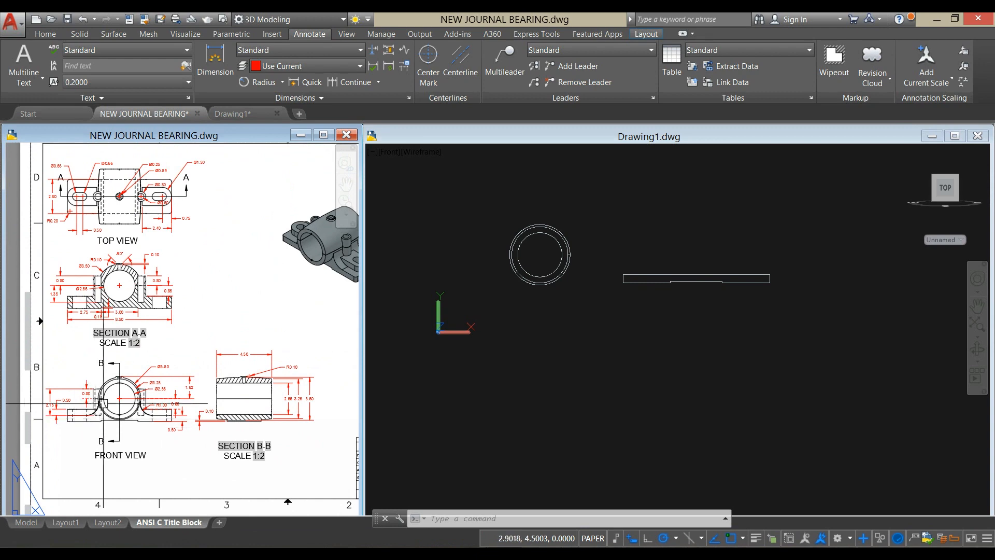
middle_click_drag(157, 329, 164, 361)
scroll(67, 250, "up", 4)
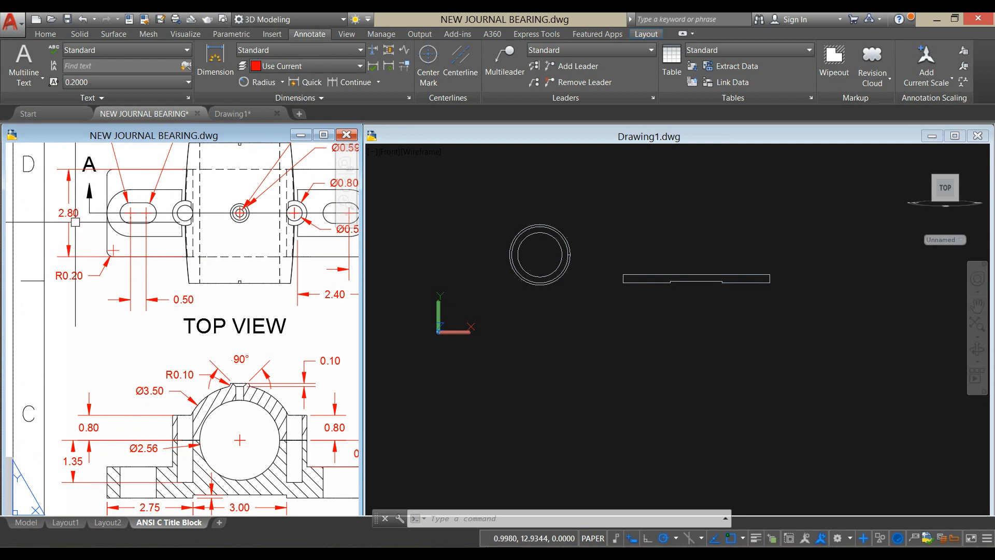
mouse_move(689, 310)
middle_mouse_down("shift")
mouse_move(682, 305)
mouse_move(706, 373)
middle_mouse_up("shift")
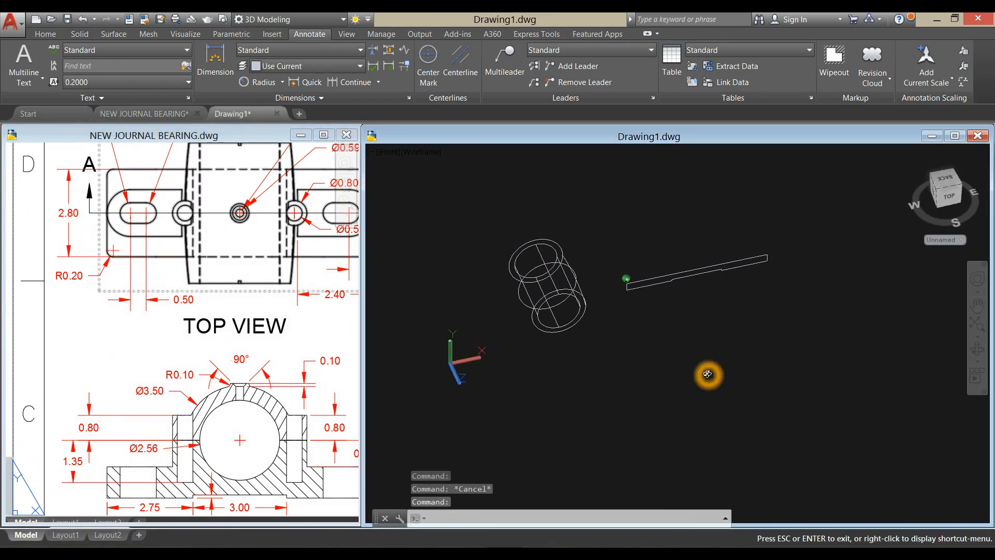
left_click(45, 35)
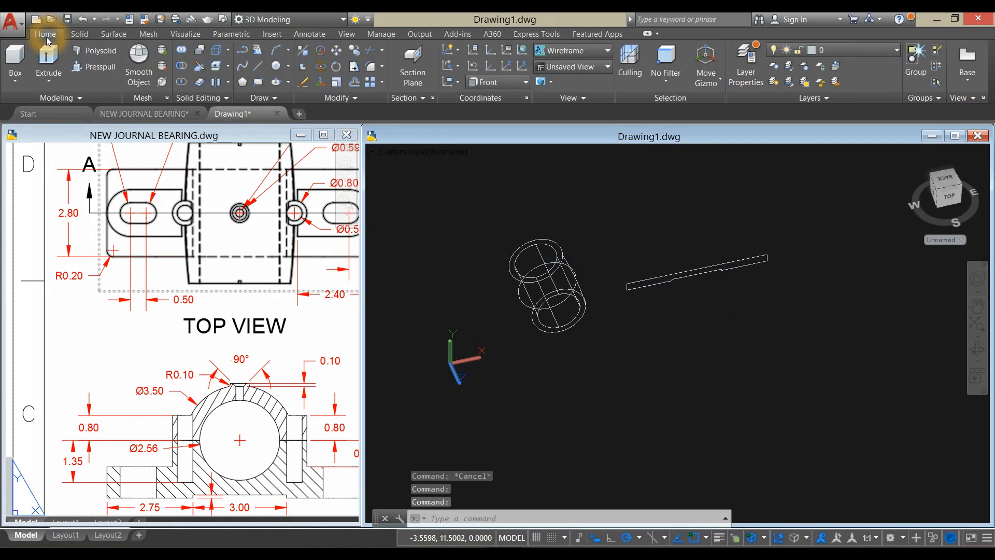
left_click(49, 57)
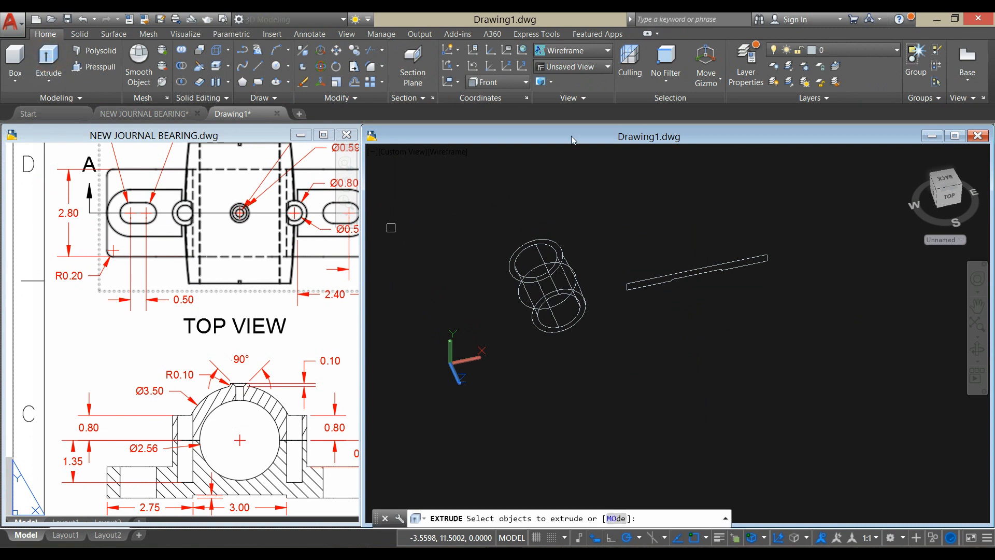
left_click(697, 269)
right_click(688, 207)
left_click(699, 213)
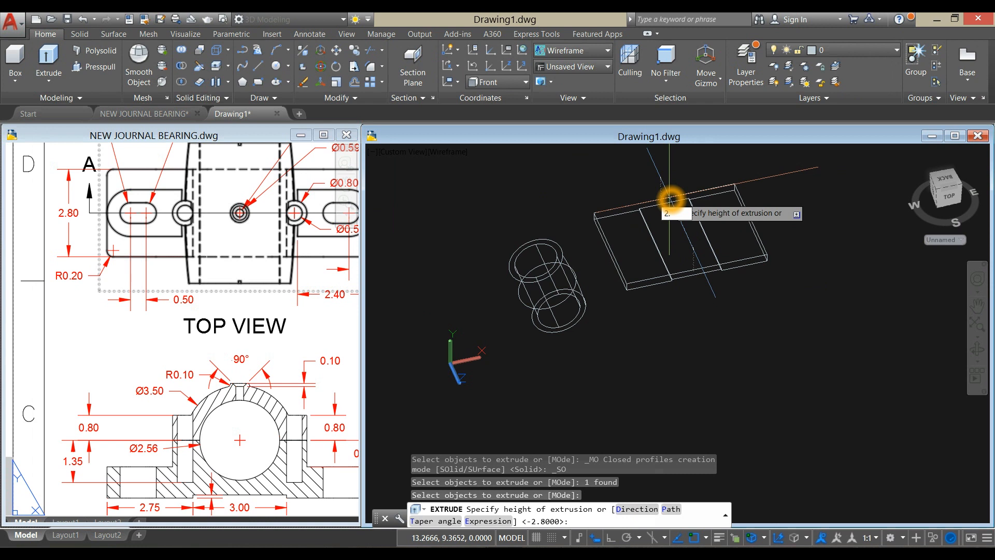
key("Return")
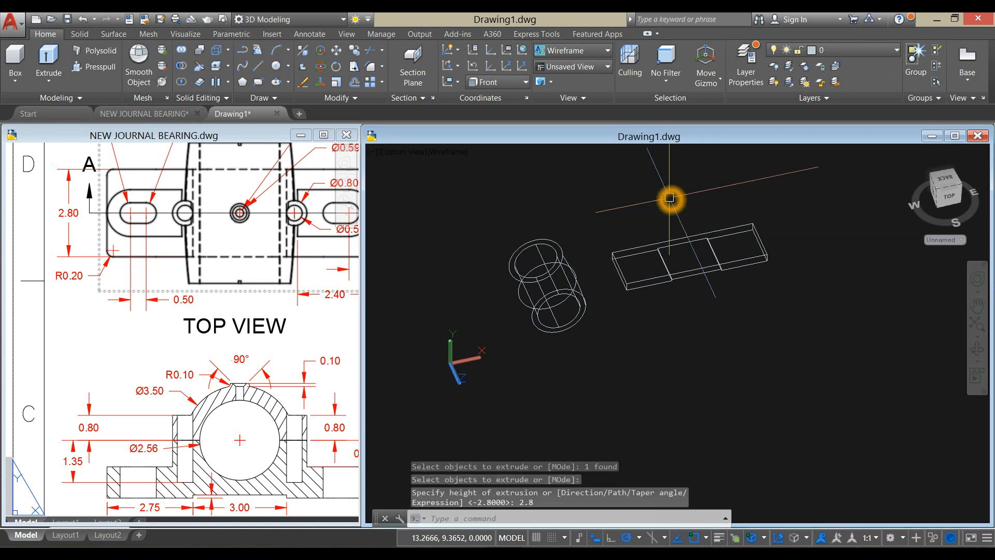
- Display the bored body and the extruded base in the Shaded with edges visual style
middle_click_drag(698, 237, 689, 210, "shift")
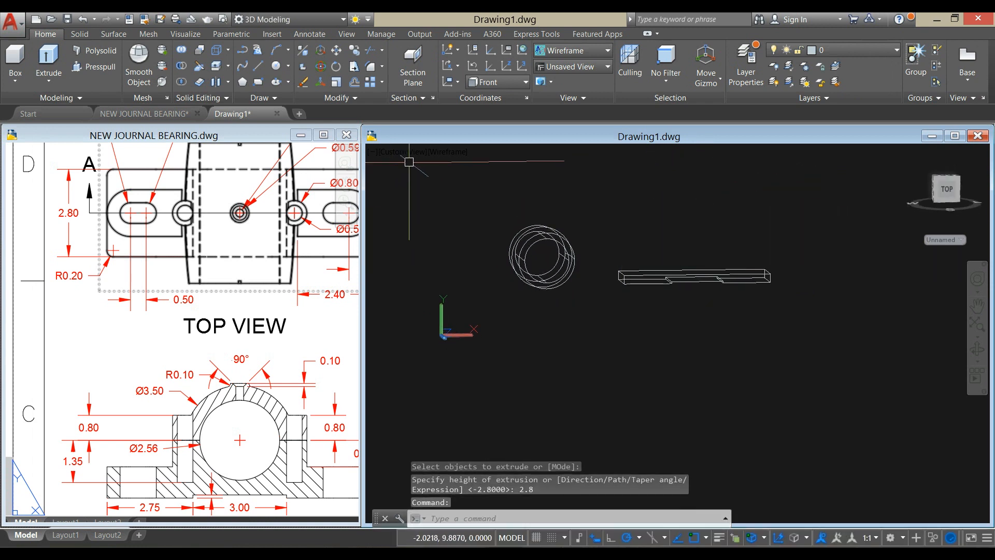
left_click(448, 152)
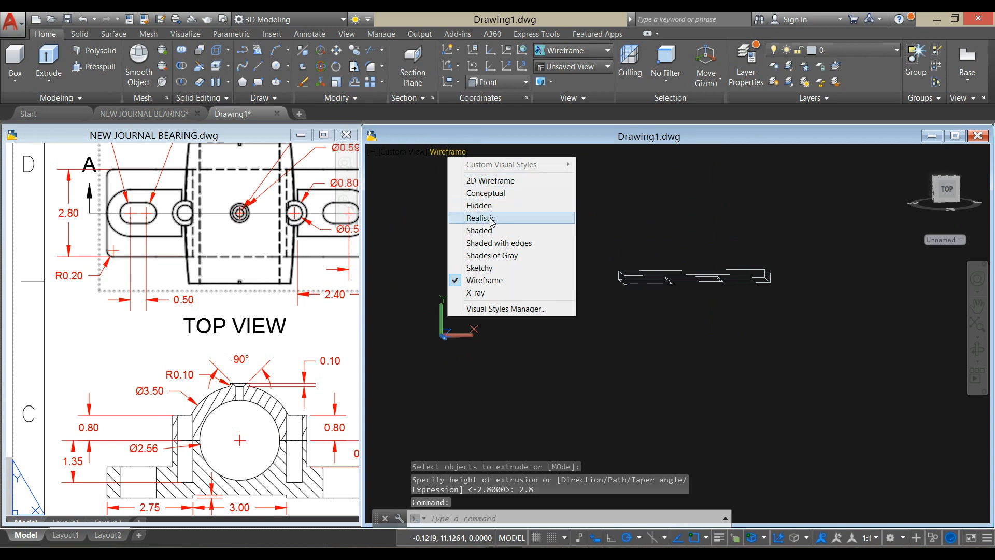
left_click(498, 244)
middle_click_drag(704, 315, 706, 235, "shift")
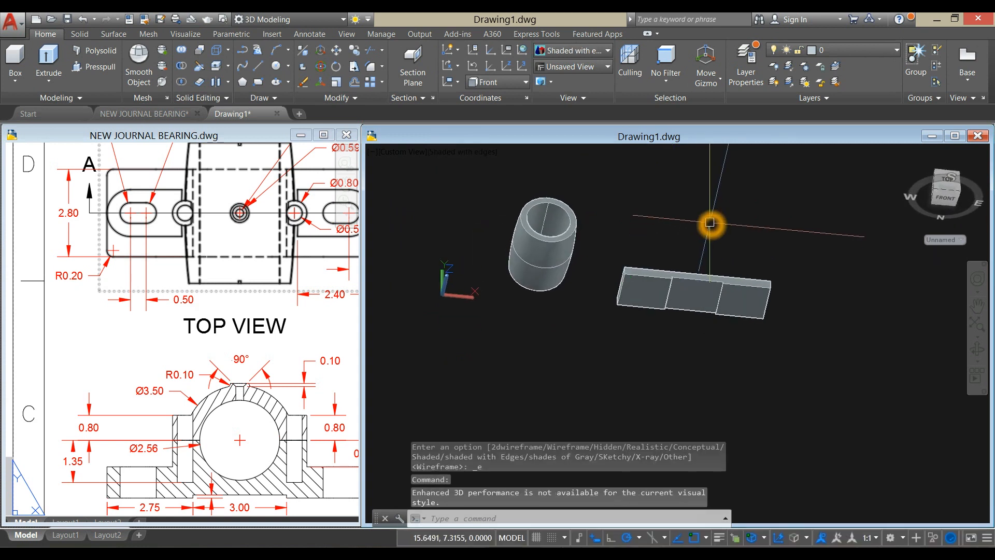
- Draw a line across the base's central recess on its underside, joining the midpoints of the two opposite step edges
key("Return")
scroll(691, 265, "up", 6)
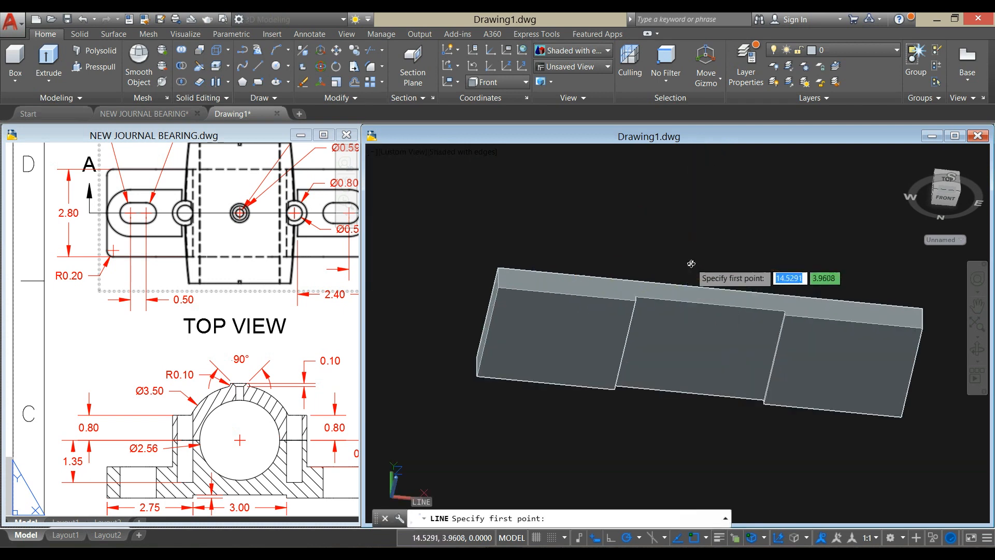
middle_click_drag(691, 266, 646, 265, "shift")
scroll(645, 285, "up", 10)
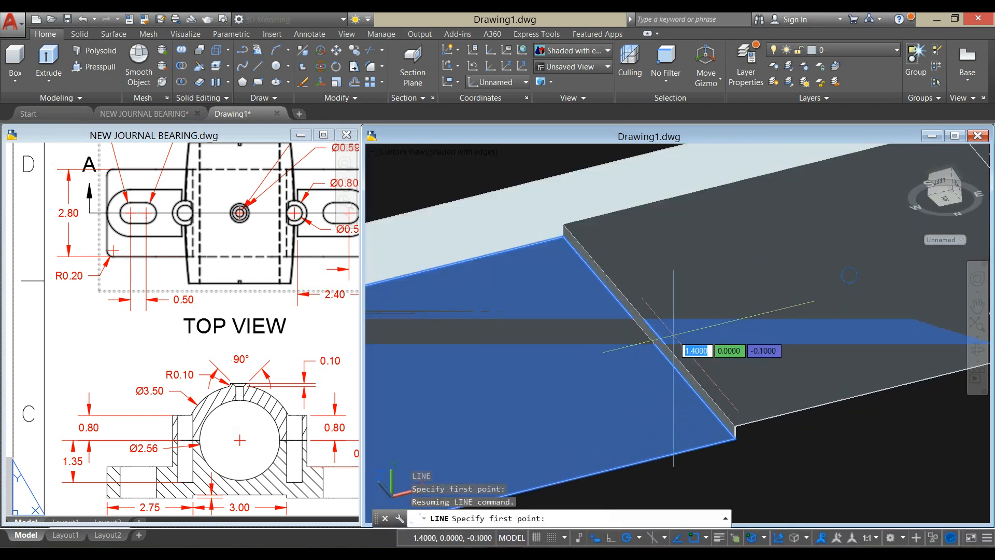
left_click(650, 327)
middle_click_drag(656, 311, 620, 293, "shift")
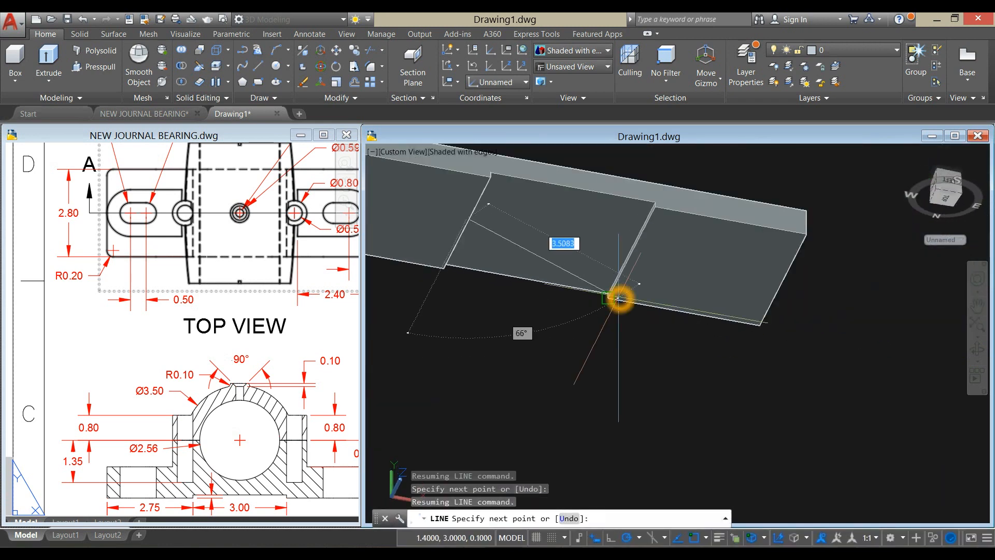
middle_click_drag(659, 242, 644, 233, "shift")
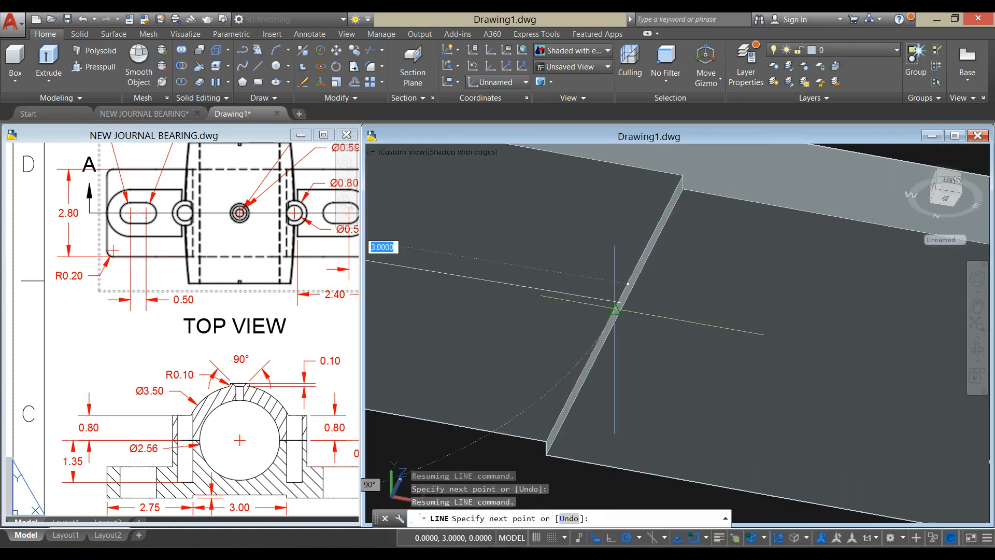
scroll(655, 321, "down", 4)
right_click(682, 202)
left_click(707, 211)
- Move the base and its recess line from the line's midpoint to the quadrant on the underside of the bored body's middle circle
middle_click_drag(651, 223, 693, 292, "shift")
scroll(591, 308, "down", 2)
scroll(695, 292, "down", 2)
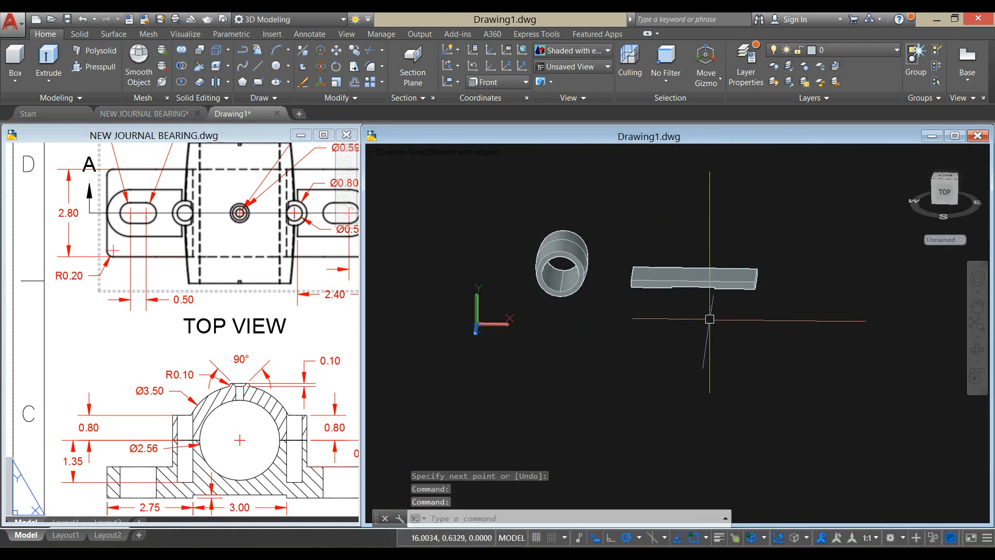
left_click(654, 229)
right_click(661, 185)
right_click(707, 186)
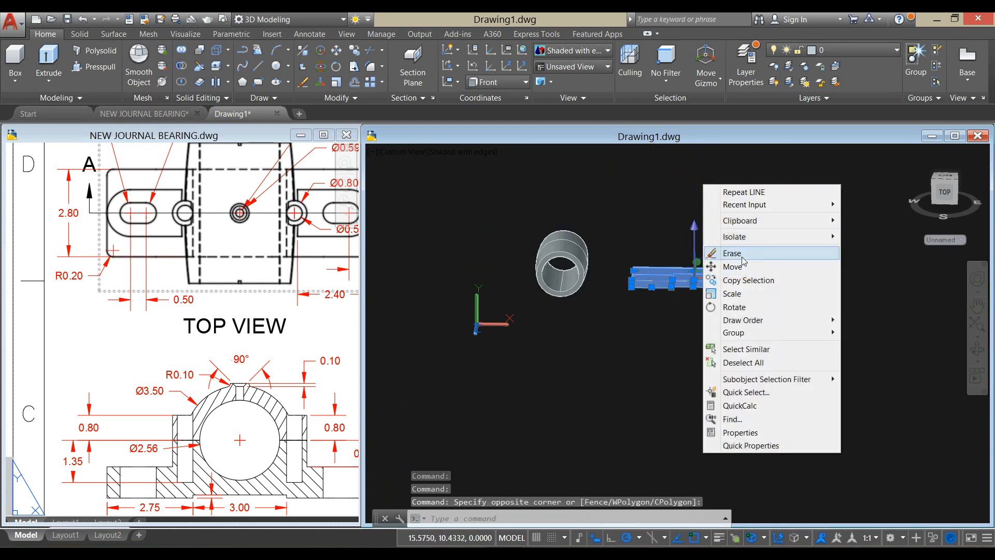
left_click(742, 265)
middle_click_drag(693, 295, 706, 213, "shift")
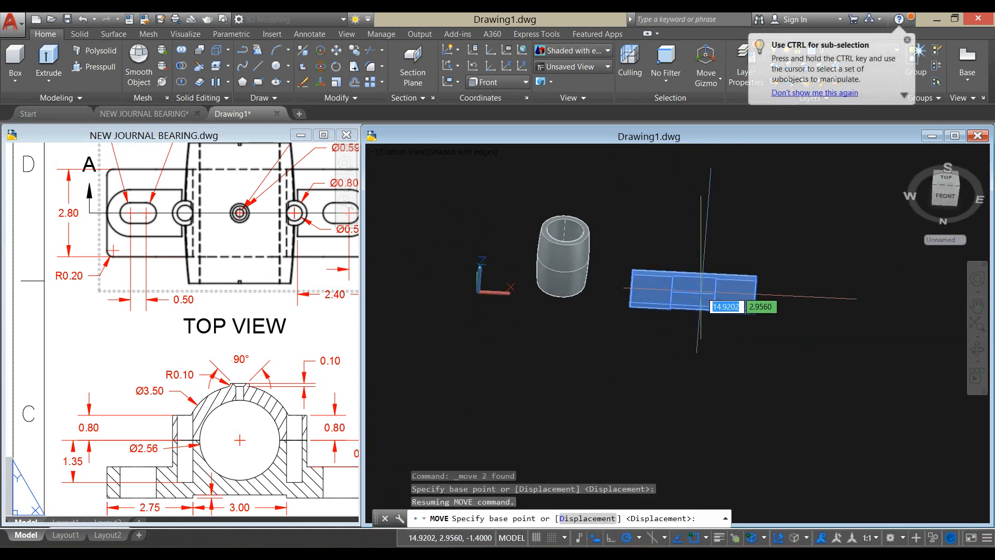
scroll(701, 296, "up", 5)
right_click(673, 286, "shift")
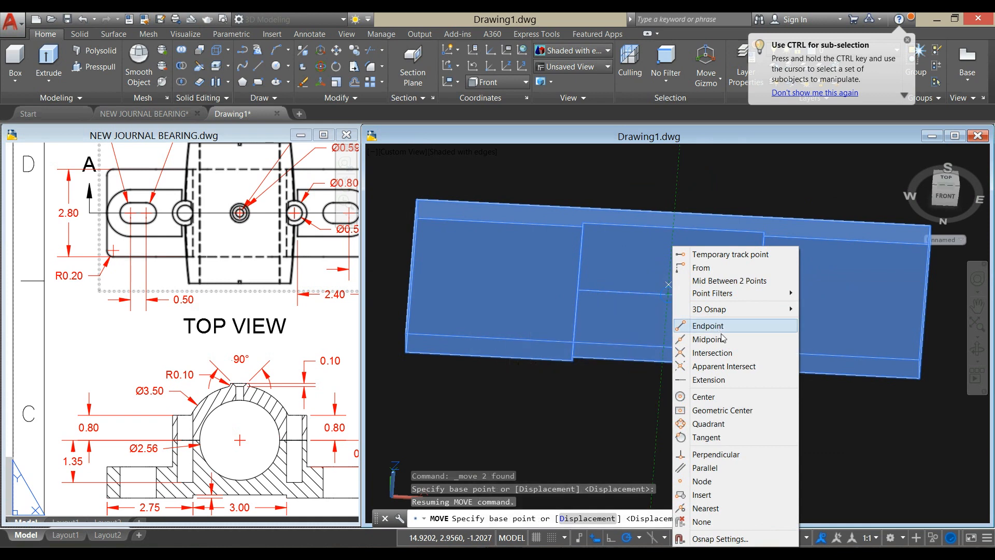
left_click(708, 339)
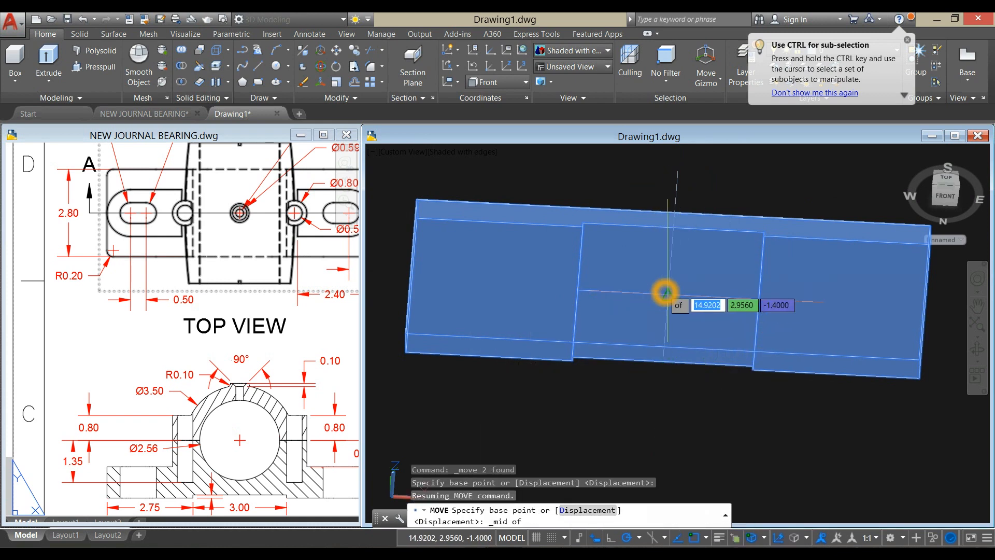
left_click(668, 294)
scroll(662, 294, "down", 5)
scroll(642, 309, "up", 2)
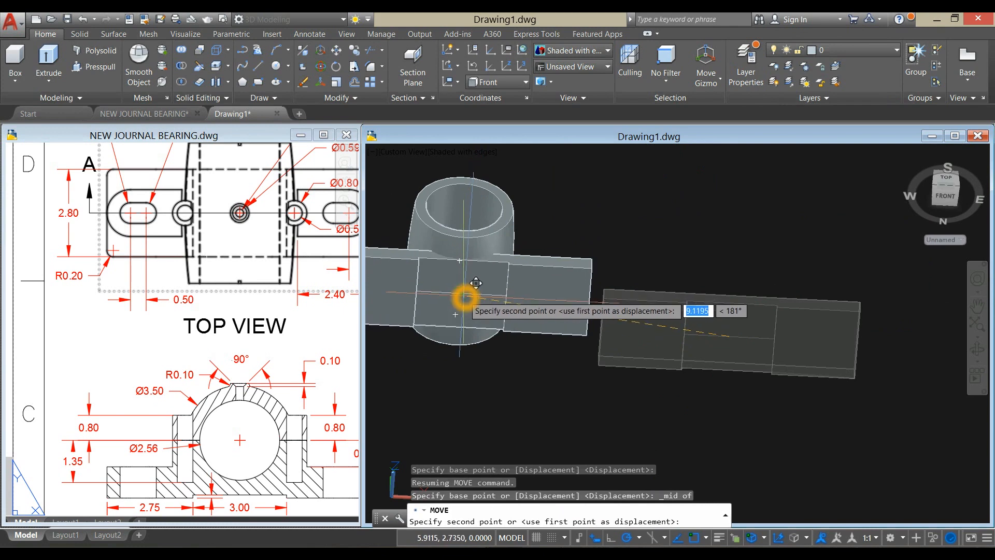
right_click(465, 297, "shift")
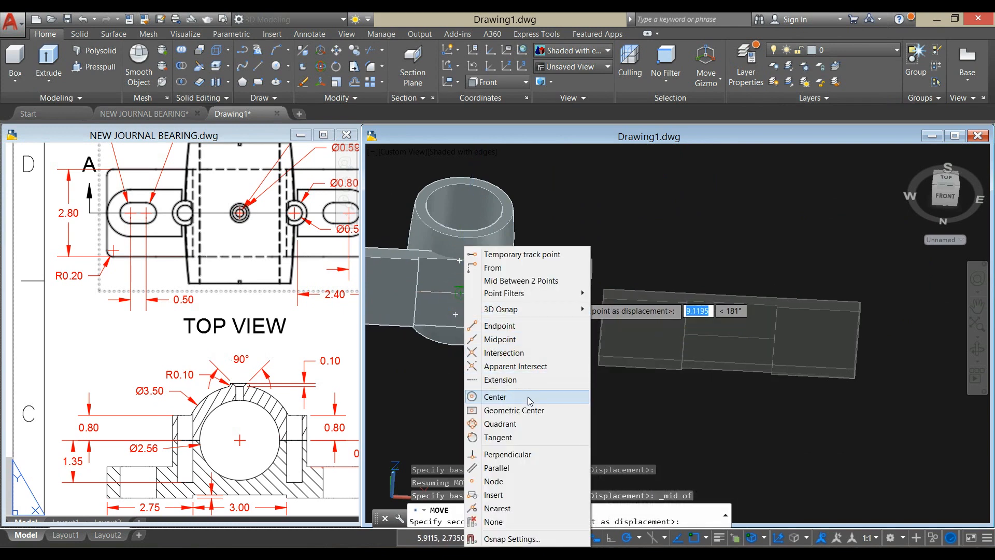
left_click(527, 423)
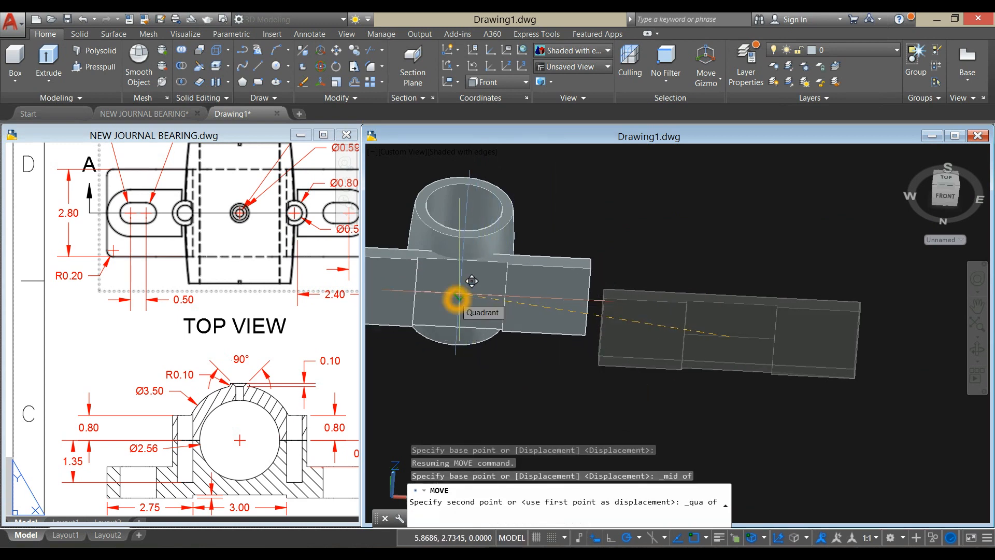
left_click(459, 293)
middle_click_drag(551, 229, 622, 347, "shift")
- Check the Front View in the reference drawing and union the bored body and the base into one solid
left_click(166, 359)
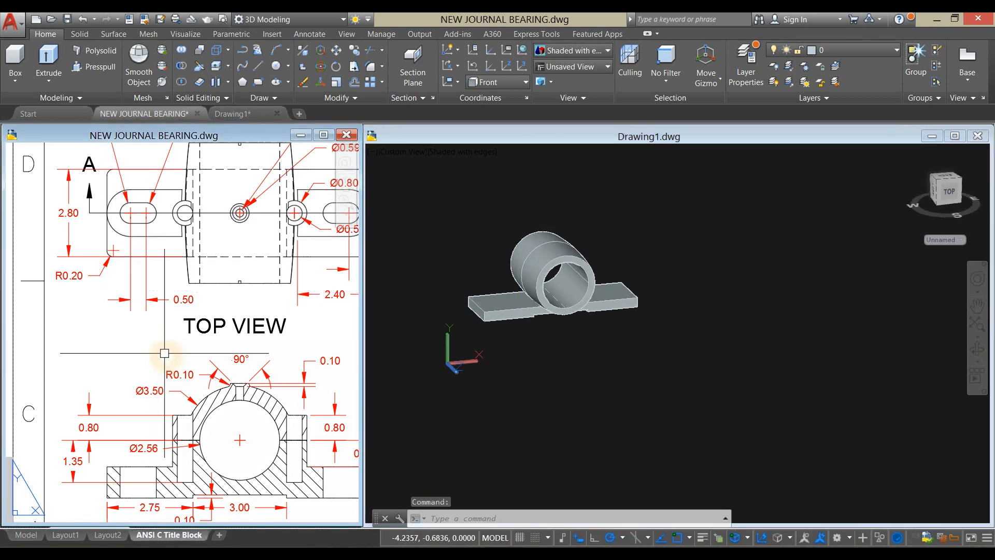
scroll(52, 286, "down", 4)
scroll(100, 336, "up", 5)
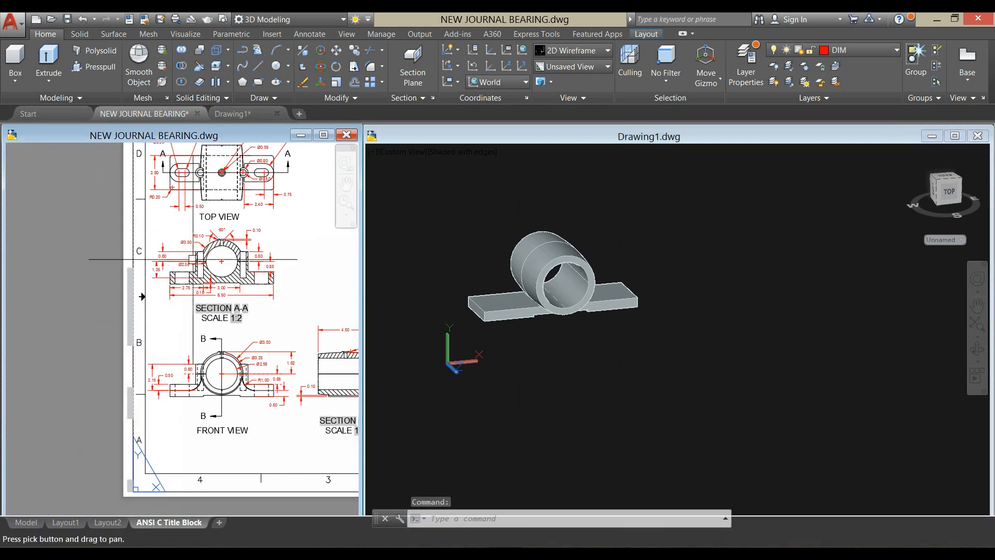
left_click(624, 335)
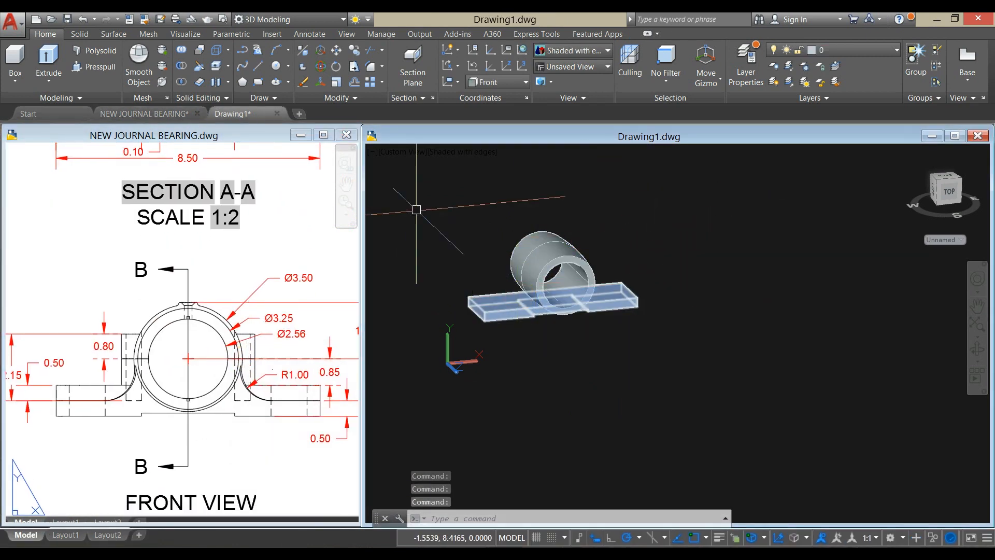
left_click(183, 53)
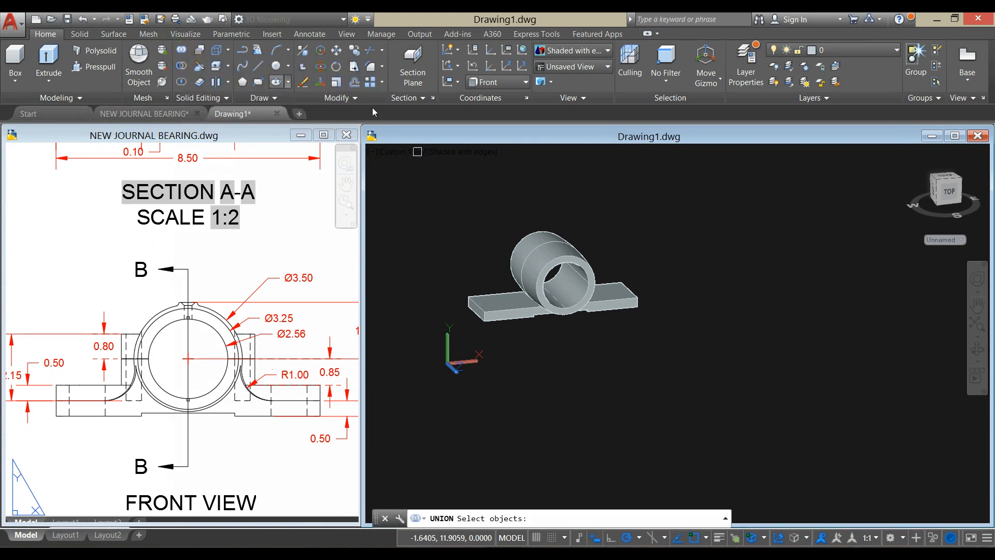
left_click(553, 256)
left_click(617, 295)
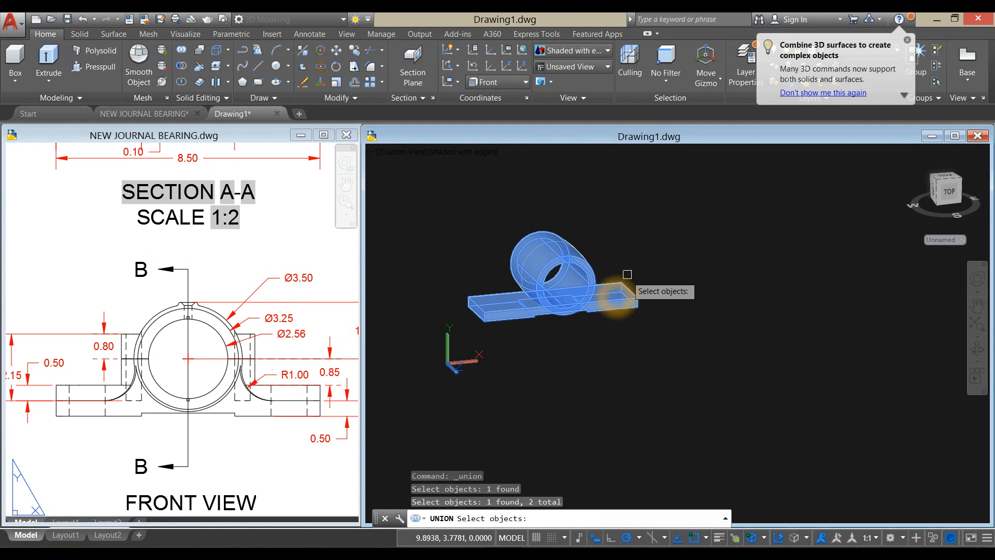
key("Return")
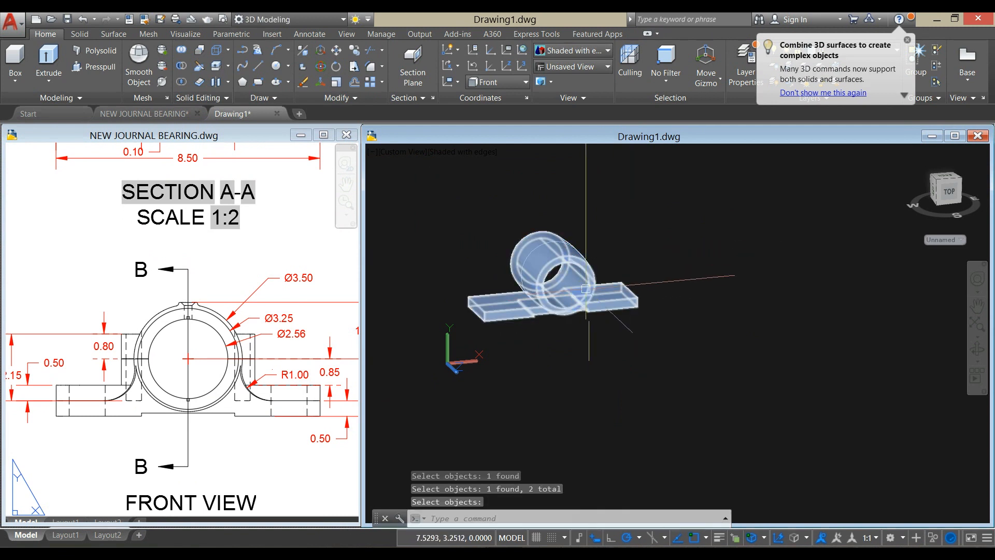
- Fillet the two edges where the base's upper faces meet the bored body with a radius of 1.0, following the reference Front View
left_click(218, 431)
middle_click_drag(233, 410, 185, 387)
left_click(509, 367)
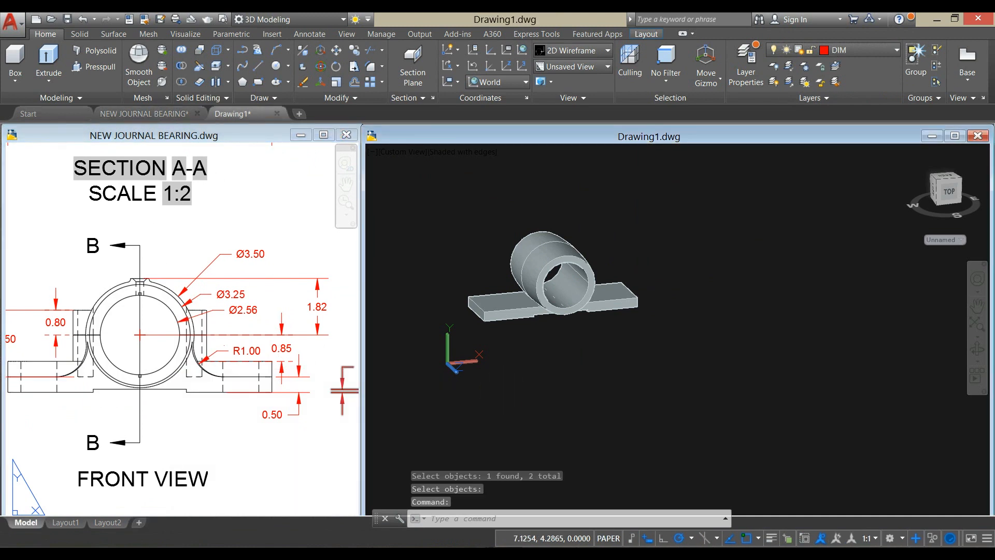
left_click(79, 34)
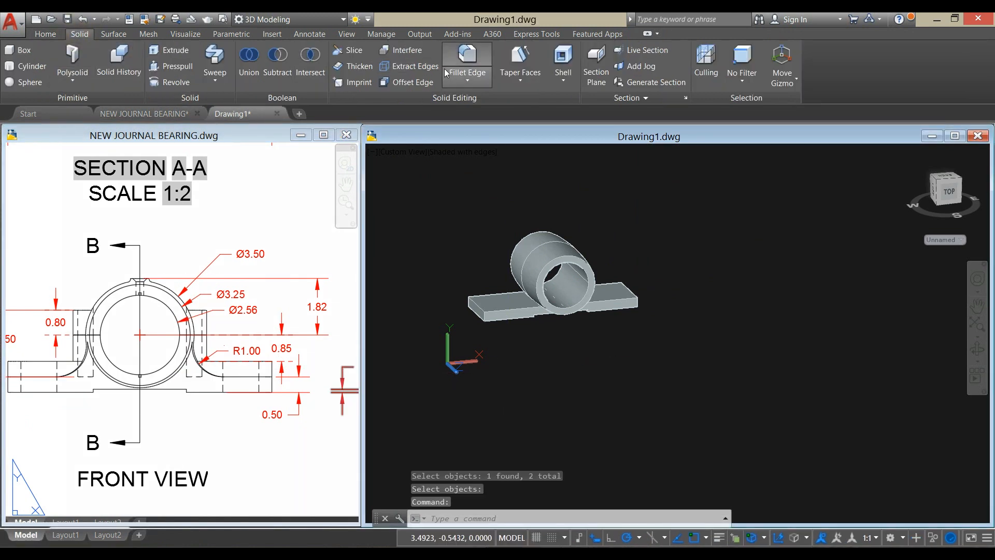
left_click(461, 62)
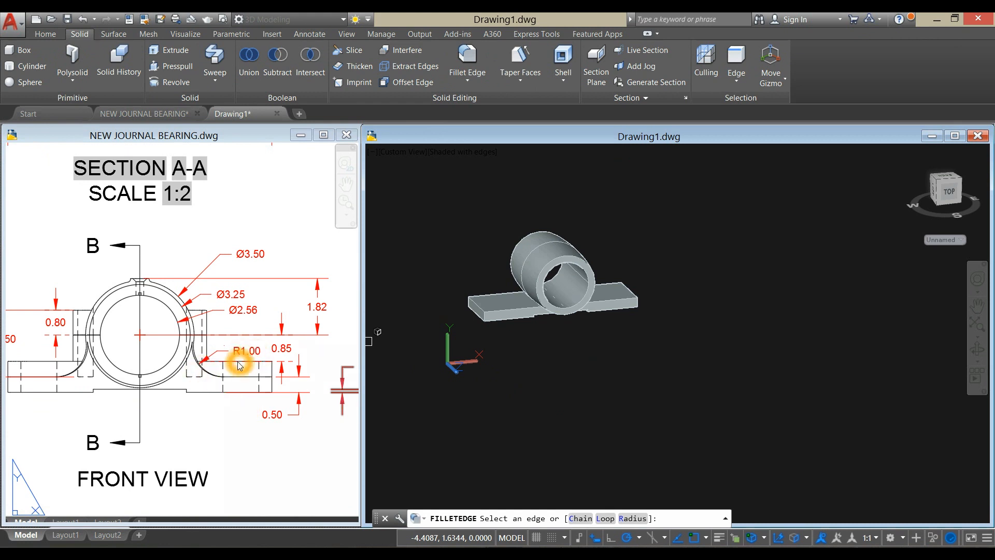
left_click(641, 518)
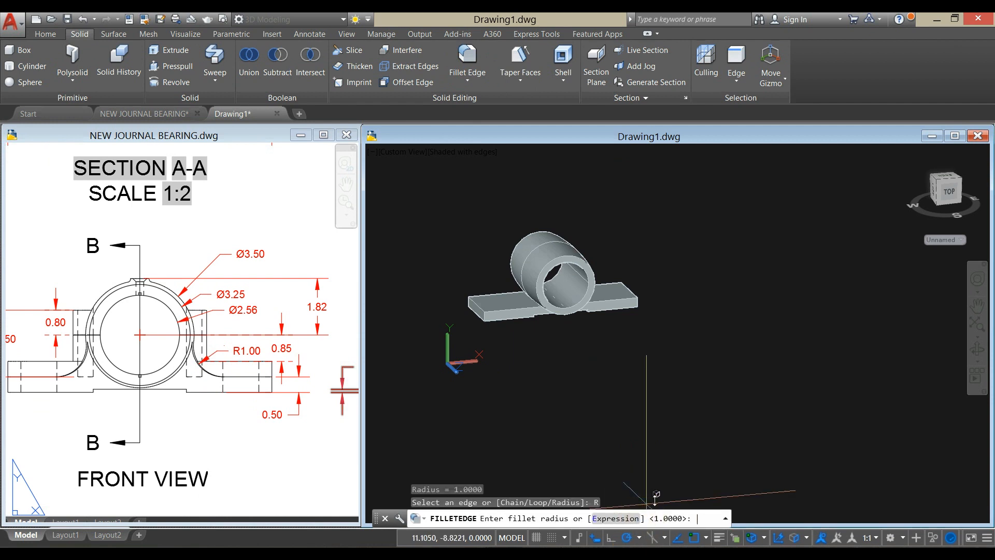
right_click(643, 378)
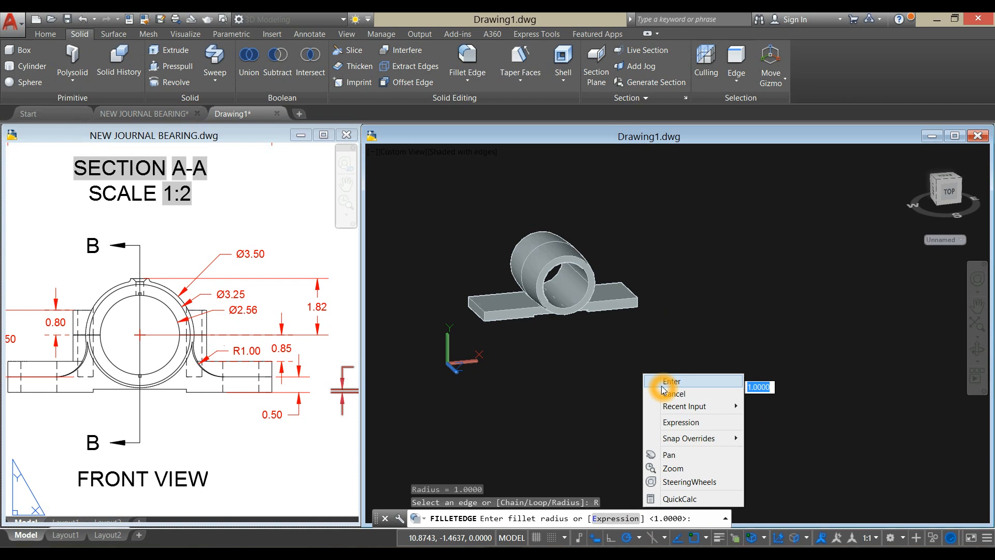
left_click(668, 381)
scroll(522, 305, "up", 3)
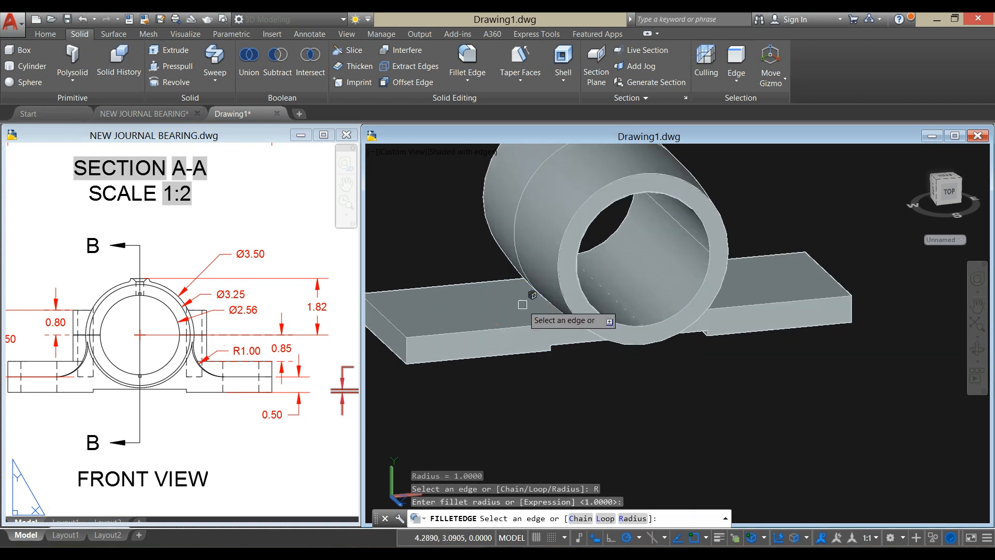
middle_click_drag(547, 306, 604, 330, "shift")
left_click(569, 309)
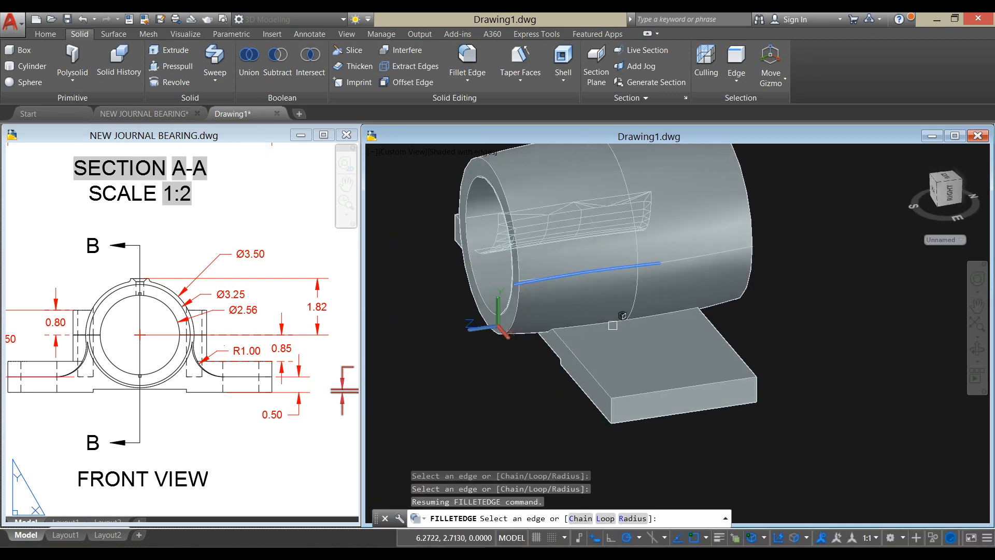
left_click(613, 325)
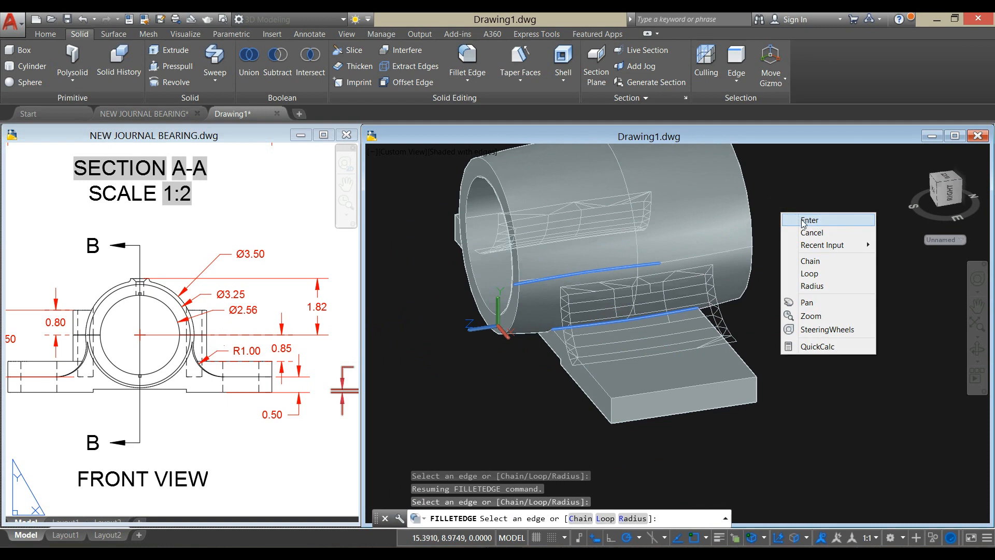
left_click(803, 222)
right_click(783, 207)
left_click(811, 224)
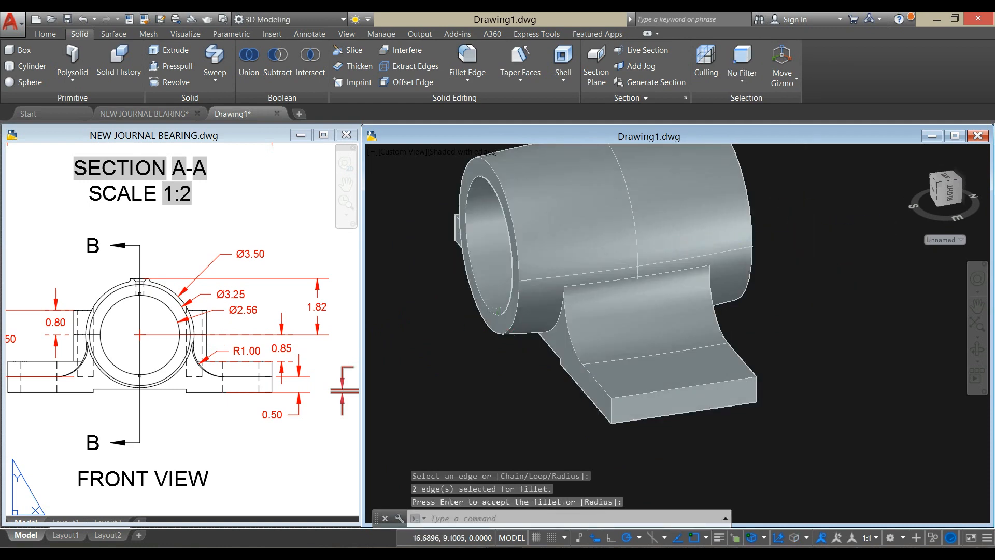
- Set the view of the filleted bearing model to Top
scroll(798, 246, "down", 5)
middle_click_drag(782, 250, 901, 234, "shift")
middle_click_drag(744, 286, 621, 344)
left_click(434, 156)
left_click(409, 167)
left_click(419, 168)
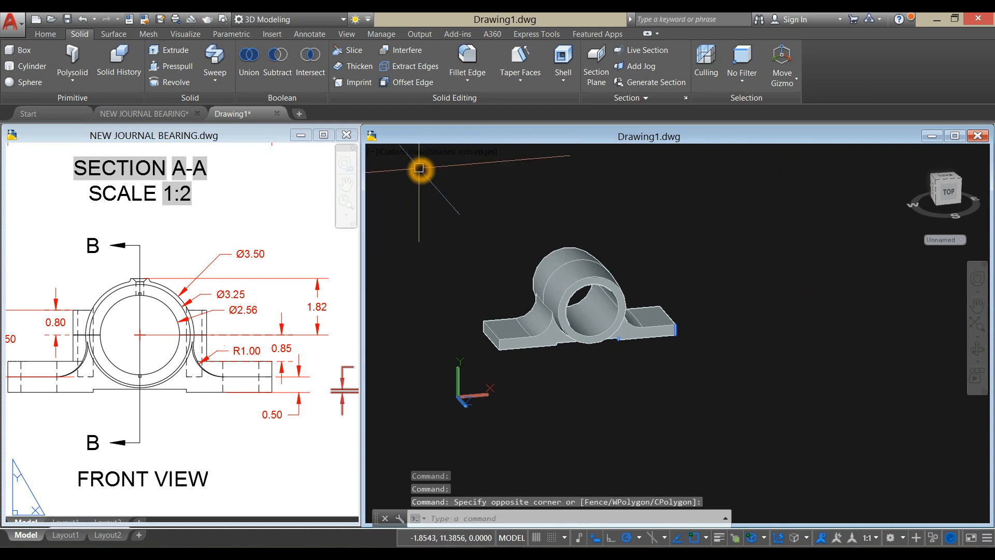
left_click(422, 152)
left_click(441, 178)
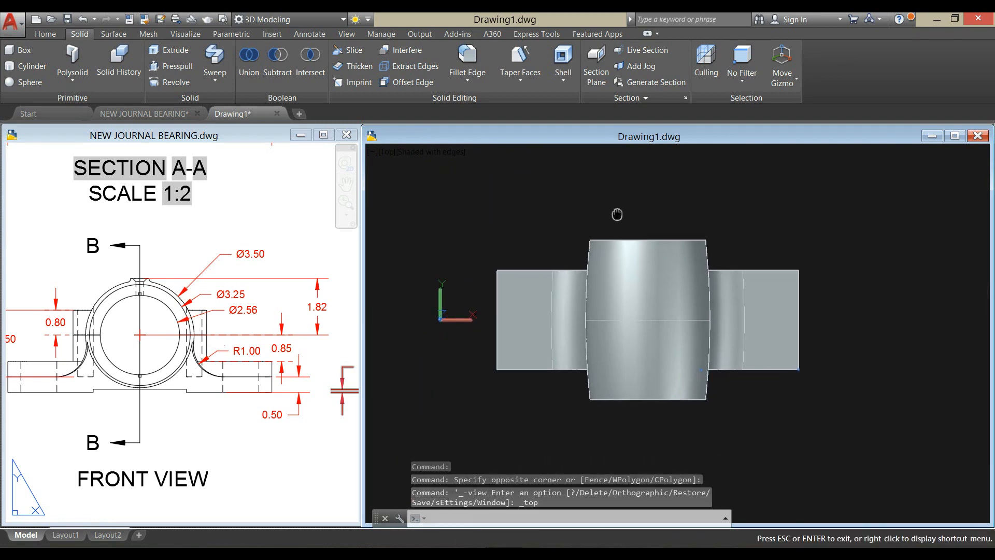
- Examine the slotted mounting pads in the reference drawing's shaded pictorial view and their dimensions in the Top View
left_click(9, 436)
scroll(63, 366, "down", 3)
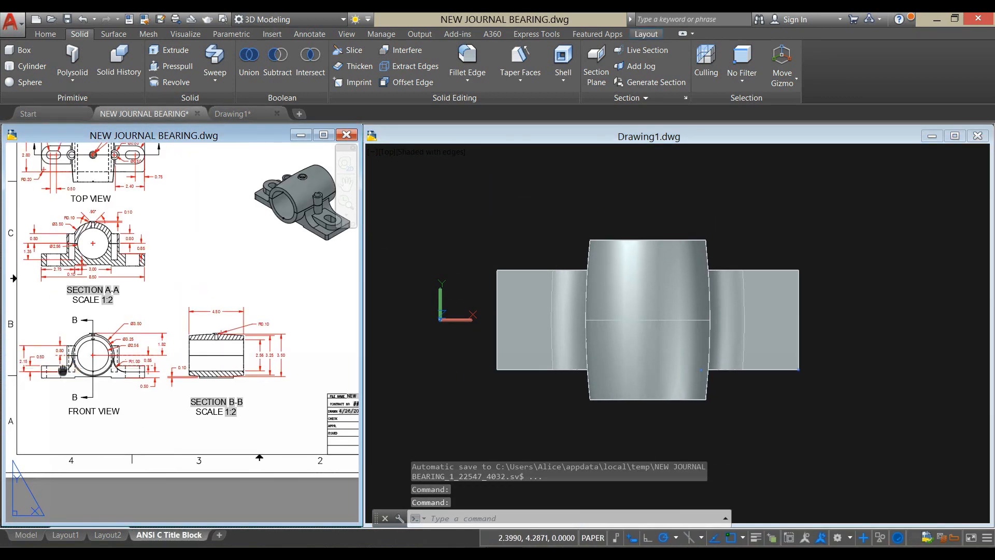
middle_click_drag(62, 367, 107, 406)
scroll(106, 222, "up", 3)
mouse_move(113, 235)
middle_mouse_down()
mouse_move(125, 301)
mouse_move(4, 356)
mouse_move(2, 379)
middle_mouse_up()
middle_click_drag(244, 380, 4, 344)
middle_click_drag(192, 407, 84, 320)
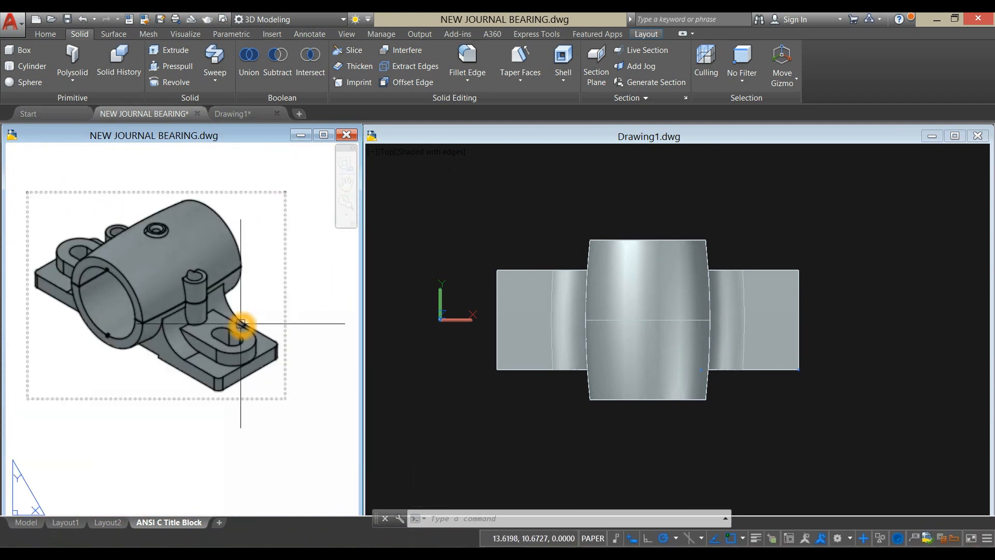
scroll(241, 324, "down", 4)
scroll(158, 273, "up", 6)
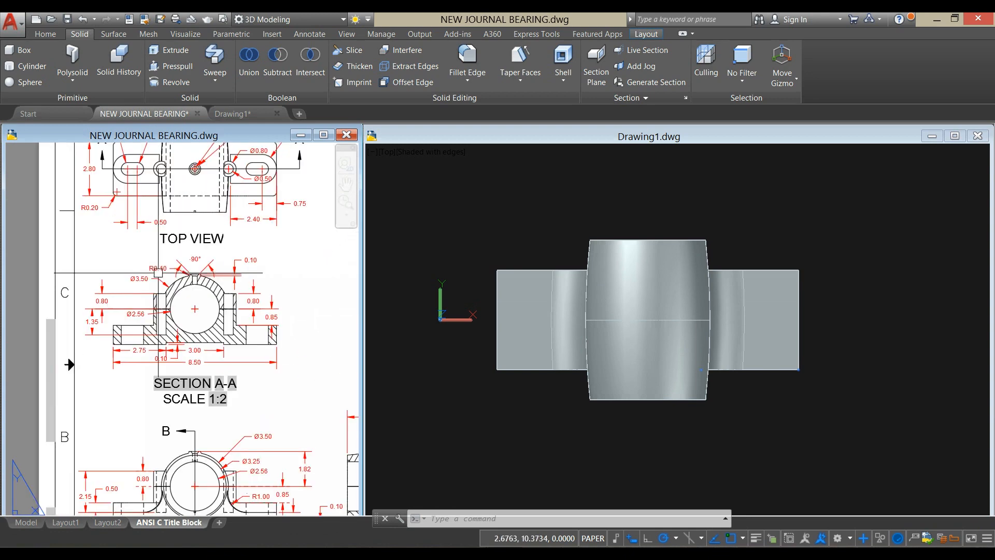
middle_click_drag(158, 273, 147, 327)
middle_click_drag(162, 255, 145, 291)
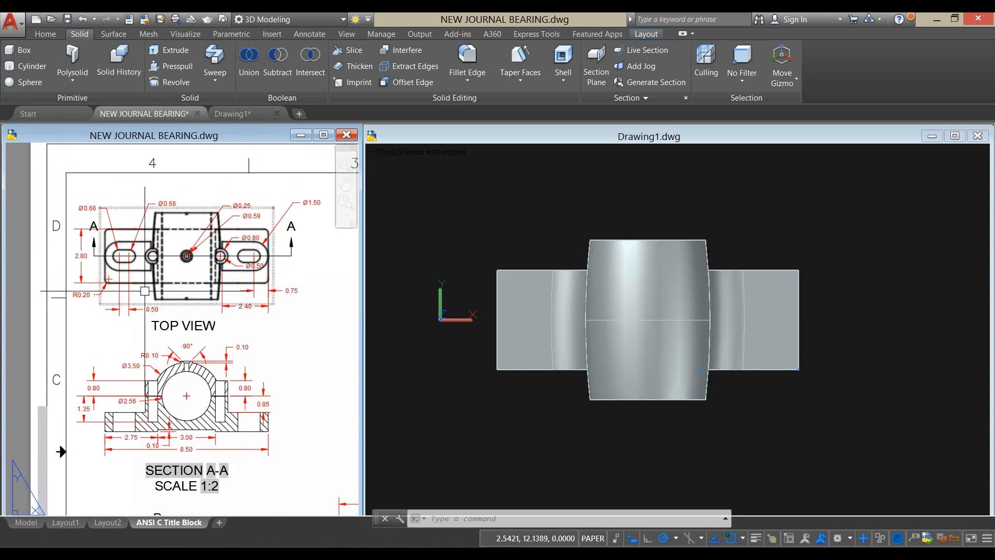
scroll(145, 291, "up", 3)
scroll(165, 318, "up", 3)
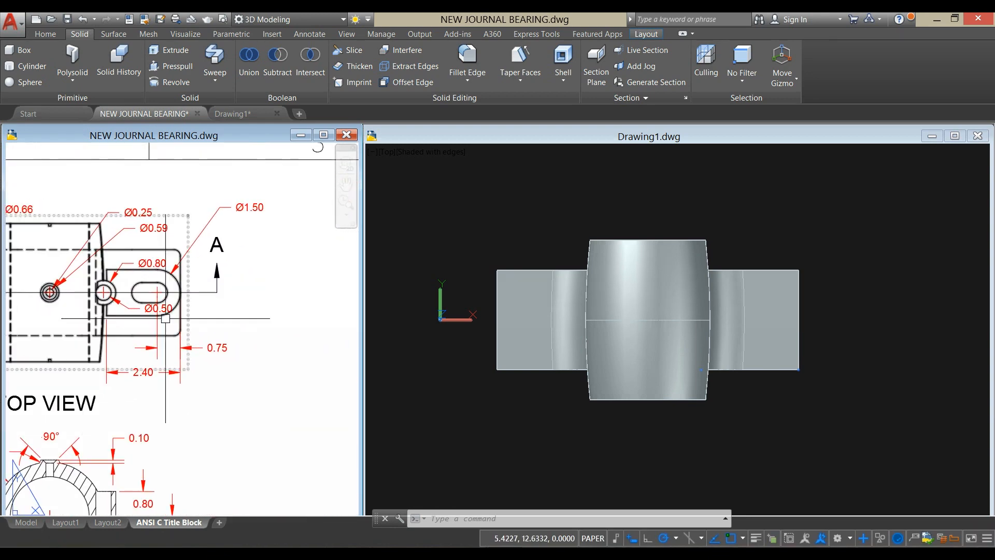
left_click(263, 284)
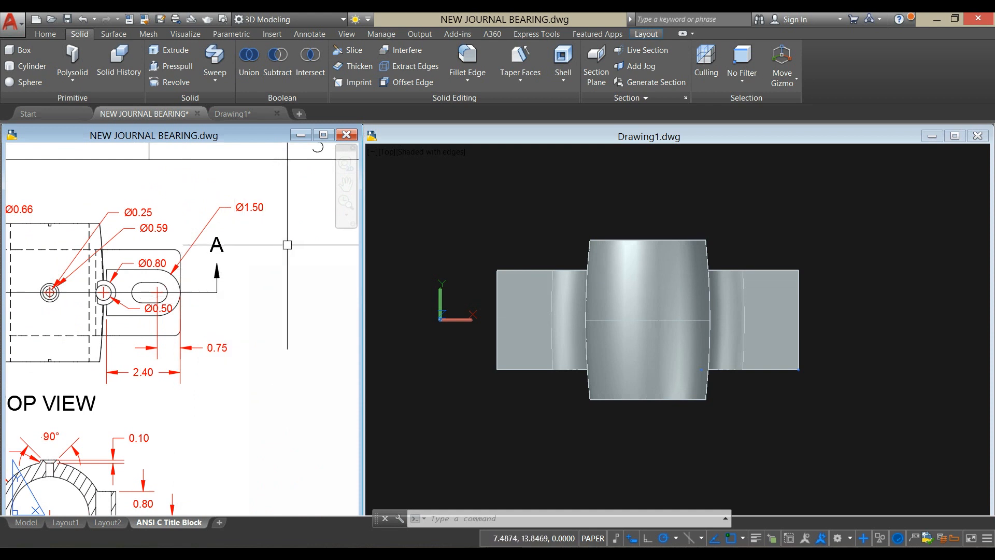
- Check the slotted pad dimensions in the reference Top View and set the bearing model's visual style to Wireframe
scroll(156, 292, "up", 4)
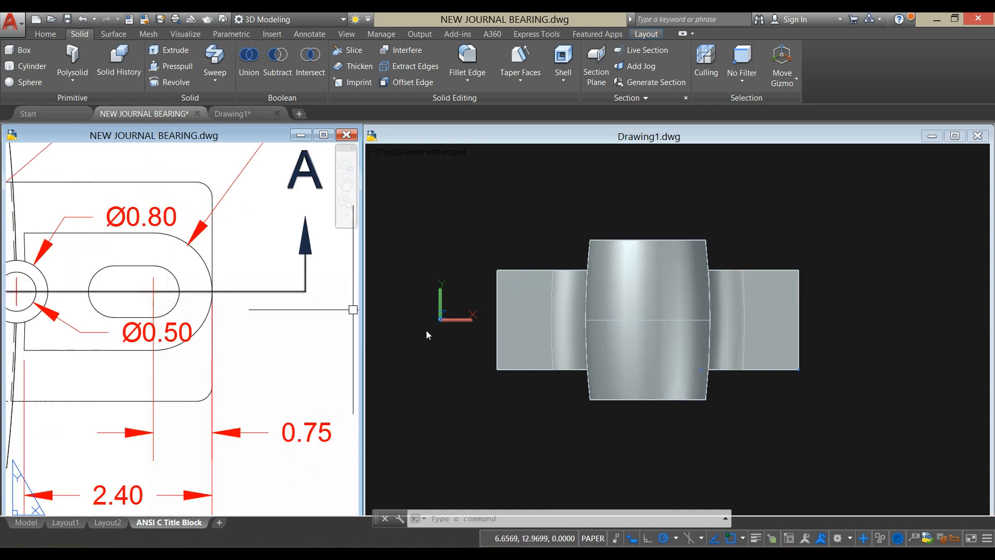
left_click(513, 378)
left_click(446, 155)
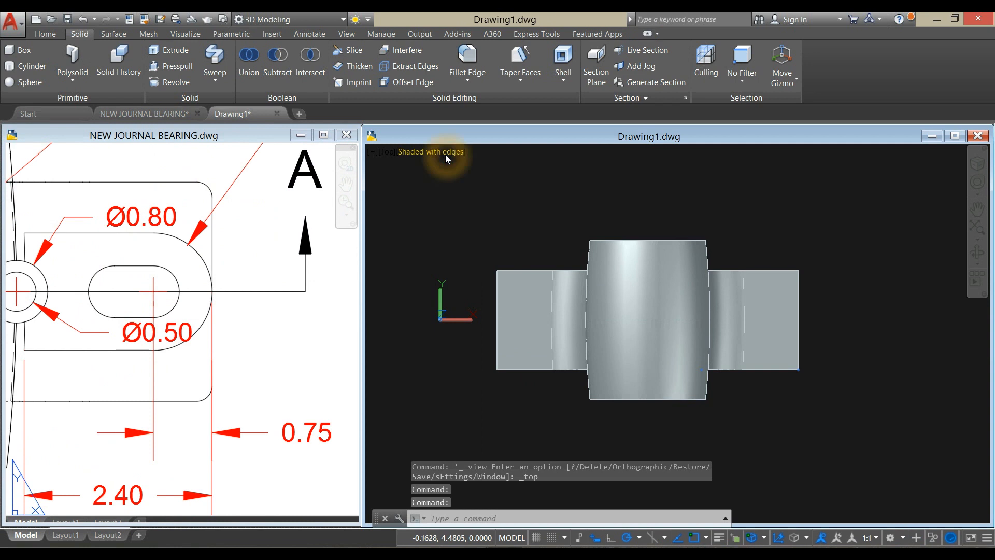
left_click(490, 283)
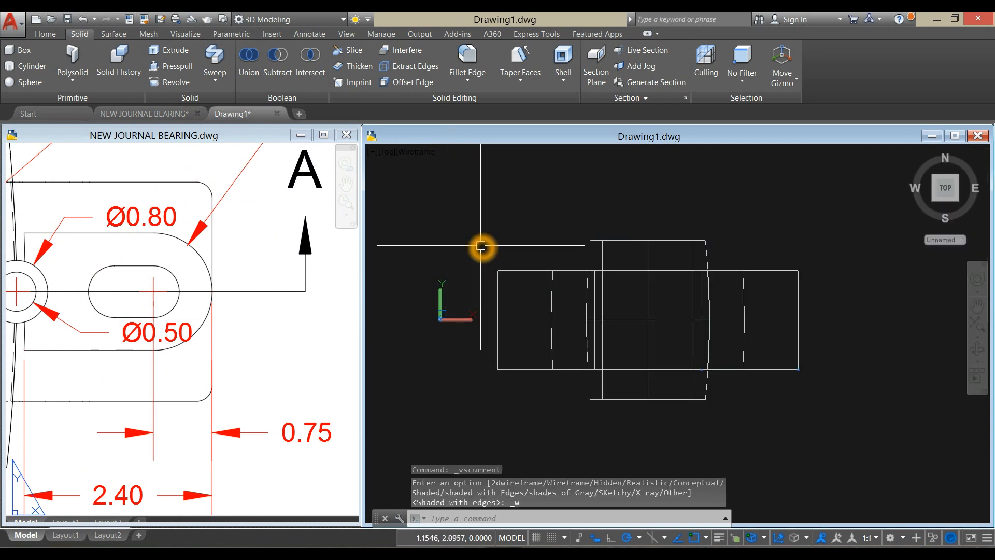
- Draw a 0.75 construction line inward along the base's centreline from the midpoint of its left end edge
type("l")
key("Return")
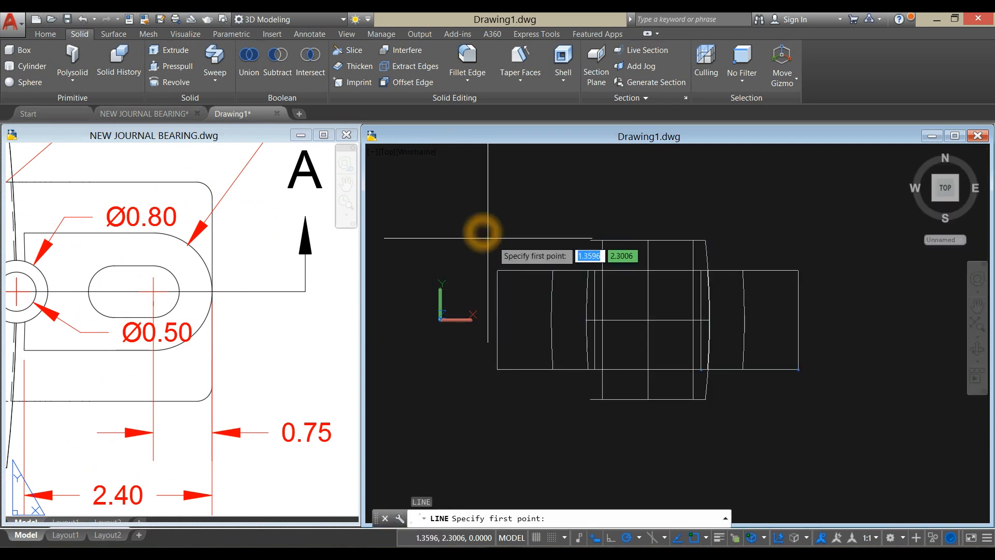
left_click(500, 320)
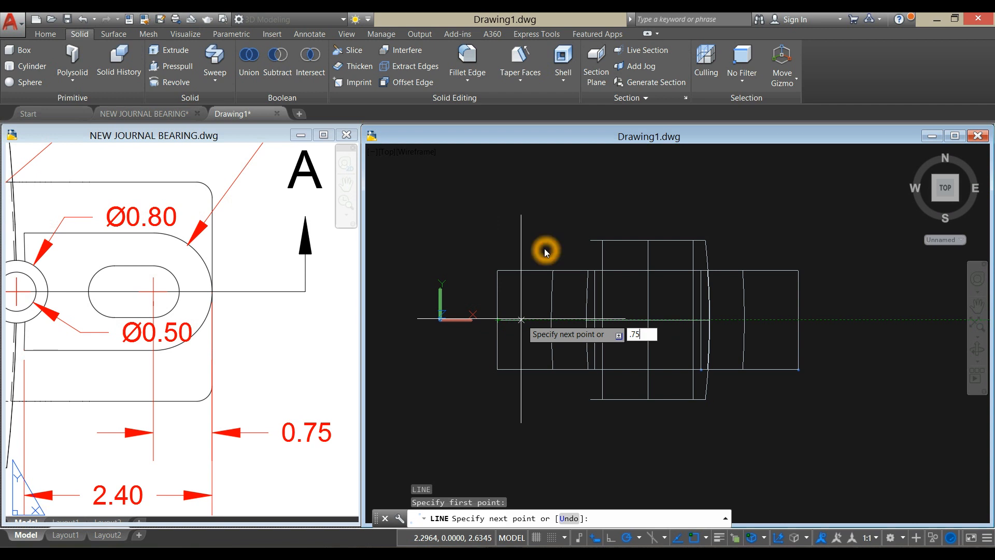
key("Return")
right_click(523, 236)
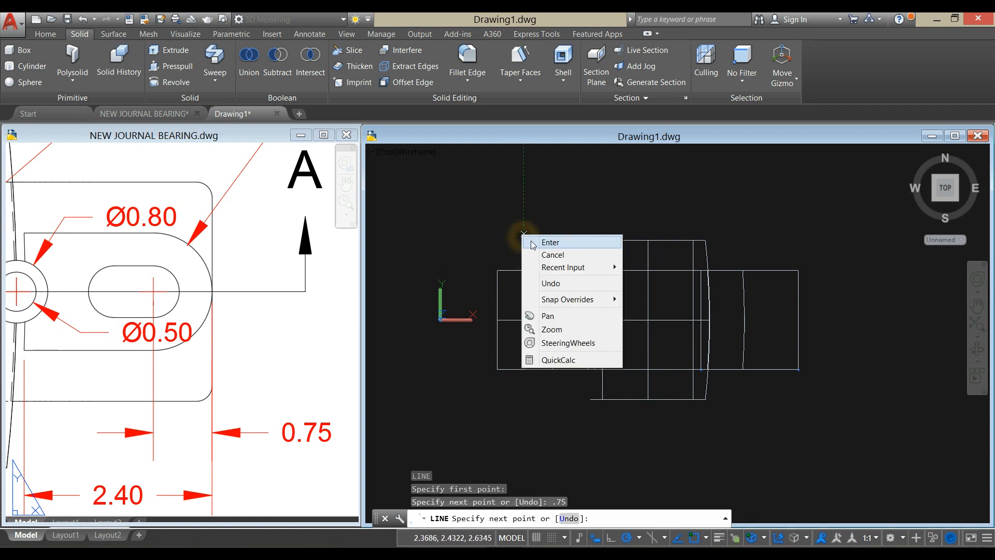
left_click(539, 242)
- Draw a circle of diameter 1.5, as given in the reference Top View, centred on the construction line's inner end
left_click(285, 367)
scroll(285, 363, "down", 3)
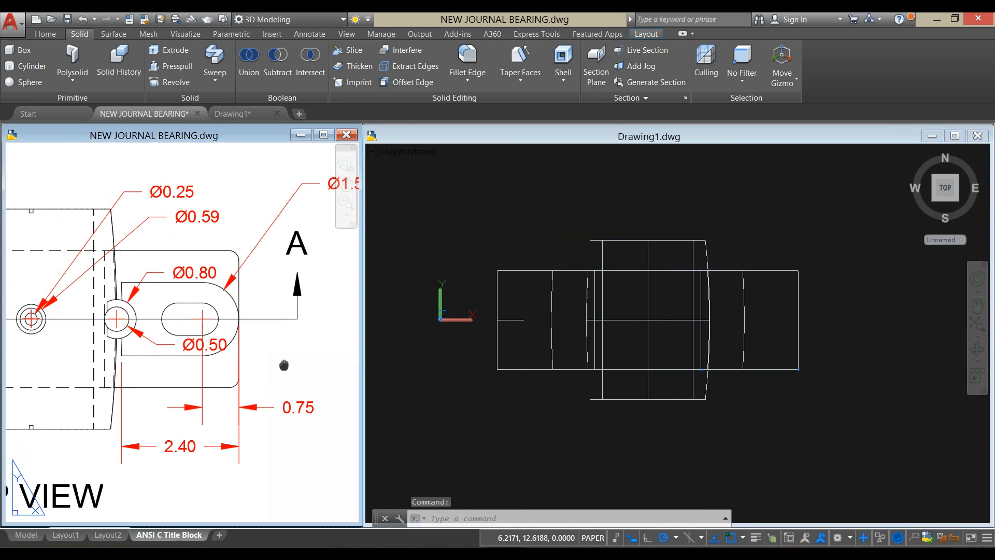
left_click(453, 236)
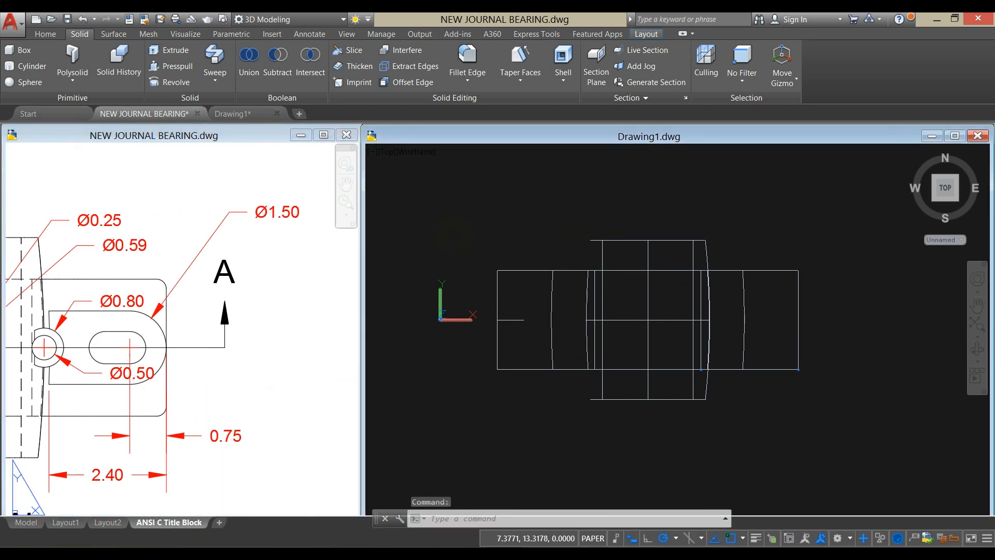
type("c")
key("Return")
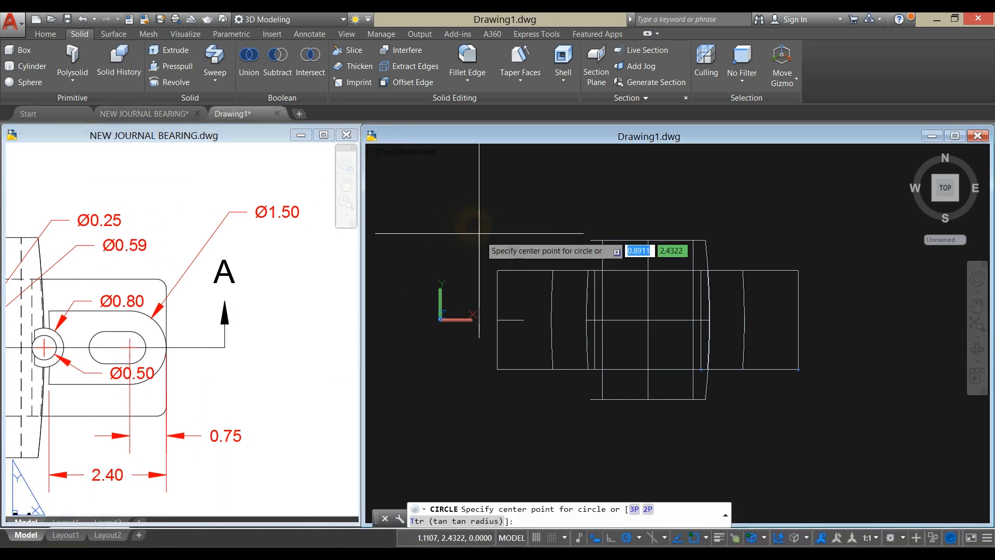
left_click(523, 319)
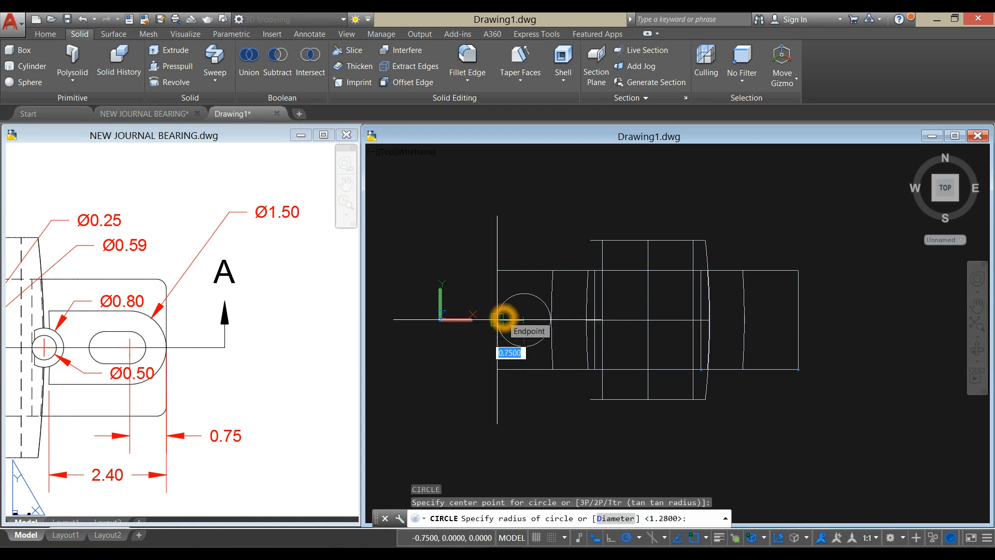
type("d")
key("Return")
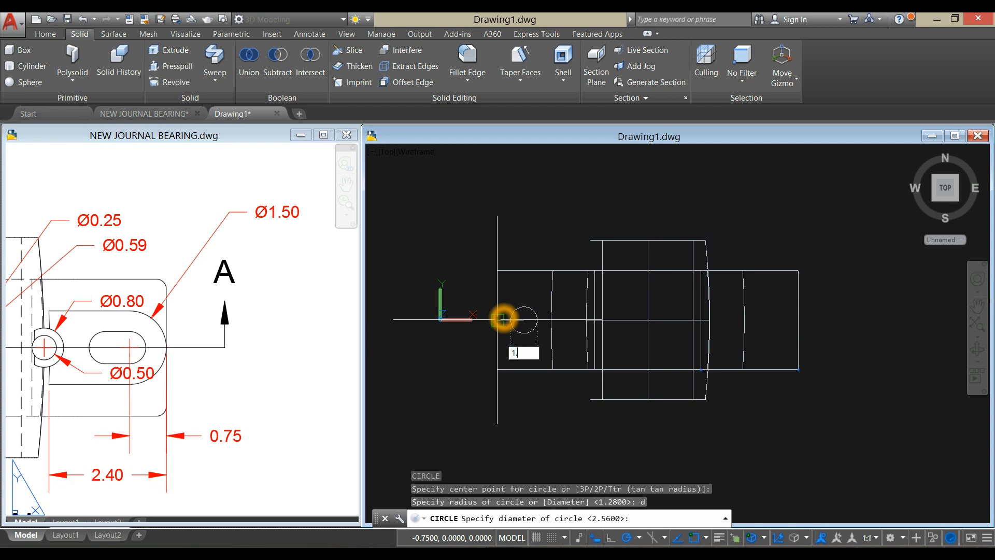
key("Return")
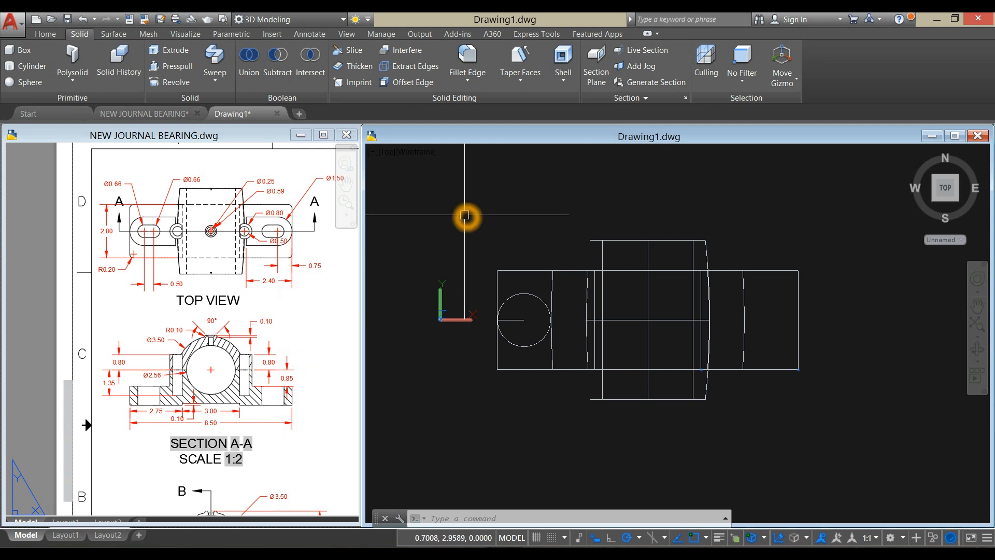
- Replace the construction line with a 2.4 centreline from the left edge's midpoint, continuing up level with the circle's upper quadrant and back to it
left_click(510, 322)
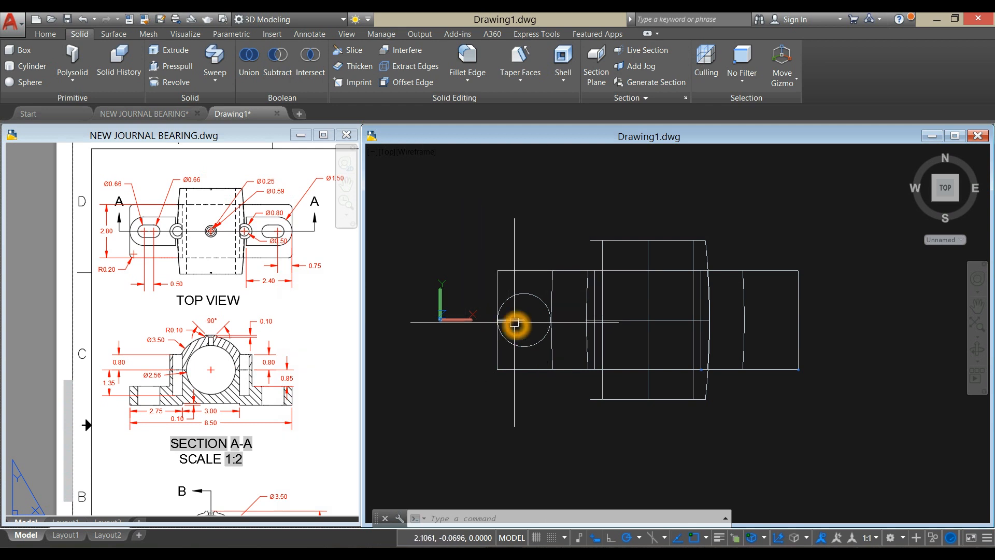
key("Delete")
type("l")
key("Return")
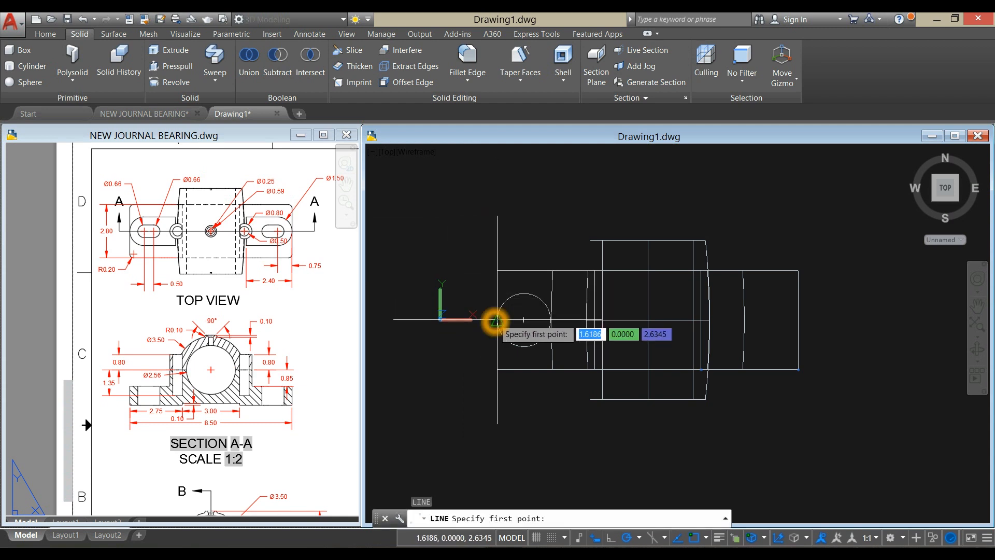
left_click(495, 320)
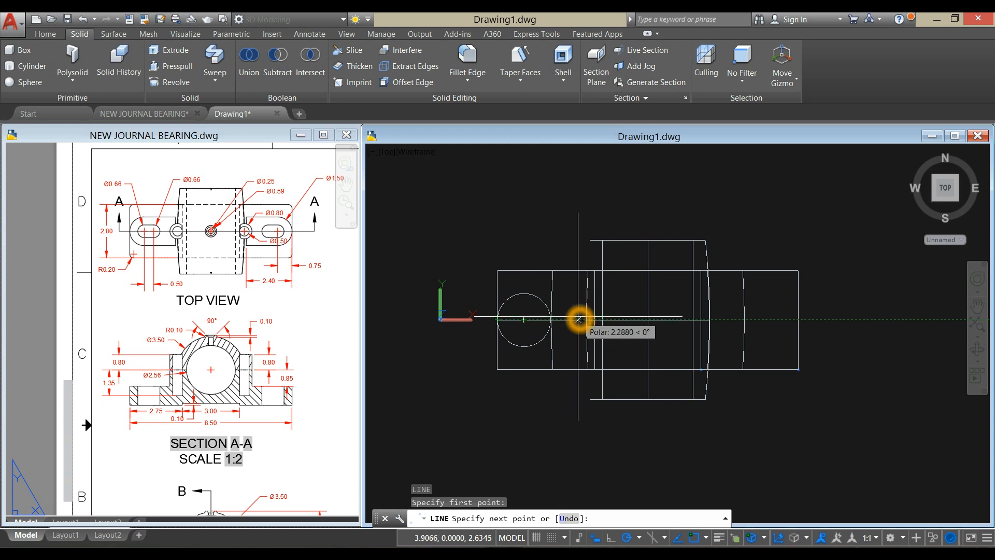
type("2.4")
key("Return")
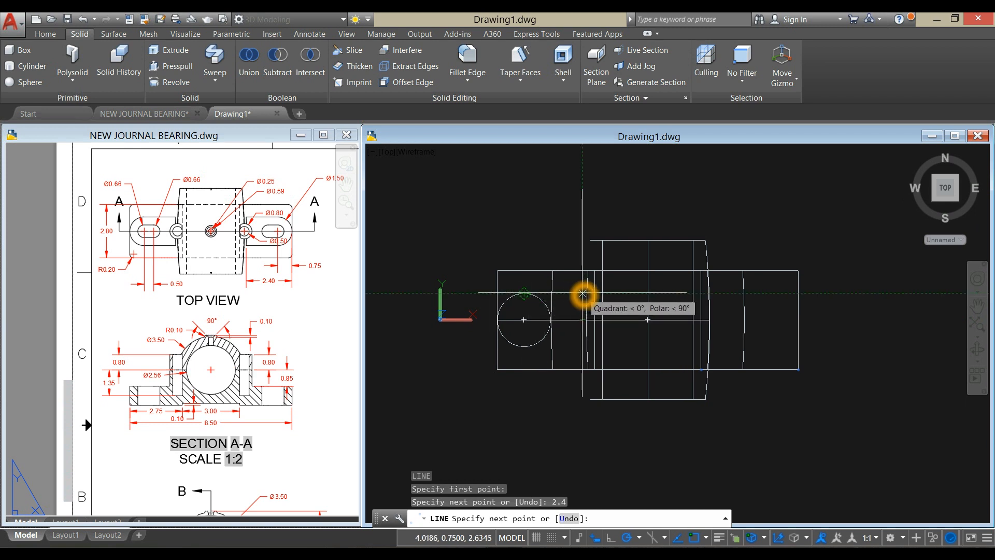
left_click(582, 293)
left_click(525, 294)
right_click(562, 227)
left_click(565, 234)
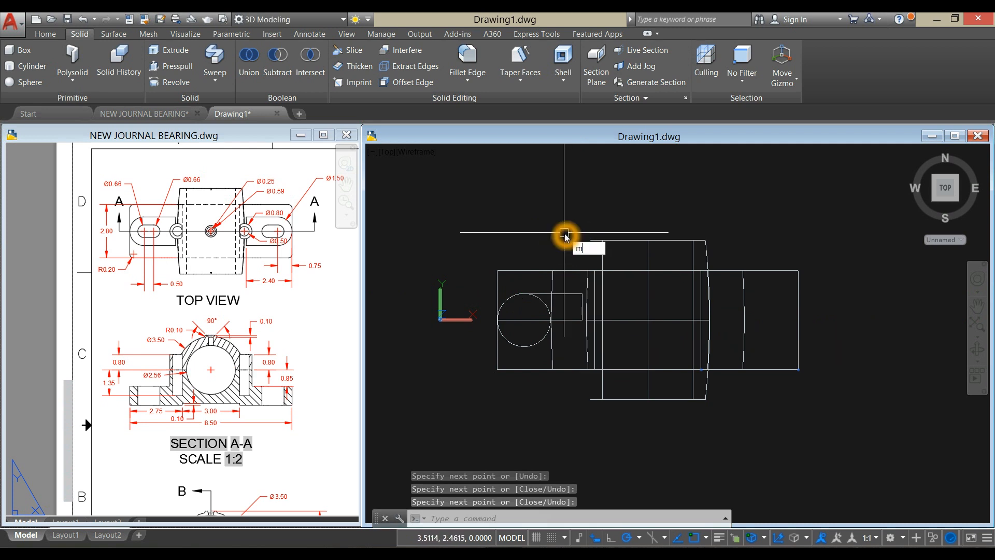
- Mirror the pad outline's upper and inner end lines about the base's horizontal centreline, keeping the source lines
key("Return")
left_click(577, 294)
scroll(578, 312, "up", 2)
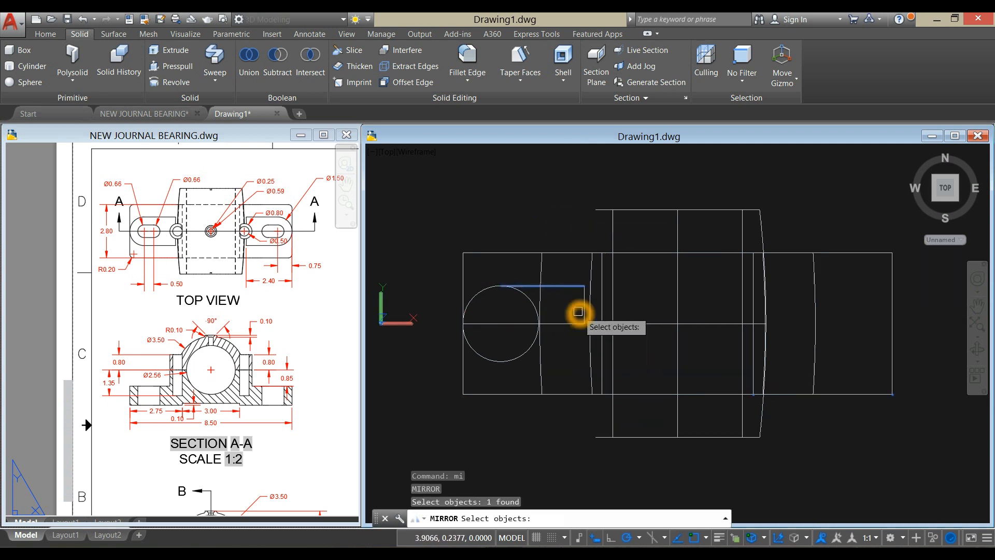
left_click(582, 306)
key("Return")
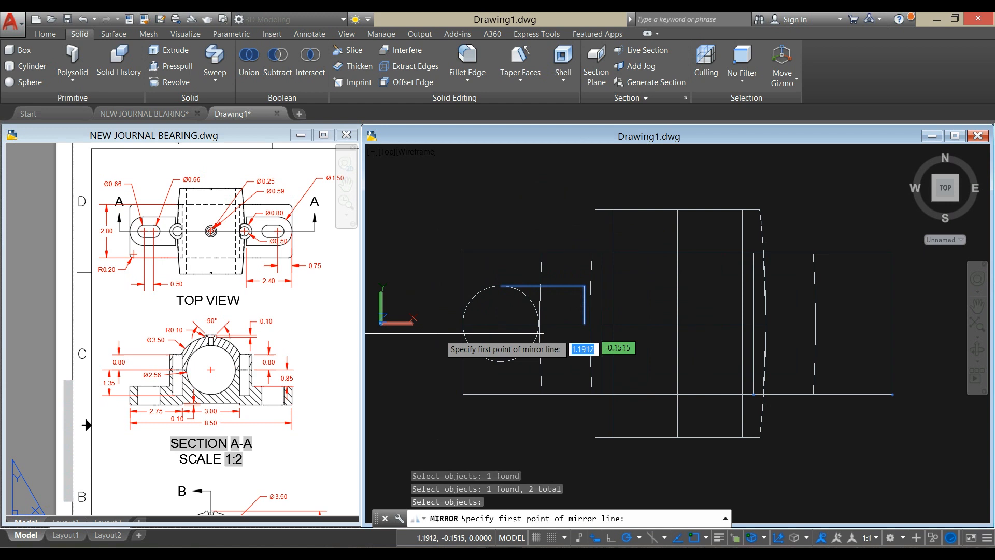
left_click(463, 323)
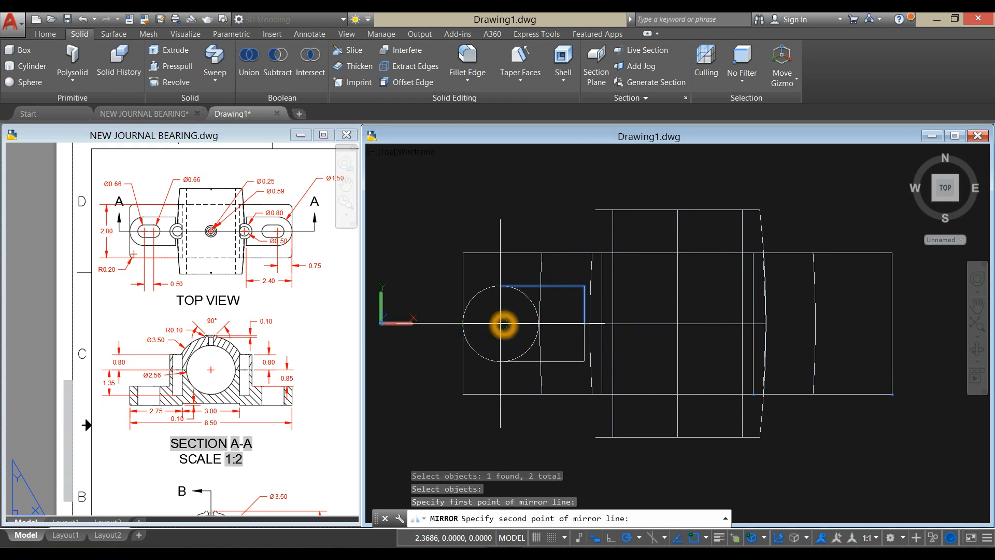
left_click(556, 322)
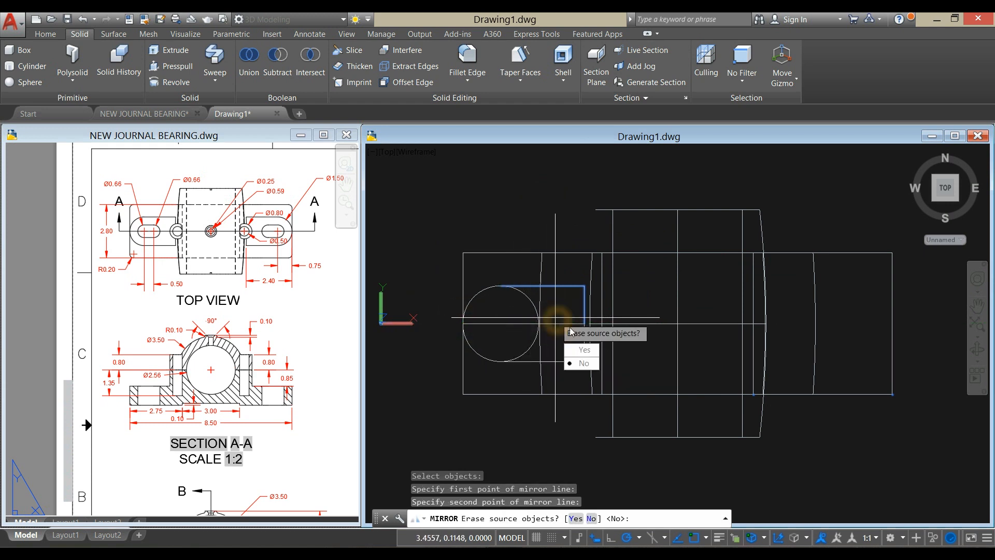
left_click(584, 363)
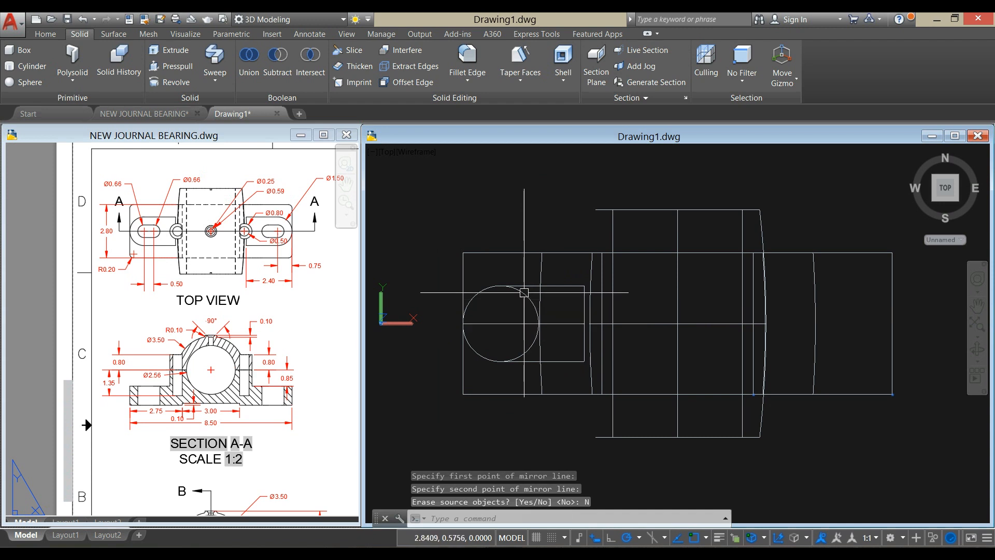
type("tr")
key("Return")
key("Return")
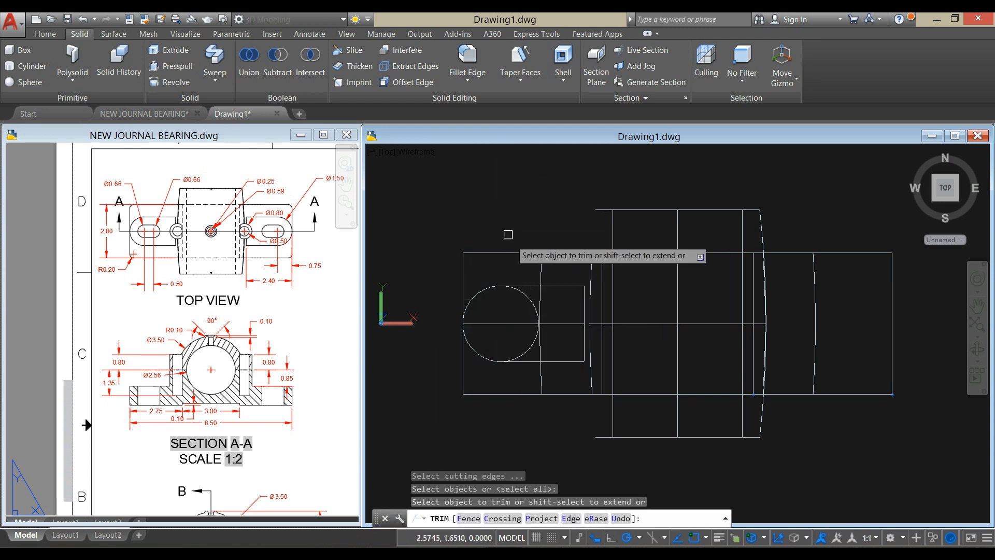
key("Escape")
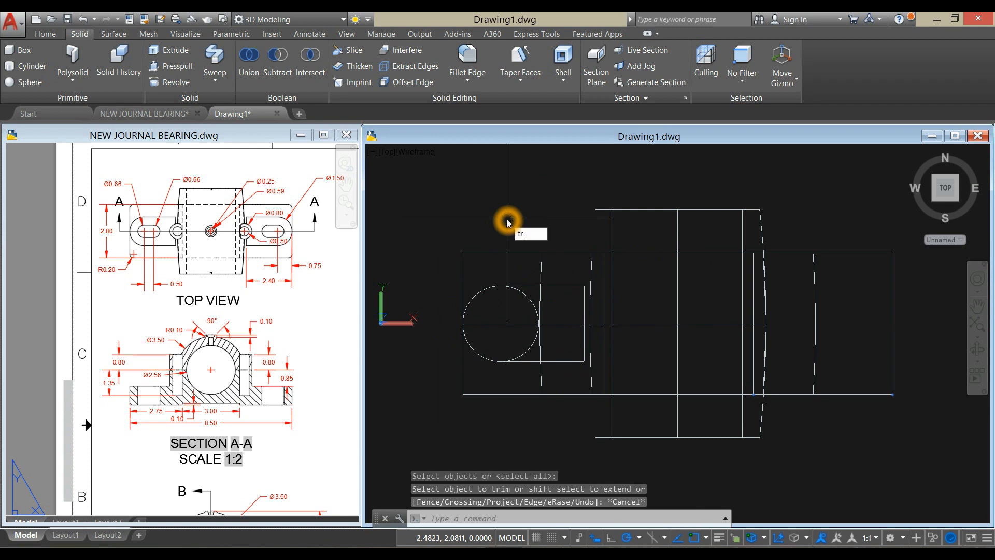
- Trim away the circle's inner half between the pad's two horizontal lines and erase the 2.4 centreline
key("Return")
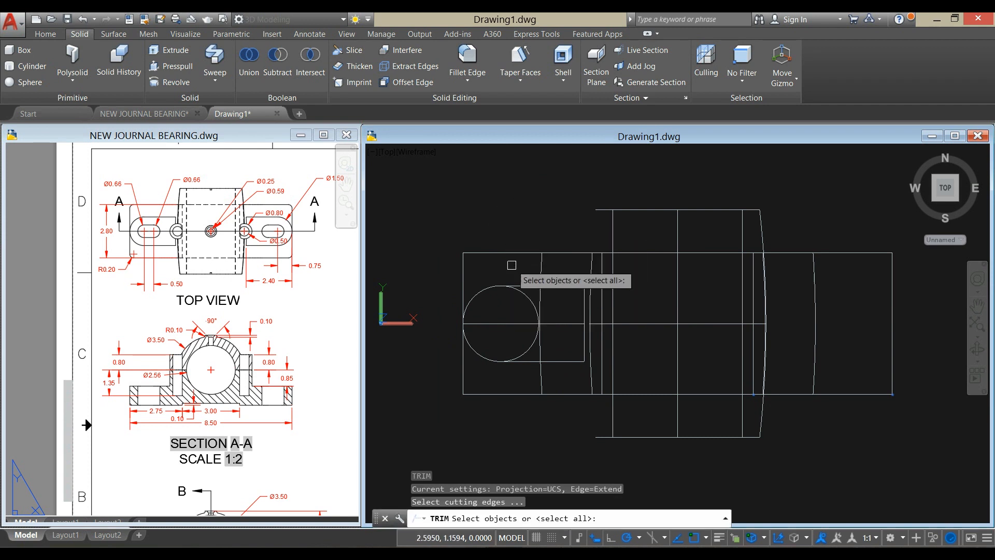
left_click(543, 287)
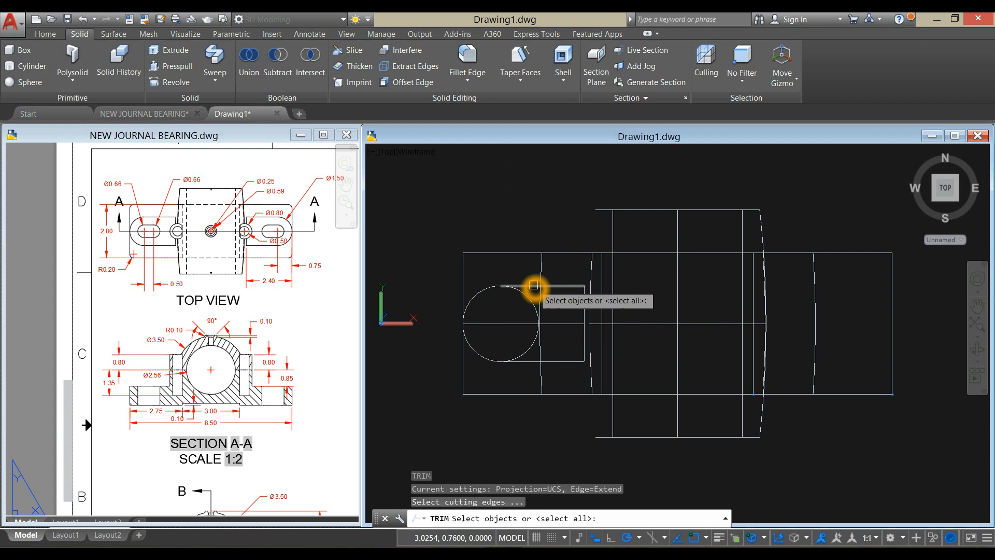
left_click(529, 362)
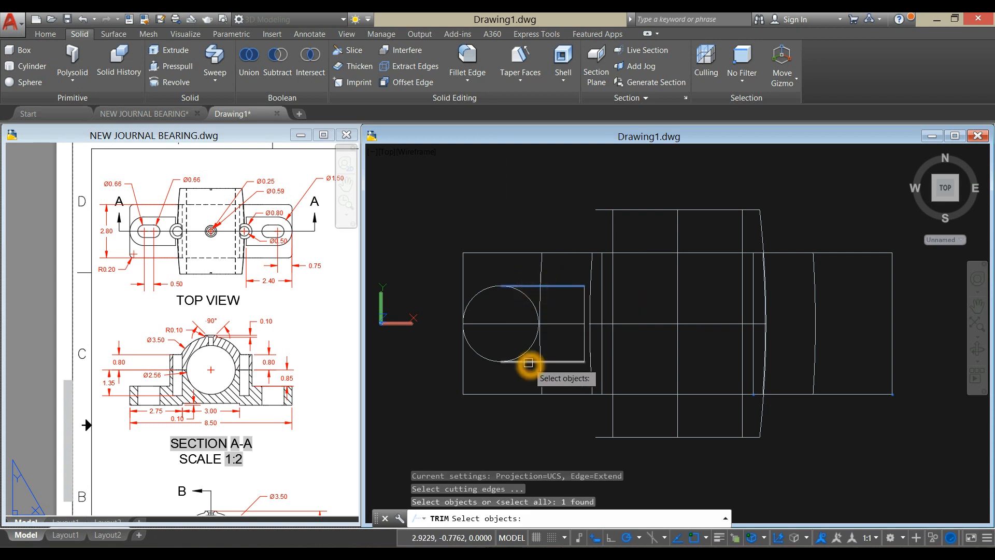
right_click(507, 210)
left_click(531, 300)
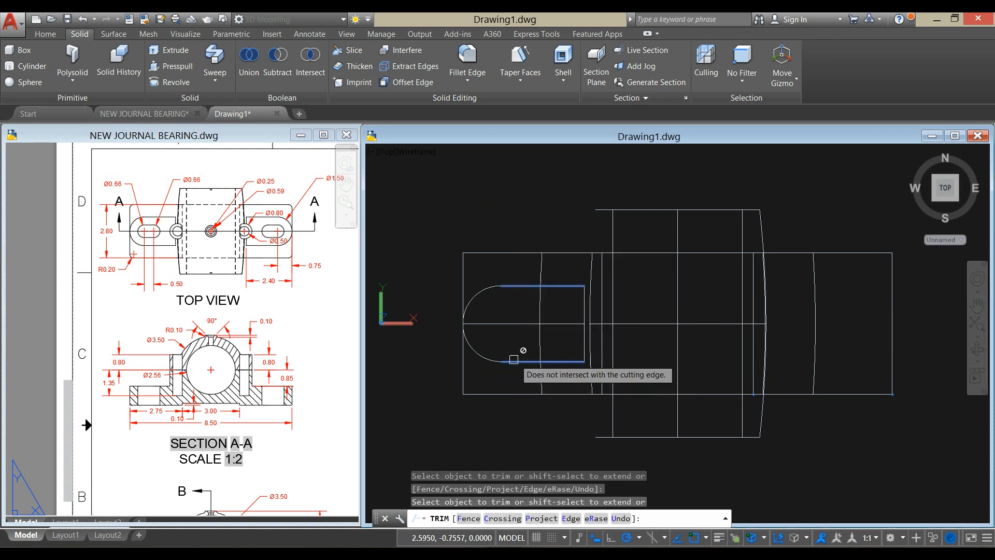
right_click(521, 253)
left_click(539, 258)
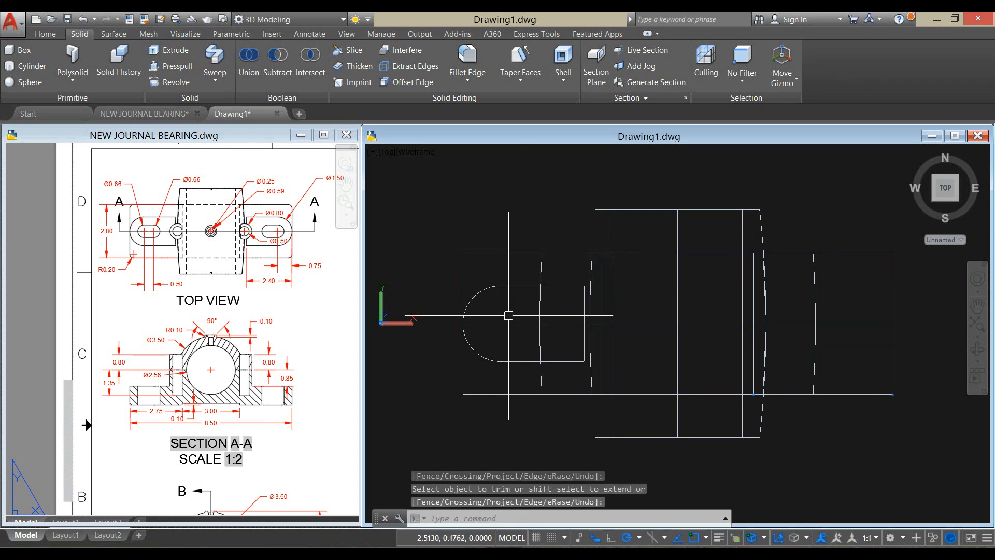
left_click(511, 321)
key("Delete")
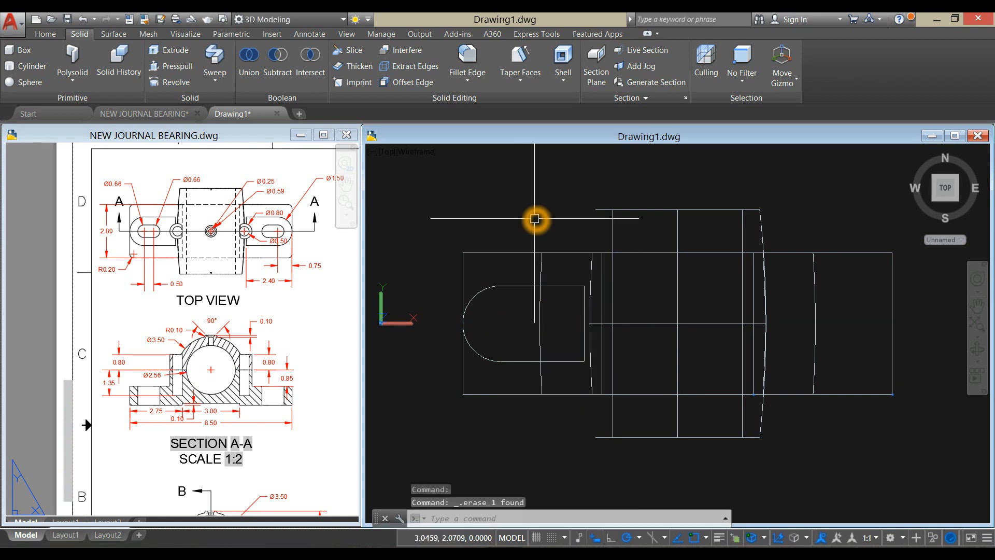
- Join the pad outline's two horizontal lines, rounded end and inner end line into one closed polyline
left_click(534, 218)
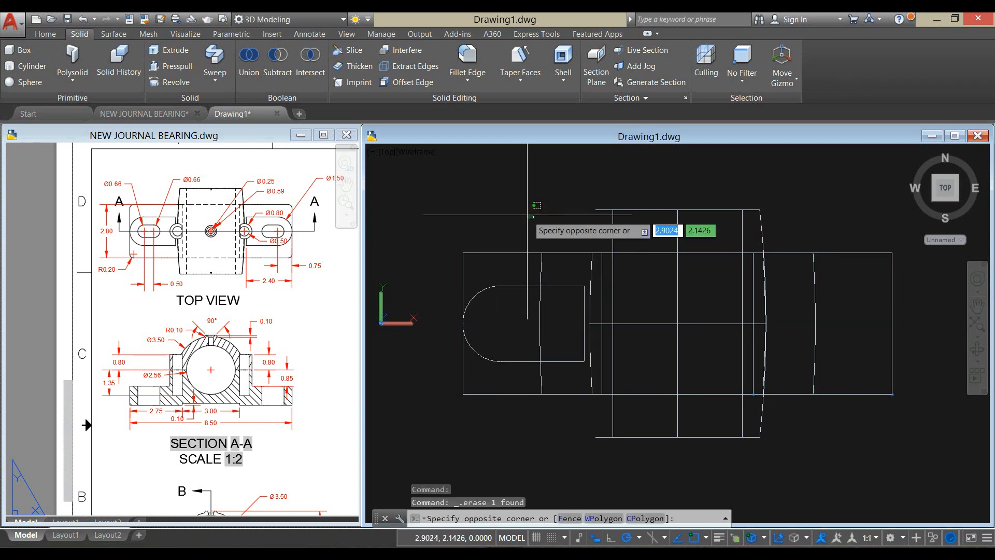
type("j")
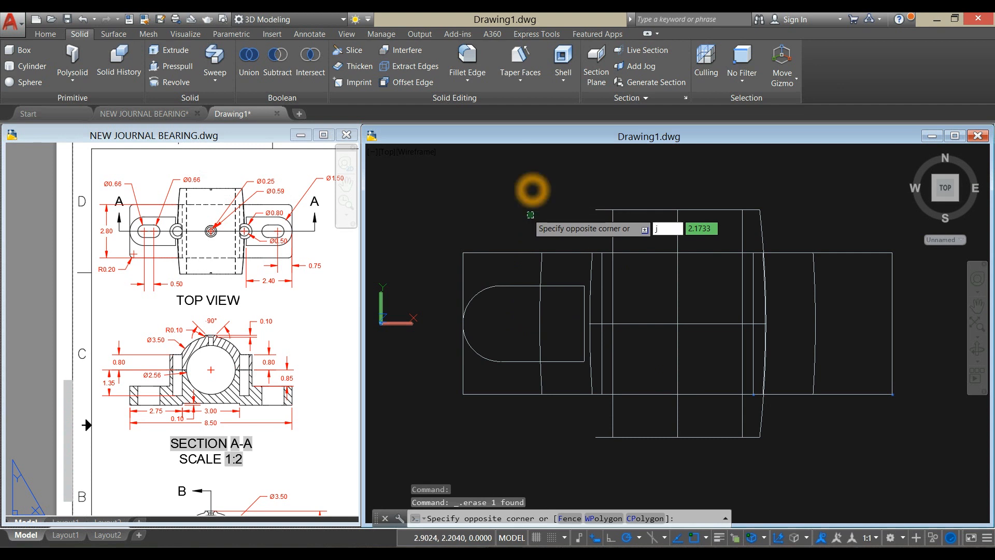
key("Return")
left_click(576, 286)
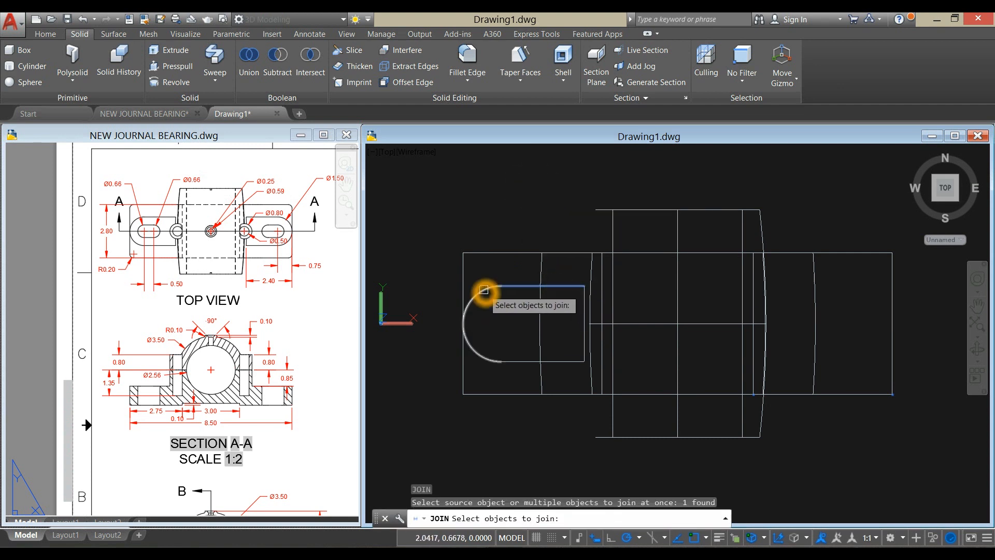
left_click(484, 290)
left_click(513, 361)
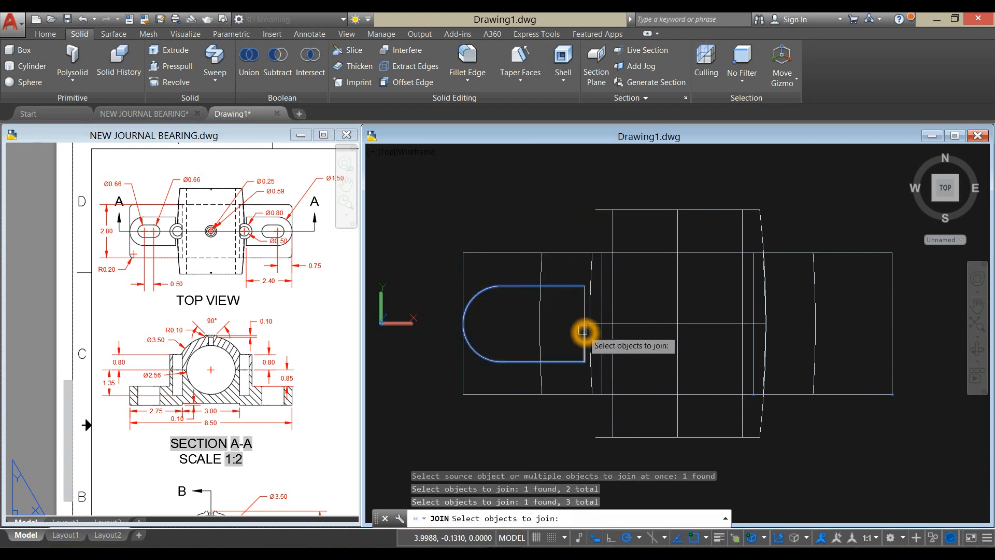
left_click(583, 331)
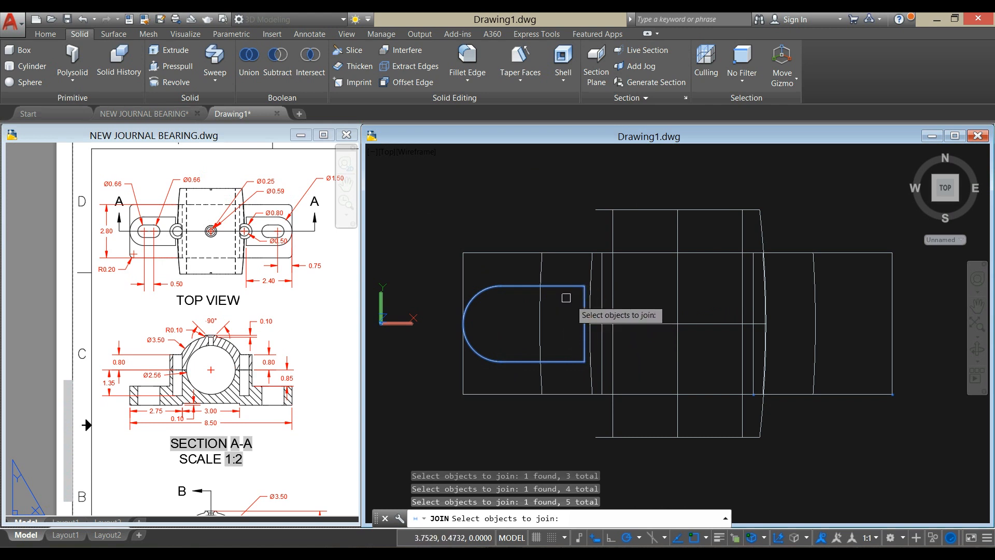
right_click(540, 202)
left_click(510, 285)
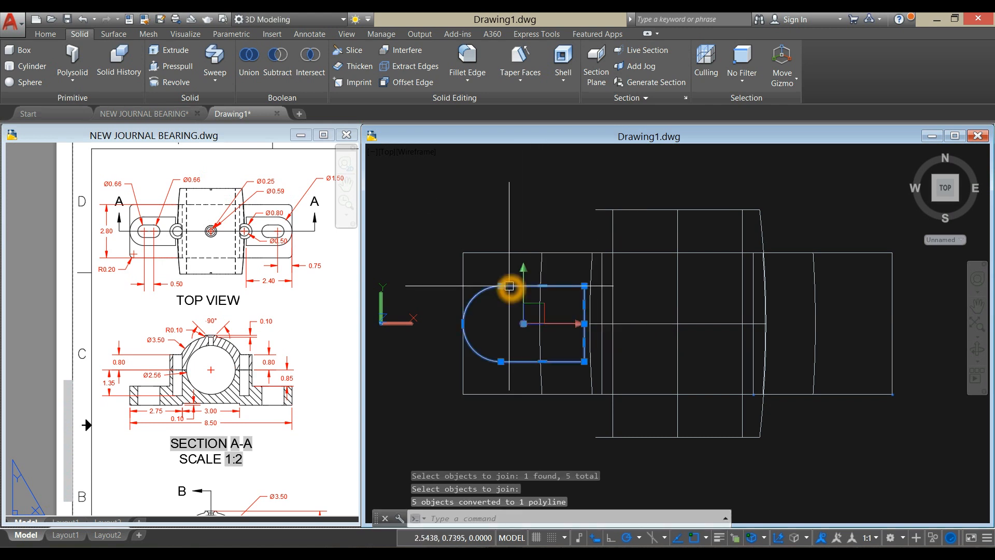
key("Escape")
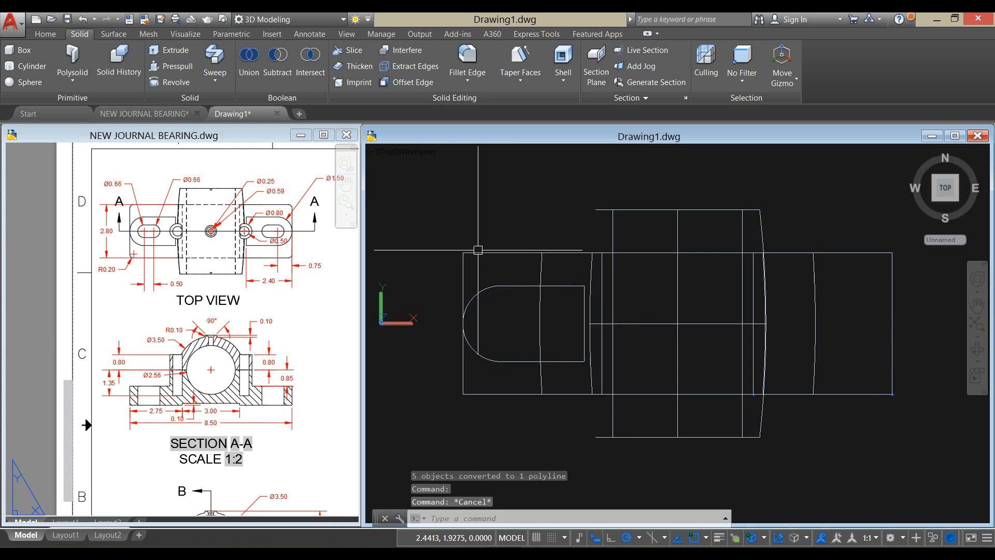
- Examine the isometric view and the front view's height dimensions in the reference drawing for the mounting pad and base thickness
left_click(269, 432)
scroll(285, 400, "down", 3)
middle_click_drag(284, 399, 105, 399)
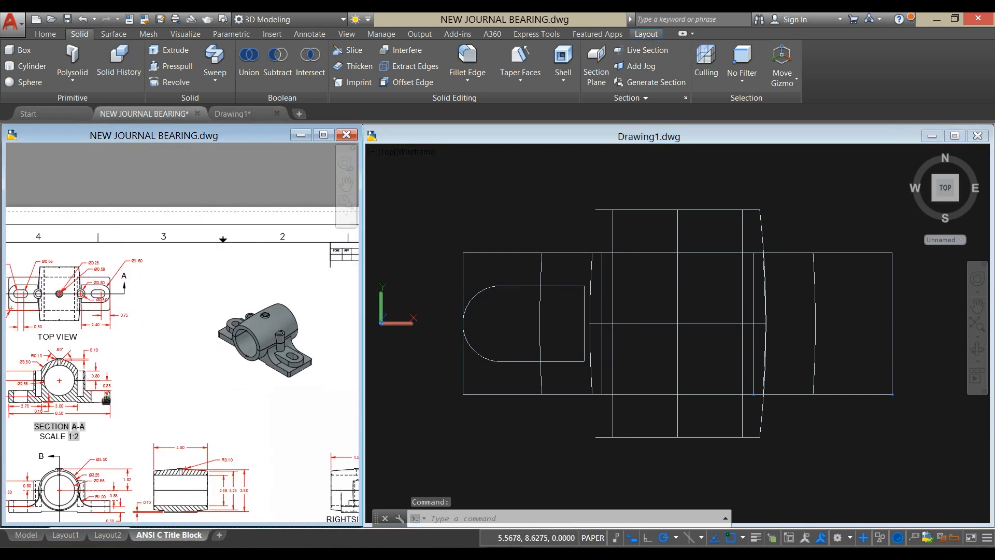
scroll(298, 343, "up", 6)
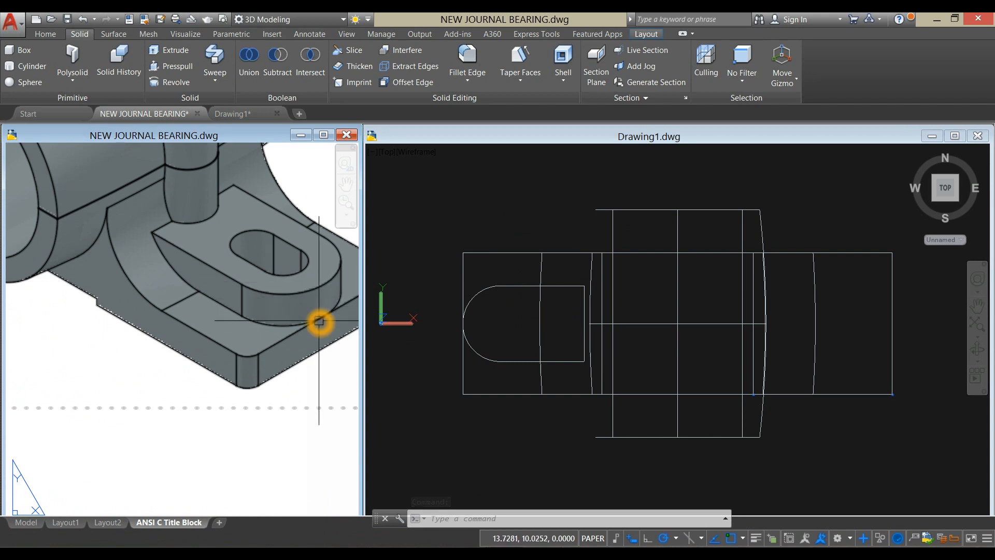
scroll(318, 321, "down", 5)
scroll(187, 390, "down", 2)
middle_click_drag(199, 339, 355, 257)
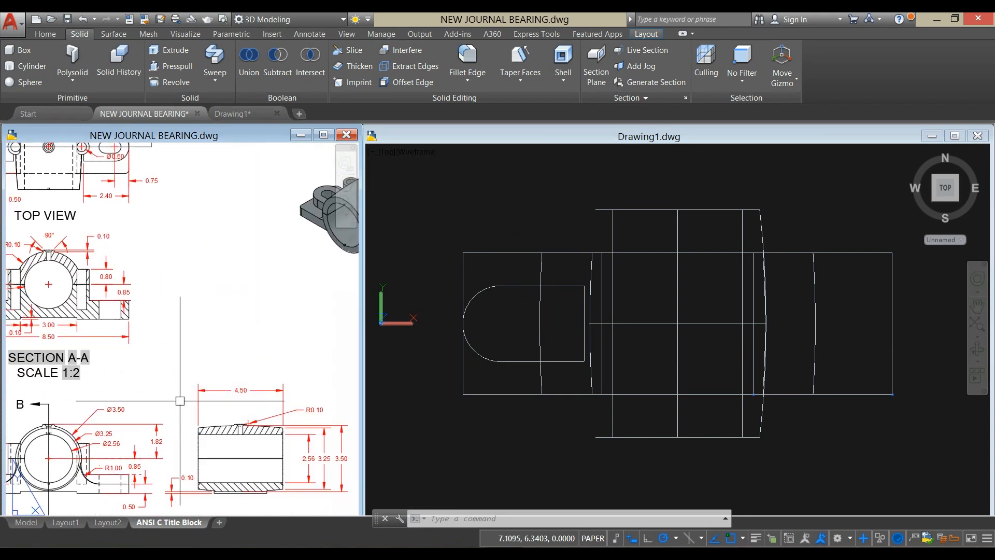
middle_click_drag(180, 401, 267, 307)
scroll(239, 414, "up", 4)
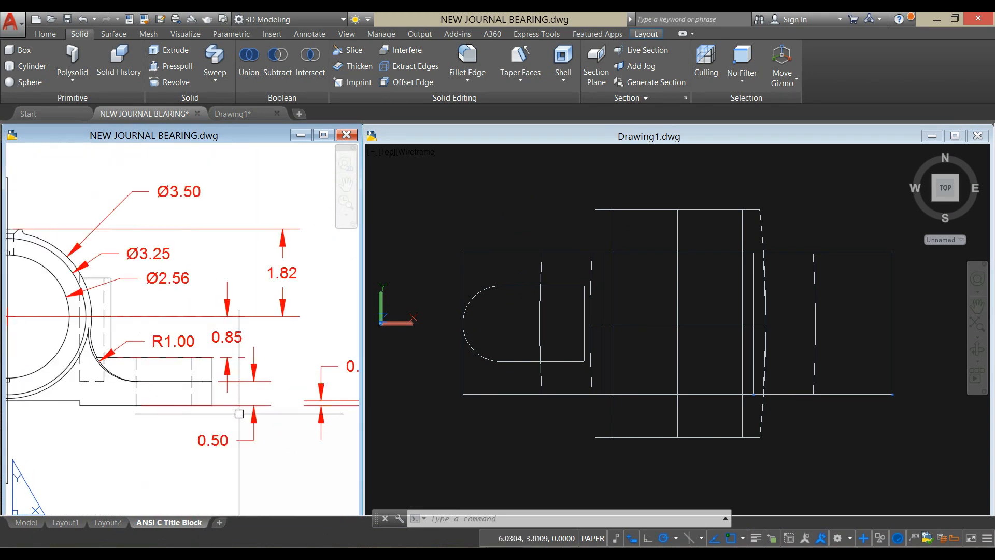
left_click(209, 382)
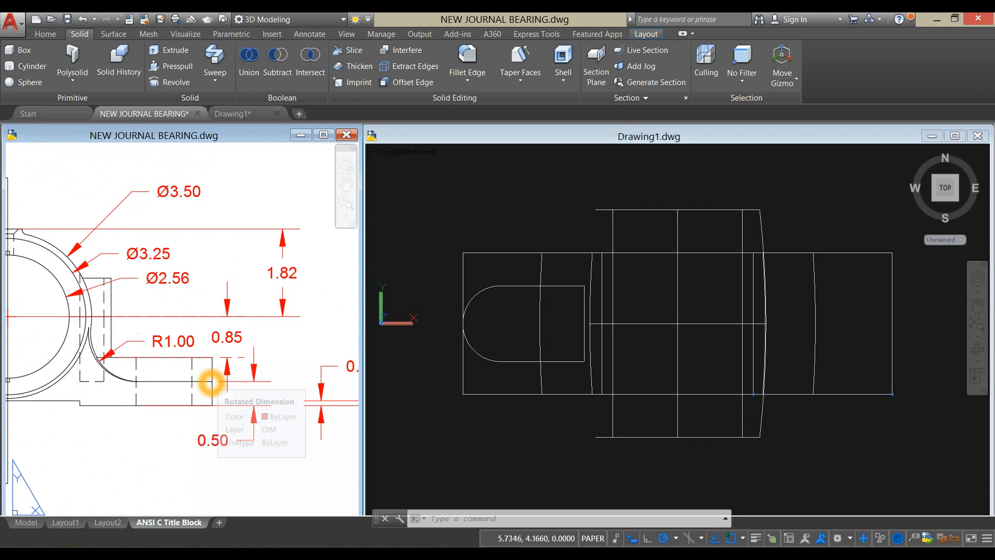
left_click(210, 381)
left_click(211, 359)
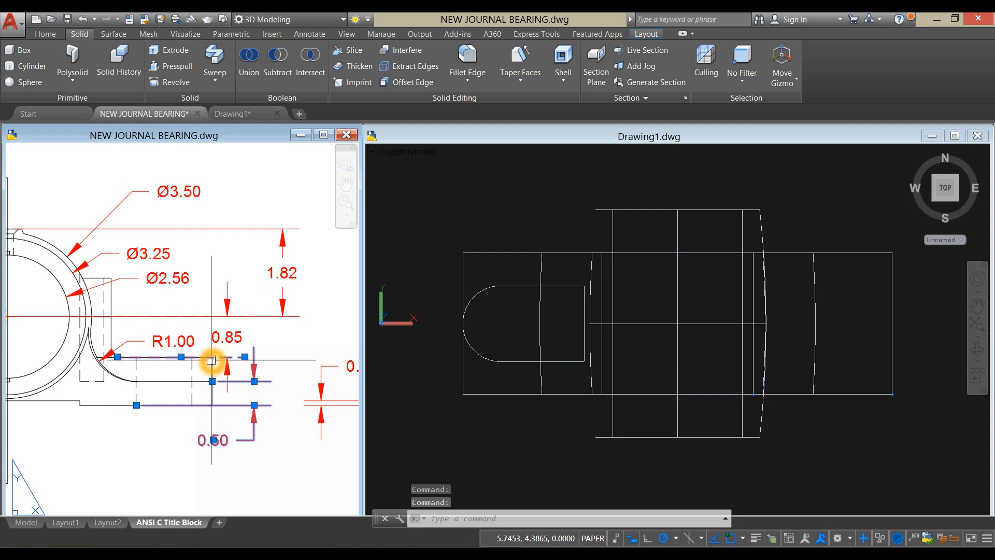
key("Escape")
- Move the pad outline straight up from the midpoint of the base's lower outer edge to the midpoint of its upper outer edge
left_click(563, 428)
middle_click_drag(566, 417, 590, 316, "shift")
scroll(524, 391, "up", 4)
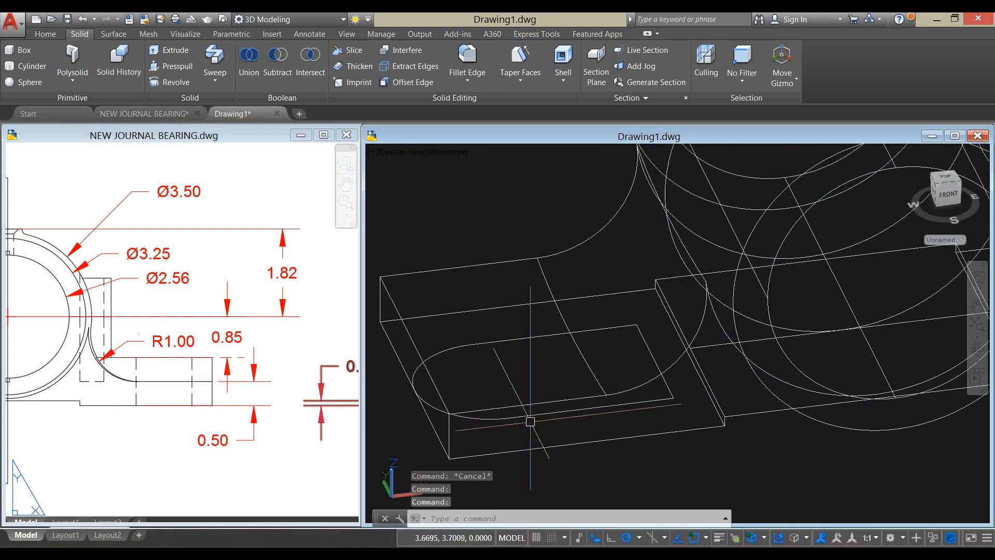
left_click(533, 410)
right_click(483, 216)
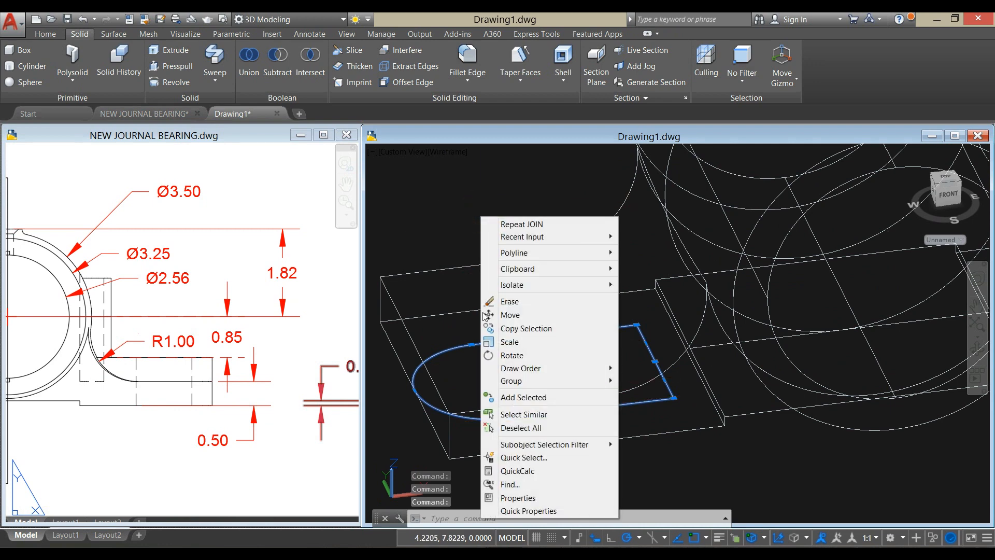
left_click(510, 314)
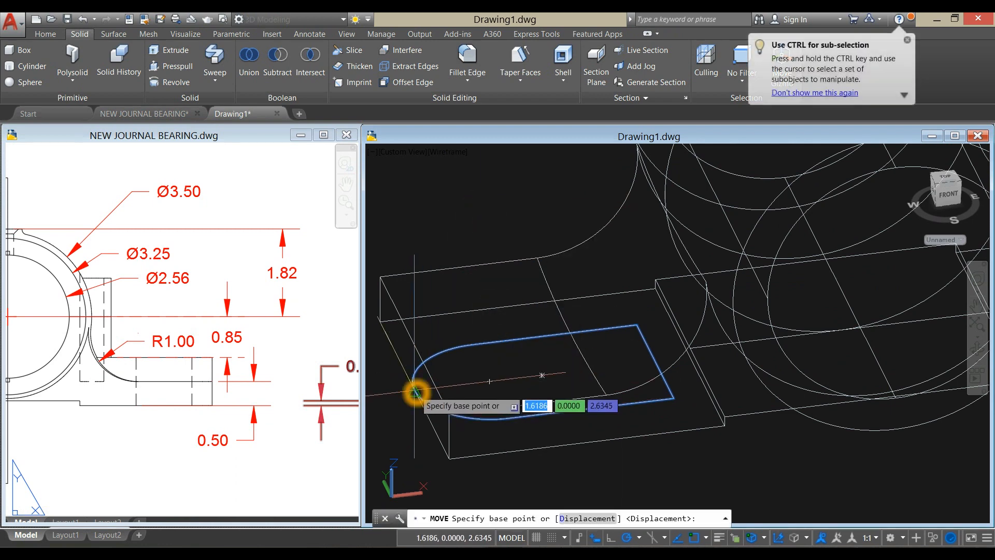
left_click(413, 399)
left_click(413, 345)
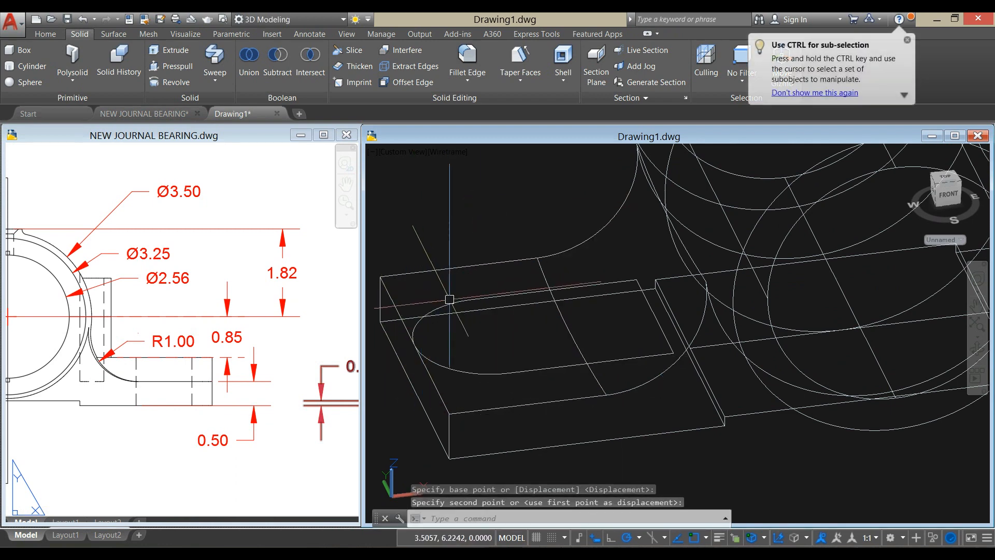
- Extrude the pad outline upward by 0.5 from the base's top face
left_click(450, 301)
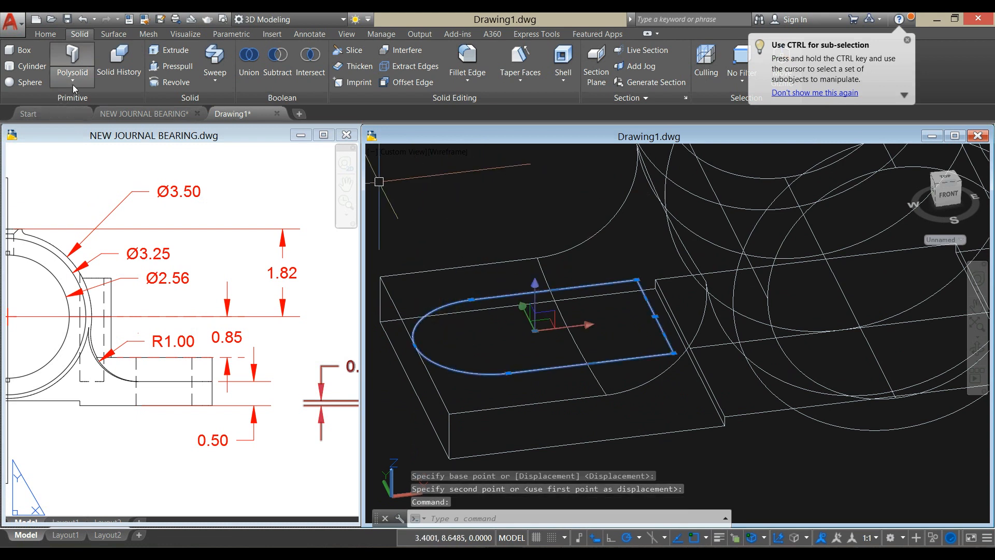
left_click(165, 50)
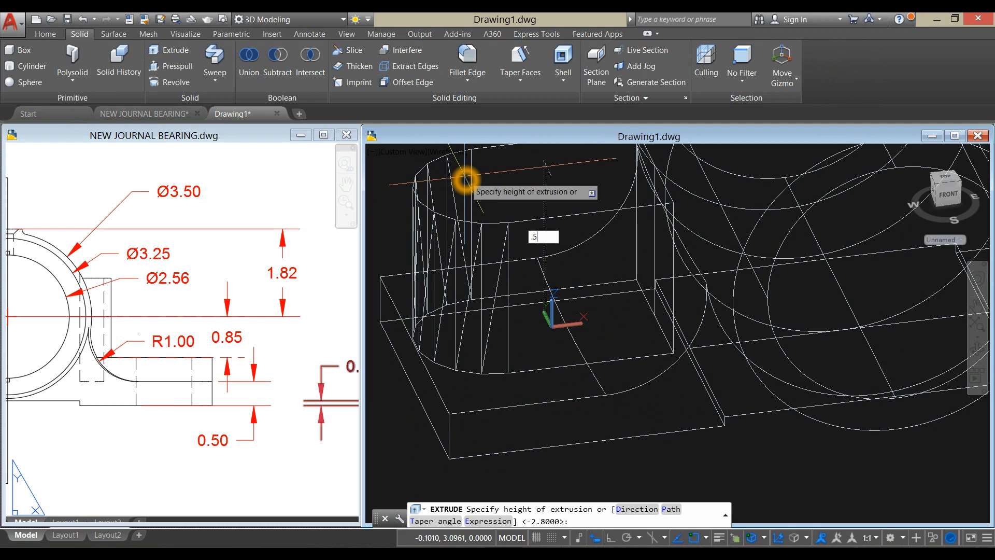
type(".5")
key("Return")
middle_click_drag(465, 180, 458, 194, "shift")
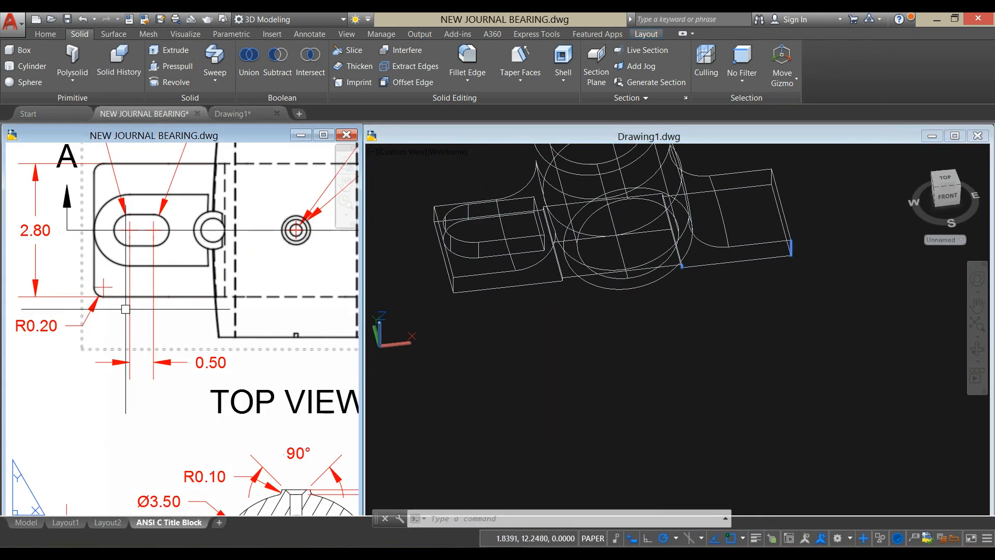
- Draw a circle of diameter 0.66, as given in the reference Top View, on the pad's top face, concentric with its rounded end
middle_click_drag(126, 307, 122, 349)
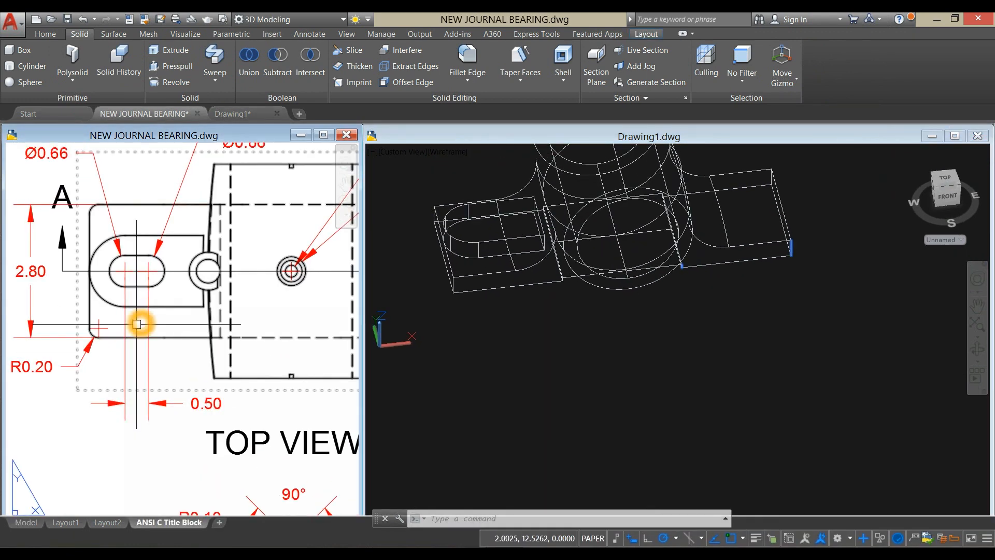
scroll(137, 319, "down", 2)
left_click(506, 318)
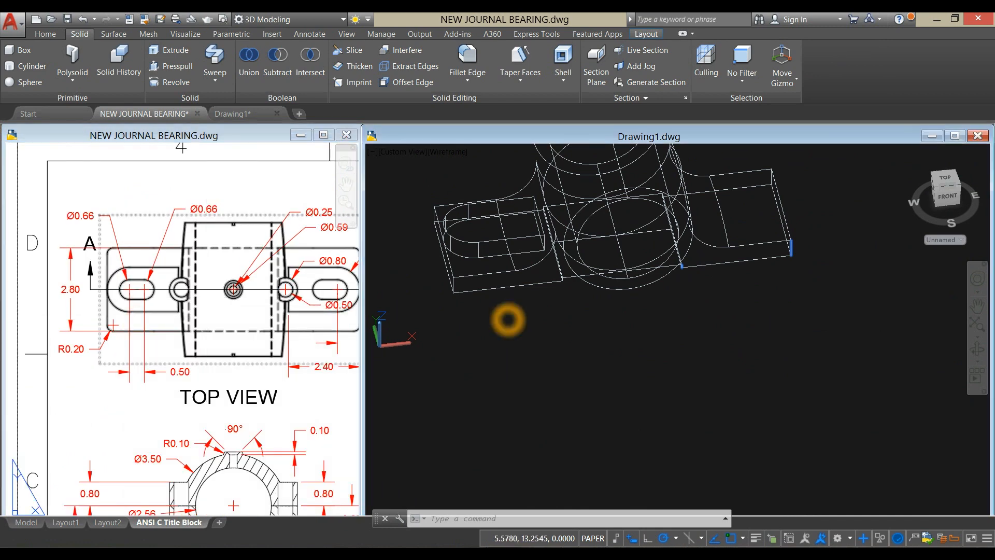
middle_click_drag(496, 300, 507, 334)
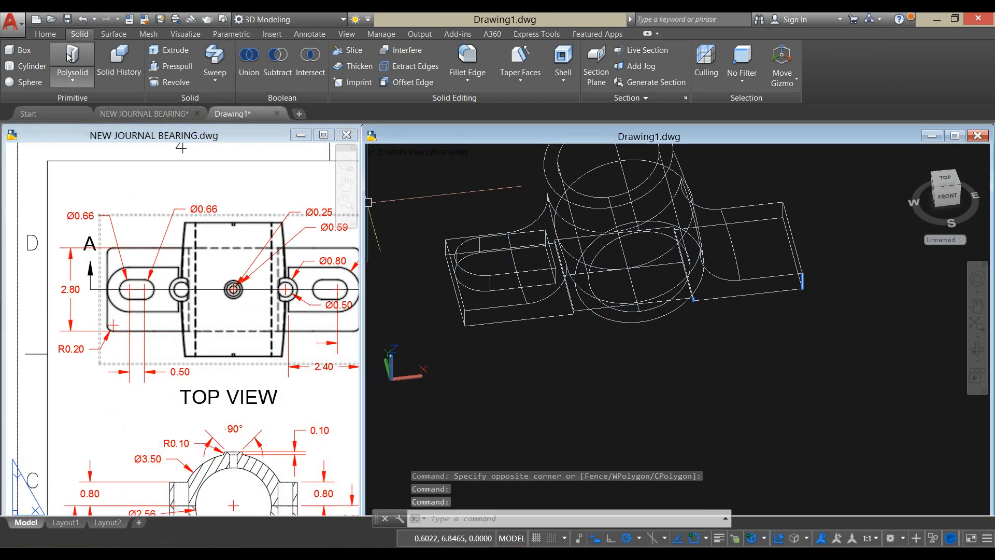
left_click(45, 33)
left_click(278, 65)
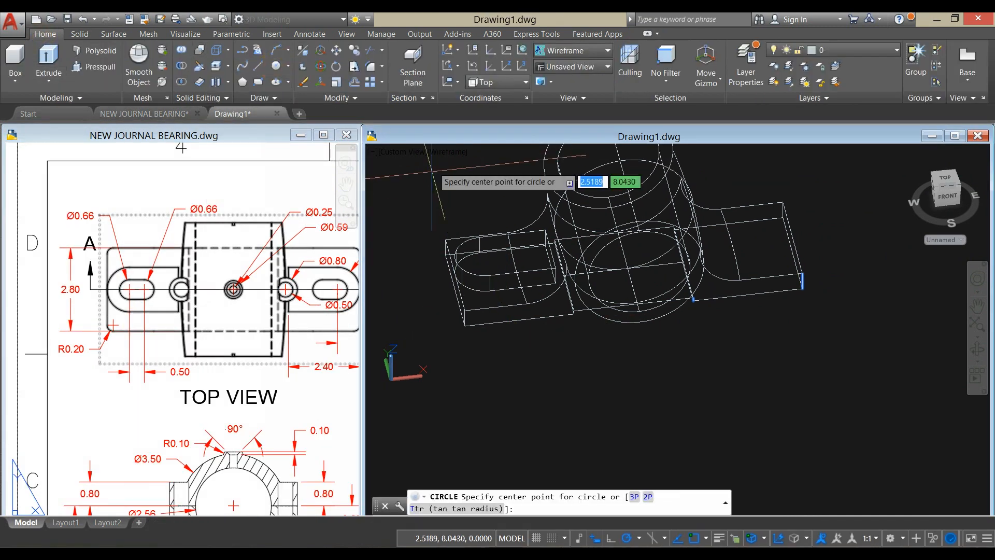
scroll(497, 222, "up", 4)
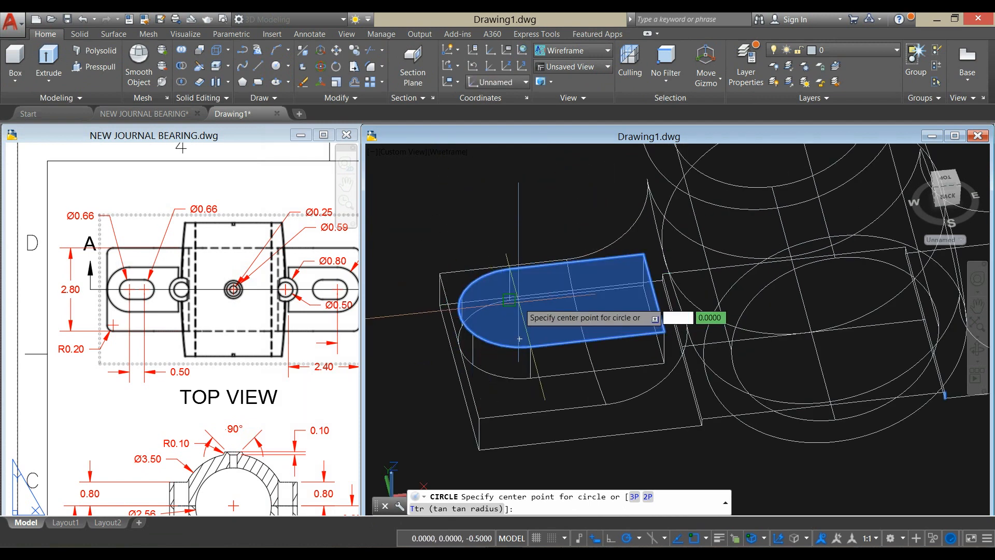
right_click(520, 308, "shift")
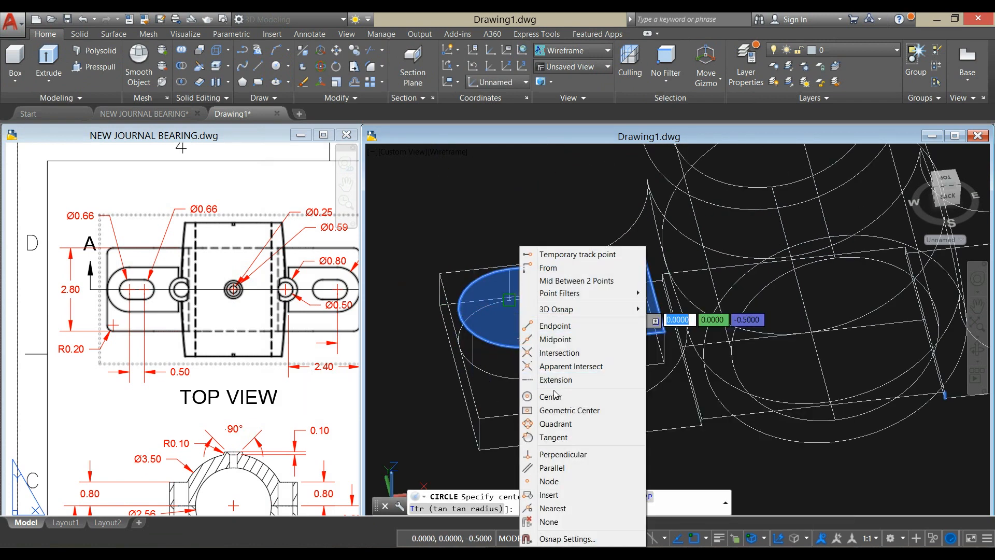
left_click(554, 398)
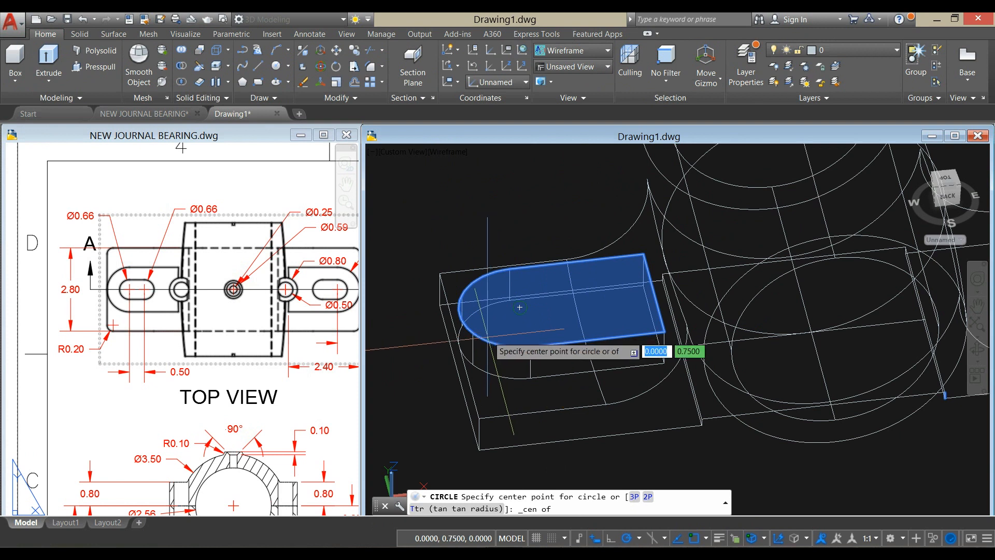
left_click(484, 337)
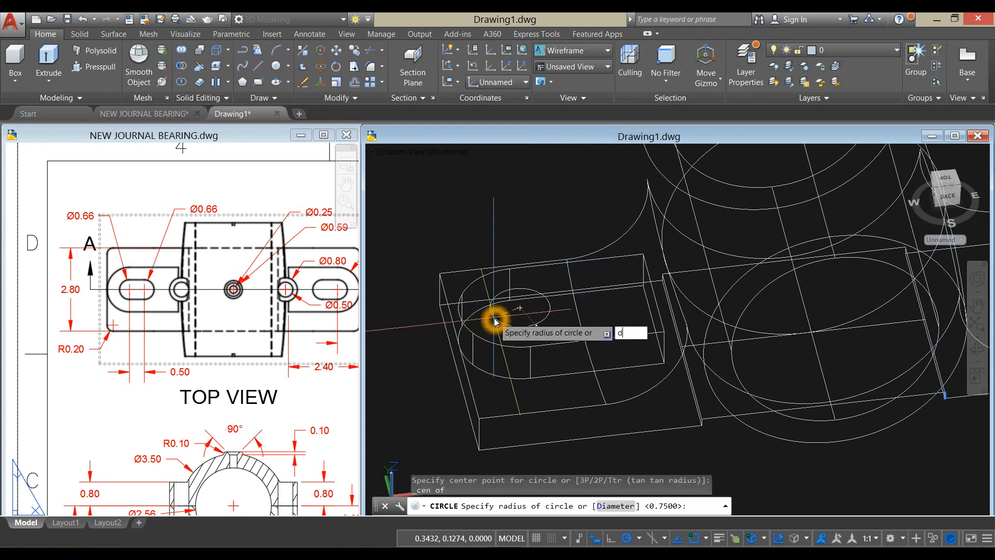
key("Return")
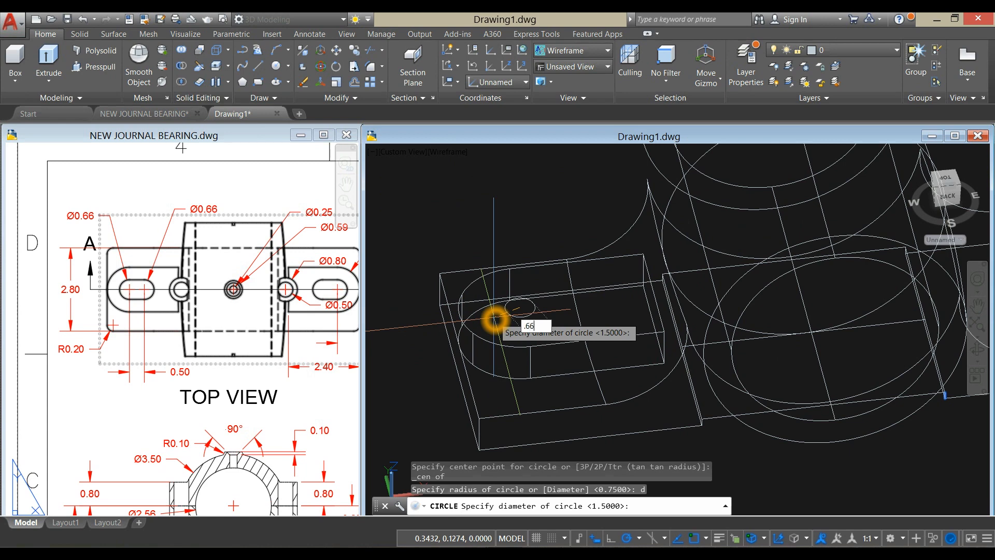
key("Return")
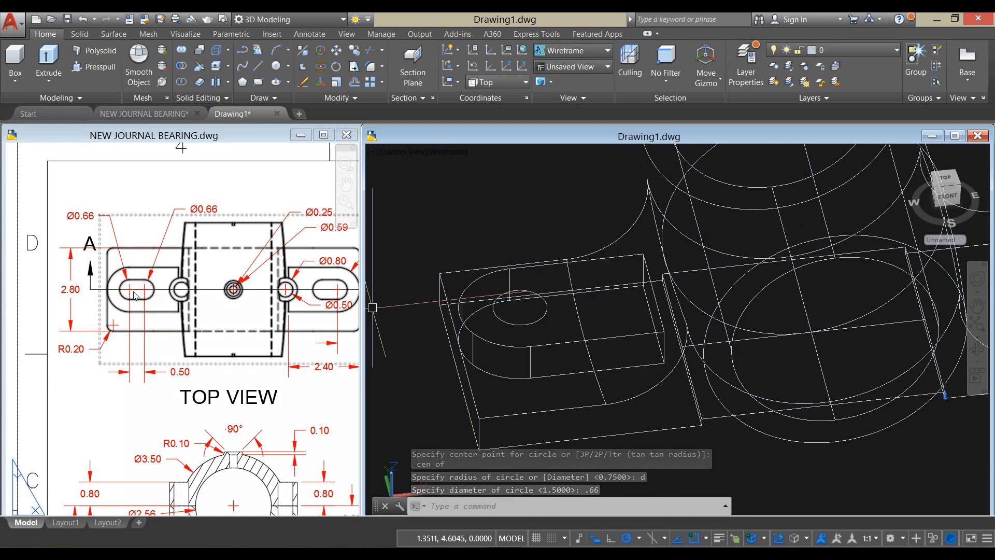
- Copy the 0.66 circle from its centre 0.5 along the pad's length toward the bearing
left_click(450, 223)
left_click(539, 288)
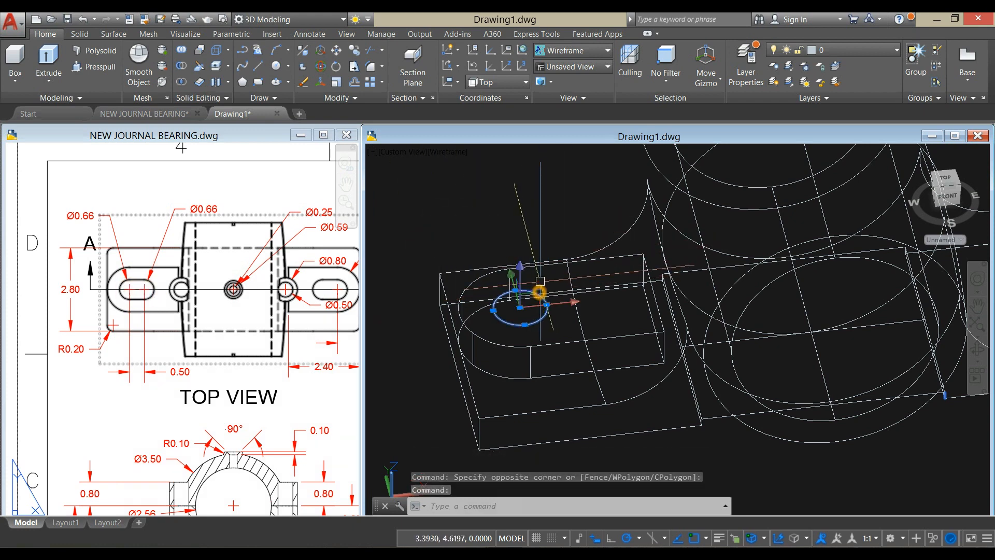
right_click(503, 186)
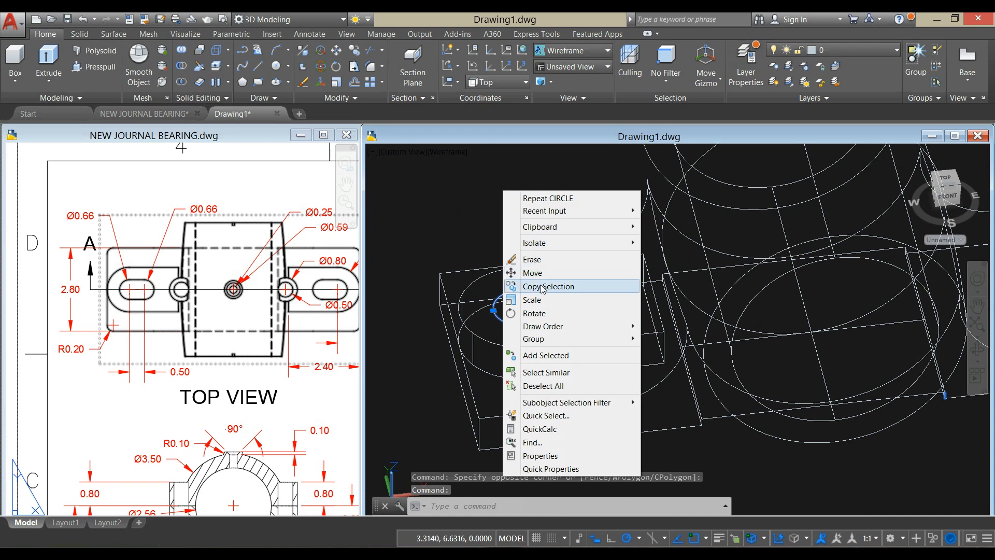
left_click(523, 284)
left_click(519, 309)
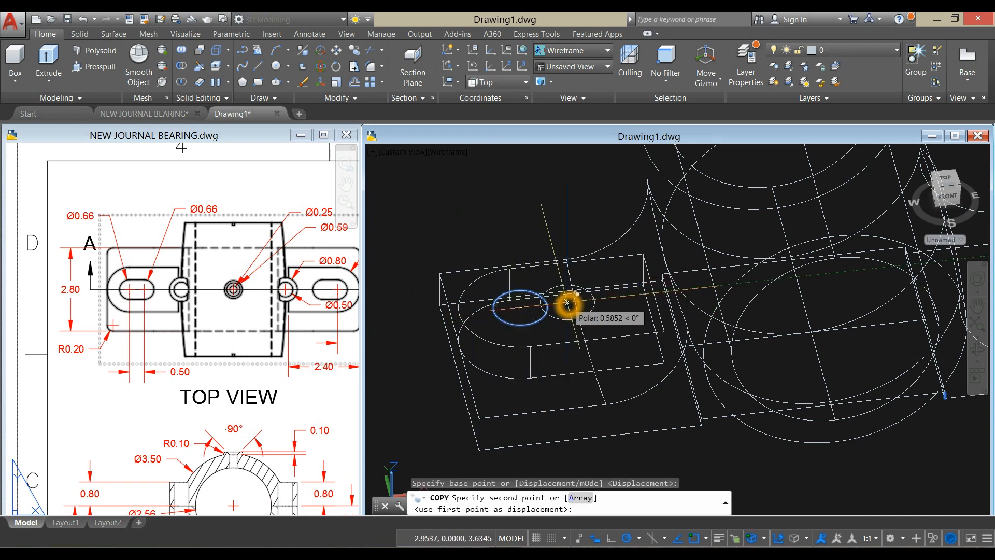
type(".")
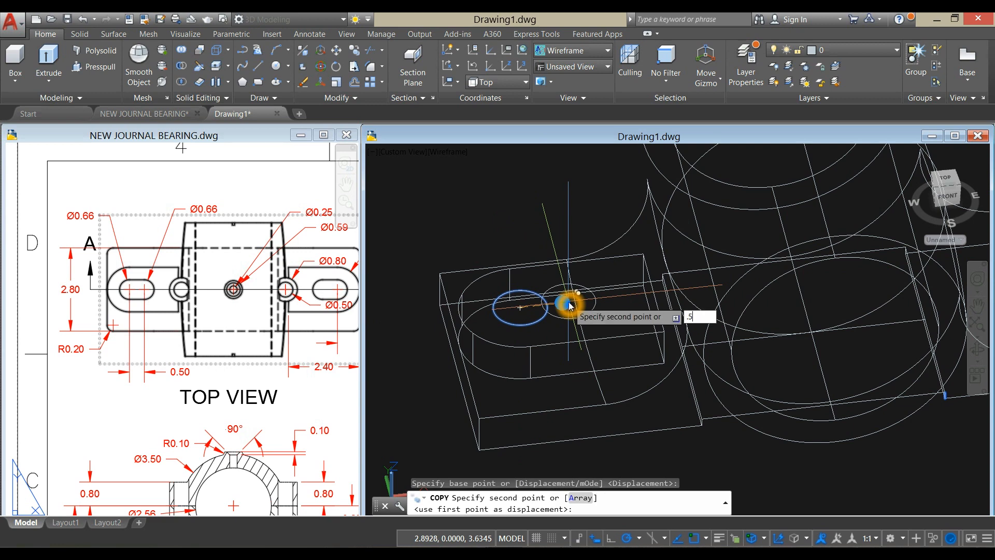
type("5")
key("Return")
right_click(543, 197)
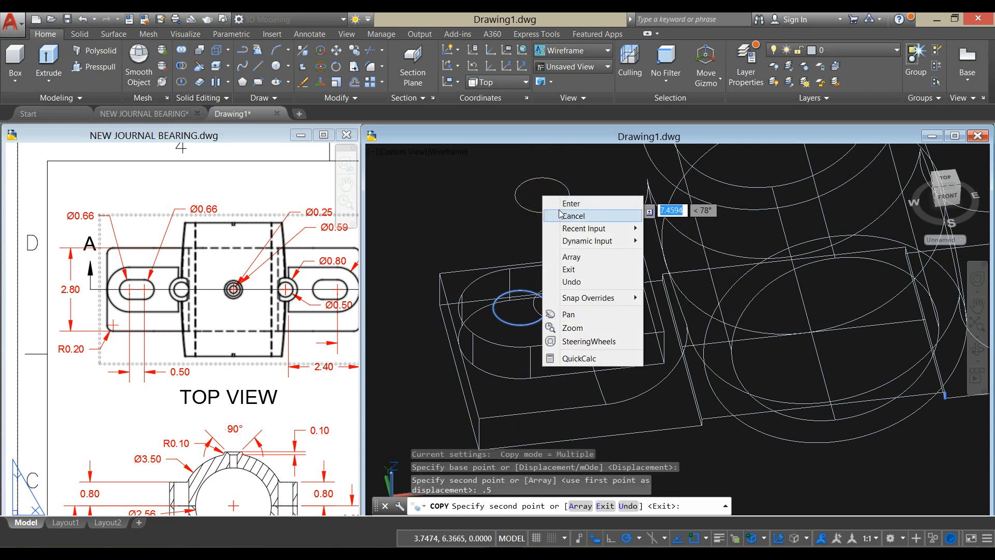
- End the circle copy and set the model to the Top view, framing the two 0.66 circles on the pad
left_click(560, 213)
middle_click_drag(555, 218, 526, 210, "shift")
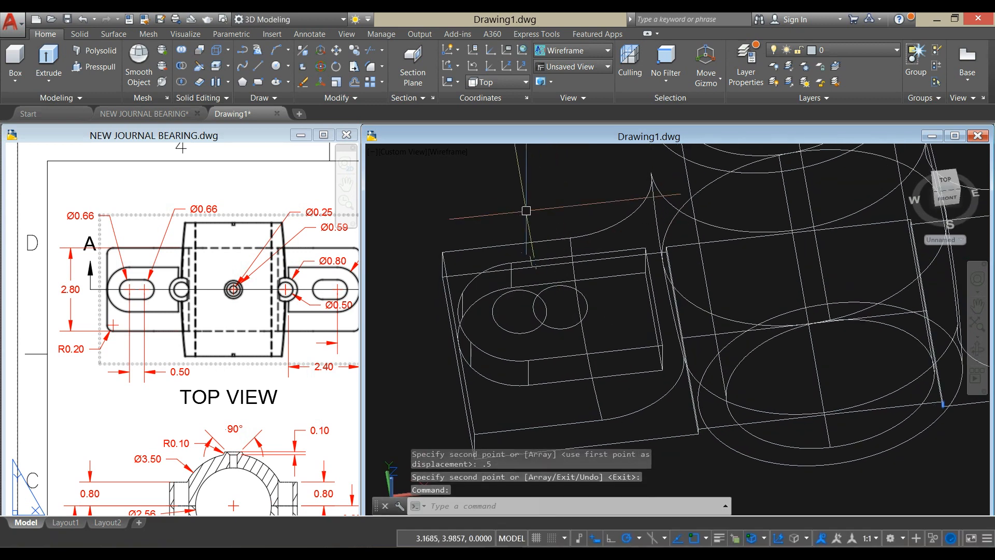
left_click(427, 154)
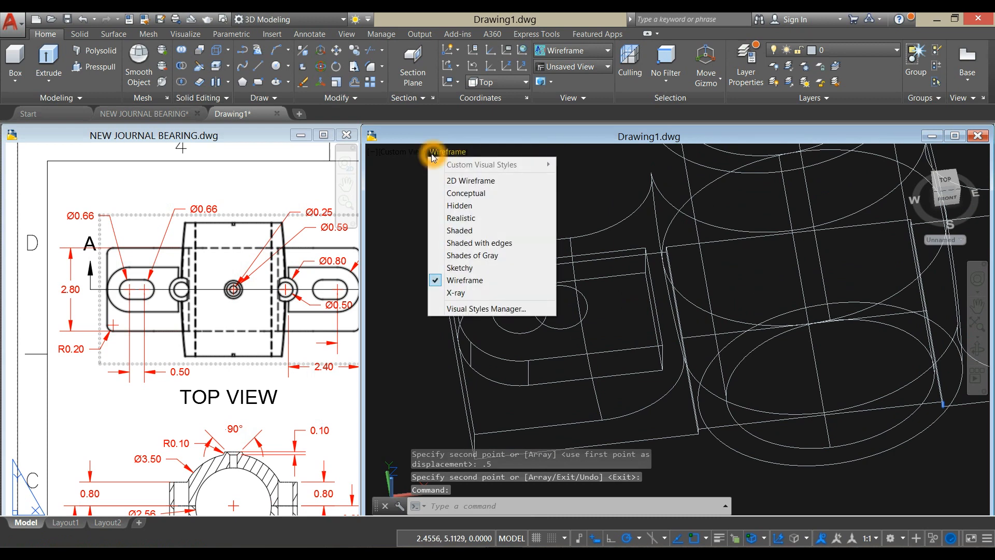
left_click(404, 155)
left_click(405, 157)
left_click(403, 154)
left_click(414, 179)
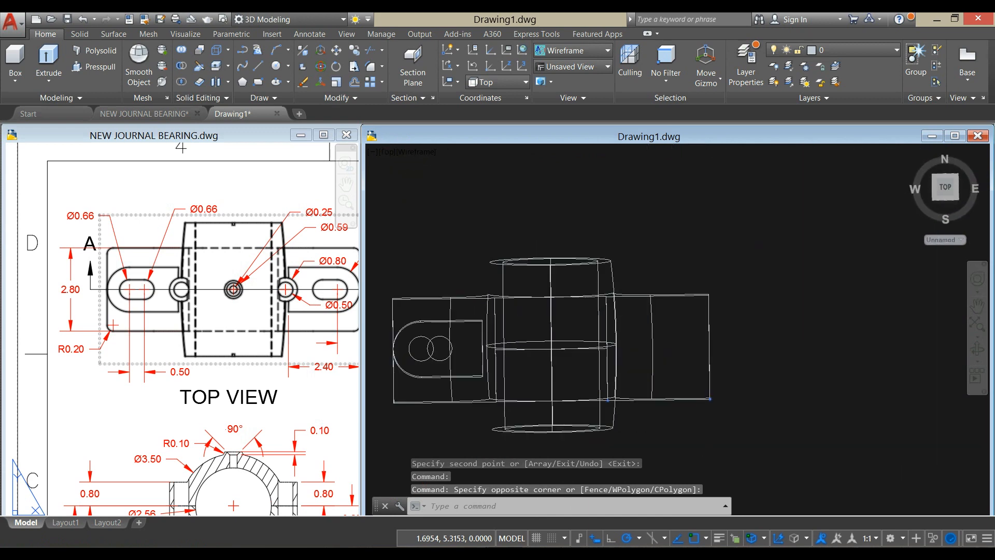
mouse_move(433, 343)
middle_mouse_down()
mouse_move(471, 282)
mouse_move(549, 238)
middle_mouse_up()
scroll(470, 282, "up", 2)
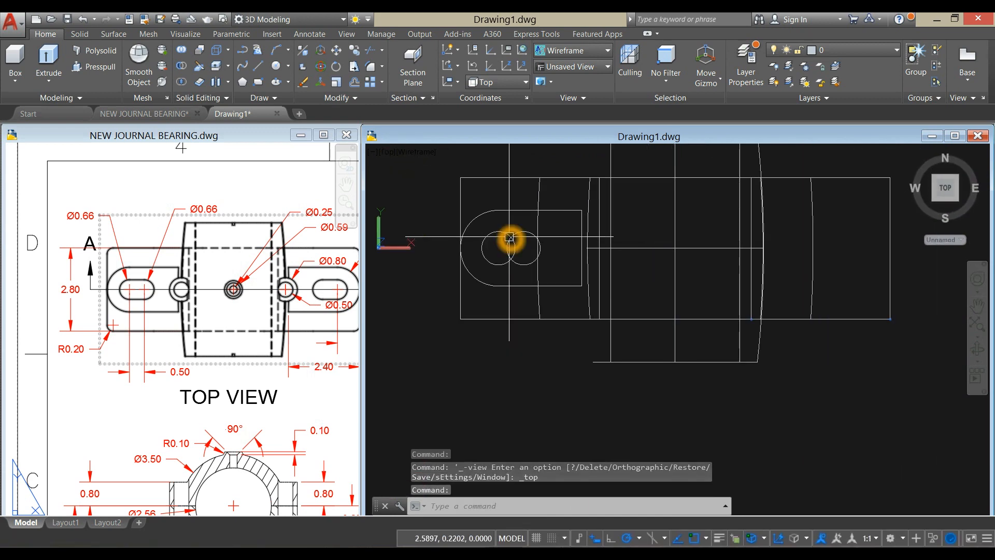
type("L")
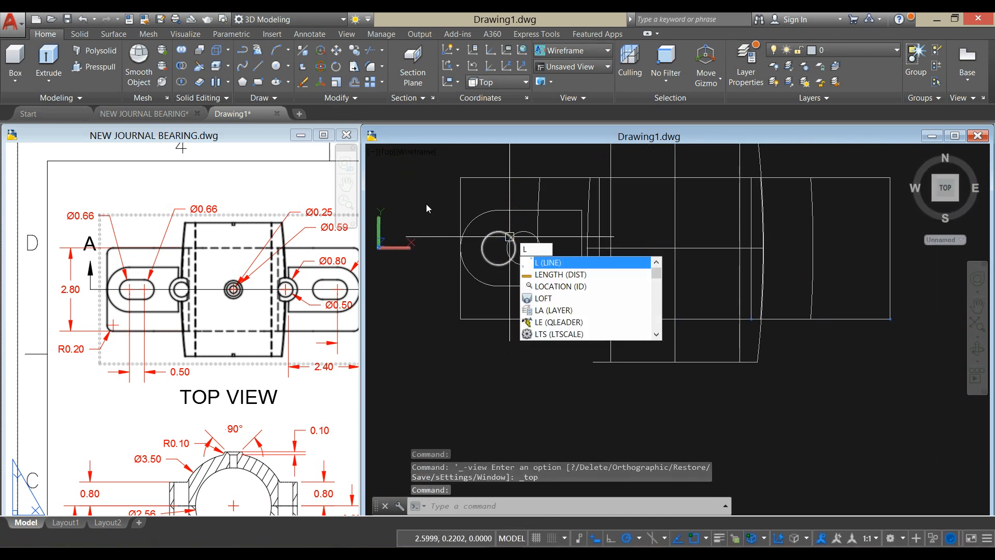
key("Return")
left_click(500, 224)
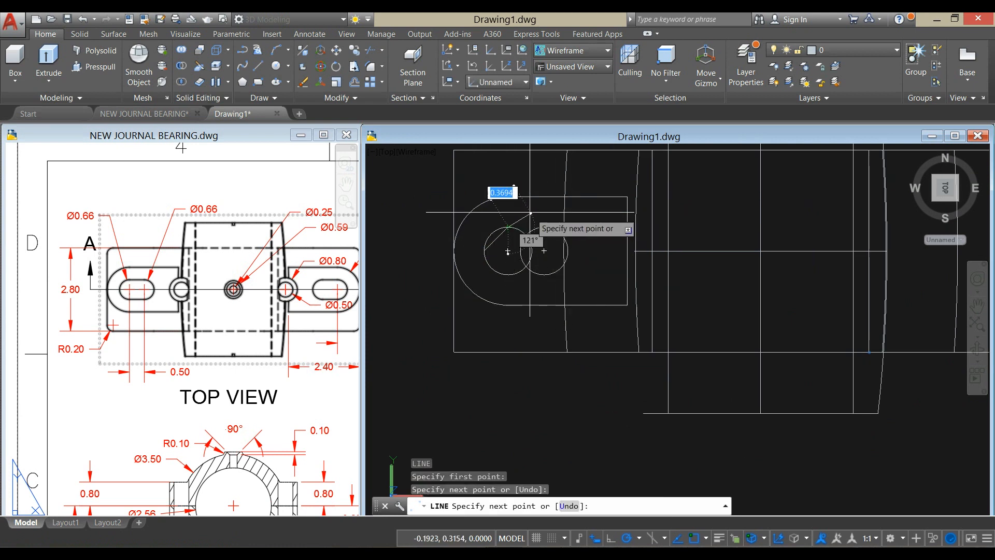
key("Escape")
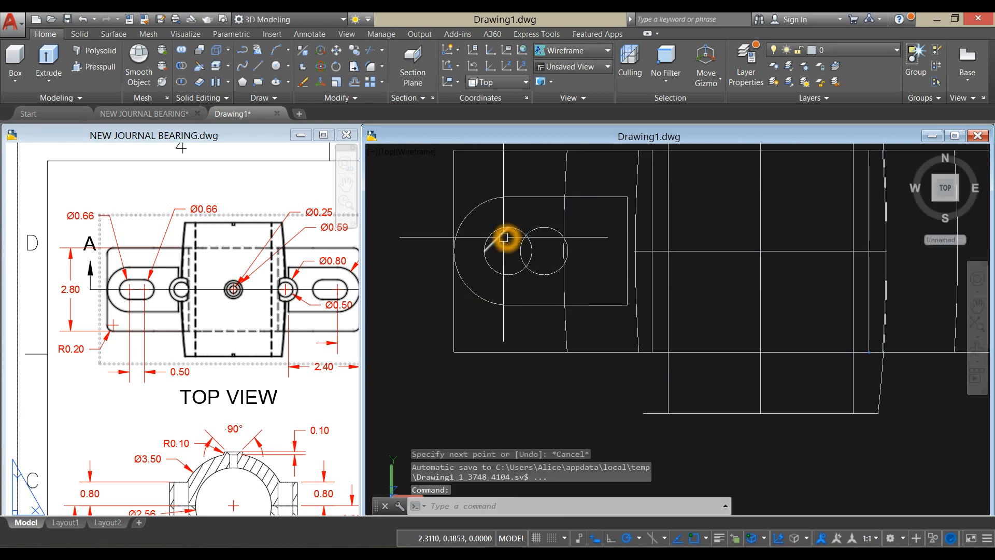
left_click(505, 237)
key("Delete")
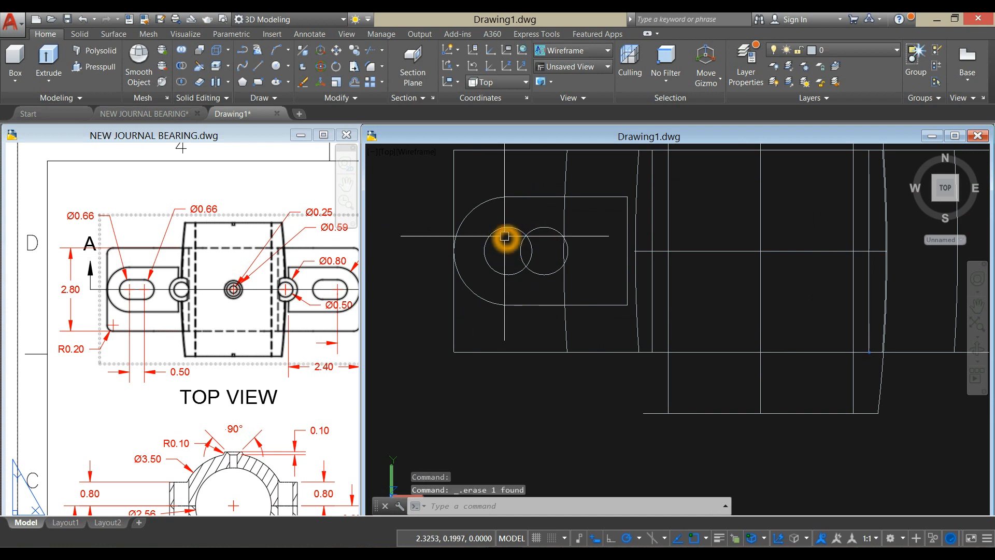
- Draw a horizontal line 0.5 long joining the upper quadrant points of the two circles on the pad
type("l")
key("Return")
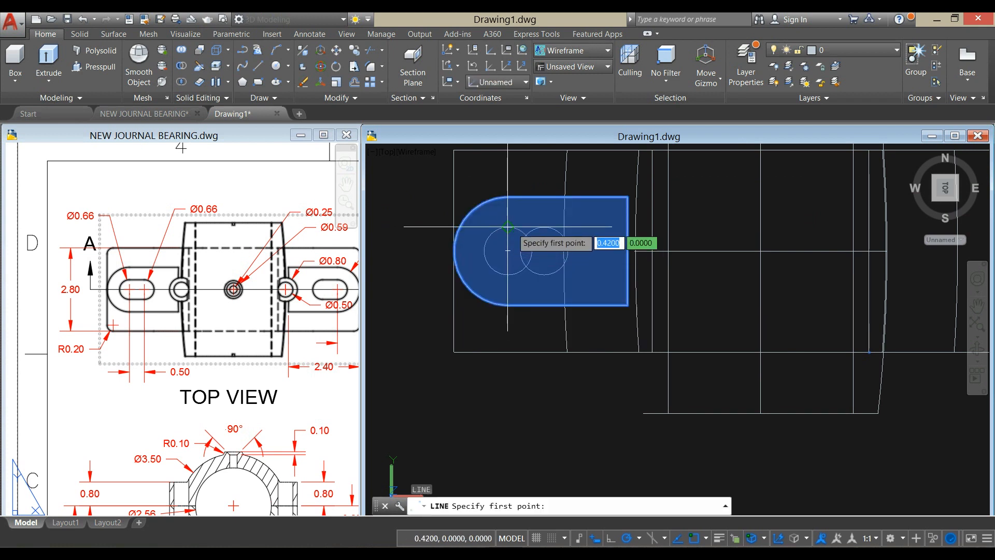
left_click(507, 226)
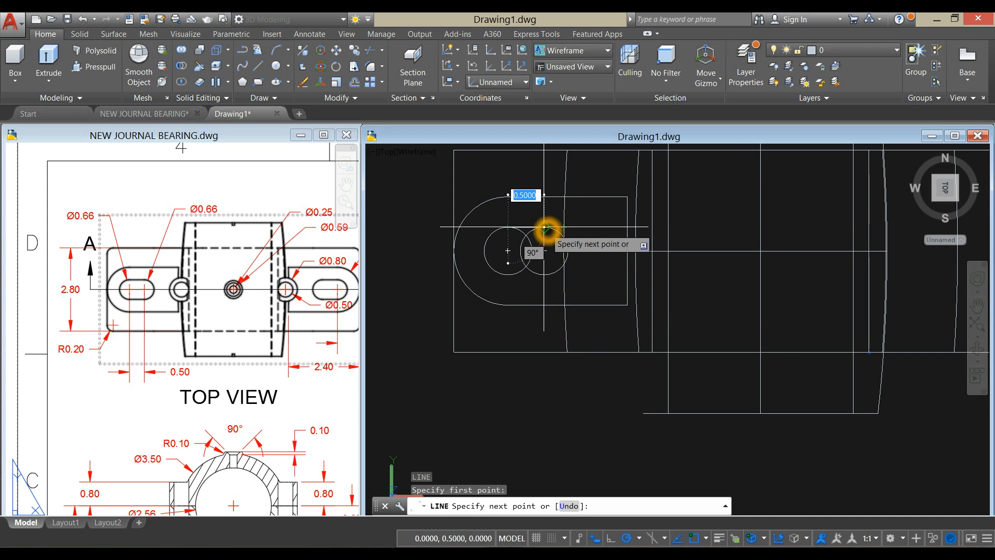
left_click(545, 228)
right_click(551, 213)
left_click(566, 218)
- Draw a matching 0.5 line joining the lower quadrant points of the two circles
right_click(425, 210)
left_click(440, 218)
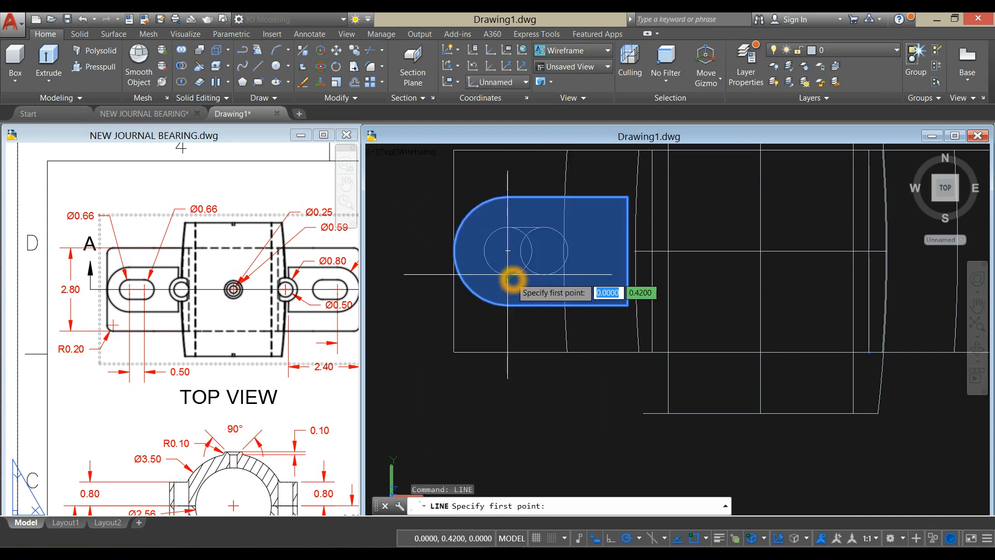
left_click(510, 279)
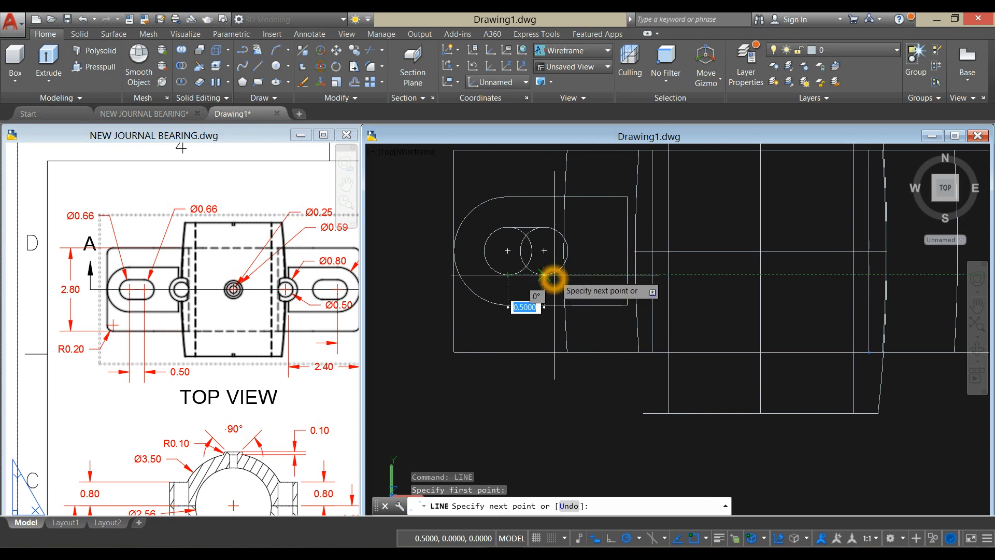
left_click(554, 274)
right_click(416, 199)
left_click(426, 219)
- Trim away the inner arcs of both circles using the two horizontal lines as cutting edges, leaving a slot outline
type("ts or")
key("Return")
left_click(527, 223)
left_click(529, 229)
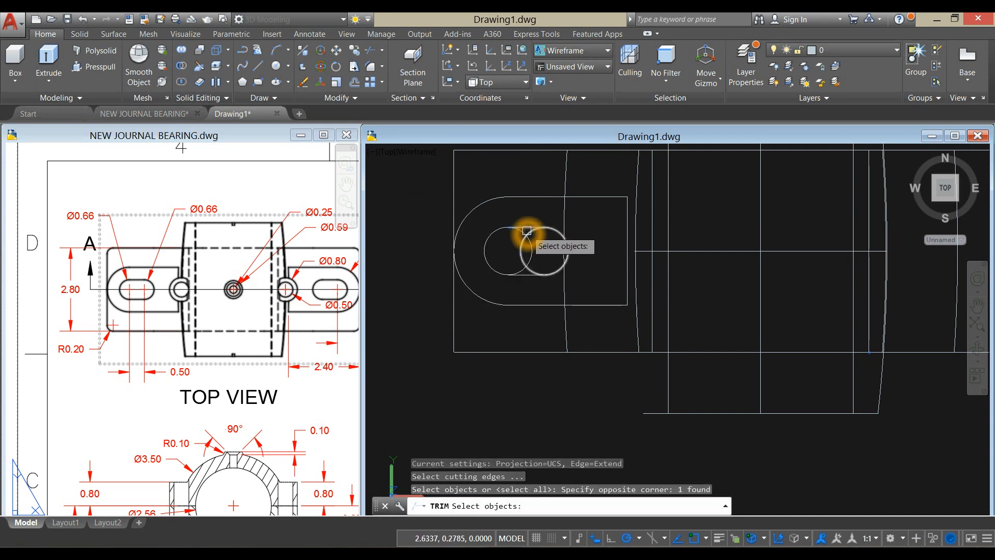
left_click(529, 277)
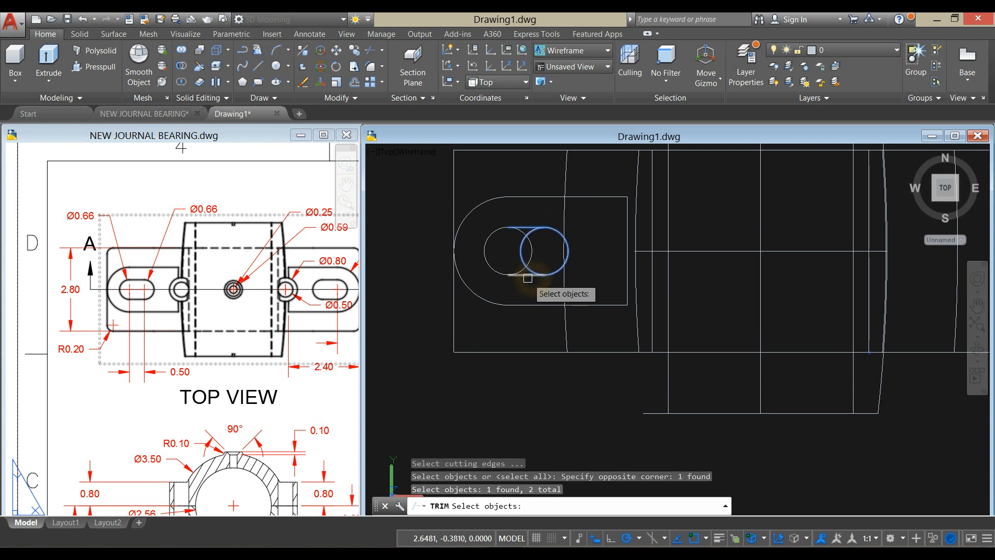
left_click(552, 272, "shift")
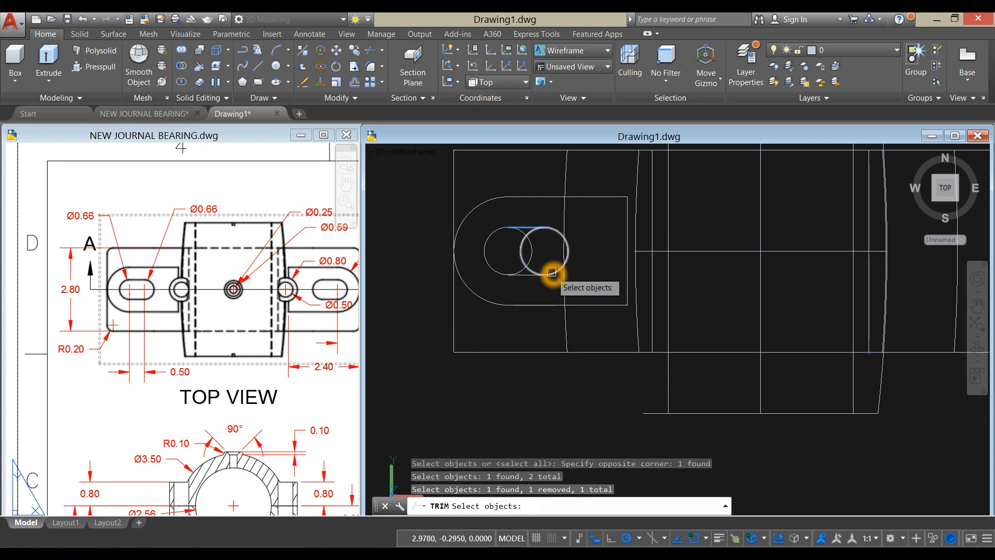
left_click(526, 278)
right_click(415, 262)
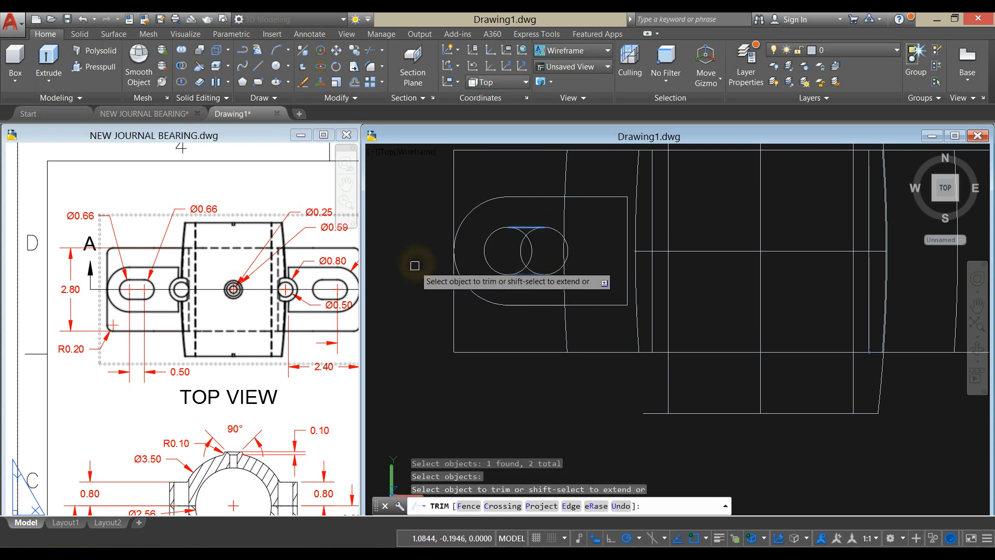
left_click(517, 246)
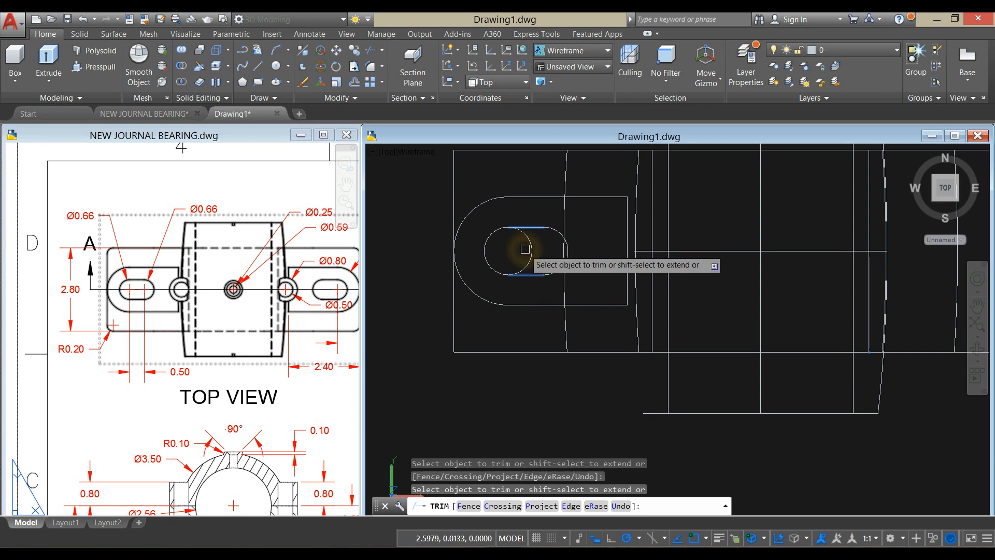
left_click(527, 246)
right_click(415, 221)
left_click(437, 230)
left_click(521, 278)
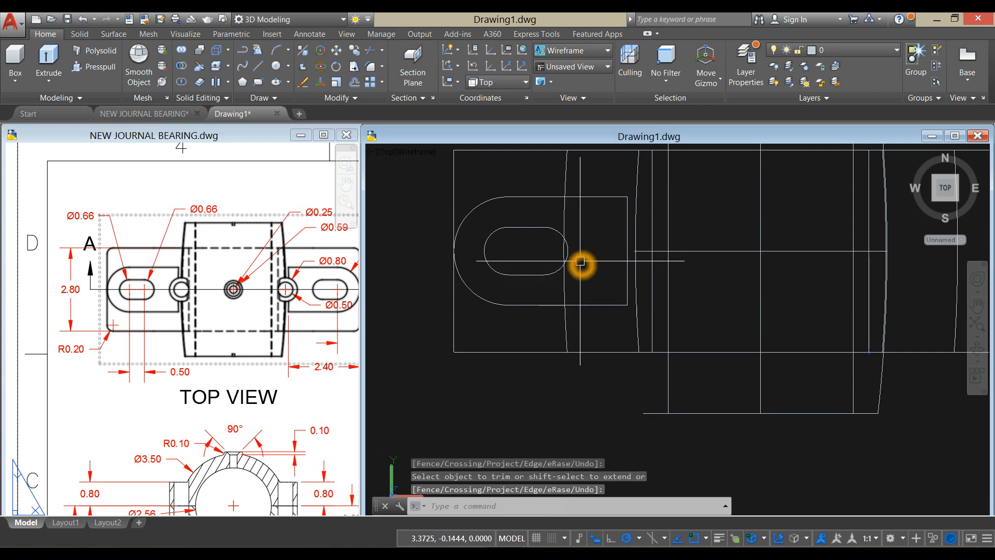
- Join the two end arcs and the two straight lines of the slot into a single closed polyline
type("J")
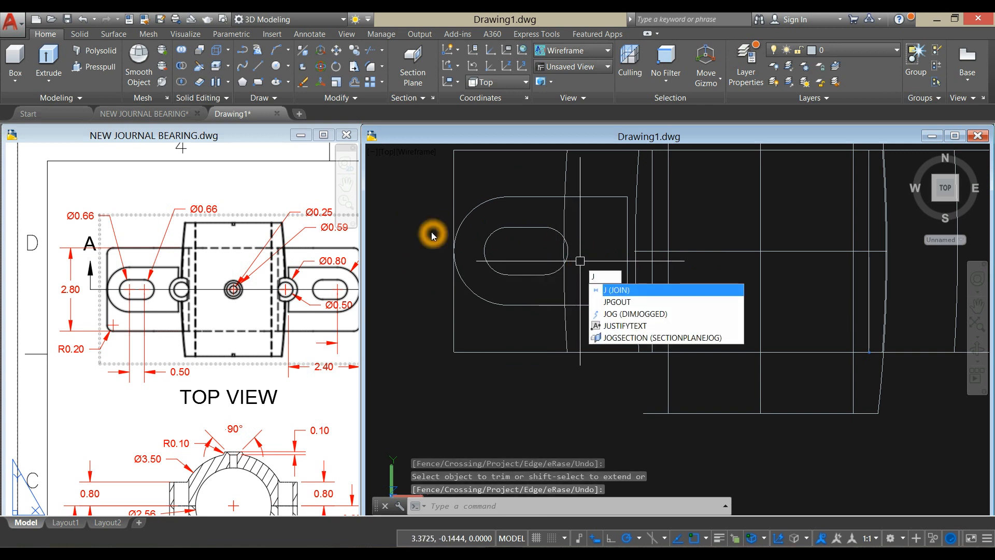
key("Return")
left_click(498, 239)
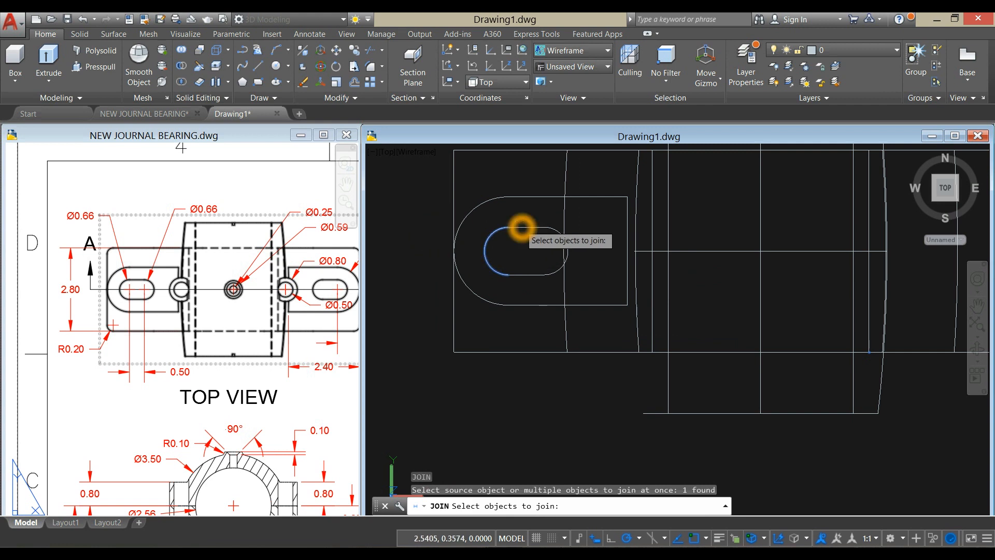
left_click(522, 227)
scroll(556, 230, "up", 2)
left_click(555, 229)
left_click(525, 297)
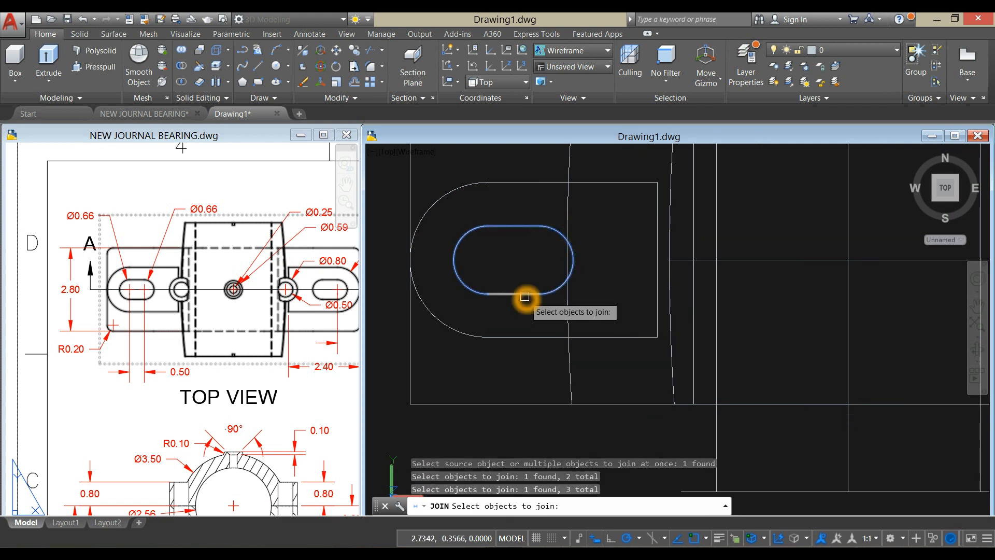
scroll(525, 297, "down", 3)
key("Return")
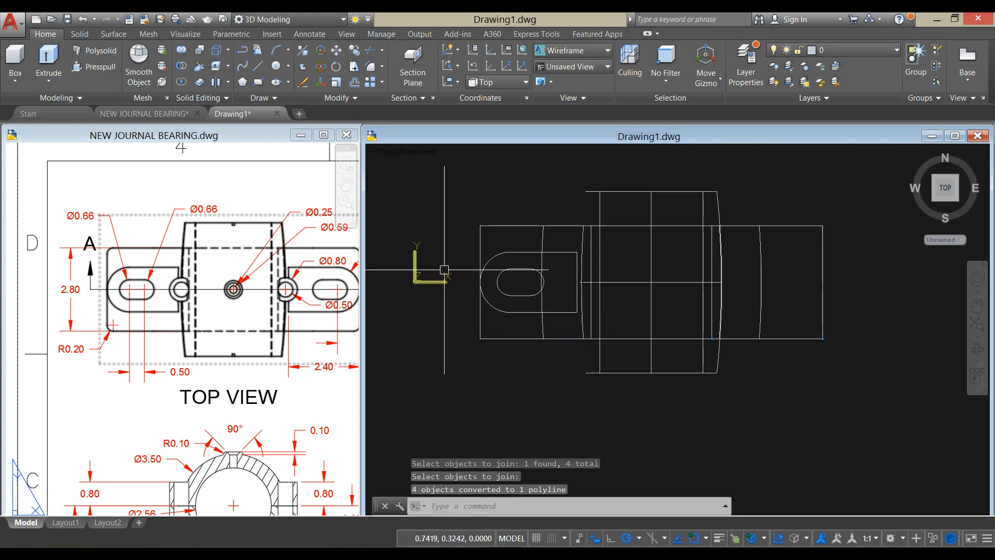
- Undo the last mirror operation and check the mounting pad with its slot outline in 3D
middle_click_drag(463, 285, 476, 218, "shift")
key("ctrl+z")
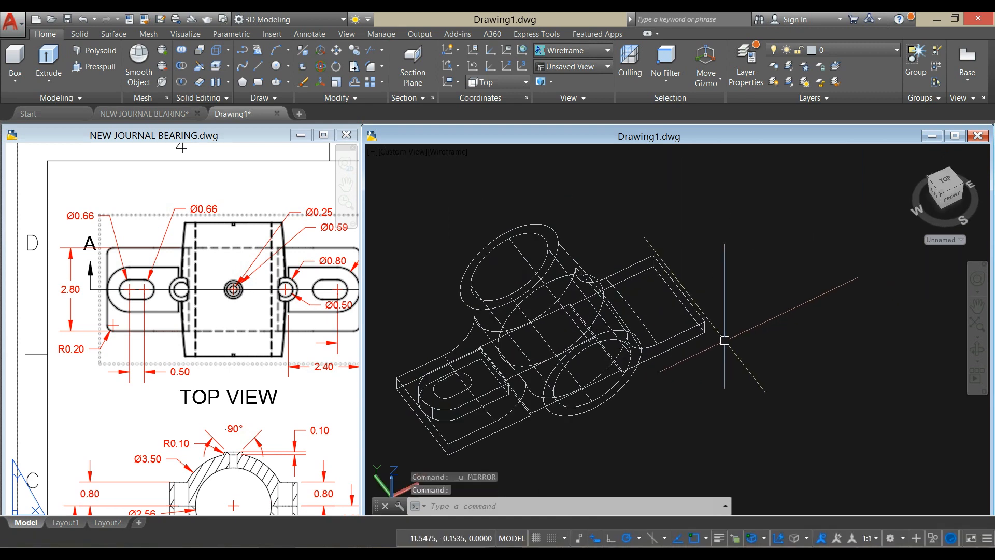
middle_click_drag(723, 339, 805, 280)
key("Escape")
left_click(622, 324)
left_click(555, 337)
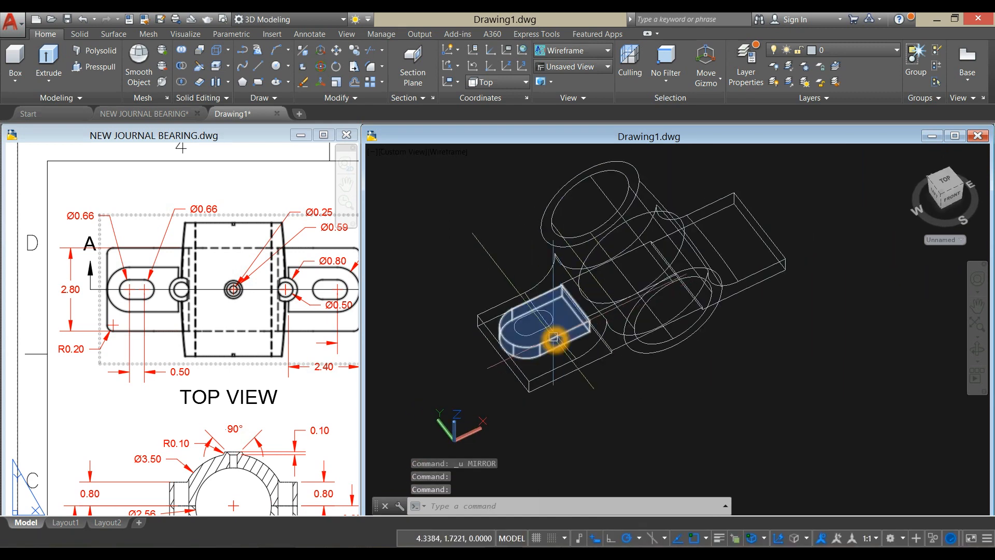
scroll(552, 339, "up", 3)
left_click(524, 323)
left_click(403, 206)
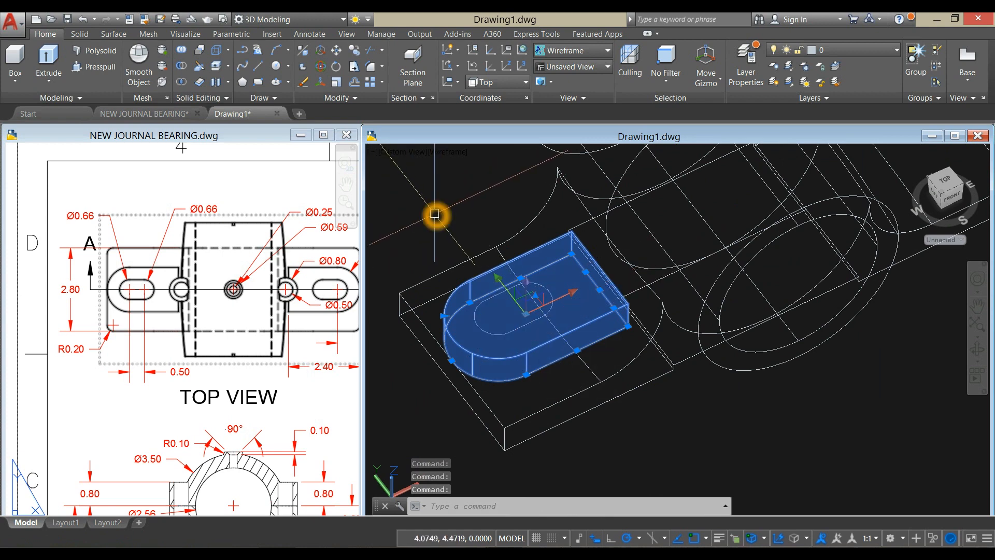
key("Escape")
- In the Top view, mirror the pad and its slot outline about the bearing's vertical centre line, keeping the originals
left_click(401, 154)
left_click(428, 176)
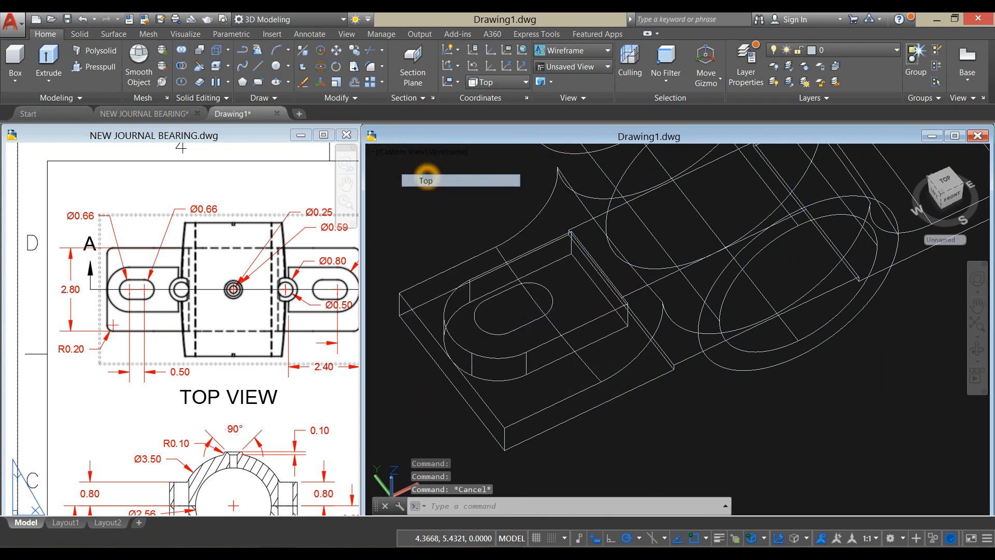
middle_click_drag(584, 195, 644, 172)
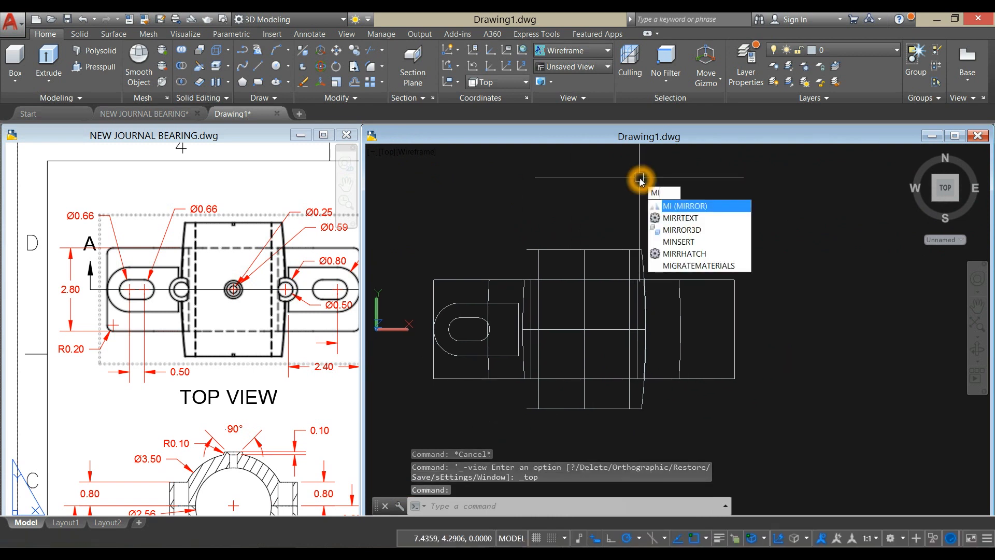
key("Return")
left_click(462, 304)
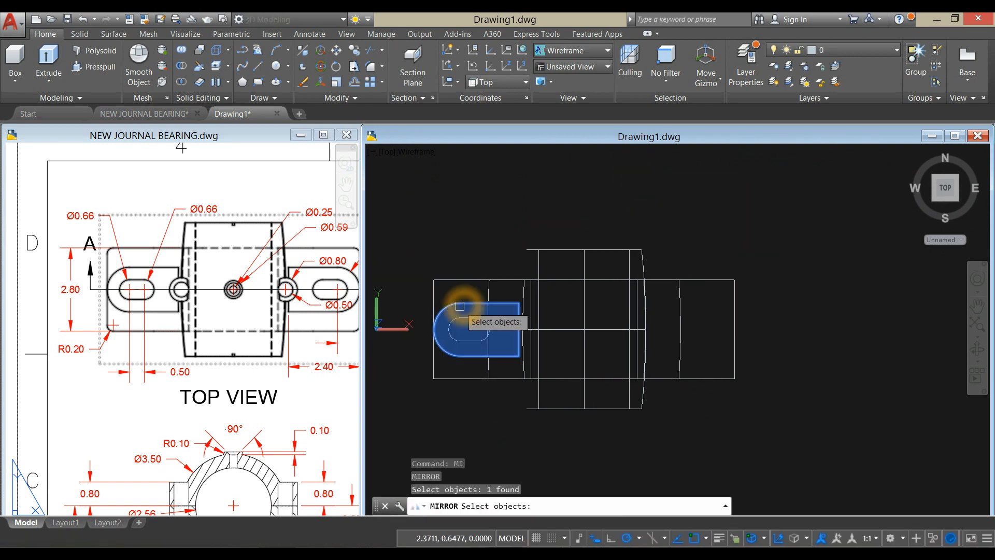
left_click(465, 319)
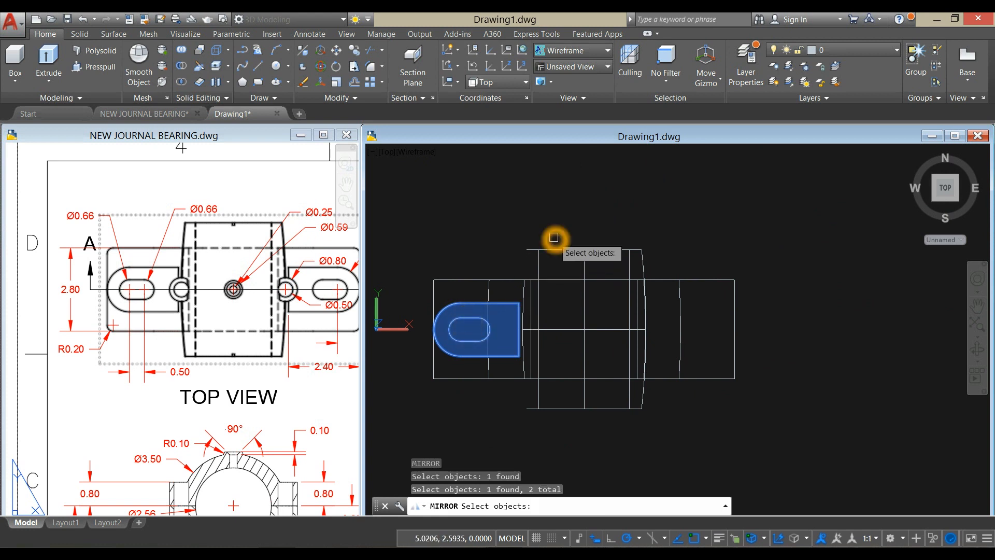
key("Return")
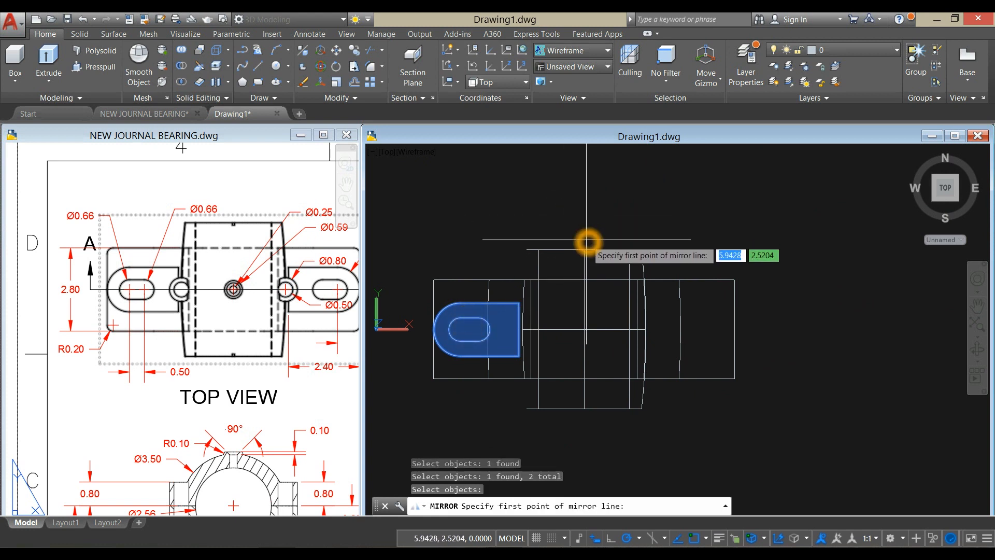
left_click(585, 411)
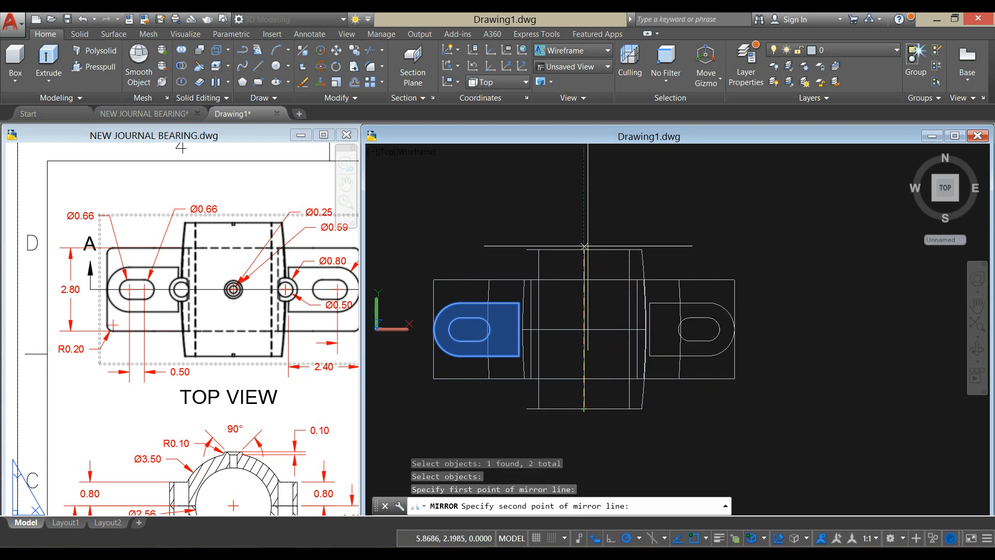
left_click(584, 192)
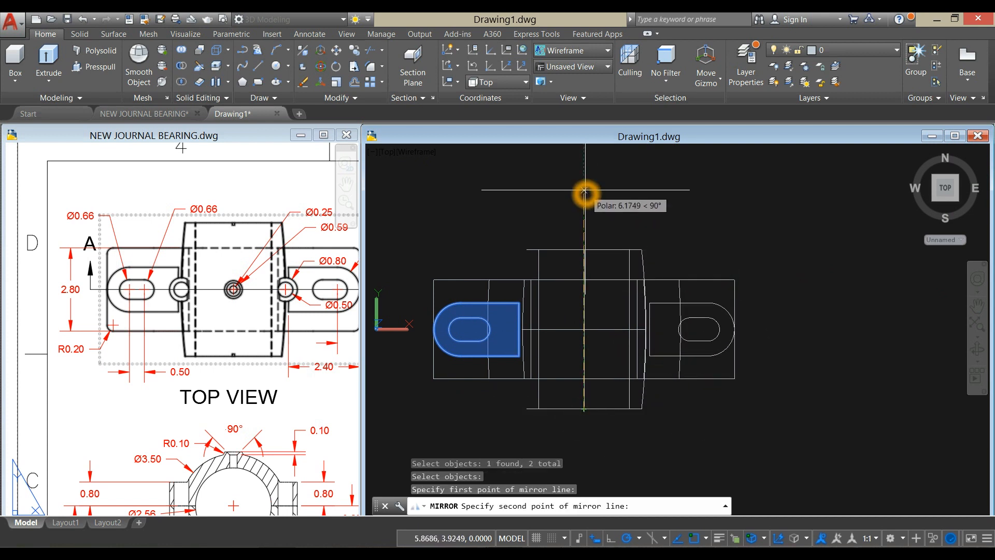
left_click(611, 235)
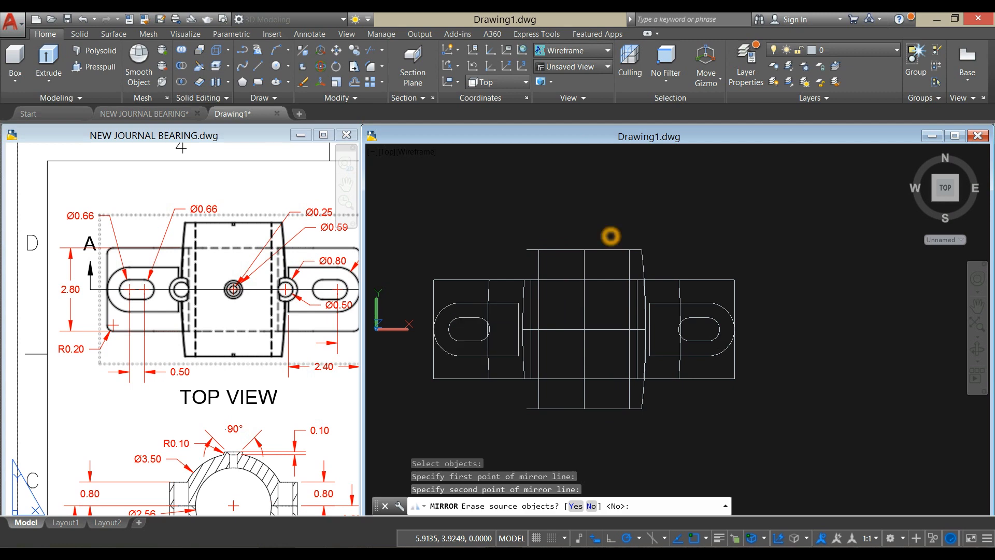
- Extrude both slot outlines down to the underside of the base and display the model in the Shaded with edges style
middle_click_drag(690, 220, 727, 201, "shift")
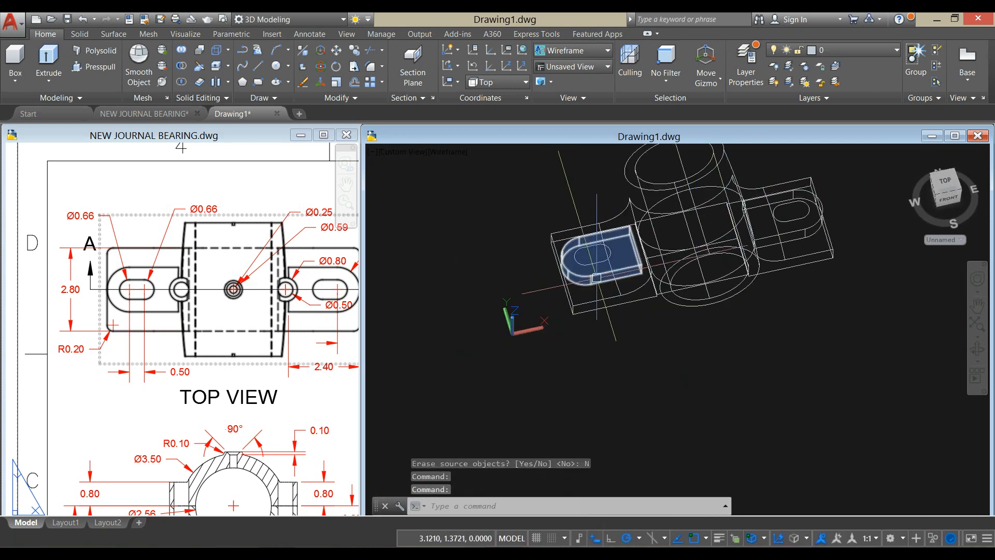
scroll(596, 249, "up", 3)
left_click(595, 248)
middle_click_drag(594, 247, 491, 298)
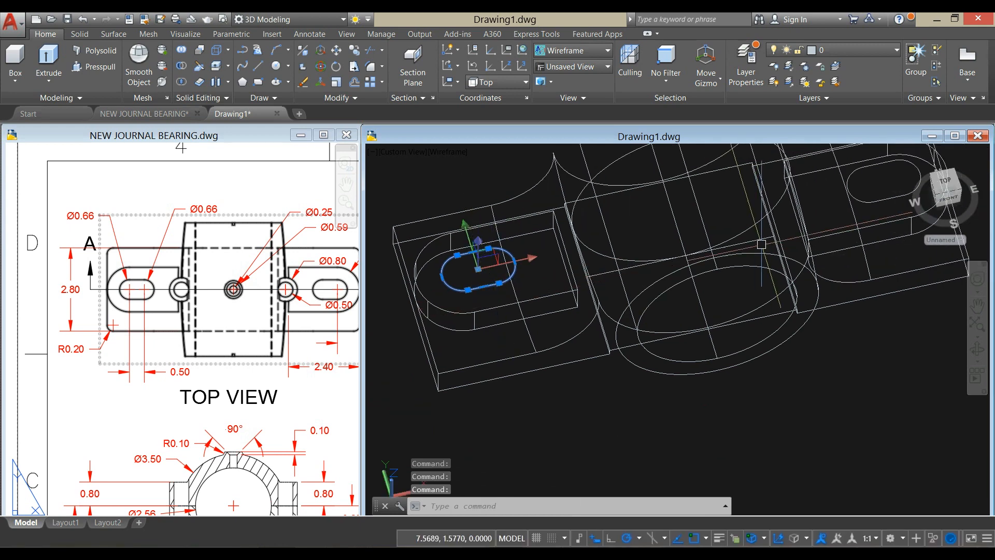
left_click(865, 206)
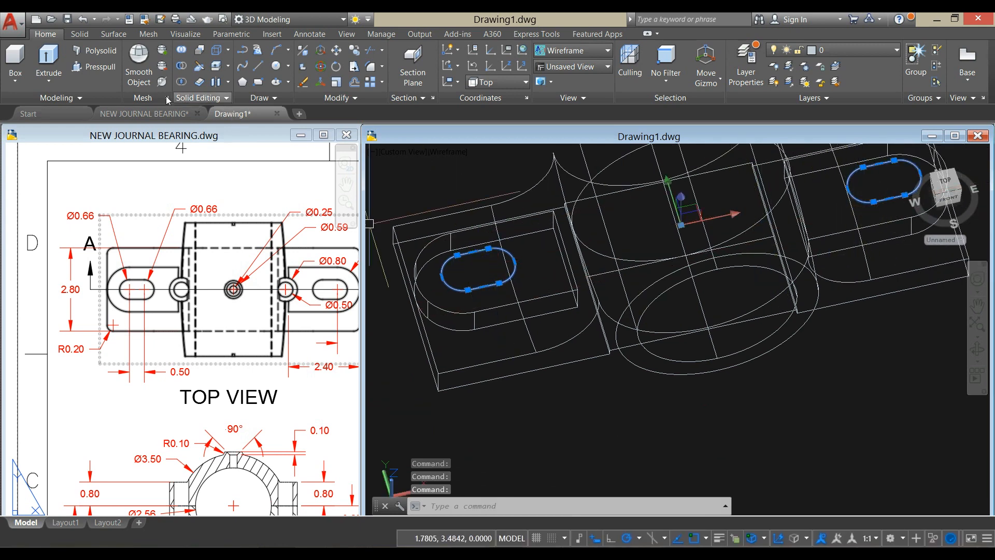
left_click(48, 60)
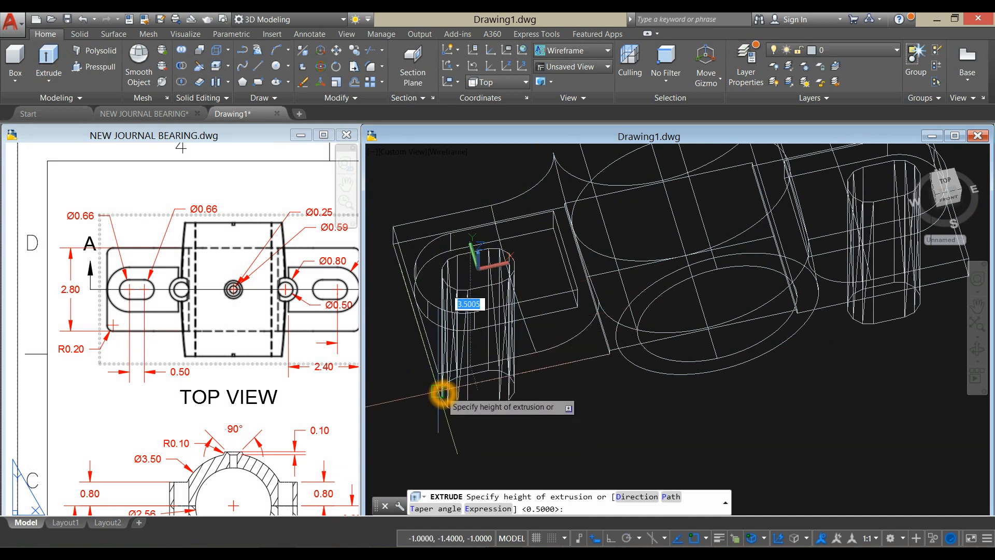
middle_click_drag(445, 405, 540, 339, "shift")
scroll(503, 290, "down", 3)
middle_click_drag(503, 291, 504, 325)
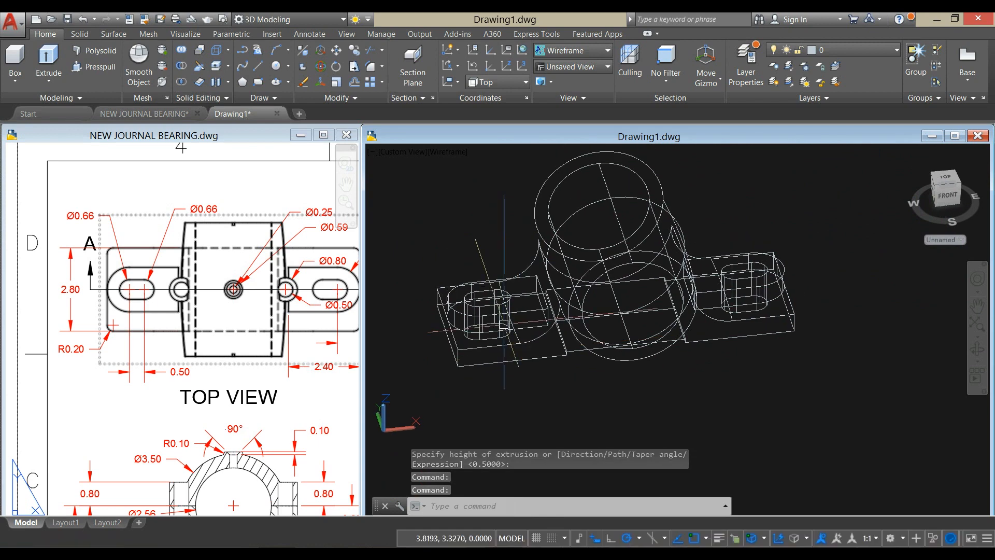
left_click(449, 152)
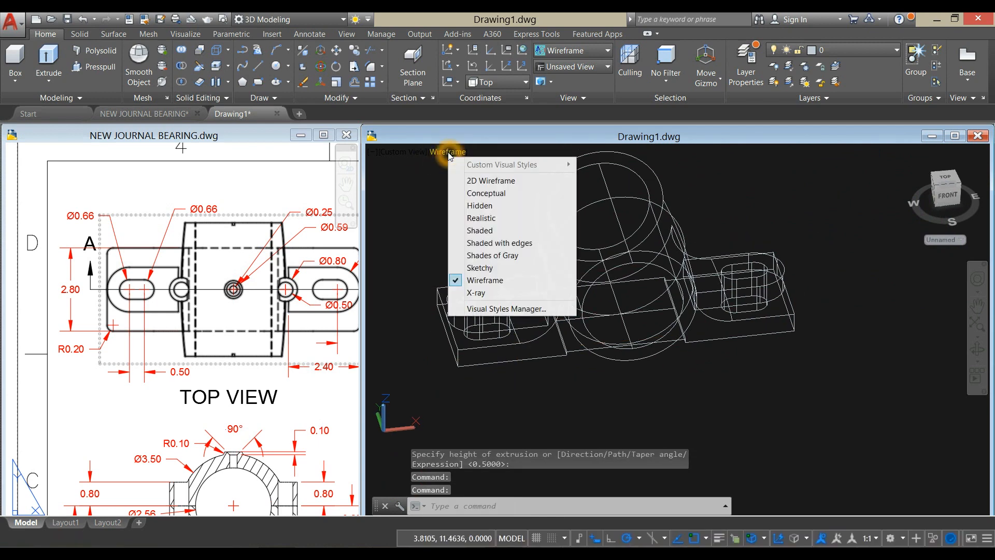
left_click(487, 244)
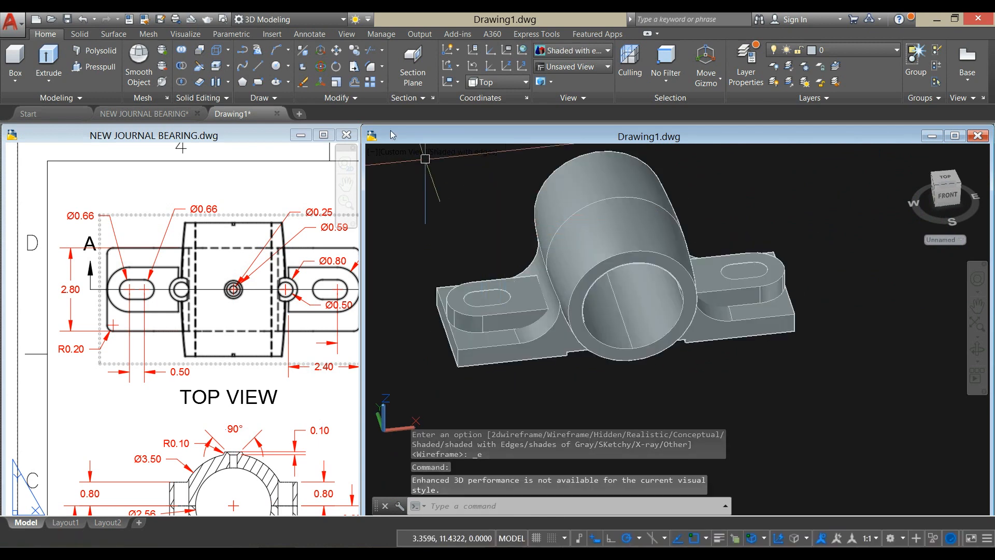
- Subtract both extruded slot solids from the bearing body and its two mounting pads, combining them into one solid
left_click(185, 71)
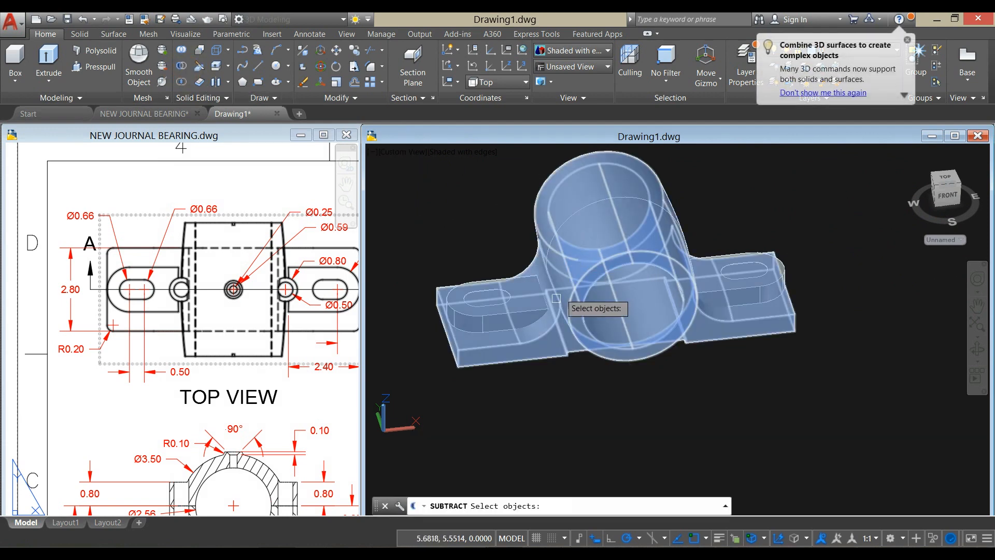
left_click(535, 344)
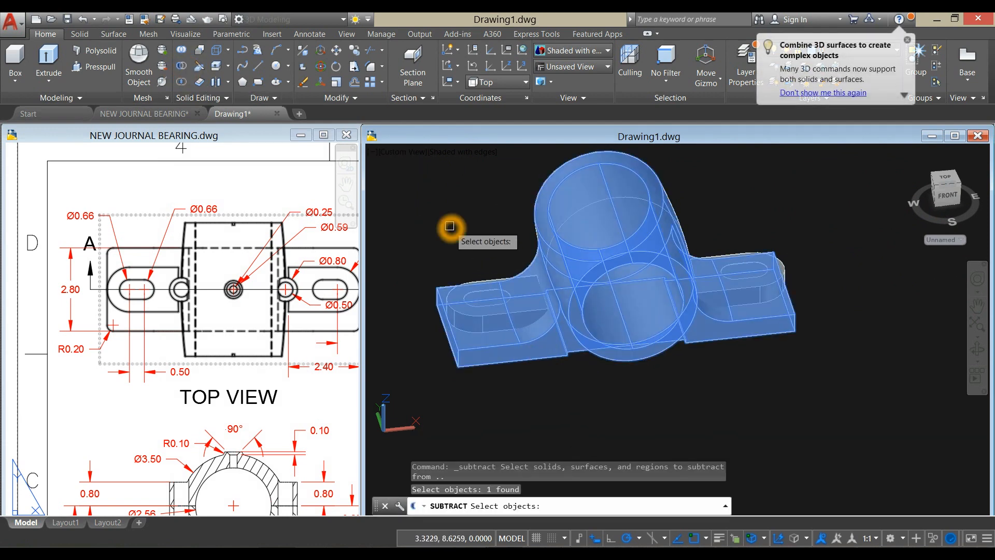
scroll(481, 278, "up", 4)
left_click(482, 278)
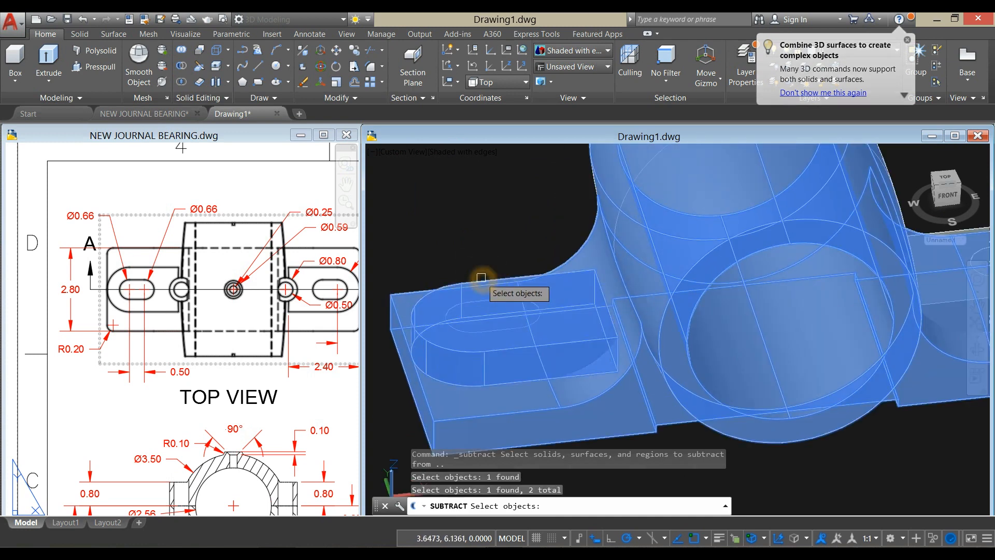
scroll(735, 246, "down", 5)
scroll(720, 260, "up", 5)
left_click(714, 279)
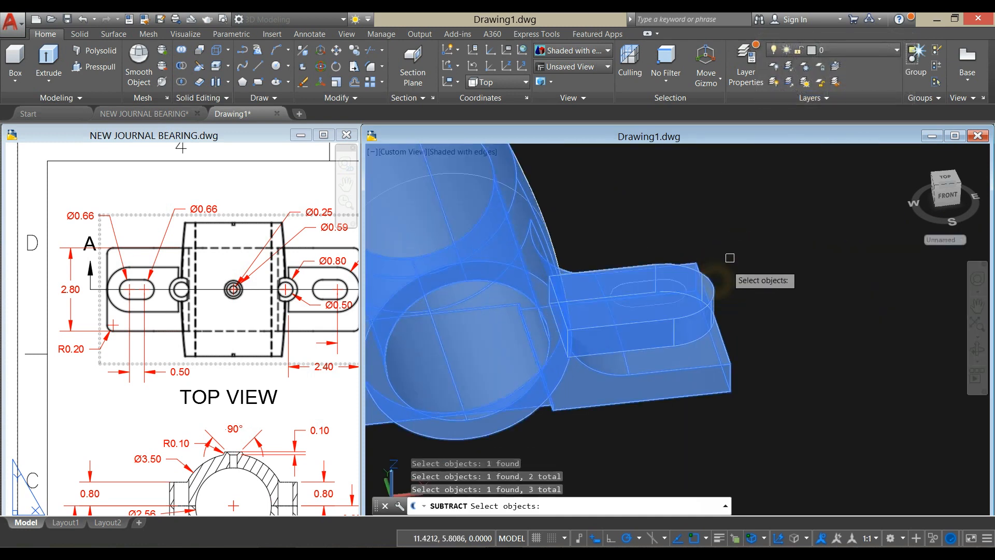
right_click(739, 215)
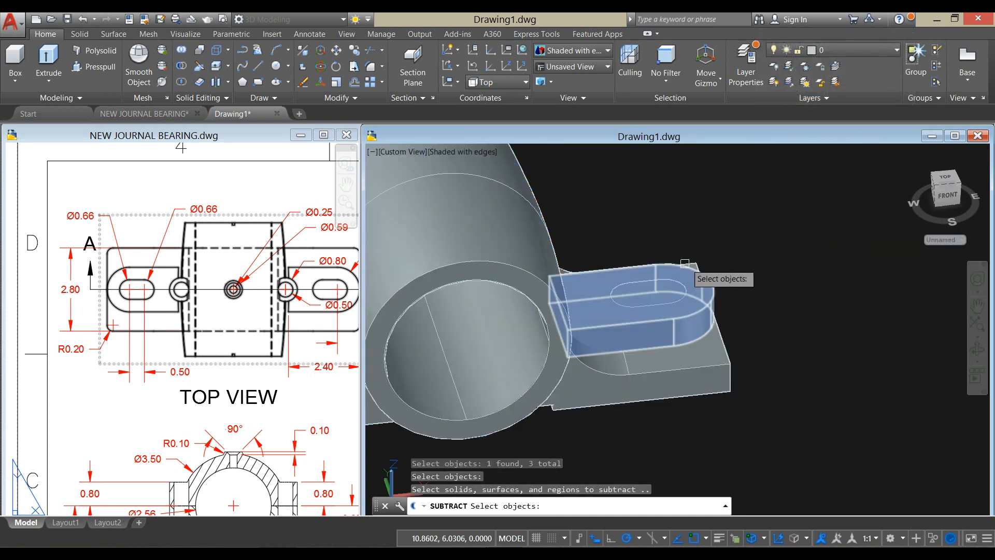
left_click(664, 285)
scroll(653, 275, "down", 5)
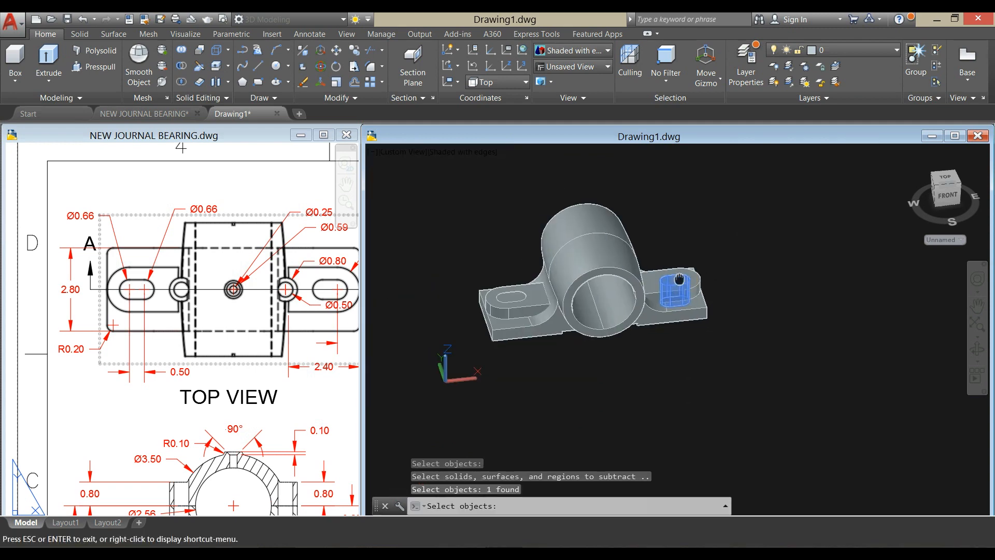
scroll(580, 271, "up", 5)
left_click(573, 260)
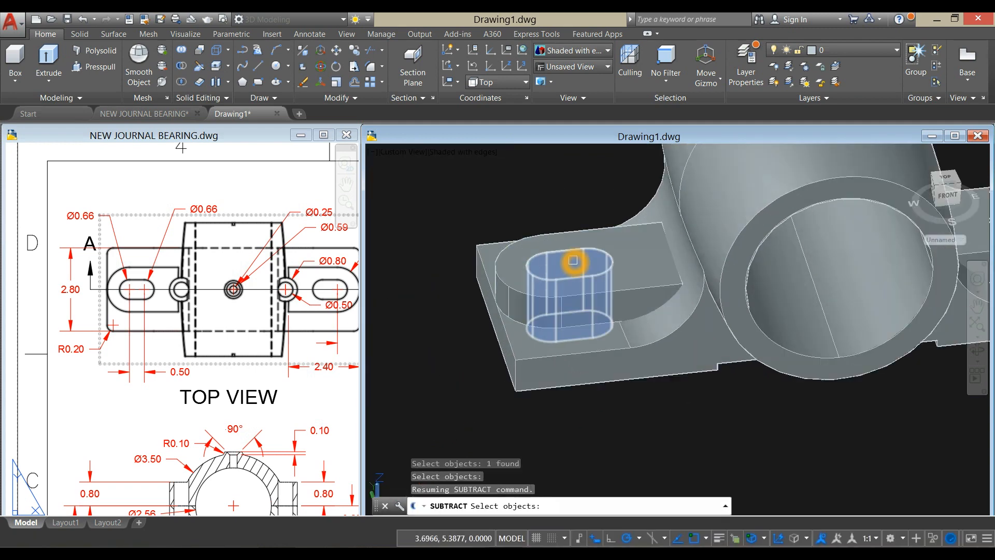
key("Return")
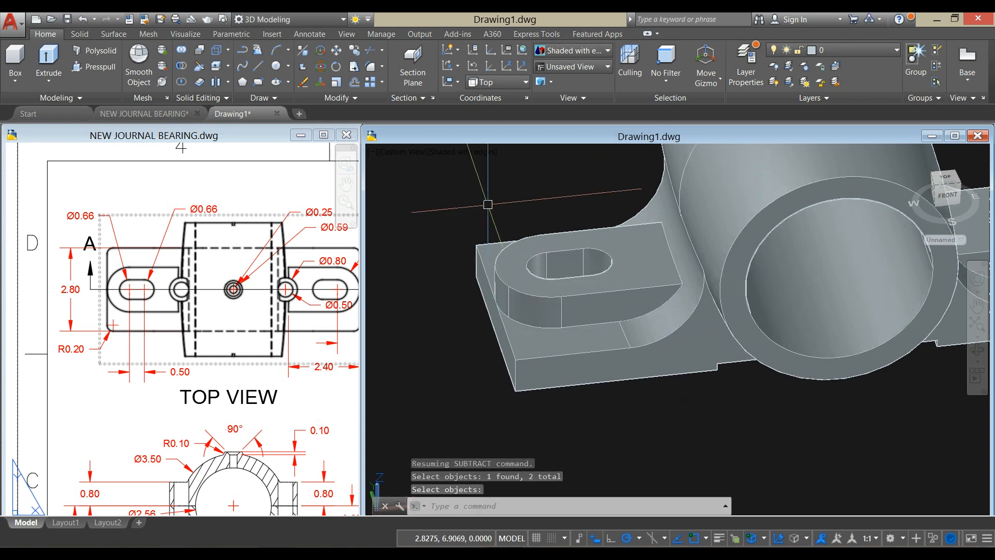
- In the Front view, slice the bearing solid along a horizontal plane through the centre of the bore
middle_click_drag(497, 204, 507, 226, "shift")
left_click(397, 152)
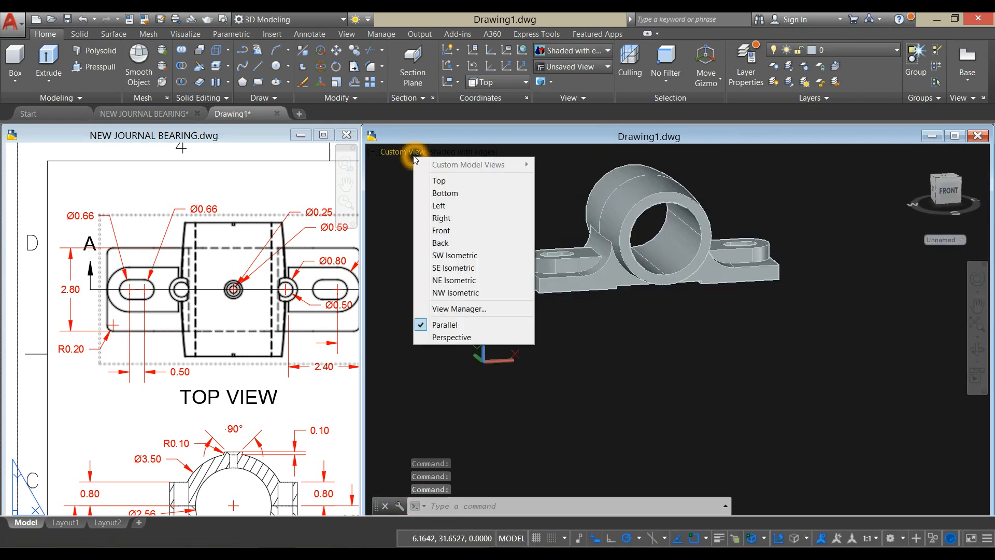
left_click(440, 230)
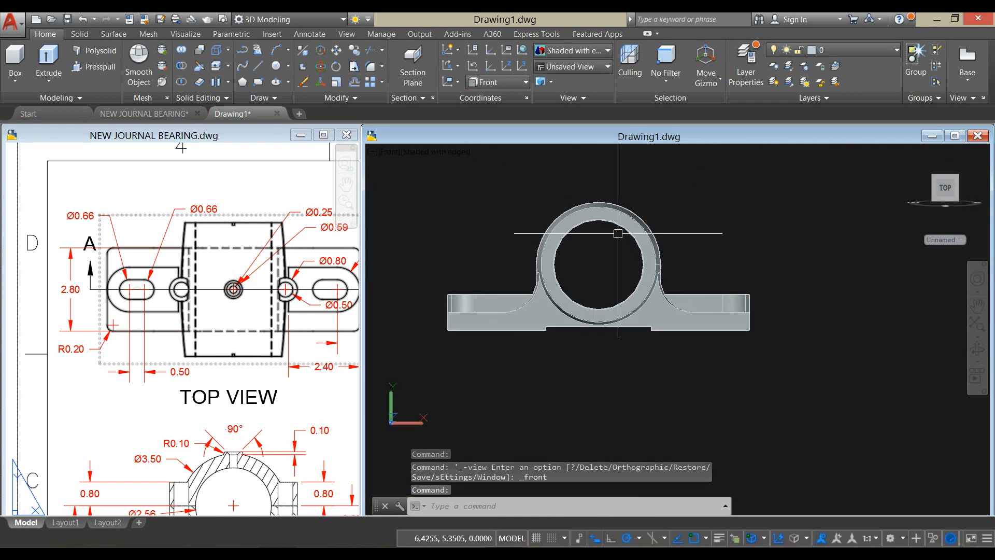
left_click(626, 219)
key("Escape")
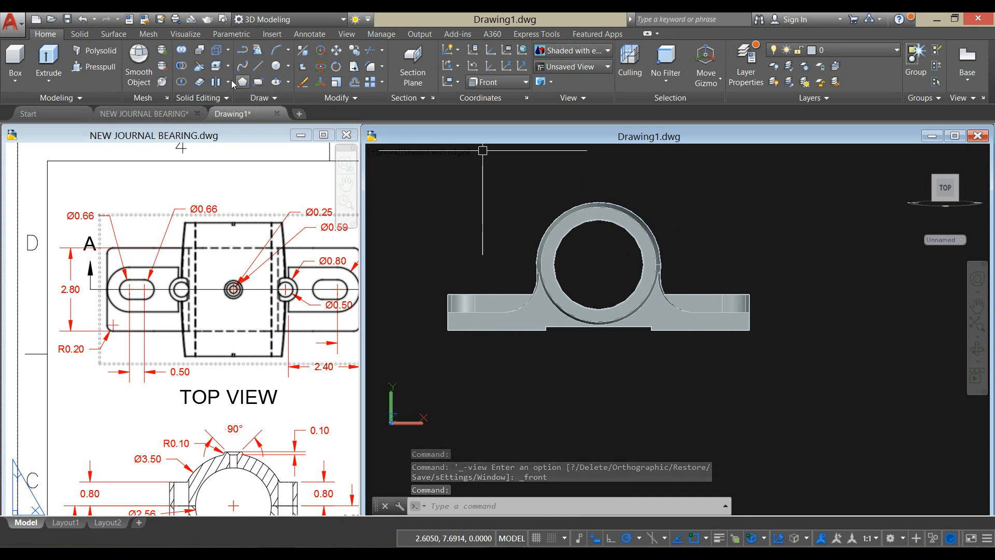
left_click(200, 71)
left_click(596, 207)
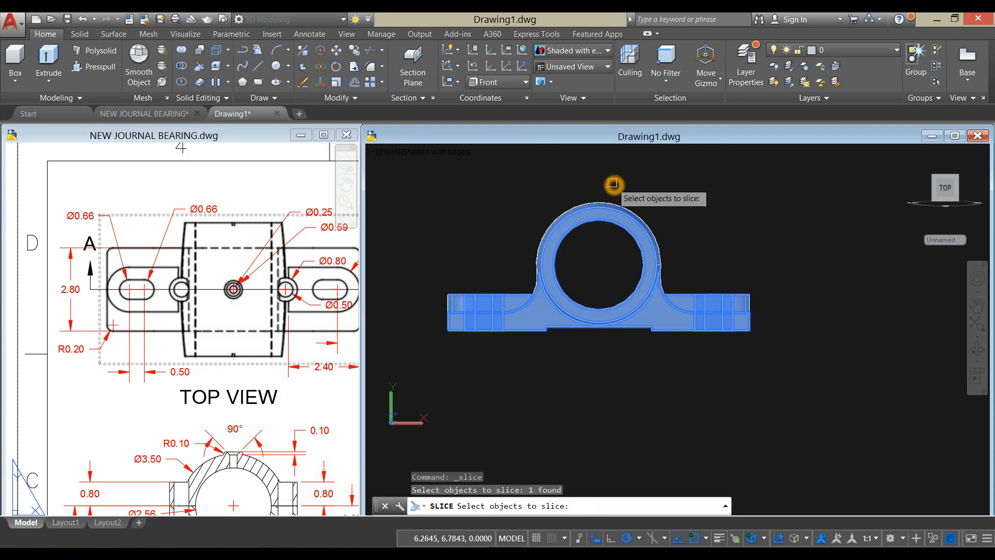
key("Return")
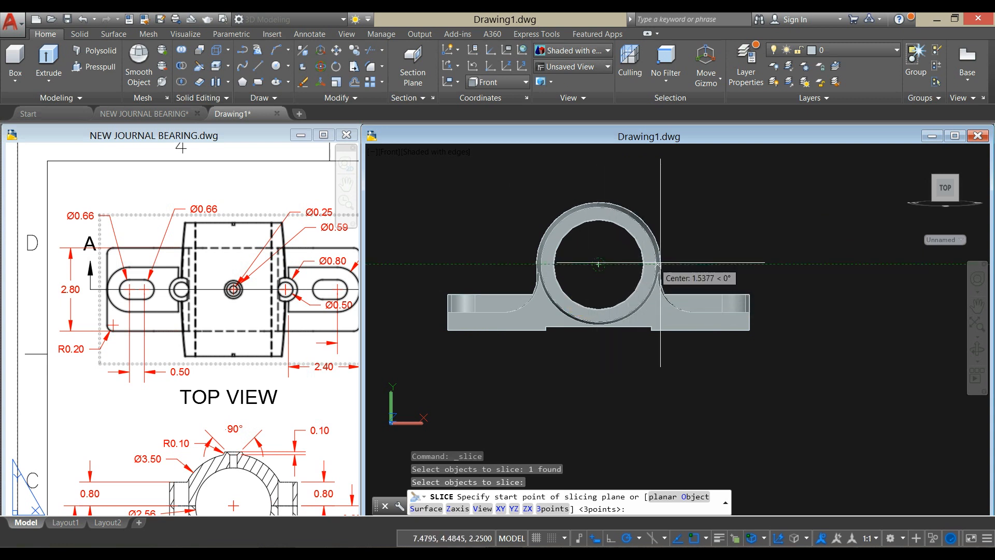
left_click(740, 264)
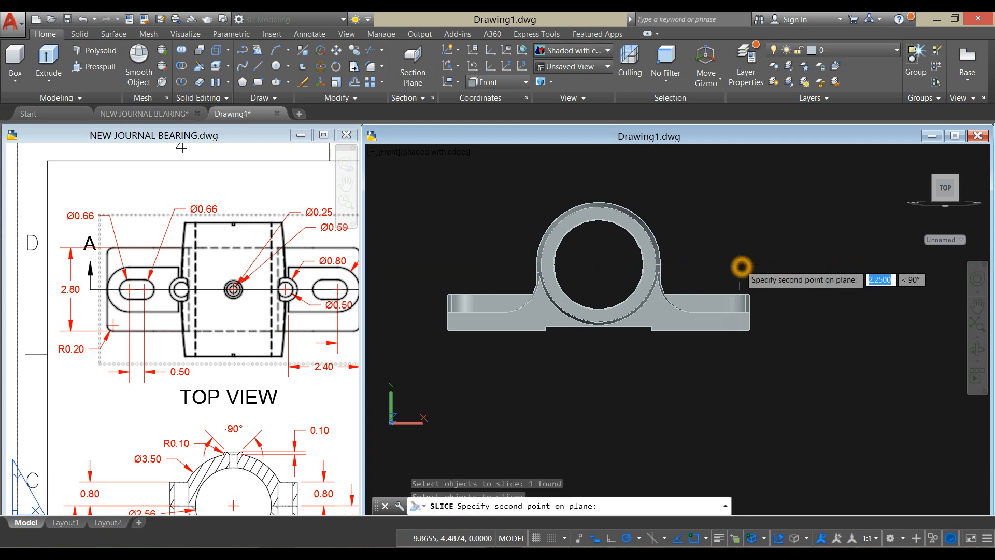
left_click(480, 264)
left_click(479, 264)
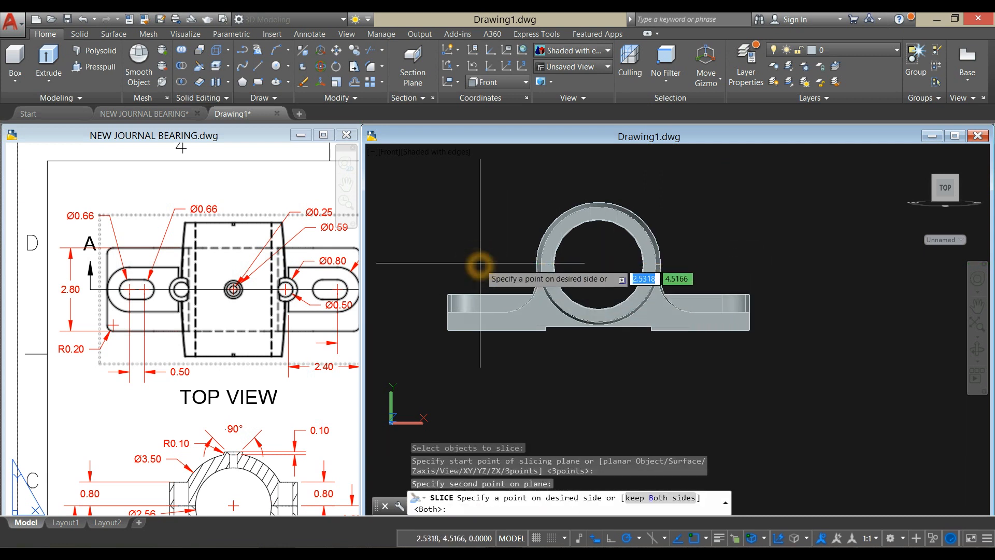
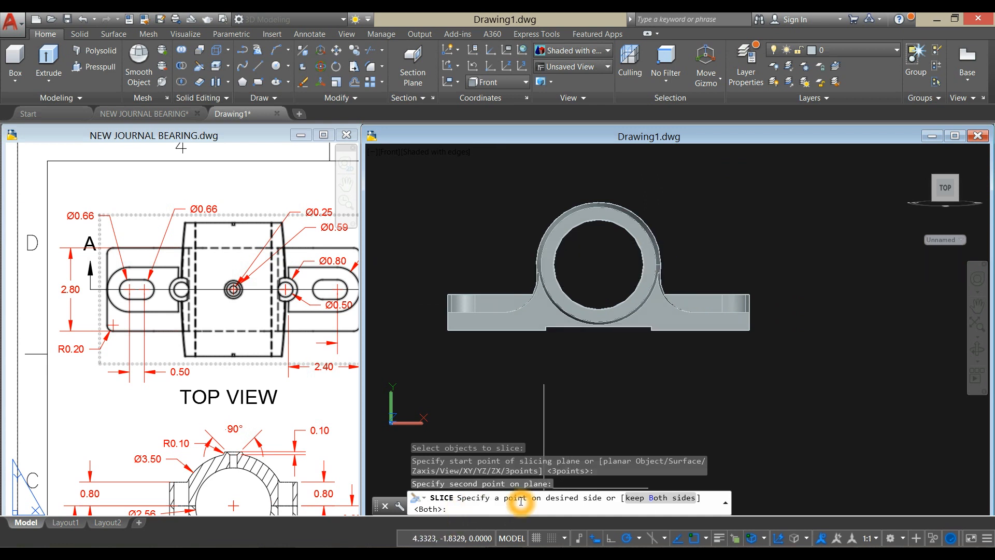
- Keep both halves of the sliced bearing and move the upper half clear of the base, up and to its right
left_click(644, 499)
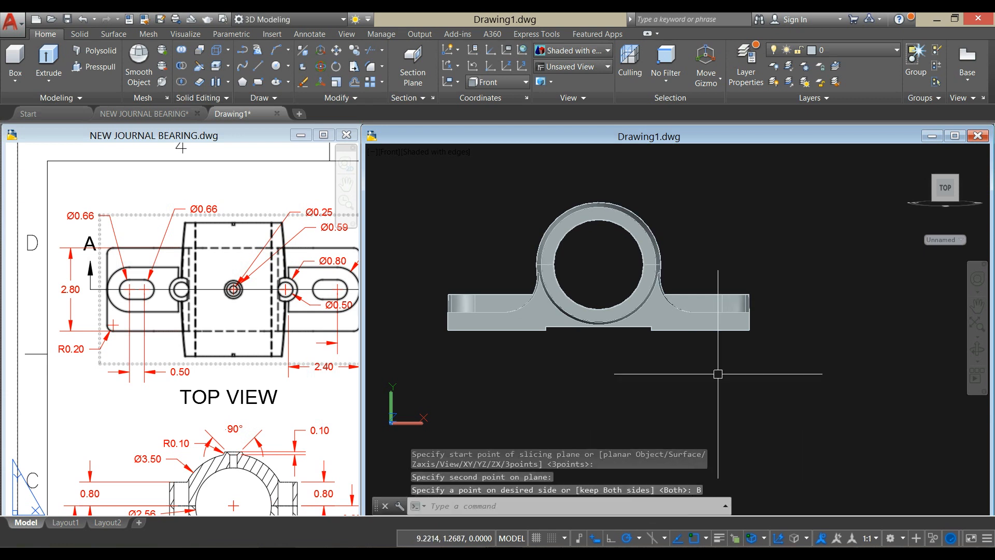
left_click(655, 233)
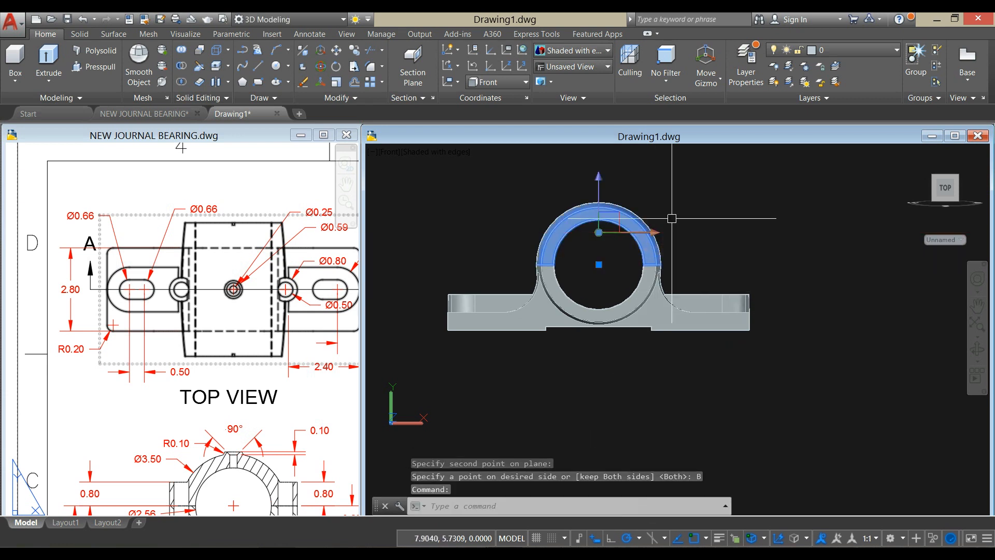
right_click(697, 186)
left_click(725, 261)
left_click(700, 238)
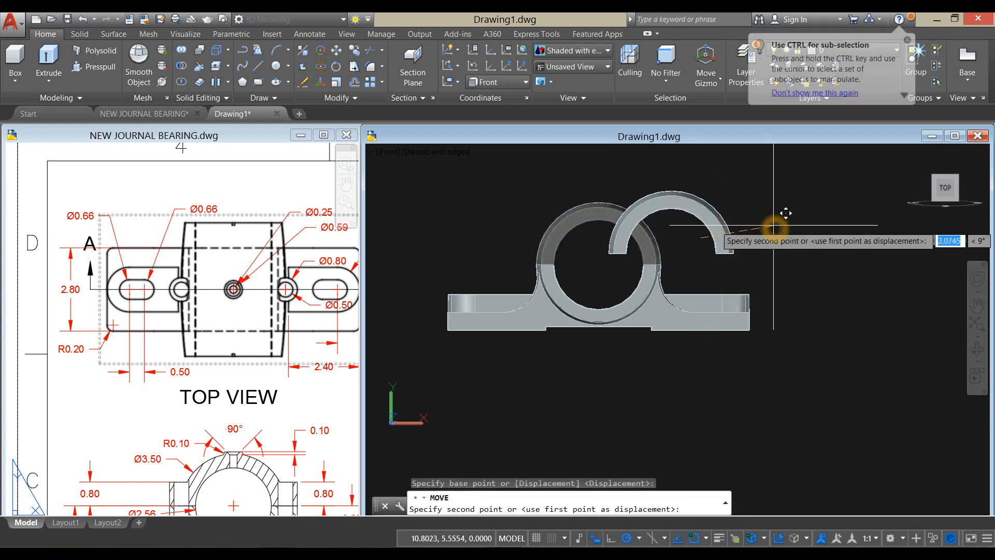
scroll(770, 227, "down", 2)
middle_click_drag(770, 227, 654, 229)
left_click(812, 206)
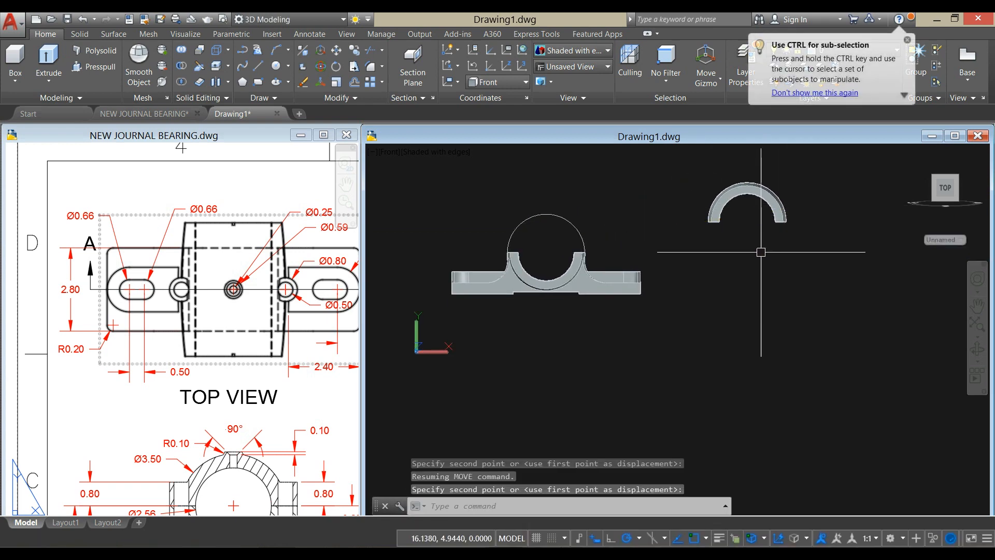
- Reorient the UCS by its Z-axis vector, placing the origin in empty space below the base and pointing Z vertically upward
middle_click_drag(684, 306, 732, 352, "shift")
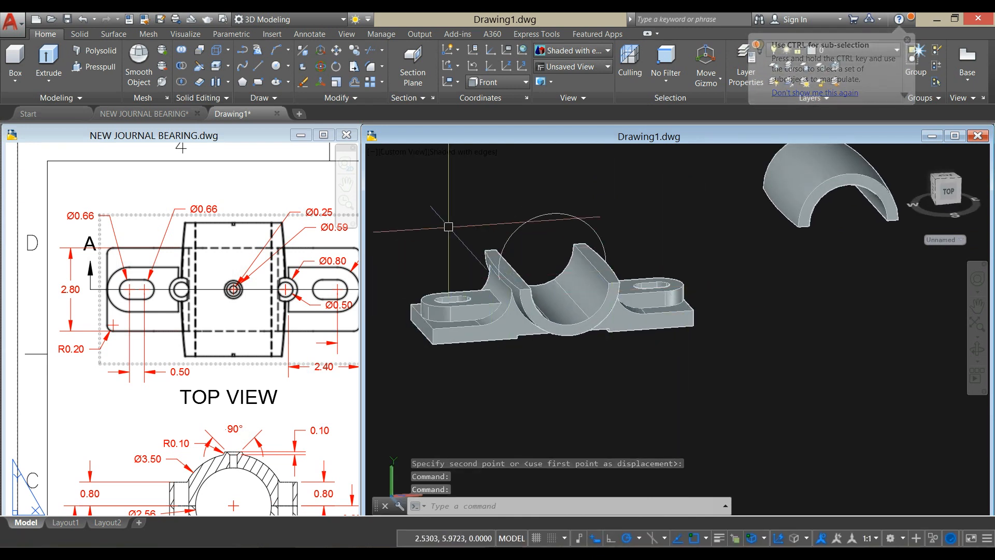
left_click(171, 402)
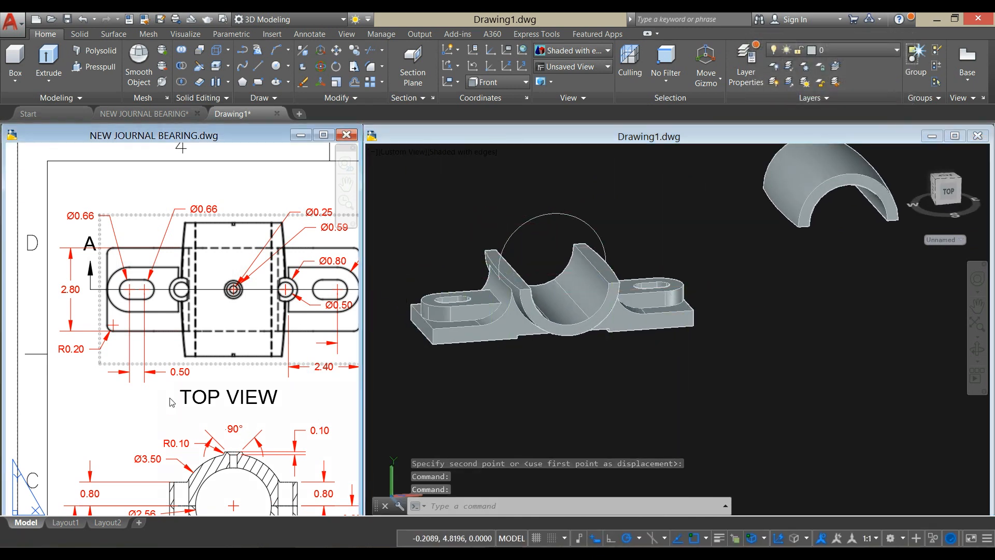
left_click(486, 226)
scroll(475, 219, "down", 2)
middle_click_drag(475, 219, 482, 213)
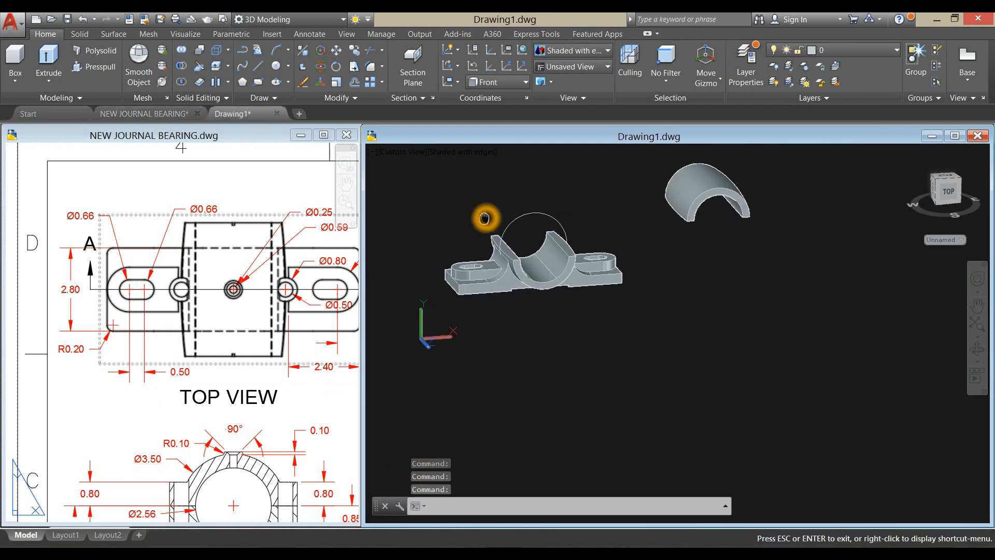
left_click(511, 72)
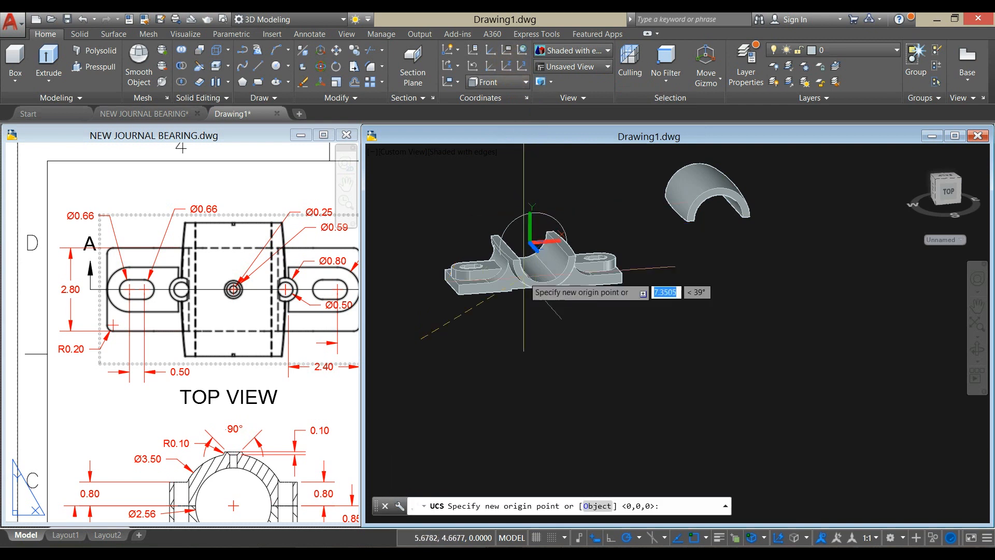
left_click(449, 381)
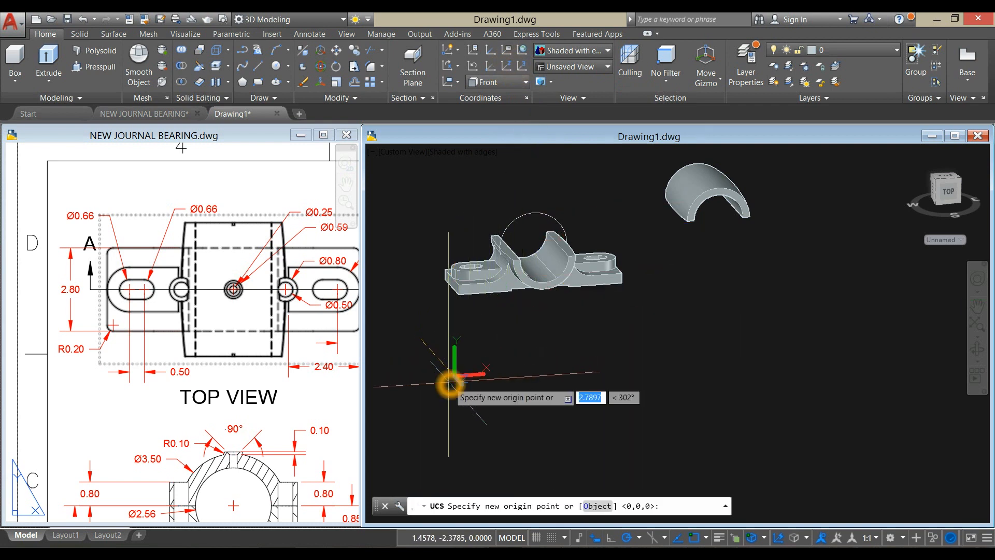
left_click(449, 330)
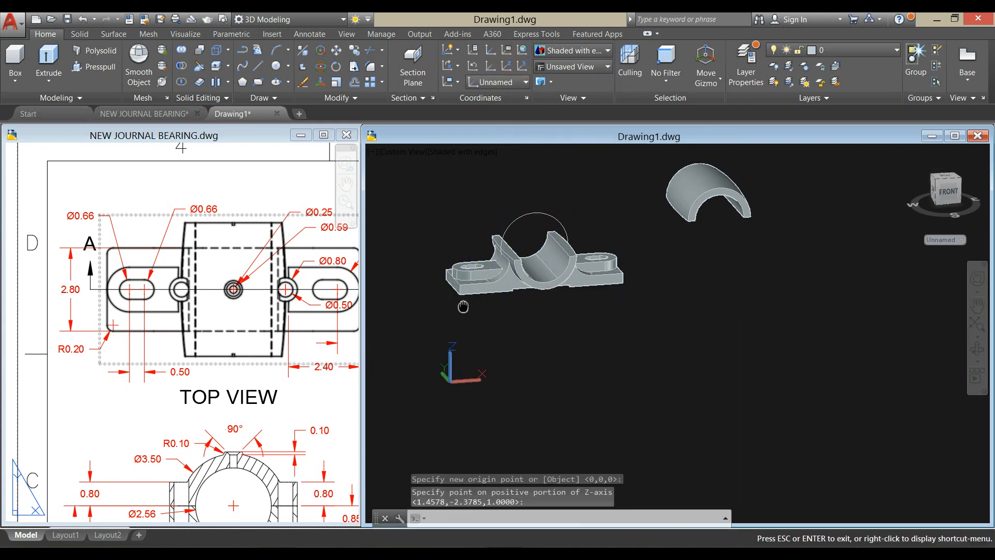
left_click(503, 319)
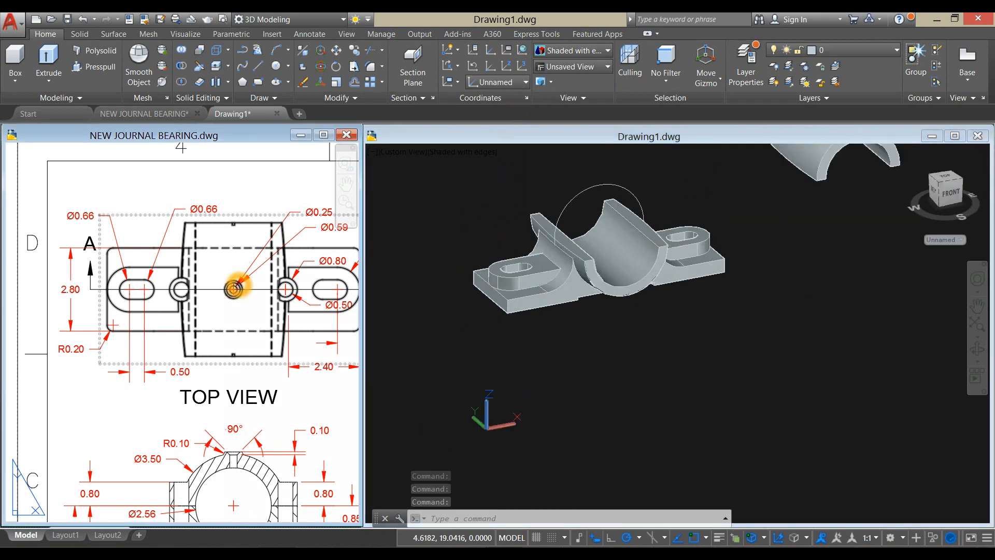
- Examine the small bolt boss beside the bore in the reference drawing's top view and shaded isometric view
left_click(235, 288)
middle_click_drag(235, 288, 136, 294)
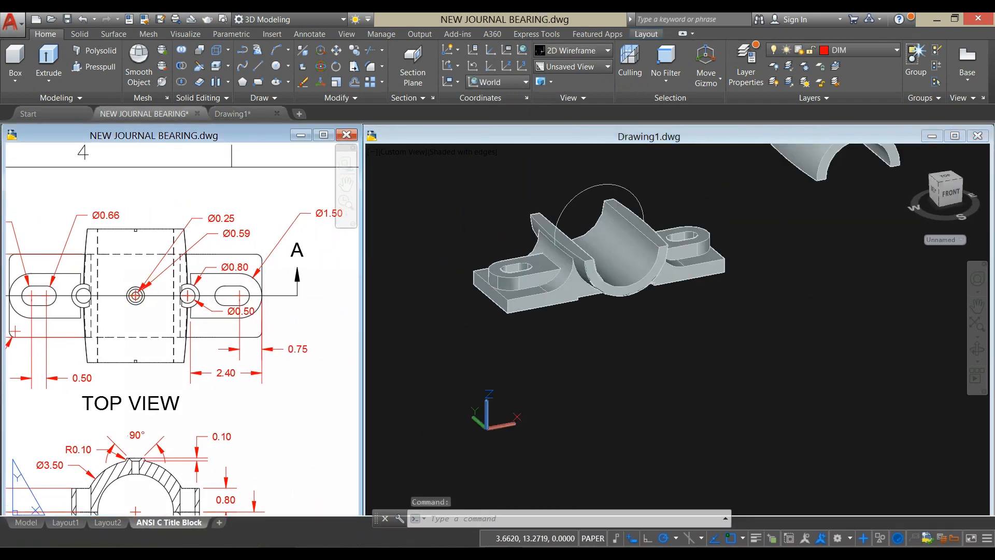
left_click(409, 212)
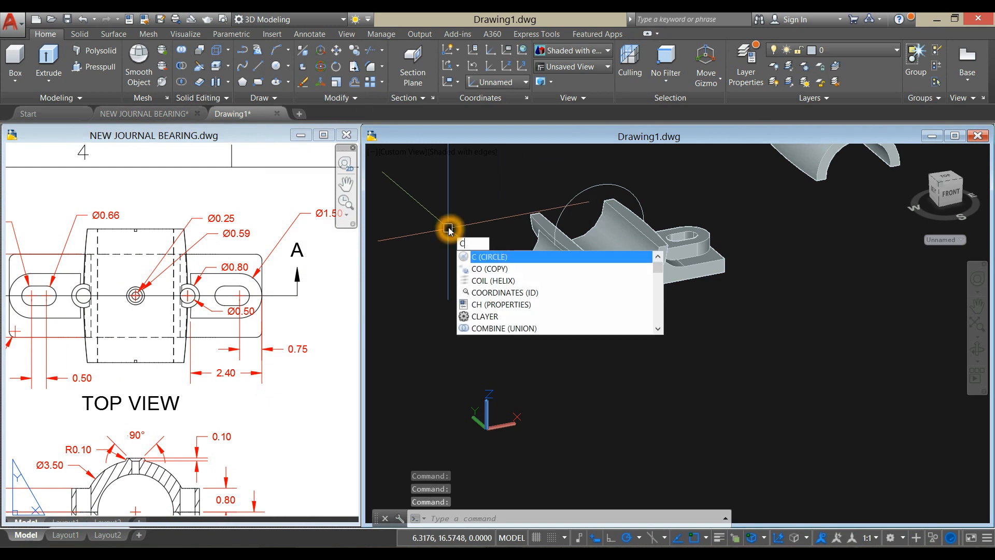
key("Return")
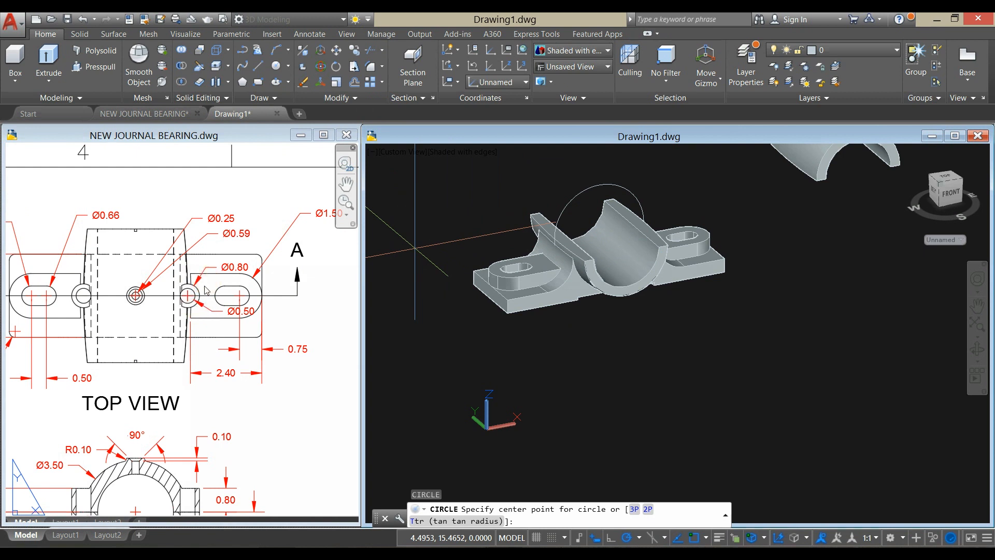
left_click(316, 347)
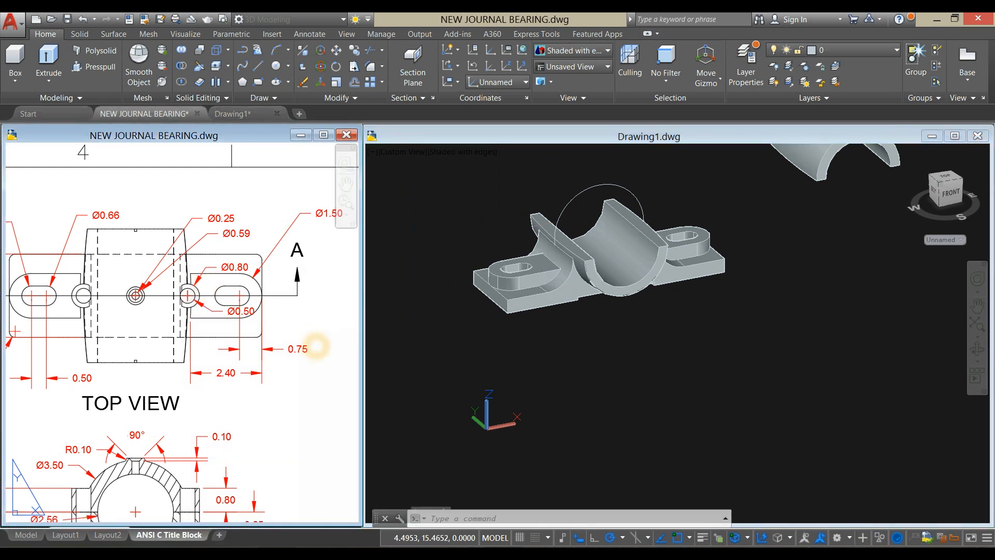
scroll(49, 432, "down", 2)
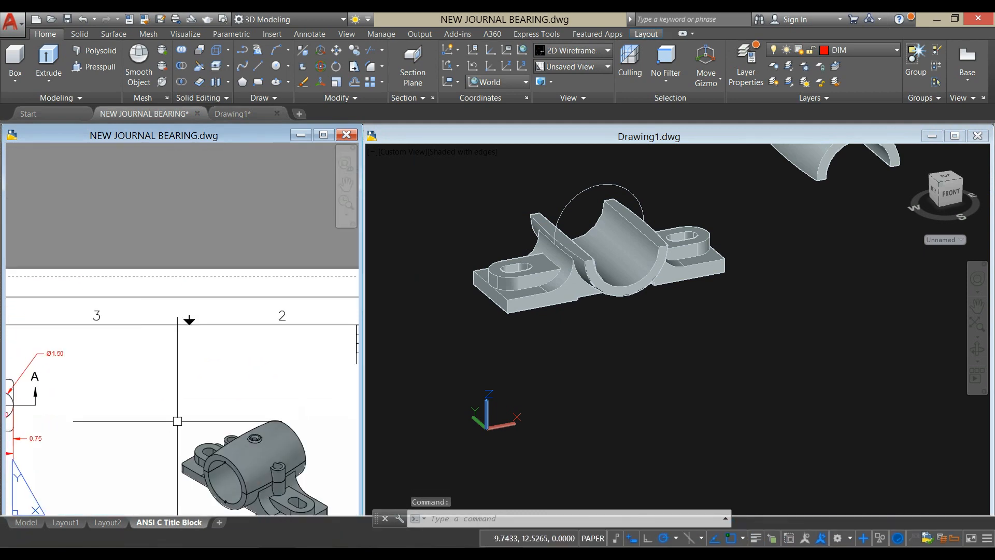
middle_click_drag(176, 417, 145, 301)
scroll(234, 351, "up", 8)
scroll(240, 259, "up", 2)
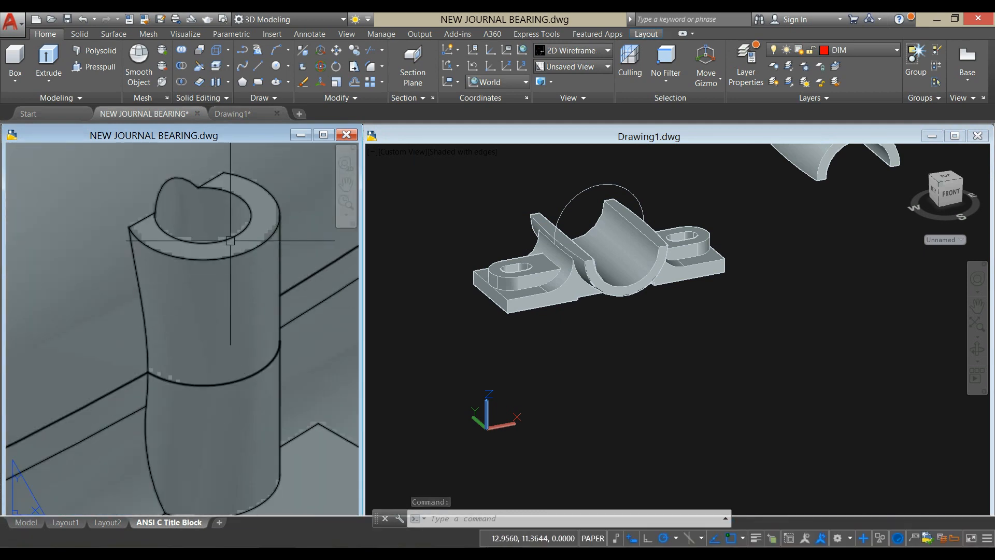
scroll(239, 259, "down", 3)
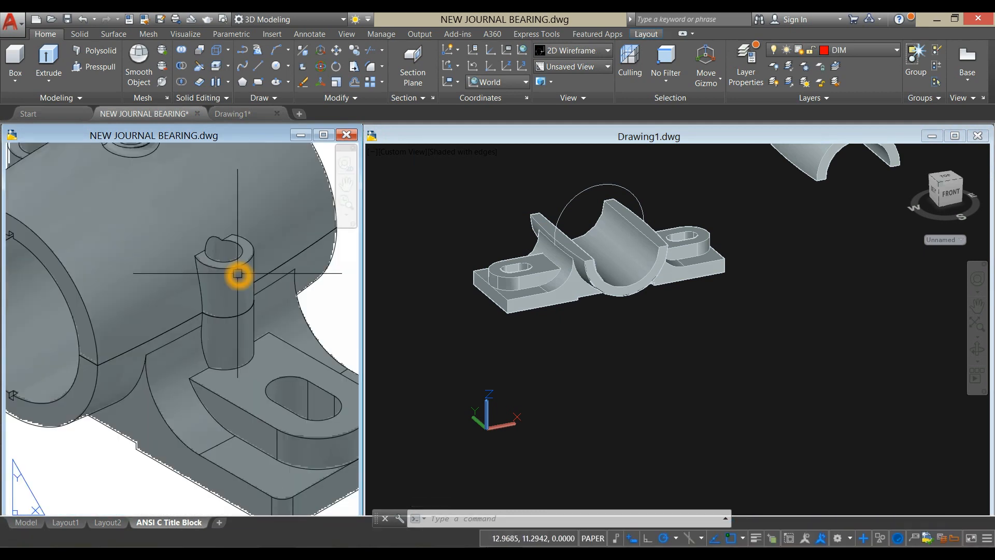
left_click(635, 355)
scroll(585, 349, "down", 4)
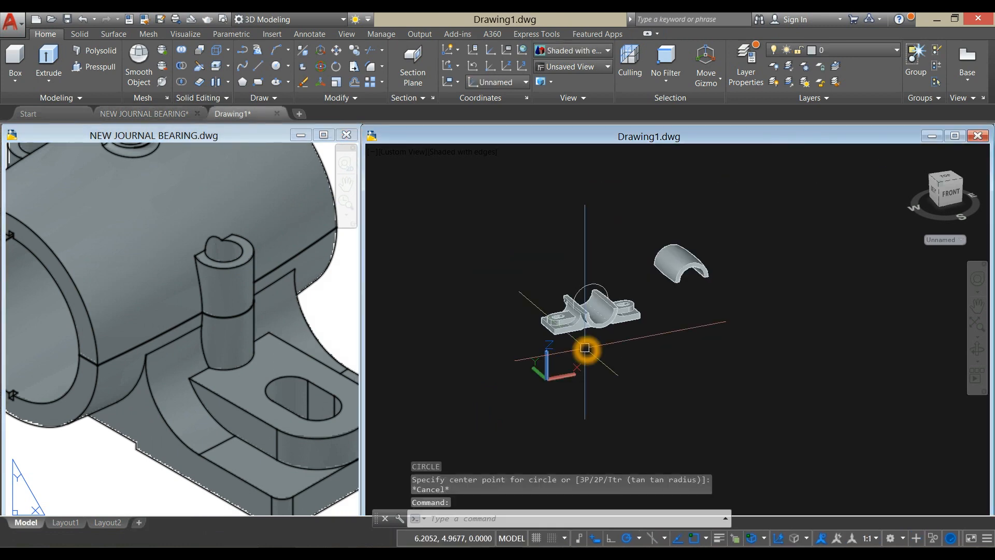
- Examine the bolt boss's outer and inner diameter dimensions in the reference drawing's top view
left_click(268, 382)
scroll(268, 382, "down", 5)
scroll(267, 382, "up", 2)
middle_click_drag(104, 375, 376, 387)
scroll(355, 377, "down", 3)
middle_click_drag(252, 327, 246, 335)
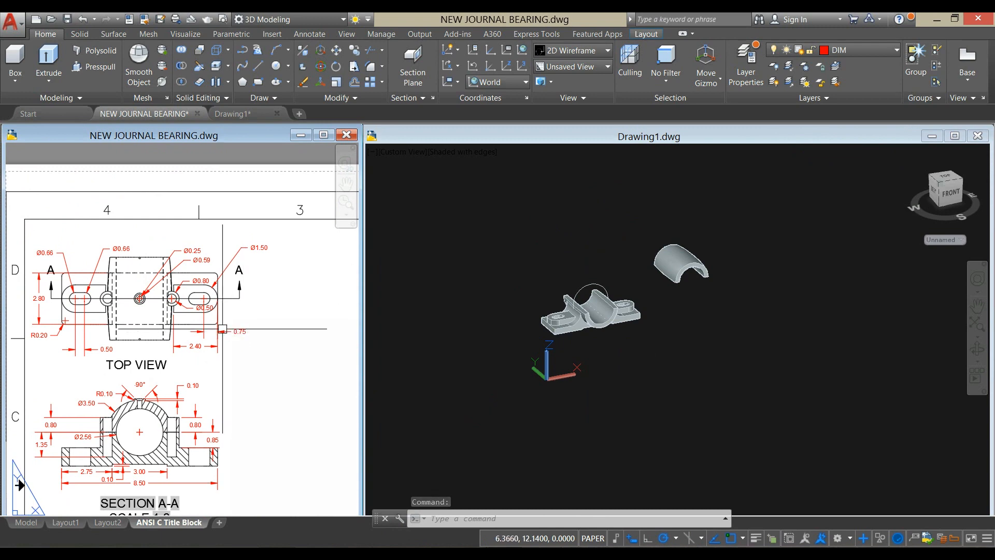
scroll(215, 320, "up", 2)
- Draw a 0.8 diameter circle centred on the midpoint of the outer edge of the base's left split face
left_click(625, 424)
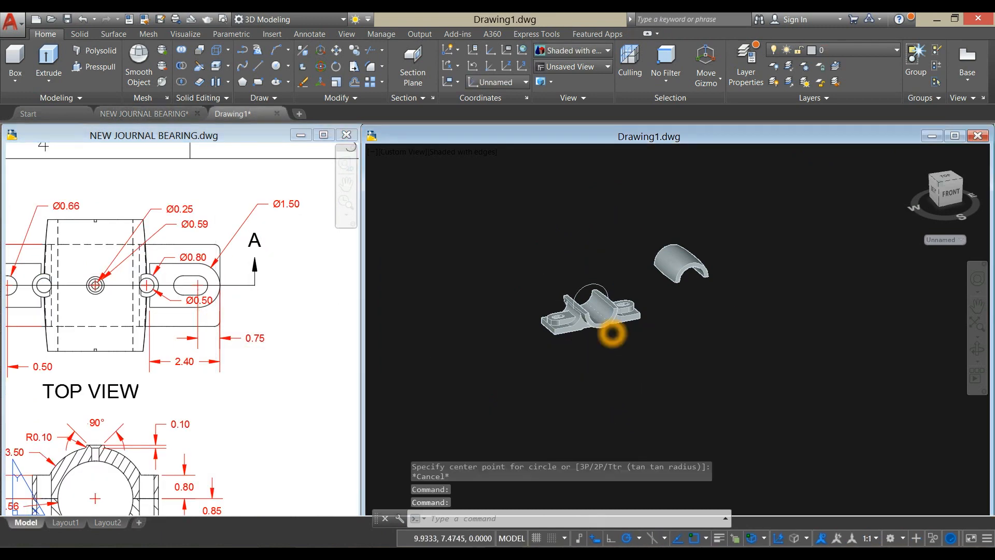
scroll(630, 338, "up", 2)
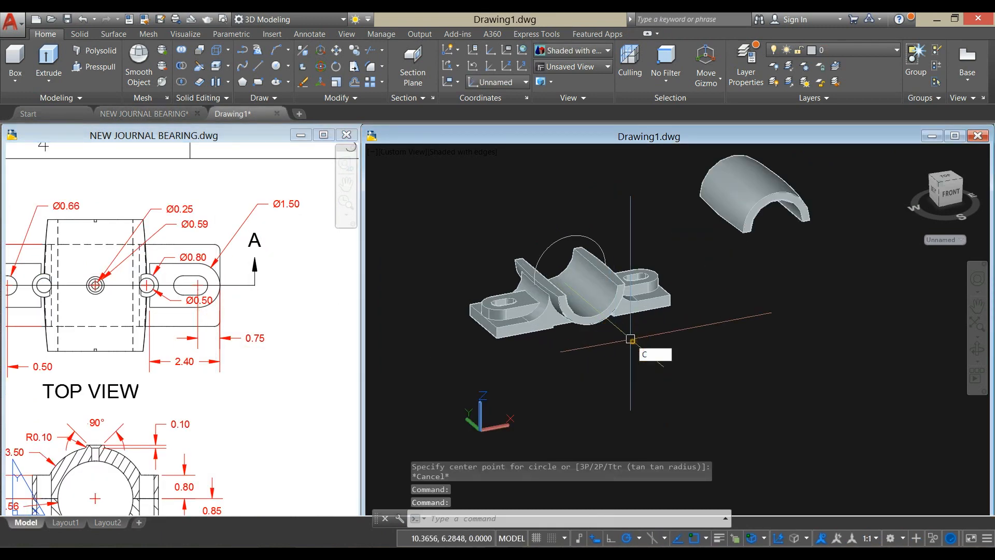
key("Return")
scroll(542, 342, "up", 3)
scroll(533, 251, "up", 5)
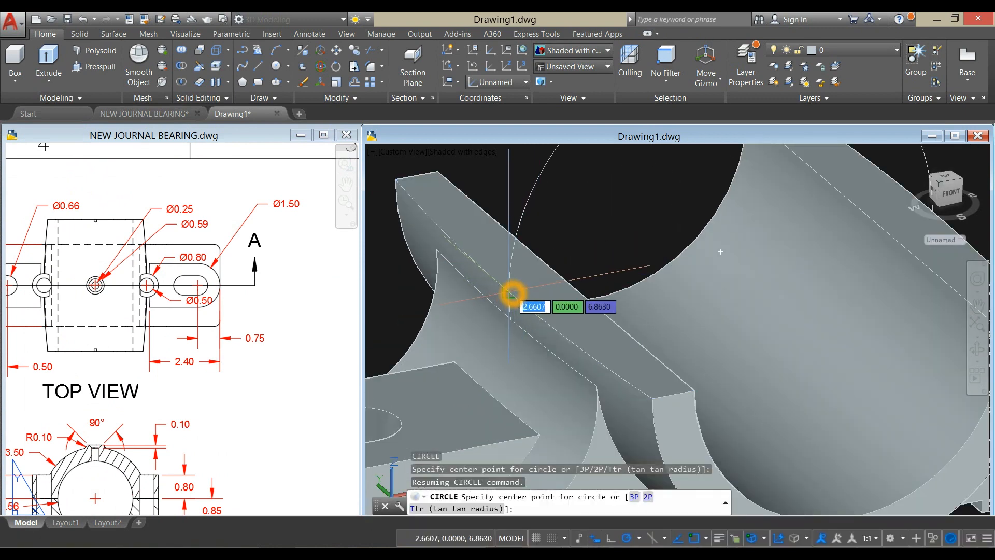
left_click(509, 291)
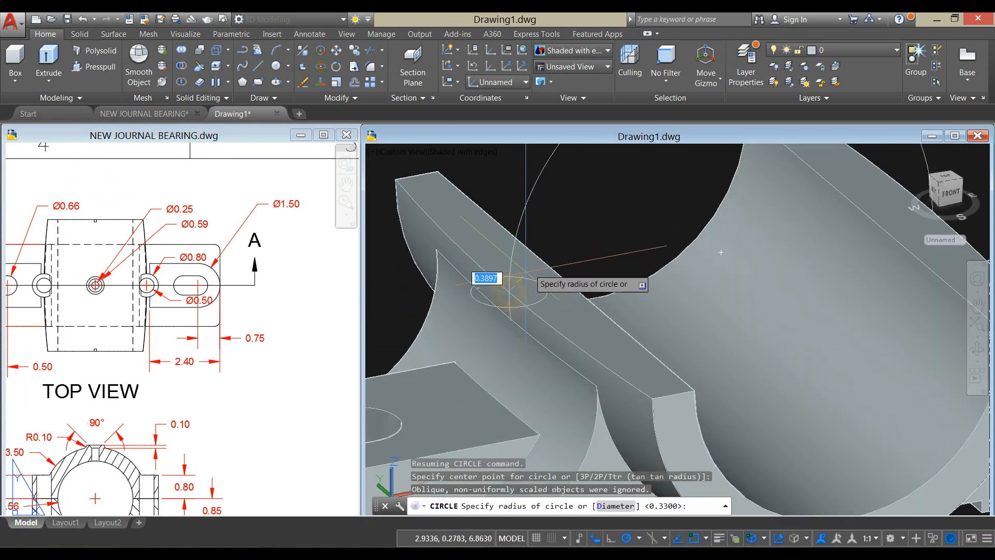
type("d")
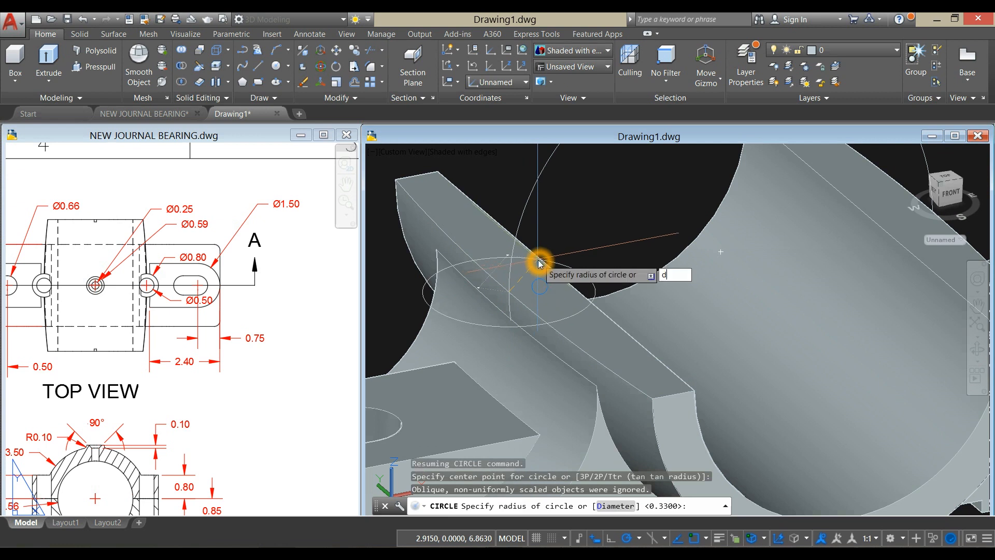
key("Return")
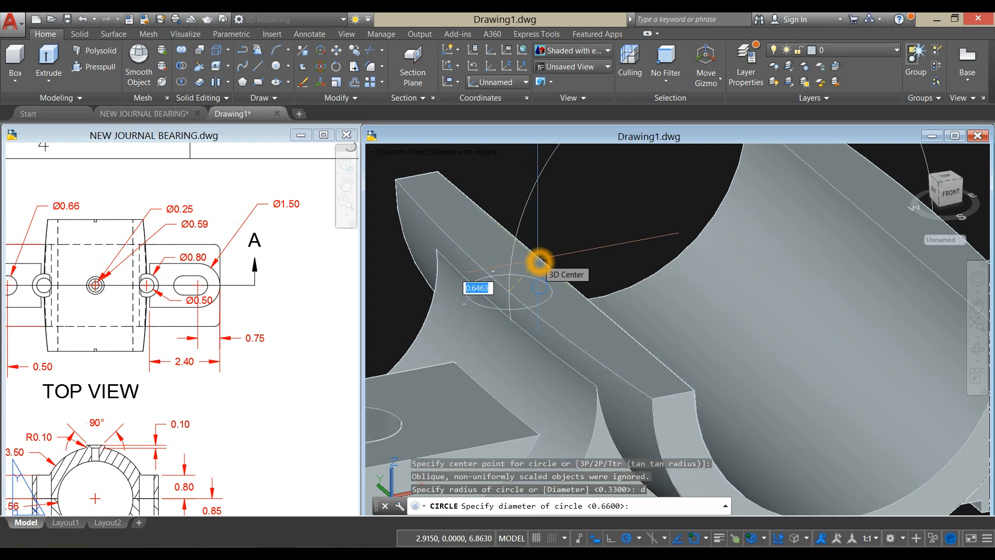
type(".8")
key("Return")
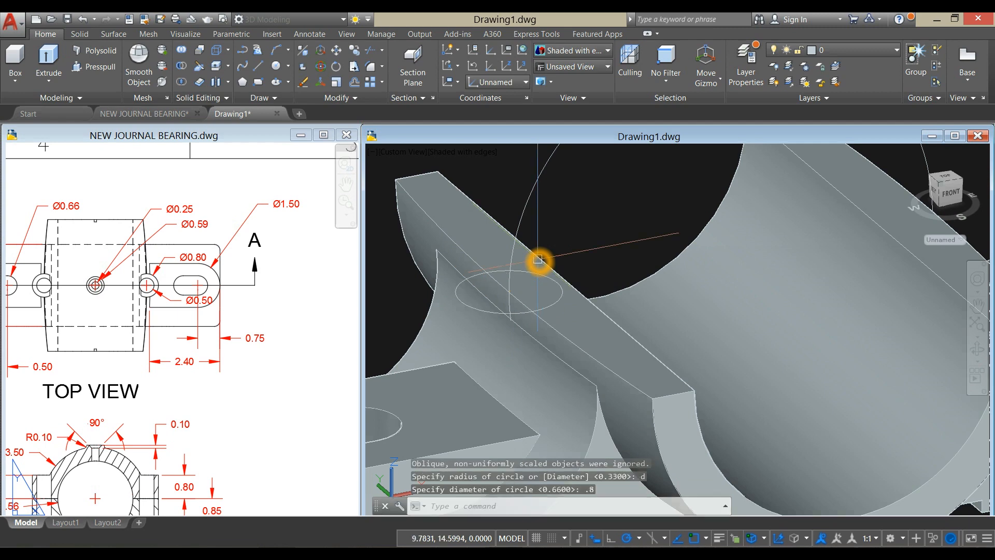
- Draw a concentric 0.5 diameter circle inside the boss circle on the left split face
right_click(556, 227)
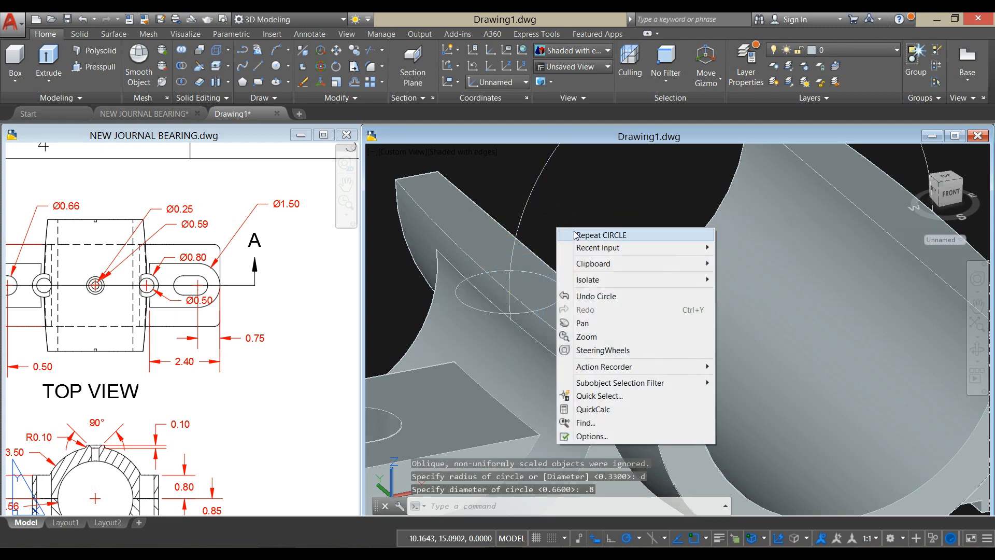
left_click(576, 234)
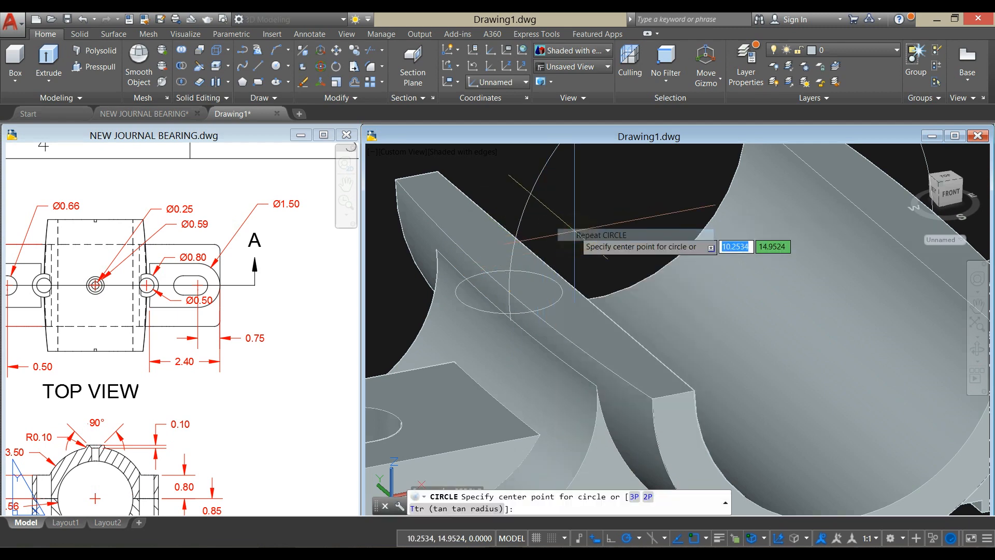
right_click(512, 293, "shift")
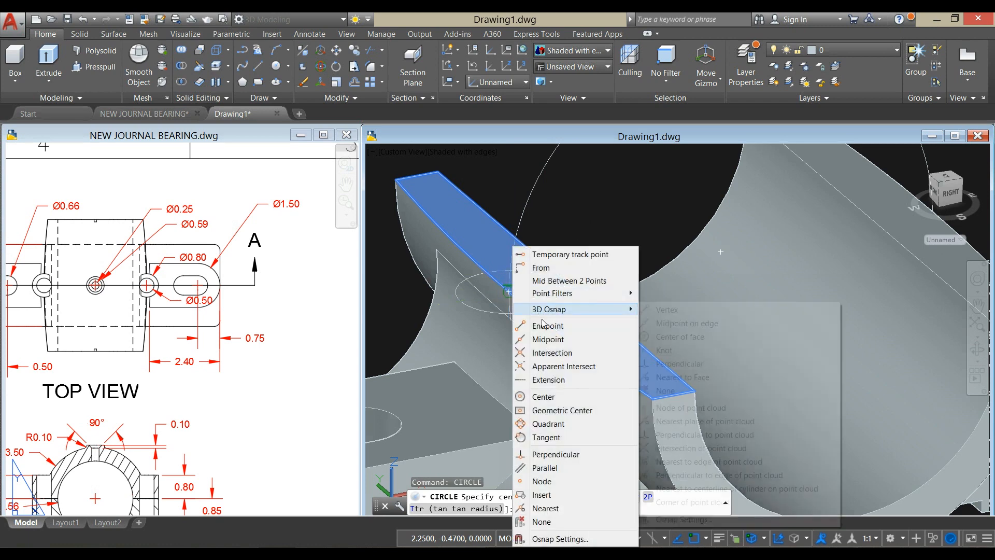
left_click(544, 397)
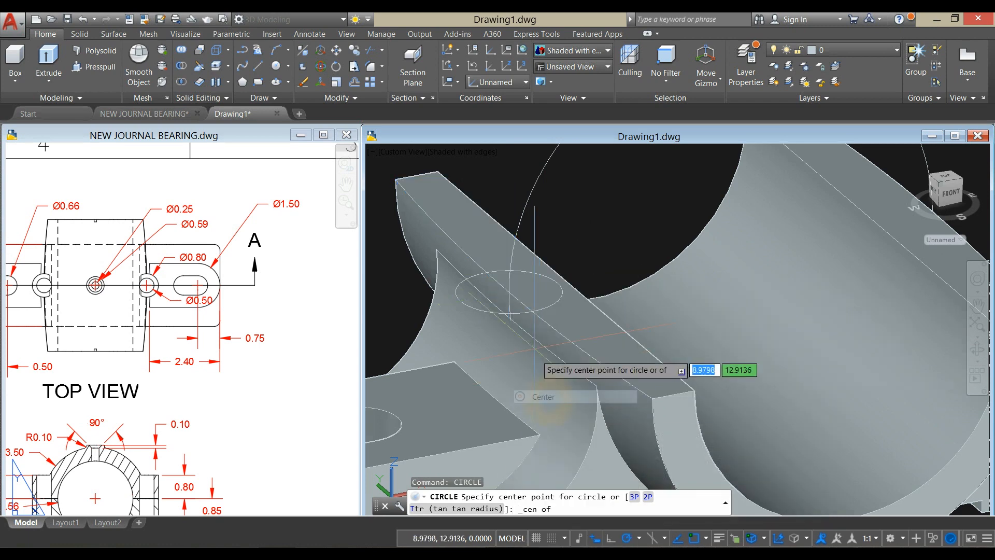
left_click(508, 291)
type("d")
key("Return")
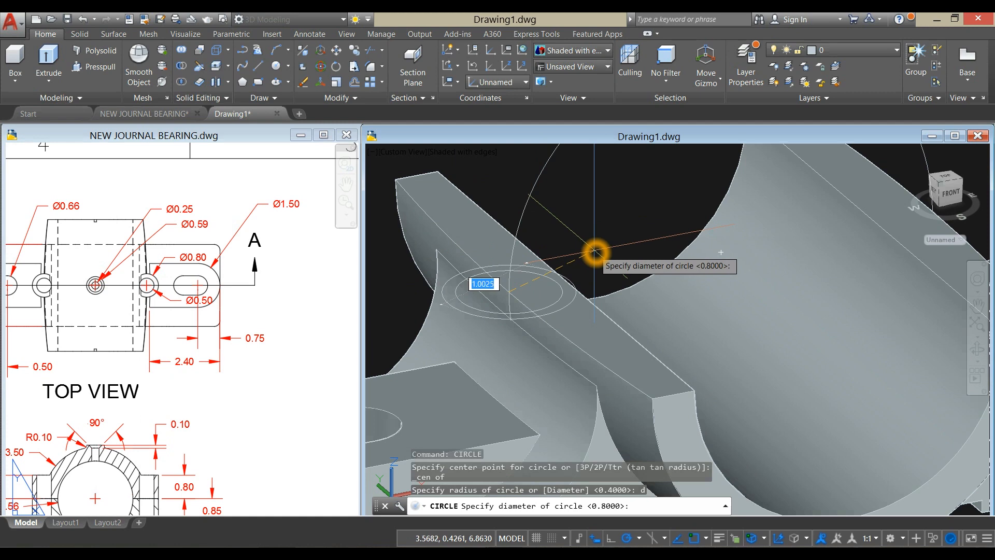
type(".5")
key("Return")
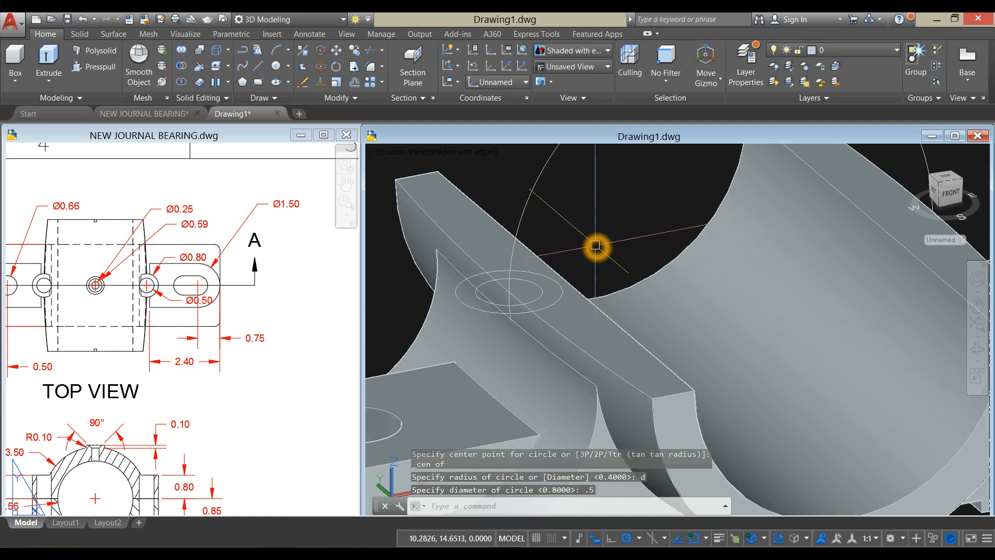
- Examine the bolt boss's depth dimension below the split face in the reference drawing's Section A-A
scroll(594, 248, "down", 5)
left_click(208, 387)
scroll(207, 386, "down", 2)
mouse_move(208, 387)
middle_mouse_down()
mouse_move(47, 329)
mouse_move(160, 337)
mouse_move(231, 288)
mouse_move(267, 279)
mouse_move(232, 285)
middle_mouse_up()
left_click(594, 265)
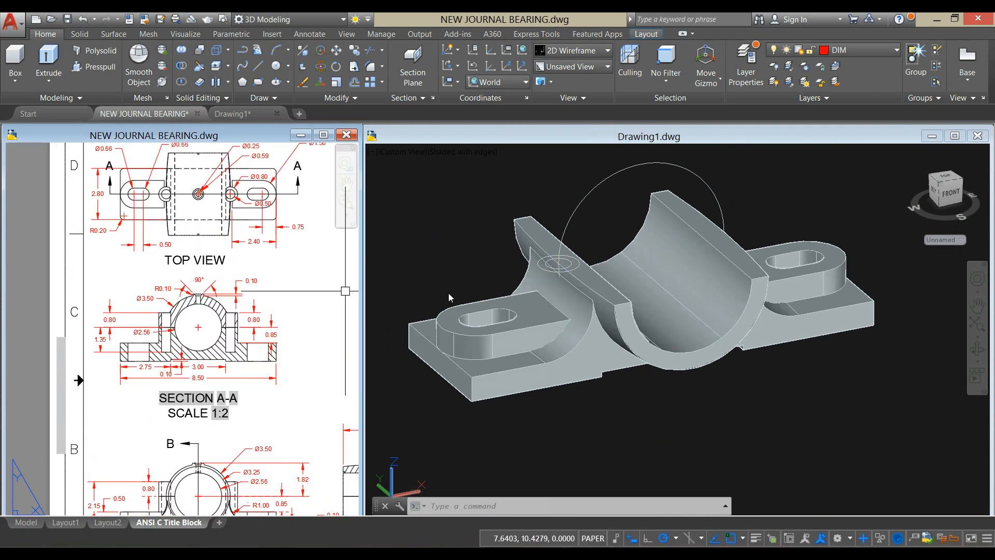
middle_click_drag(222, 378, 244, 308)
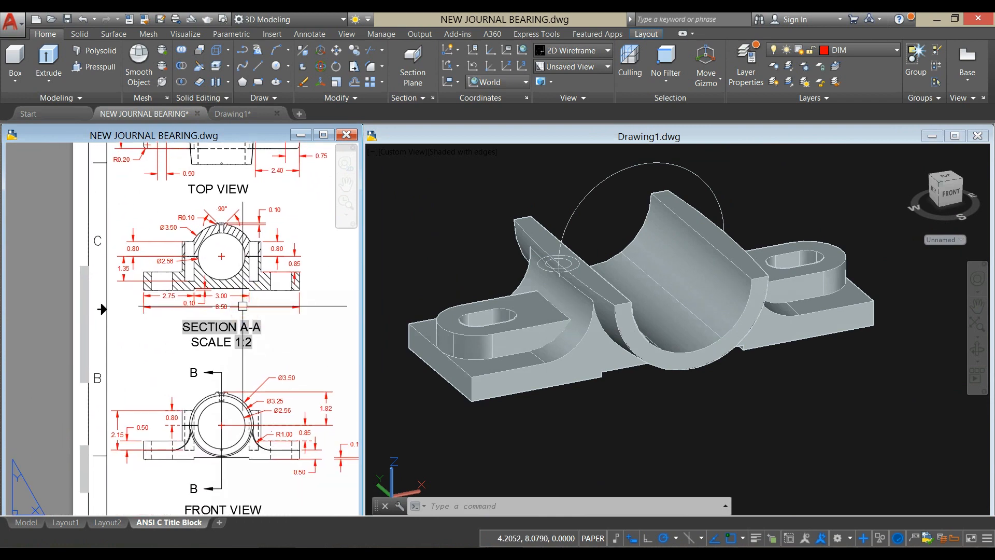
left_click(244, 307)
left_click(190, 291)
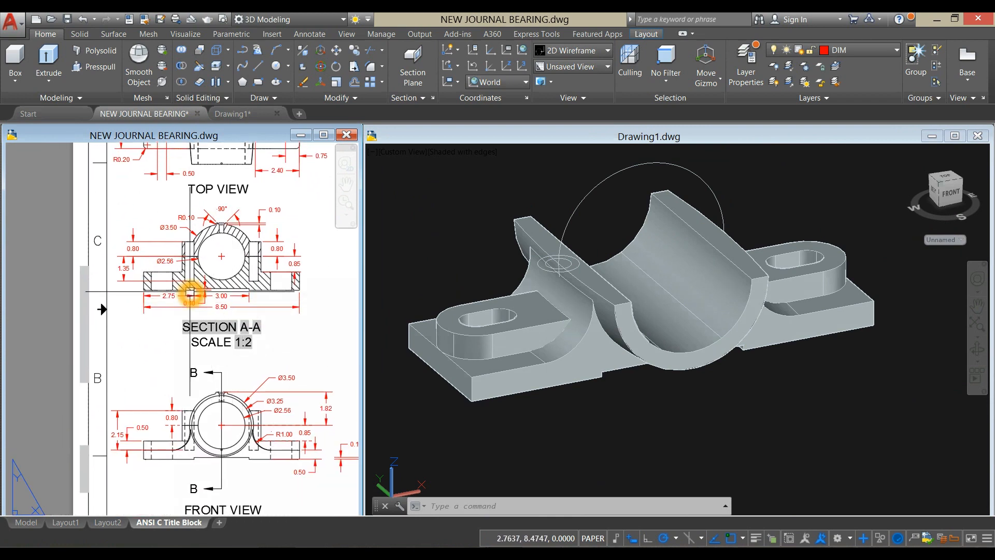
scroll(128, 289, "up", 3)
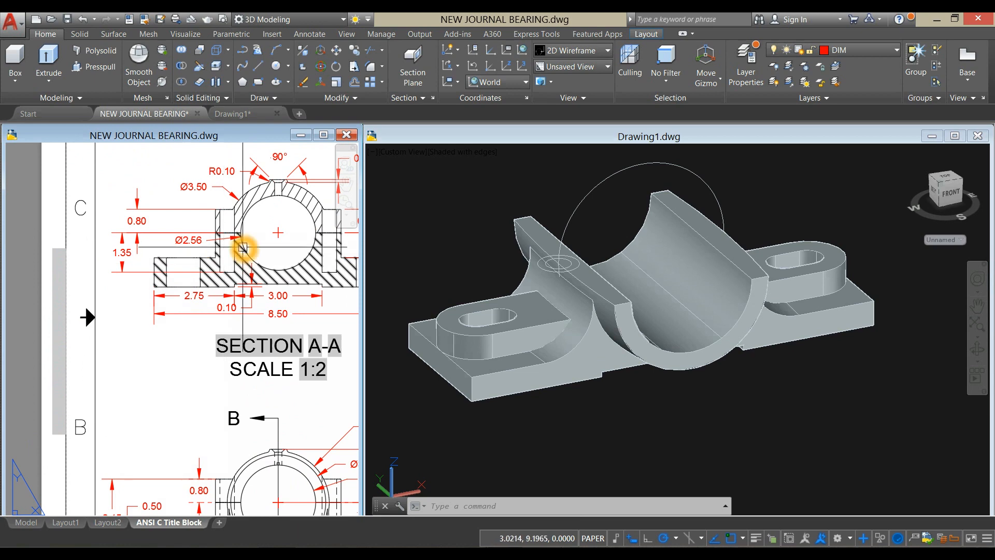
left_click(233, 234)
left_click(227, 270)
- Extrude the two concentric boss circles on the base's left split face 1.35 downward as solids
left_click(497, 220)
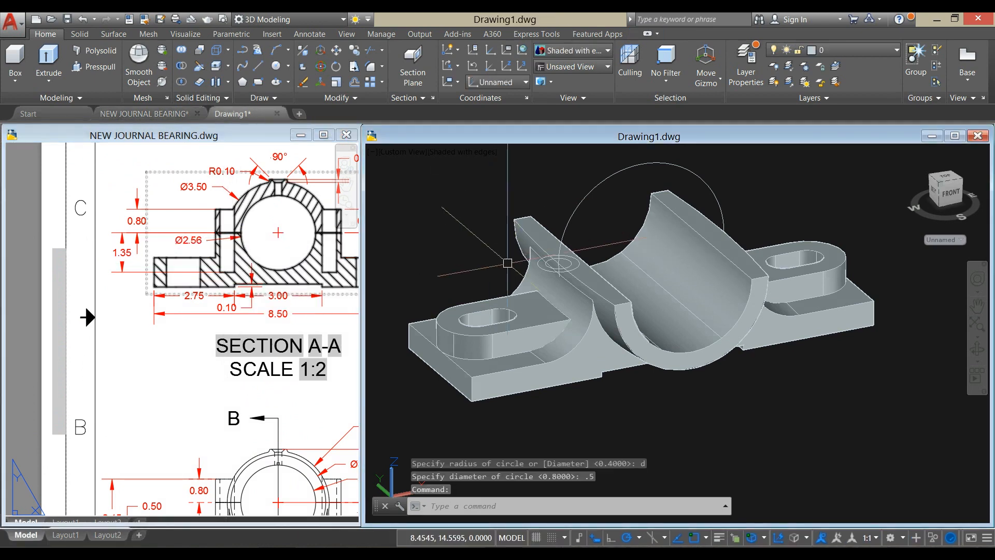
scroll(544, 267, "up", 5)
left_click(545, 261)
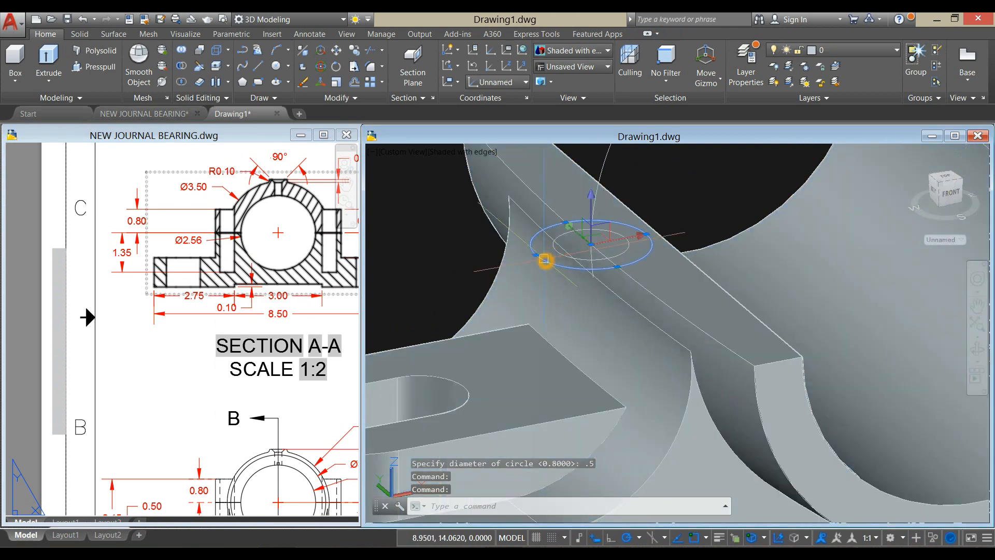
left_click(558, 255)
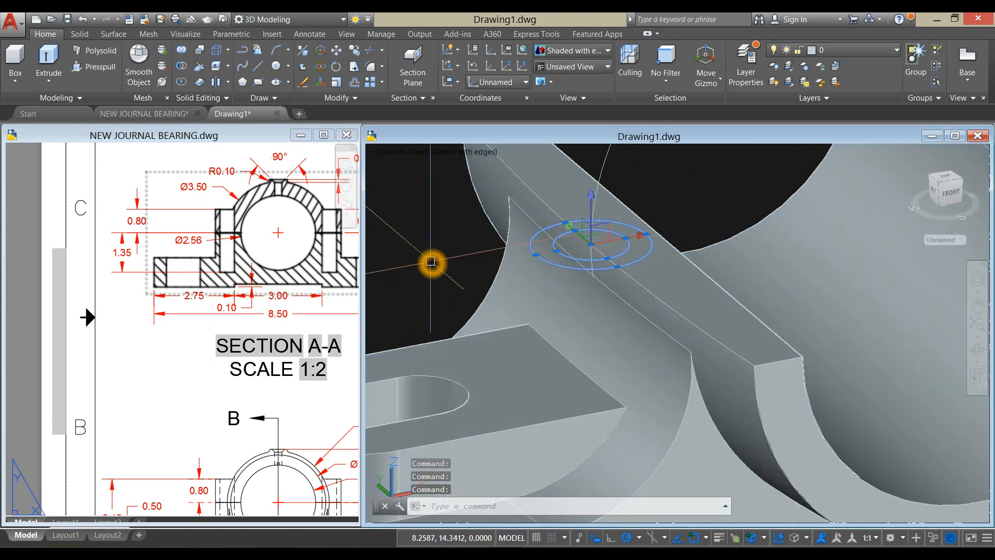
scroll(430, 261, "down", 5)
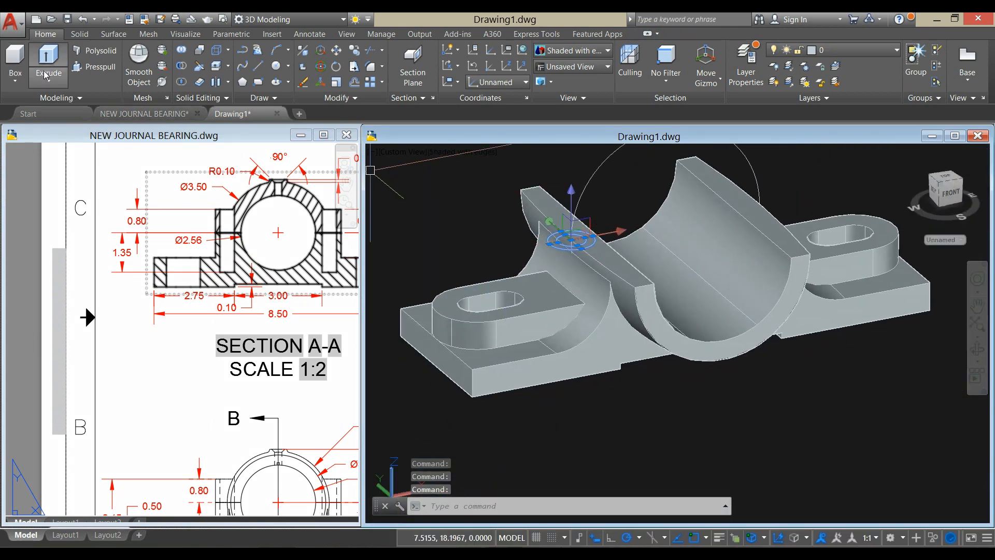
left_click(48, 59)
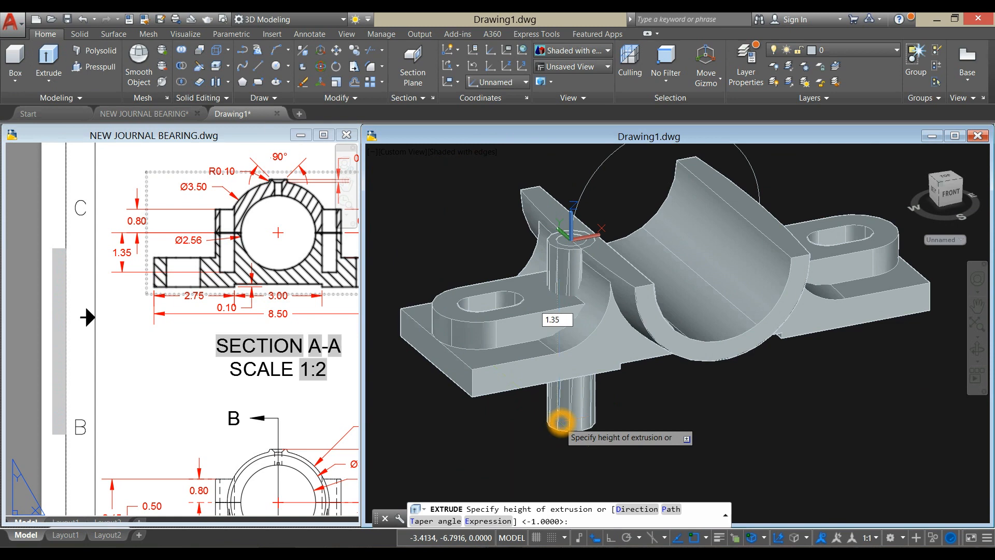
key("Return")
middle_click_drag(602, 370, 544, 380, "shift")
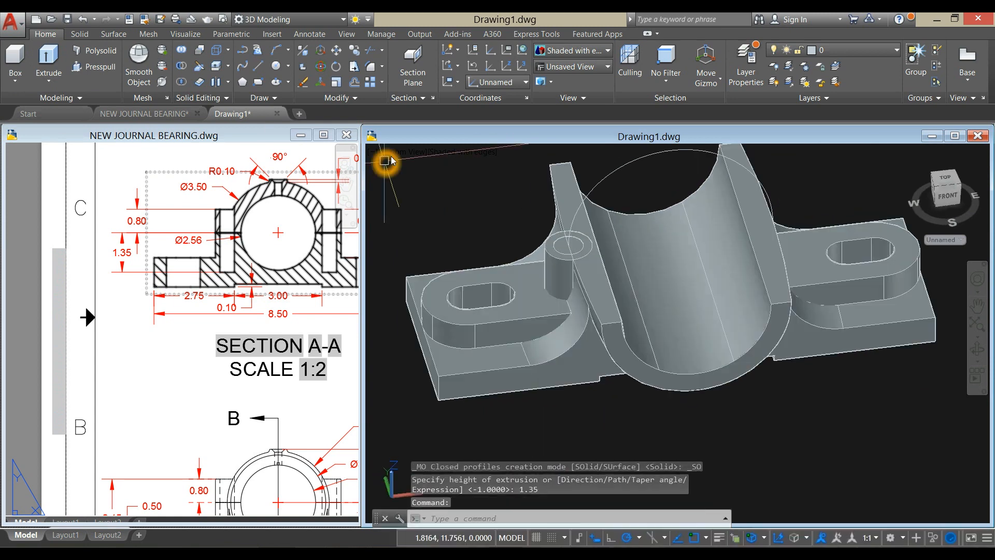
- Mirror both boss cylinders in the Top view across the bore's vertical centre line, keeping the source objects
left_click(406, 152)
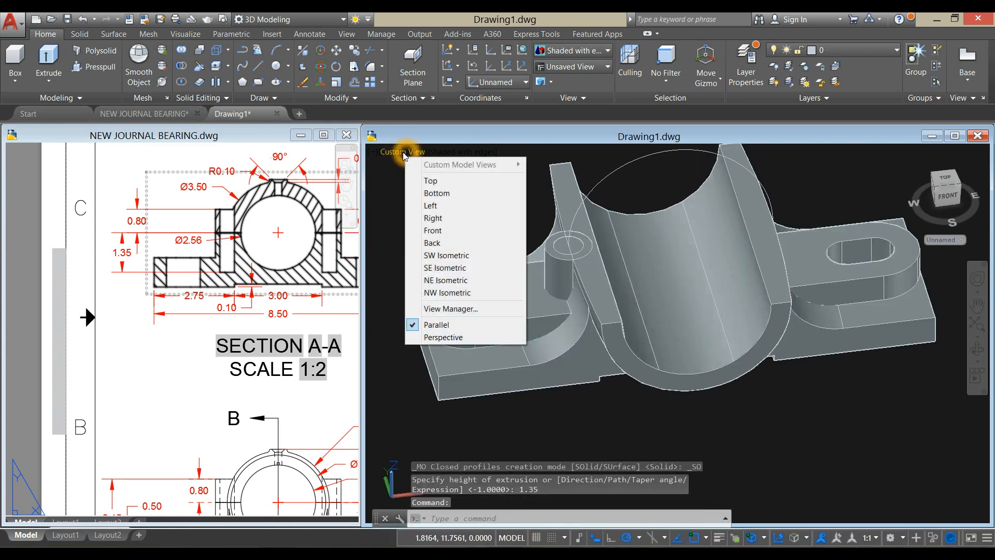
left_click(429, 180)
middle_click_drag(522, 195, 593, 176)
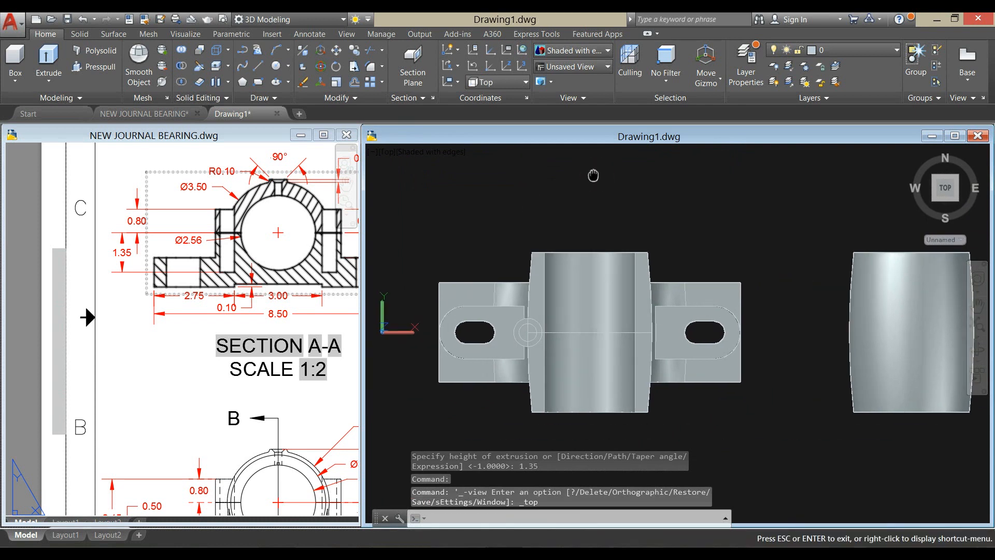
key("Escape")
type("mi")
key("Return")
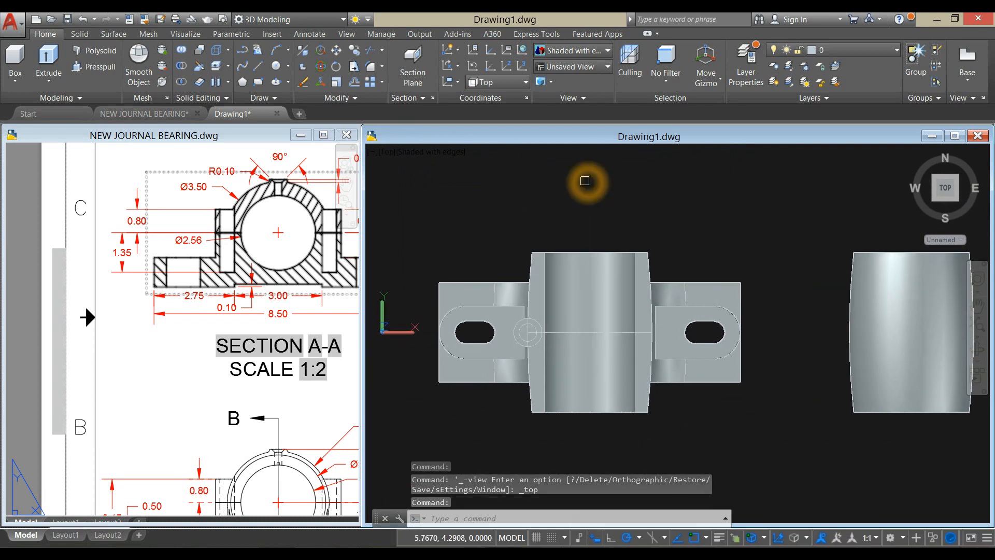
scroll(484, 324, "up", 5)
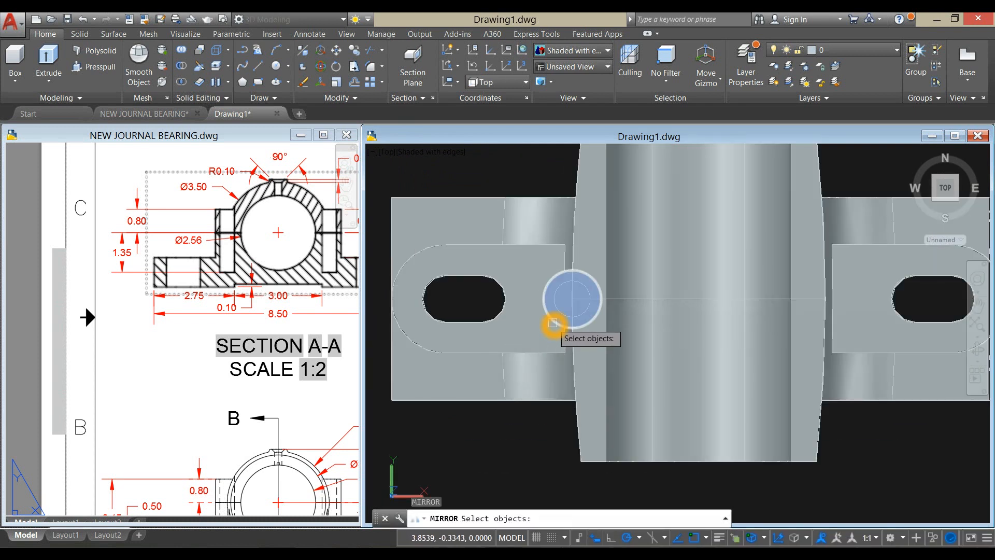
left_click(553, 322)
left_click(563, 300)
scroll(561, 300, "down", 5)
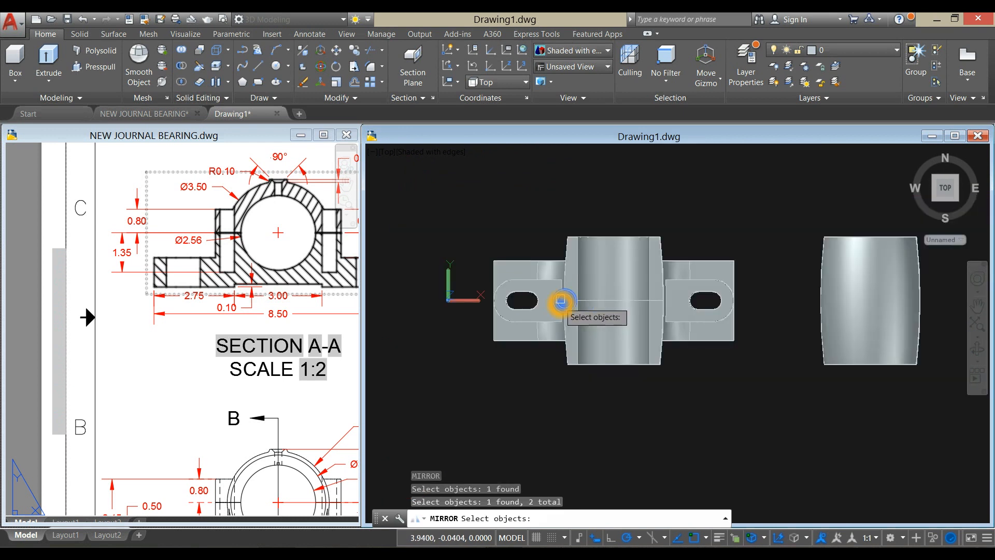
key("Return")
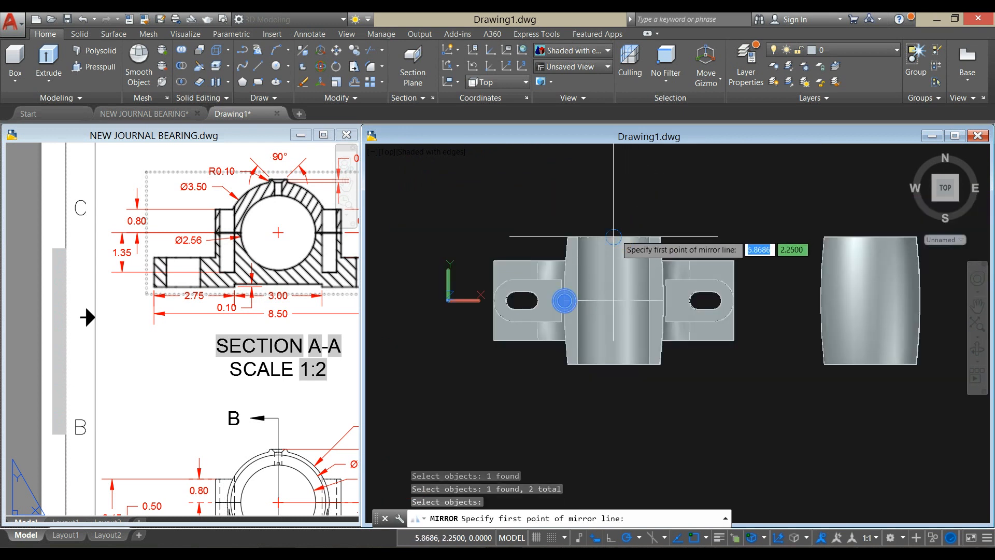
left_click(615, 236)
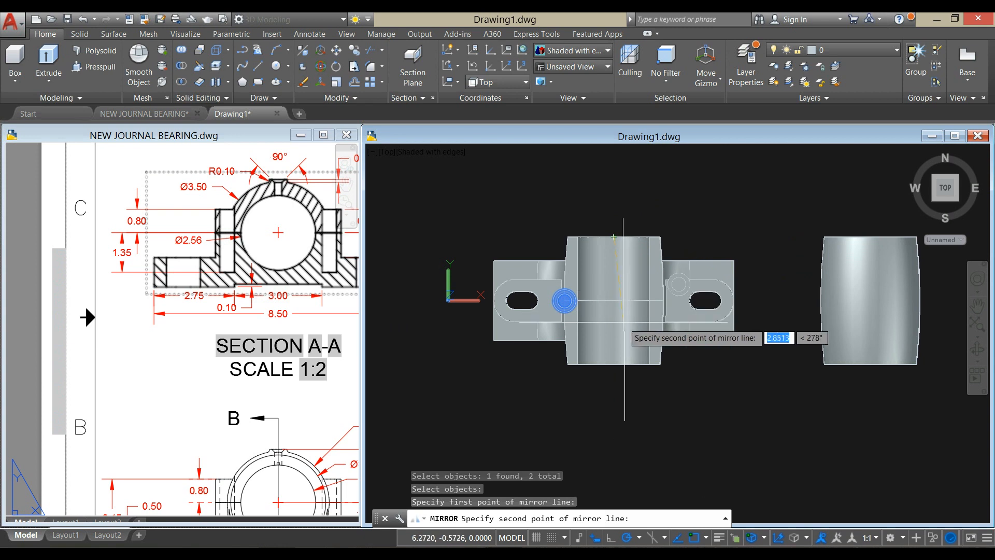
left_click(618, 387)
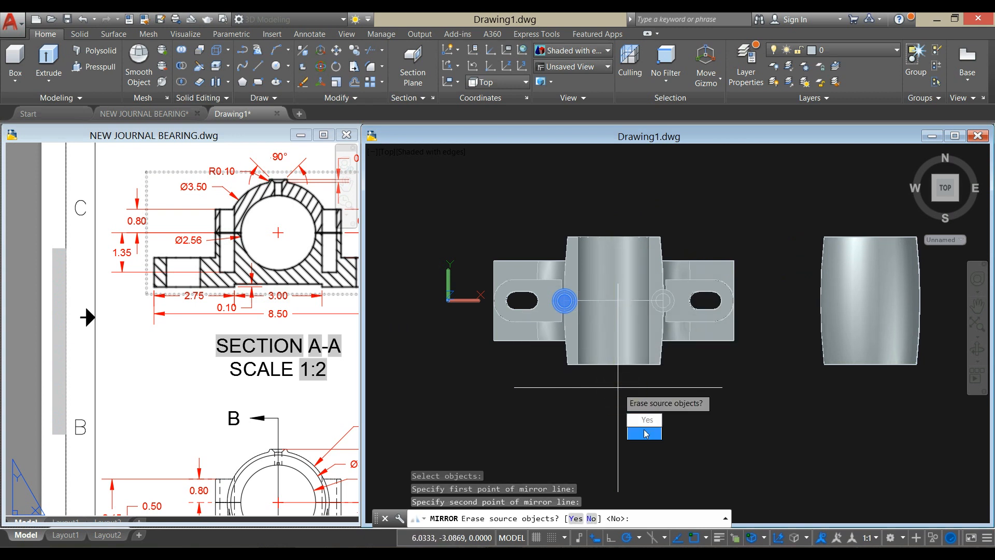
left_click(646, 433)
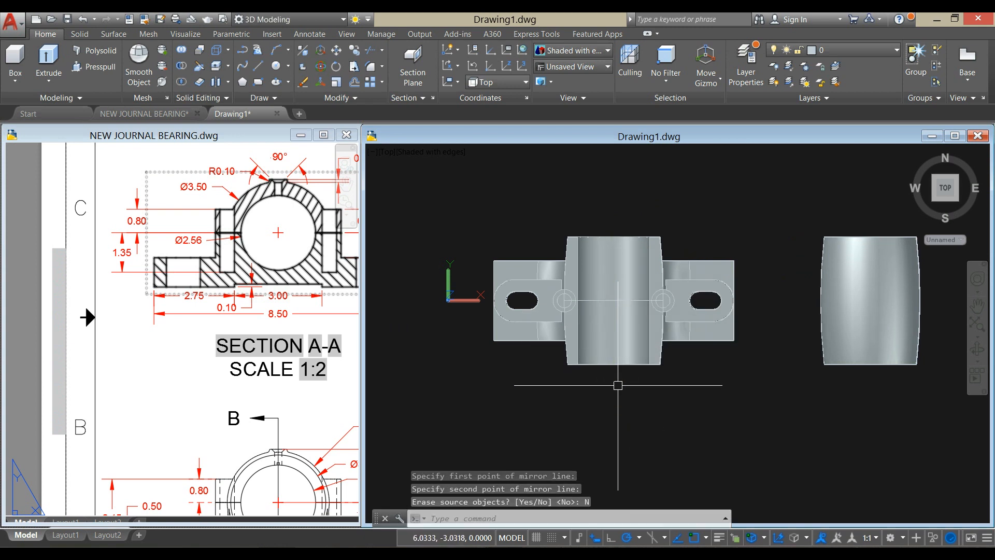
- Union the lower bearing half with the outer boss cylinders on both sides of the bore
middle_click_drag(606, 377, 615, 270, "shift")
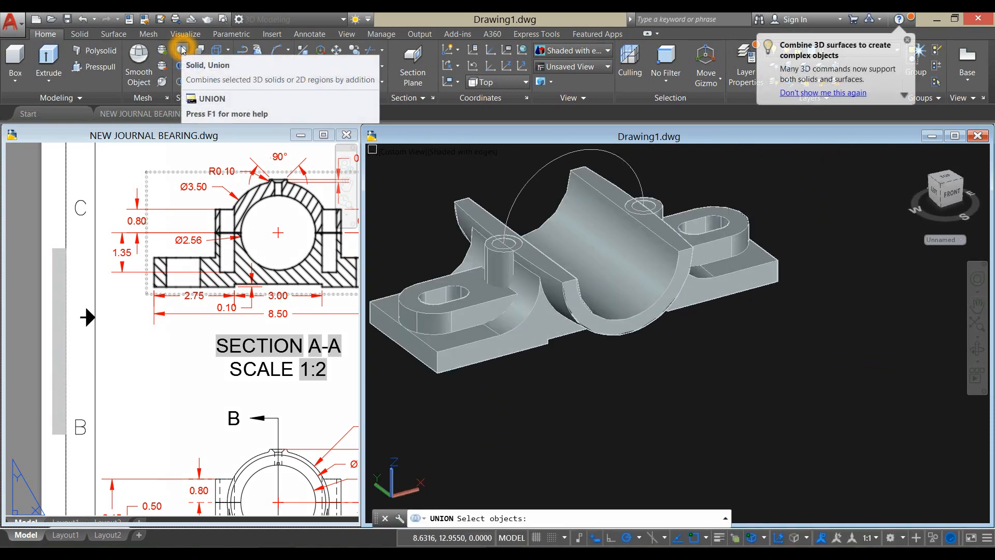
left_click(477, 202)
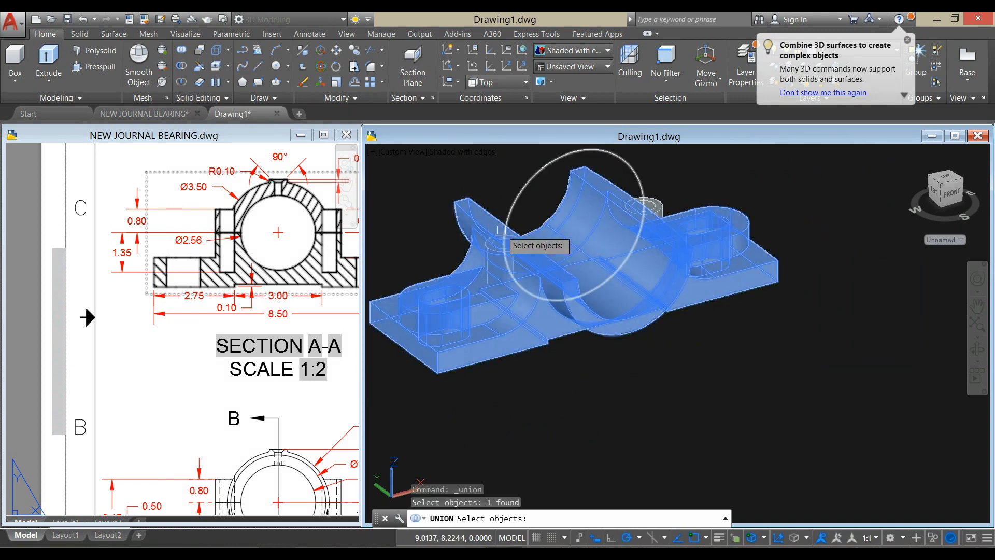
scroll(499, 212, "up", 5)
left_click(578, 278)
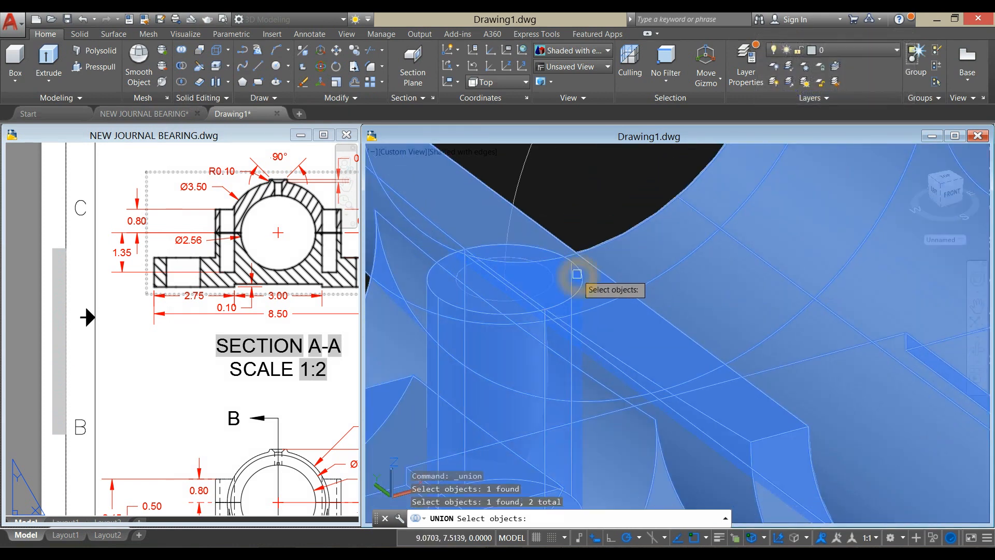
scroll(582, 285, "down", 5)
scroll(831, 216, "up", 2)
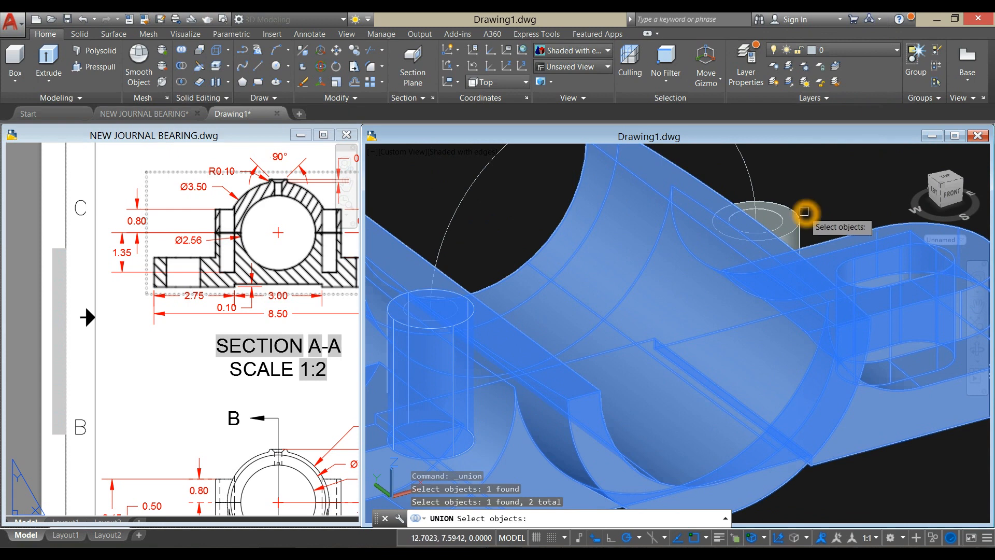
left_click(800, 217)
key("Return")
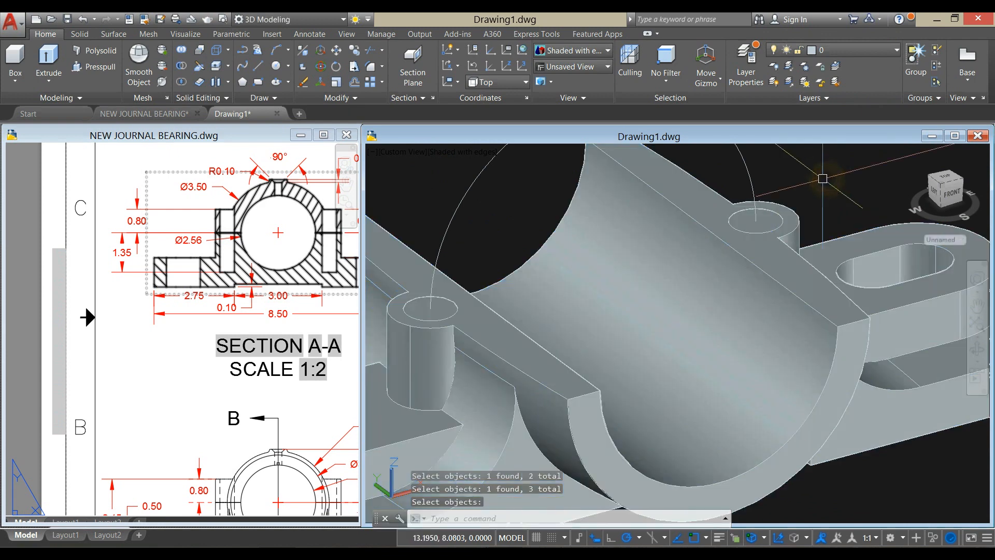
- Subtract the two inner boss cylinders from the lower bearing half to form the bolt holes
scroll(824, 178, "down", 3)
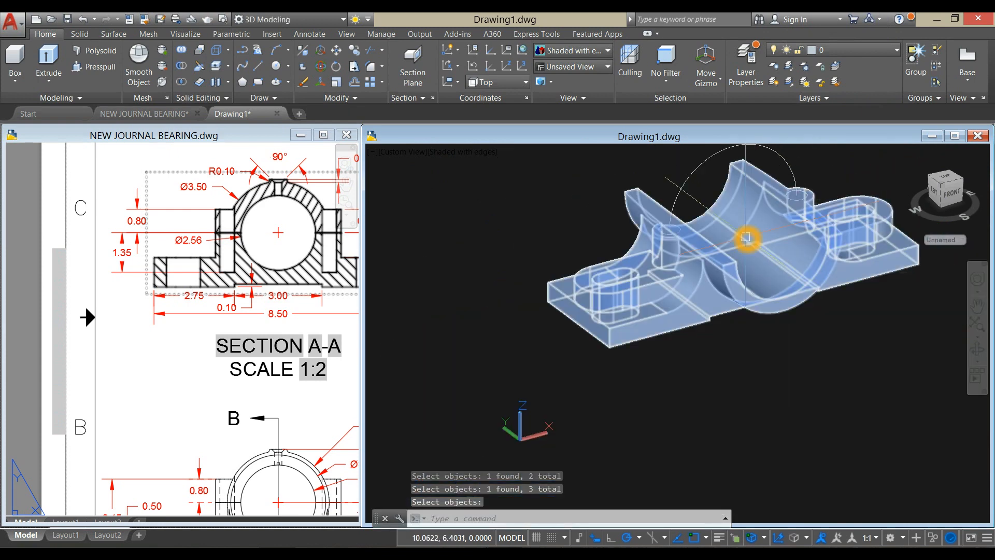
left_click(182, 67)
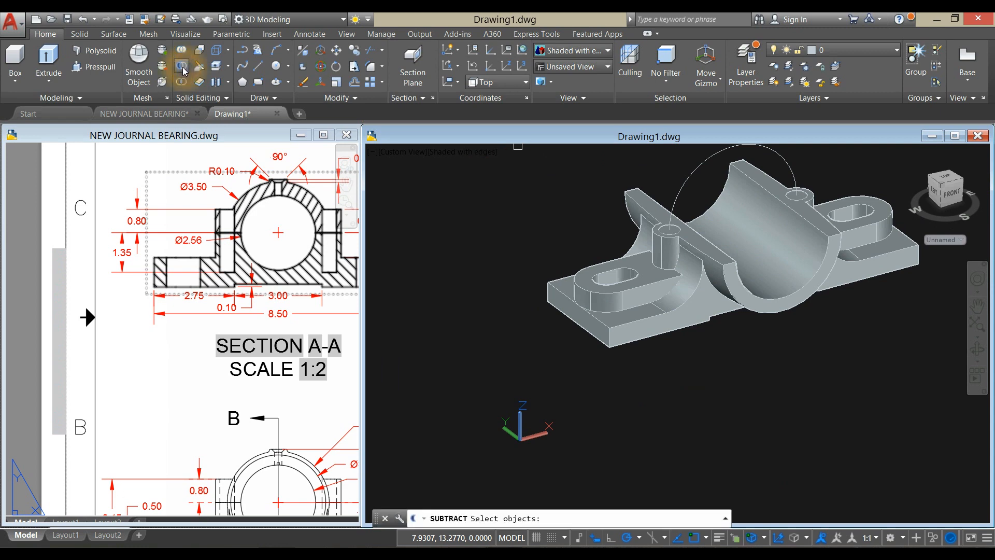
scroll(702, 250, "up", 3)
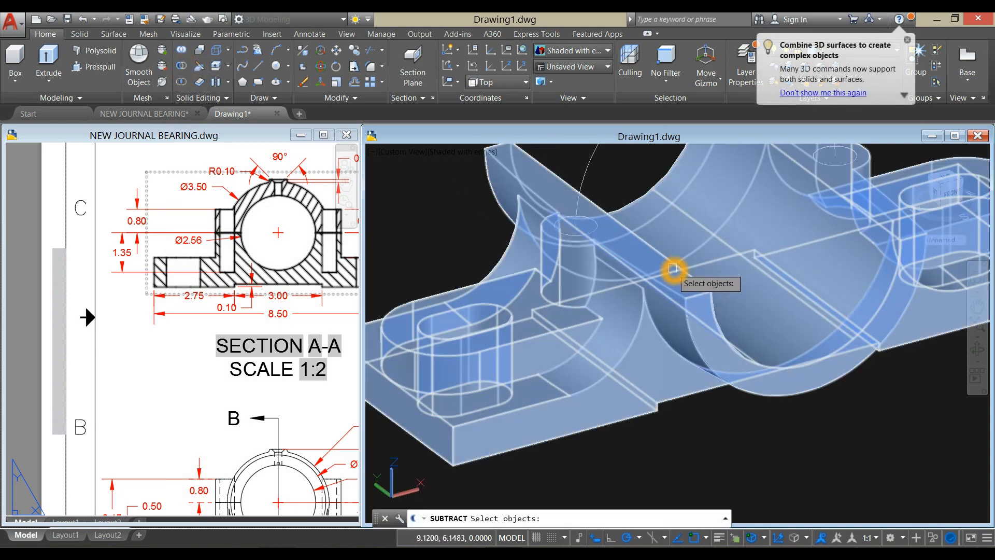
scroll(673, 268, "down", 2)
left_click(673, 269)
scroll(672, 268, "down", 3)
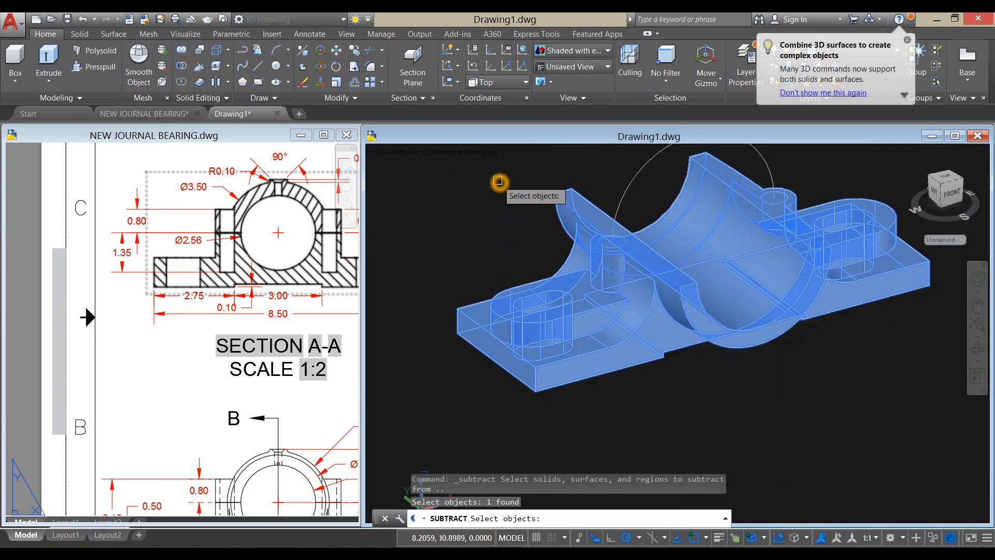
key("Return")
scroll(642, 244, "up", 5)
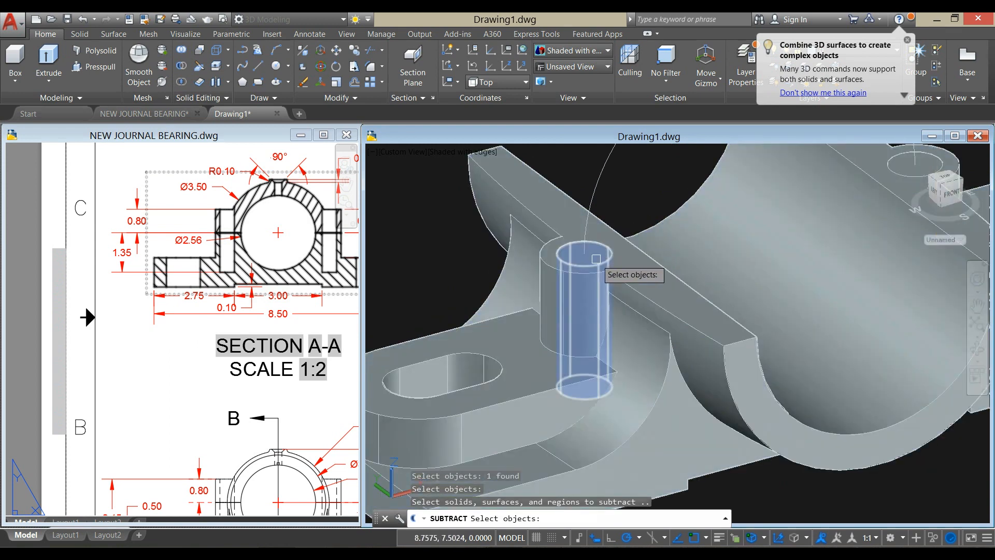
left_click(601, 259)
scroll(606, 259, "down", 4)
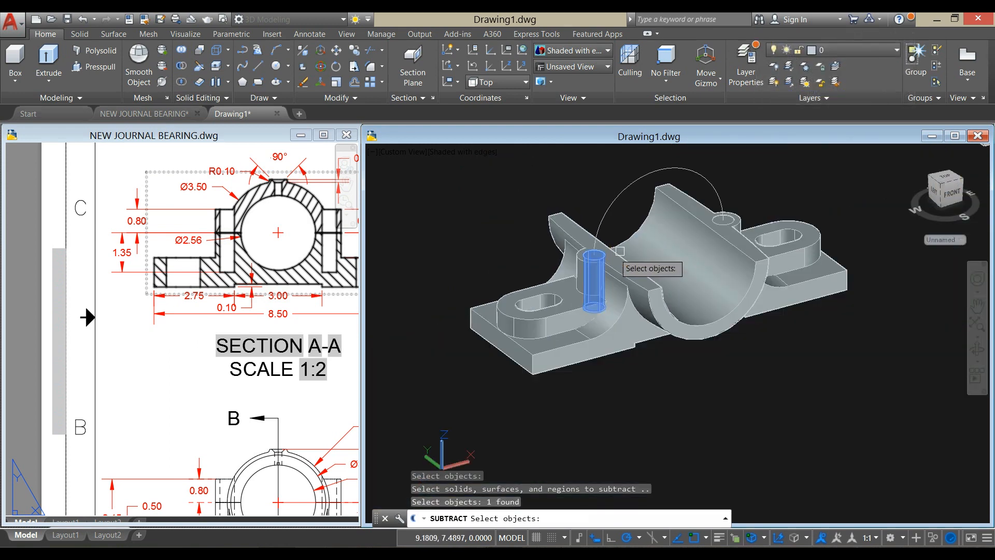
scroll(700, 217, "up", 5)
left_click(707, 213)
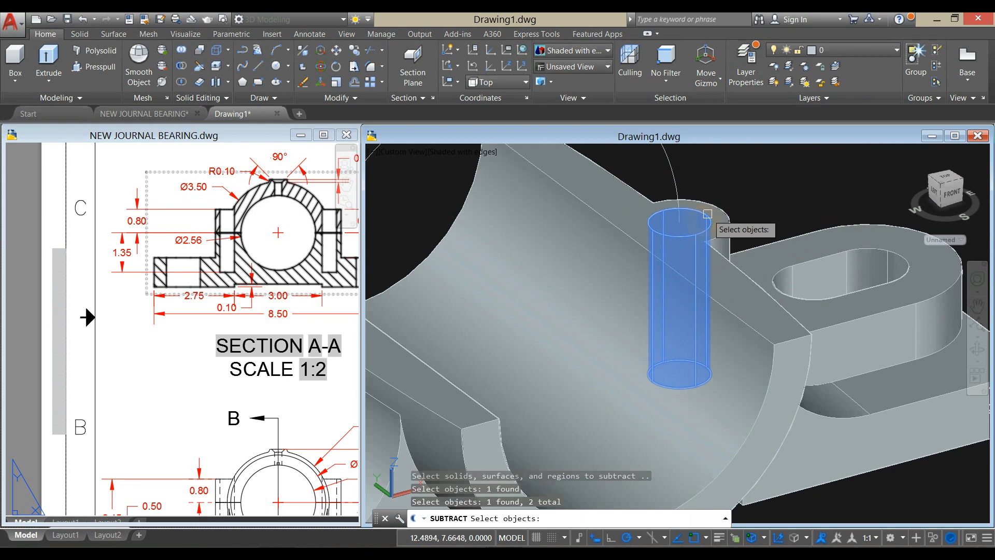
scroll(708, 213, "down", 5)
right_click(724, 183)
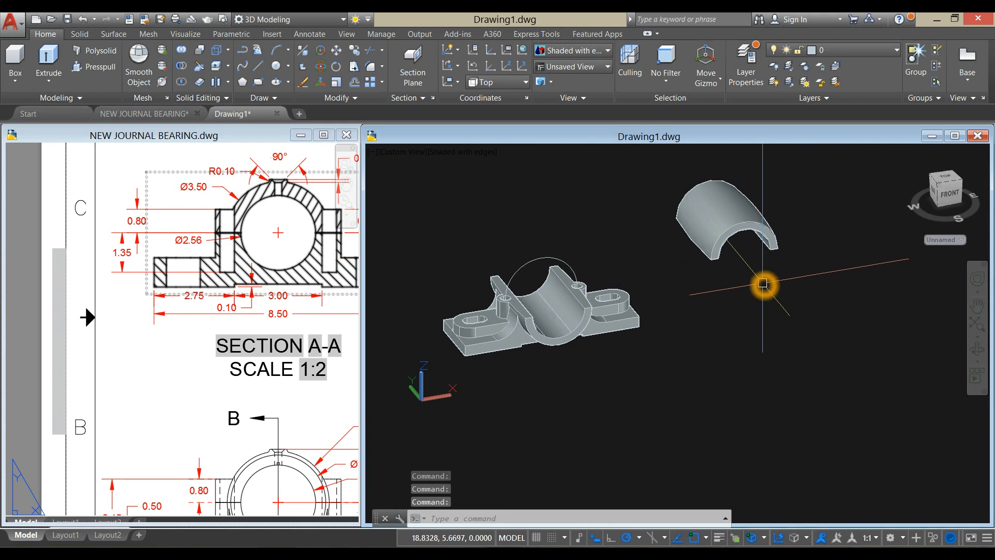
- Examine the upper half's bolt bosses and top oil hole in the reference drawing's shaded isometric view
middle_click_drag(763, 283, 678, 193, "shift")
left_click(126, 461)
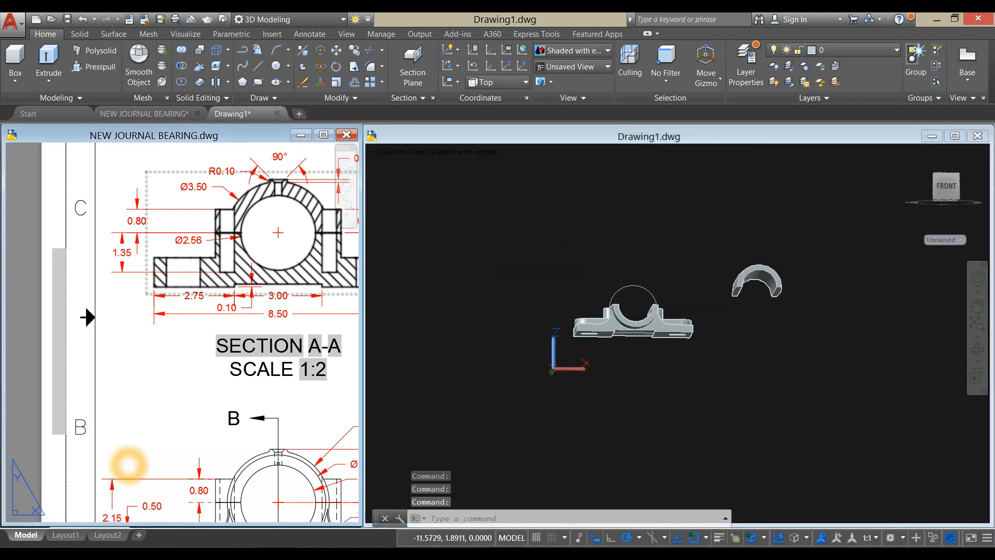
scroll(182, 402, "down", 4)
middle_click_drag(182, 402, 15, 416)
scroll(230, 303, "up", 6)
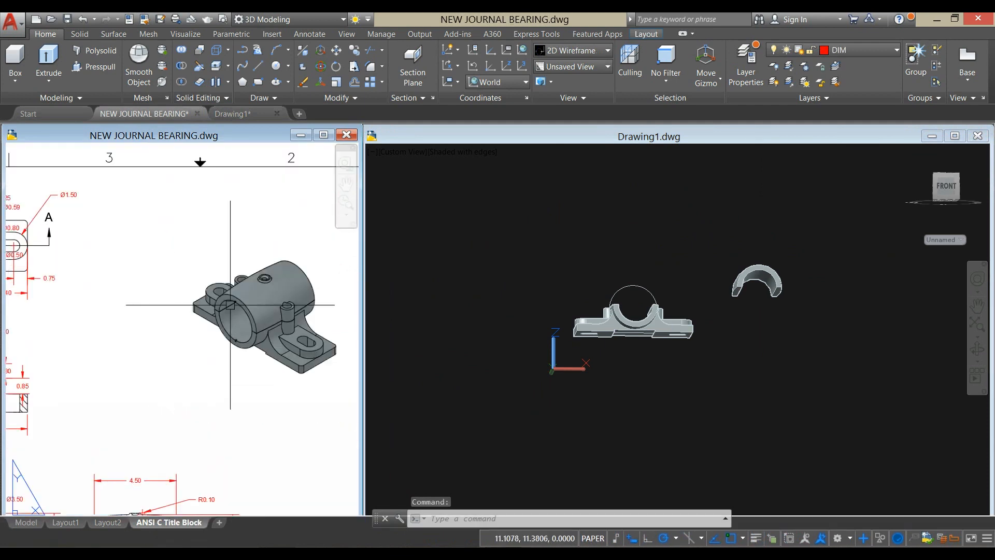
scroll(267, 299, "up", 2)
middle_click_drag(267, 299, 133, 314)
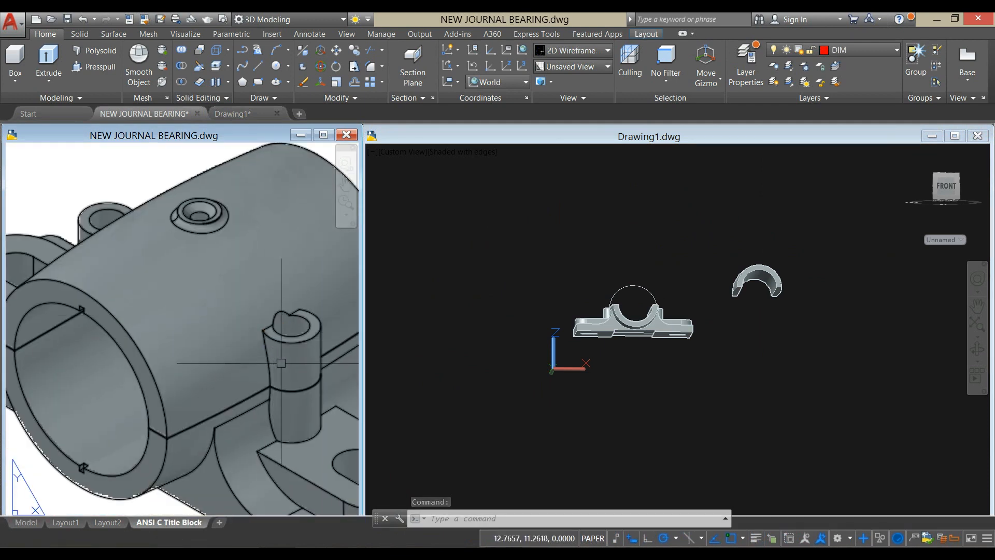
- Draw a 0.8 diameter circle centred at the midpoint of the upper bearing half's lower outer edge on one side
middle_click_drag(725, 332, 751, 349, "shift")
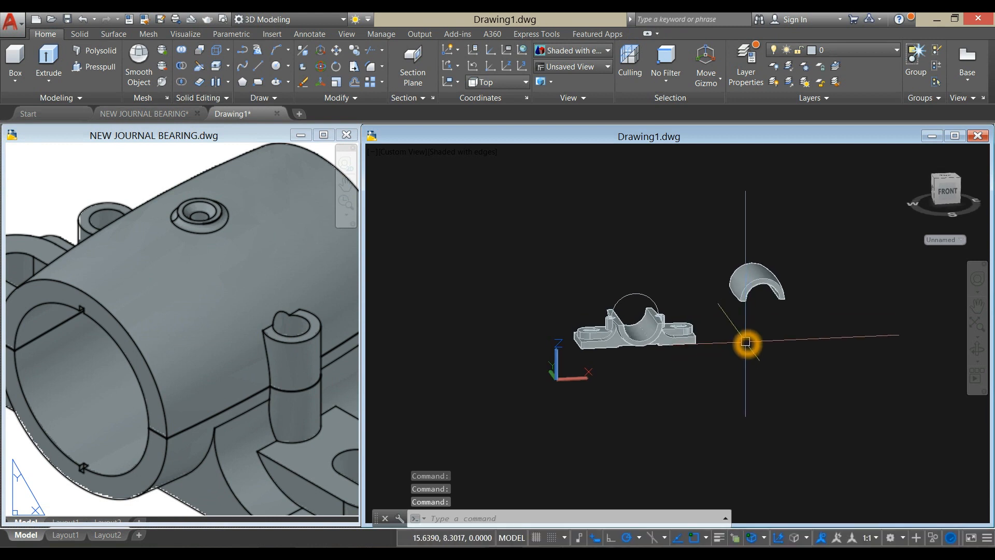
key("Return")
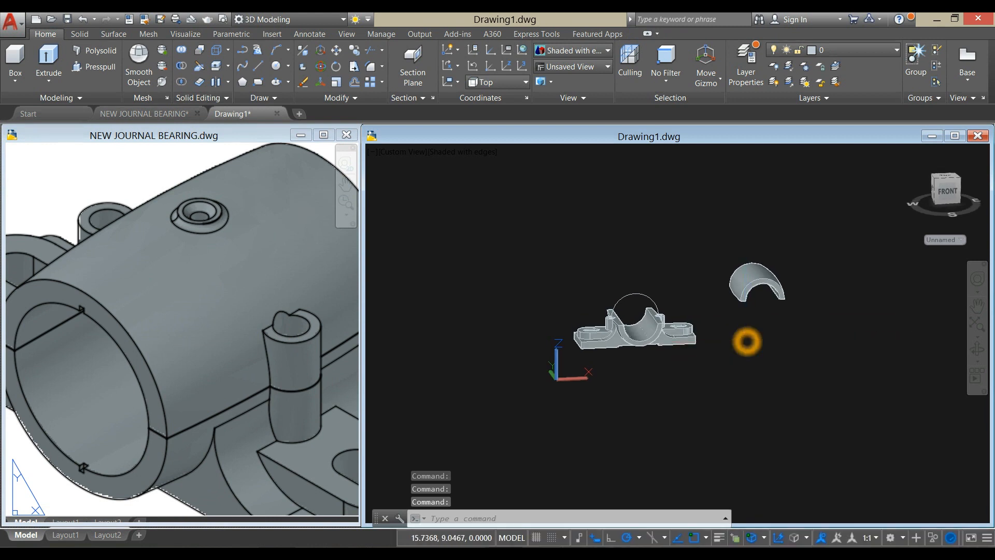
scroll(736, 331, "up", 1)
scroll(733, 303, "up", 2)
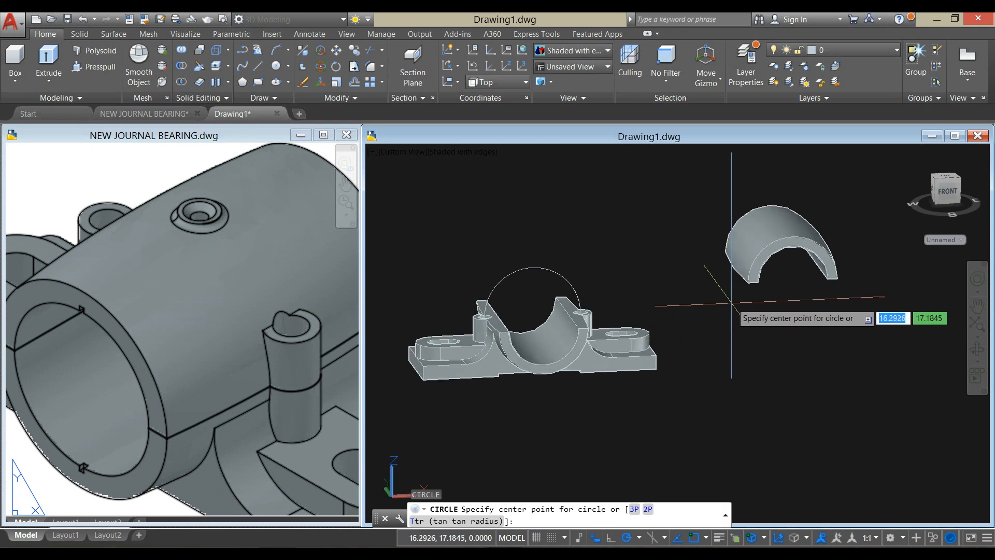
left_click(733, 271)
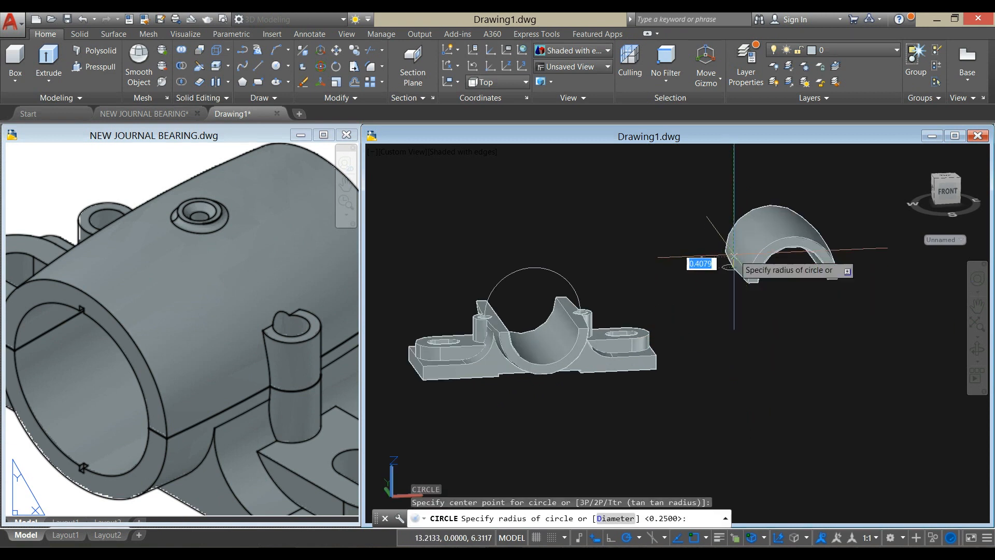
key("Return")
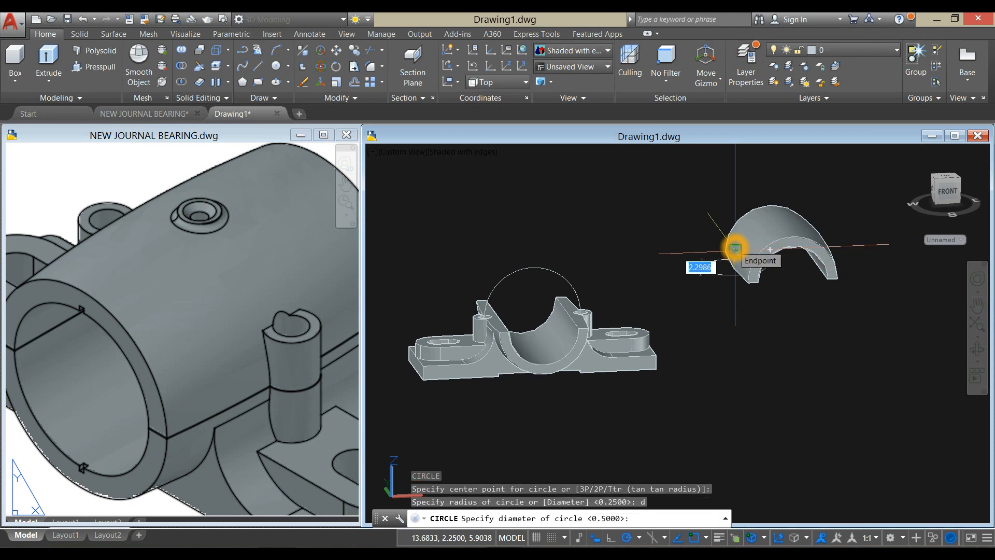
type(".8")
key("Return")
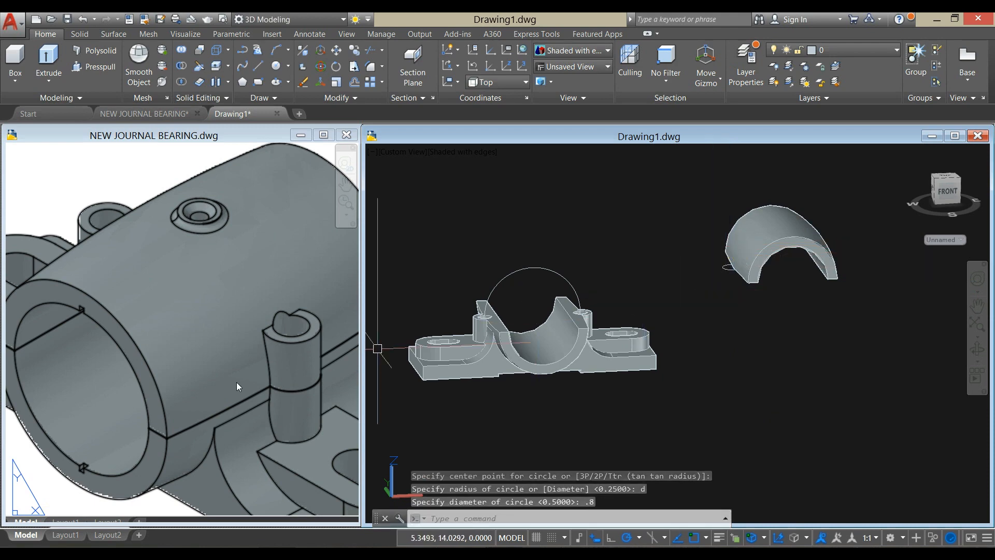
- Draw a concentric 0.5 diameter circle inside the boss circle, following the bolt hole dimension in the reference drawing's top view
left_click(178, 399)
scroll(182, 394, "down", 4)
middle_click_drag(182, 394, 365, 333)
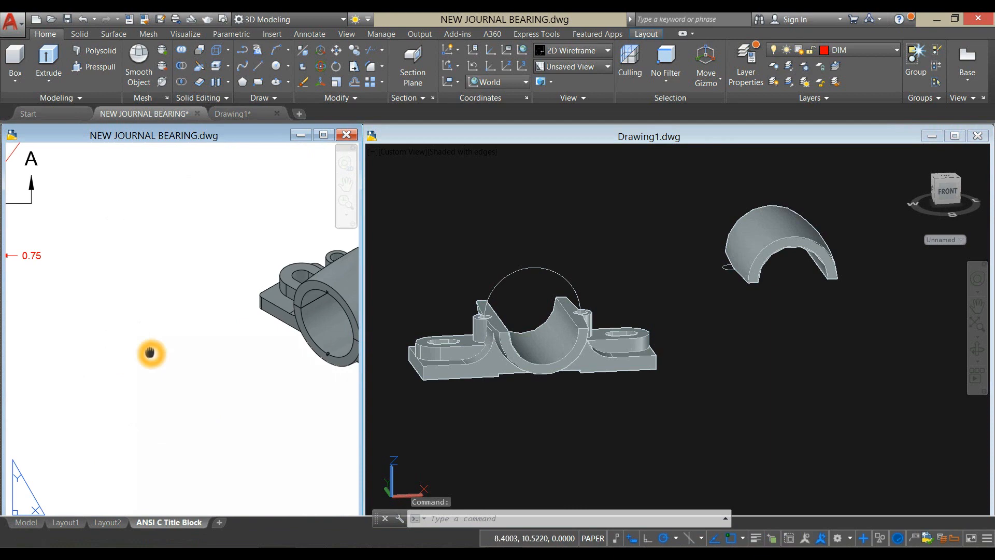
middle_click_drag(151, 353, 295, 389)
middle_click_drag(165, 353, 224, 373)
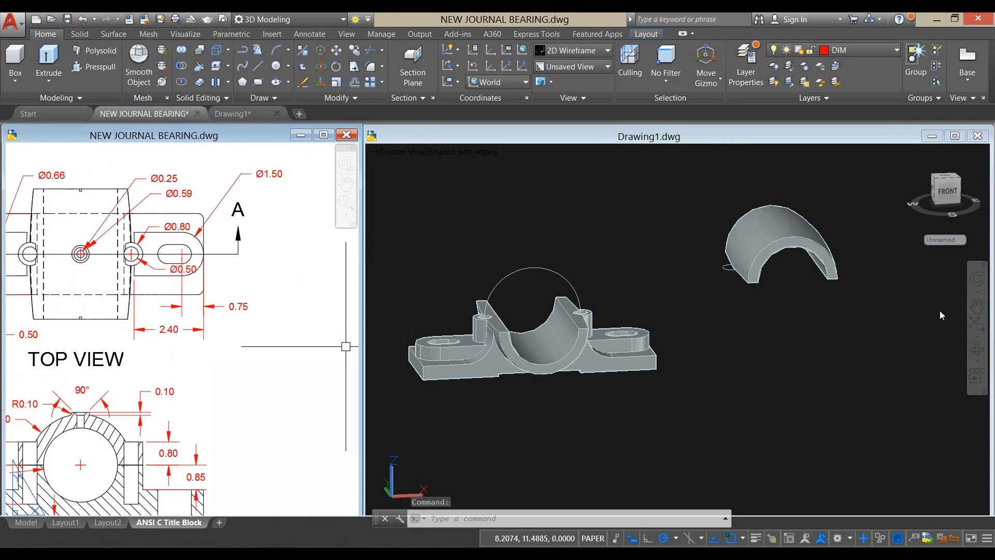
left_click(715, 272)
right_click(694, 254)
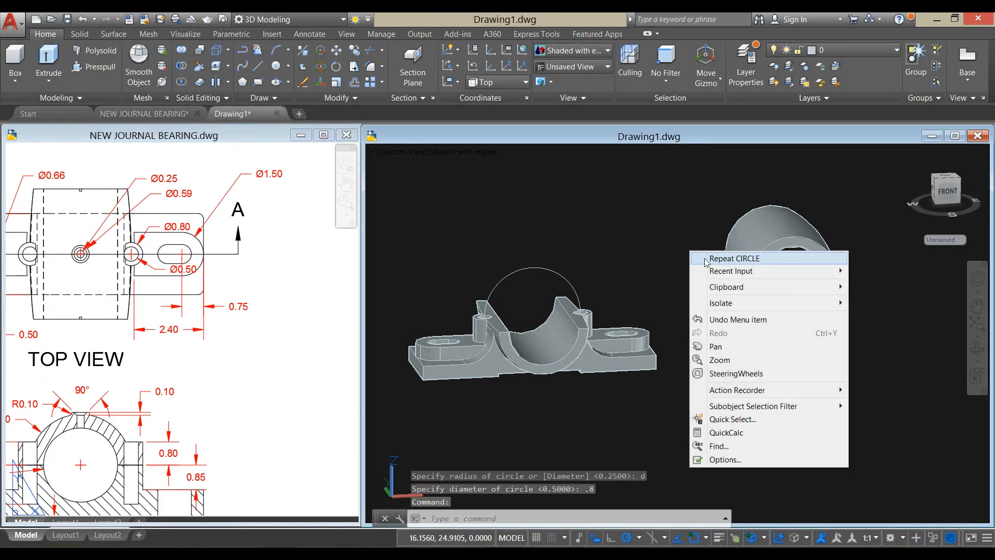
left_click(711, 259)
scroll(709, 267, "up", 5)
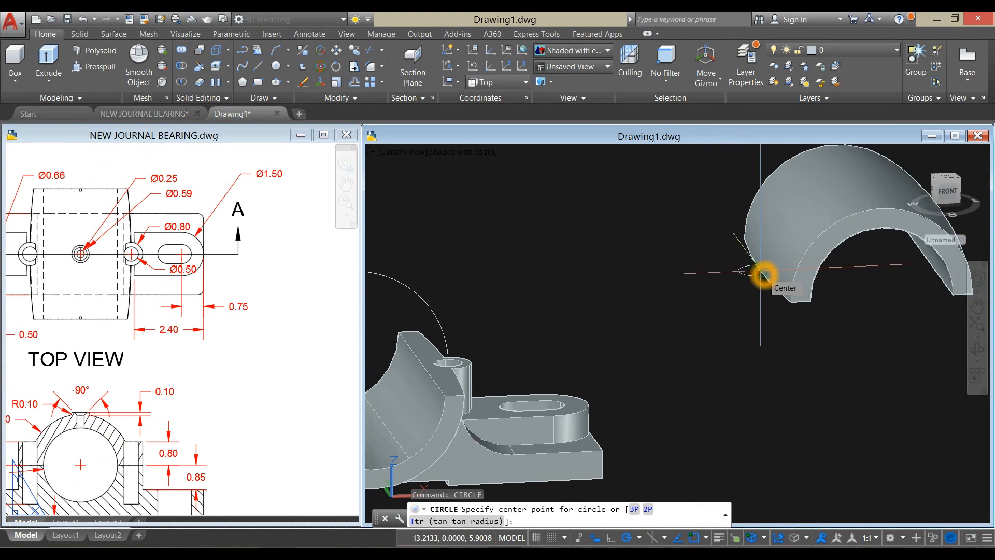
scroll(762, 273, "up", 3)
left_click(761, 274)
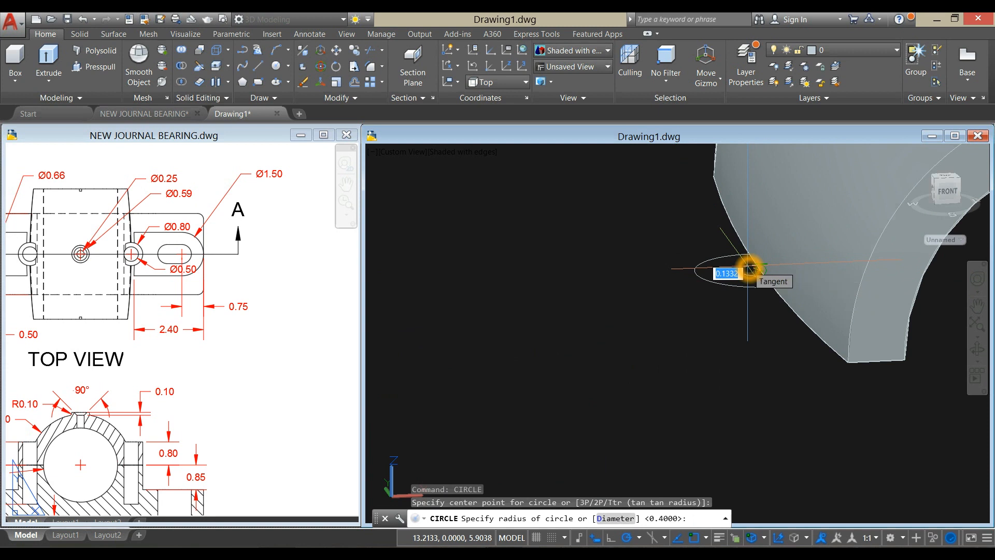
type("d")
key("Return")
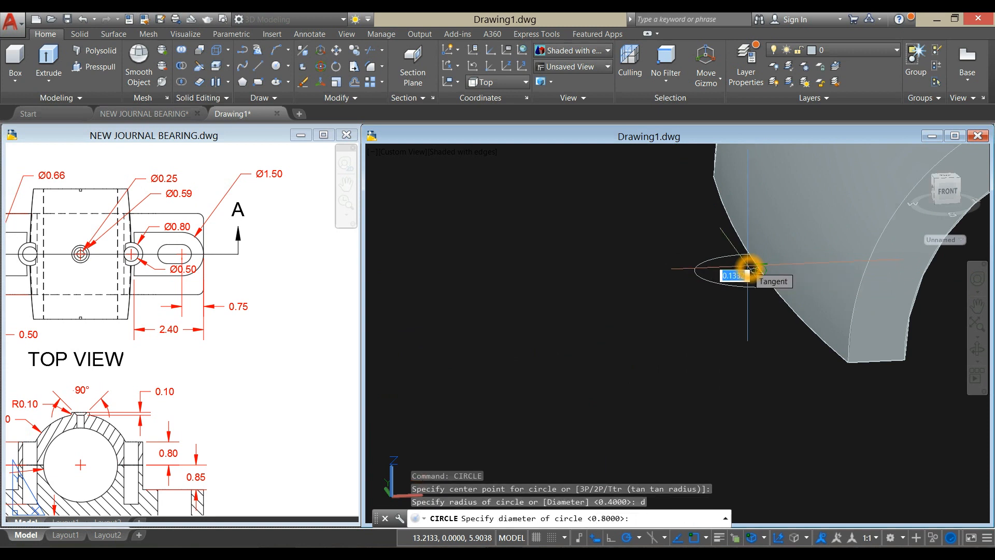
type(".5")
key("Return")
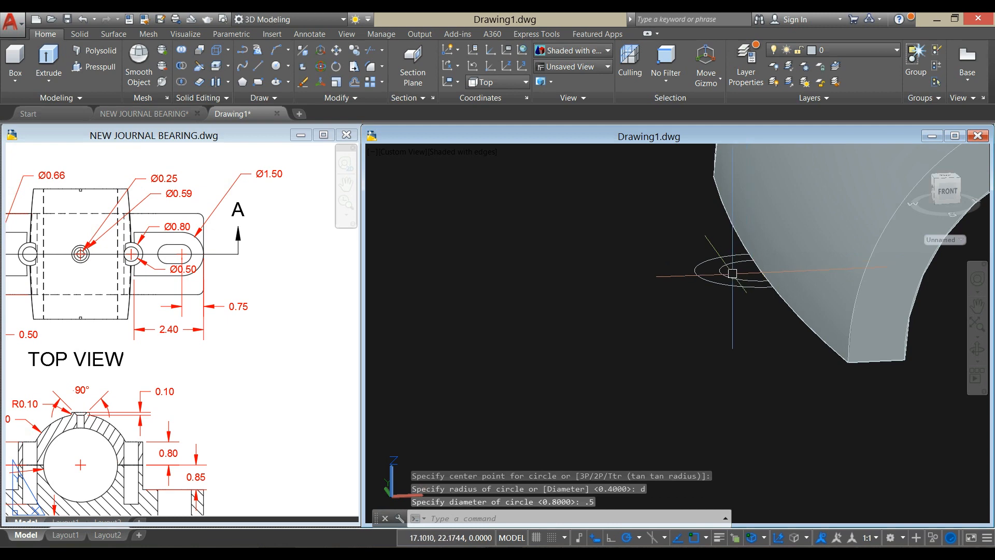
- Extrude both concentric boss circles upward 0.8, the boss height given in the reference drawing's Section A-A
scroll(730, 274, "down", 5)
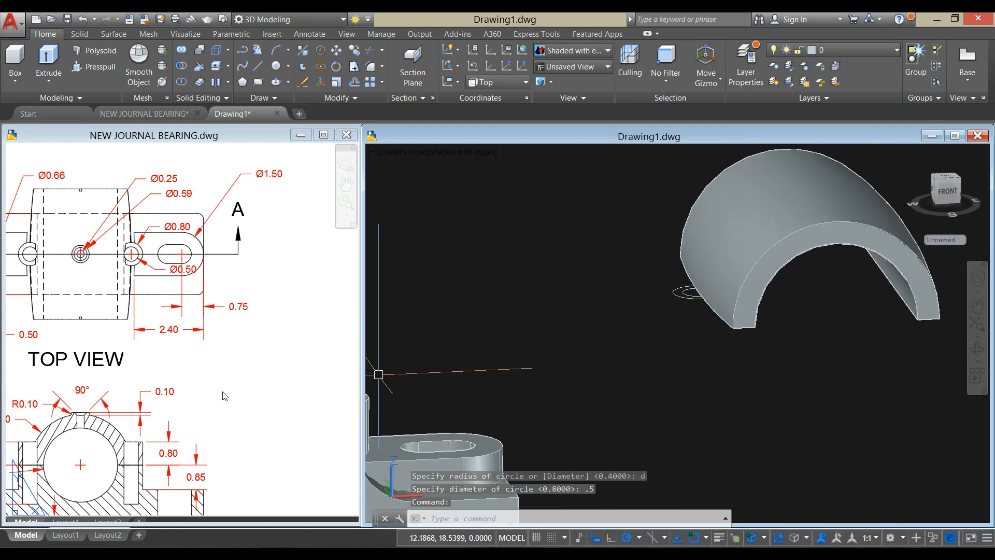
left_click(269, 399)
scroll(318, 293, "down", 5)
scroll(245, 346, "up", 6)
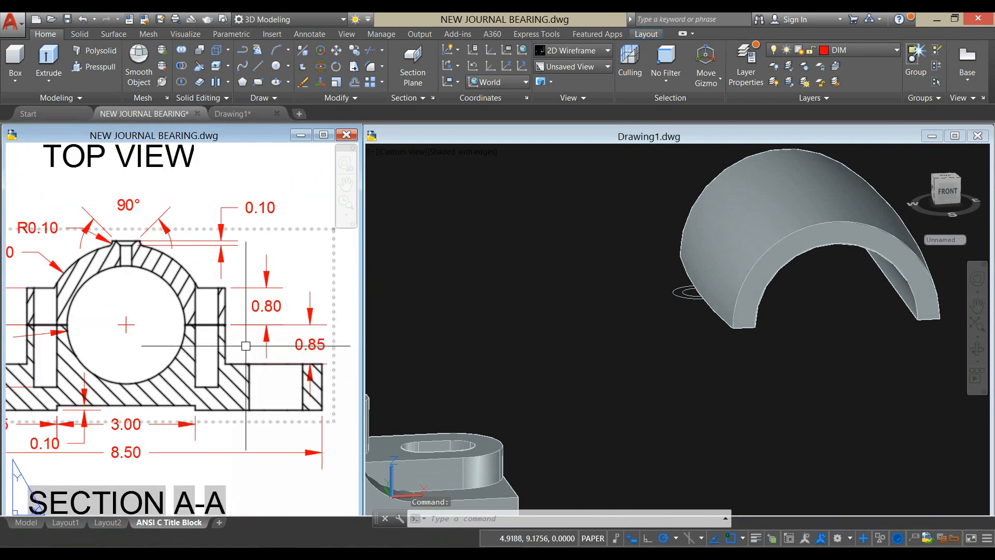
left_click(267, 325)
left_click(267, 286)
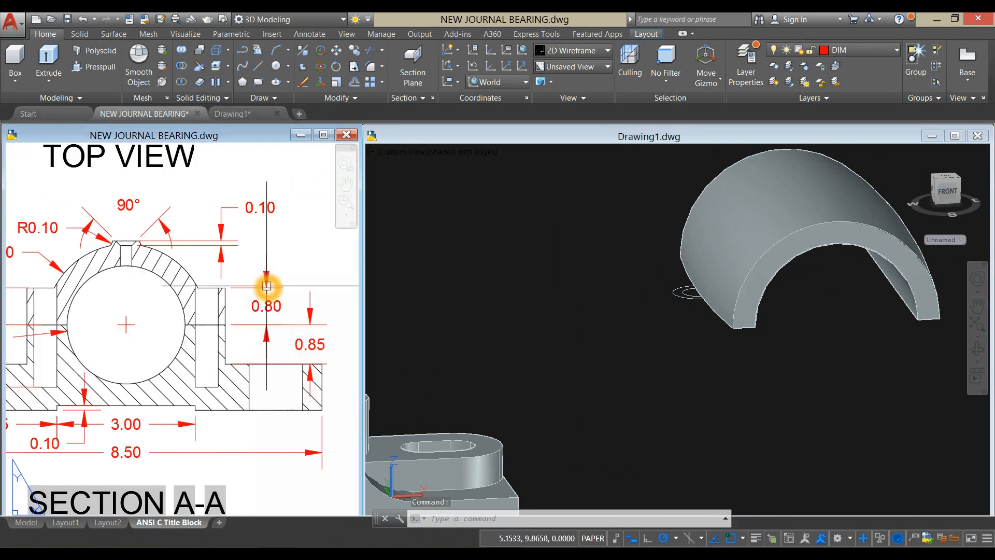
left_click(678, 312)
scroll(675, 299, "up", 4)
left_click(672, 282)
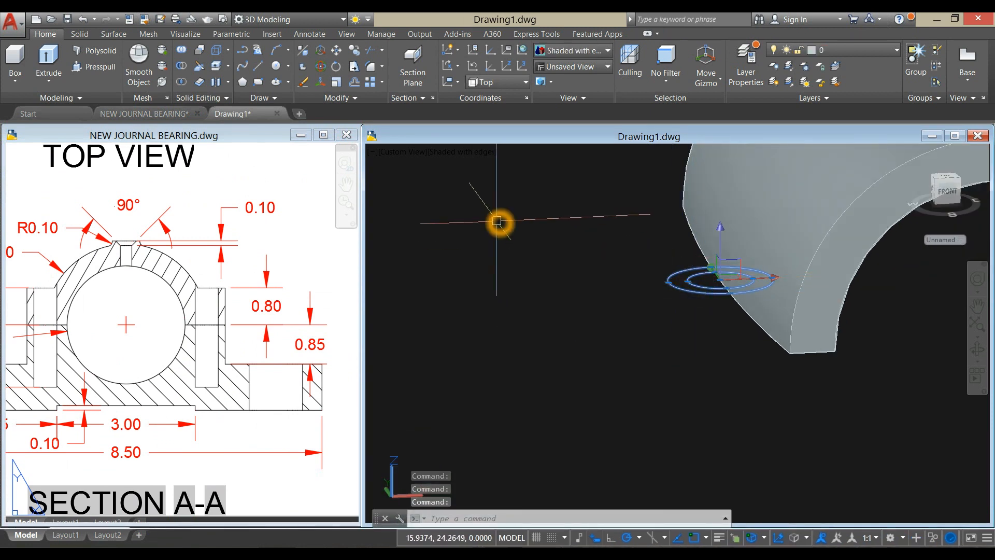
left_click(49, 61)
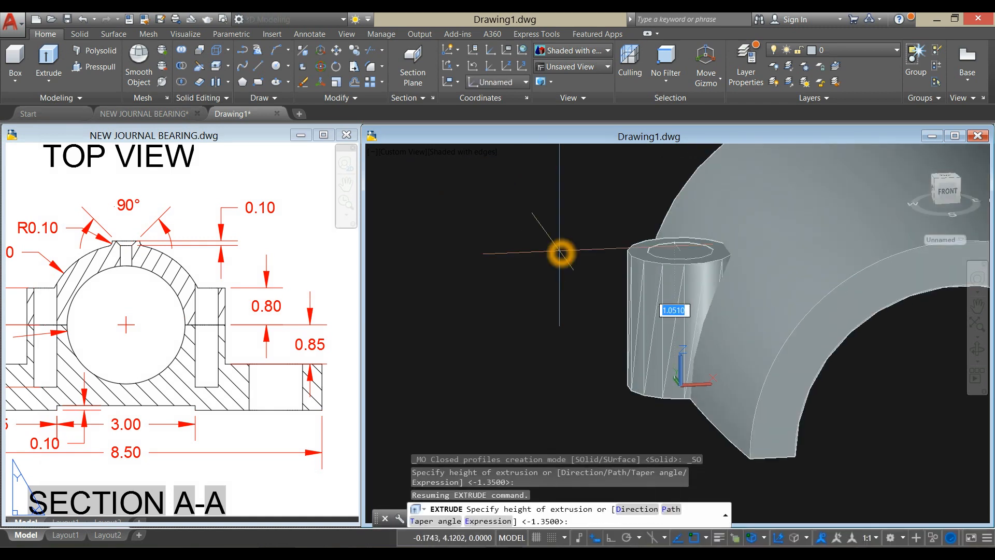
key("Return")
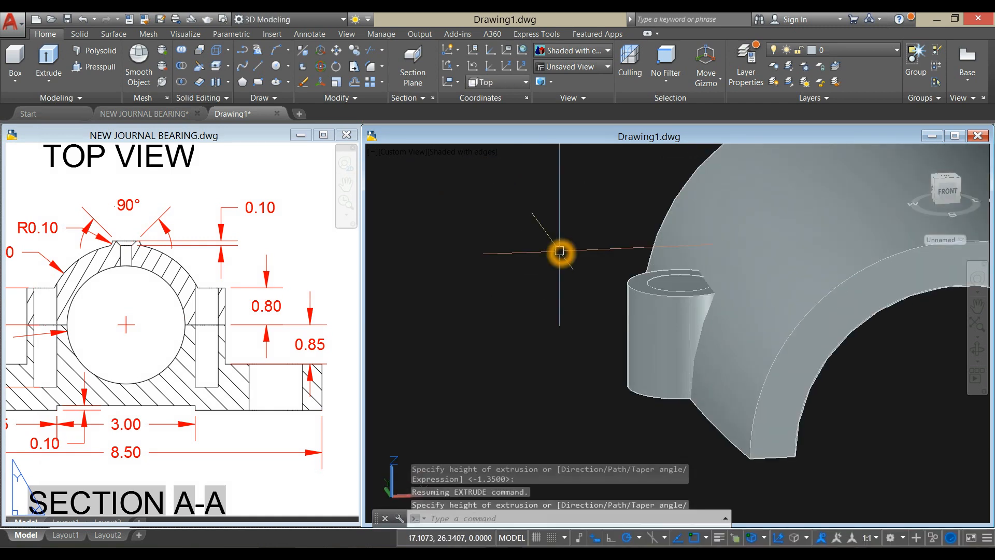
- Mirror the upper half's two boss cylinders in the Top view across its vertical centre line, keeping the source objects
scroll(560, 252, "down", 4)
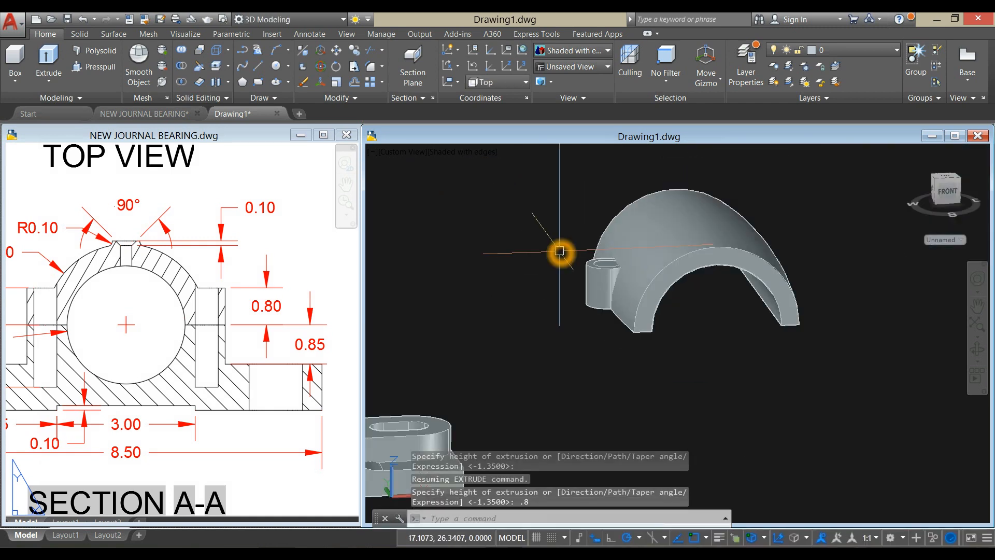
left_click(399, 160)
left_click(410, 178)
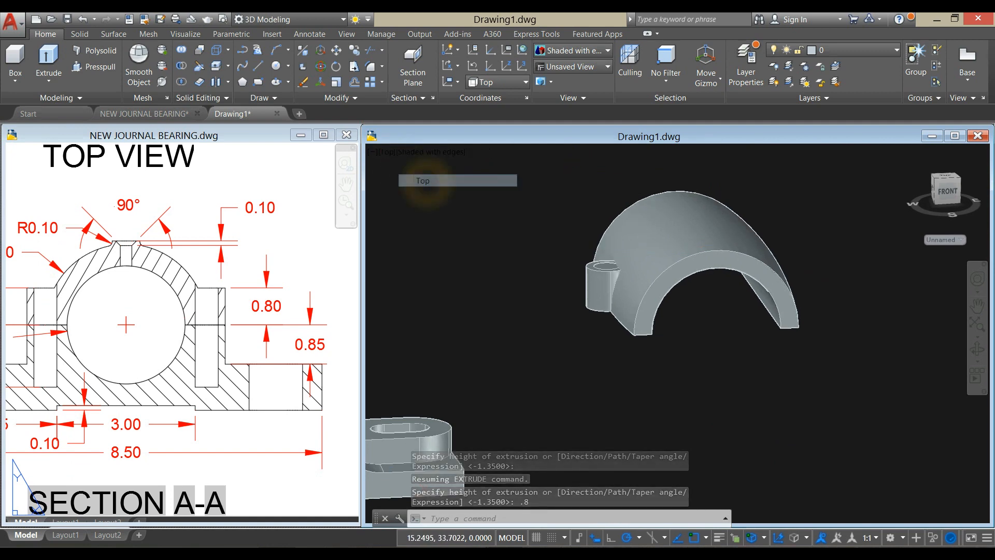
middle_click_drag(769, 311, 660, 266)
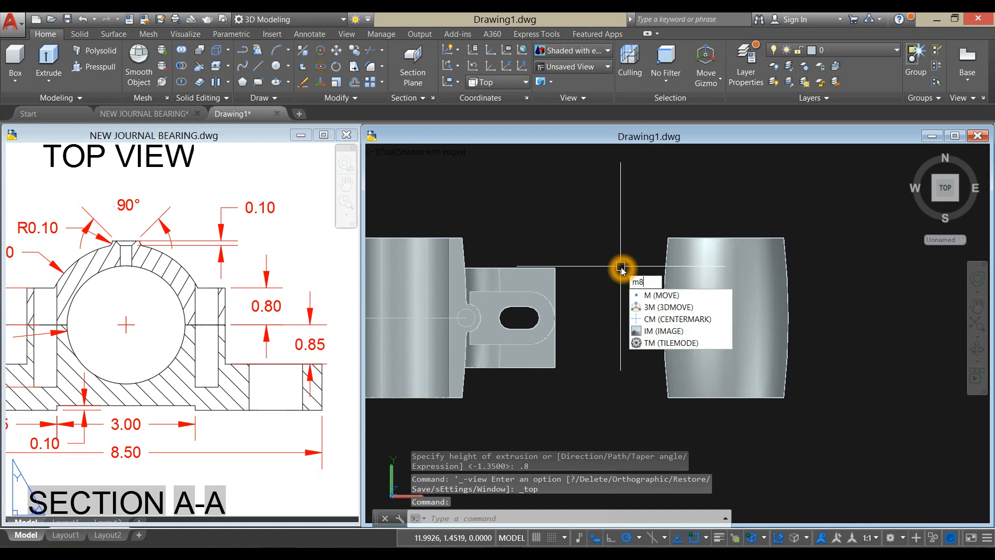
key("BackSpace")
type("i")
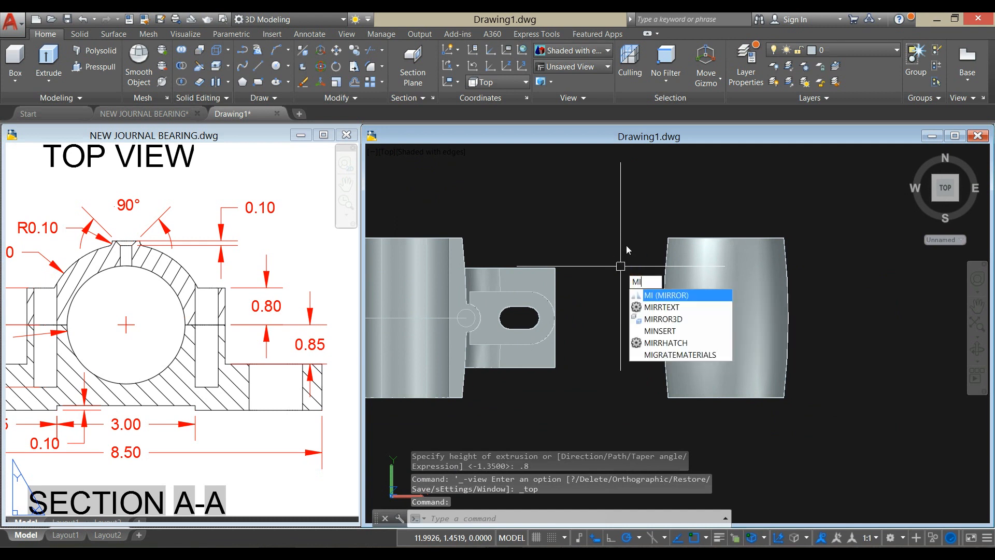
key("Return")
left_click(653, 335)
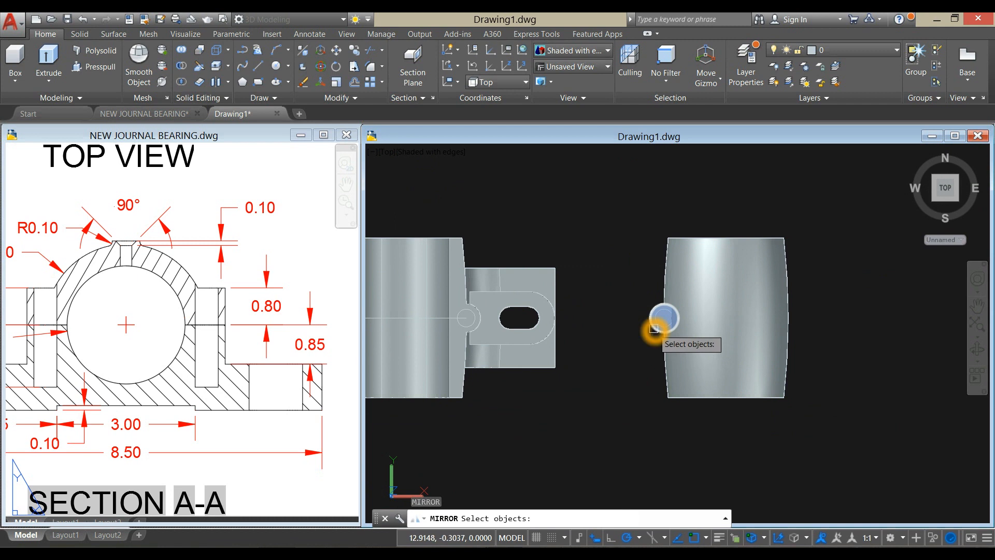
scroll(656, 326, "up", 2)
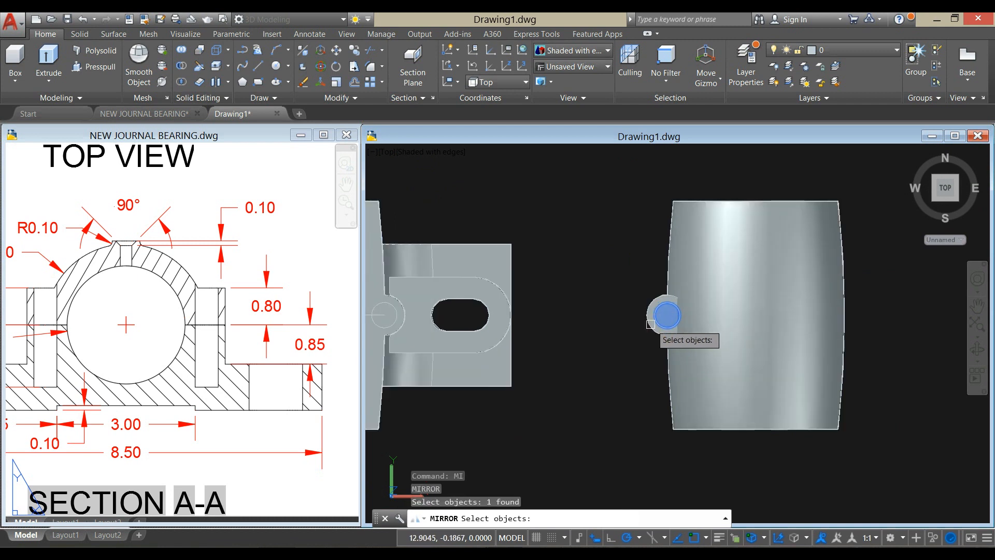
right_click(620, 260)
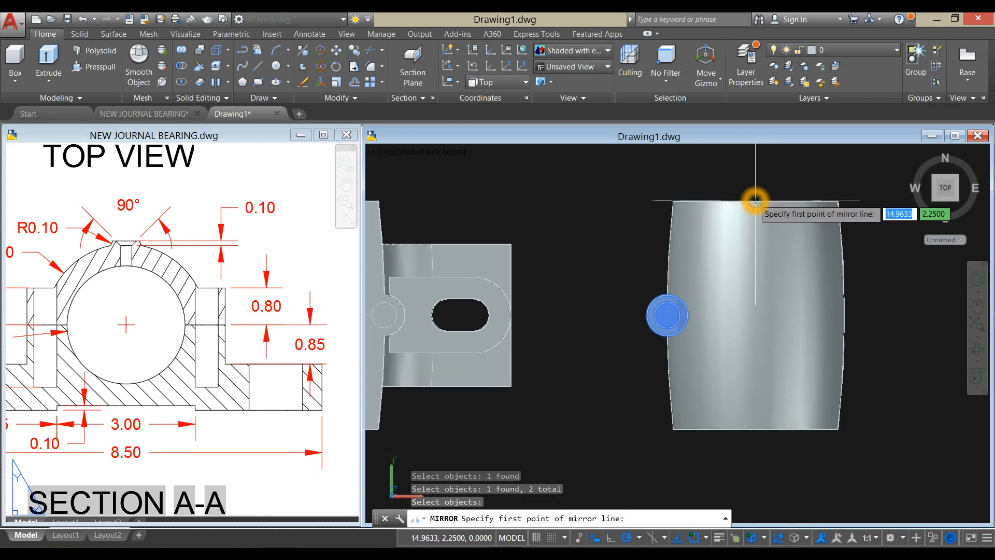
left_click(755, 201)
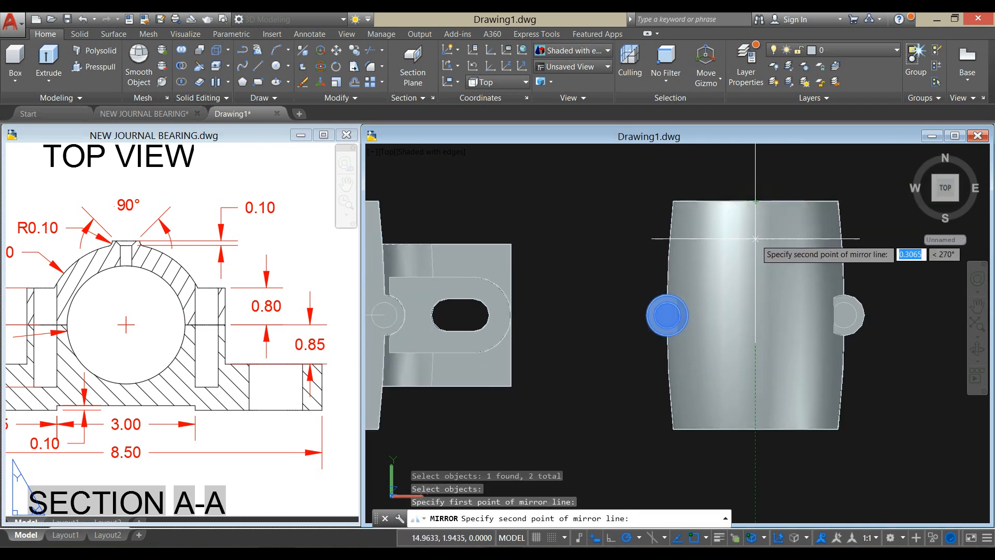
left_click(756, 445)
left_click(791, 491)
- Union the upper bearing half with the outer boss cylinders on both sides
middle_click_drag(780, 386, 741, 352, "shift")
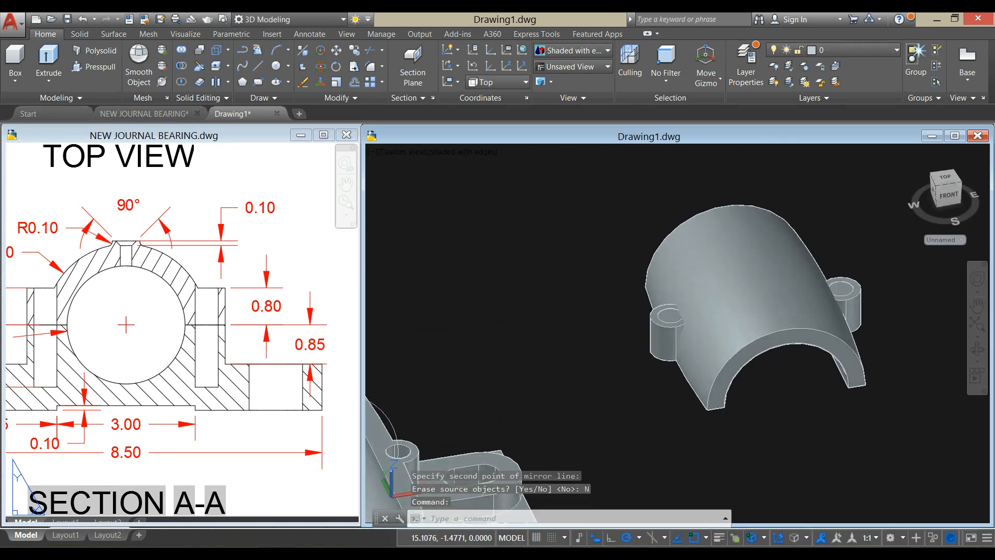
middle_click_drag(712, 316, 644, 295)
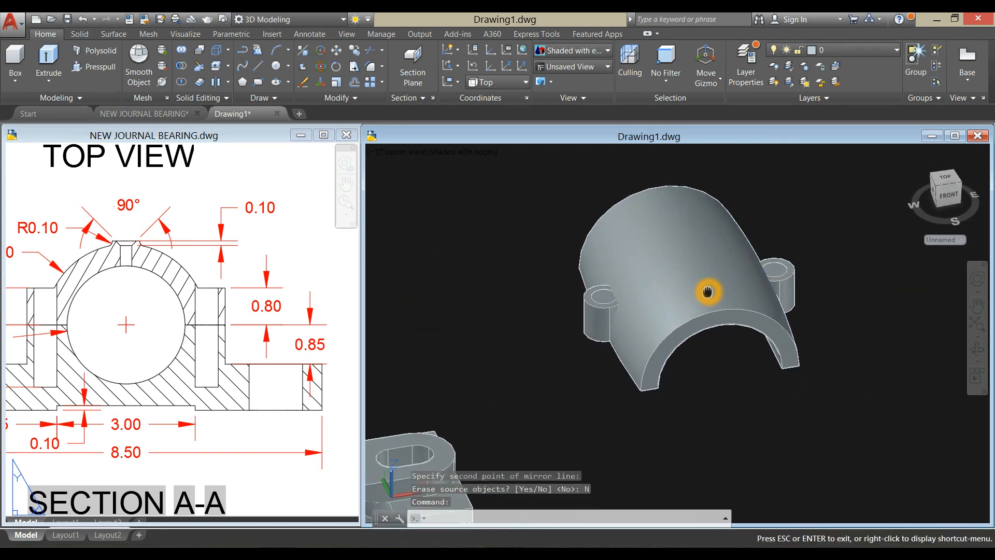
left_click(181, 59)
left_click(651, 250)
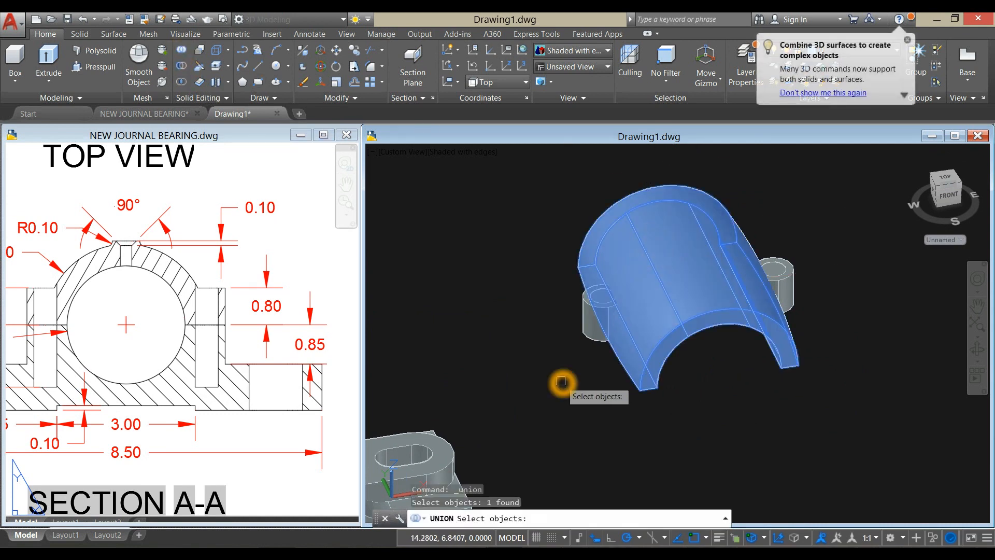
scroll(565, 373, "up", 2)
left_click(603, 320)
left_click(897, 271)
key("Return")
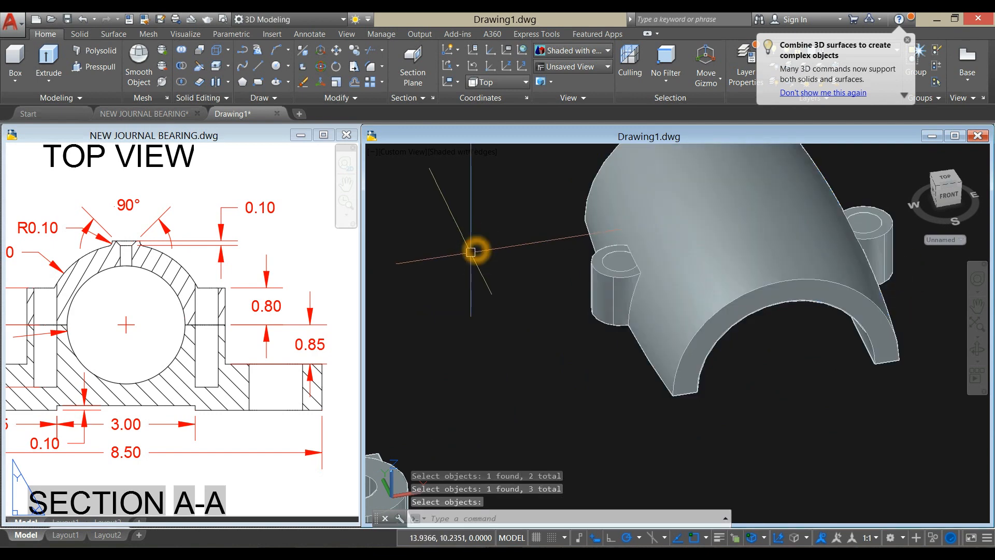
- Subtract the two inner bolt hole cylinders from the united upper bearing half
left_click(185, 83)
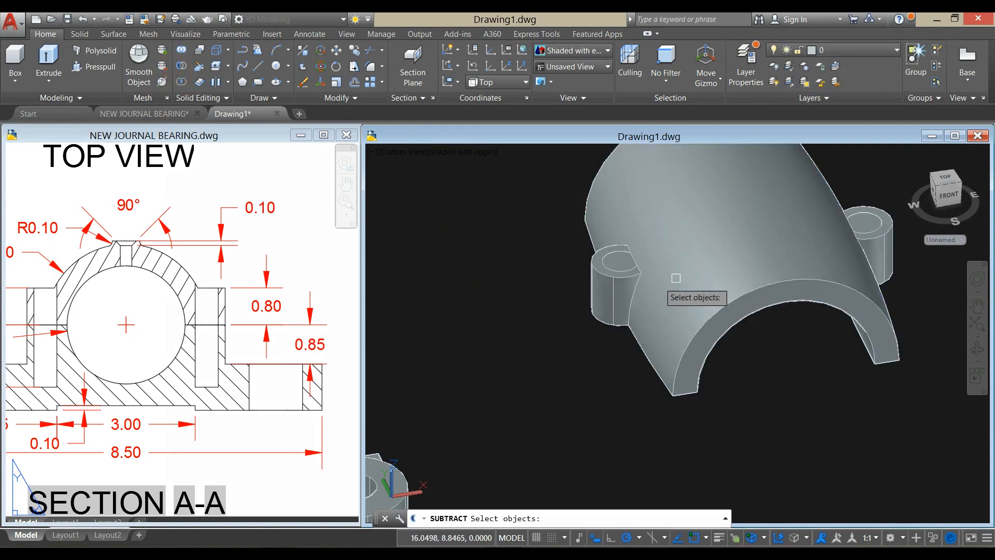
left_click(738, 260)
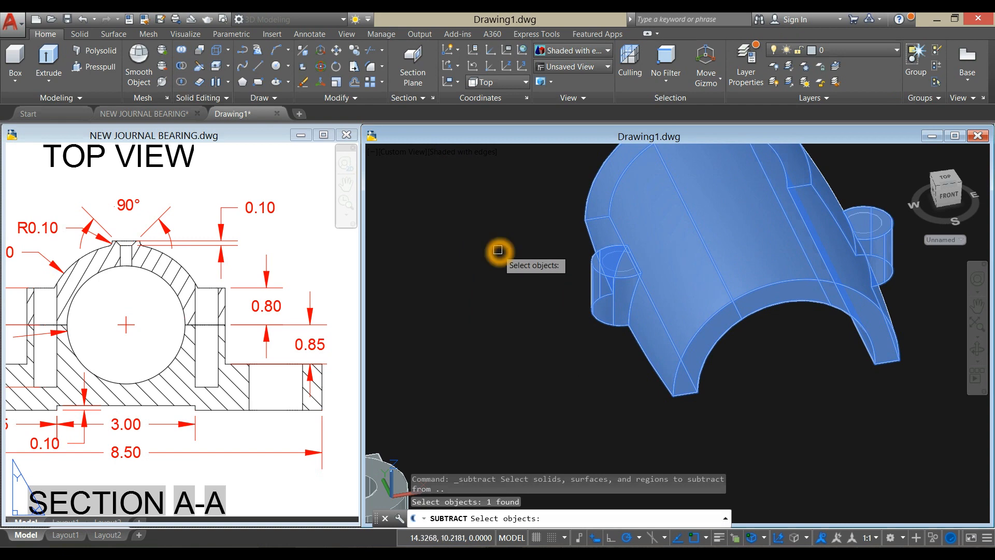
key("Return")
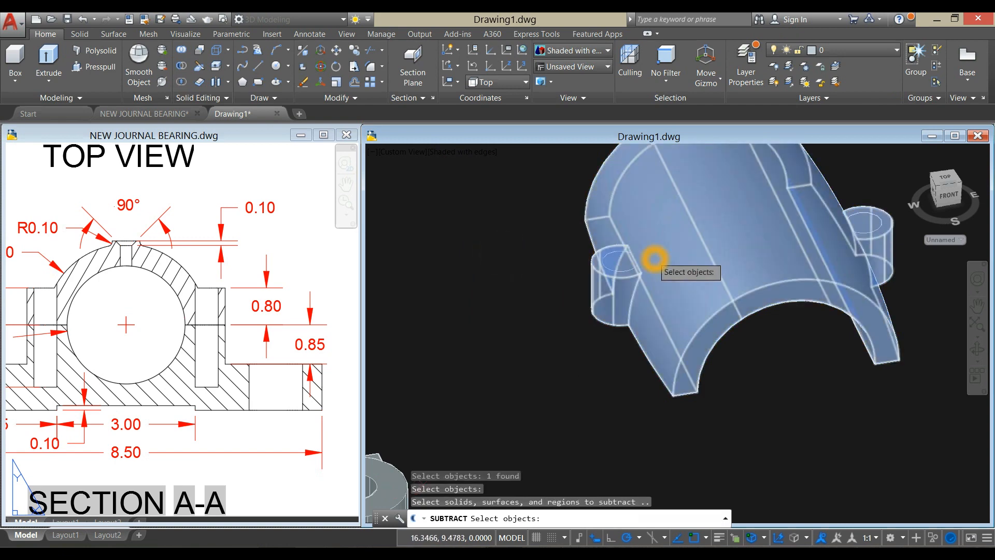
scroll(622, 259, "up", 5)
left_click(579, 265)
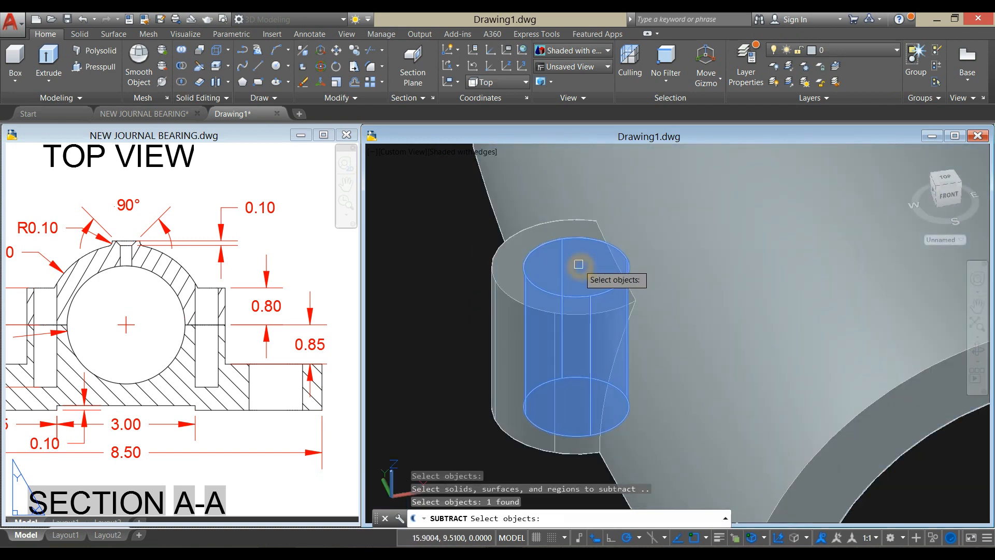
scroll(622, 254, "down", 5)
scroll(747, 238, "up", 5)
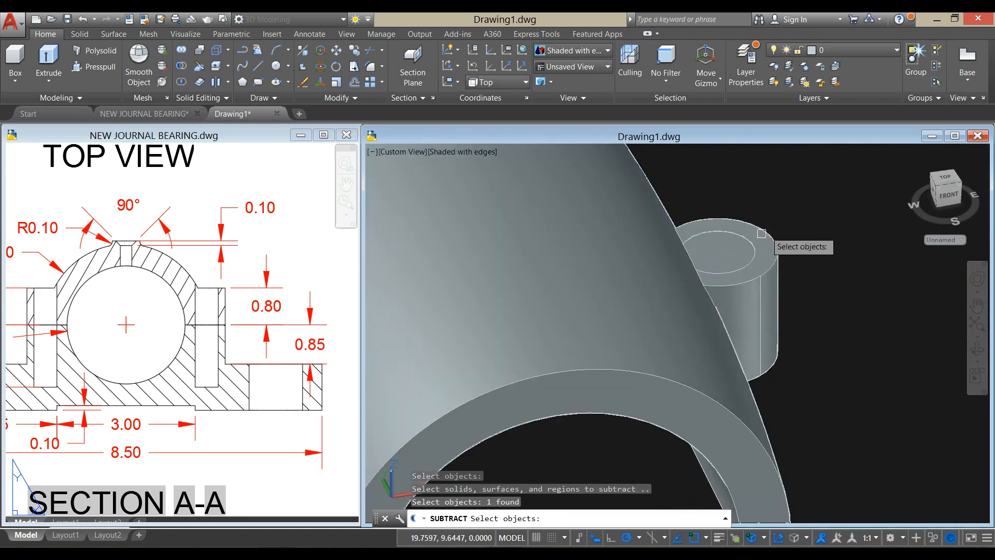
left_click(726, 245)
key("Return")
scroll(789, 192, "down", 4)
scroll(788, 189, "up", 3)
mouse_move(788, 189)
middle_mouse_down("shift")
mouse_move(762, 208)
mouse_move(803, 182)
middle_mouse_up("shift")
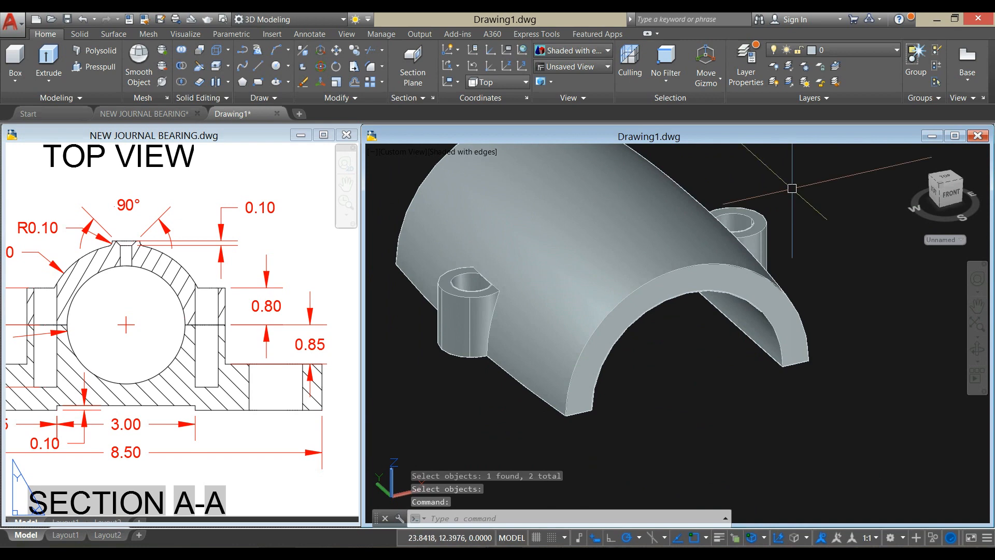
- Examine the shape of the bolt hole at the top of the boss in the reference drawing's isometric view
left_click(229, 375)
scroll(228, 363, "down", 3)
middle_click_drag(311, 317, 58, 366)
middle_click_drag(202, 333, 6, 396)
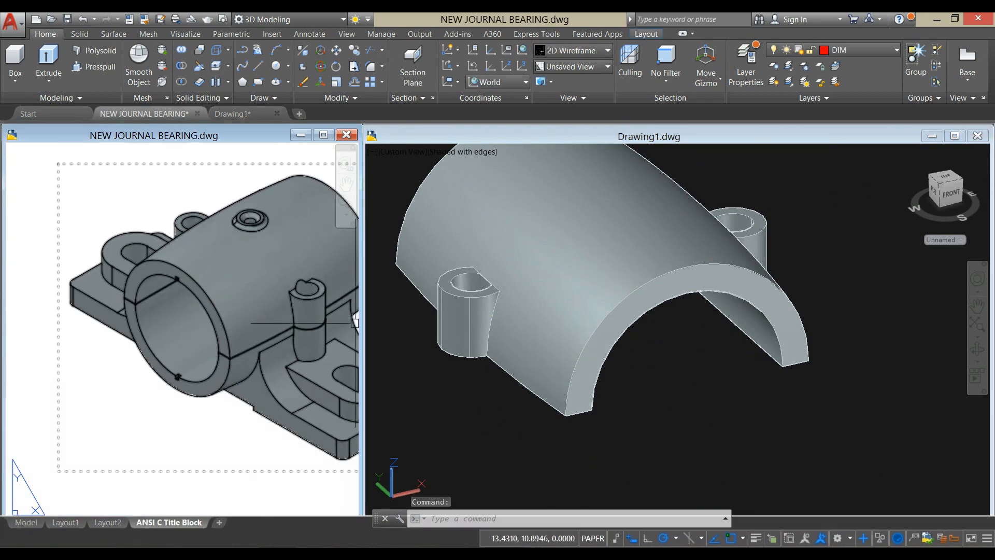
scroll(313, 295, "up", 4)
scroll(313, 296, "up", 2)
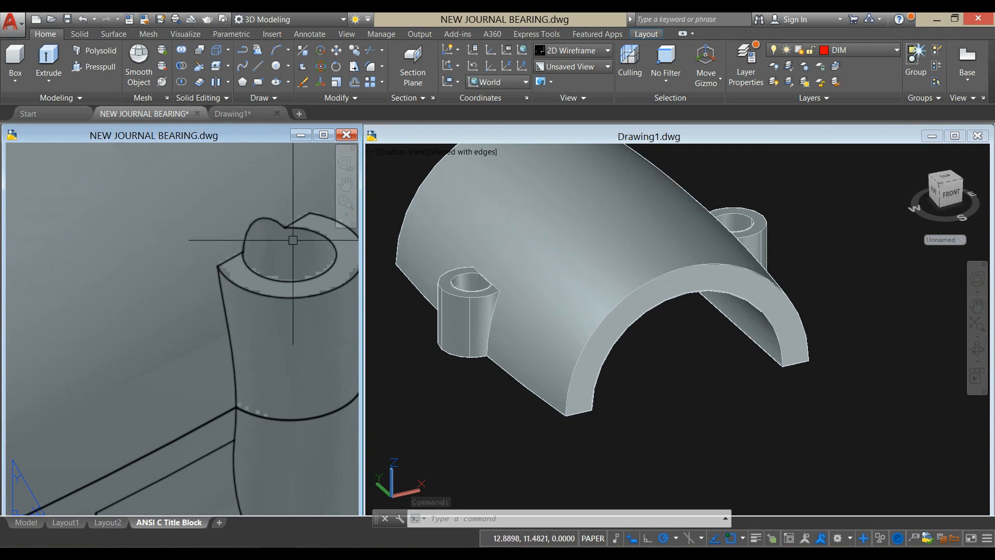
scroll(293, 239, "down", 3)
middle_click_drag(280, 252, 271, 258)
scroll(266, 252, "up", 3)
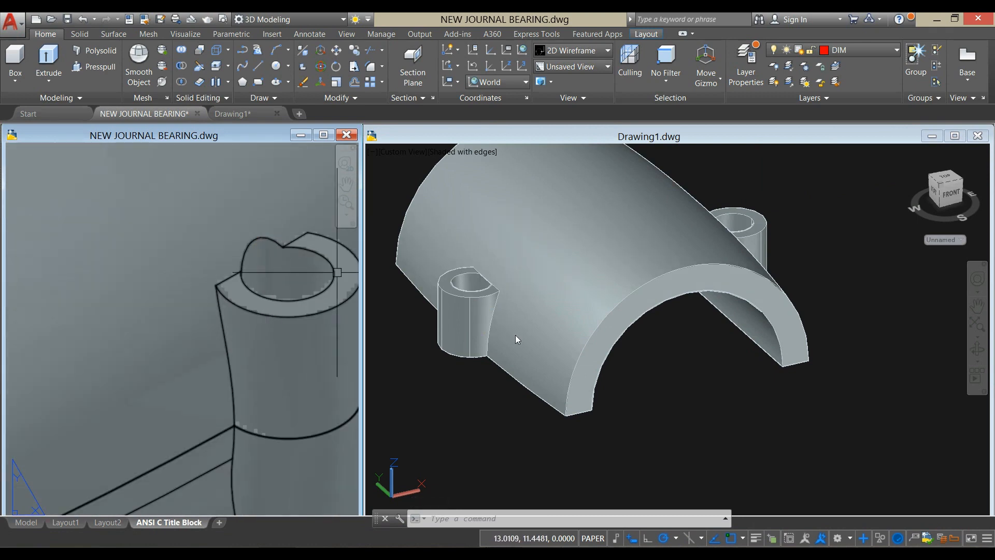
- Inspect the upper half's bolt holes from below for bearing wall material left inside them
left_click(549, 435)
middle_click_drag(515, 411, 536, 310, "shift")
scroll(533, 285, "up", 5)
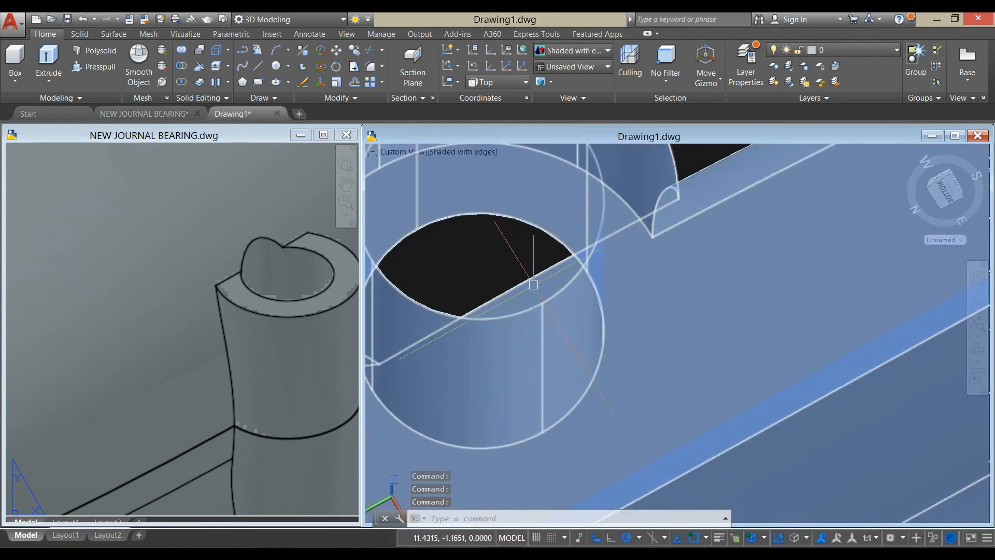
scroll(550, 282, "down", 5)
middle_click_drag(663, 359, 638, 265, "shift")
scroll(642, 264, "up", 5)
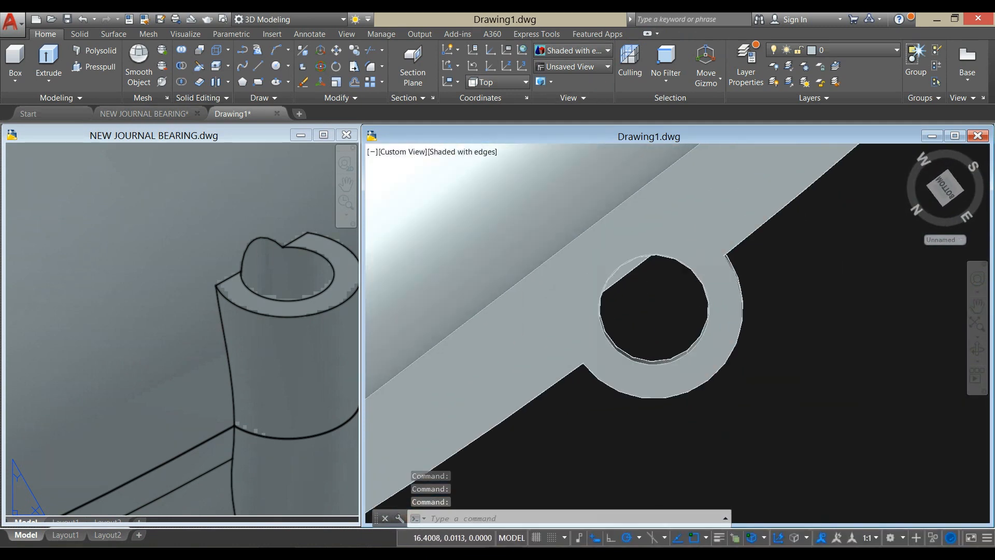
scroll(644, 265, "down", 6)
middle_click_drag(645, 266, 539, 331, "shift")
scroll(547, 238, "down", 5)
scroll(536, 218, "up", 4)
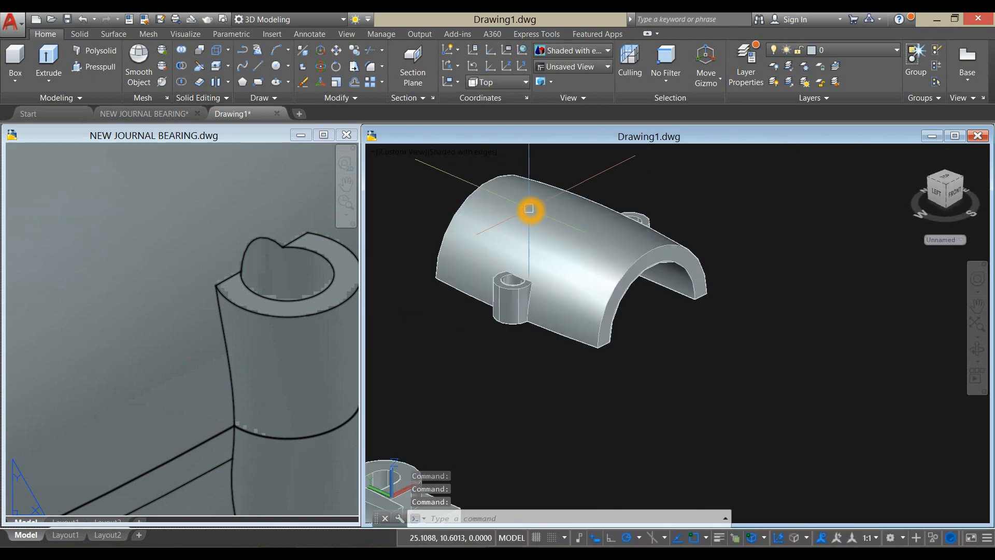
- Presspull the segment-shaped face left inside one bolt hole of the upper half to cut it through the bearing wall
left_click(100, 72)
middle_click_drag(501, 353, 564, 172, "shift")
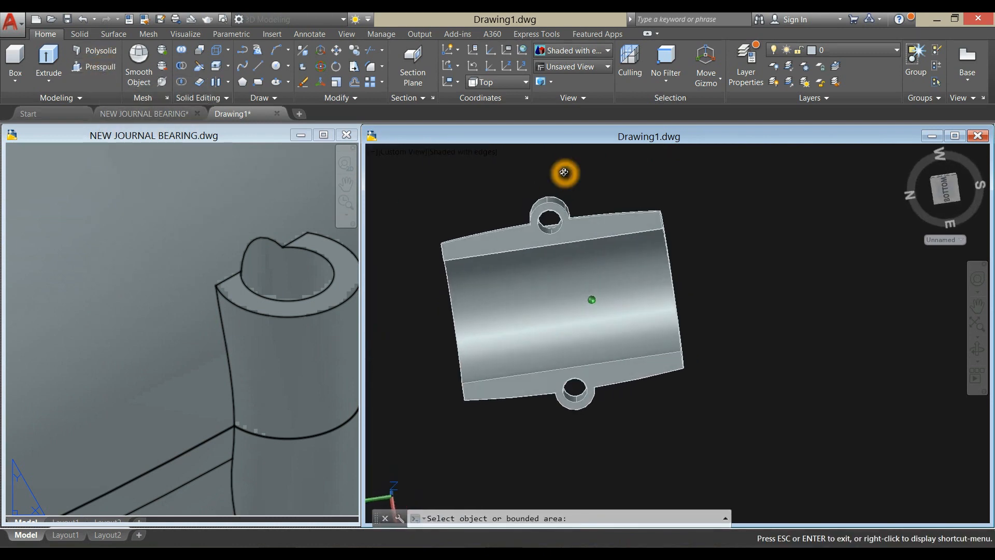
scroll(546, 232, "up", 5)
scroll(558, 217, "up", 3)
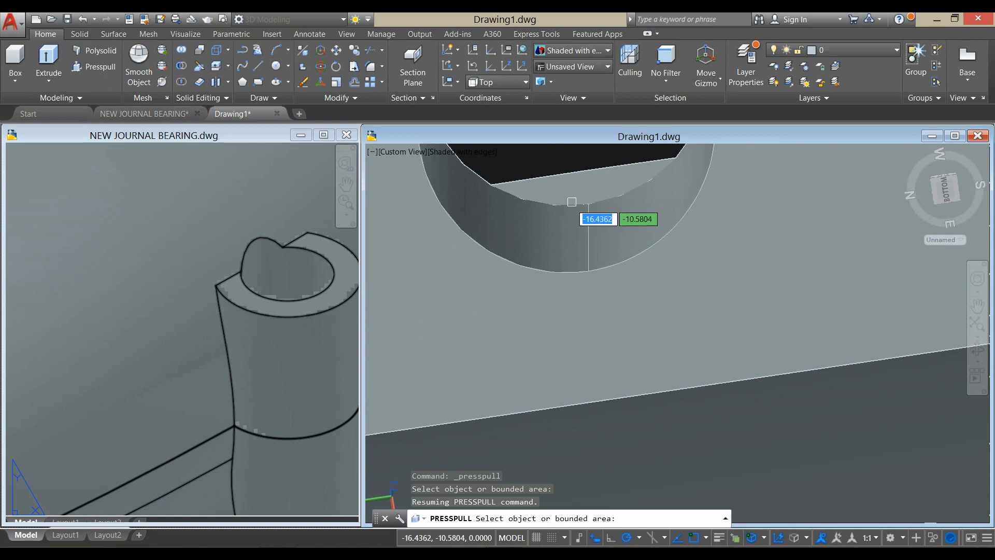
left_click(587, 187)
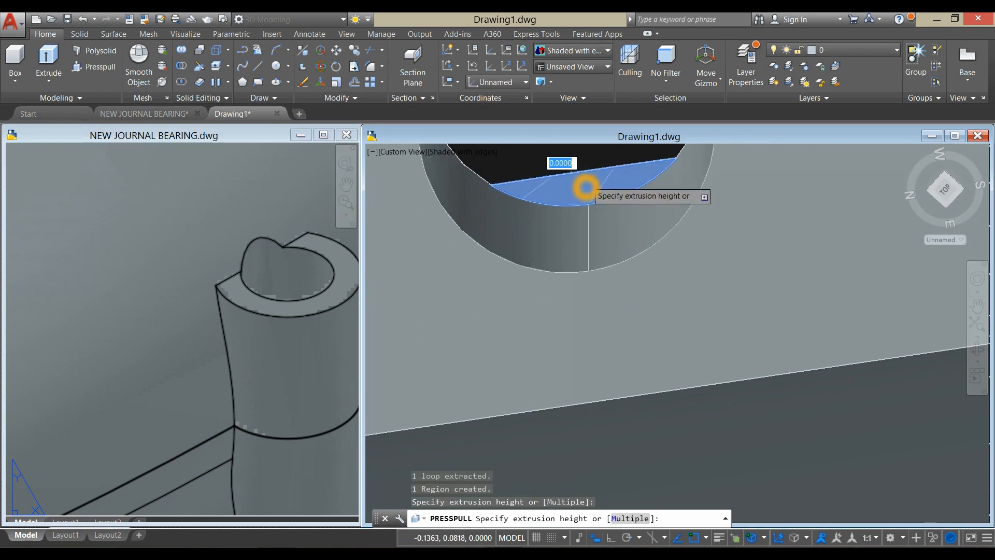
scroll(587, 183, "down", 5)
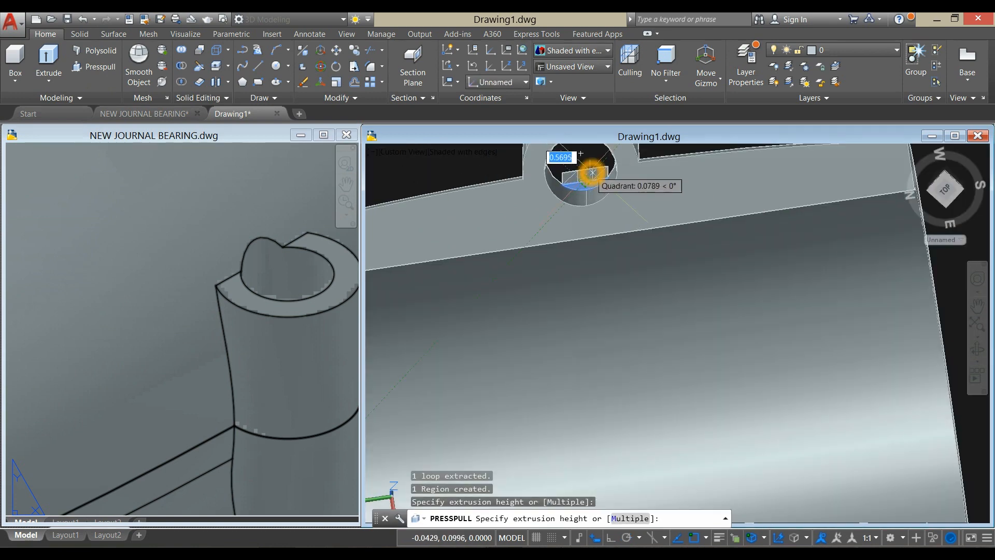
scroll(592, 173, "down", 3)
middle_click_drag(592, 172, 519, 264)
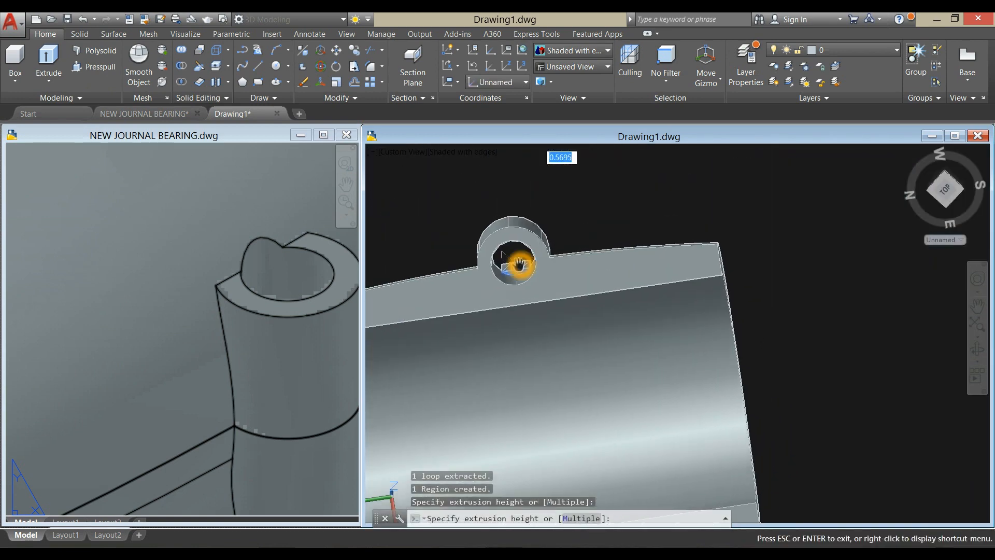
left_click(550, 177)
- Presspull the matching leftover face inside the opposite bolt hole through the upper half's wall
scroll(550, 173, "down", 5)
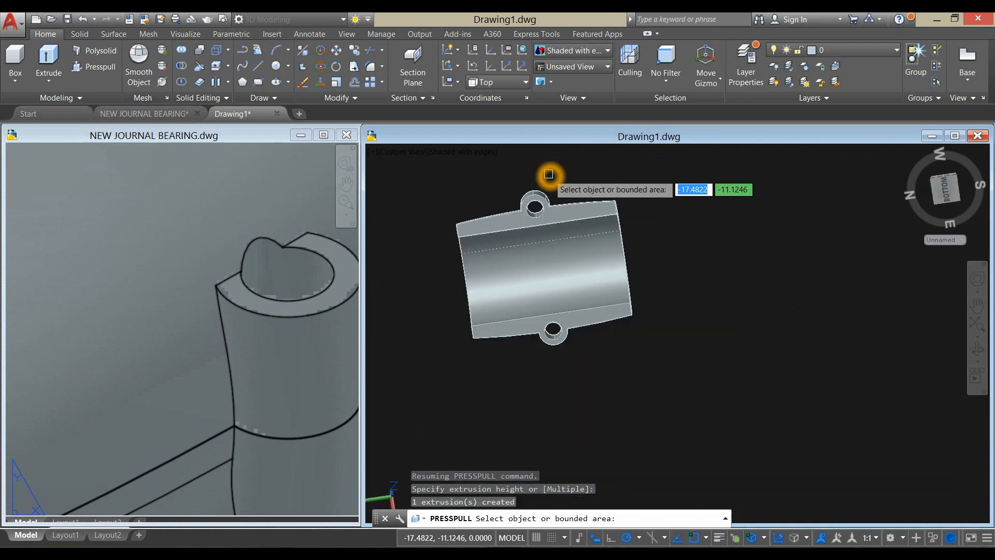
scroll(551, 337, "up", 5)
middle_click_drag(550, 338, 572, 236, "shift")
scroll(573, 231, "up", 5)
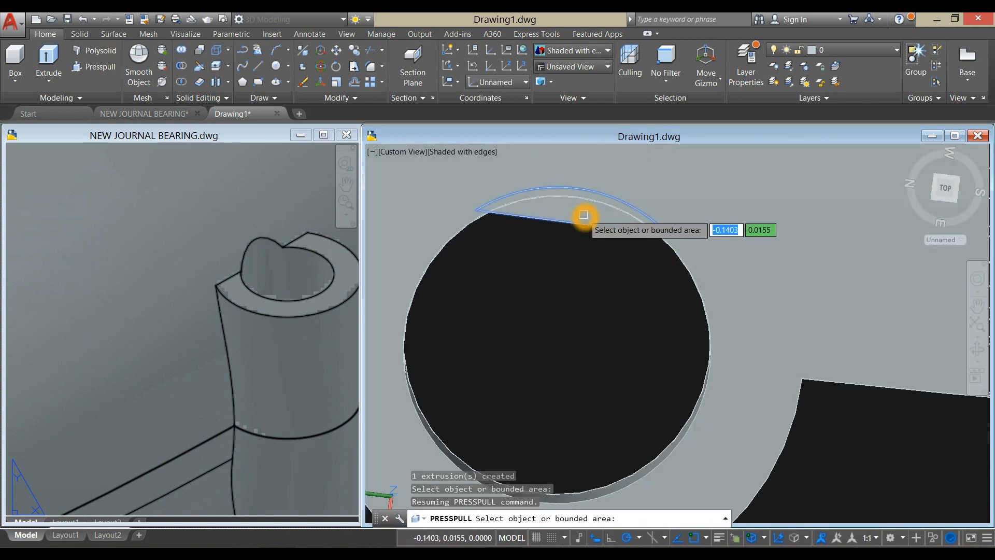
left_click(583, 215)
scroll(584, 224, "down", 6)
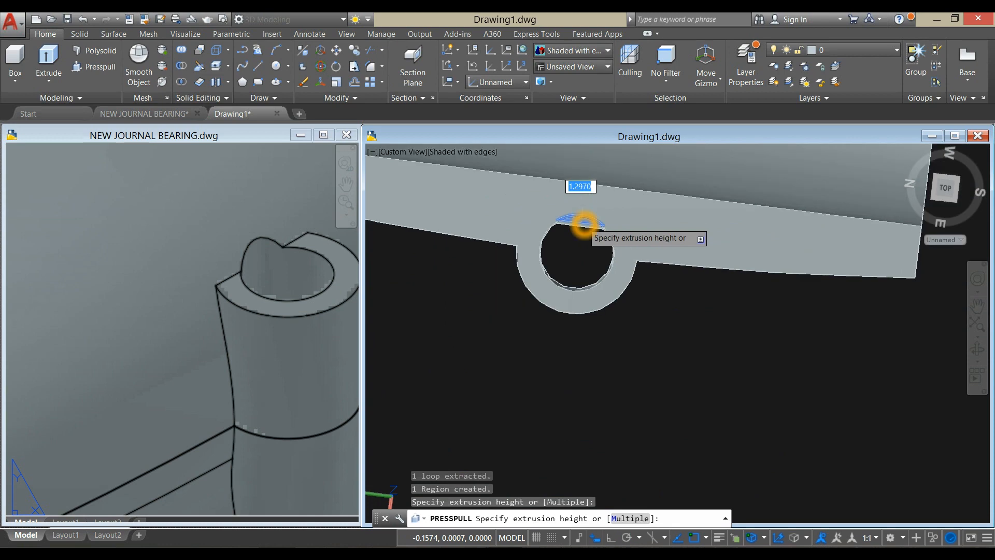
middle_click_drag(584, 223, 635, 253, "shift")
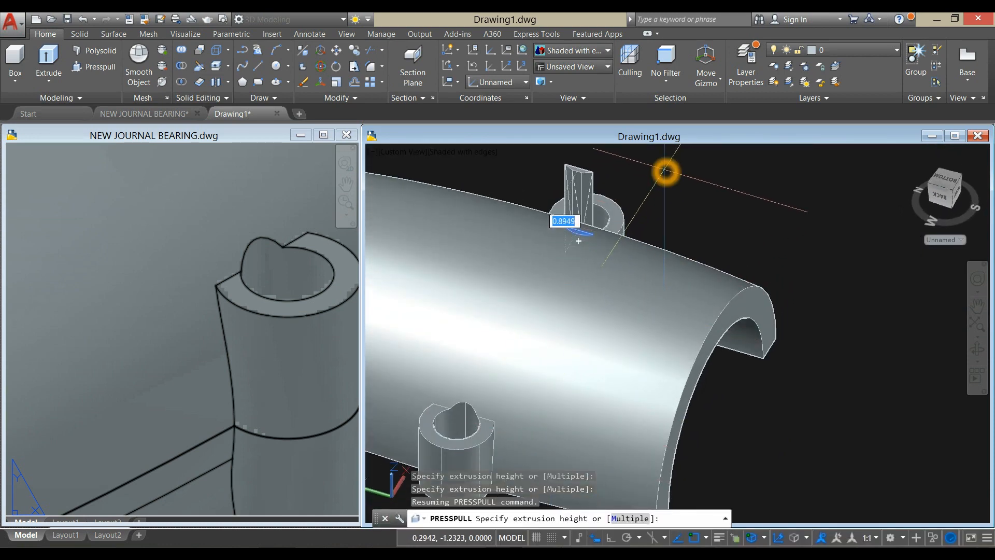
left_click(579, 240)
middle_click_drag(664, 171, 506, 220, "shift")
middle_click_drag(651, 261, 487, 257)
scroll(734, 254, "down", 5)
middle_click_drag(731, 273, 770, 224, "shift")
key("Return")
- Move the upper bearing half by its lower front corner onto the matching front corner of the lower half
middle_click_drag(656, 308, 864, 282)
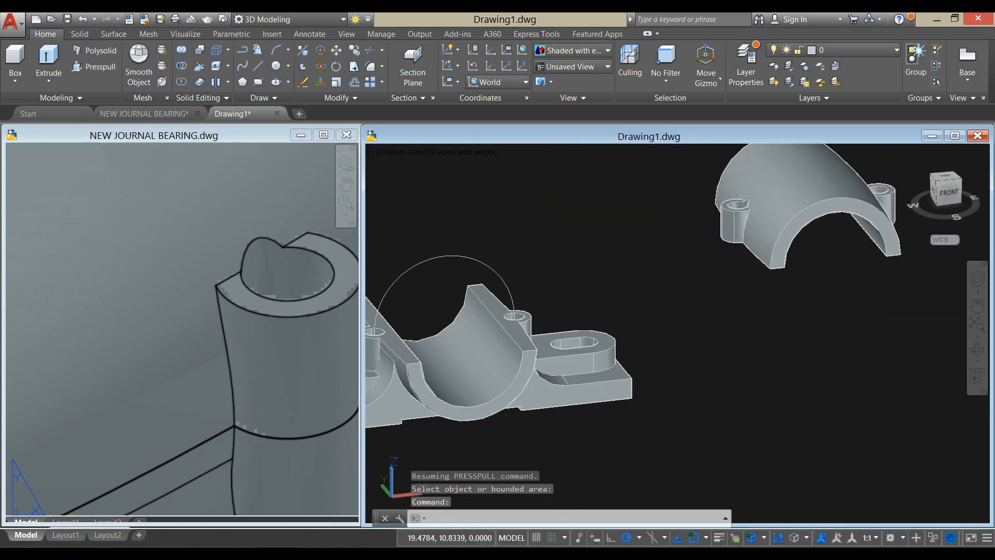
scroll(830, 283, "down", 2)
middle_click_drag(745, 318, 718, 302)
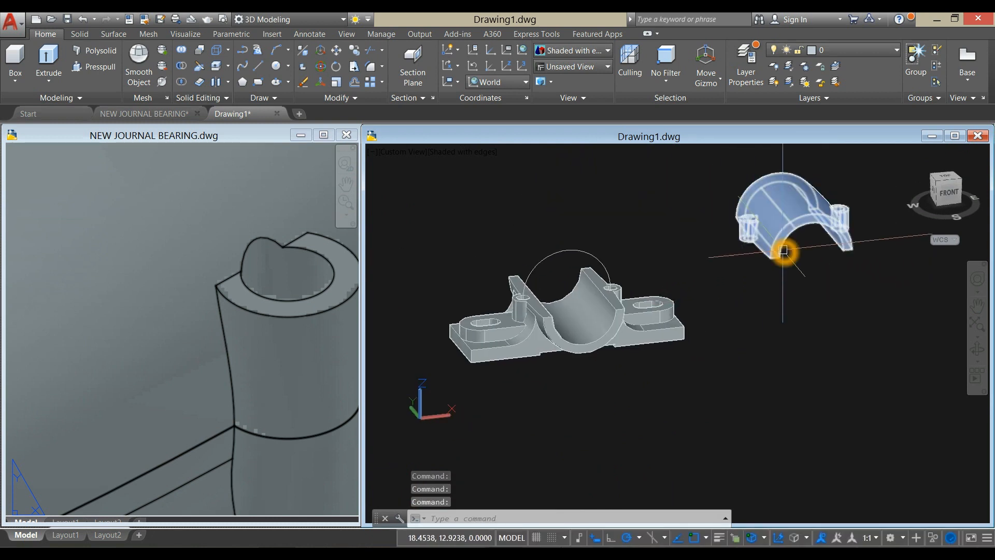
left_click(776, 254)
right_click(633, 234)
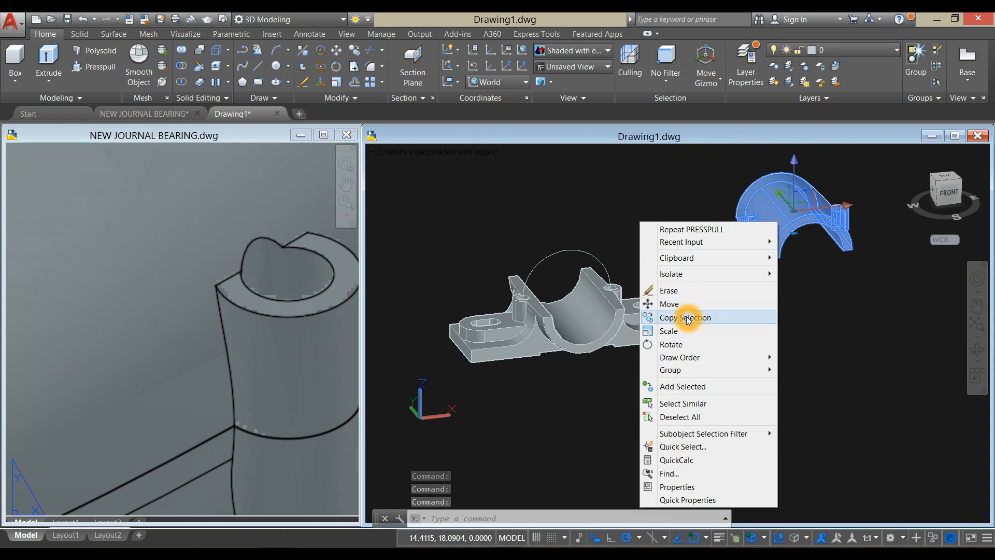
left_click(676, 305)
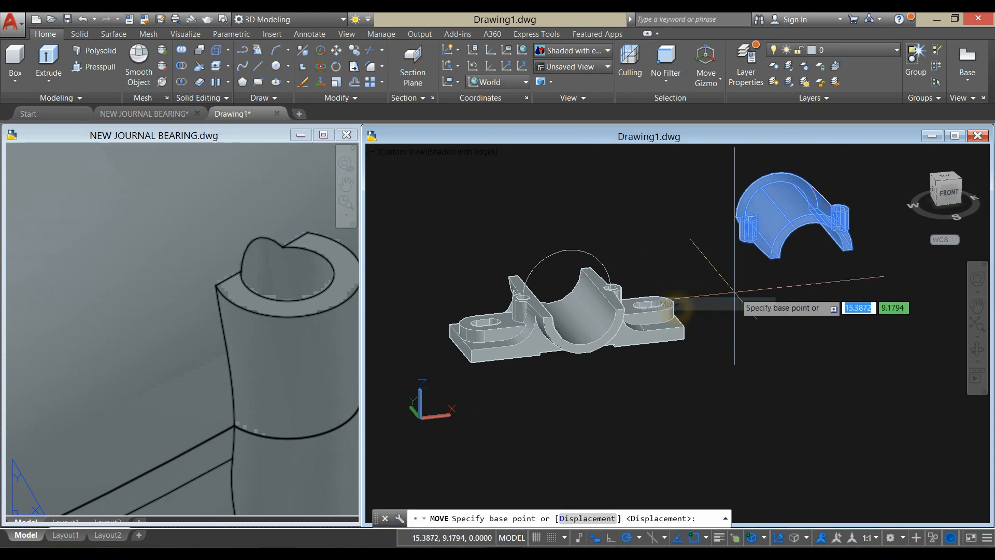
scroll(736, 290, "up", 1)
left_click(775, 259)
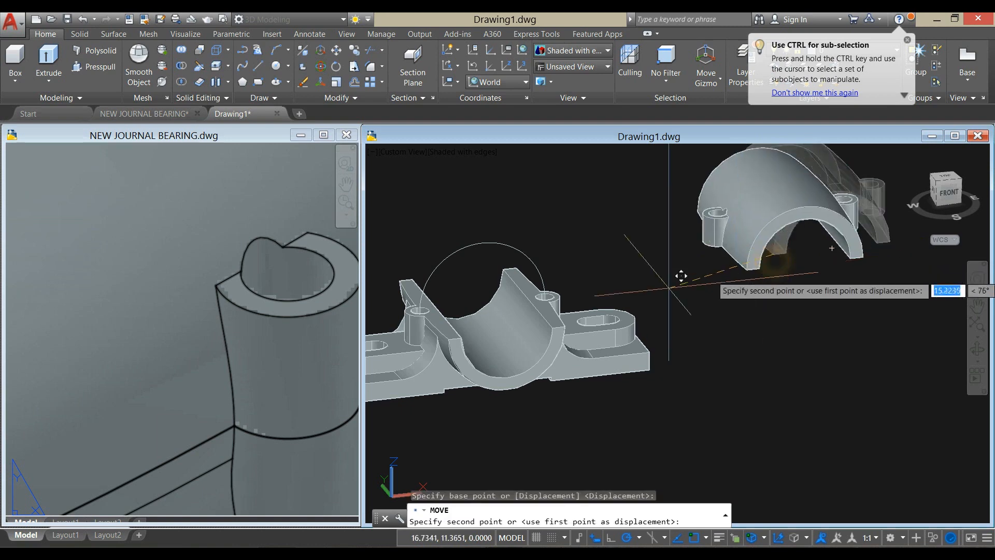
middle_click_drag(725, 288, 811, 244)
scroll(639, 272, "up", 3)
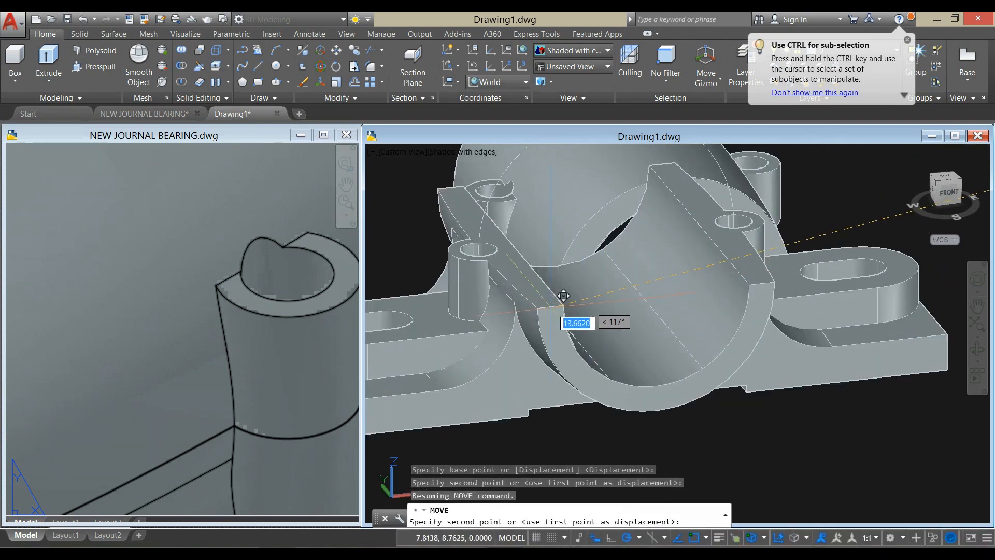
left_click(540, 312)
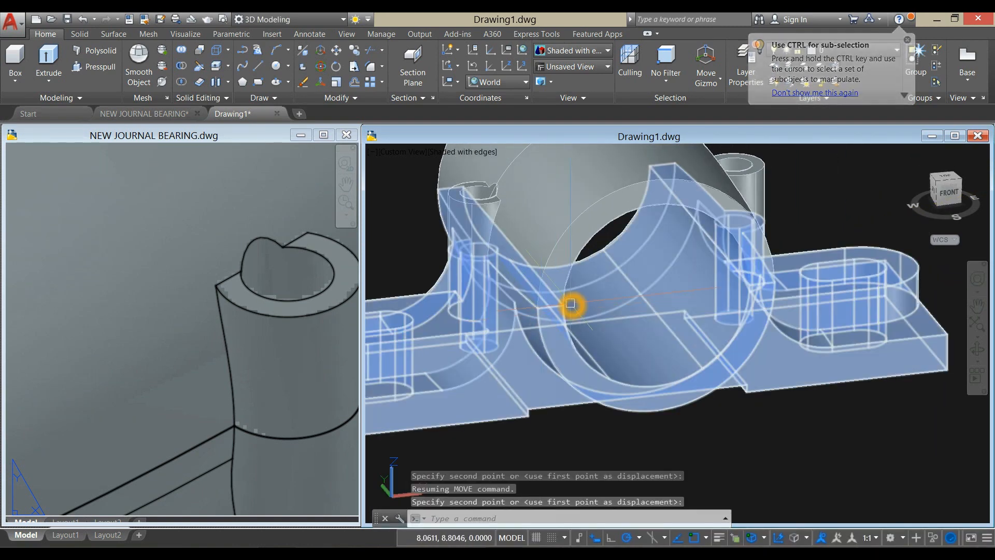
scroll(599, 219, "down", 5)
middle_click_drag(689, 214, 738, 226, "shift")
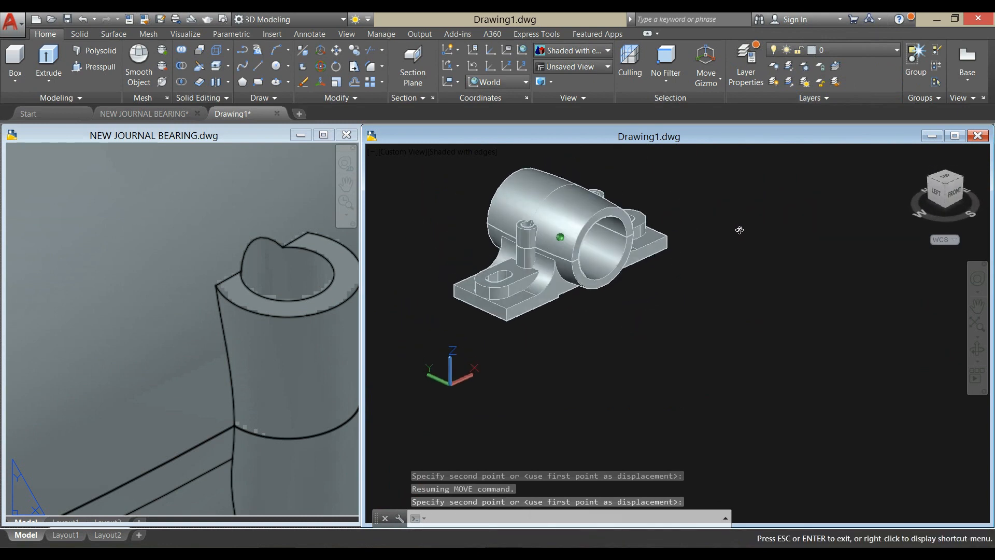
left_click(824, 315)
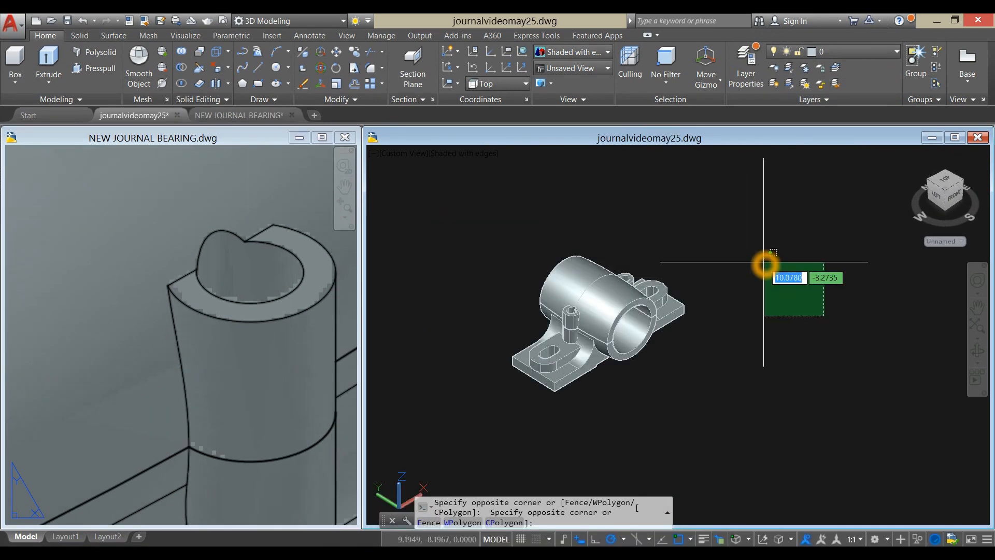
key("Escape")
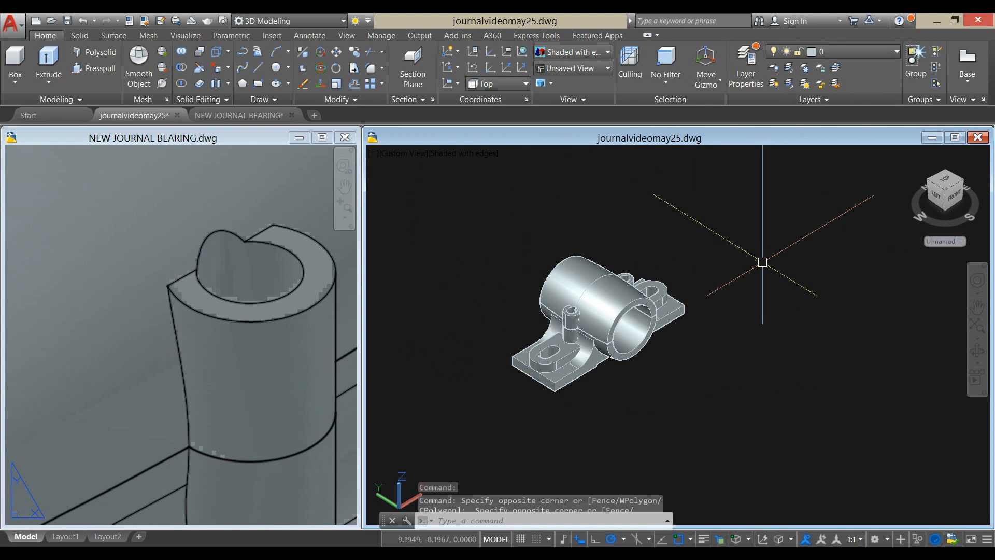
- Show the assembled bearing in the Top view with the Wireframe visual style
left_click(413, 154)
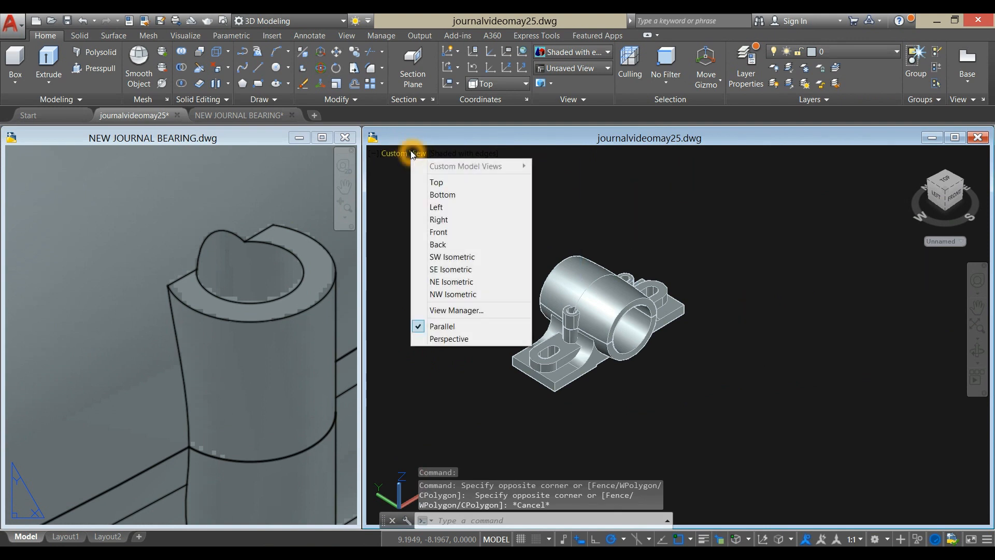
left_click(435, 180)
middle_click_drag(511, 236, 701, 216)
scroll(617, 244, "up", 5)
middle_click_drag(617, 245, 596, 185)
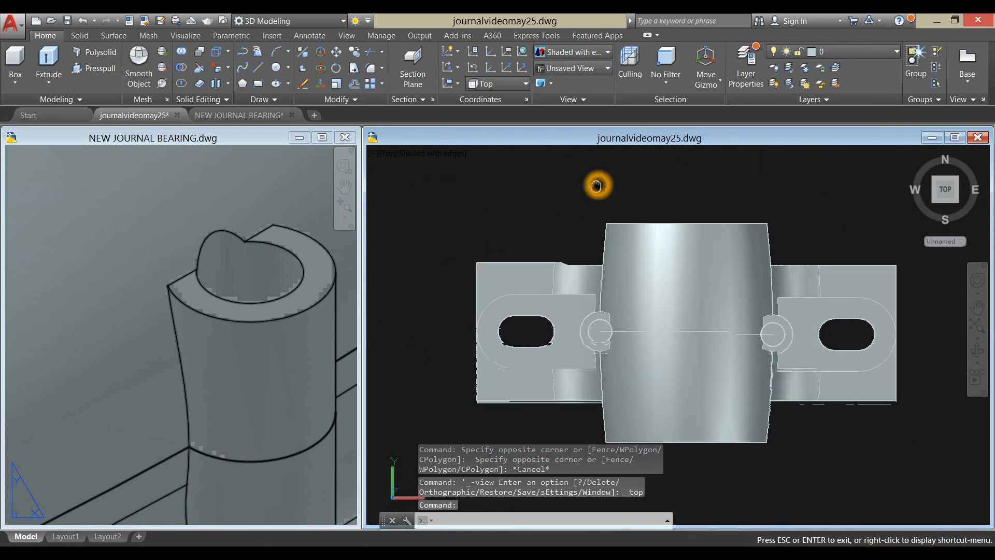
left_click(459, 157)
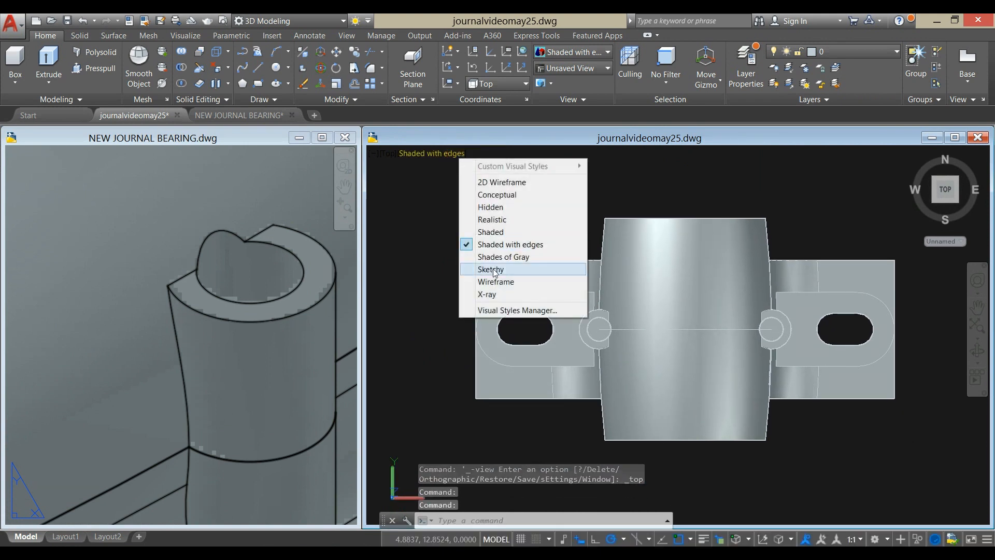
left_click(495, 281)
- Draw a circle of diameter 0.59, the size from the reference top view, at the midpoint of the upper half's centre line
left_click(252, 403)
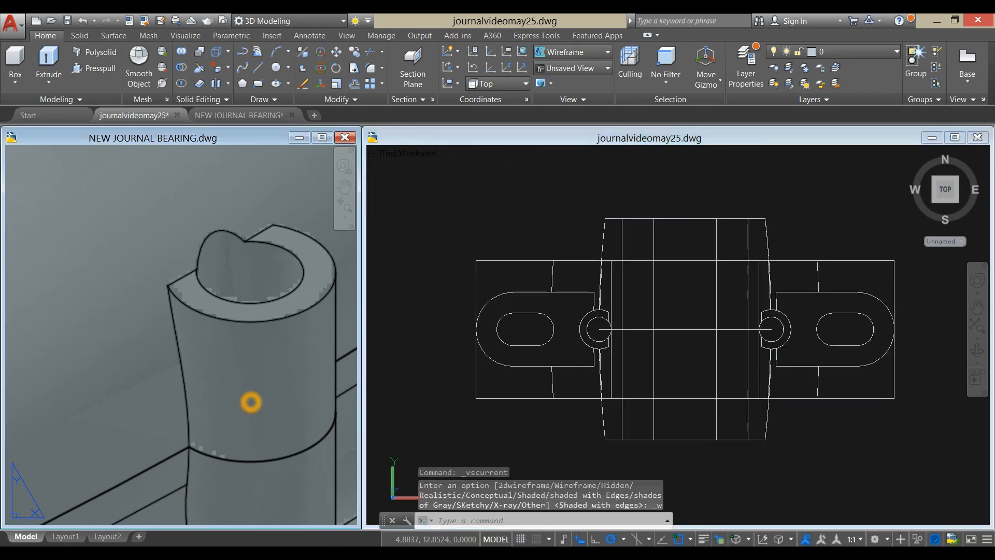
scroll(184, 382, "down", 6)
scroll(181, 382, "down", 4)
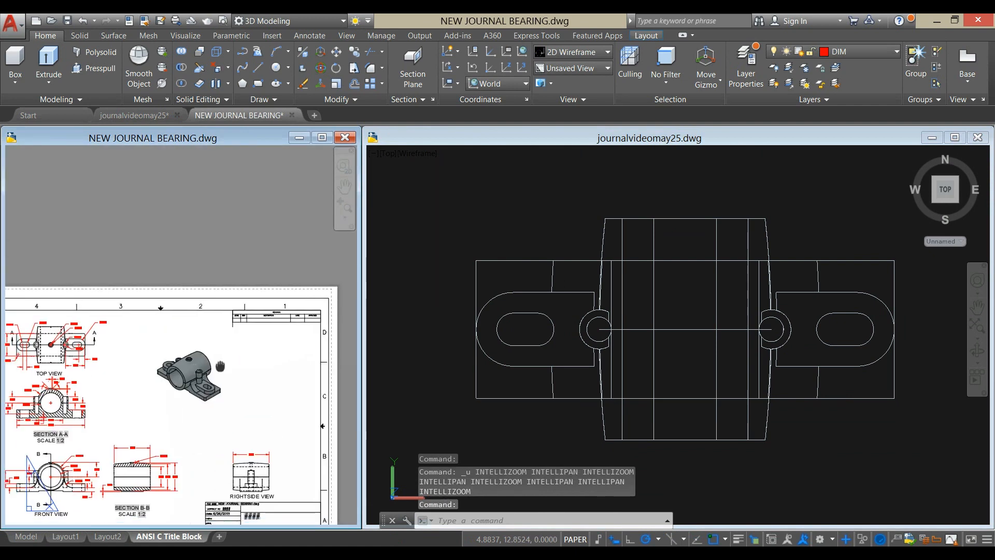
scroll(164, 324, "up", 10)
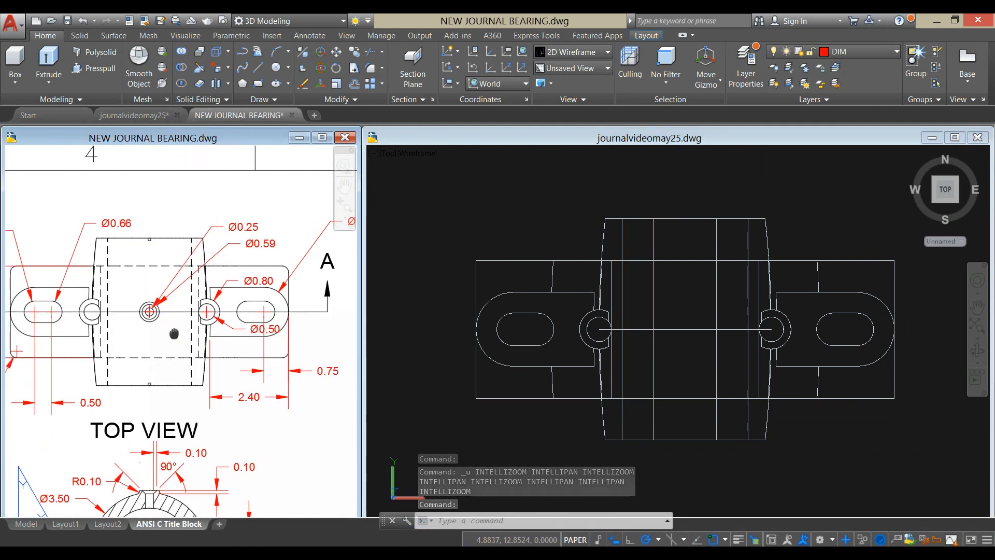
scroll(182, 334, "down", 8)
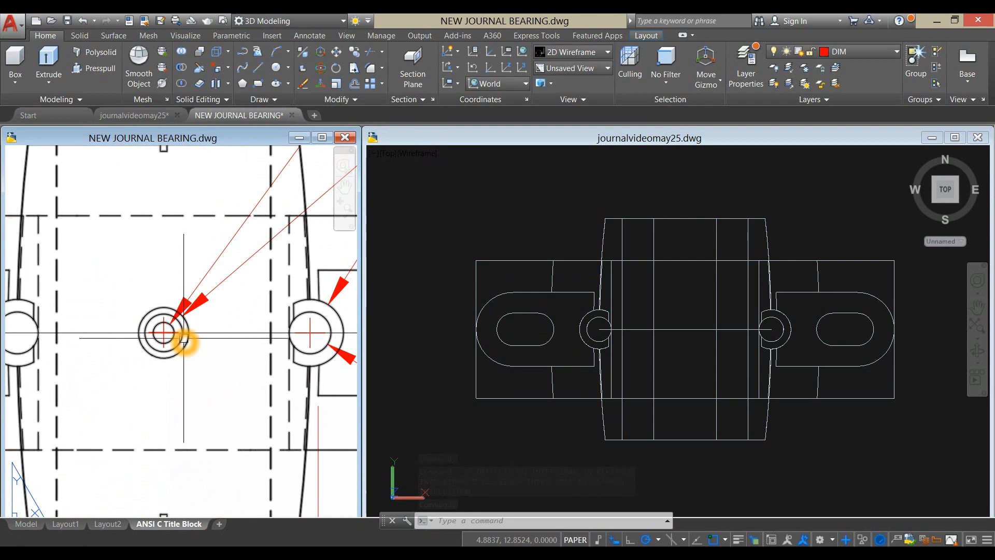
left_click(689, 186)
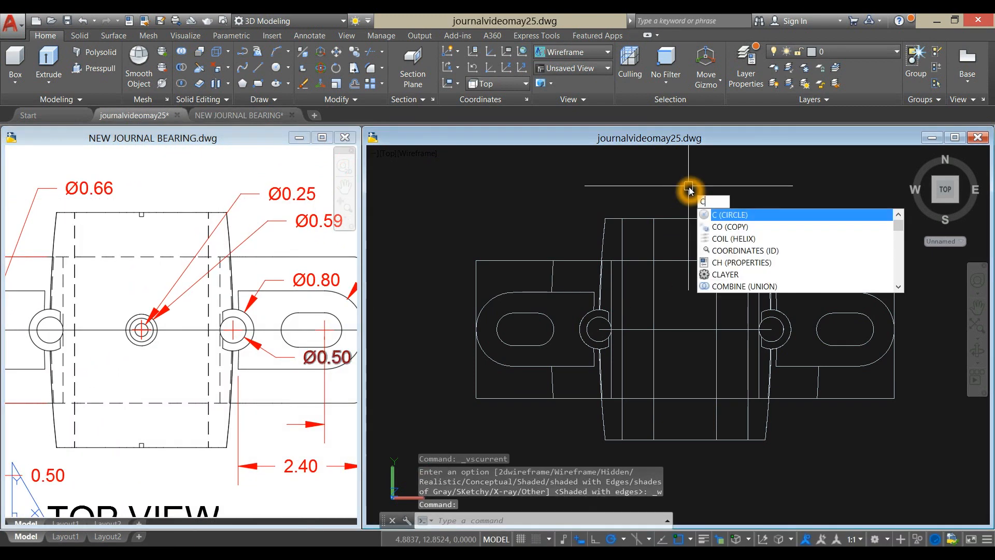
key("Return")
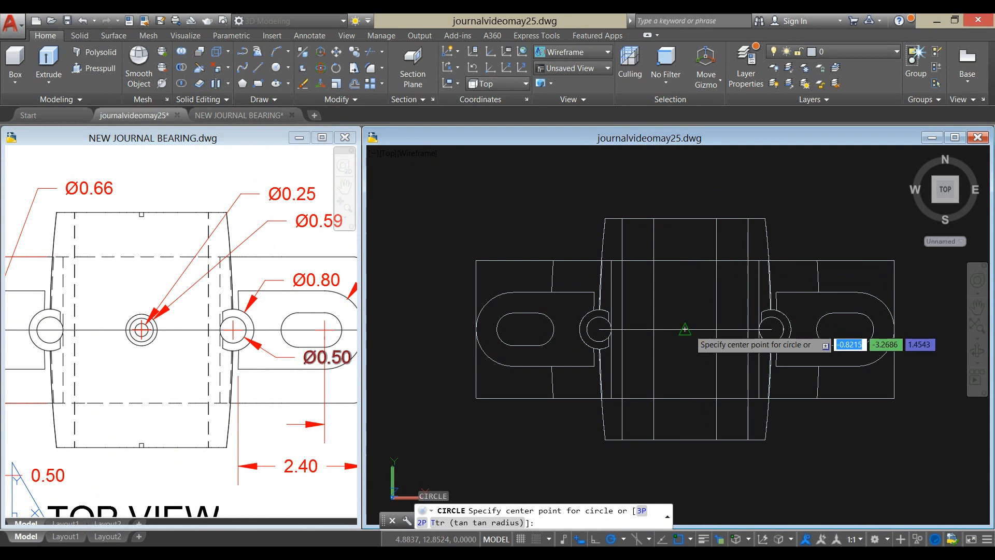
left_click(686, 329)
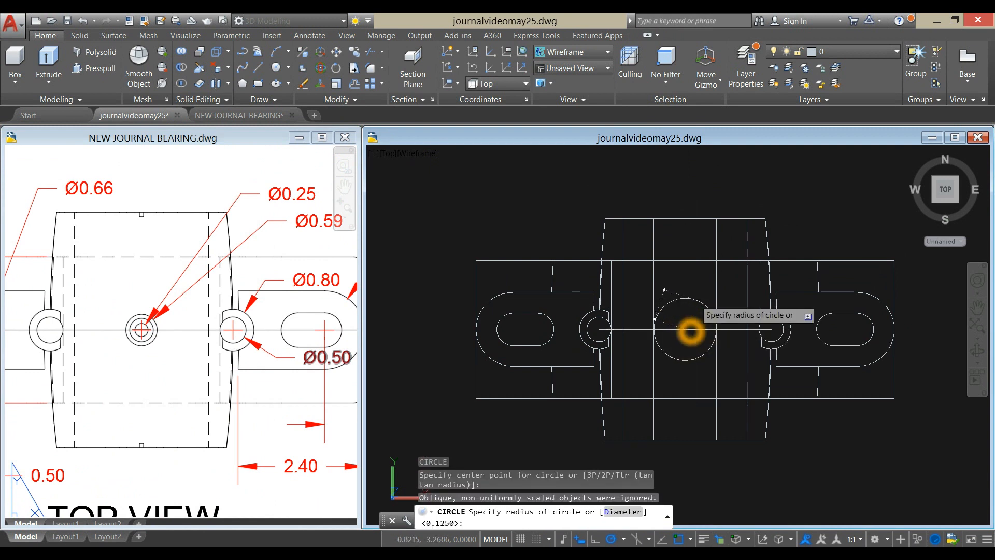
type("d")
key("Return")
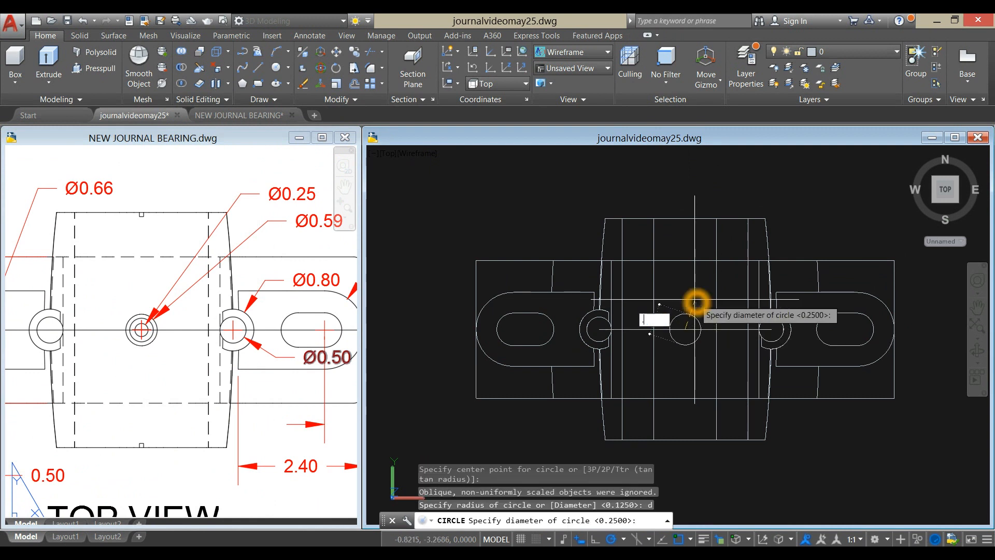
key("Return")
- Draw a concentric circle of diameter 0.25 from the centre of the 0.59 circle for the oil hole
scroll(689, 298, "up", 5)
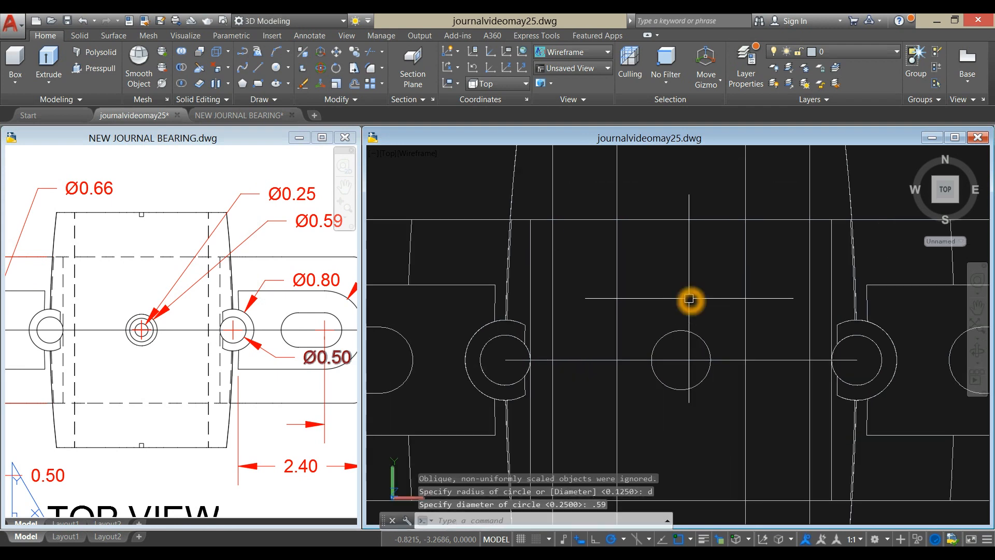
right_click(668, 266)
left_click(695, 273)
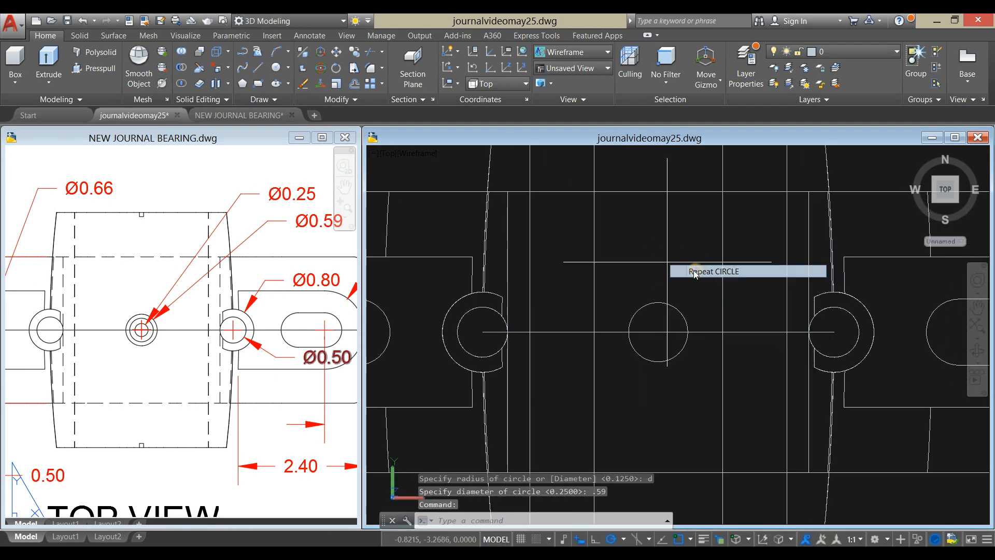
right_click(686, 300, "shift")
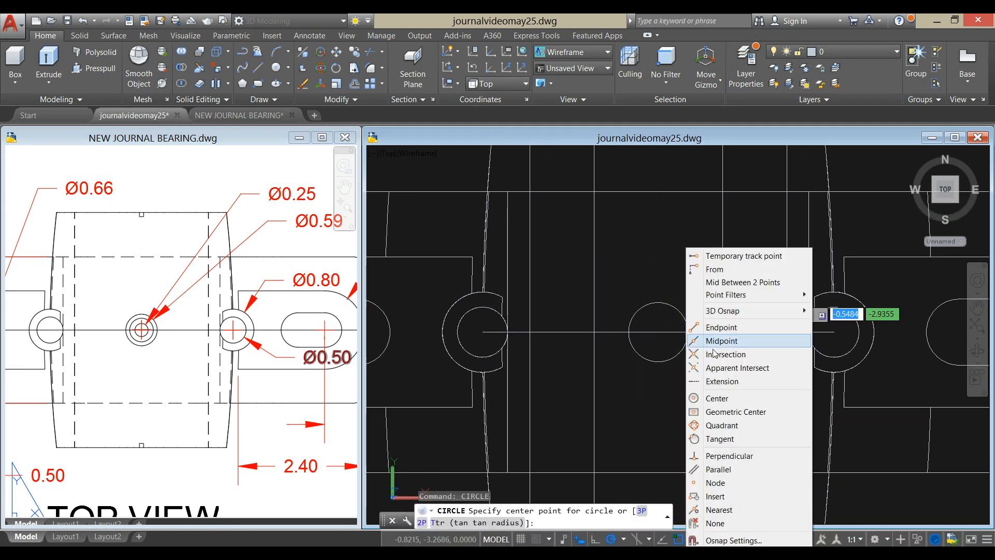
left_click(708, 399)
left_click(662, 359)
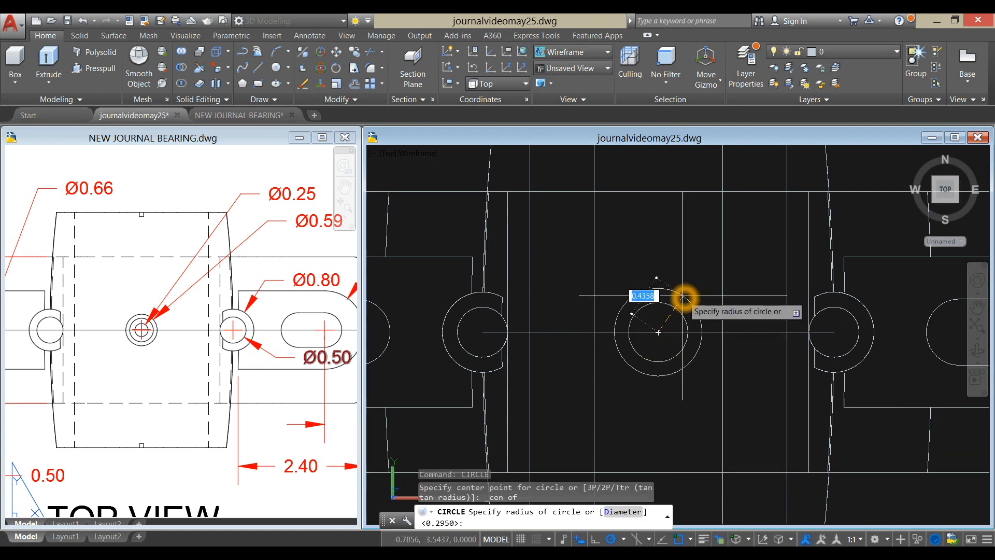
key("Return")
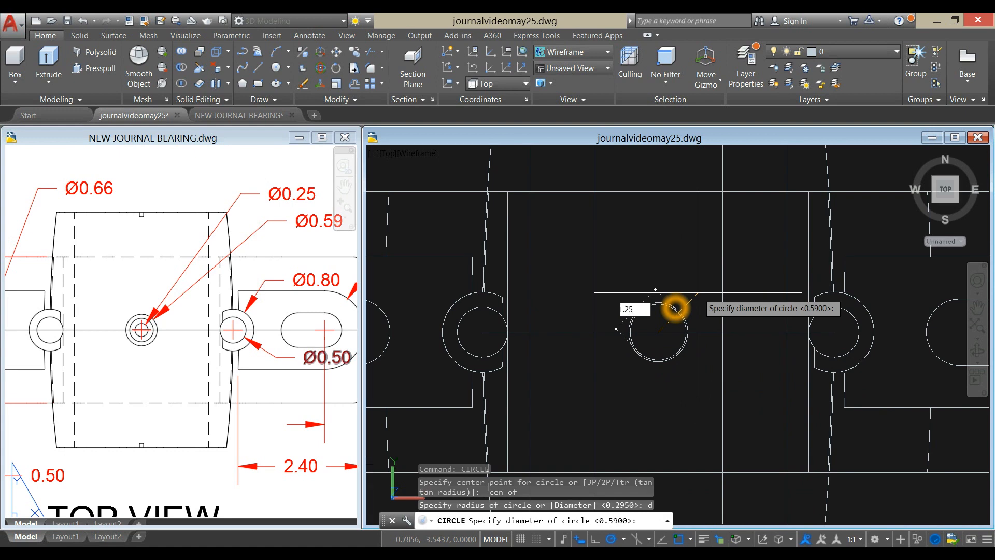
type(".25")
key("Return")
- Move both oil hole circles by their common centre straight up onto the crown of the upper half's middle outer edge
scroll(695, 292, "down", 5)
middle_click_drag(694, 293, 735, 270, "shift")
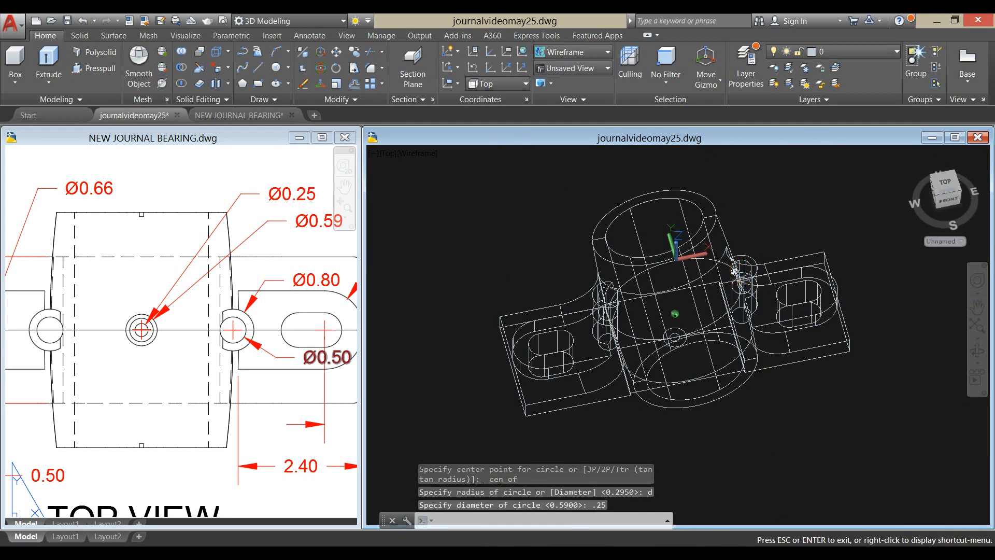
scroll(679, 336, "up", 6)
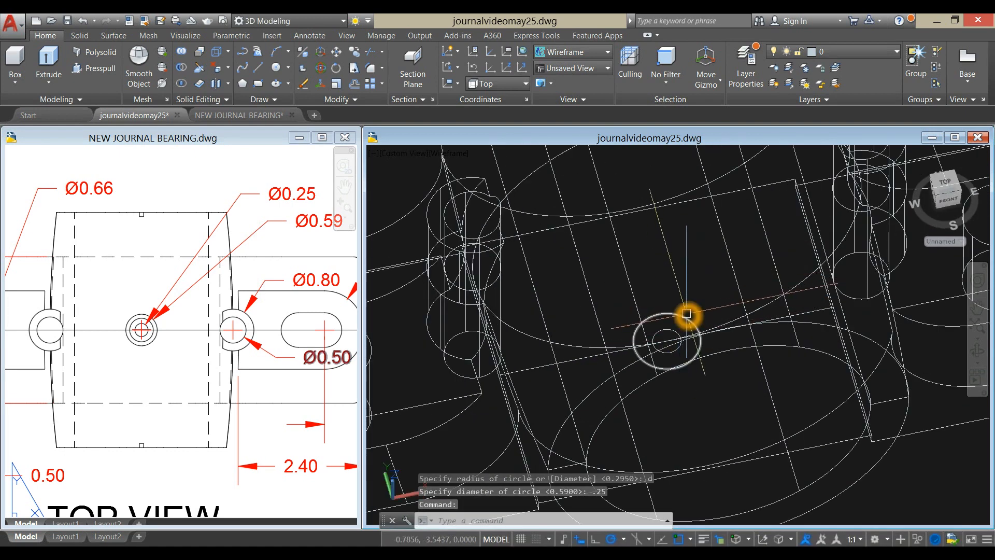
left_click(686, 313)
scroll(714, 389, "up", 3)
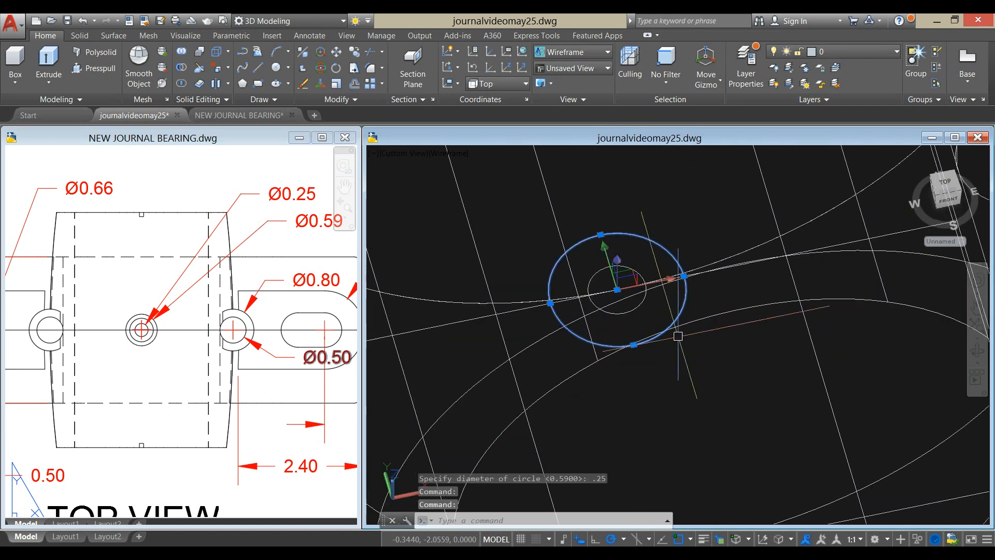
right_click(662, 201)
left_click(684, 283)
left_click(617, 292)
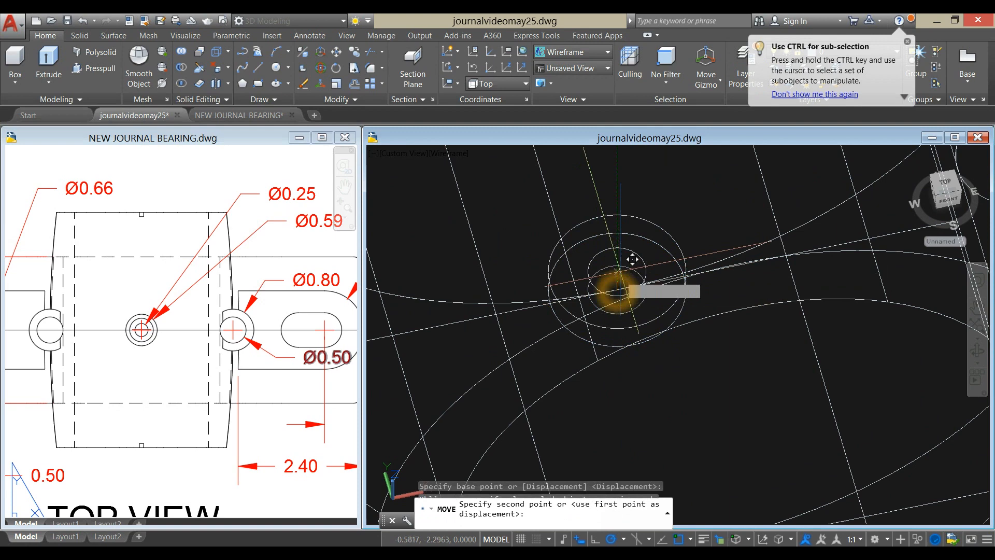
scroll(617, 265, "down", 6)
middle_click_drag(617, 264, 652, 251)
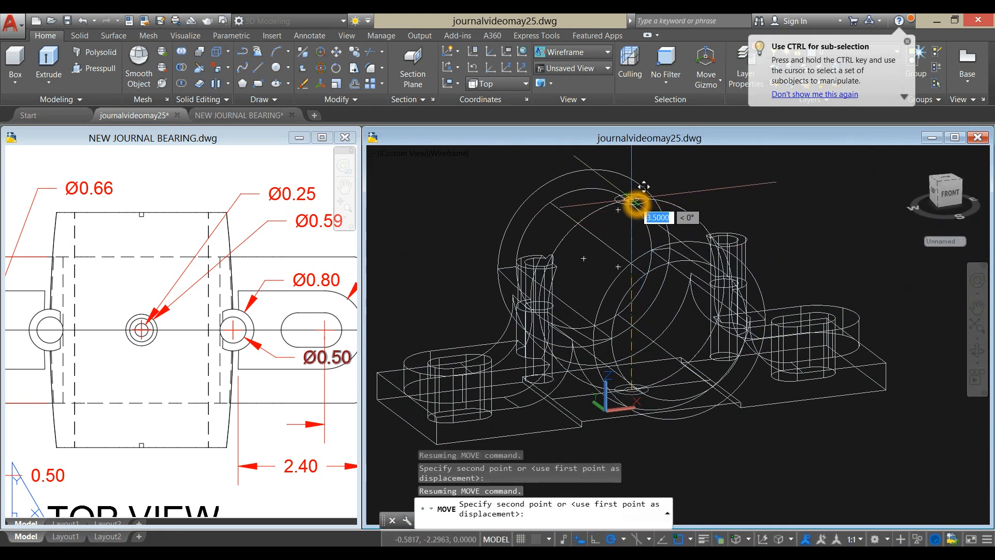
scroll(632, 200, "up", 5)
left_click(633, 201)
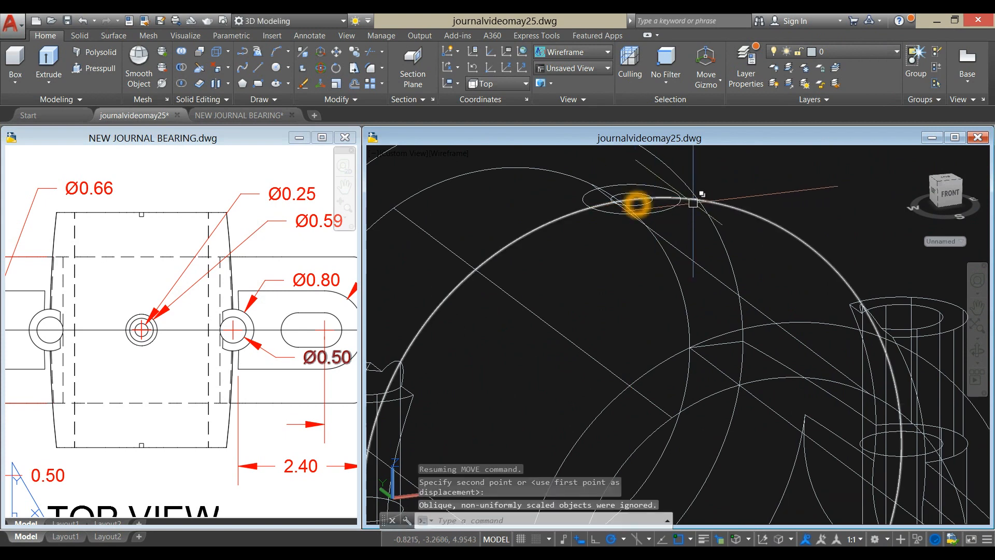
- Examine the oil hole boss dimensions in Section A-A of the reference drawing
scroll(765, 188, "down", 5)
left_click(265, 407)
scroll(266, 400, "down", 5)
middle_click_drag(264, 398, 254, 318)
scroll(251, 320, "down", 2)
scroll(237, 364, "up", 10)
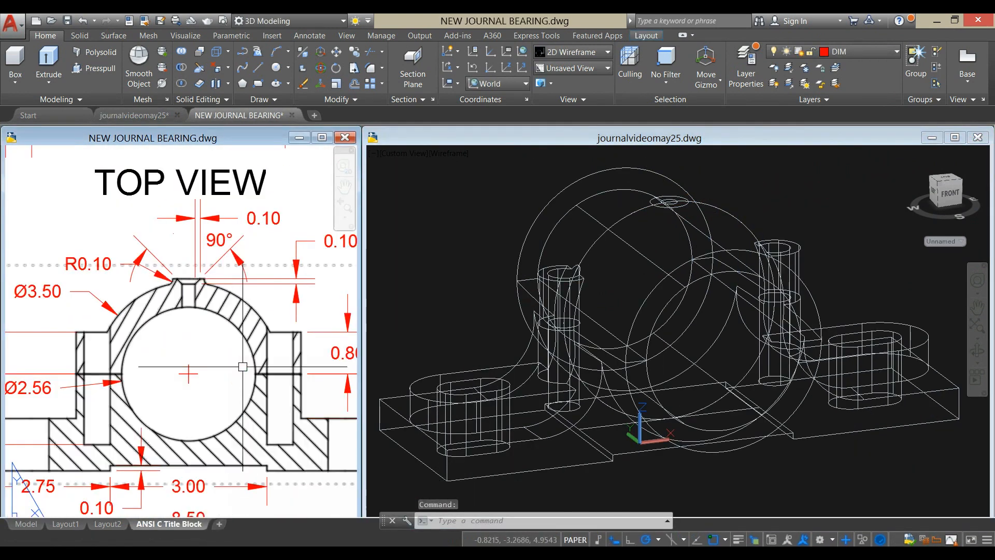
middle_click_drag(193, 420, 178, 444)
- Move both oil hole circles 0.1 straight up from the crown of the upper half
left_click(735, 208)
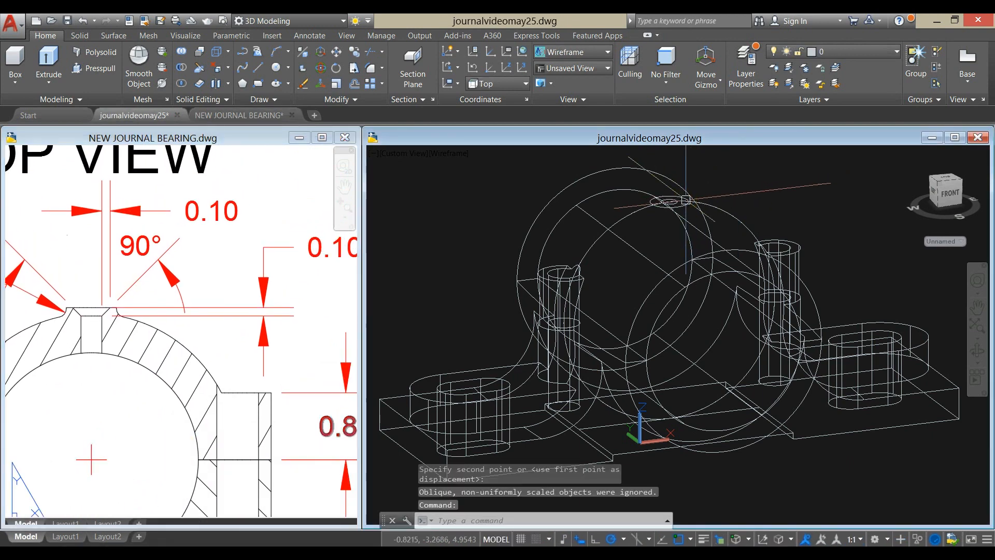
scroll(685, 197, "up", 5)
left_click(684, 214)
scroll(674, 212, "up", 6)
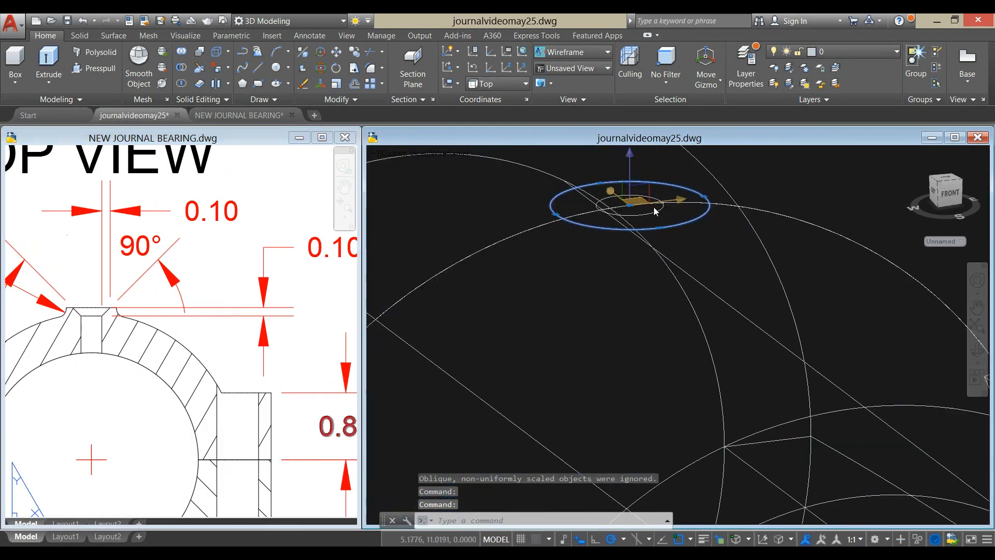
scroll(669, 217, "down", 6)
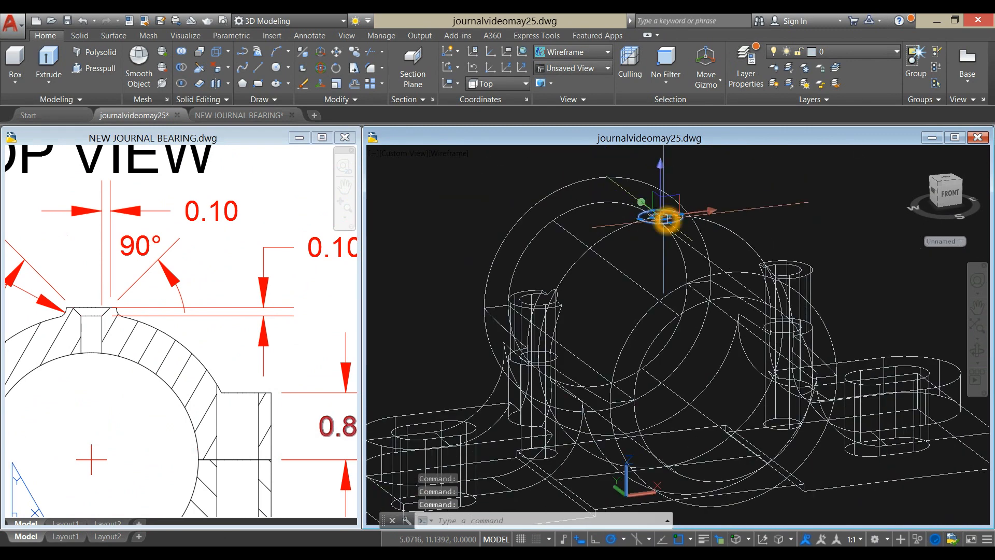
right_click(746, 183)
left_click(793, 266)
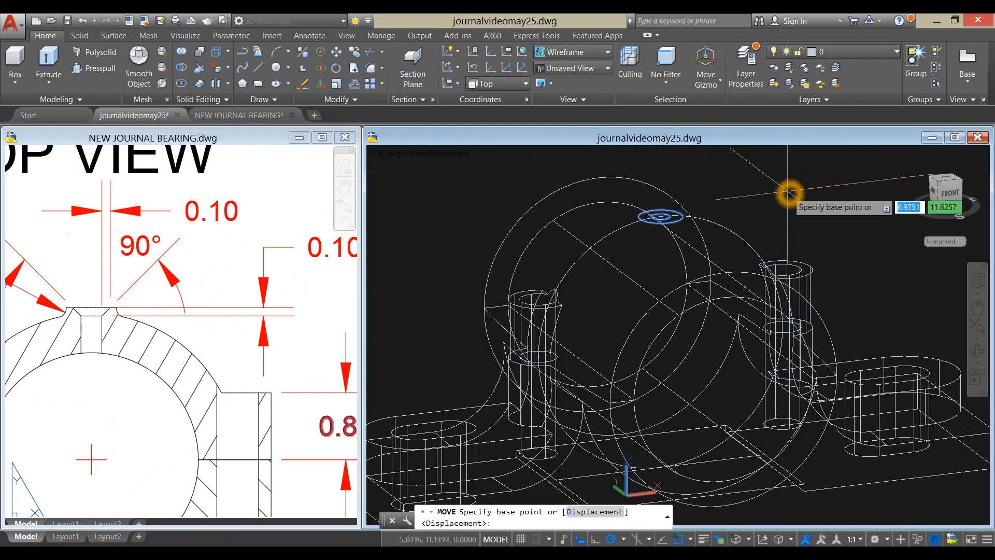
left_click(779, 200)
type(".1")
key("Return")
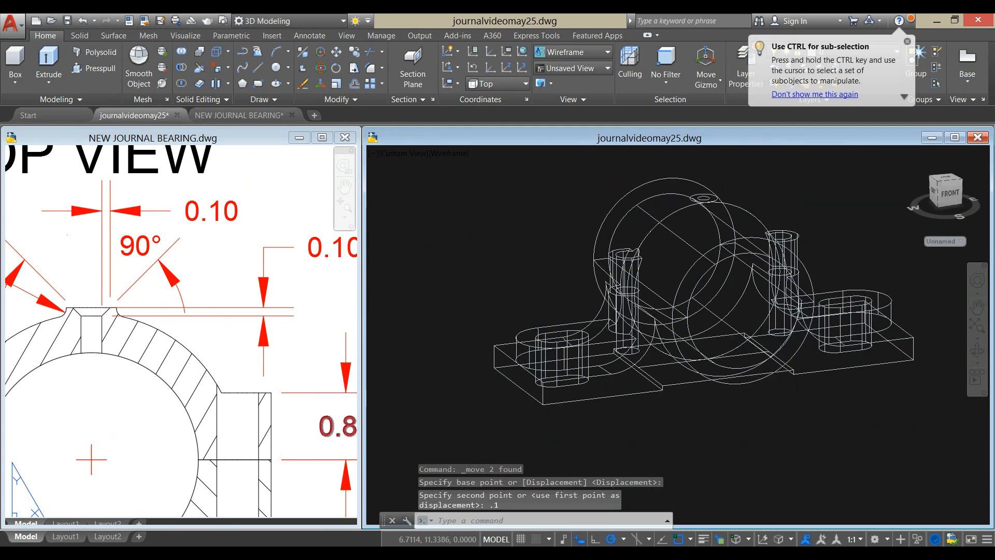
- Extrude both oil hole circles downward as solids to the level of the bore's upper edge midpoint
middle_click_drag(775, 181, 774, 180, "shift")
scroll(710, 186, "up", 5)
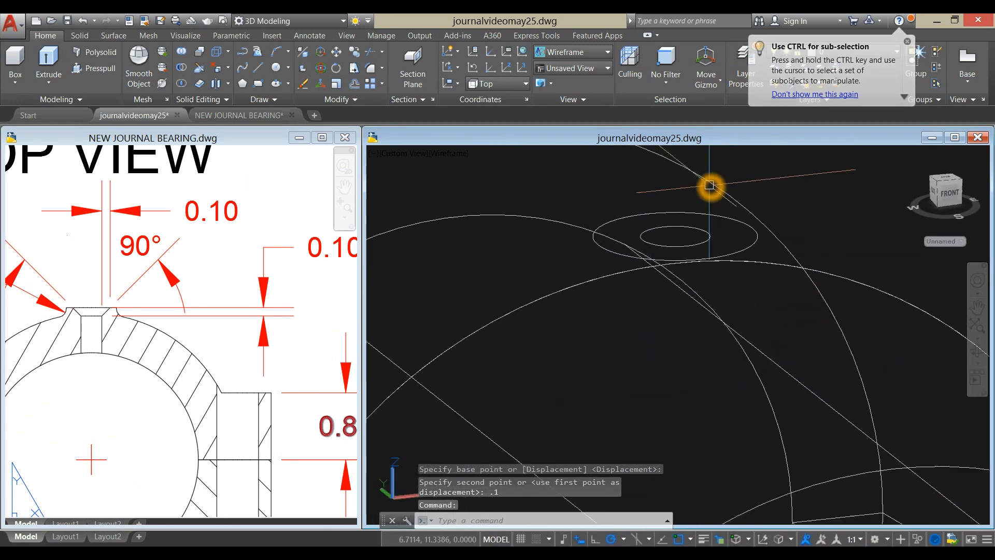
left_click(713, 215)
left_click(711, 239)
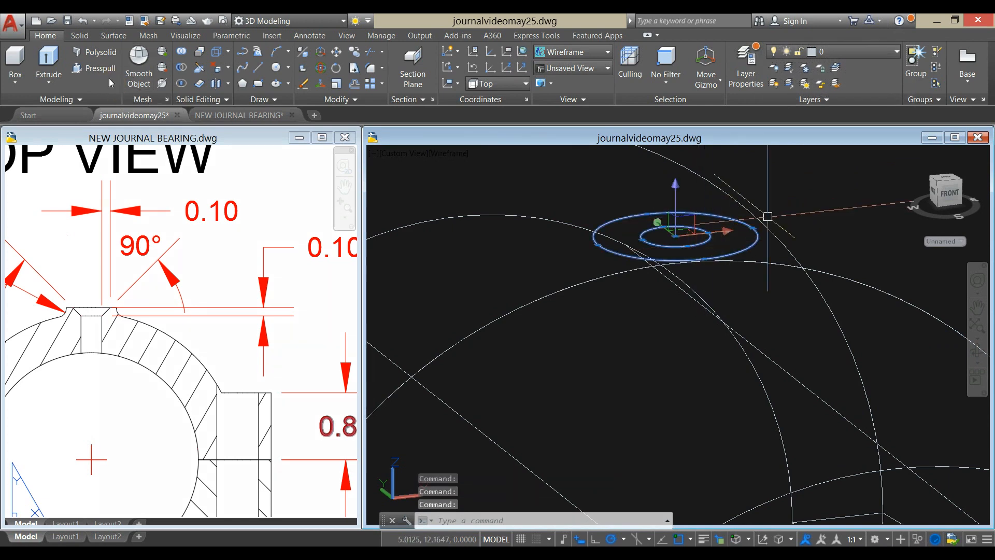
left_click(52, 59)
scroll(468, 155, "down", 5)
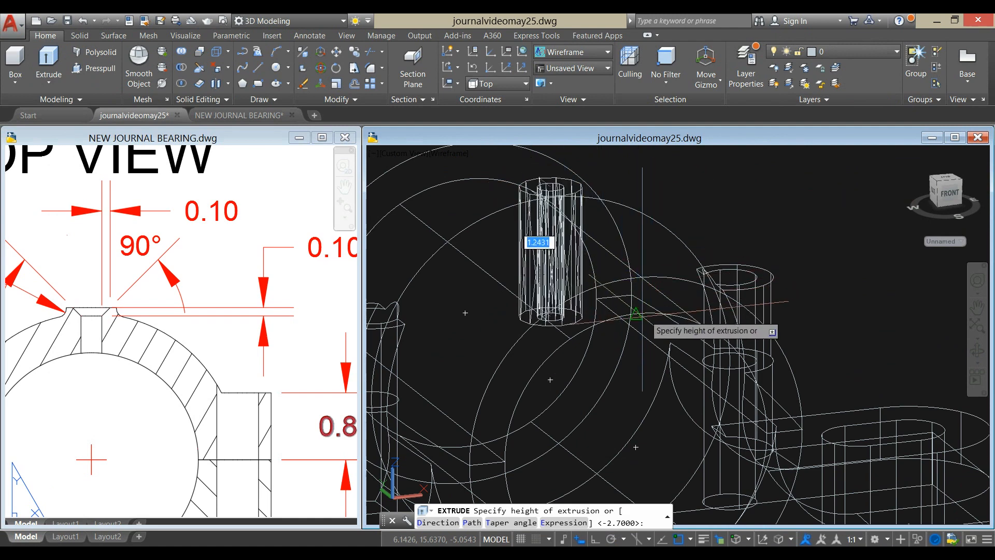
left_click(635, 316)
left_click(634, 316)
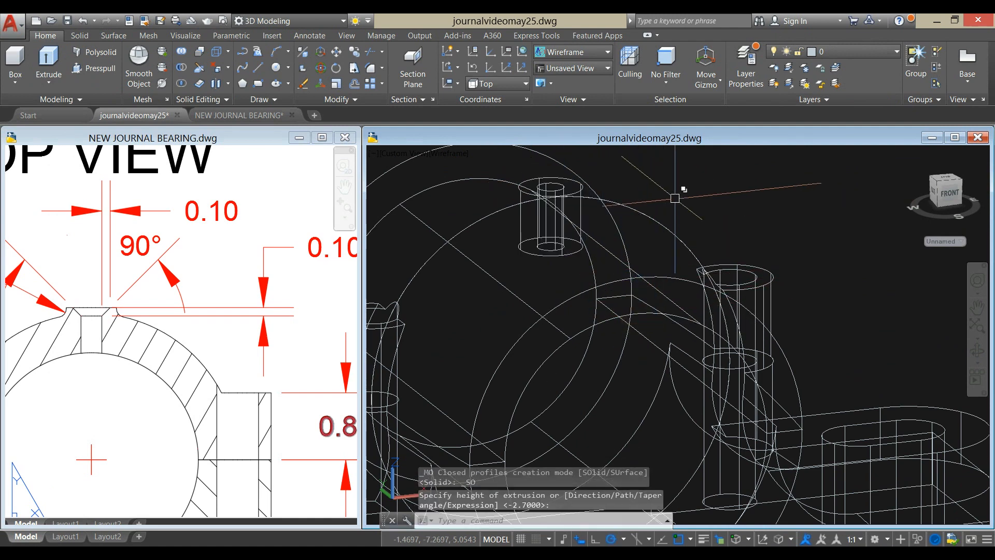
- Show the bearing in the Shaded with edges visual style, orbited to expose the oil hole boss
scroll(674, 192, "down", 5)
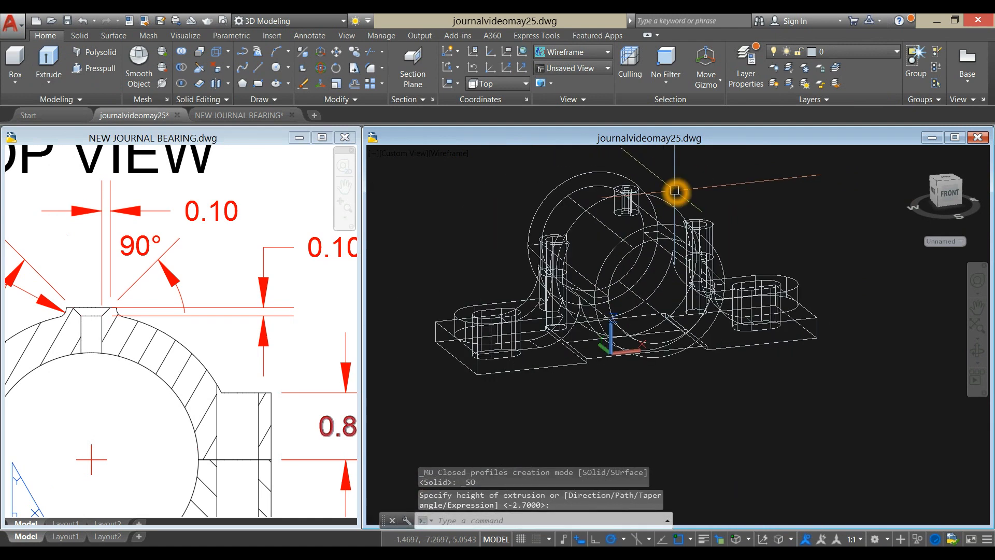
left_click(420, 153)
left_click(441, 148)
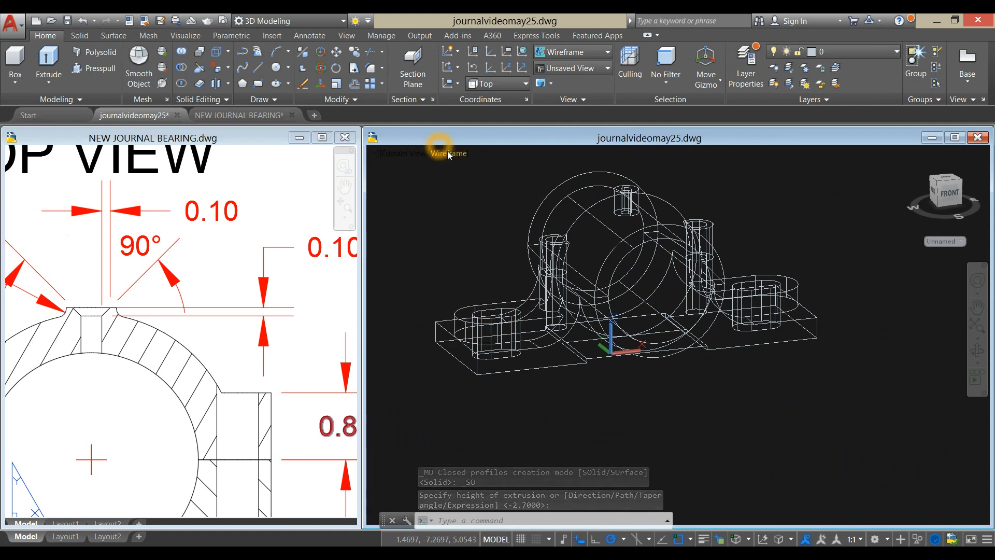
left_click(447, 151)
left_click(491, 245)
middle_click_drag(738, 171, 704, 76, "shift")
middle_click_drag(700, 194, 713, 230, "shift")
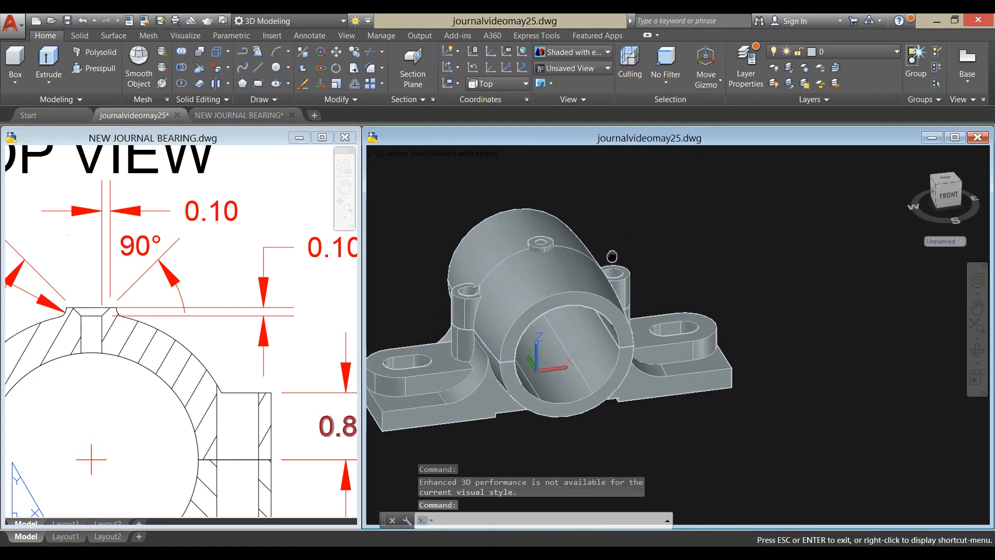
- Try to unite the outer oil hole boss cylinder with the upper half of the bearing
scroll(664, 176, "up", 6)
left_click(181, 50)
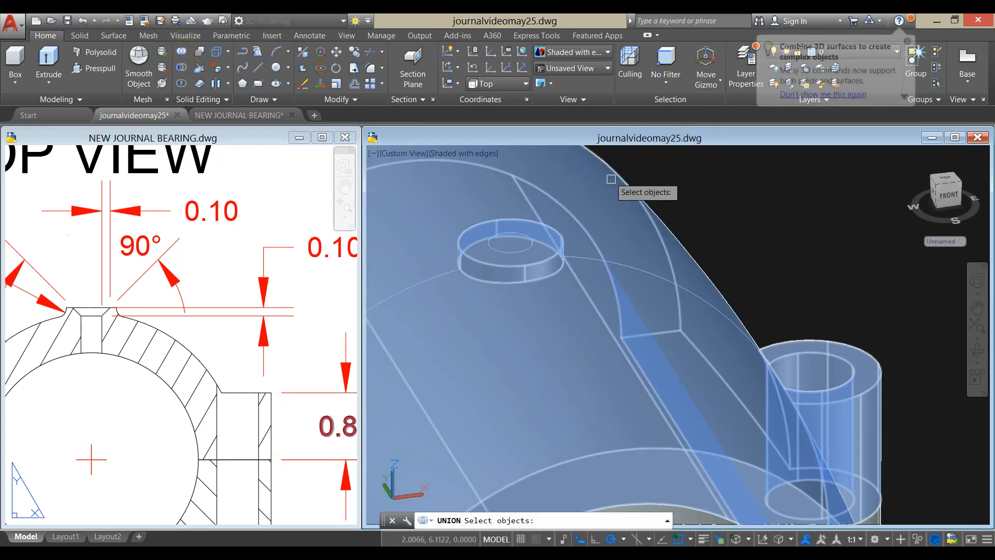
left_click(611, 195)
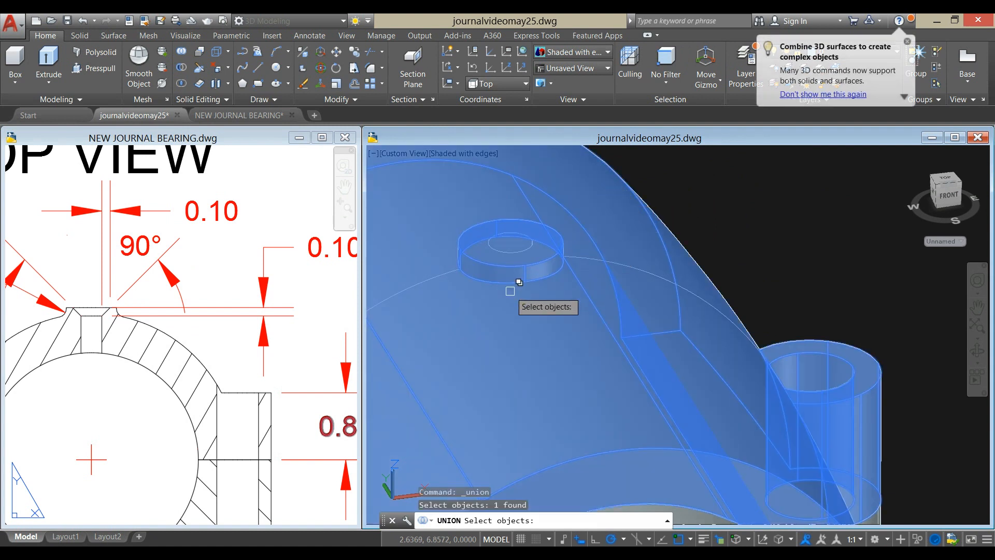
scroll(510, 291, "up", 2)
left_click(507, 258)
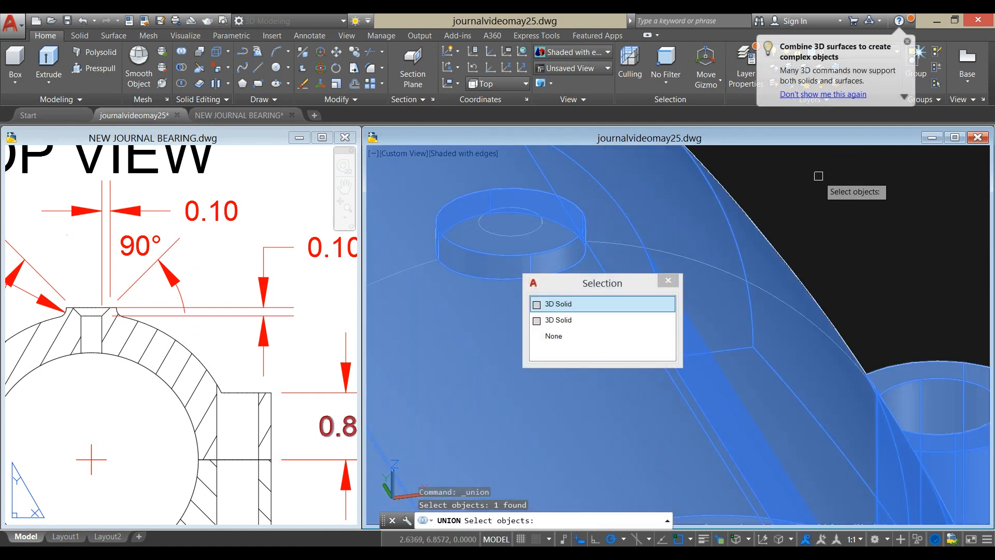
left_click(560, 321)
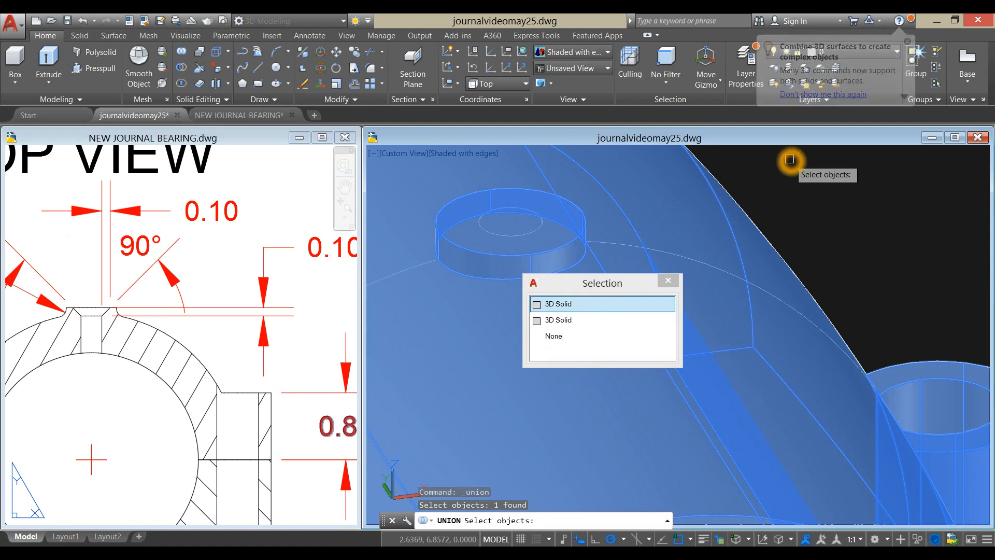
key("Return")
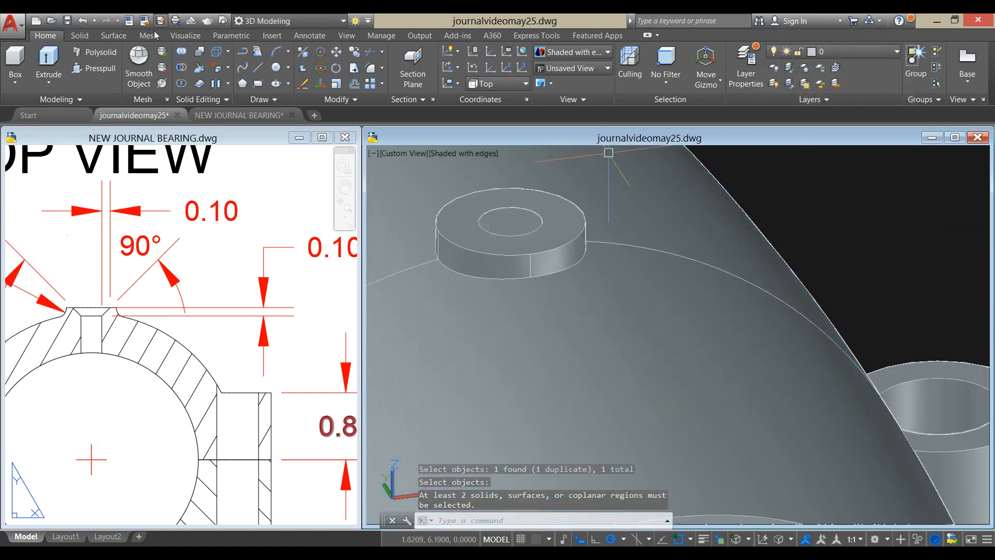
- Subtract the inner oil hole cylinder from the upper half of the bearing
left_click(181, 69)
left_click(673, 189)
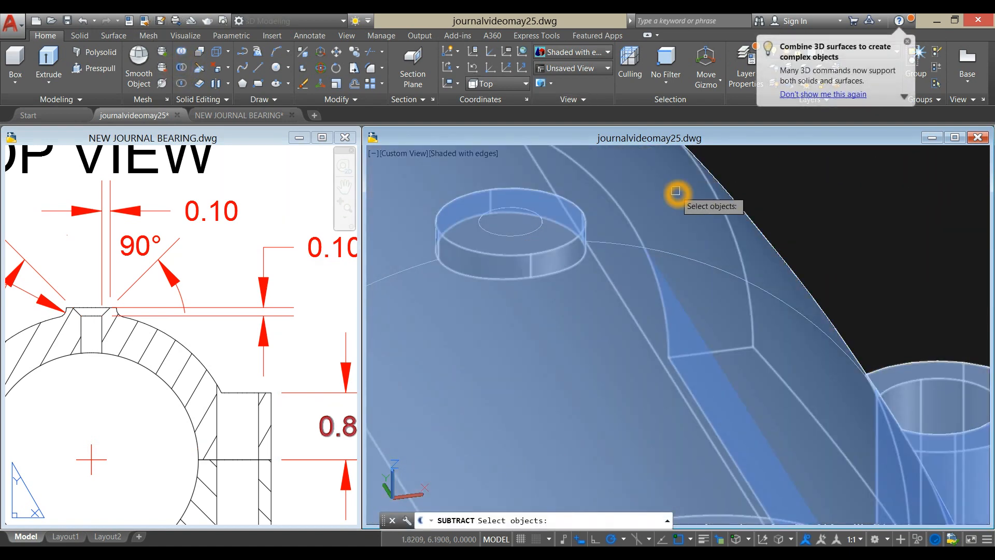
right_click(803, 158)
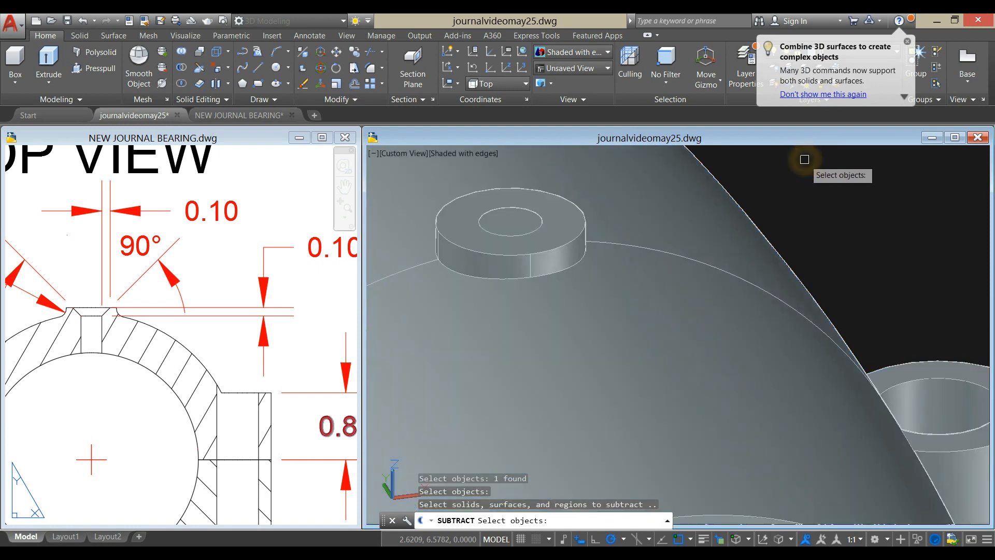
left_click(521, 216)
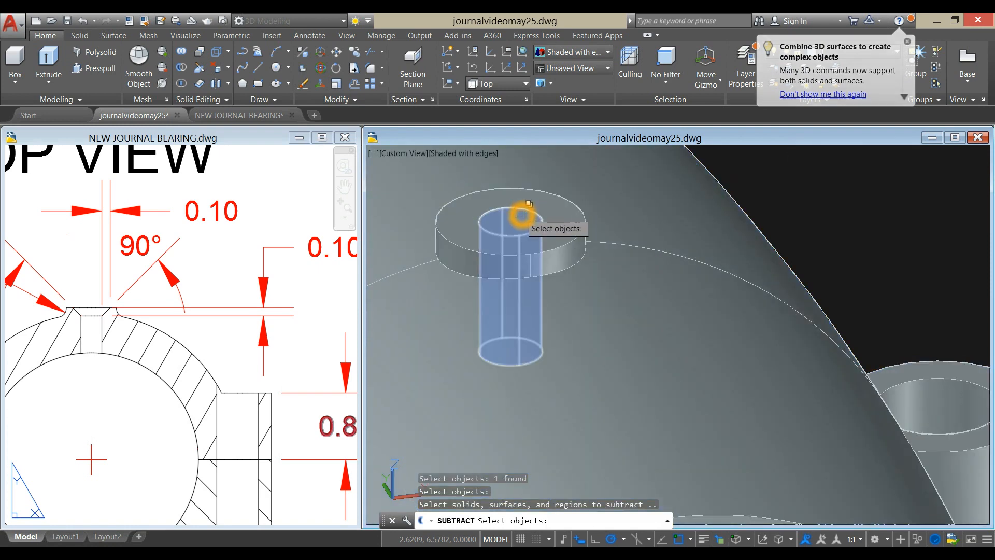
right_click(824, 166)
- Examine the lower end of the oil hole from inside the bore and its opening on the boss
scroll(803, 172, "down", 6)
middle_click_drag(798, 173, 741, 147, "shift")
scroll(599, 331, "down", 2)
scroll(587, 326, "up", 5)
mouse_move(586, 326)
middle_mouse_down("shift")
mouse_move(606, 316)
mouse_move(606, 296)
mouse_move(617, 344)
mouse_move(695, 505)
mouse_move(636, 312)
middle_mouse_up("shift")
scroll(601, 225, "up", 5)
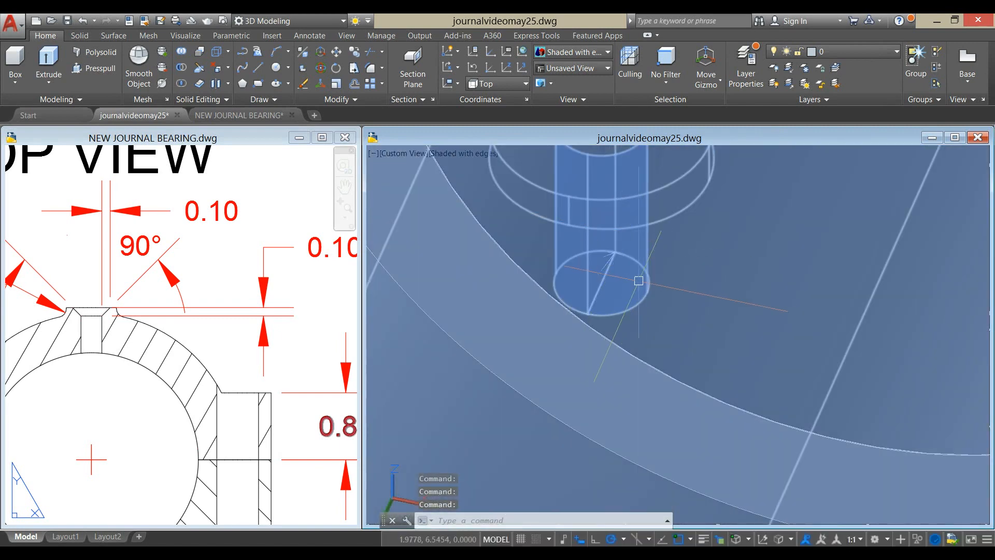
scroll(797, 274, "down", 5)
scroll(881, 415, "down", 4)
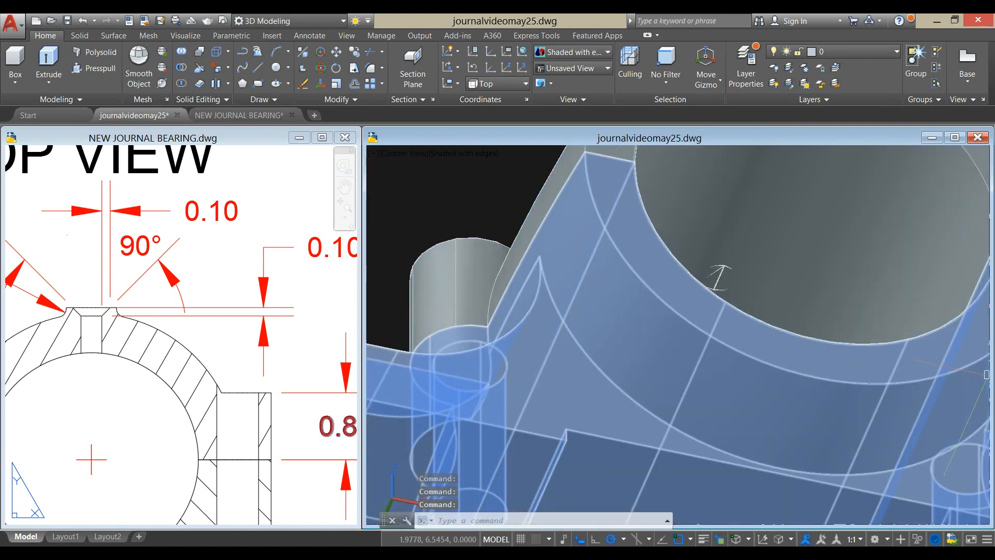
mouse_move(882, 415)
middle_mouse_down("shift")
mouse_move(798, 422)
mouse_move(686, 299)
mouse_move(695, 421)
middle_mouse_up("shift")
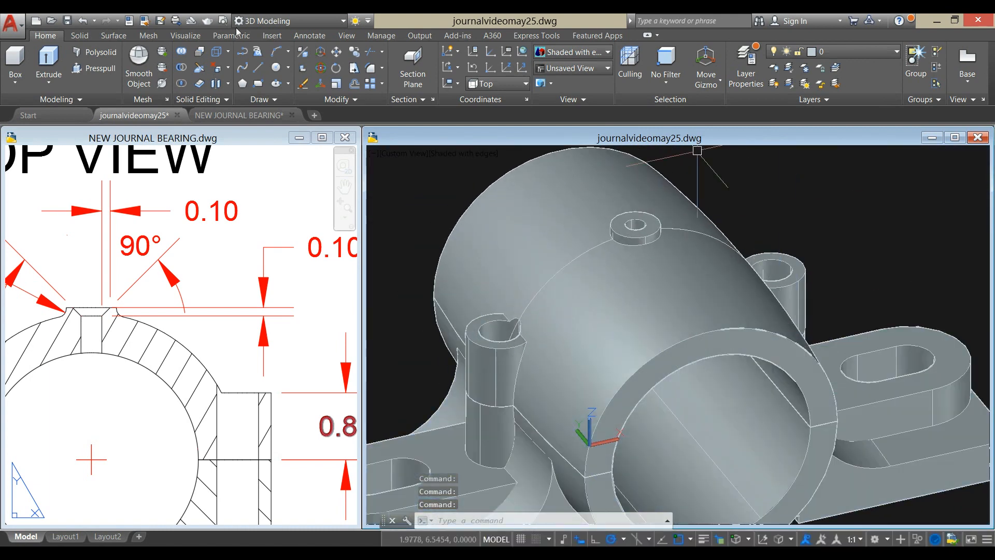
- Presspull one half of the leftover floor inside the oil hole about 1.11 down into the open bore
left_click(94, 68)
scroll(733, 251, "up", 6)
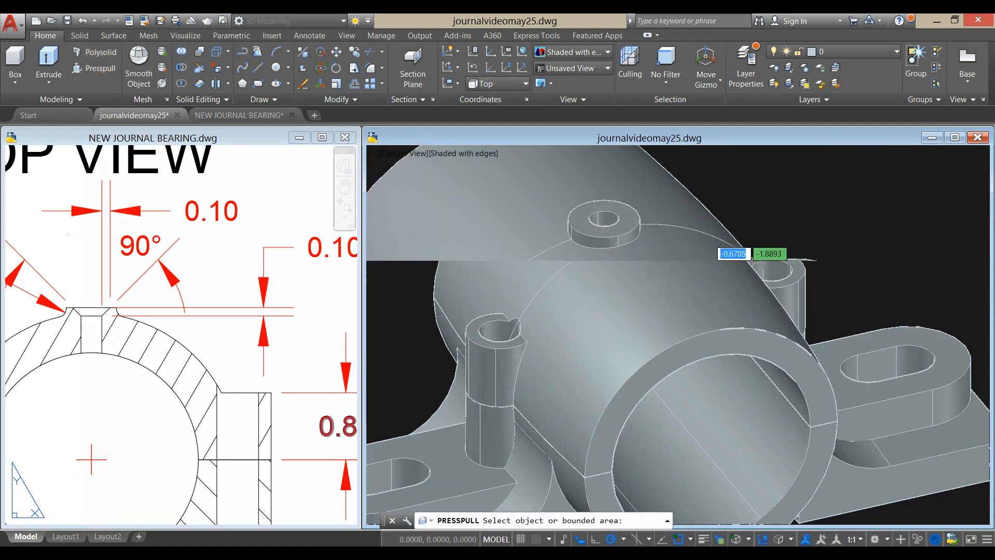
middle_click_drag(610, 371, 631, 136)
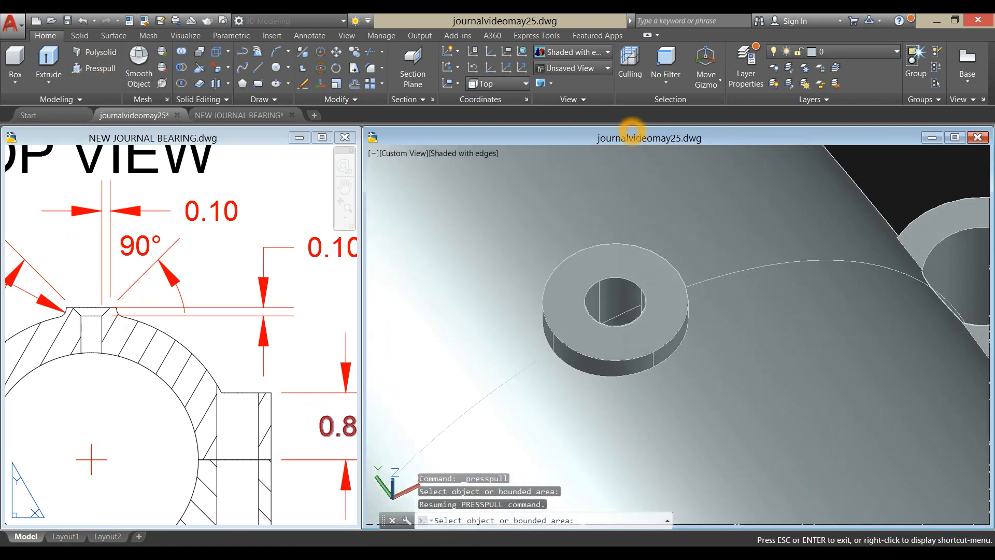
scroll(631, 145, "down", 3)
middle_click_drag(613, 240, 637, 287, "shift")
middle_click_drag(652, 364, 648, 188)
middle_click_drag(637, 259, 668, 299, "shift")
scroll(644, 255, "up", 3)
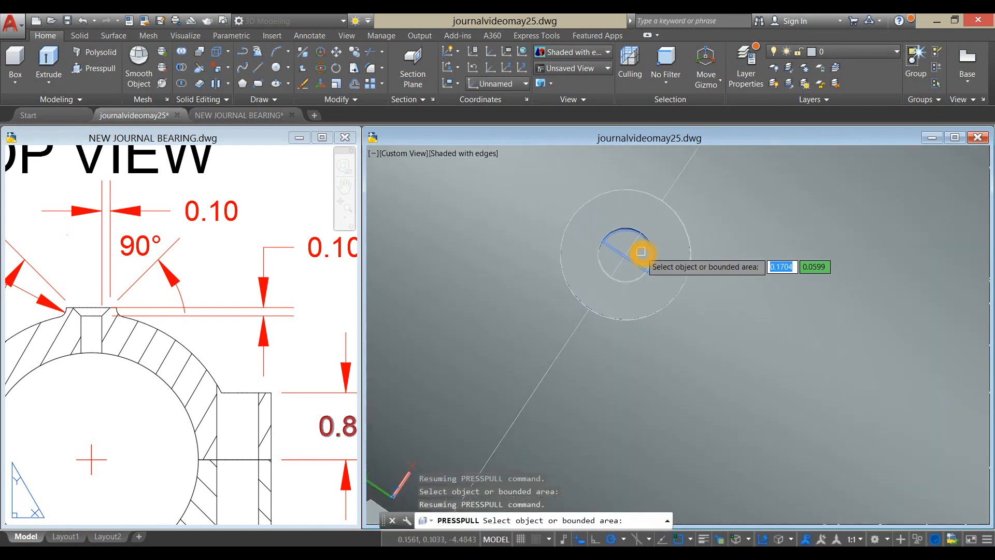
left_click(639, 245)
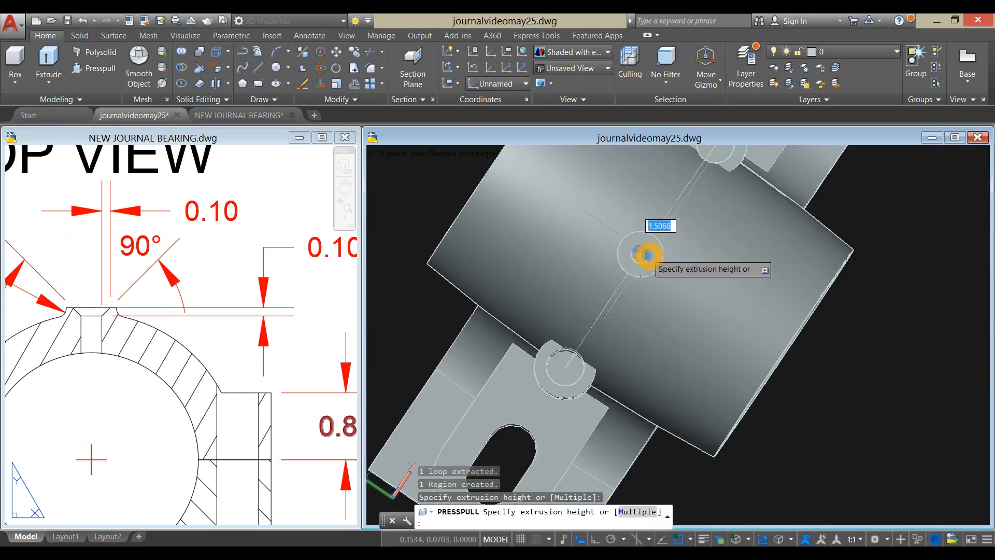
middle_click_drag(643, 259, 612, 134, "shift")
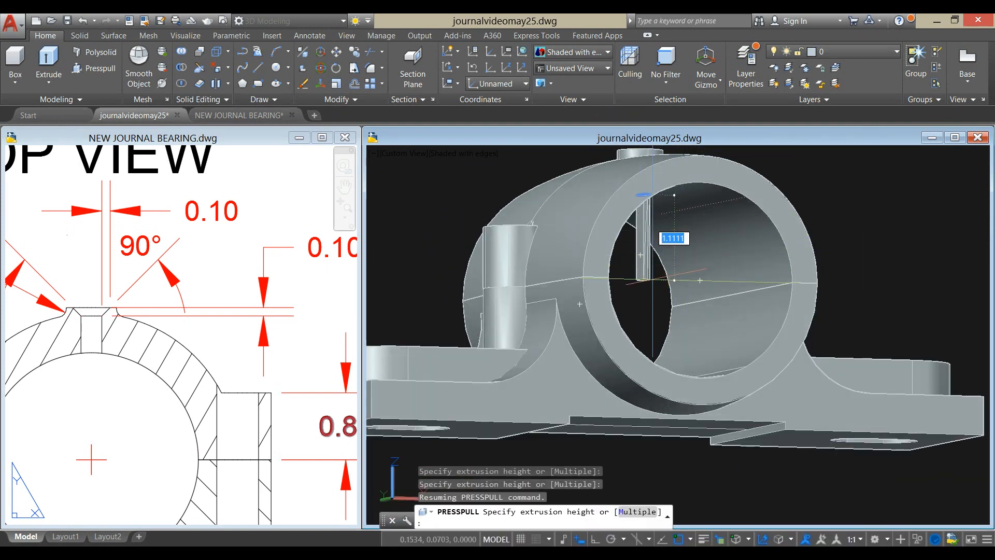
left_click(658, 282)
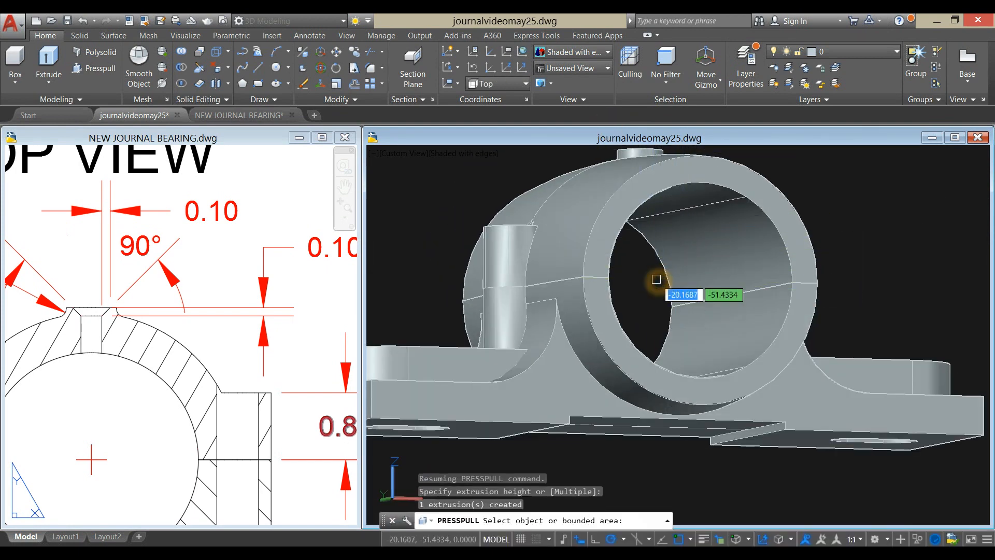
- Presspull the remaining half of the oil hole's floor about 1.14 down into the bore and end the command
middle_click_drag(661, 264, 684, 400, "shift")
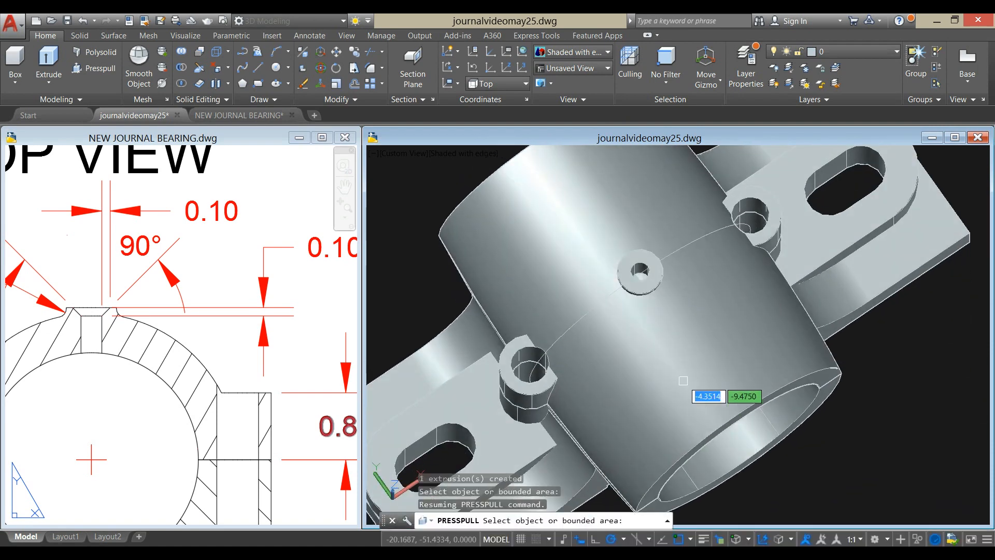
scroll(654, 276, "up", 5)
middle_click_drag(655, 273, 632, 266, "shift")
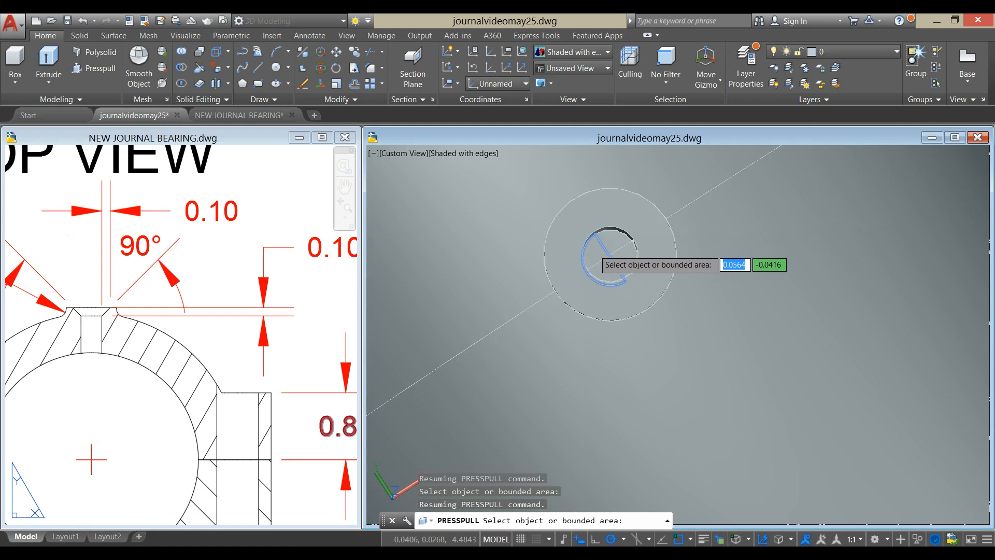
left_click(594, 249)
scroll(599, 256, "down", 5)
middle_click_drag(596, 251, 616, 318, "shift")
left_click(599, 265)
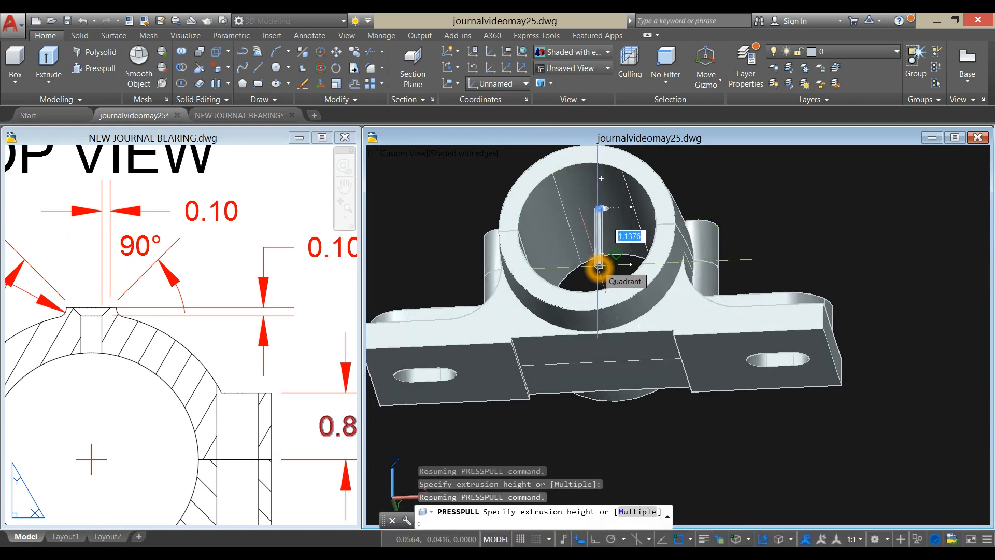
scroll(654, 236, "up", 8)
scroll(653, 238, "down", 10)
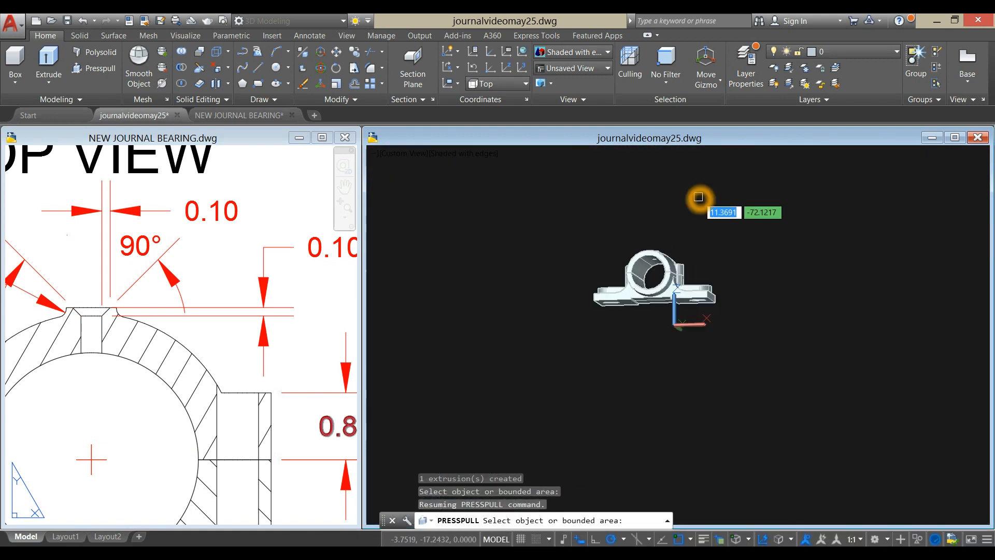
key("Return")
- Show the bearing in the X-Ray visual style, orbited so the oil hole is seen through the upper half
middle_click_drag(678, 217, 691, 241)
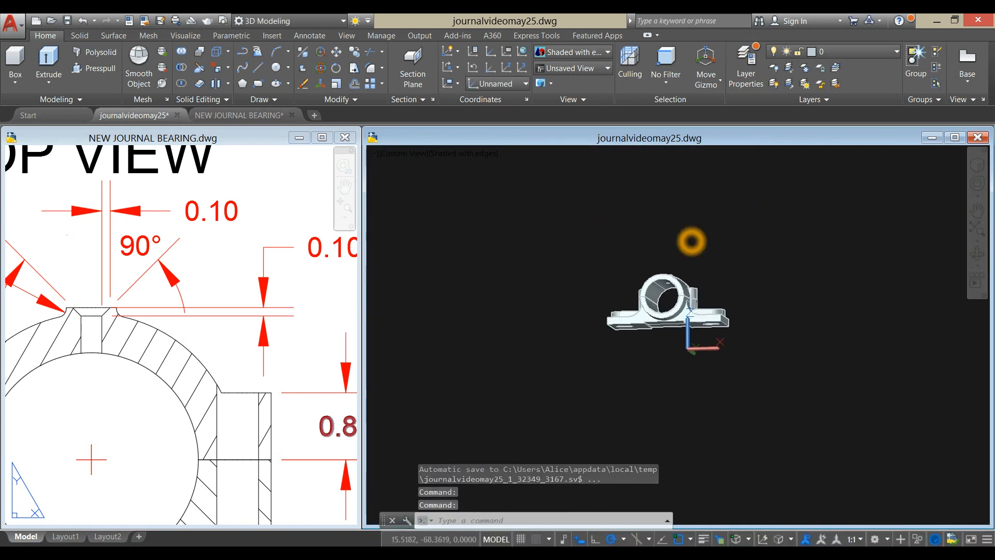
left_click(691, 241)
left_click(807, 258)
left_click(807, 257)
left_click(689, 229)
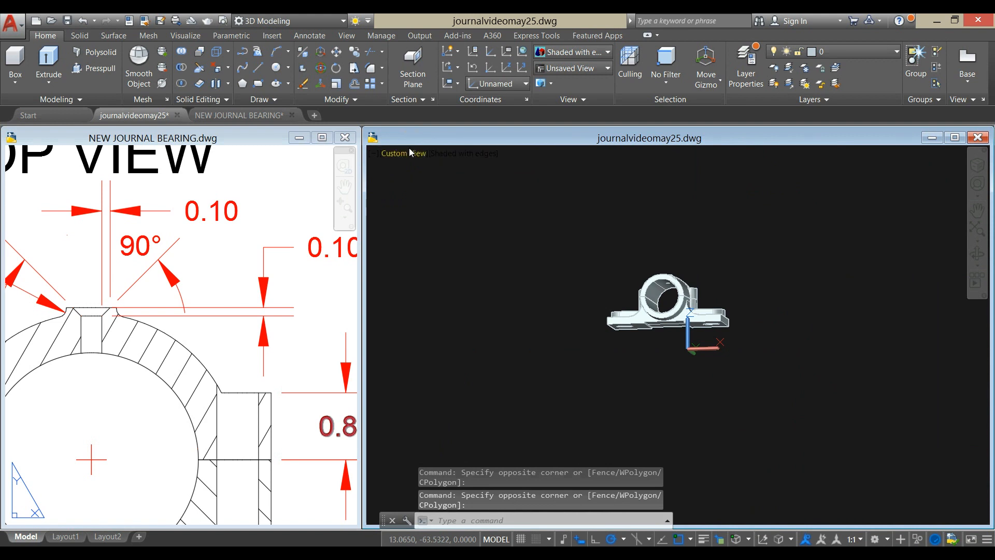
left_click(452, 154)
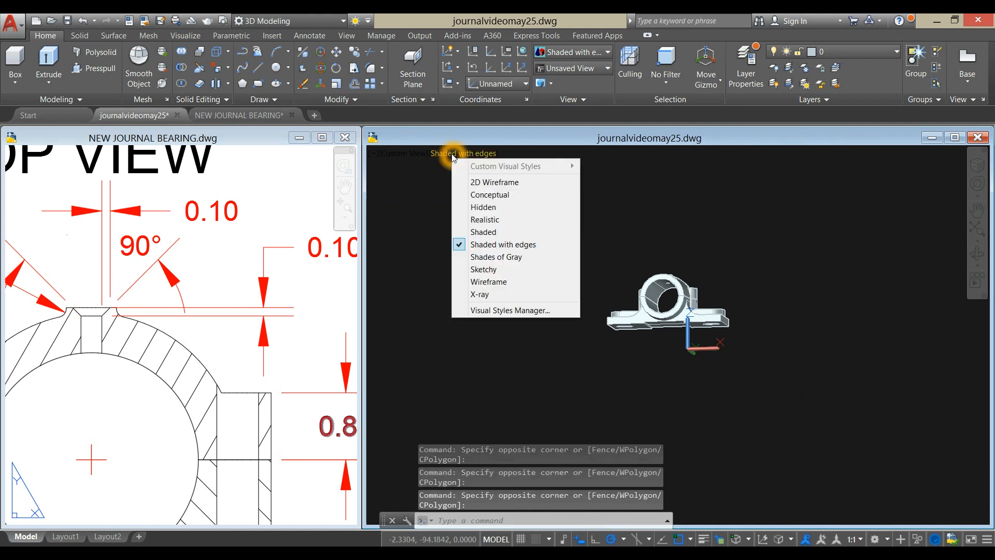
left_click(511, 294)
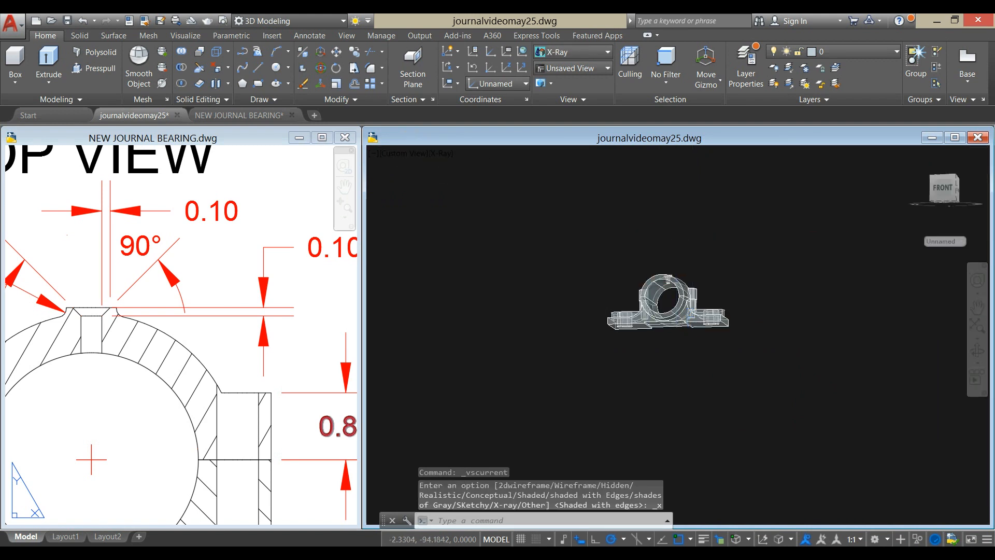
scroll(677, 254, "up", 4)
middle_click_drag(677, 254, 728, 298, "shift")
scroll(669, 293, "up", 6)
middle_click_drag(669, 294, 591, 238)
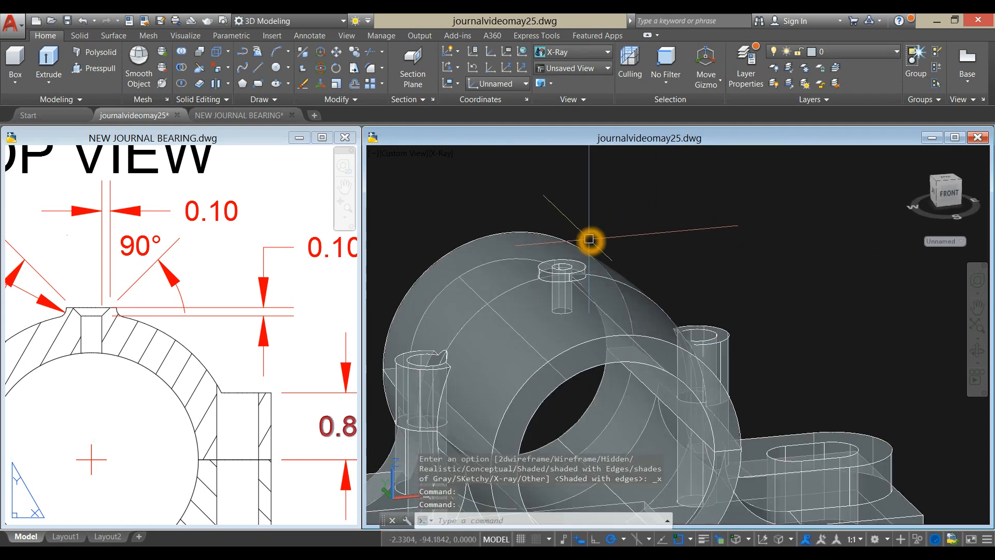
- Chamfer the top edge of the oil hole in the boss with both distances set to 0.1
left_click(80, 35)
left_click(478, 84)
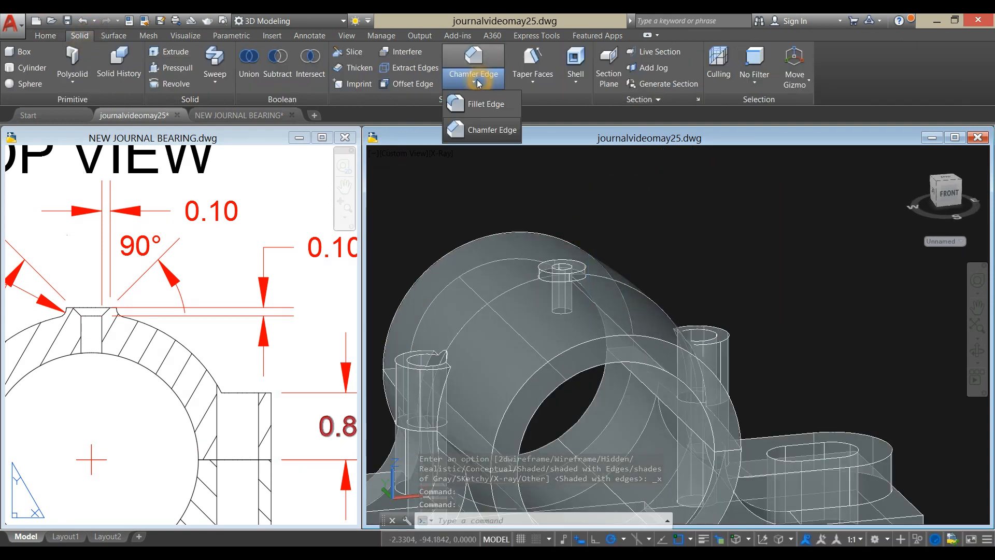
left_click(490, 135)
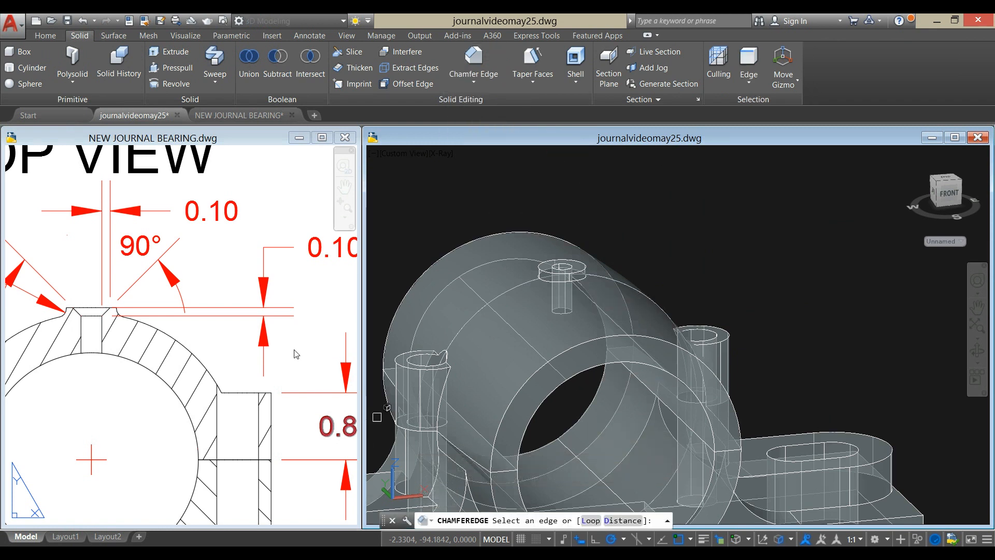
left_click(622, 520)
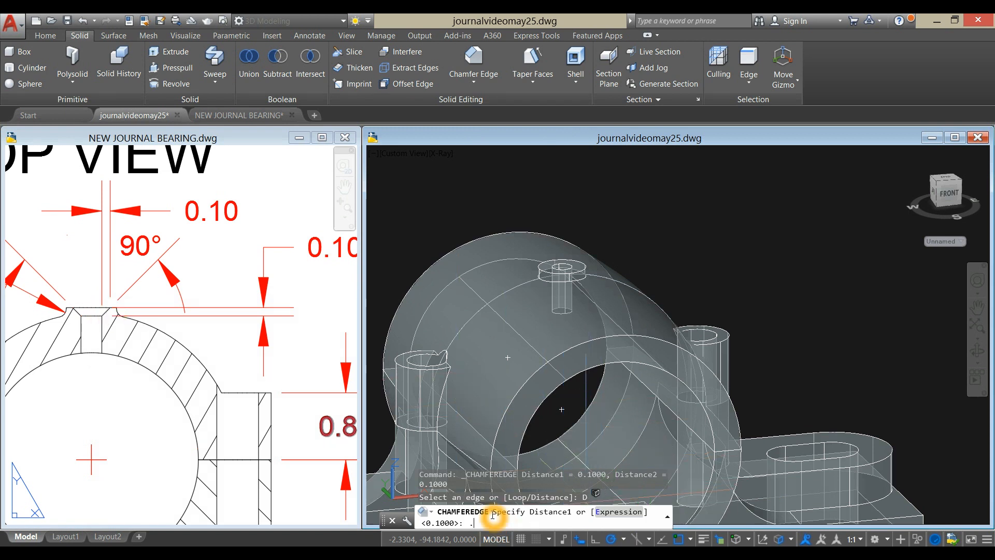
key("Return")
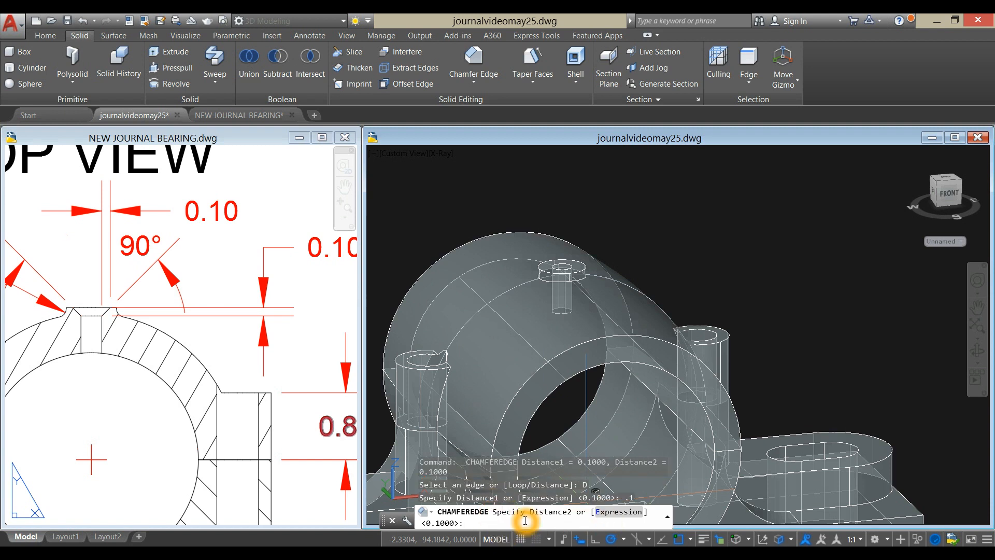
type(".1")
key("Return")
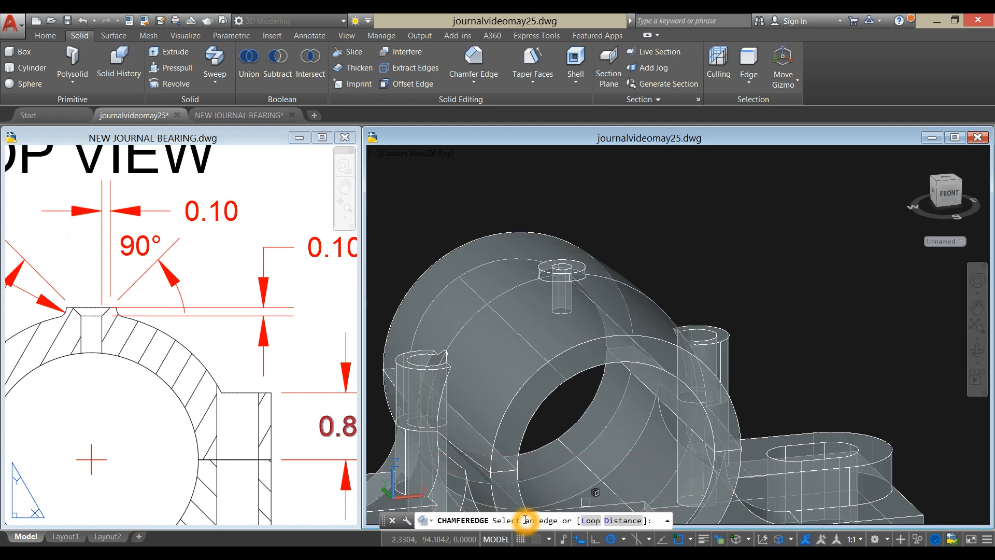
scroll(584, 250, "up", 2)
scroll(584, 249, "up", 3)
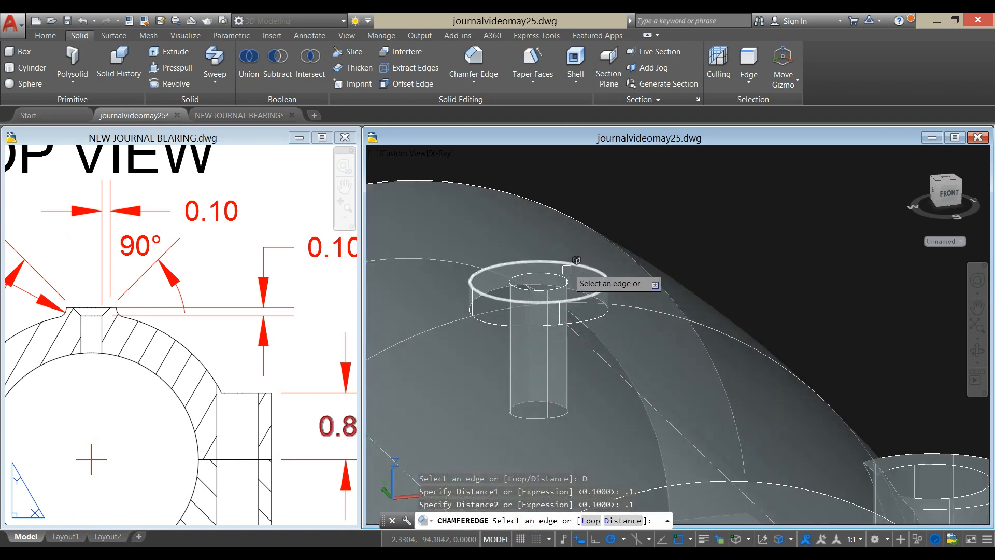
left_click(565, 283)
right_click(655, 170)
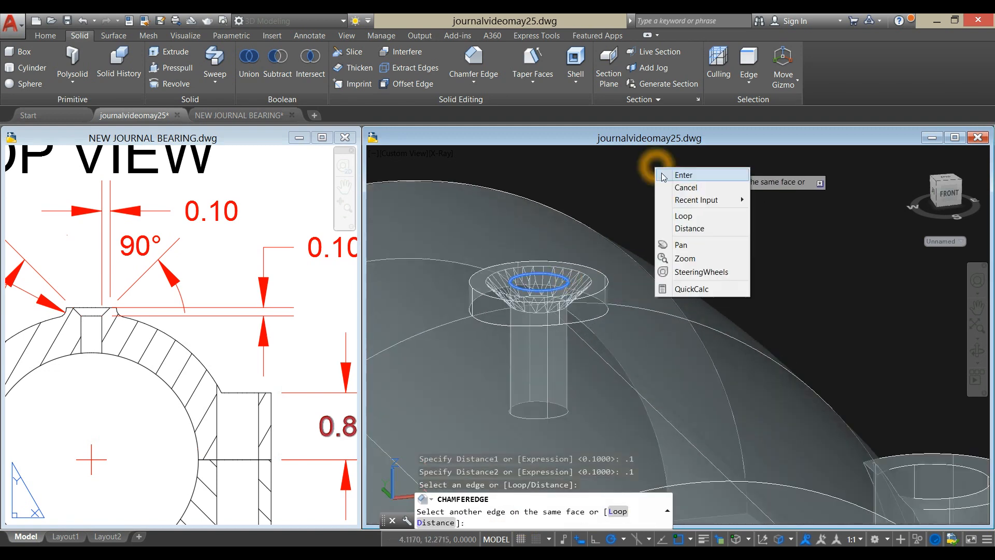
left_click(672, 177)
right_click(672, 177)
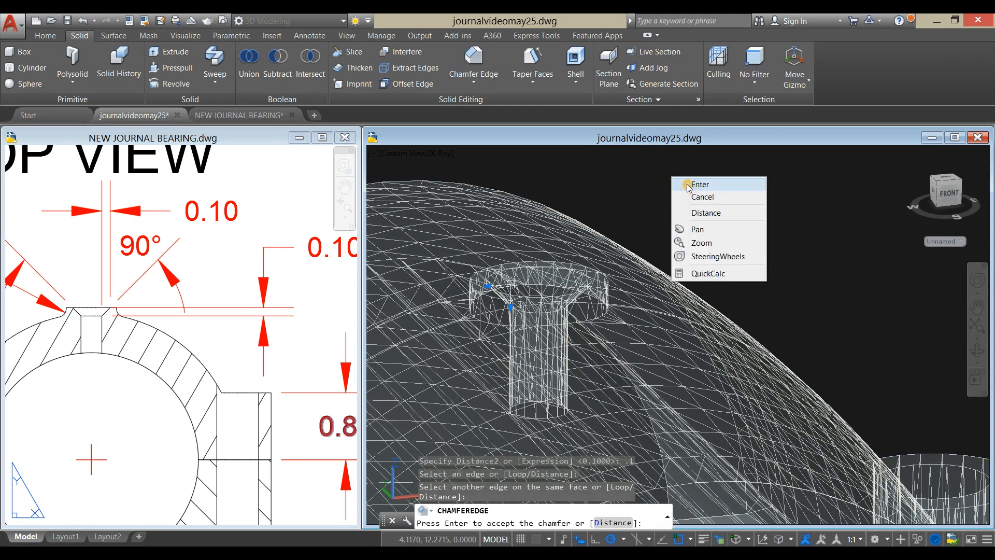
left_click(688, 185)
- Display the whole bearing in the Shaded with edges visual style
scroll(672, 202, "down", 5)
left_click(575, 178)
left_click(438, 156)
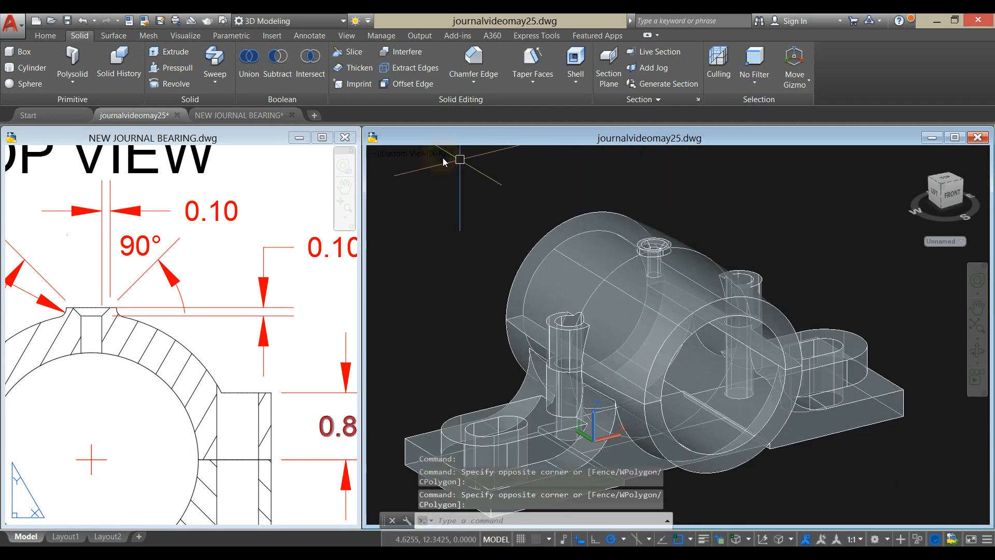
left_click(440, 154)
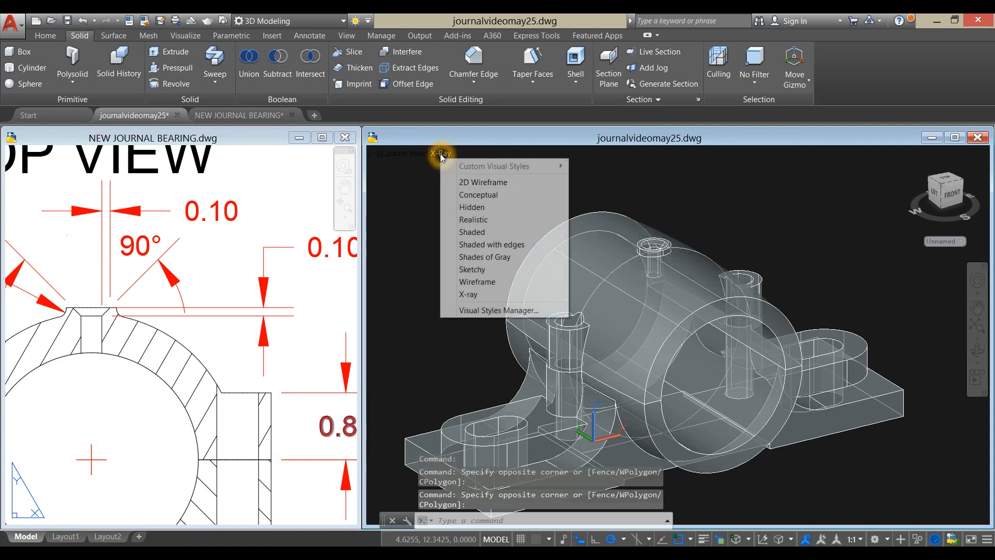
left_click(501, 247)
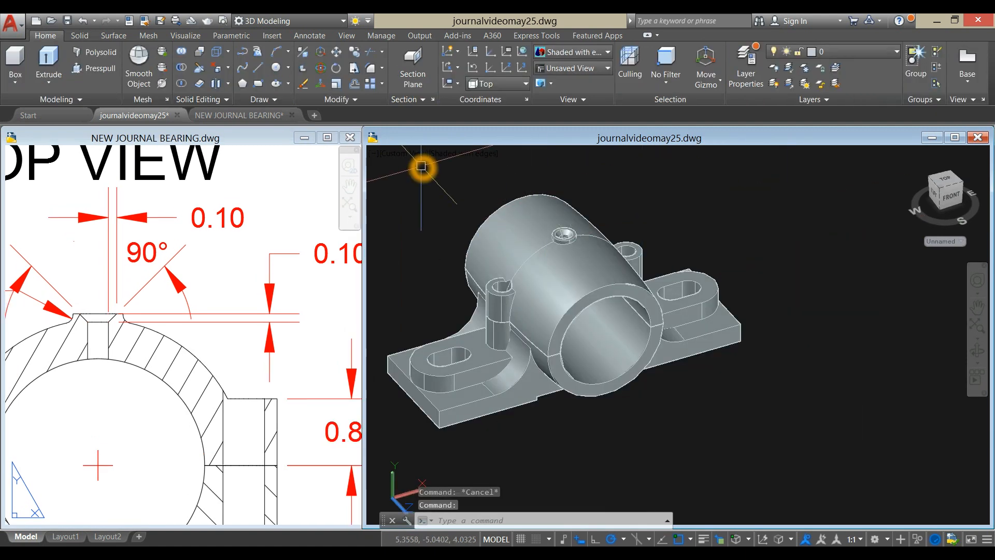
- Switch the model to the Front view and display it in the Wireframe visual style
left_click(409, 157)
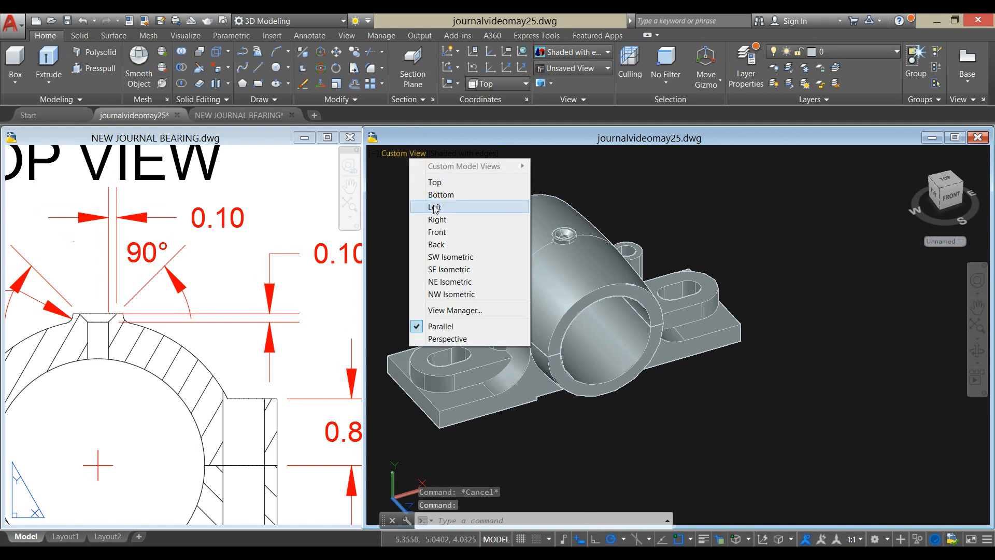
left_click(435, 231)
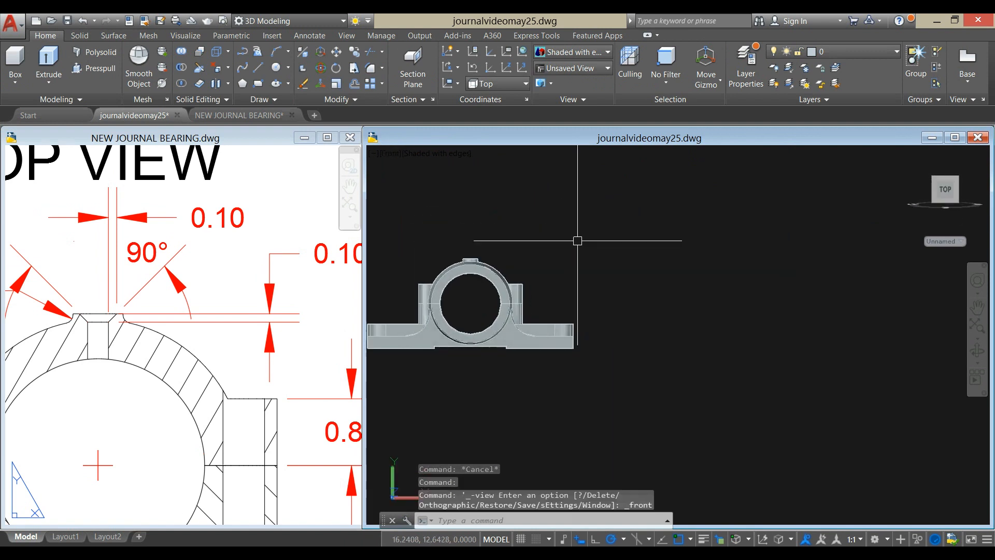
middle_click_drag(530, 273, 724, 239)
key("Escape")
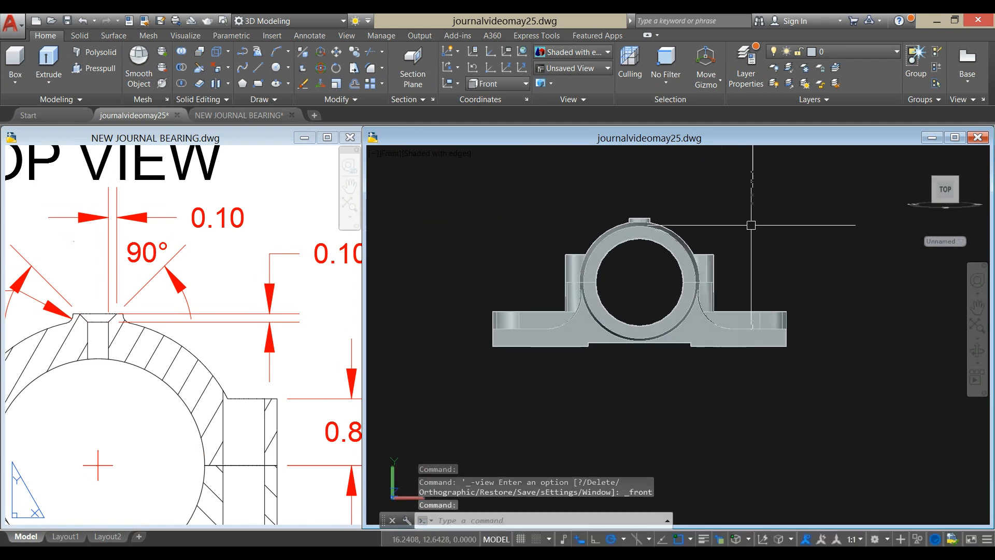
left_click(449, 156)
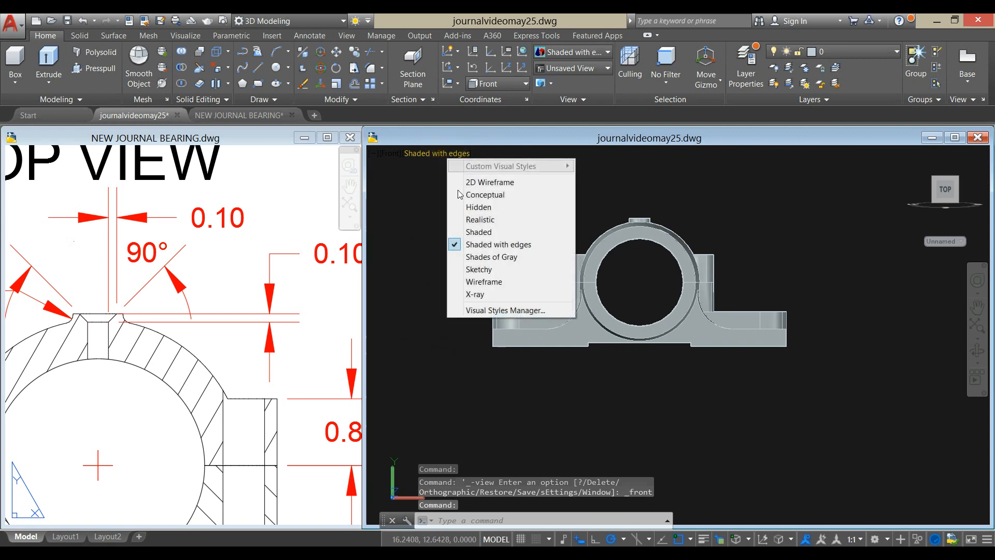
left_click(473, 283)
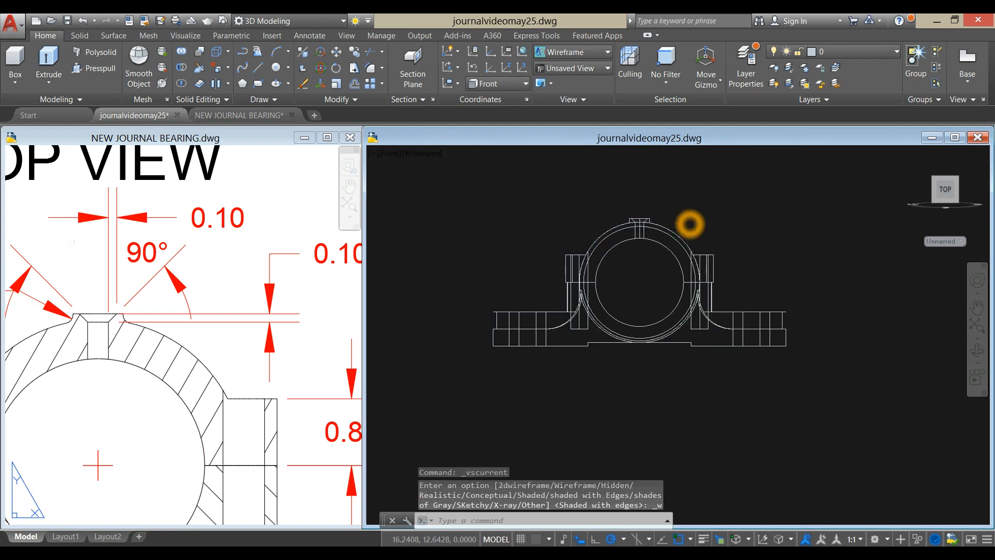
- Draw a vertical line 0.08 long upward from the top quadrant of the bore circle, below the oil hole
scroll(687, 223, "up", 5)
type("l")
key("Return")
right_click(677, 208, "shift")
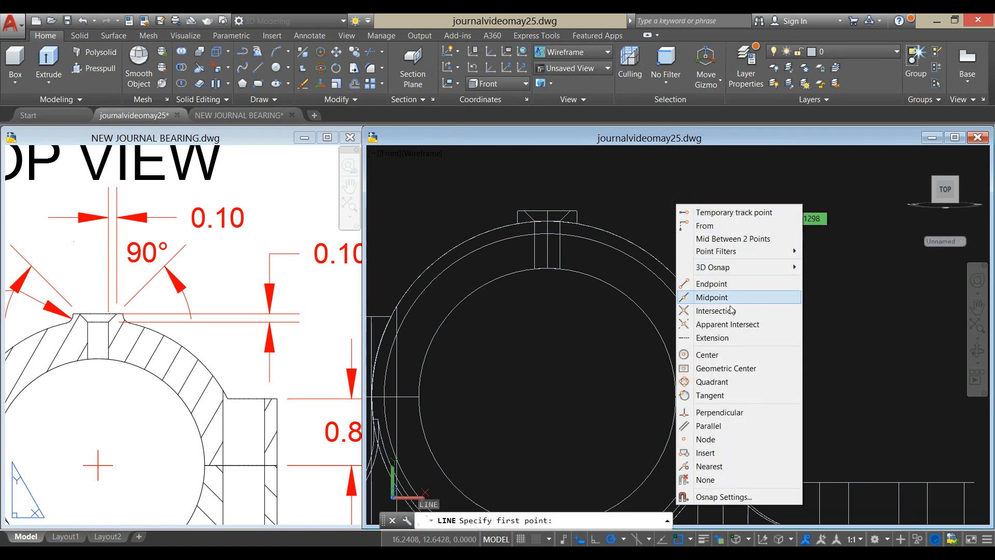
left_click(714, 382)
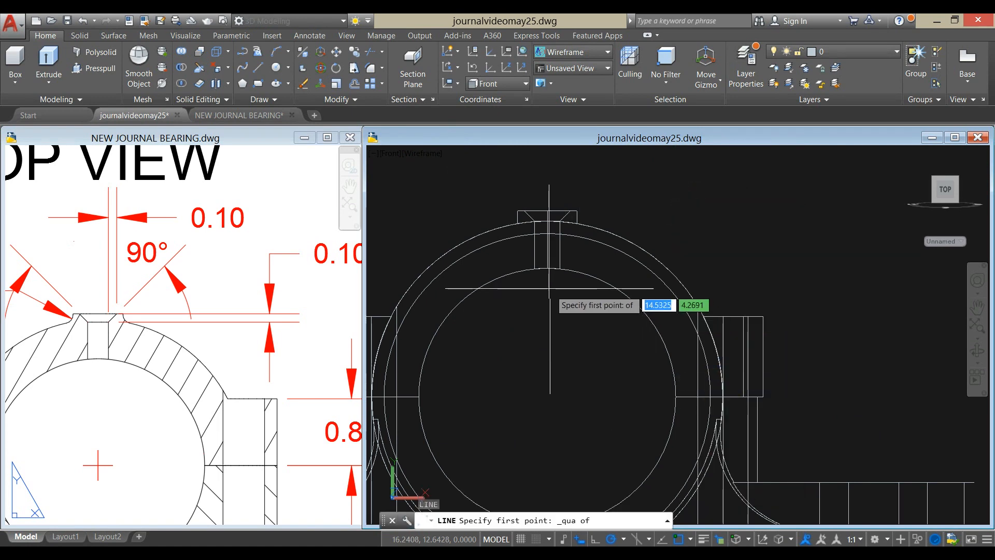
left_click(546, 270)
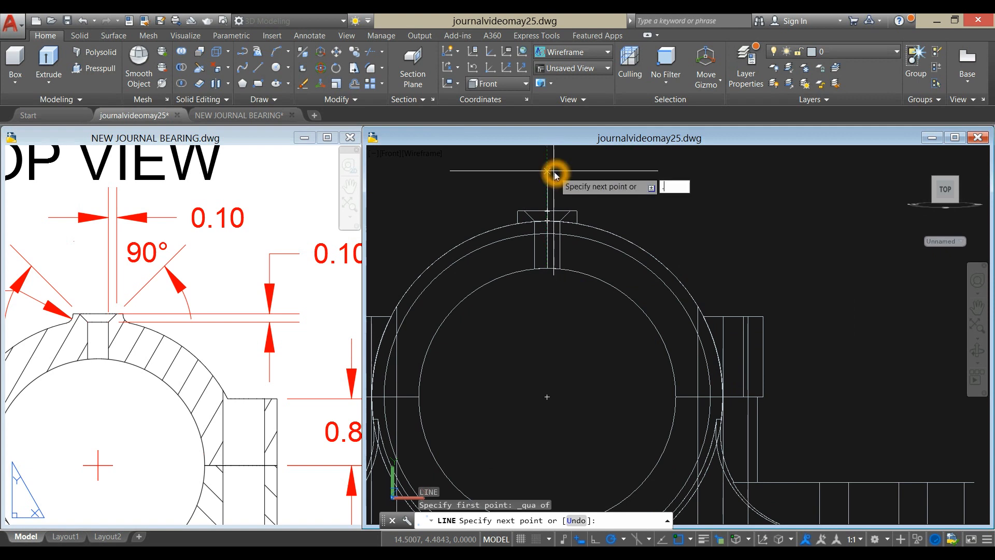
key("Return")
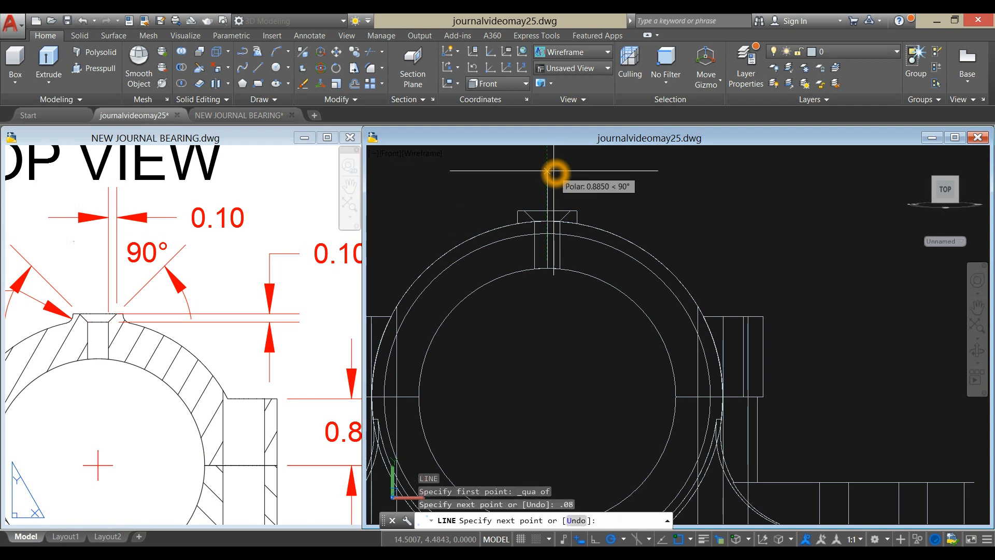
right_click(675, 181)
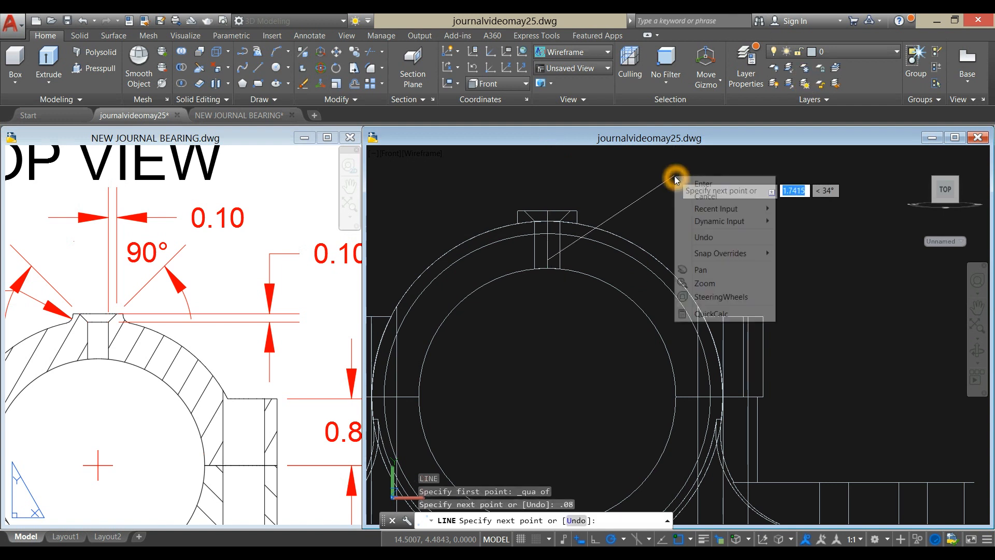
left_click(701, 186)
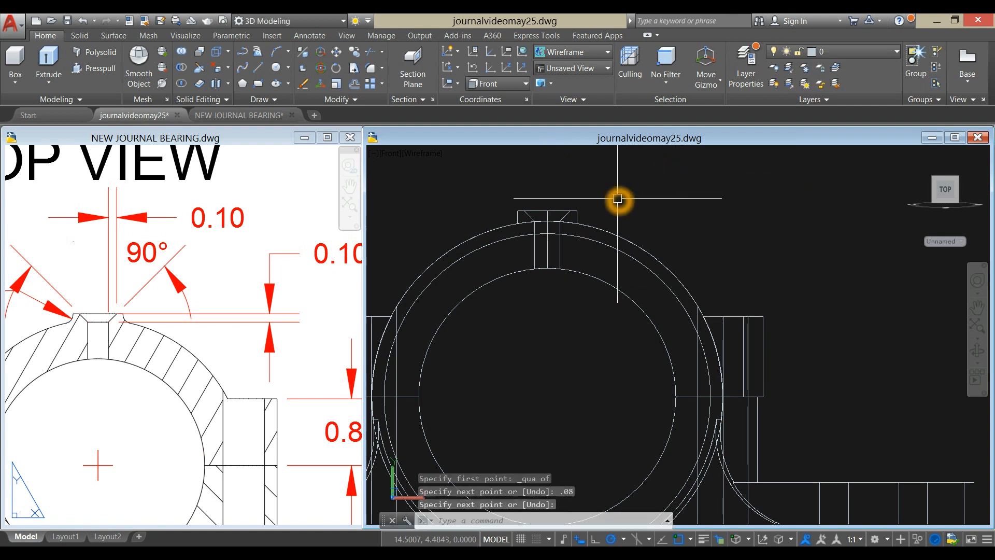
- Offset the short vertical line by 0.04 to both sides and end the command
type("O")
key("Return")
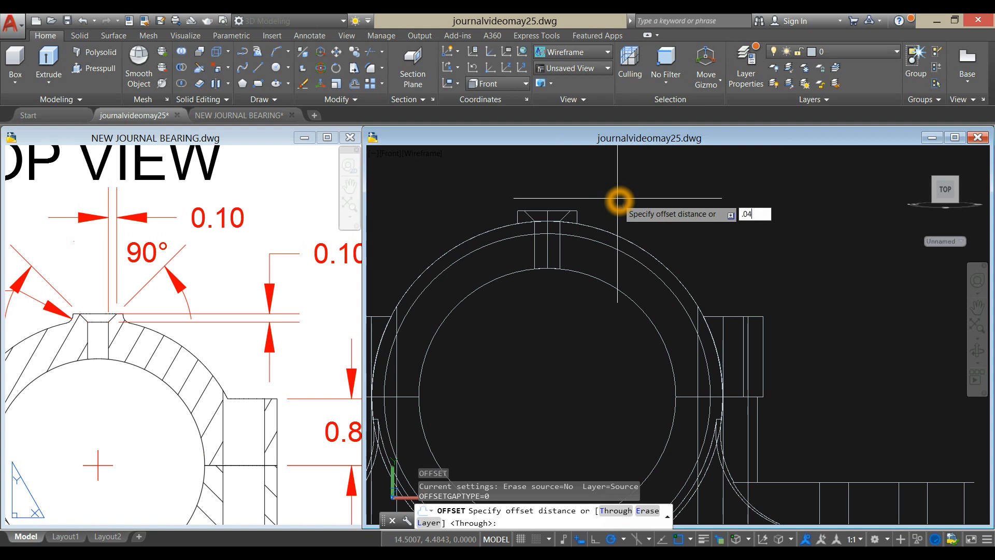
key("Return")
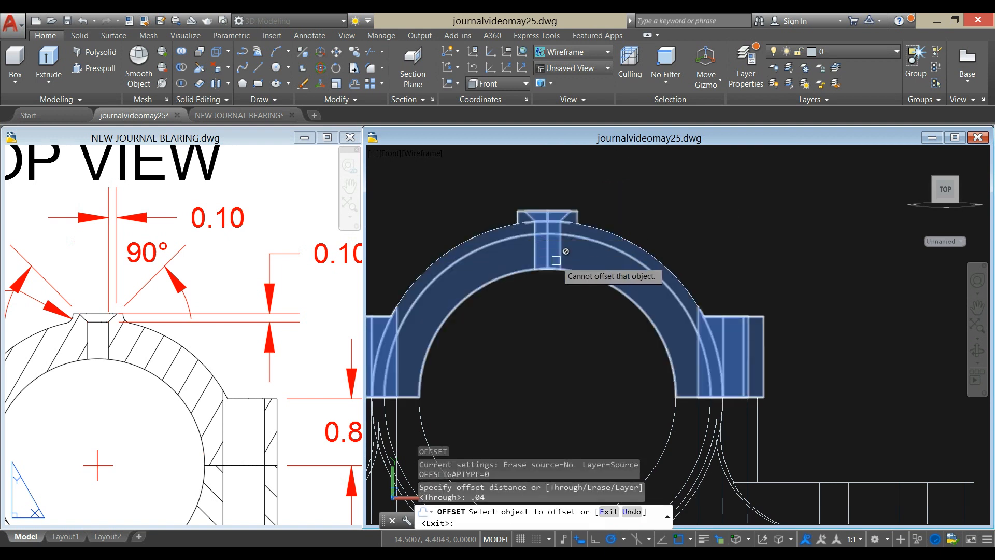
scroll(534, 252, "up", 5)
left_click(474, 276)
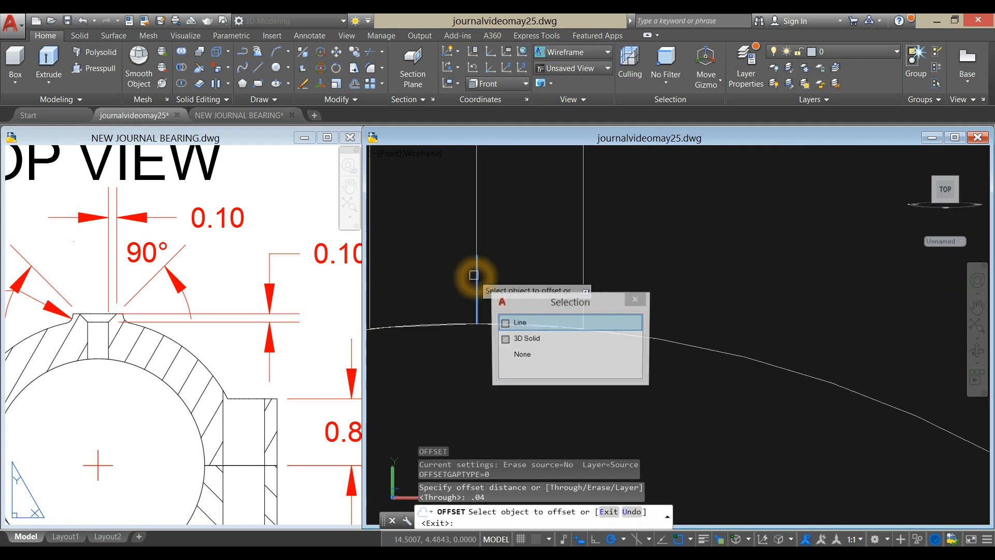
left_click(512, 273)
left_click(476, 285)
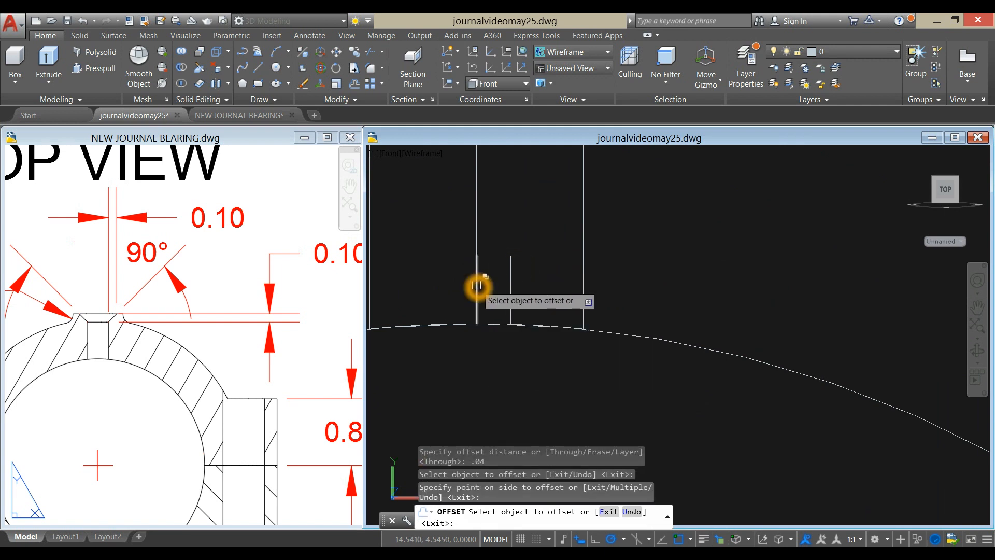
left_click(417, 292)
right_click(503, 211)
left_click(539, 217)
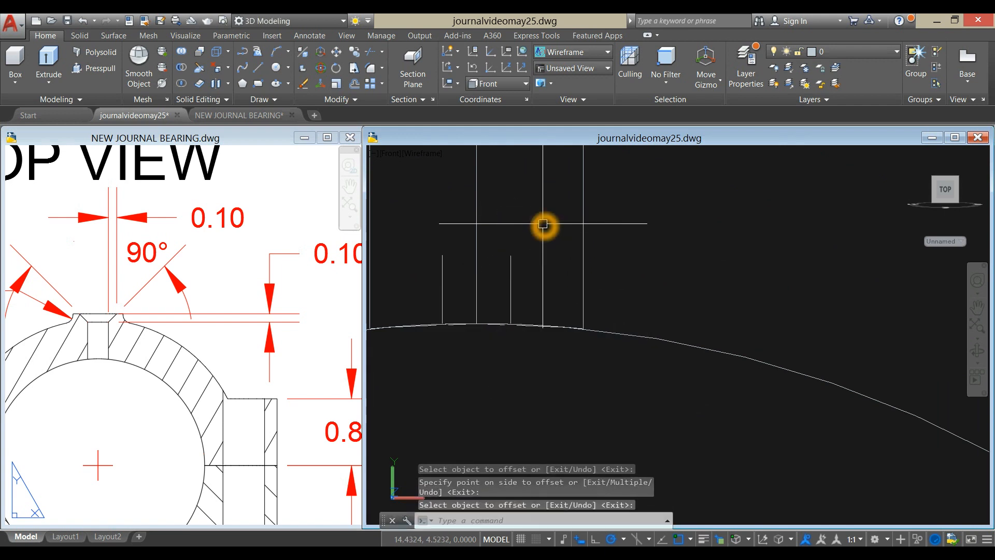
- Draw a horizontal line connecting the upper ends of the two offset lines
type("l")
key("Return")
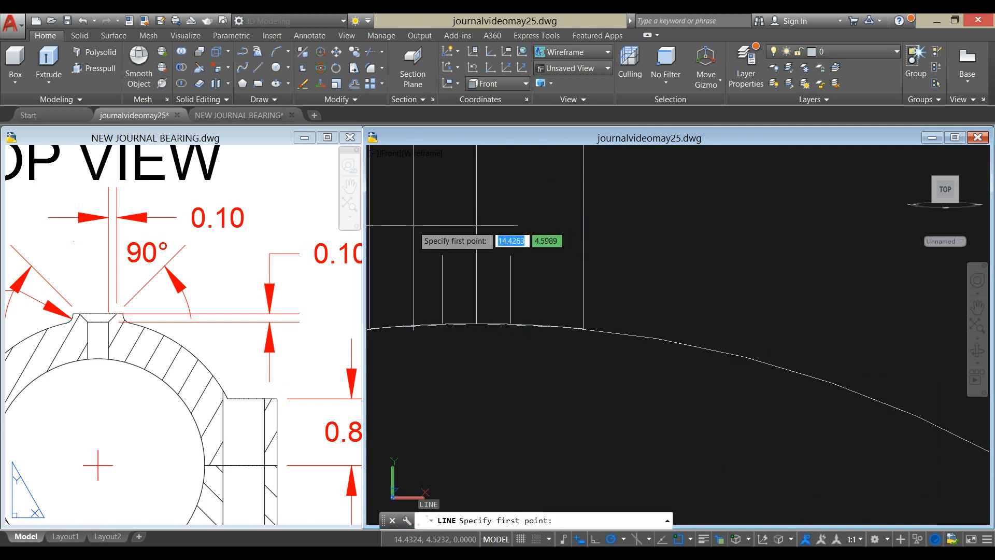
left_click(443, 254)
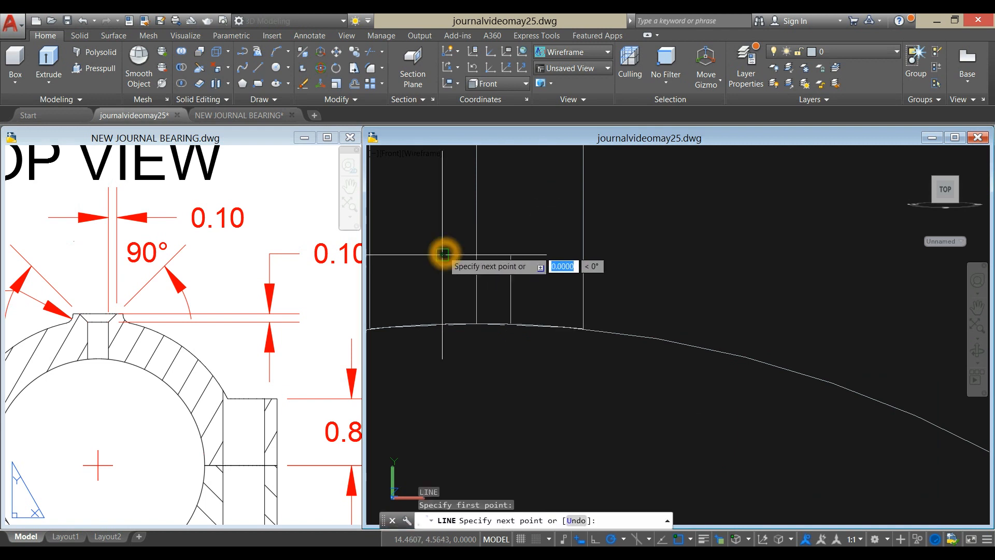
left_click(510, 254)
right_click(536, 207)
left_click(549, 215)
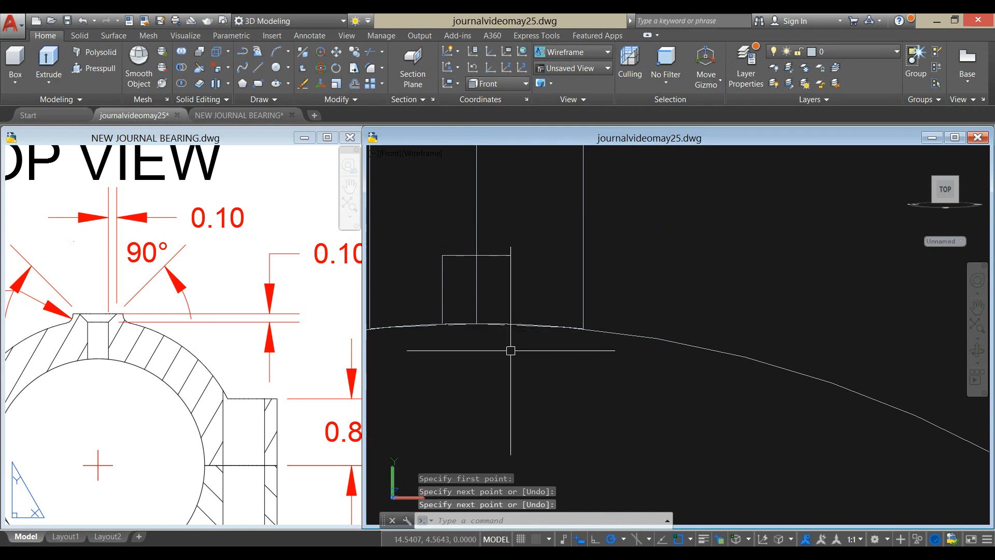
- Stretch the lower end of the right offset line 0.01 down past the bore edge
left_click(509, 304)
scroll(524, 349, "up", 5)
left_click(485, 271)
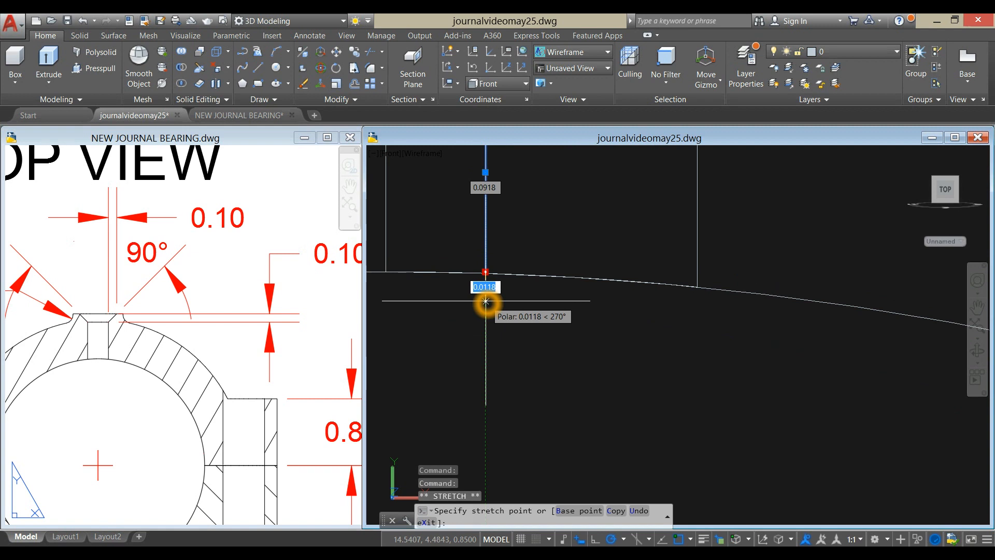
key("Return")
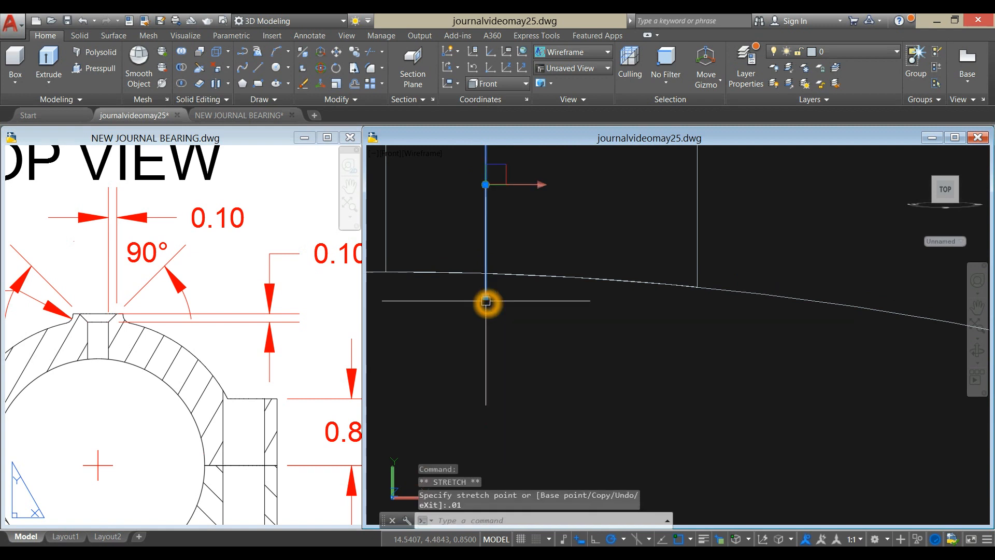
key("Escape")
- Stretch the lower end of the left offset line 0.01 down past the bore edge
scroll(544, 310, "down", 6)
scroll(526, 310, "up", 3)
left_click(441, 257)
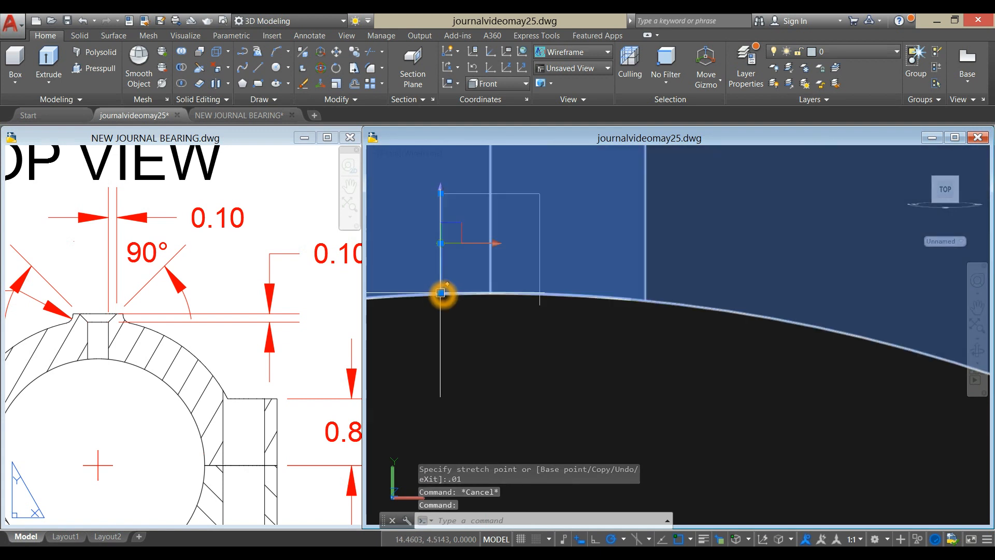
left_click(441, 293)
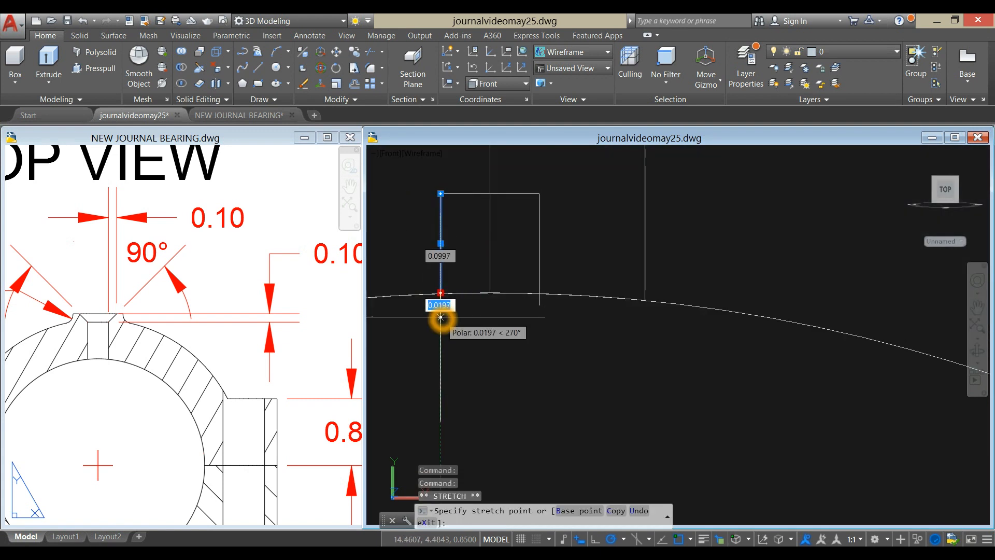
type(".01")
key("Return")
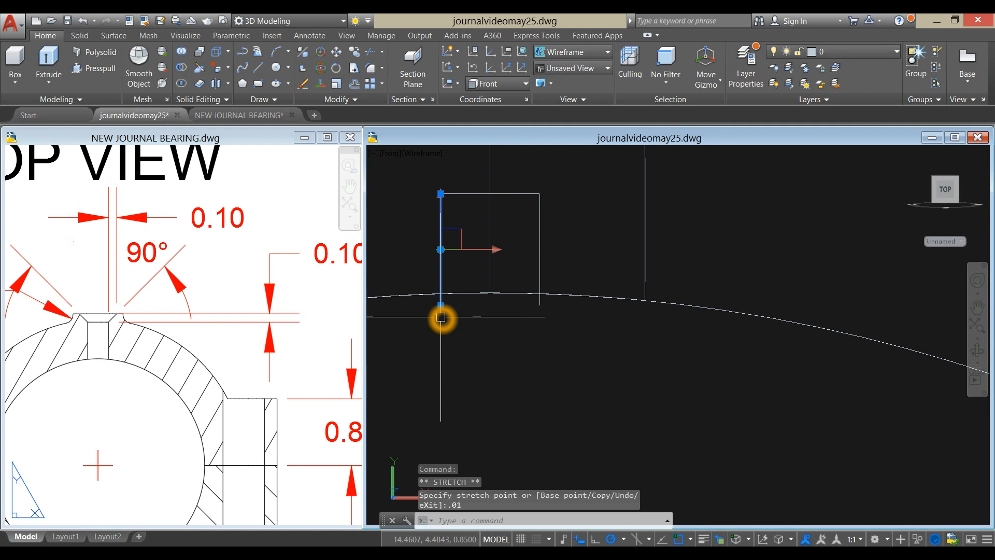
key("Escape")
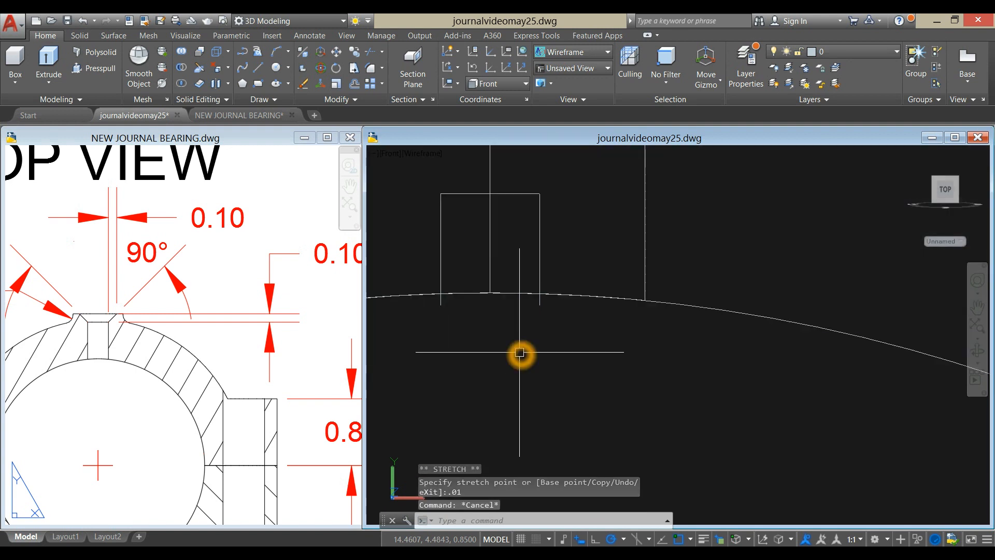
- Draw a horizontal line between the lower ends of both offset lines to close the small rectangle
type("l")
key("Return")
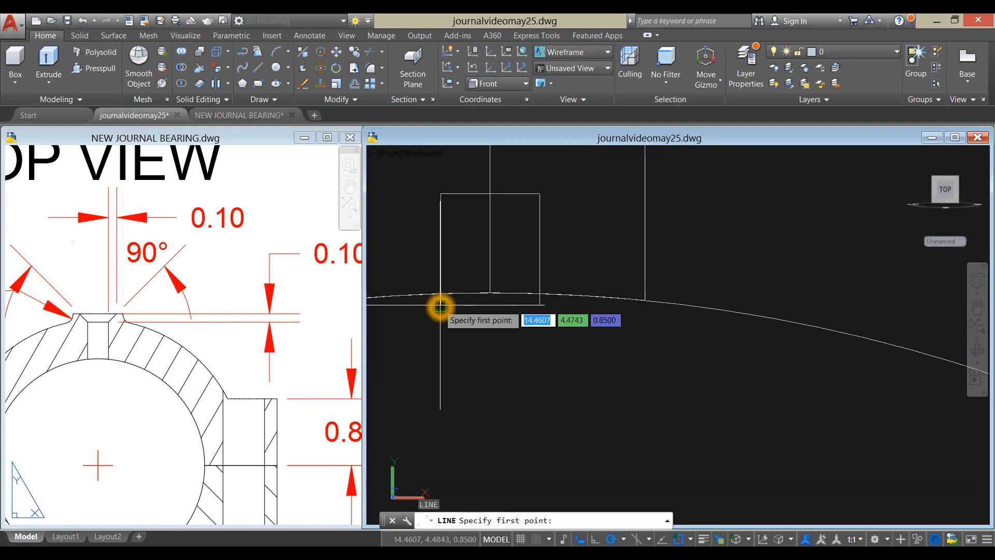
left_click(440, 304)
left_click(539, 305)
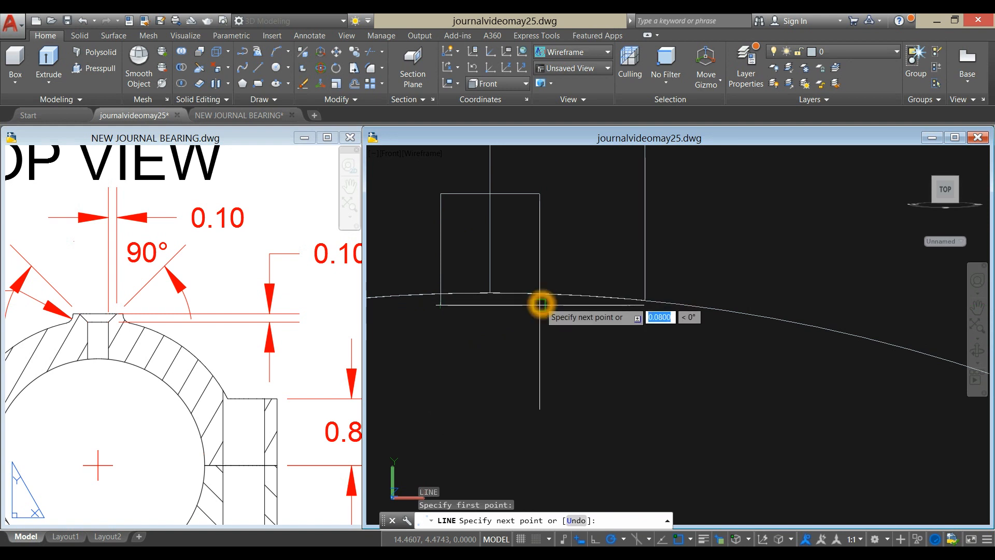
right_click(553, 335)
left_click(574, 340)
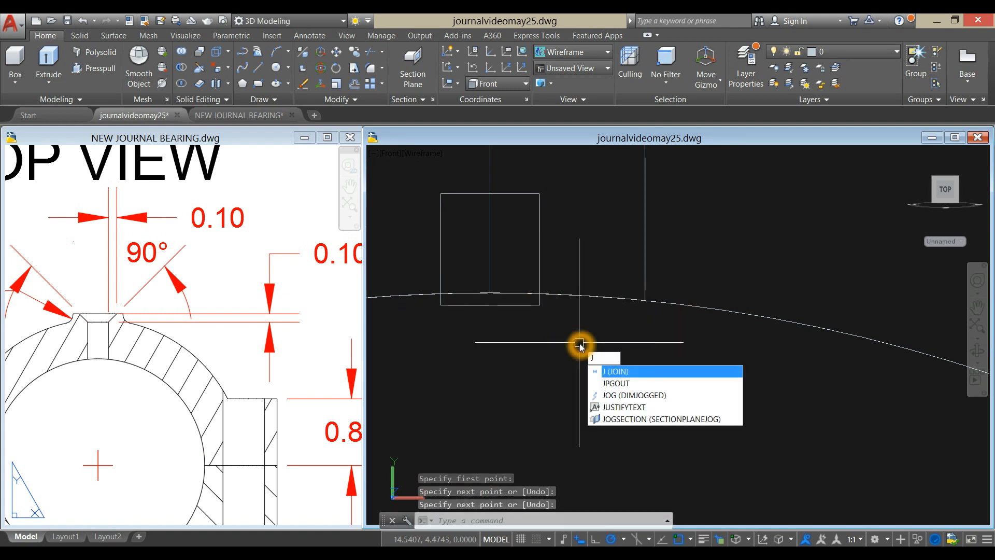
- Join the rectangle's four lines into one closed polyline and select it
type("J")
key("Return")
left_click(518, 194)
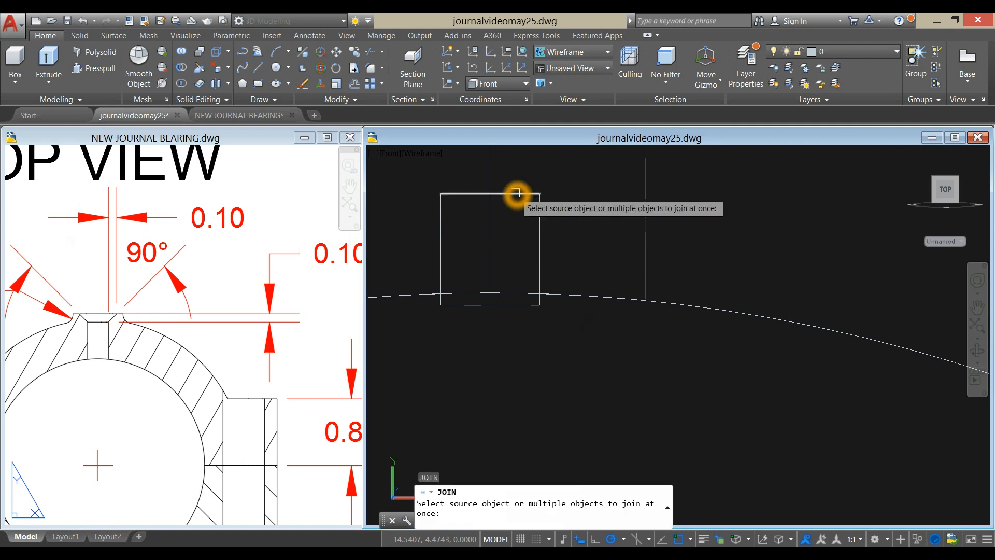
left_click(441, 247)
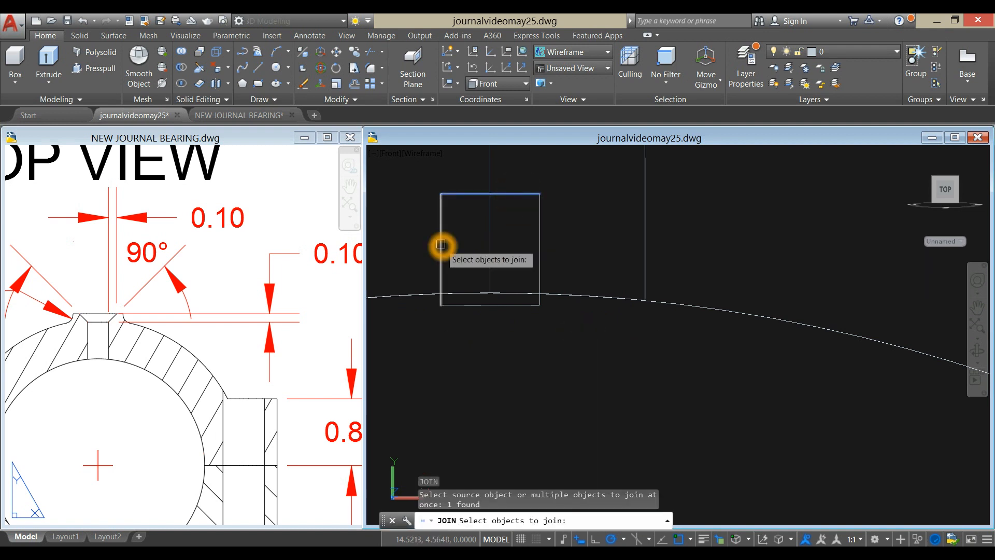
left_click(474, 307)
left_click(539, 263)
key("Return")
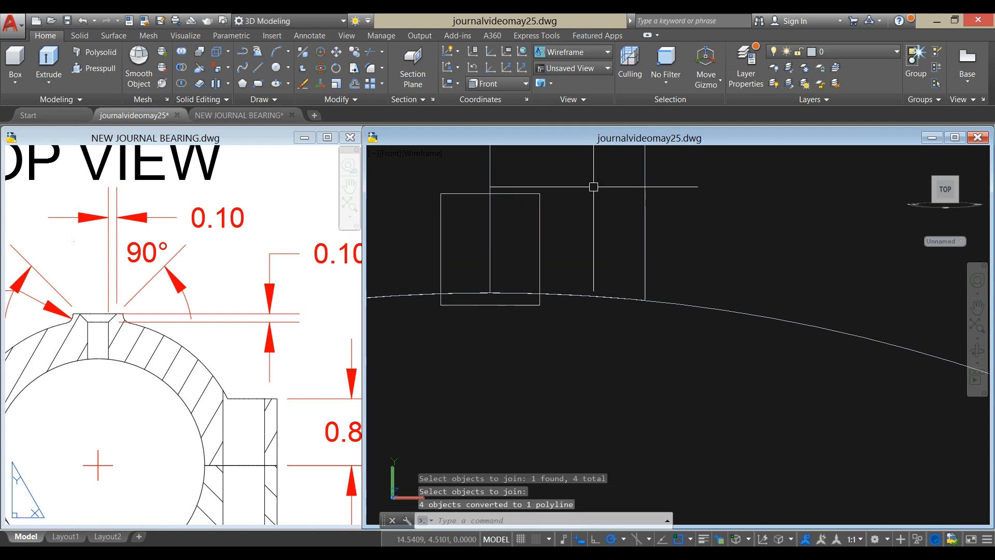
left_click(542, 228)
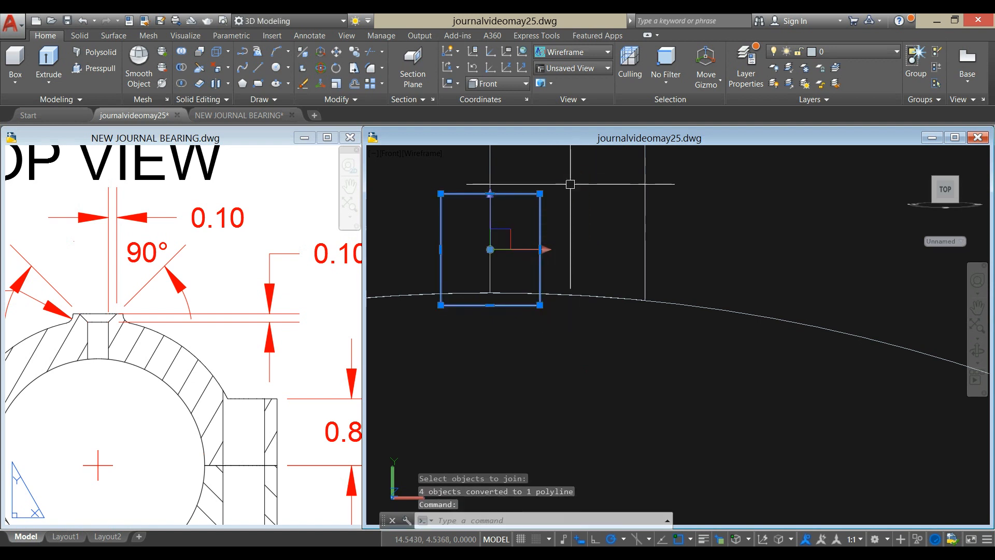
- Start copying the small closed rectangle, taking the top quadrant of the bore edge as the base point
right_click(549, 185)
left_click(593, 291)
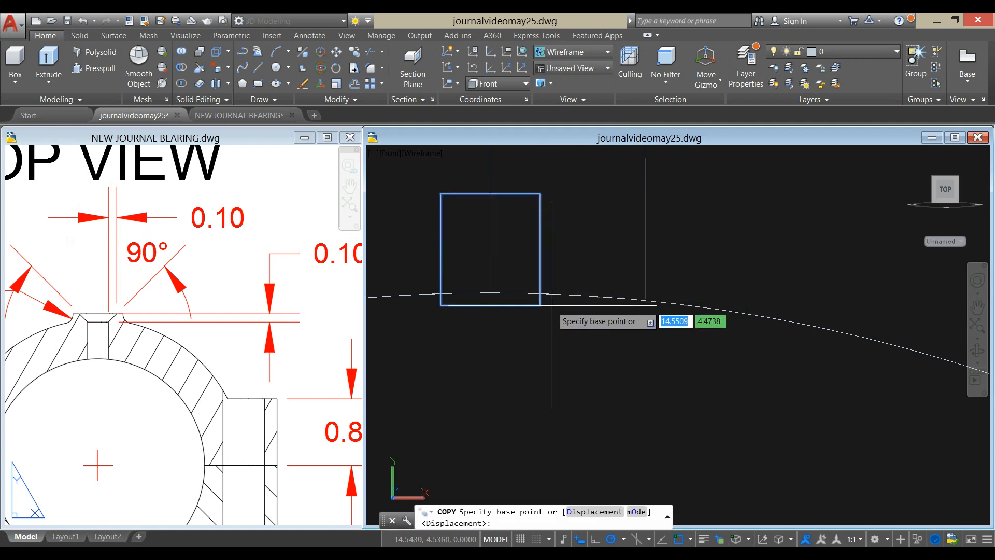
left_click(490, 298)
right_click(490, 298, "shift")
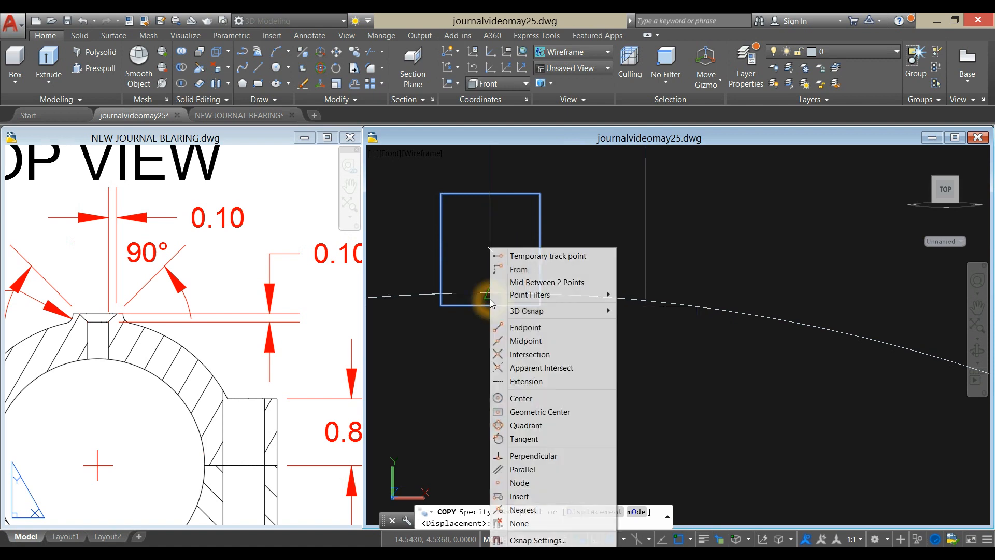
left_click(529, 425)
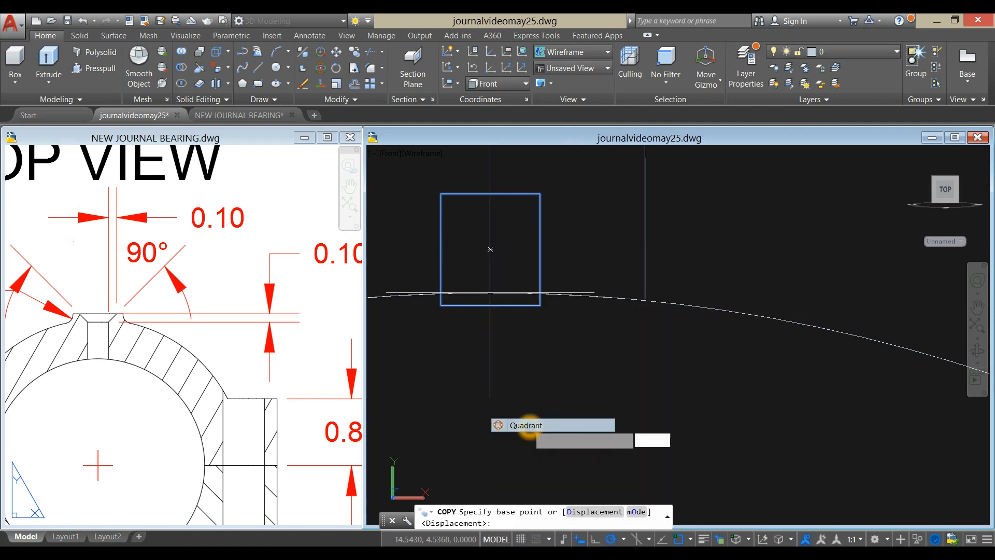
left_click(492, 296)
- Place the rectangle's copy at the top quadrant of the bore edge on the opposite end of the bearing and finish copying
scroll(523, 339, "down", 2)
middle_click_drag(525, 342, 523, 331, "shift")
scroll(523, 330, "down", 3)
middle_click_drag(388, 318, 677, 348, "shift")
scroll(615, 332, "up", 2)
scroll(616, 332, "down", 4)
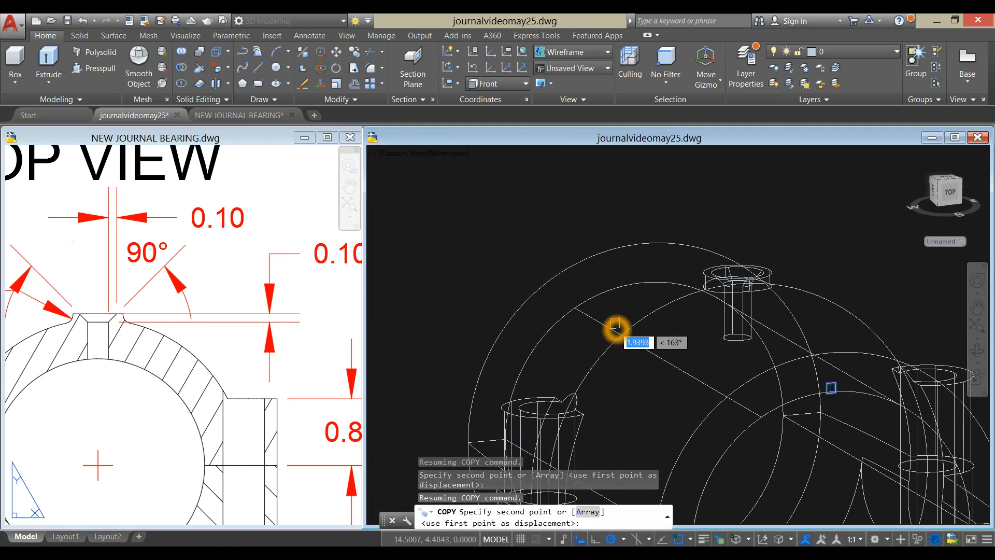
middle_click_drag(611, 332, 776, 314, "shift")
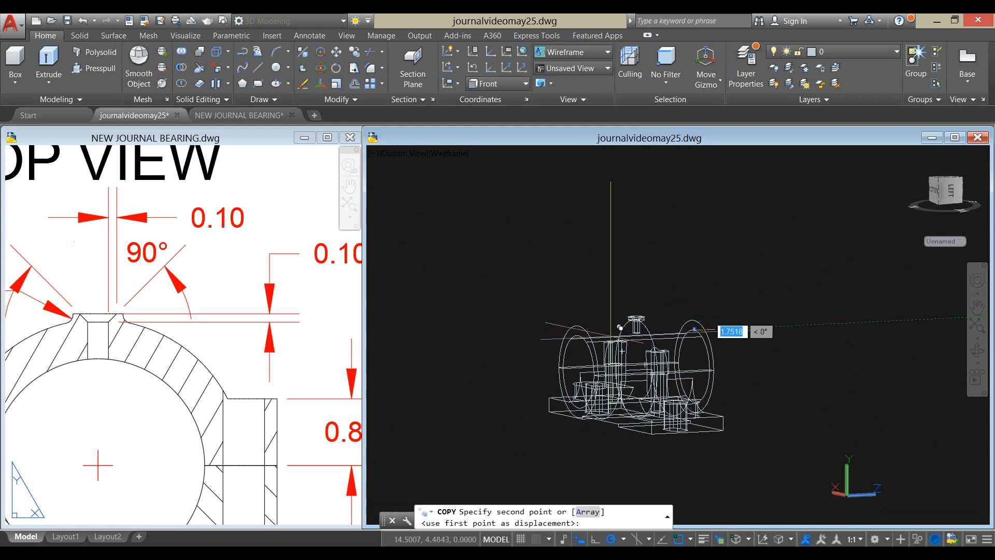
scroll(561, 346, "up", 8)
right_click(662, 233, "shift")
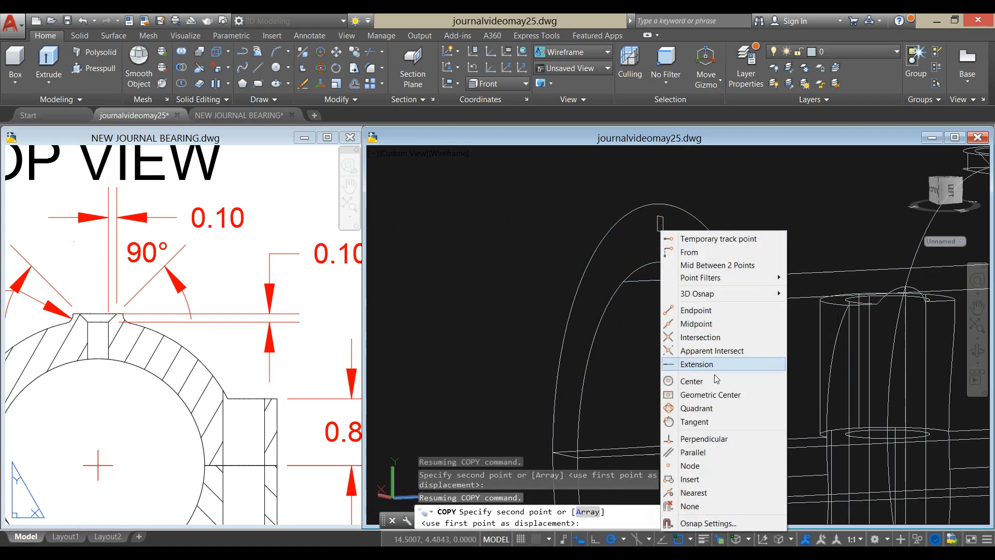
left_click(708, 410)
left_click(669, 266)
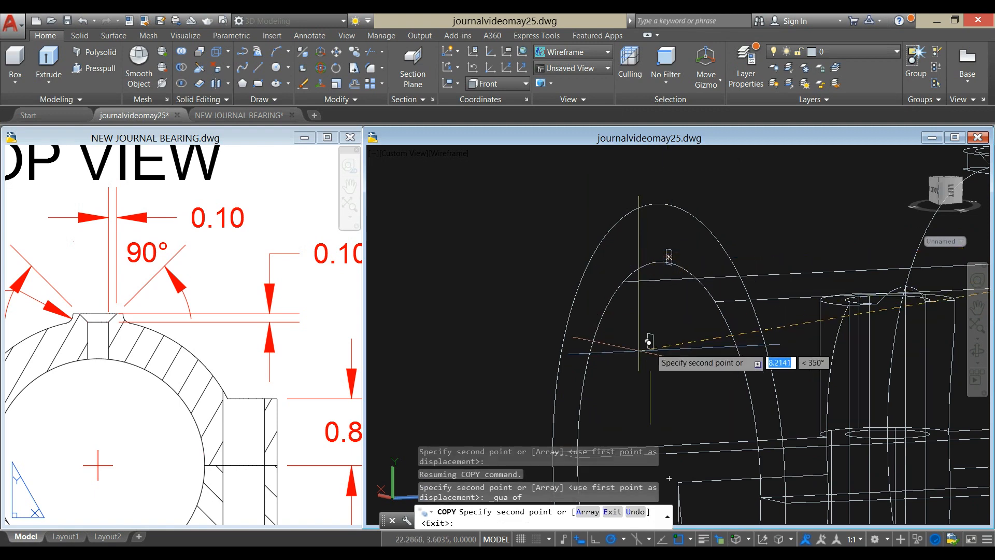
right_click(497, 273)
left_click(525, 278)
- Extrude the small rectangular polyline at the top of the bore's end along the bore's length
scroll(666, 296, "down", 5)
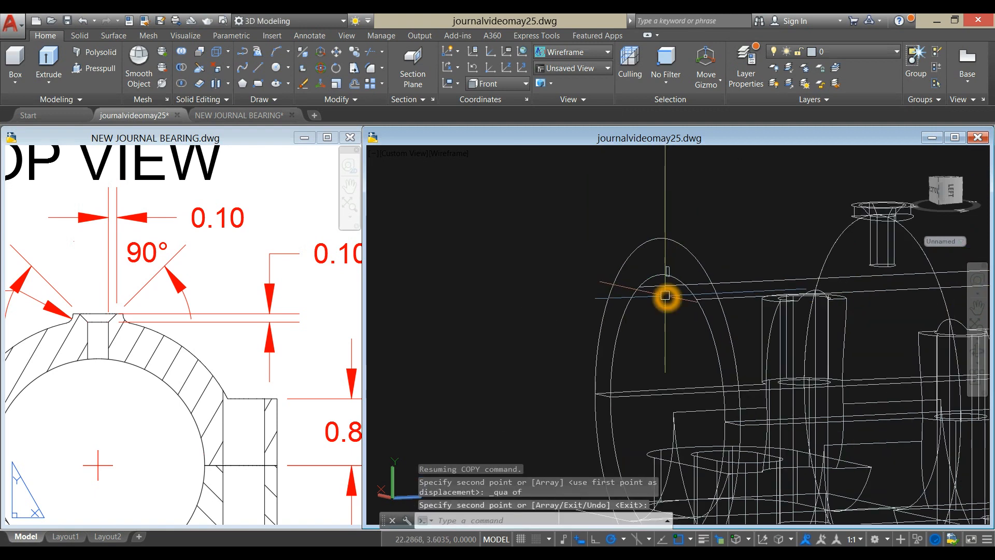
key("Return")
scroll(710, 319, "up", 5)
middle_click_drag(726, 302, 680, 238, "shift")
scroll(680, 238, "up", 5)
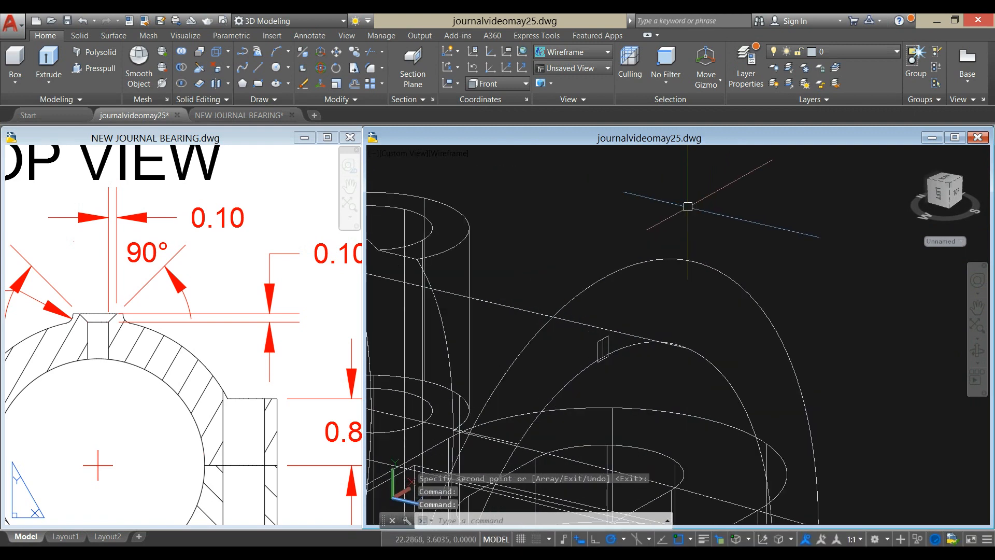
left_click(611, 333)
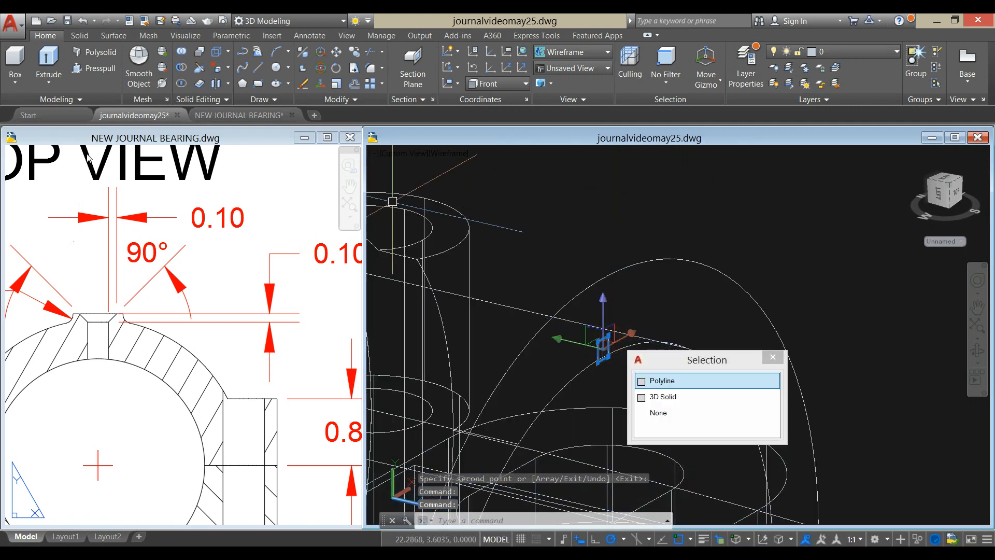
left_click(46, 60)
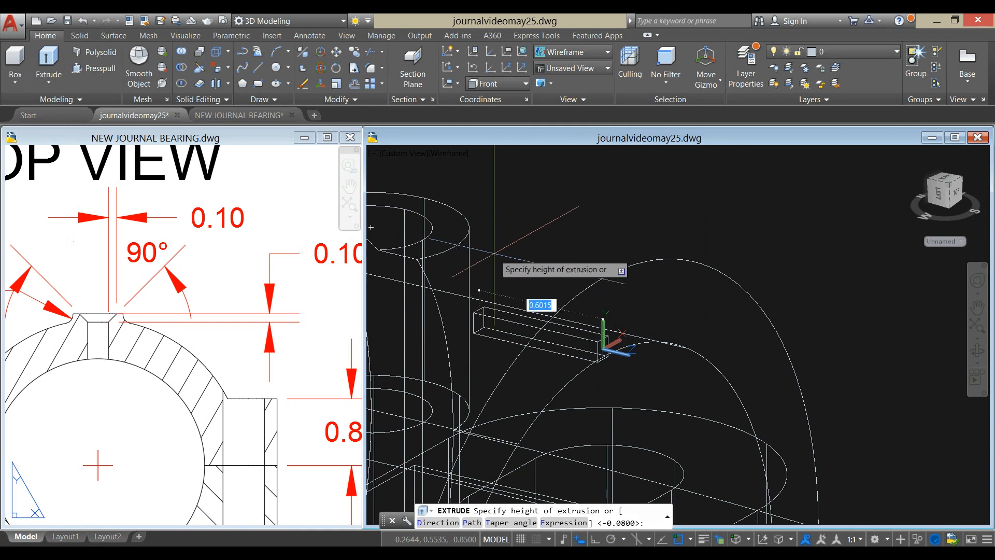
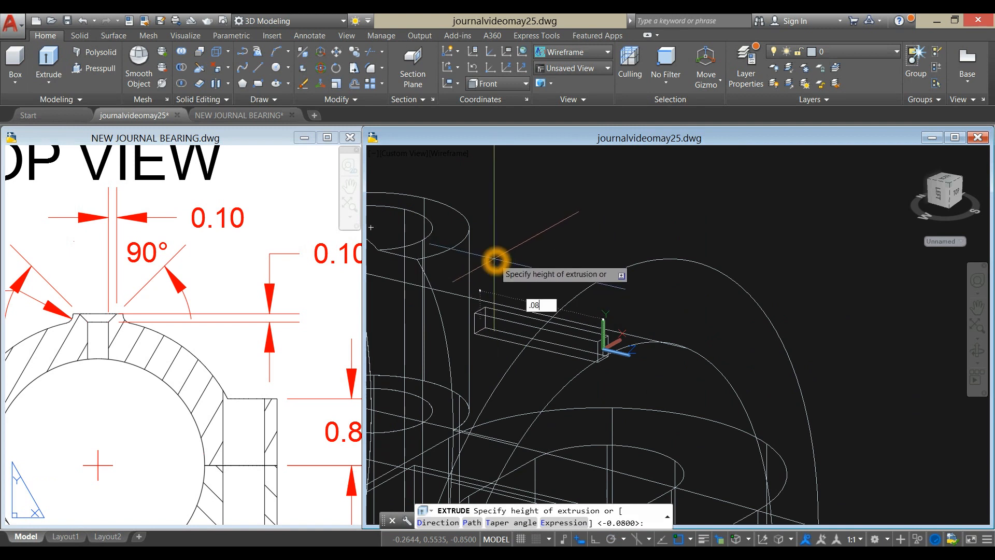
- Finish the first rectangle's extrusion at a height of 0.08 and extrude the matching rectangle at the bore's other end 0.08
key("Return")
scroll(537, 166, "down", 5)
middle_click_drag(537, 166, 789, 223, "shift")
scroll(475, 213, "up", 7)
middle_click_drag(475, 213, 603, 222)
key("Escape")
scroll(573, 292, "up", 5)
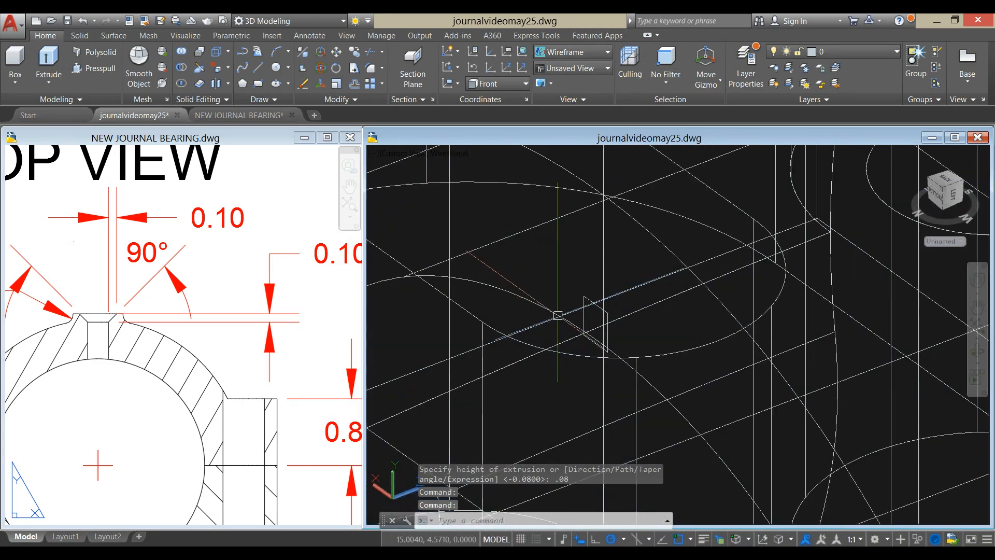
left_click(582, 292)
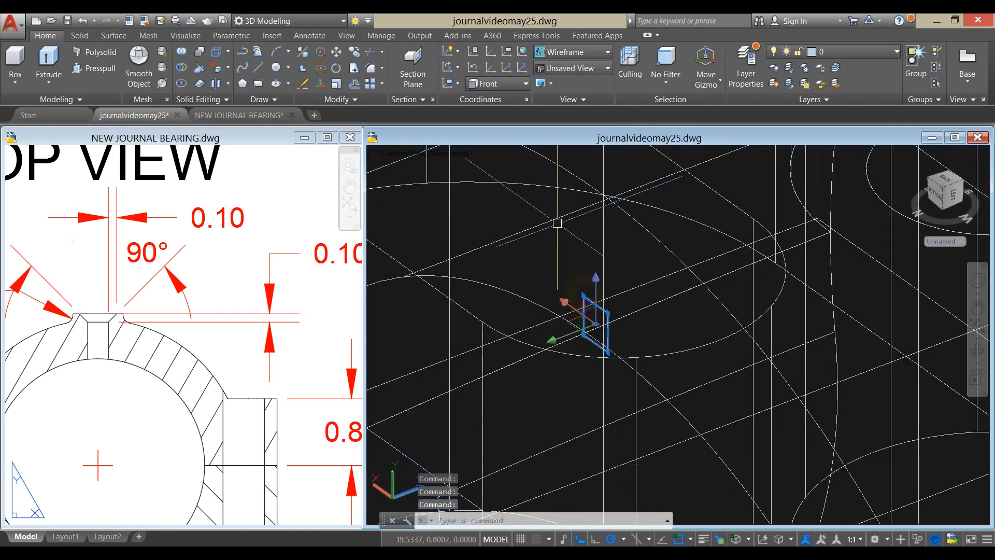
left_click(46, 66)
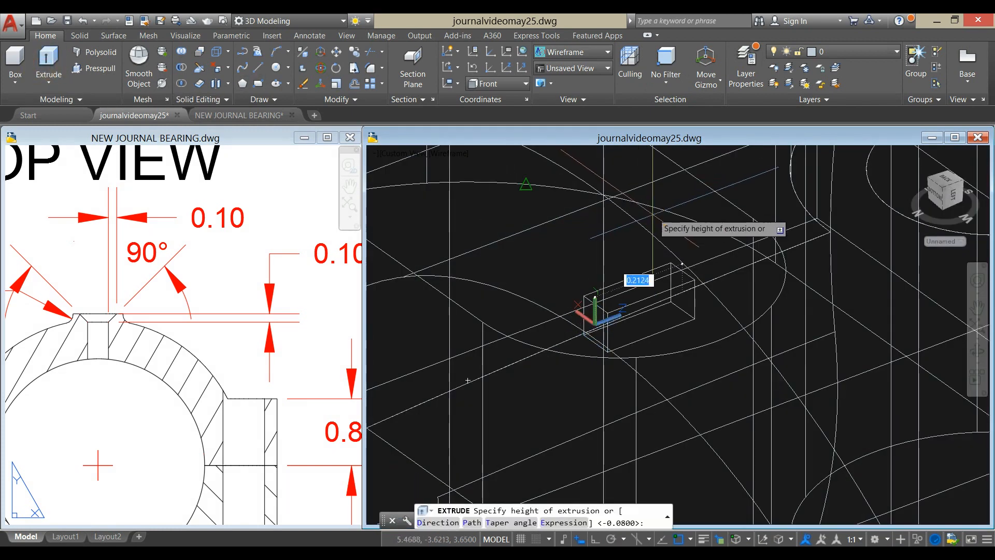
type(".0")
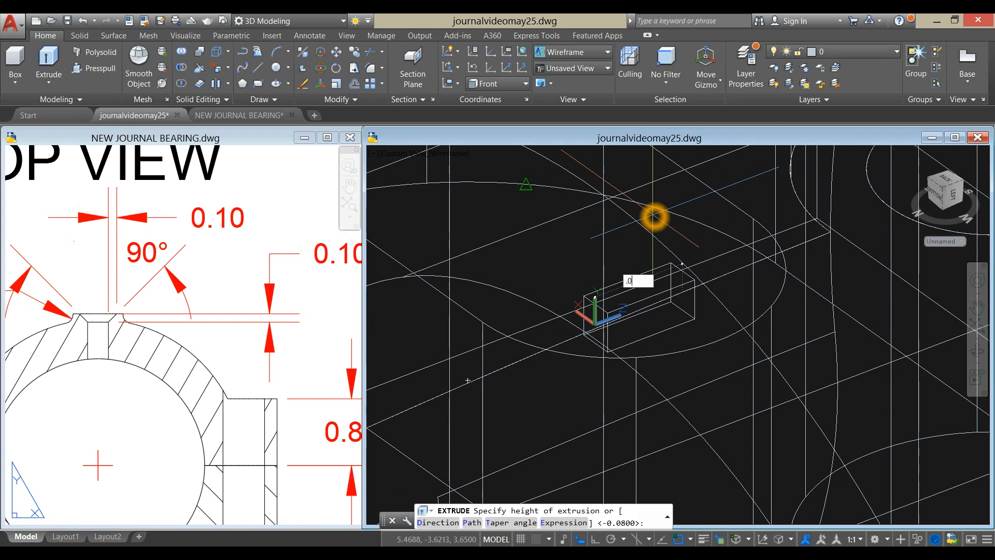
type("8")
key("Return")
- Set the model's visual style to Shaded with edges
scroll(653, 215, "down", 5)
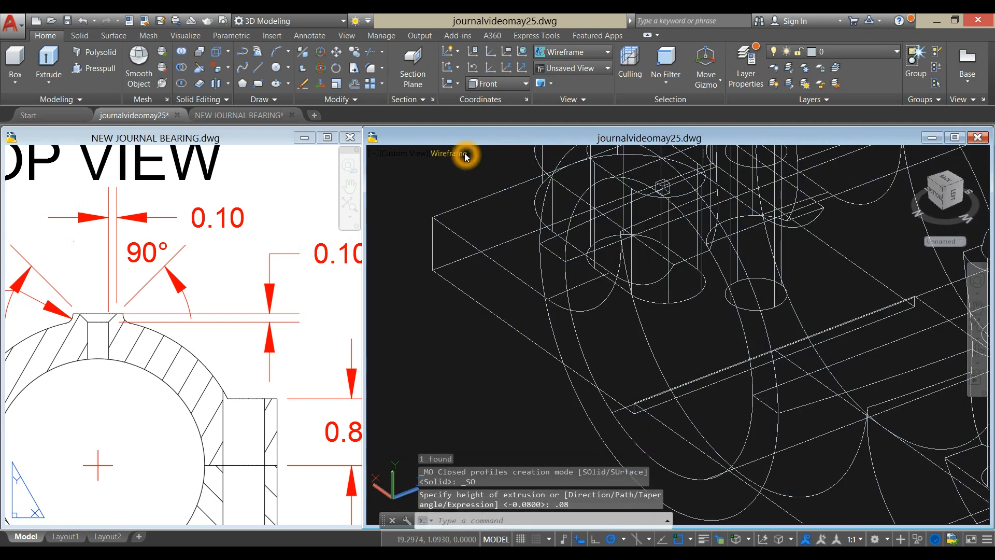
left_click(464, 153)
left_click(516, 245)
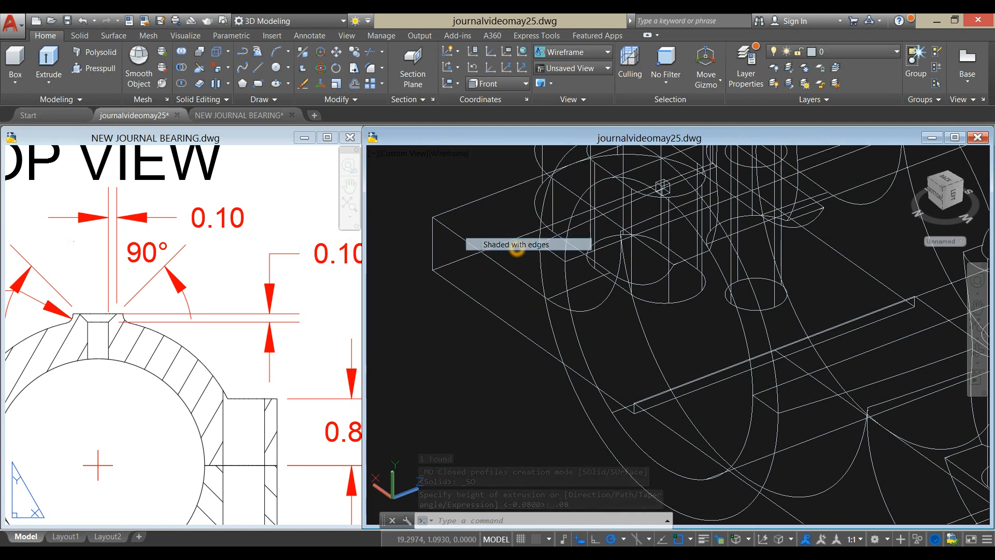
- Subtract the small box at the top of the bore's first end from the upper bearing half
scroll(810, 265, "down", 3)
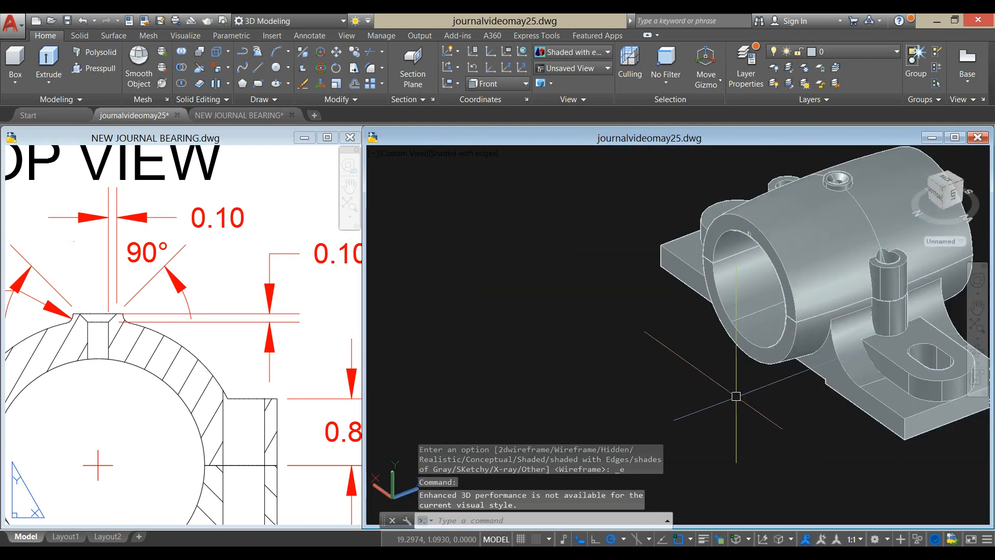
middle_click_drag(773, 373, 578, 386)
middle_click_drag(900, 252, 770, 215, "shift")
scroll(729, 220, "up", 6)
middle_click_drag(840, 185, 706, 226)
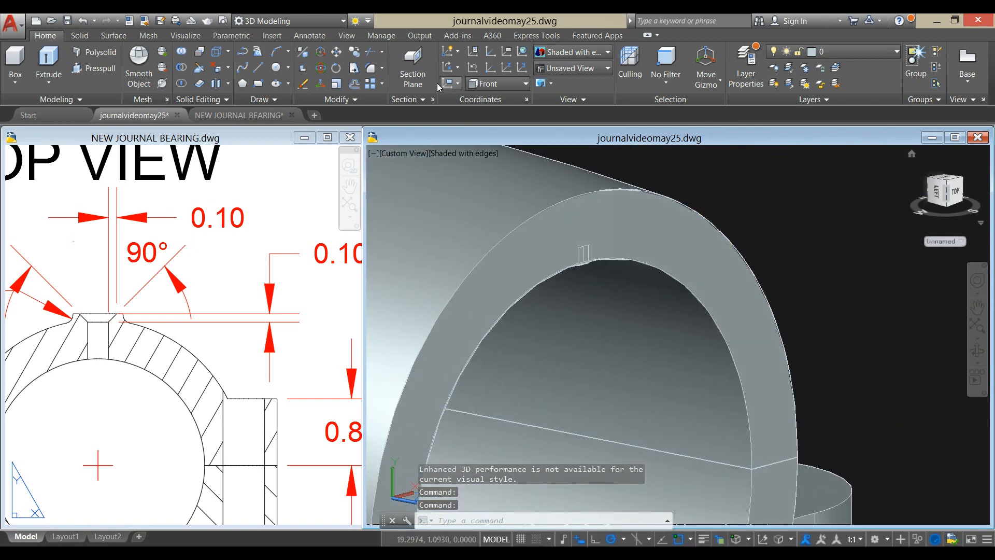
left_click(187, 69)
left_click(722, 231)
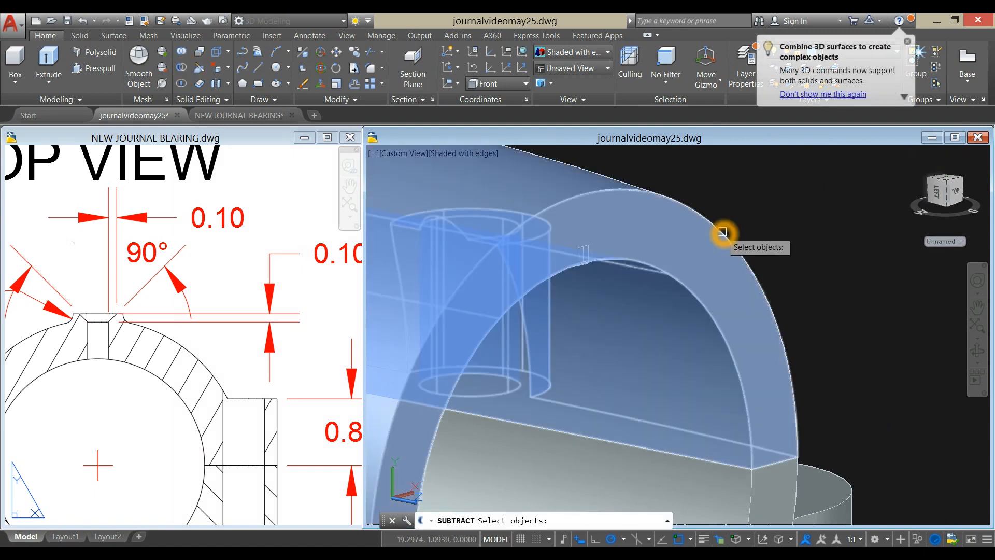
right_click(737, 190)
scroll(596, 272, "up", 6)
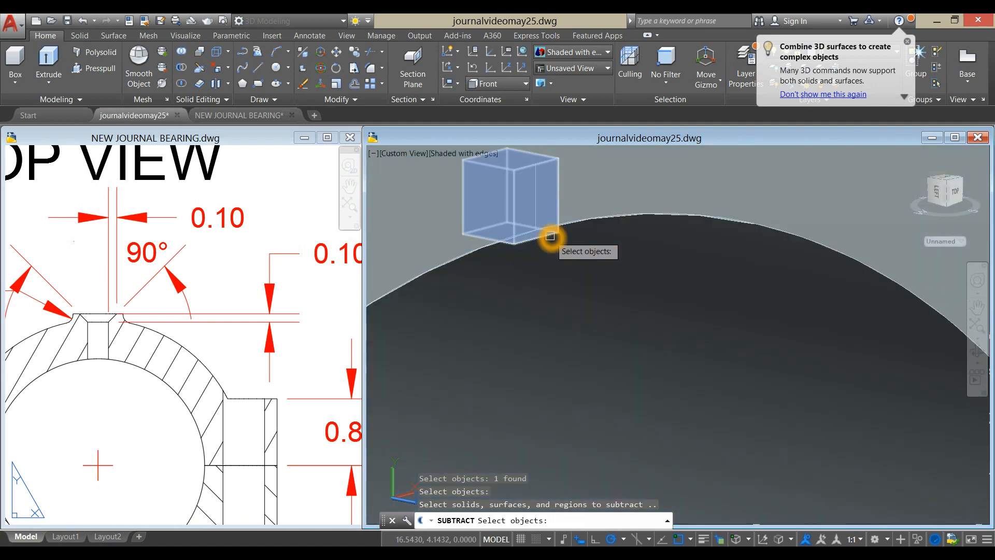
left_click(547, 238)
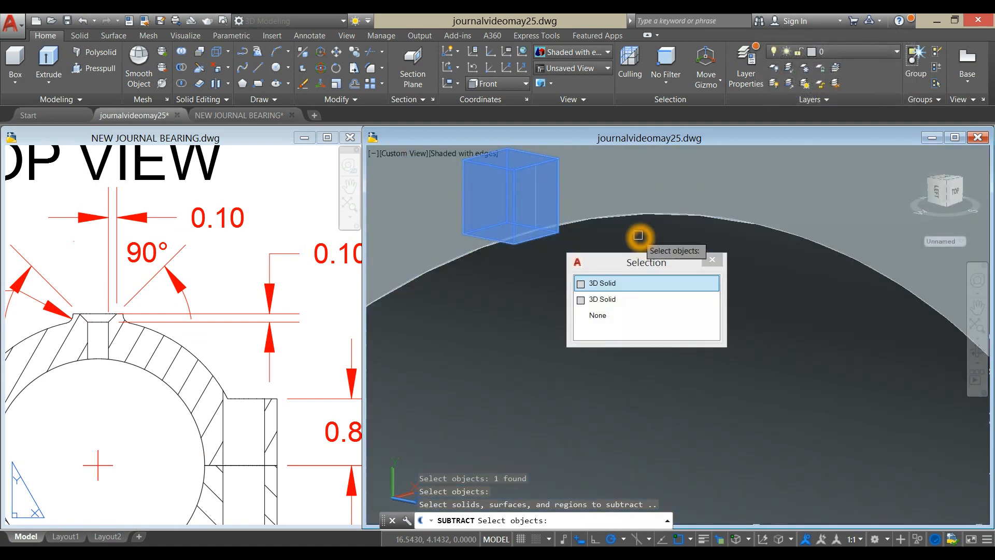
left_click(658, 193)
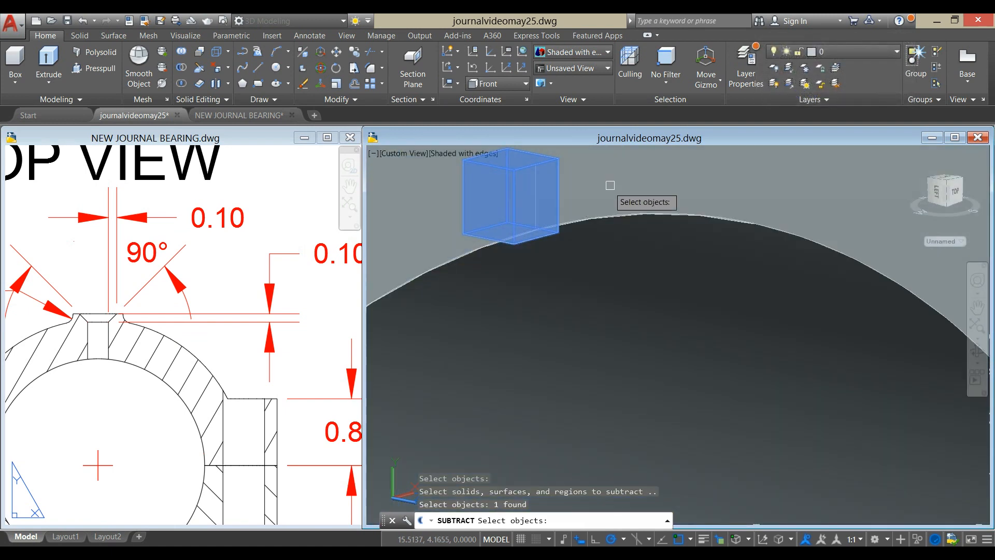
scroll(622, 187, "down", 6)
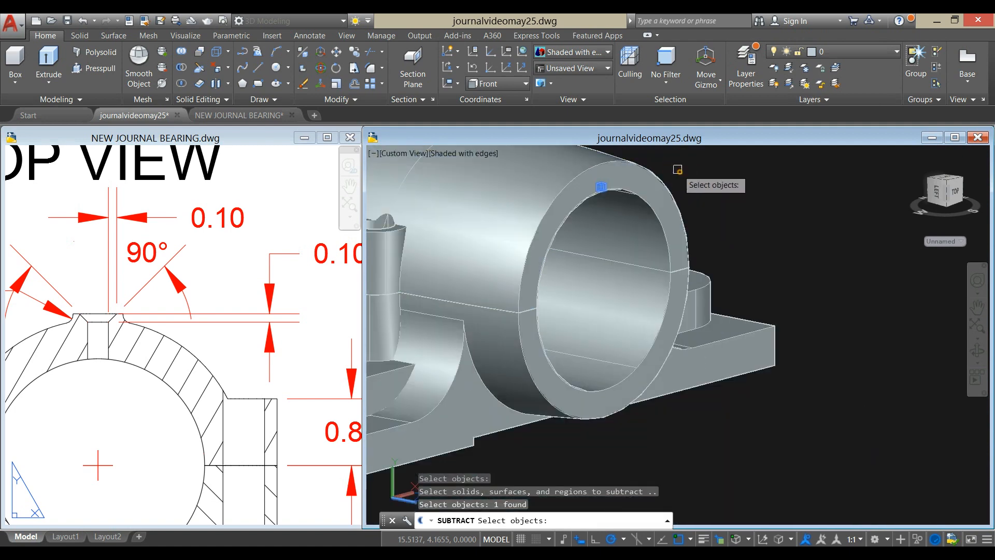
right_click(679, 170)
- Delete the leftover construction line inside the new notch at the top of the bore
scroll(679, 169, "up", 2)
middle_click_drag(679, 170, 631, 162, "shift")
scroll(574, 185, "up", 6)
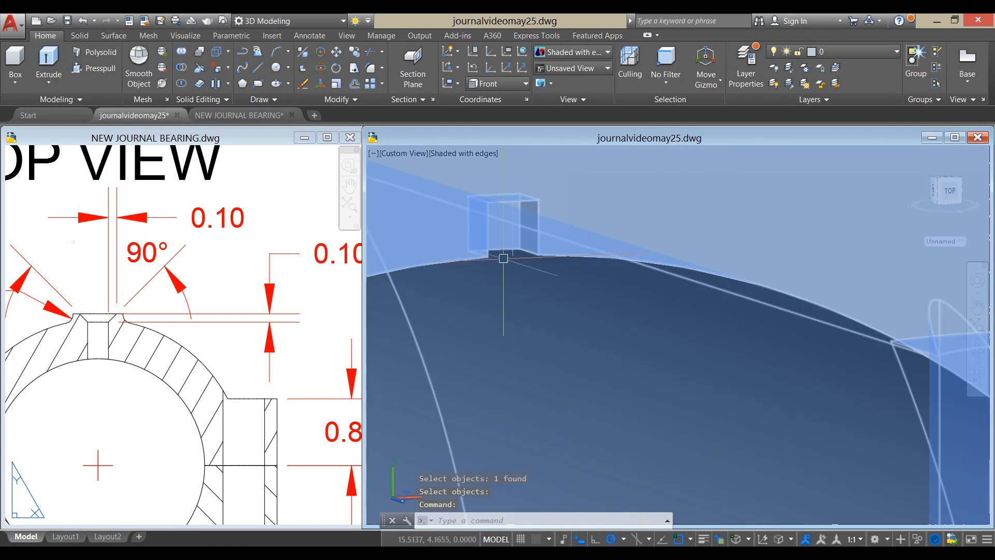
scroll(646, 297, "down", 4)
scroll(855, 247, "up", 4)
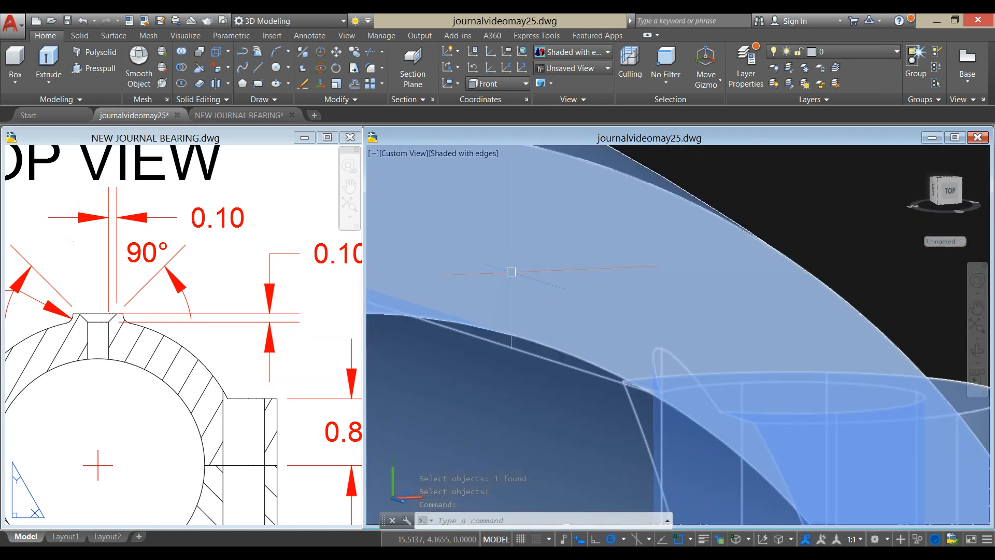
middle_click_drag(511, 273, 738, 195)
scroll(737, 196, "down", 3)
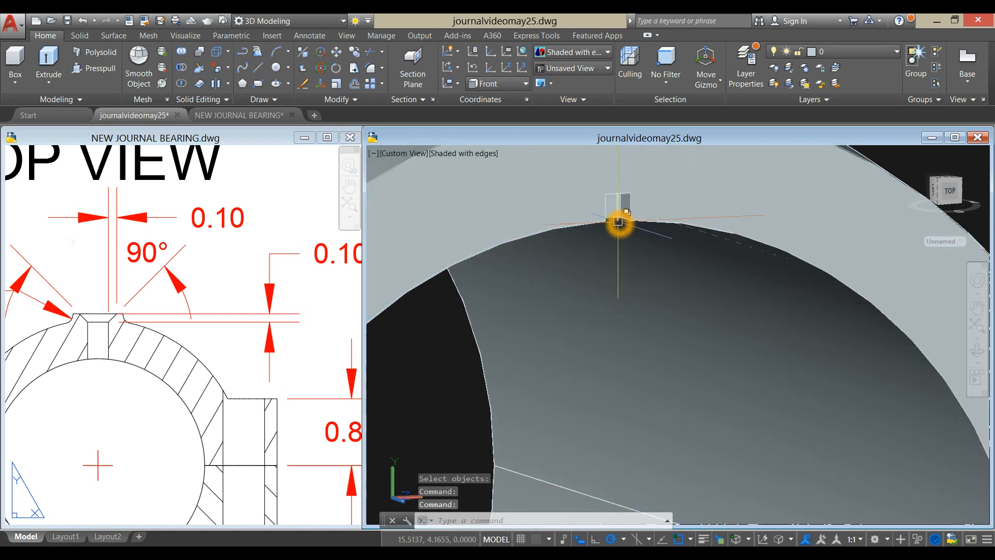
left_click(710, 359)
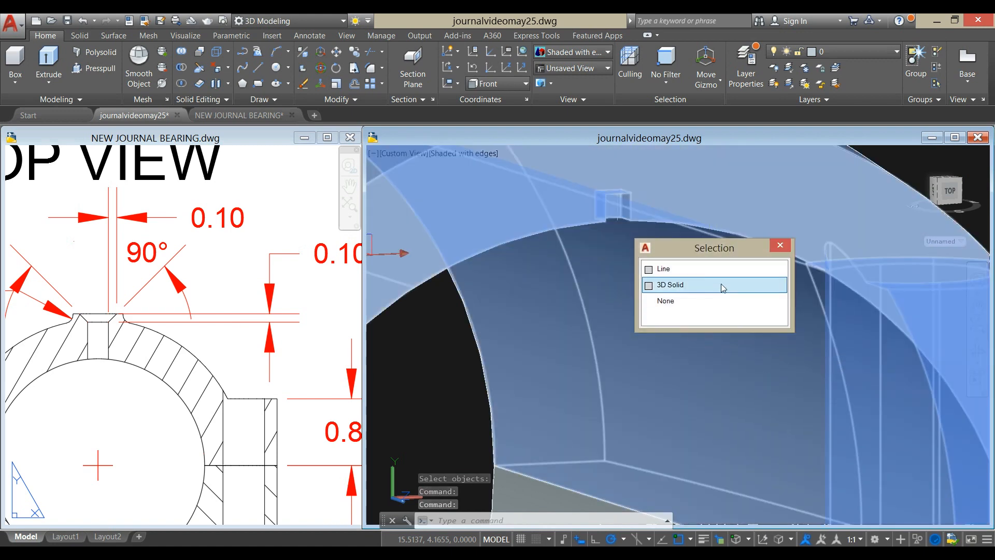
left_click(692, 268)
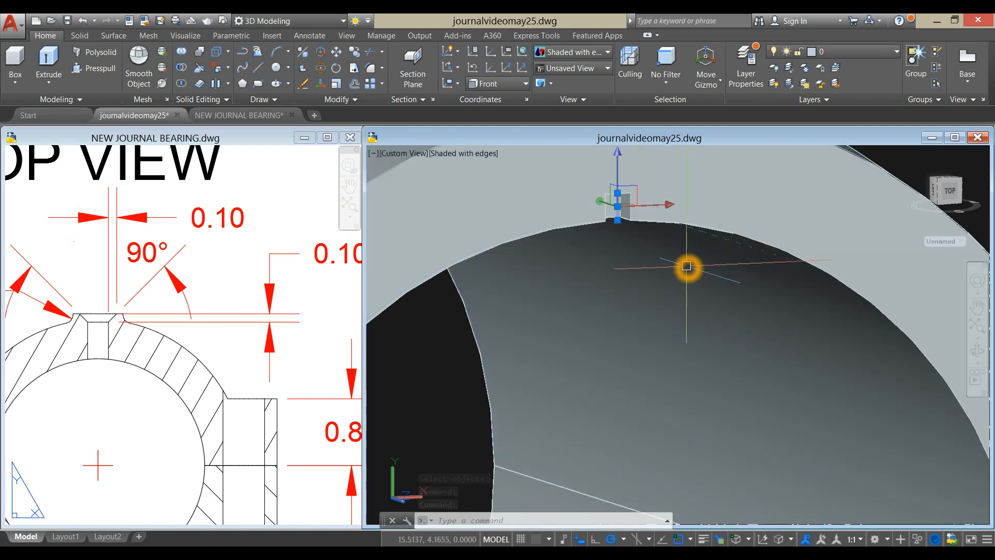
key("Delete")
- Subtract the remaining small box at the bore's opposite end from the upper bearing half
scroll(687, 267, "down", 6)
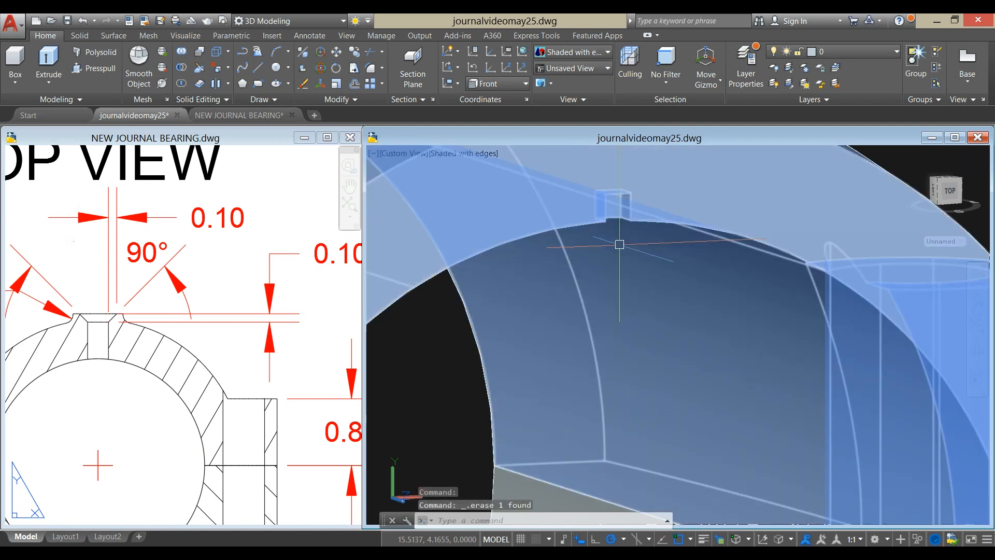
middle_click_drag(618, 226, 839, 242, "shift")
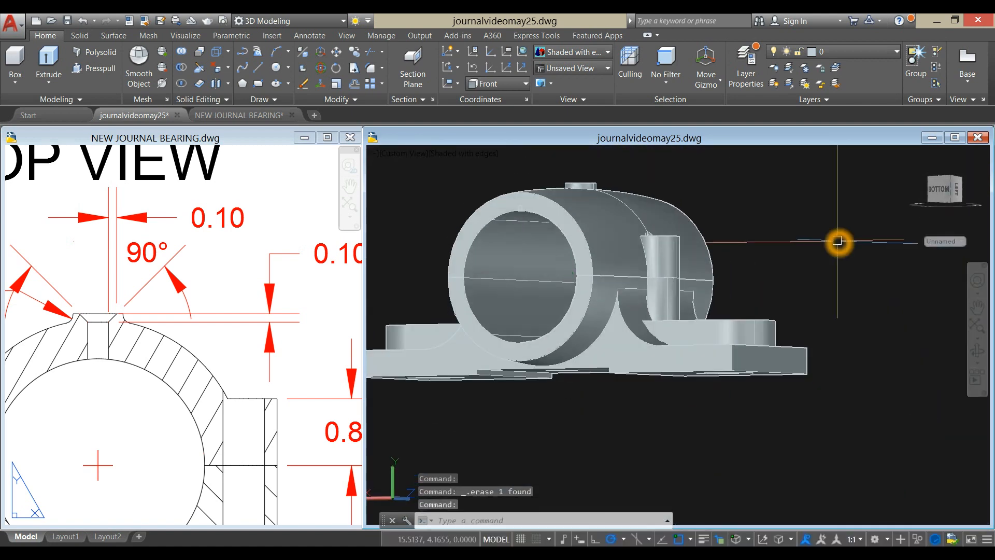
scroll(564, 214, "up", 8)
middle_click_drag(497, 221, 698, 315)
scroll(701, 311, "down", 4)
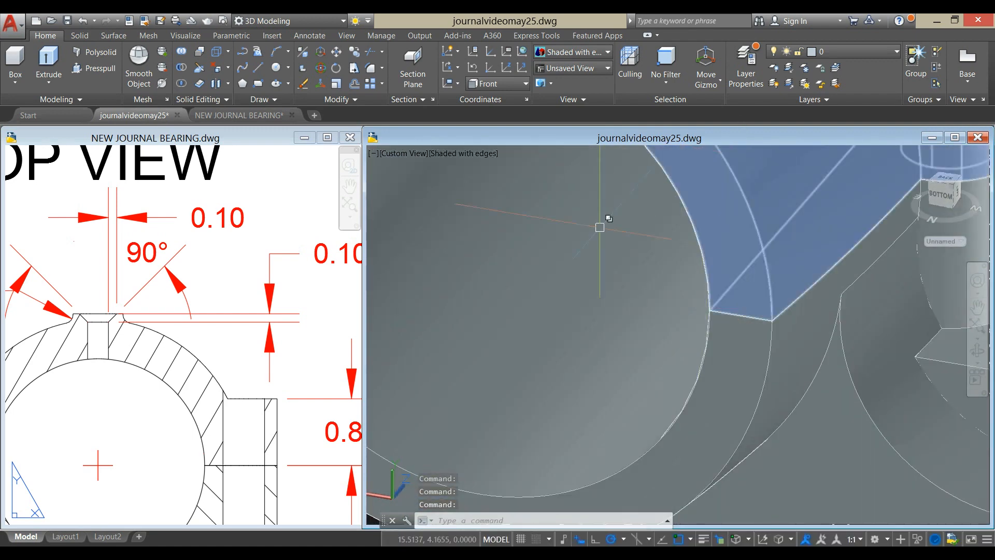
scroll(601, 226, "down", 4)
middle_click_drag(602, 228, 623, 291)
scroll(600, 244, "down", 2)
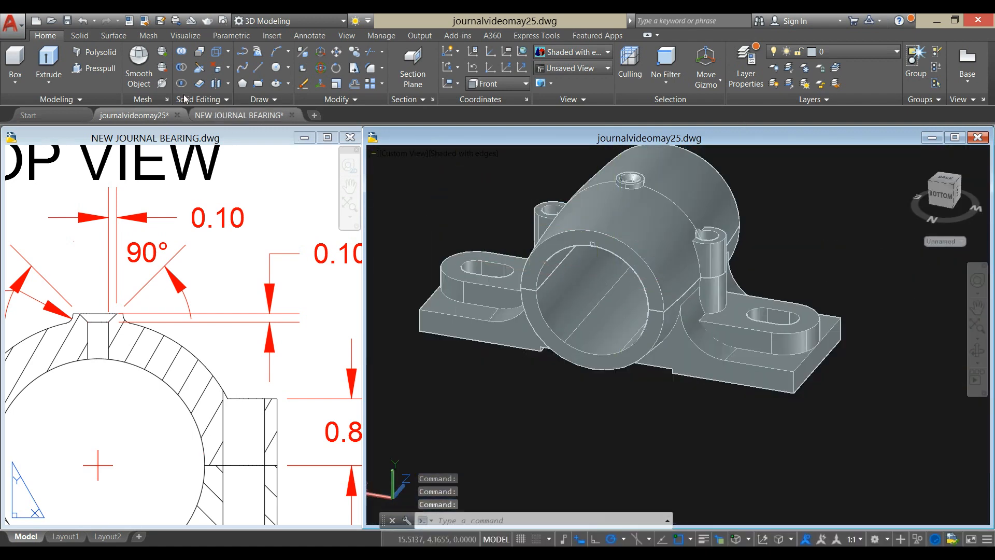
left_click(183, 79)
scroll(674, 221, "up", 6)
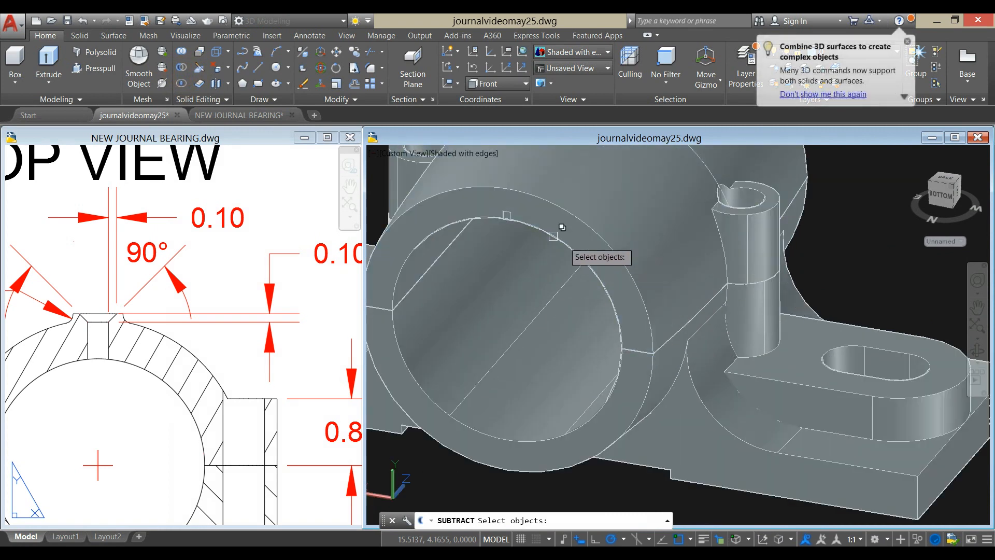
left_click(599, 215)
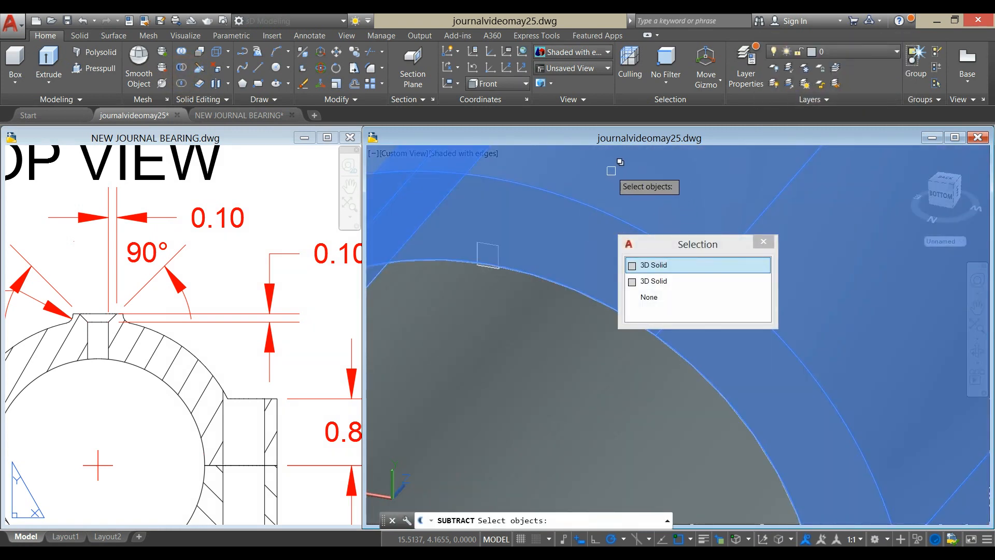
key("Return")
scroll(490, 281, "up", 5)
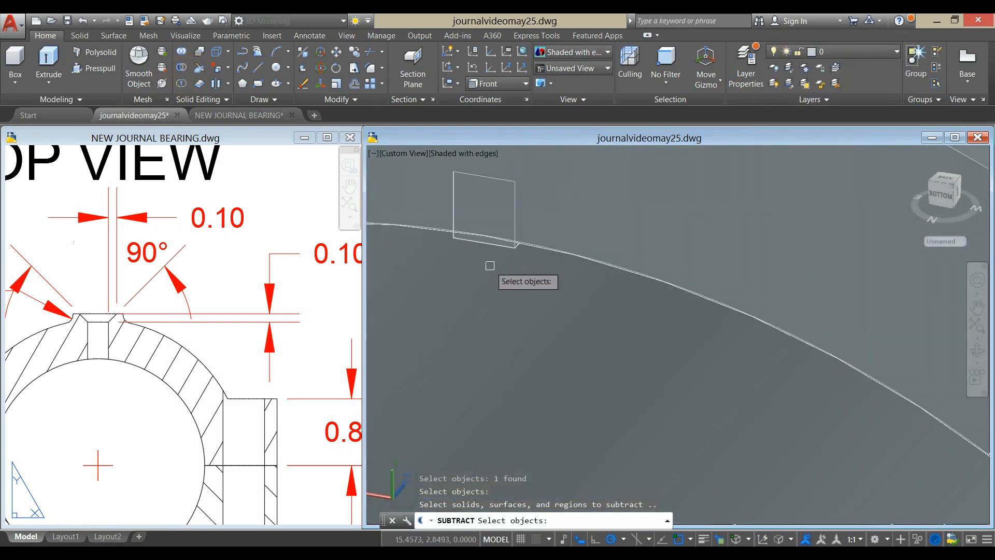
left_click(487, 245)
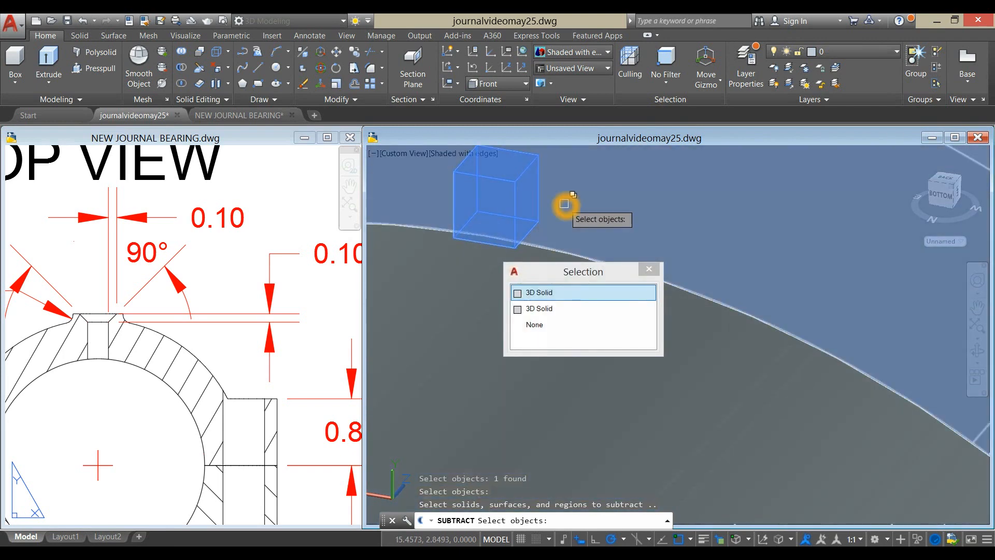
key("Return")
key("Return")
- Switch to the reference drawing NEW JOURNAL BEARING.dwg and look at the separate bushing in its model space
middle_click_drag(599, 228, 688, 361, "shift")
scroll(599, 213, "down", 6)
scroll(688, 361, "down", 3)
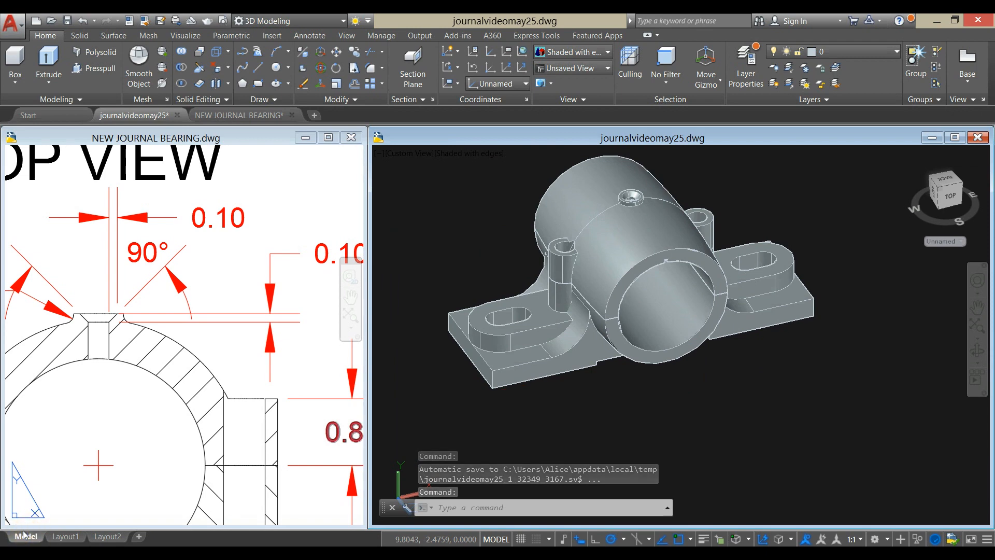
left_click(90, 413)
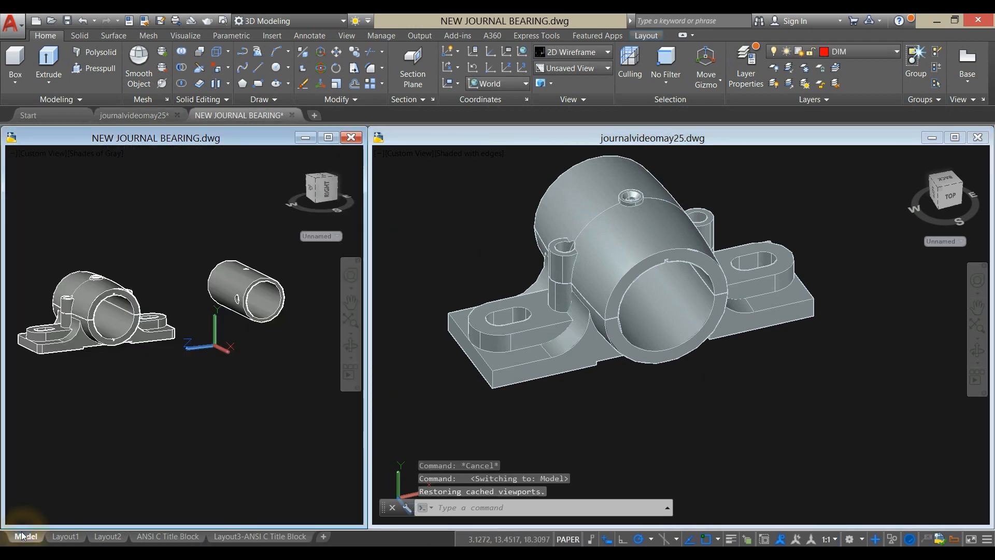
left_click(256, 281)
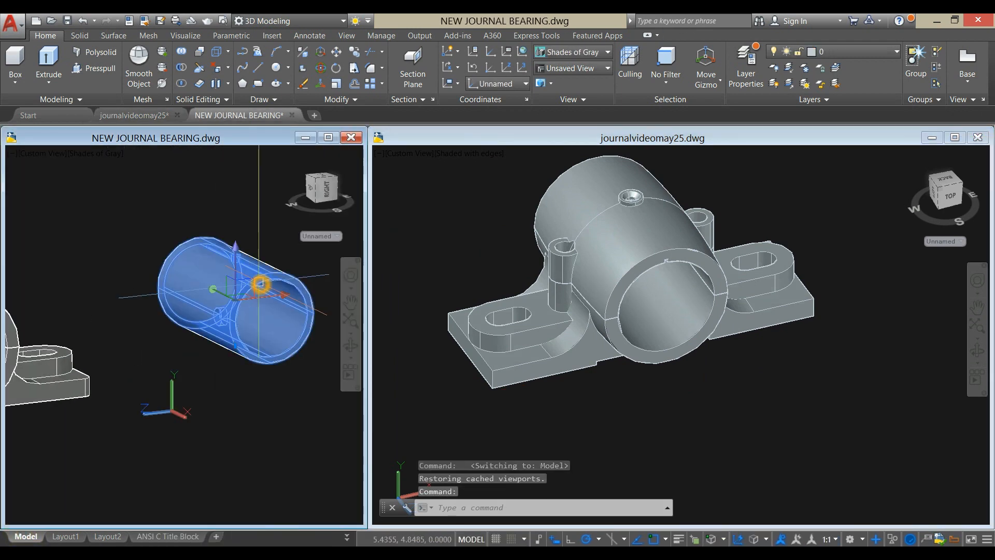
key("Escape")
scroll(135, 362, "down", 5)
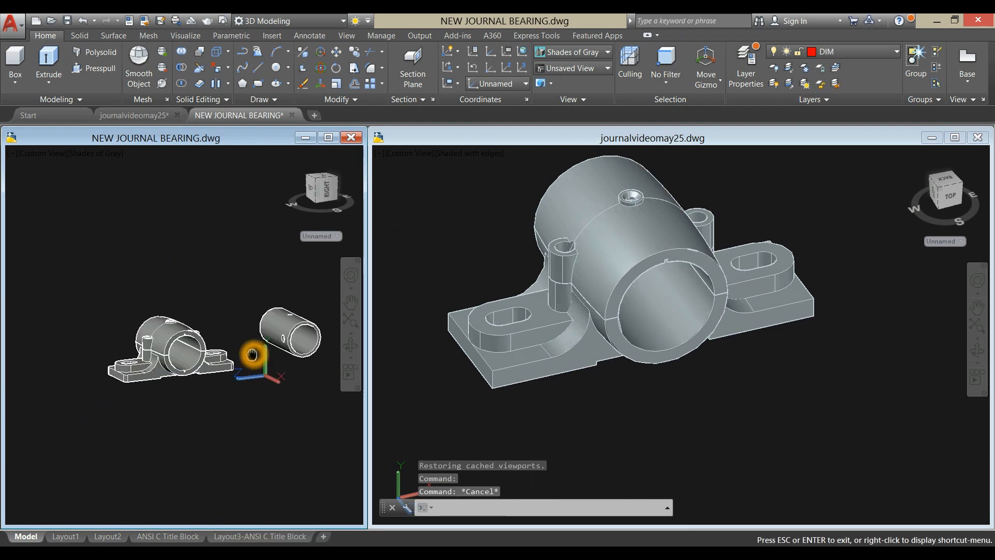
- Hide all objects of the assembled bearing in the reference model, leaving the bushing shown
left_click(239, 409)
left_click(94, 265)
right_click(118, 172)
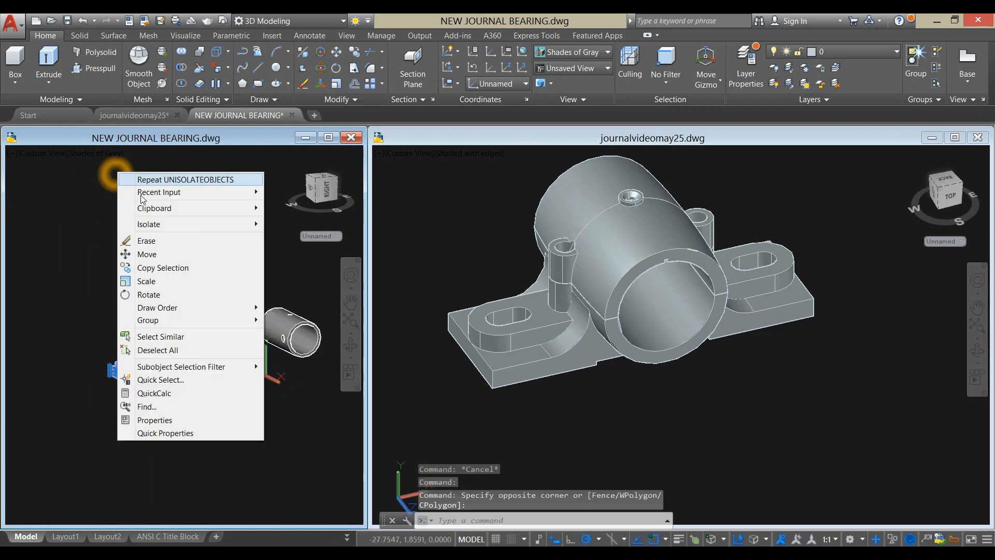
mouse_move(189, 228)
left_click(291, 237)
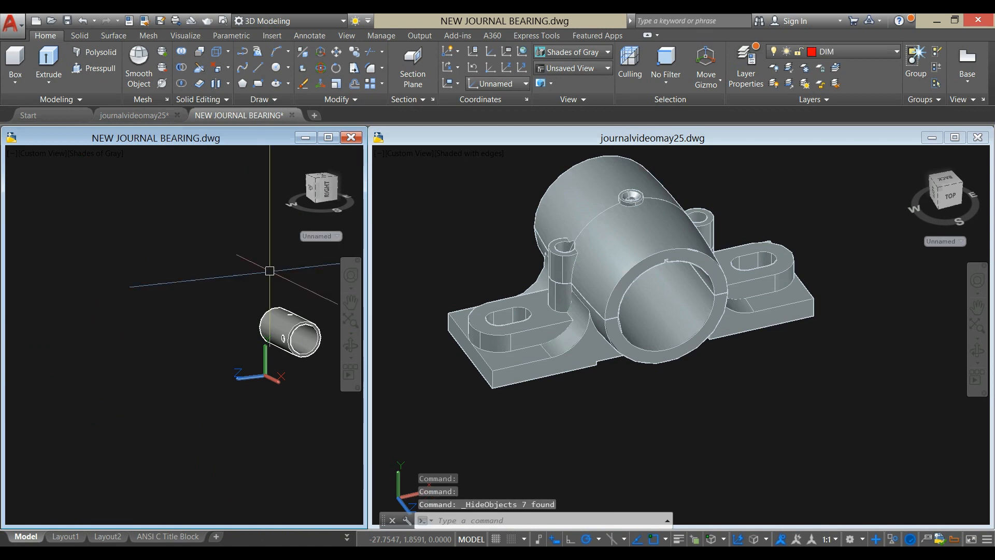
- Open the Layout3-ANSI C Title Block layout and examine the bushing's diameters and notch dimensions in its end view
left_click(243, 538)
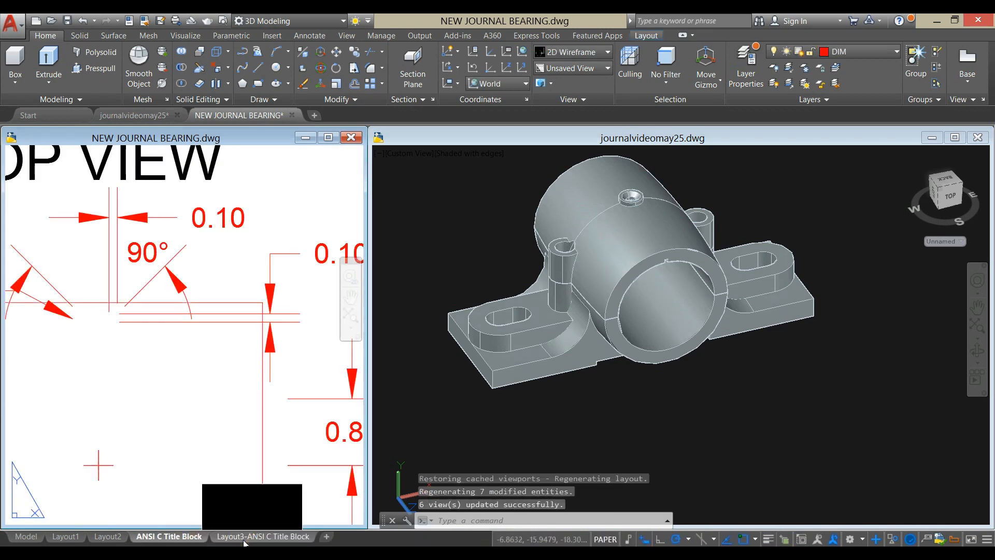
scroll(196, 439, "down", 5)
scroll(210, 383, "up", 4)
middle_click_drag(212, 371, 180, 345)
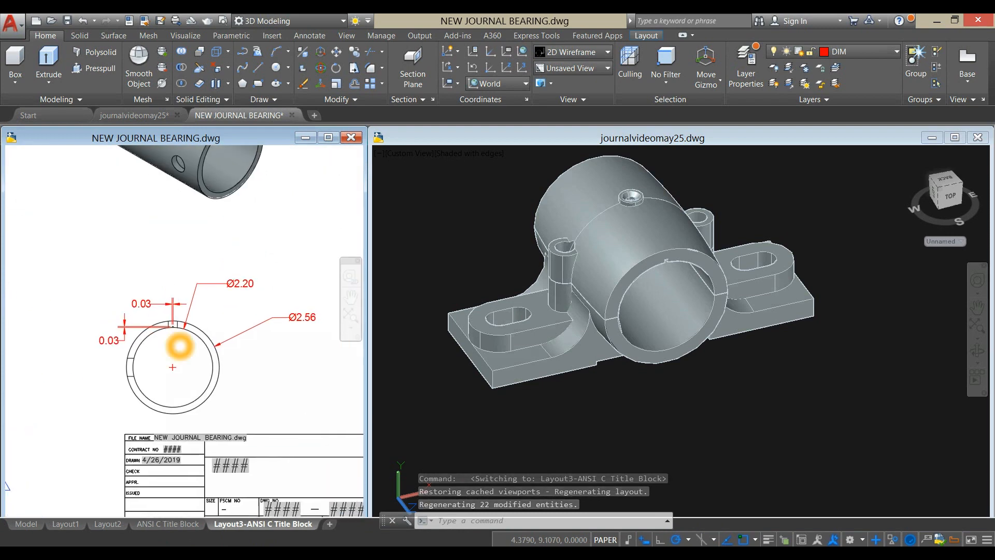
- Return to journalvideomay25.dwg and bring the whole bearing with free space around it into view
left_click(760, 425)
middle_click_drag(701, 382, 659, 358)
scroll(659, 358, "down", 2)
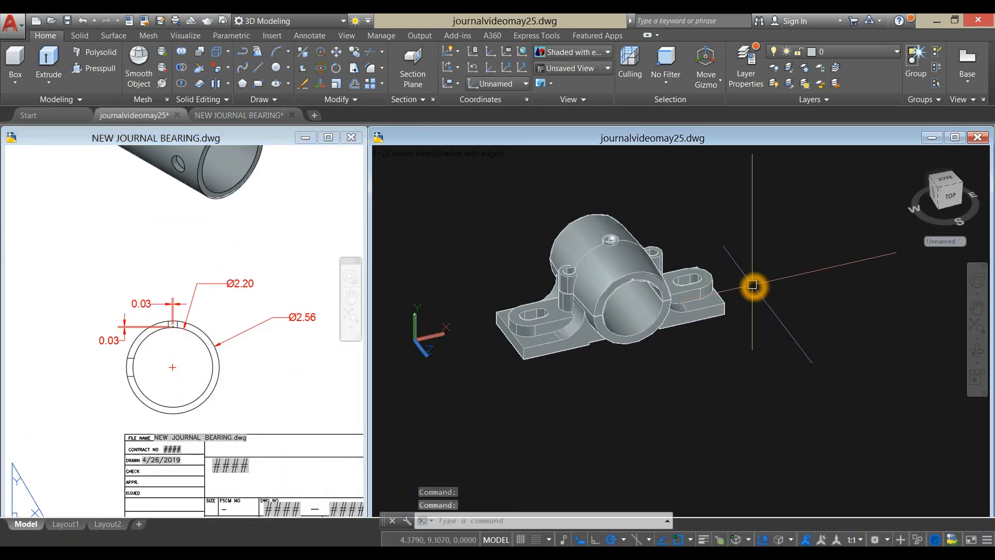
- Draw a circle with a diameter of 2.56 in the free space beside the bearing for the bushing's outside
type("C")
key("Return")
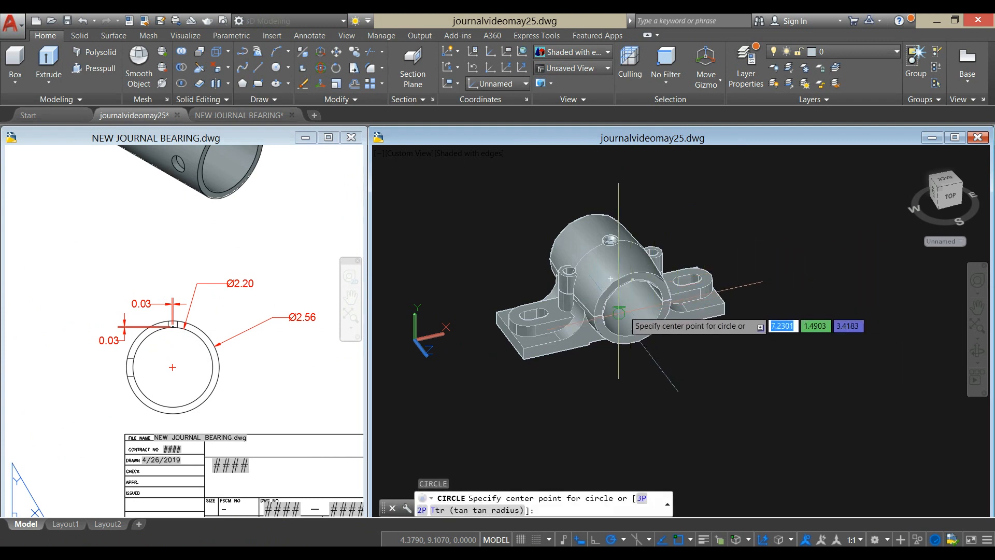
left_click(826, 255)
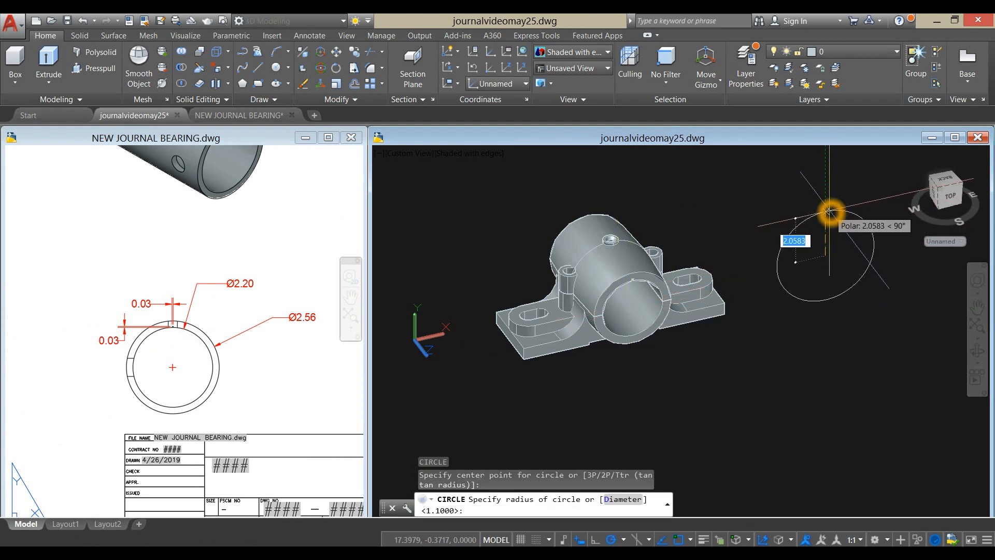
key("Return")
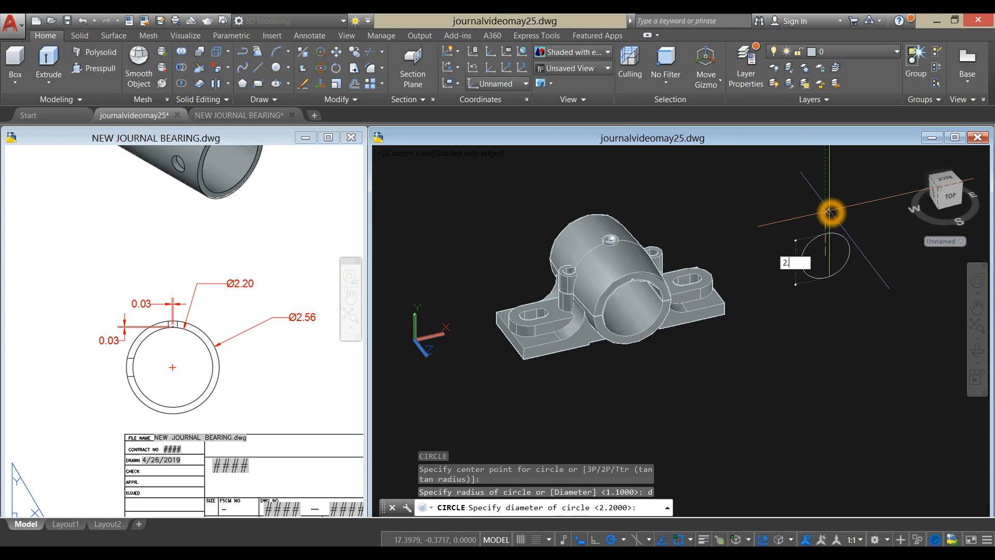
type("2.56")
key("Return")
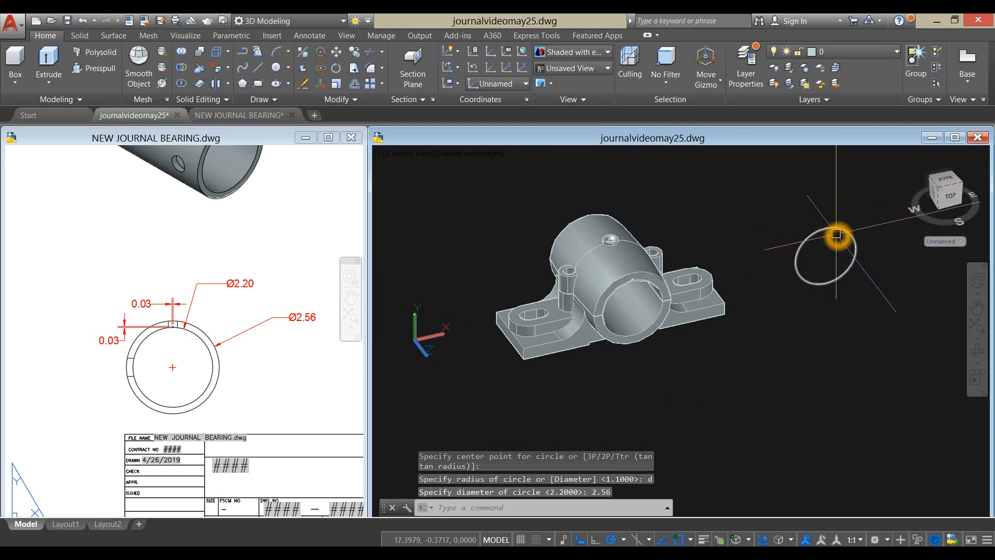
- Draw a concentric circle with a diameter of 2.2 inside the 2.56 circle for the bushing's bore
scroll(834, 223, "up", 4)
right_click(740, 200)
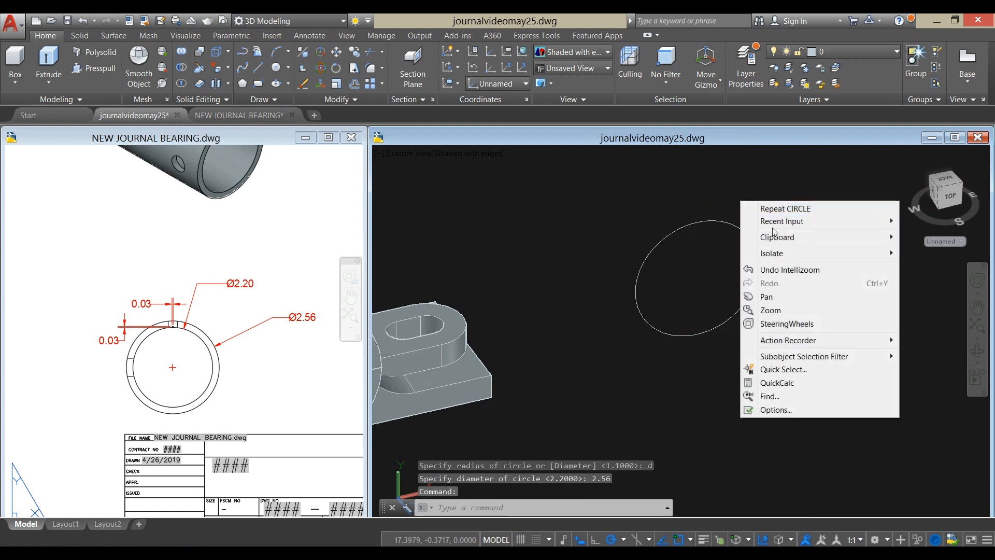
left_click(791, 213)
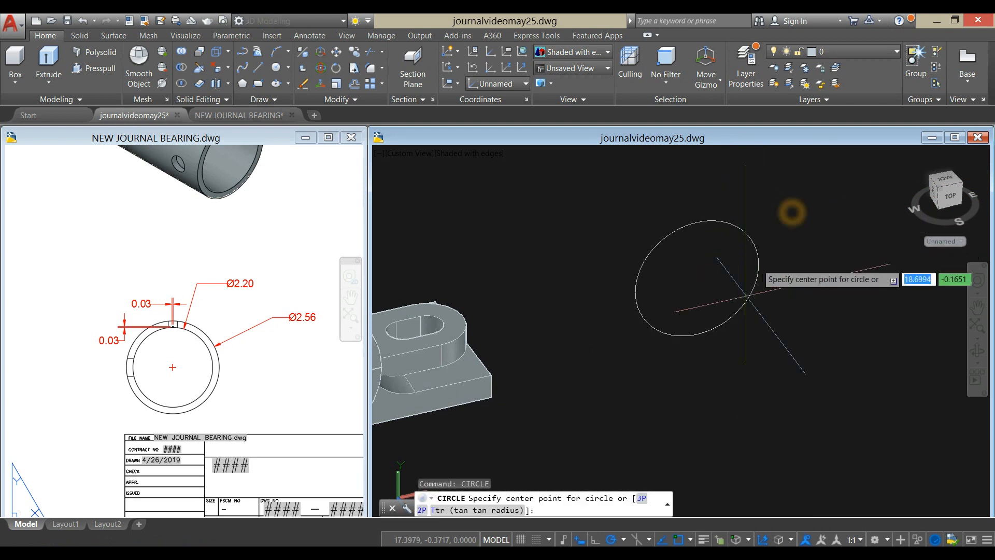
left_click(701, 276)
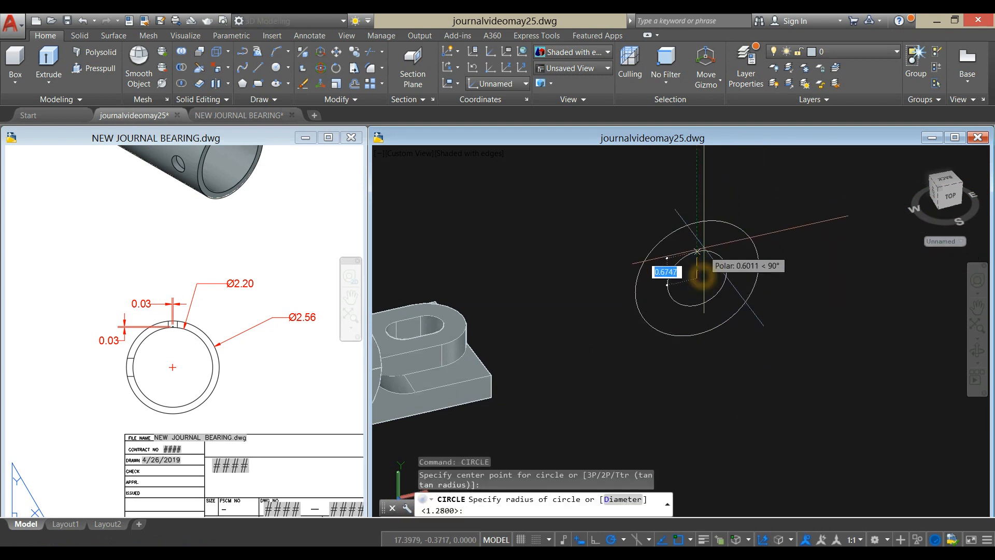
type("d")
key("Return")
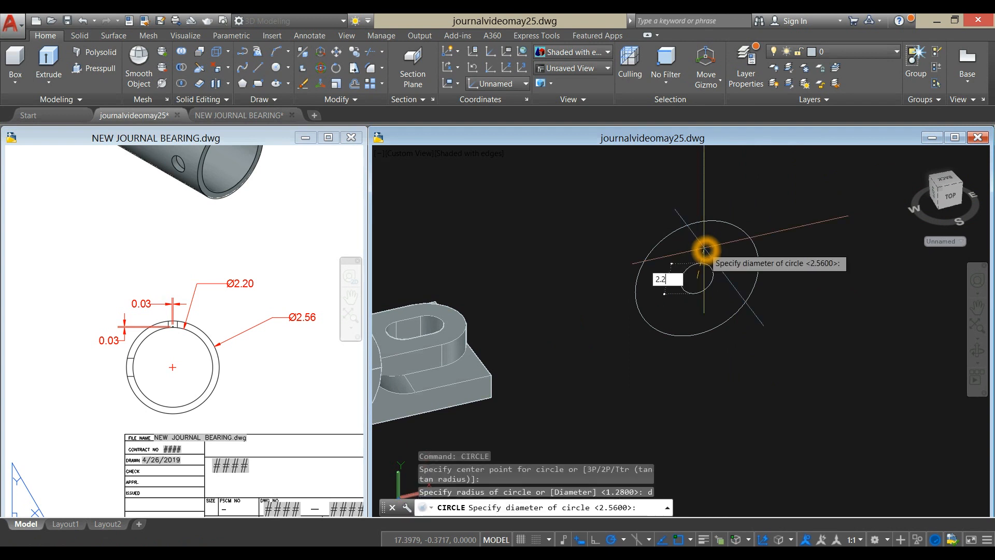
key("Return")
- Check the bushing's length in the reference drawing's side view and extrude both circles by 4.5
left_click(255, 415)
scroll(251, 365, "down", 6)
middle_click_drag(251, 361, 330, 313)
scroll(236, 345, "up", 6)
middle_click_drag(237, 344, 238, 374)
left_click(703, 258)
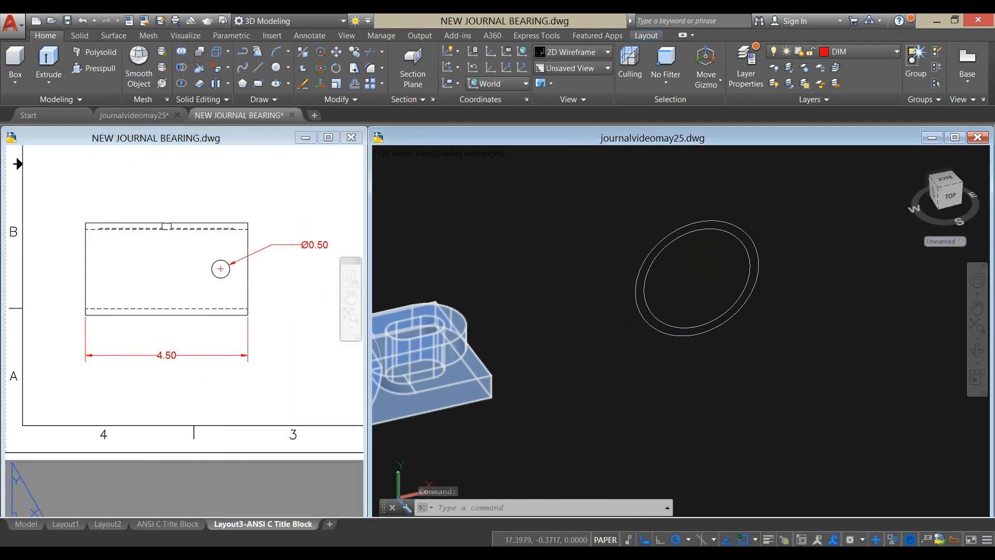
left_click(691, 250)
left_click(653, 207)
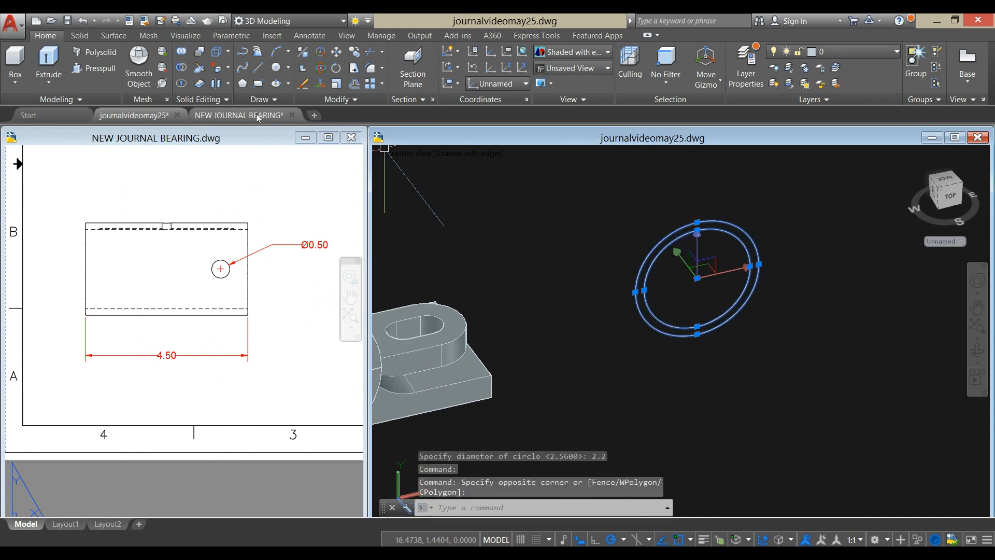
left_click(61, 69)
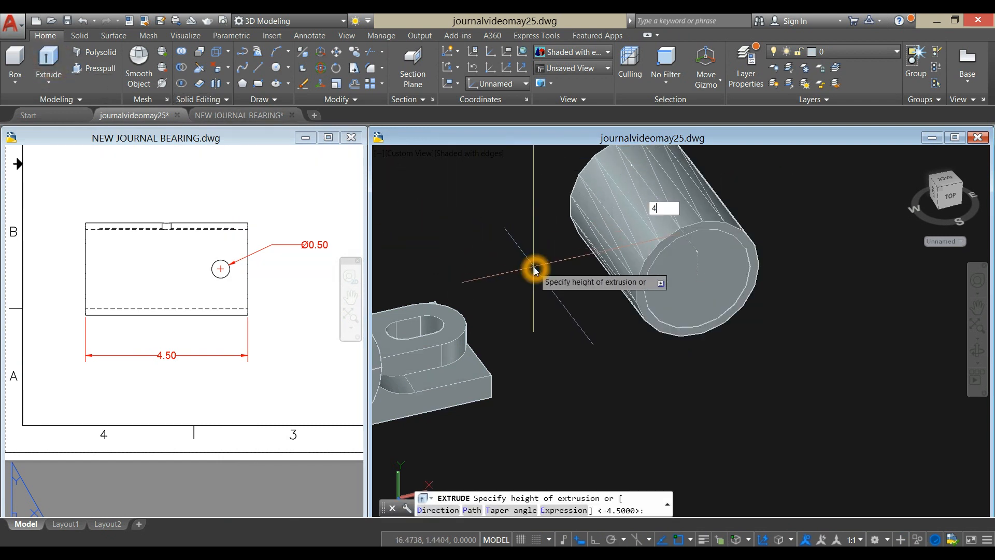
key("Return")
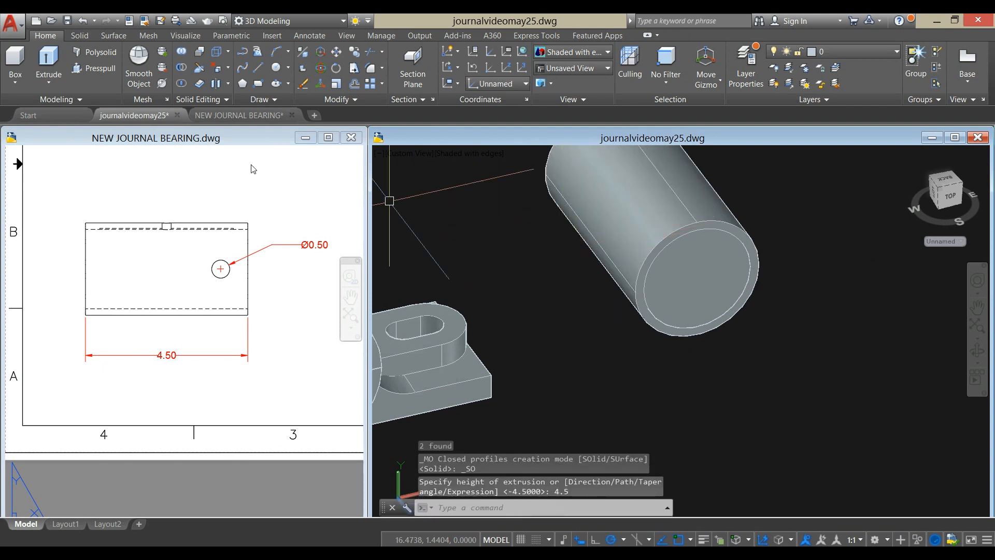
- Subtract the inner cylinder from the outer cylinder to hollow out the bushing
left_click(182, 71)
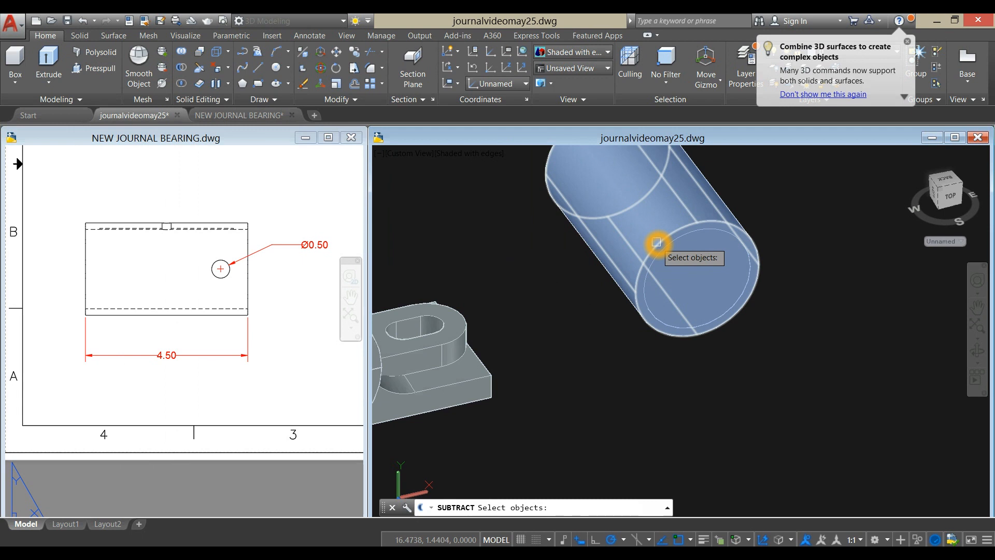
left_click(656, 242)
key("Return")
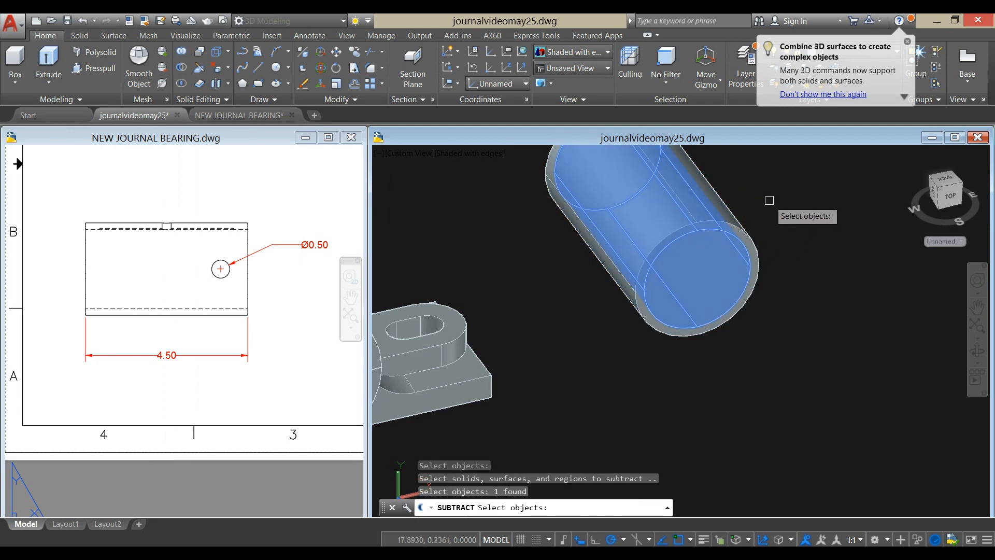
right_click(770, 202)
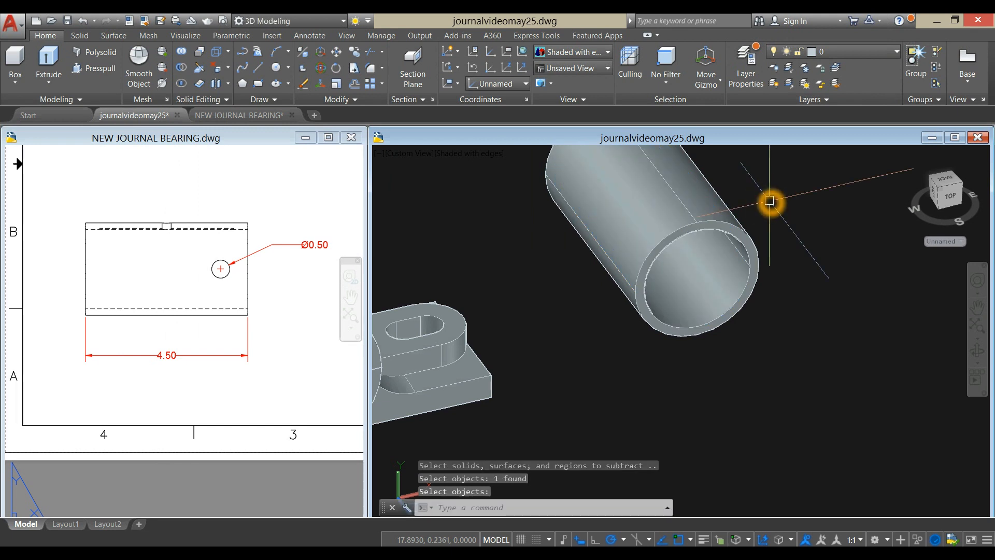
- Set the coordinate system to Top and display the model in the Wireframe visual style
scroll(769, 201, "down", 5)
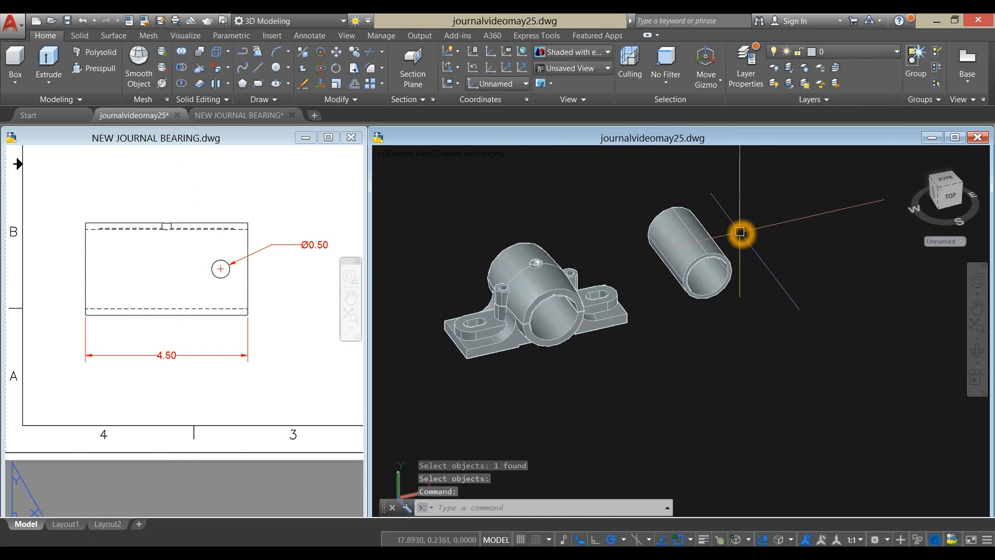
left_click(491, 159)
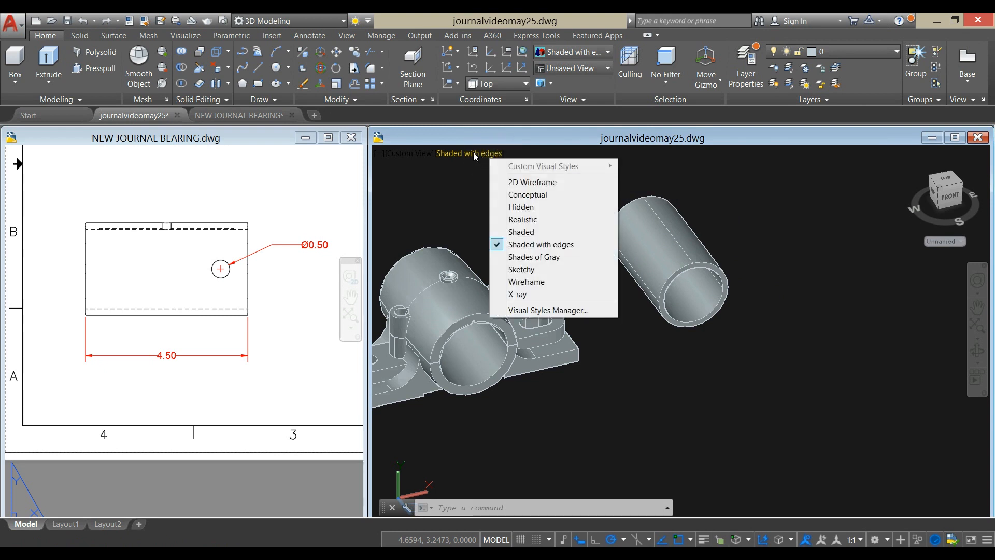
left_click(531, 290)
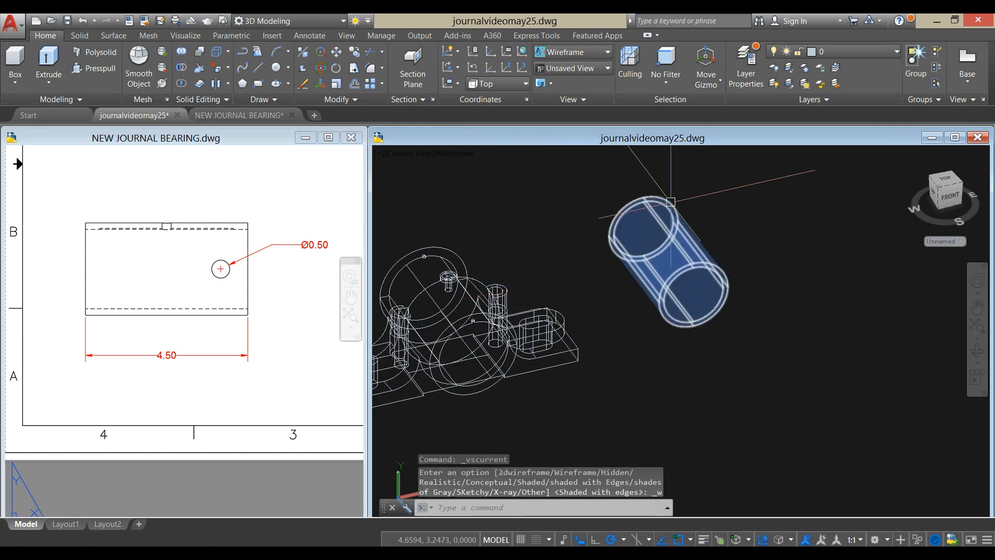
- Draw a line along the top of the bushing's outer surface, from its far end to its near end
type("l")
key("Return")
scroll(651, 185, "up", 6)
scroll(651, 185, "down", 3)
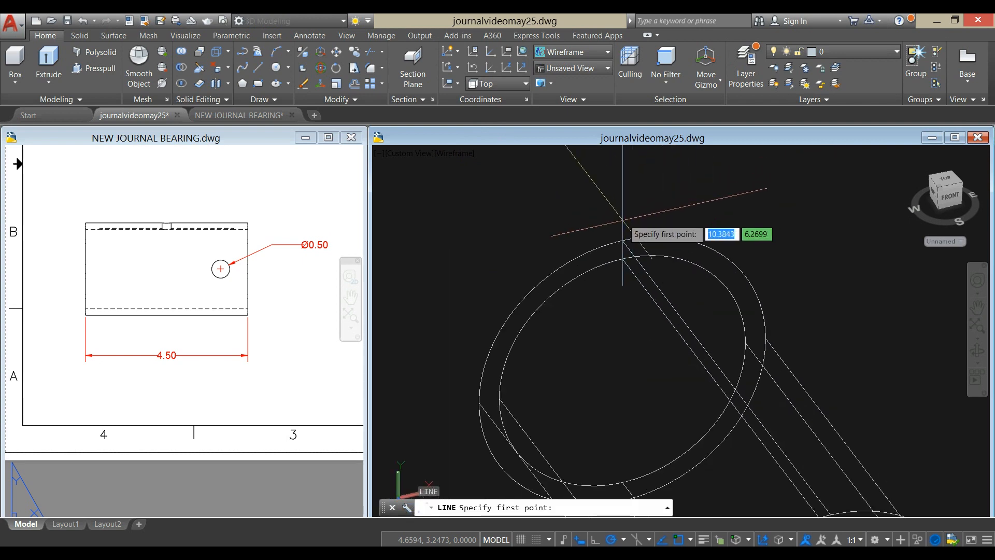
left_click(628, 245)
scroll(685, 270, "down", 3)
middle_click_drag(685, 269, 554, 201)
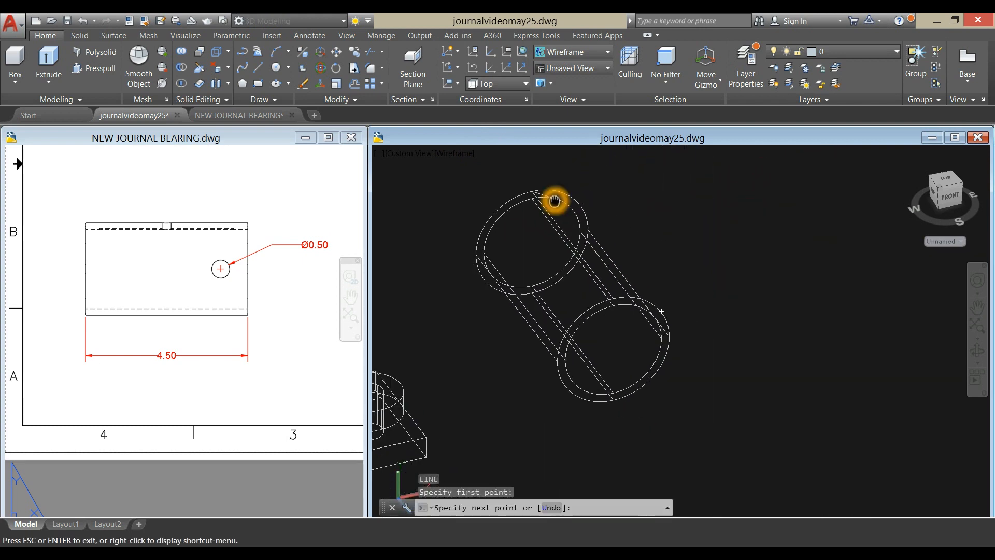
scroll(605, 282, "up", 3)
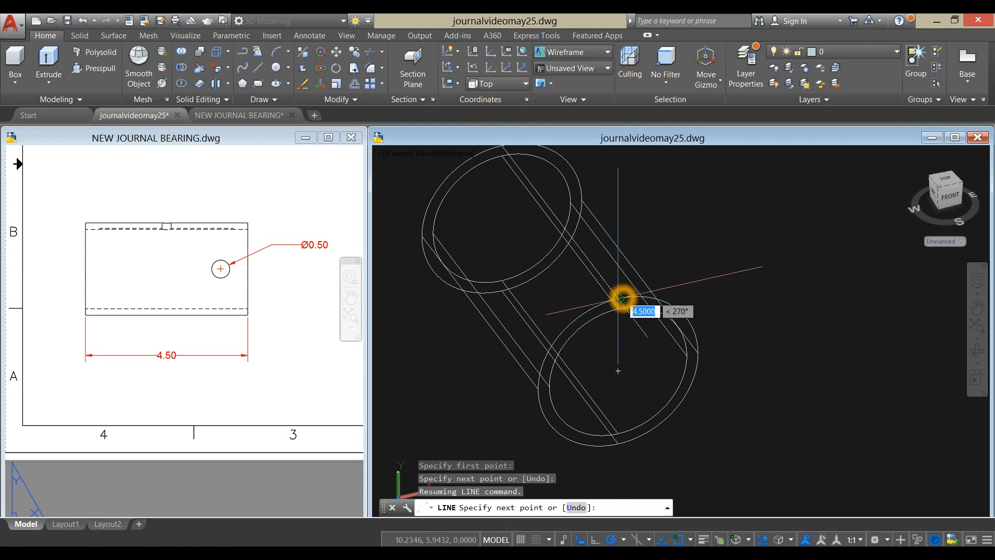
left_click(621, 291)
right_click(683, 188)
left_click(709, 196)
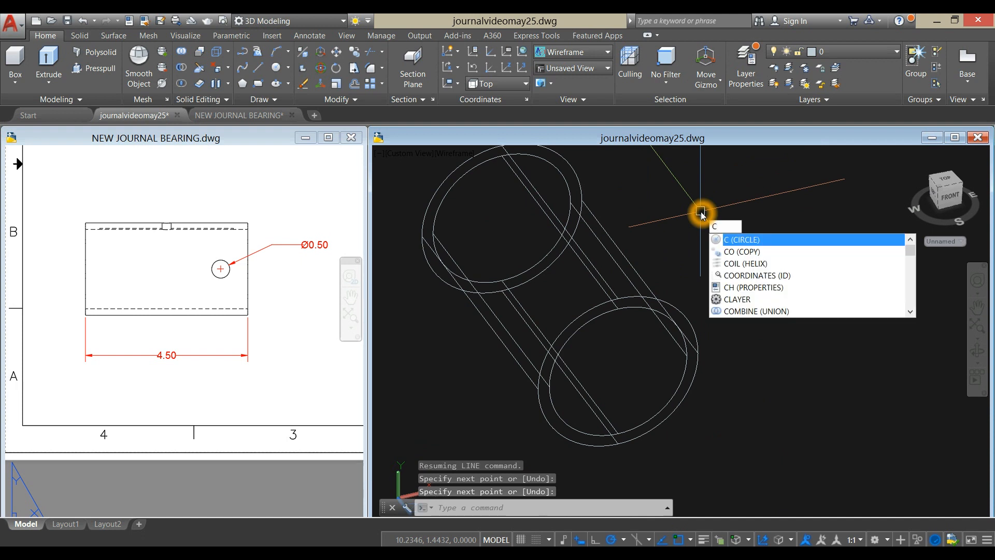
- Check the small hole in the reference drawing's top view and draw a circle of diameter 0.25 at the midpoint of the bushing's top line
key("Escape")
left_click(239, 356)
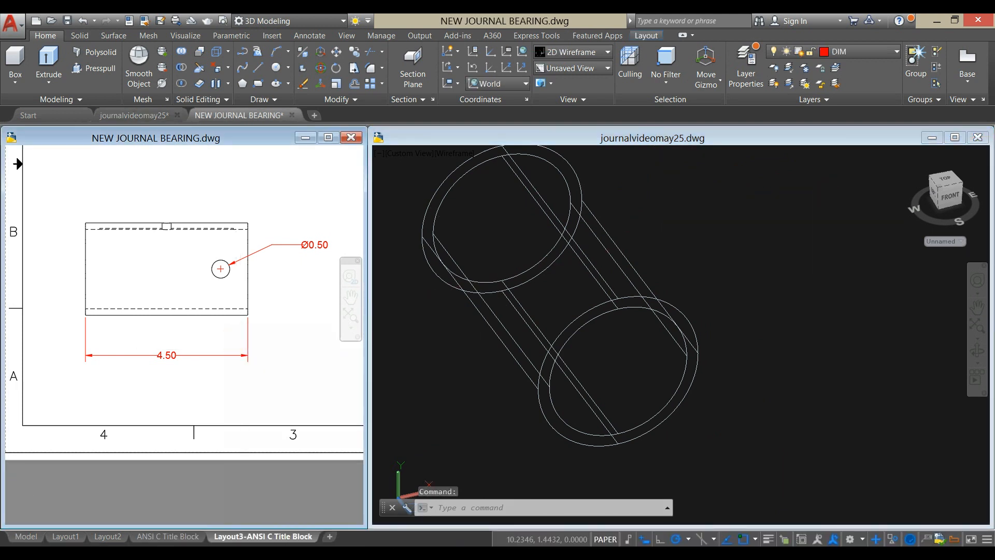
scroll(236, 336, "down", 3)
middle_click_drag(236, 336, 234, 351)
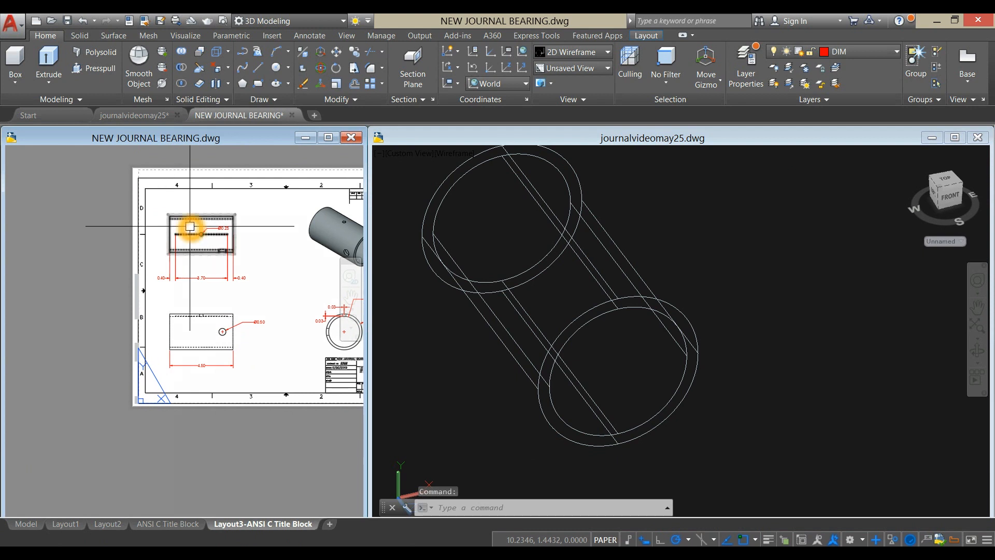
scroll(191, 224, "up", 4)
left_click(704, 207)
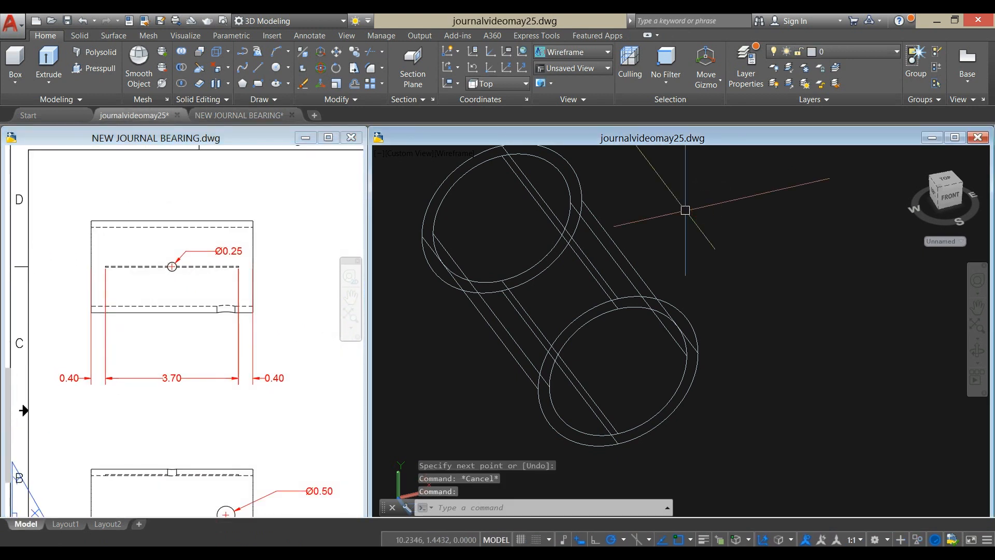
type("c")
key("Return")
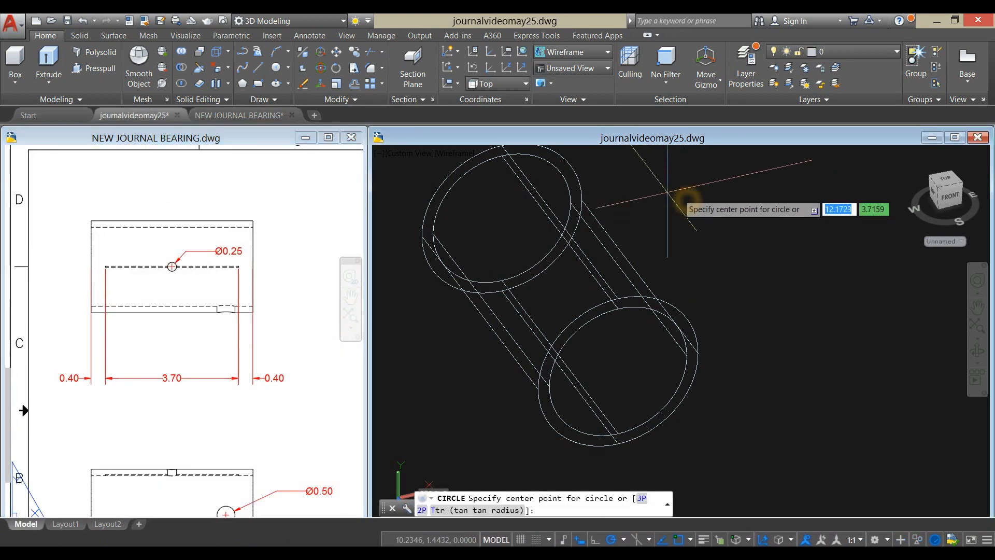
left_click(562, 228)
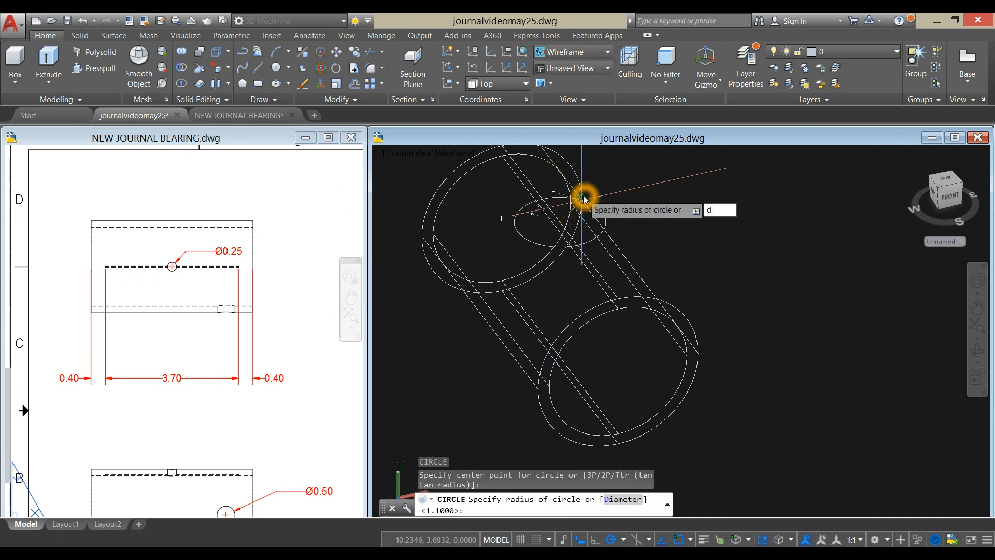
key("Return")
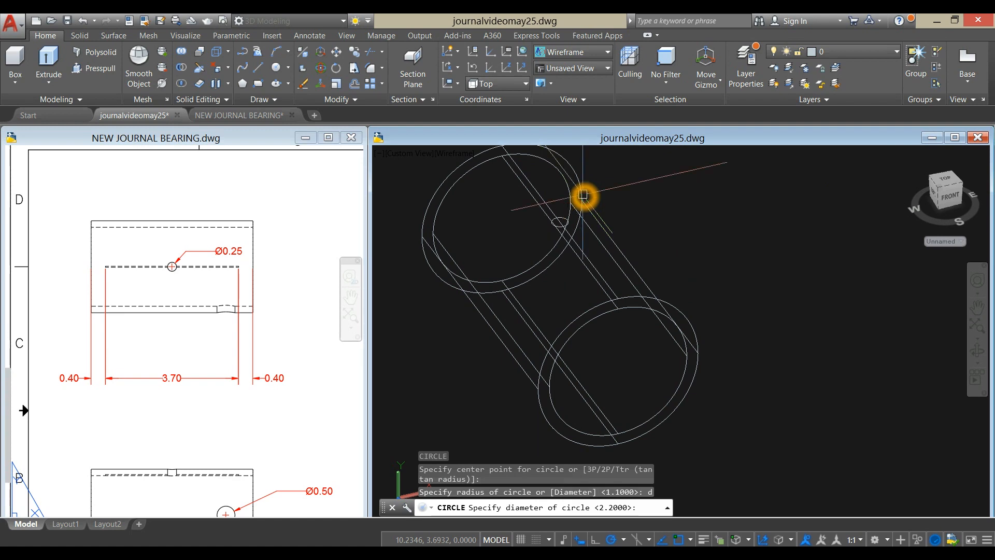
type(".25")
key("Return")
- Extrude the 0.25 circle upward from the top of the bushing by about 2.5
middle_click_drag(629, 200, 607, 212, "shift")
scroll(582, 183, "up", 5)
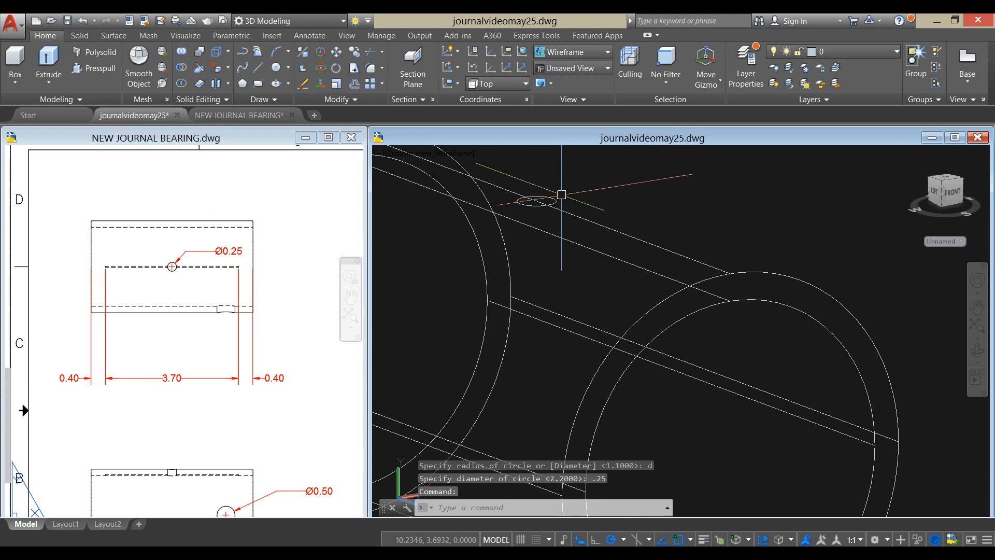
left_click(559, 198)
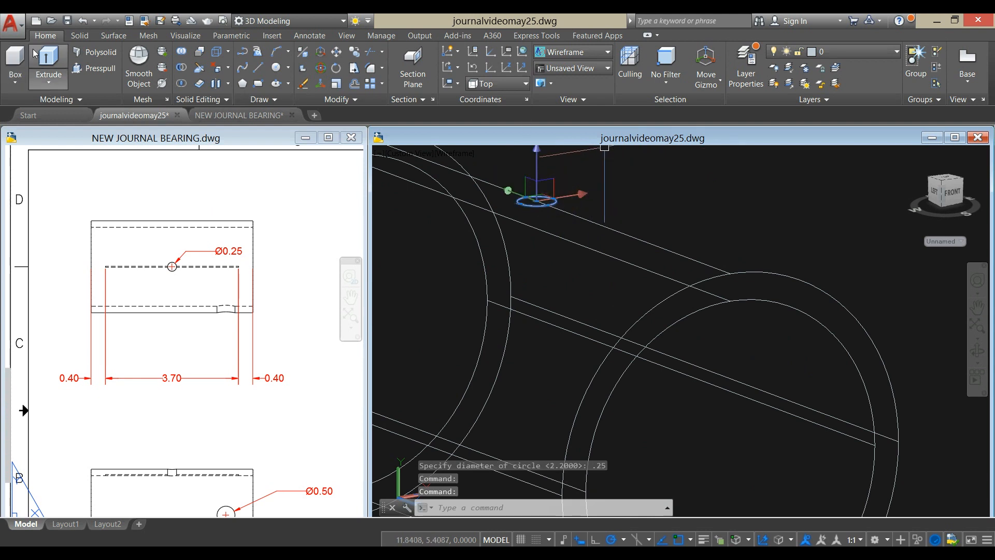
left_click(52, 56)
scroll(579, 174, "down", 5)
middle_click_drag(578, 175, 586, 264)
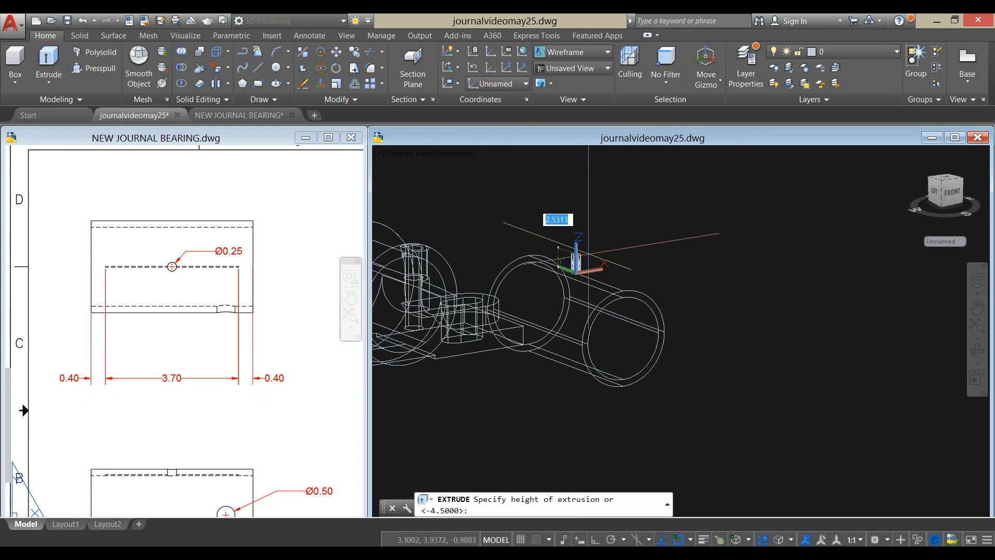
left_click(587, 186)
- Display the model in the Shaded with edges visual style and view the bushing with its thin cylinder from the front
left_click(453, 154)
left_click(508, 248)
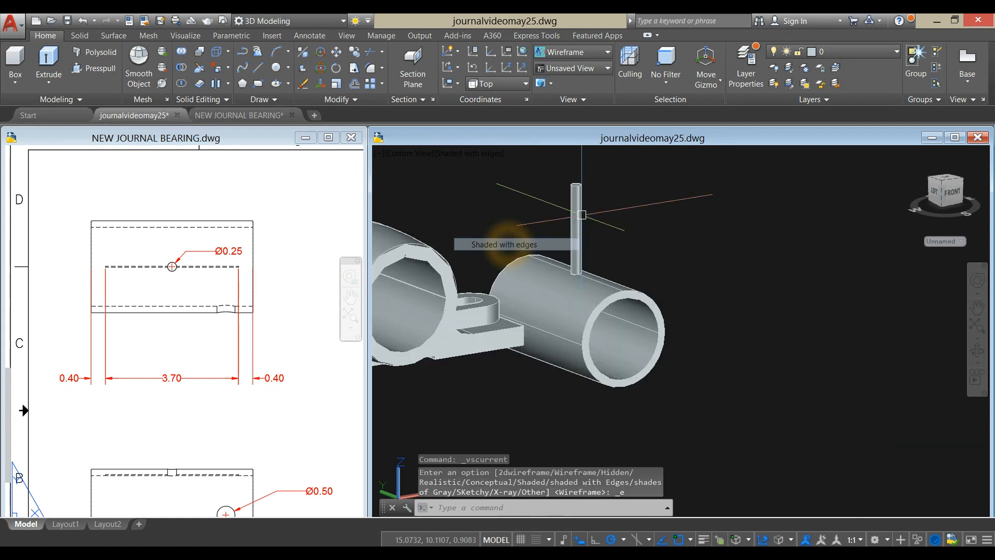
middle_click_drag(660, 196, 647, 197, "shift")
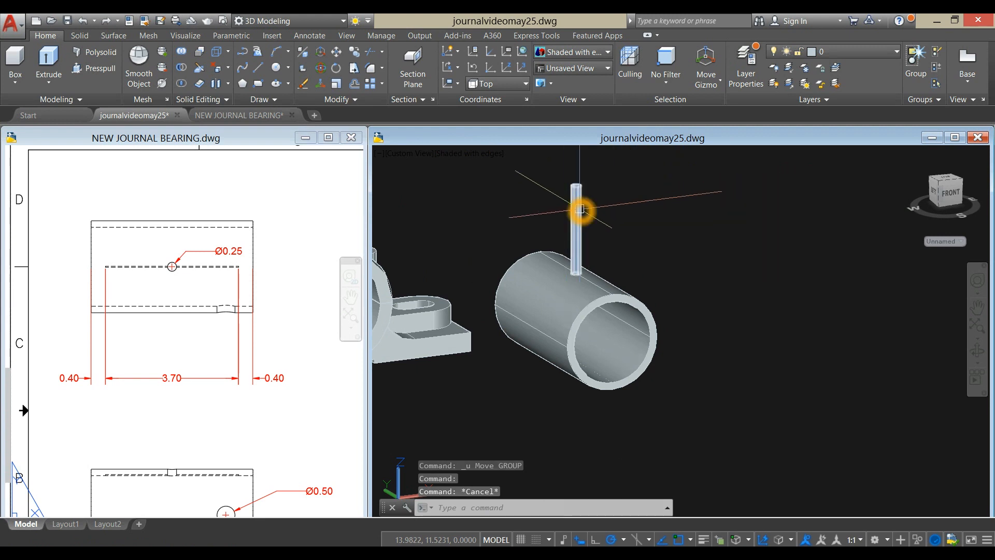
- Move the thin 0.25 cylinder straight down so it passes through the bushing's top wall and ends inside the bore
left_click(580, 210)
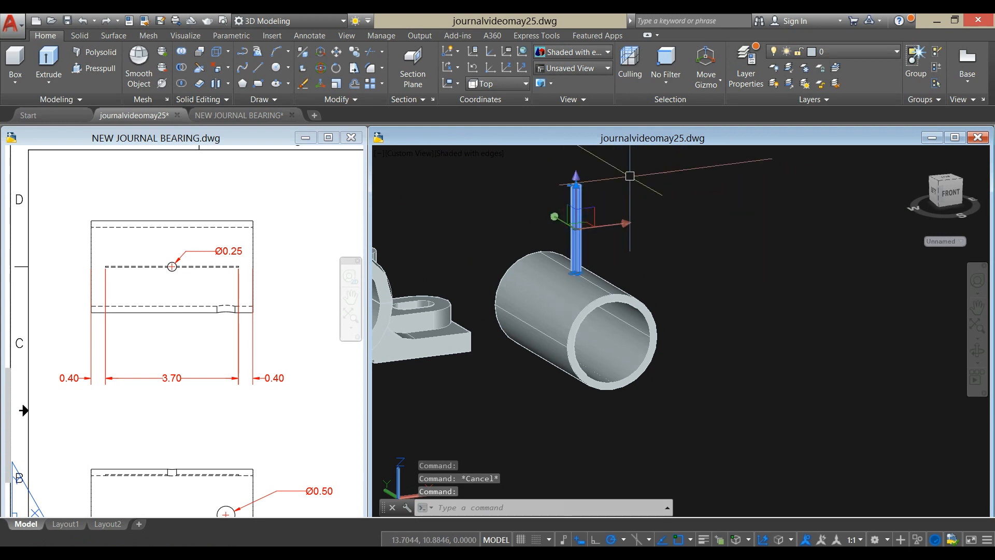
right_click(631, 177)
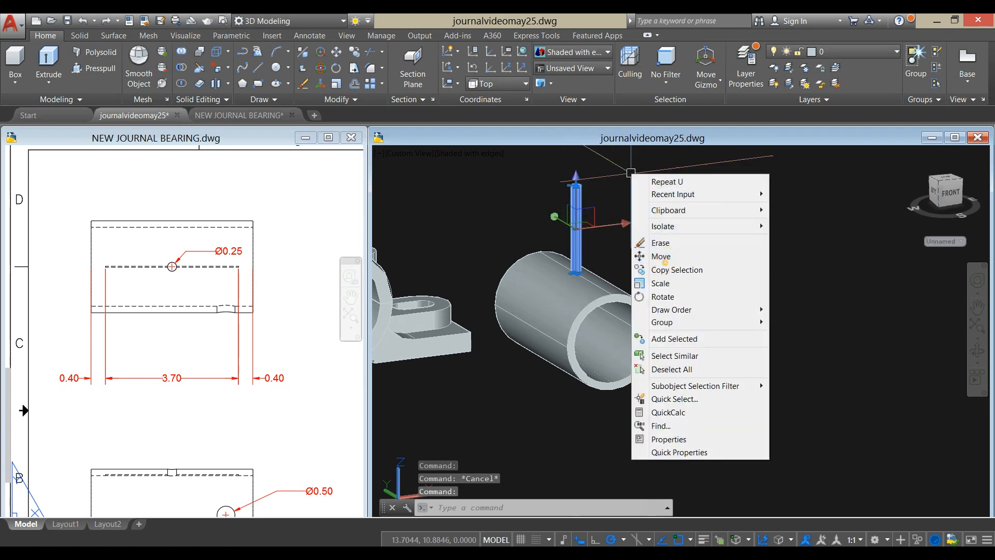
left_click(665, 262)
left_click(656, 212)
left_click(657, 249)
middle_click_drag(640, 260, 692, 278)
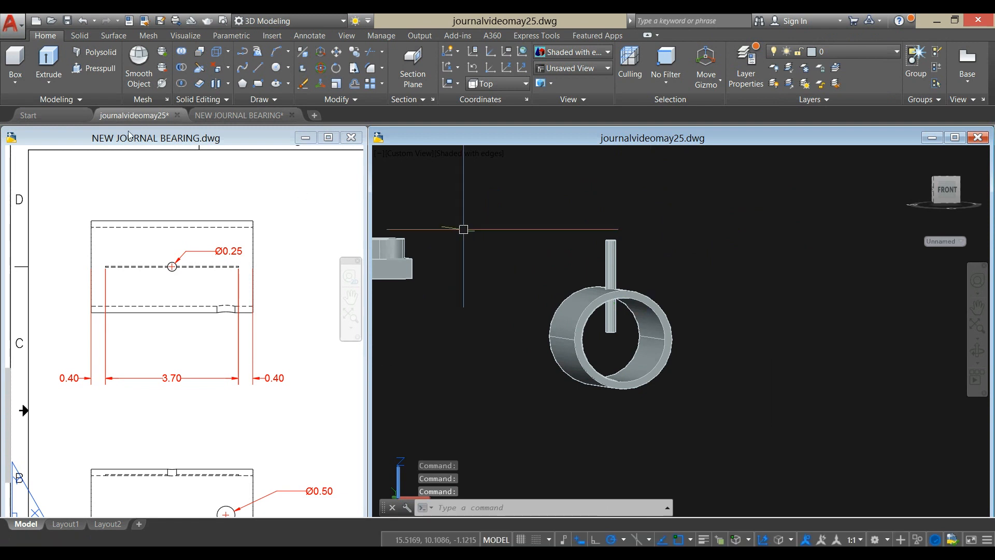
- Subtract the thin cylinder from the bushing to cut the 0.25 oil hole through its top wall
left_click(188, 74)
scroll(637, 290, "up", 5)
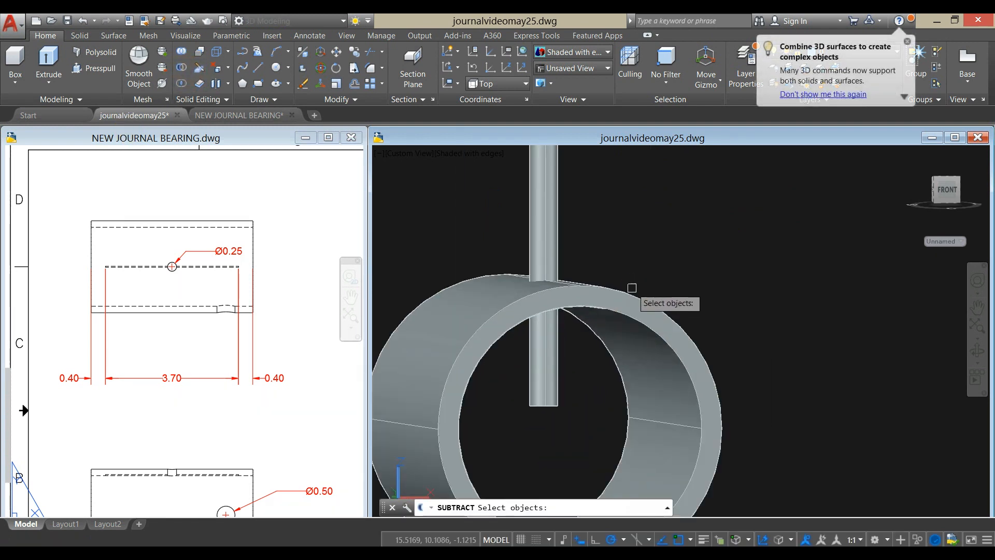
left_click(629, 293)
key("Return")
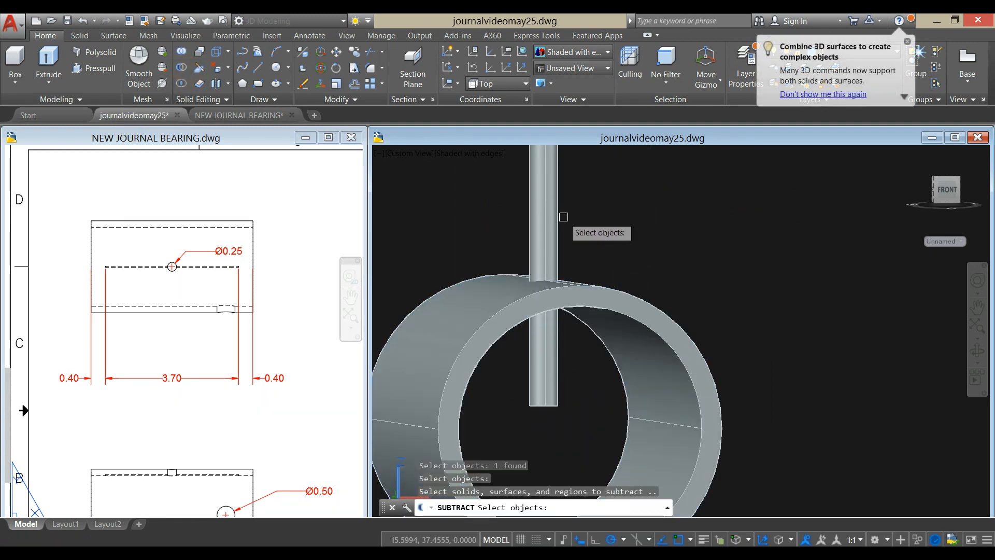
left_click(554, 218)
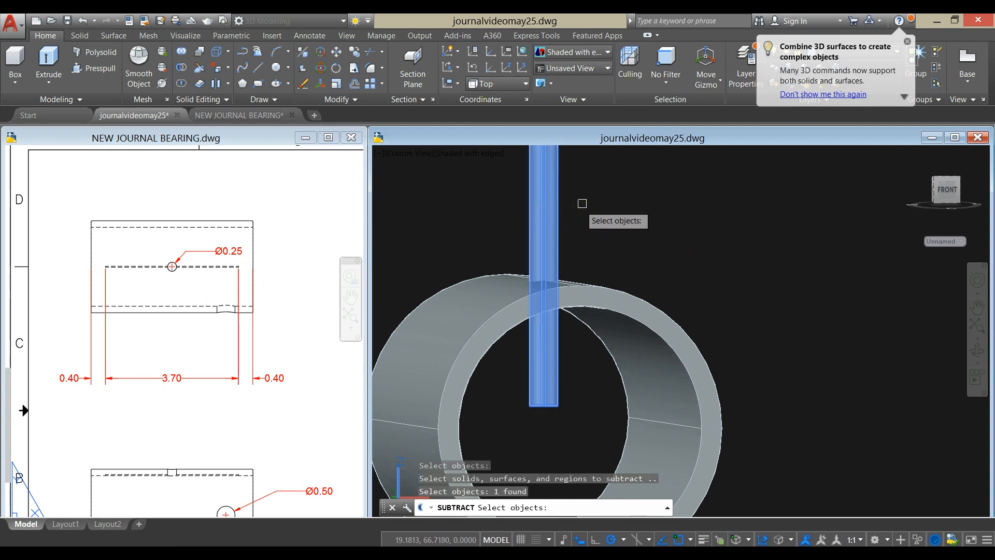
key("Return")
middle_click_drag(606, 193, 625, 218, "shift")
scroll(624, 218, "down", 6)
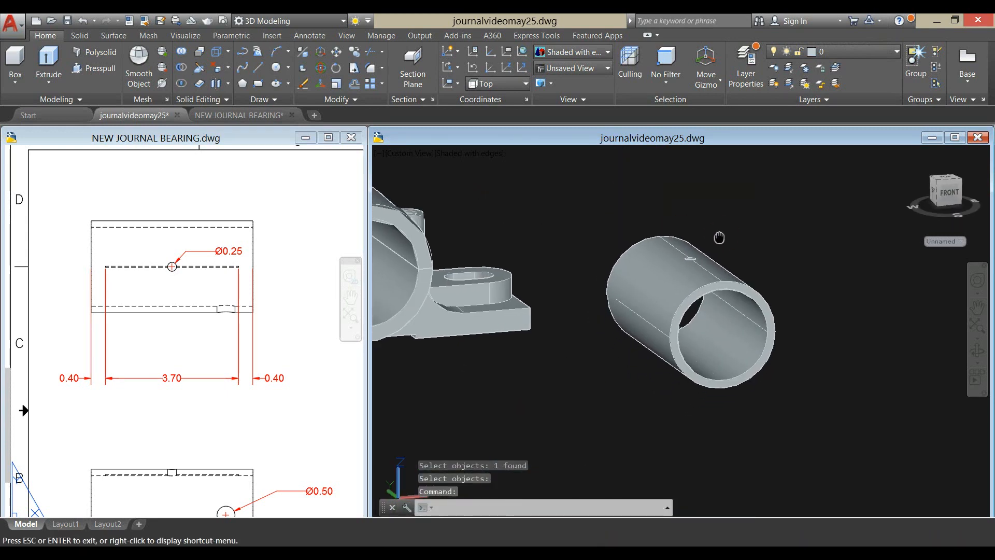
- Examine the bushing's views and shaded picture in the reference drawing for the size and location of the side hole
scroll(677, 242, "down", 5)
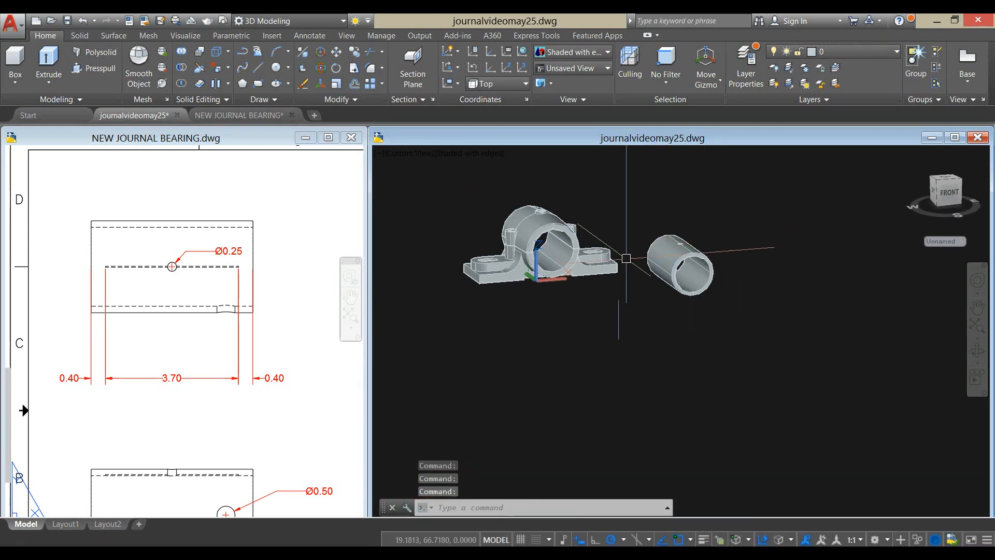
scroll(295, 487, "down", 2)
middle_click_drag(294, 487, 215, 271)
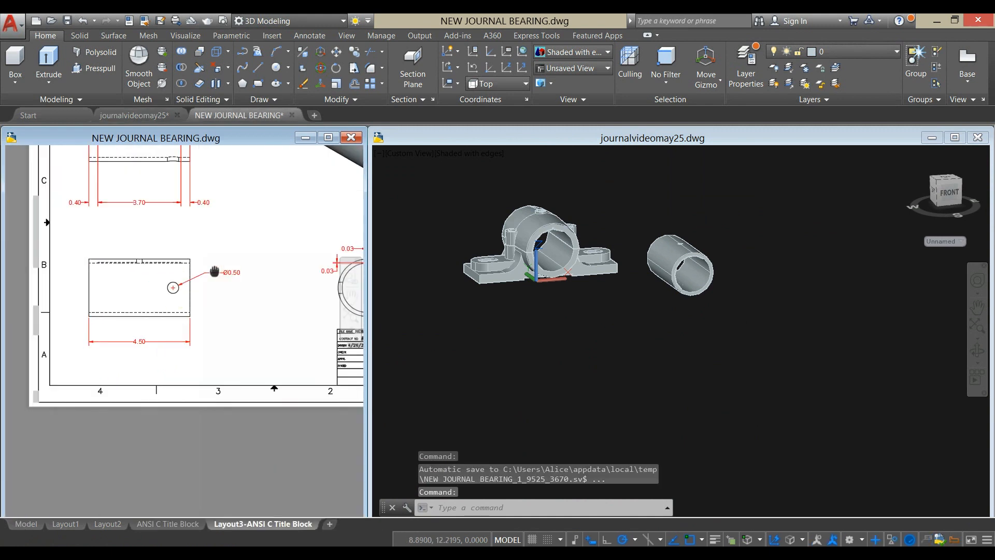
middle_click_drag(190, 312, 79, 378)
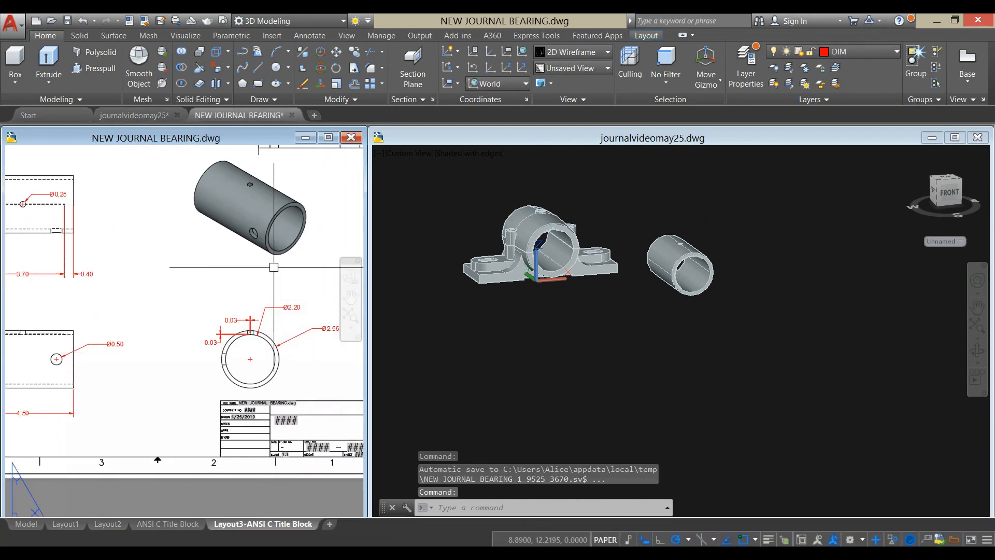
scroll(194, 227, "up", 5)
scroll(192, 209, "down", 3)
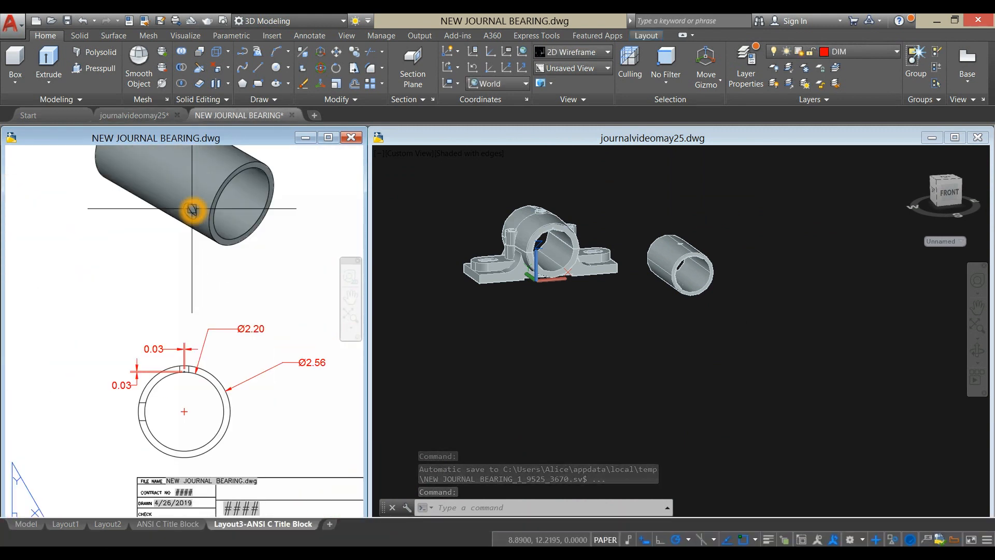
scroll(200, 220, "up", 1)
scroll(201, 216, "down", 2)
scroll(203, 224, "down", 3)
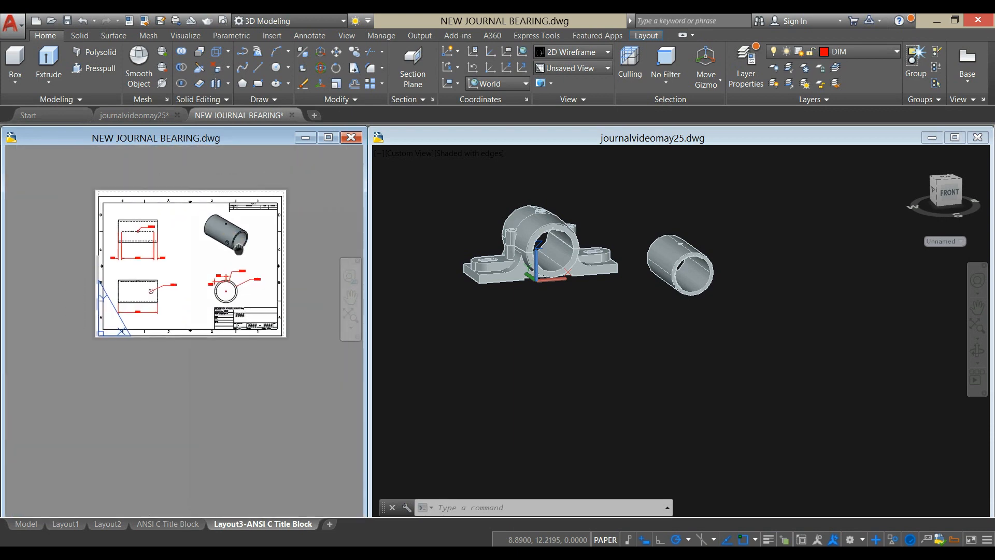
- Show the 3D model from the left and set its visual style to Wireframe
left_click(594, 325)
middle_click_drag(608, 294, 546, 312, "shift")
scroll(546, 312, "down", 1)
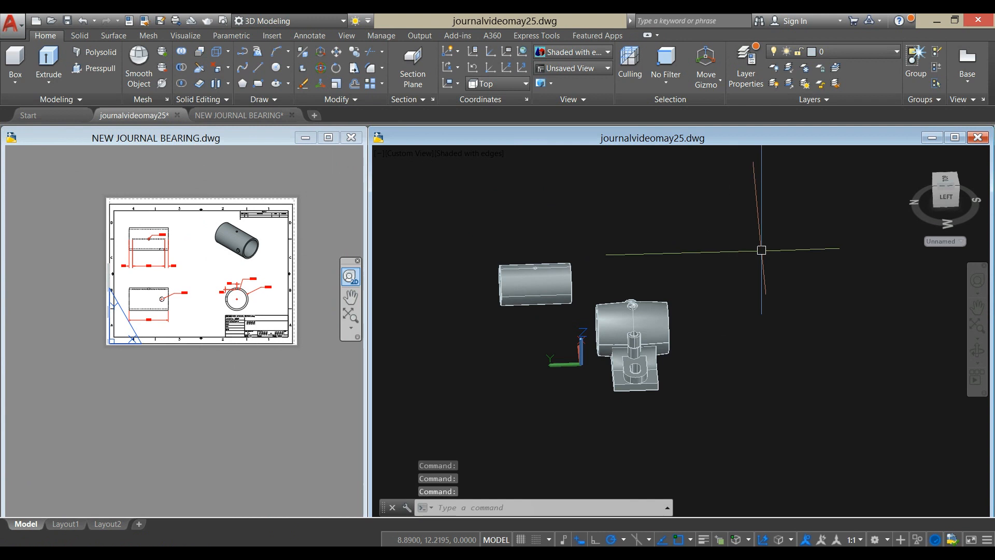
left_click(949, 198)
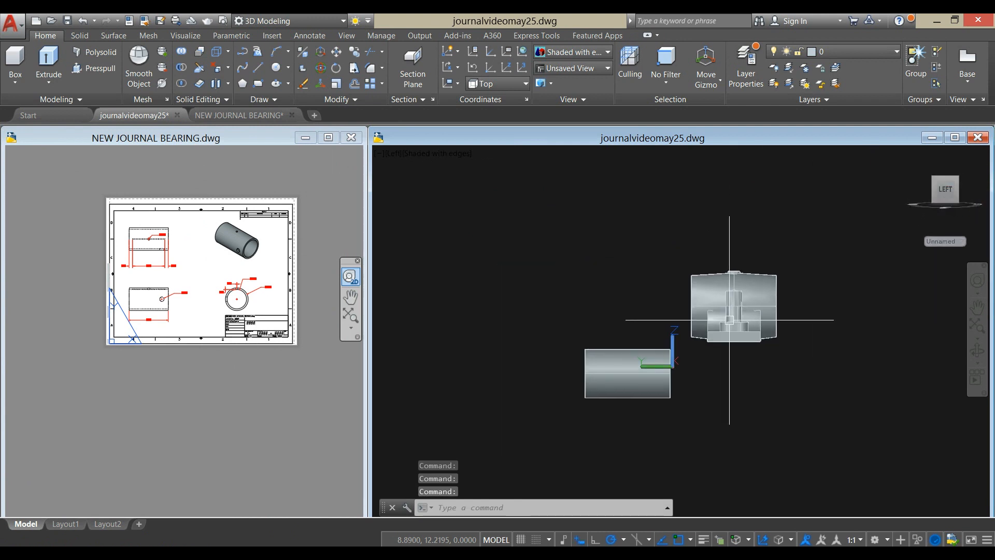
scroll(734, 356, "up", 2)
middle_click_drag(688, 378, 656, 355)
left_click(463, 154)
left_click(512, 287)
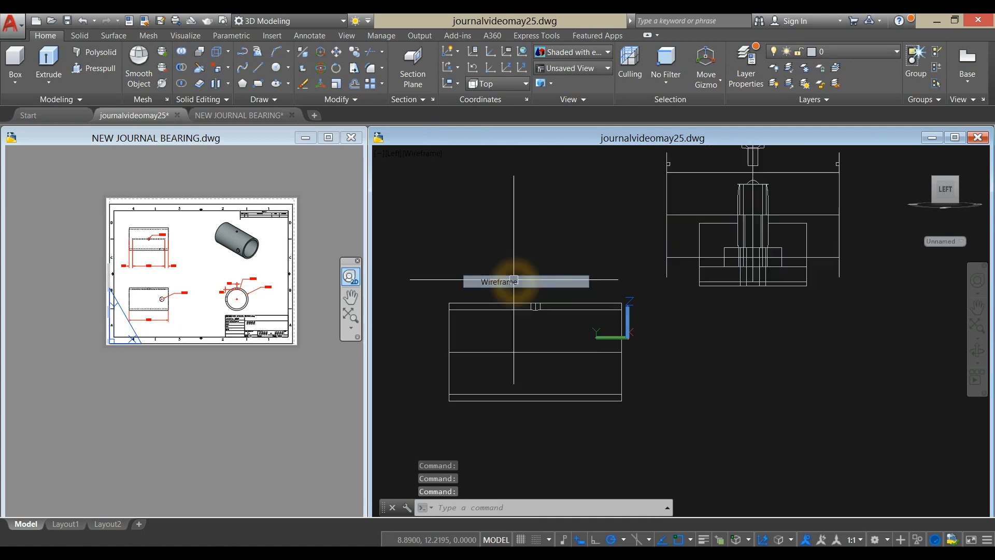
- Examine the 0.50 side hole and its distance from the bushing's end in the reference drawing's front view
left_click(248, 443)
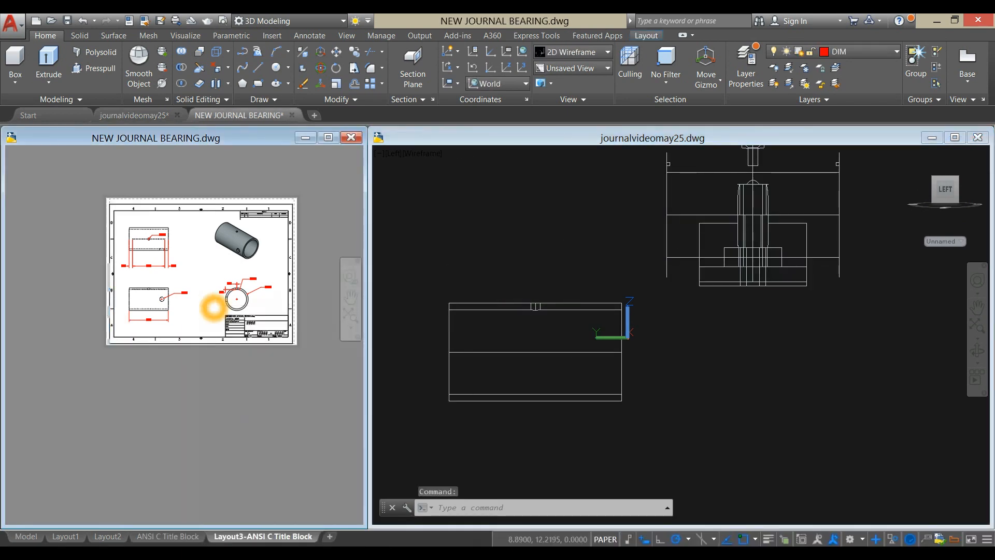
scroll(210, 306, "up", 6)
middle_click_drag(210, 307, 324, 359)
scroll(124, 330, "down", 4)
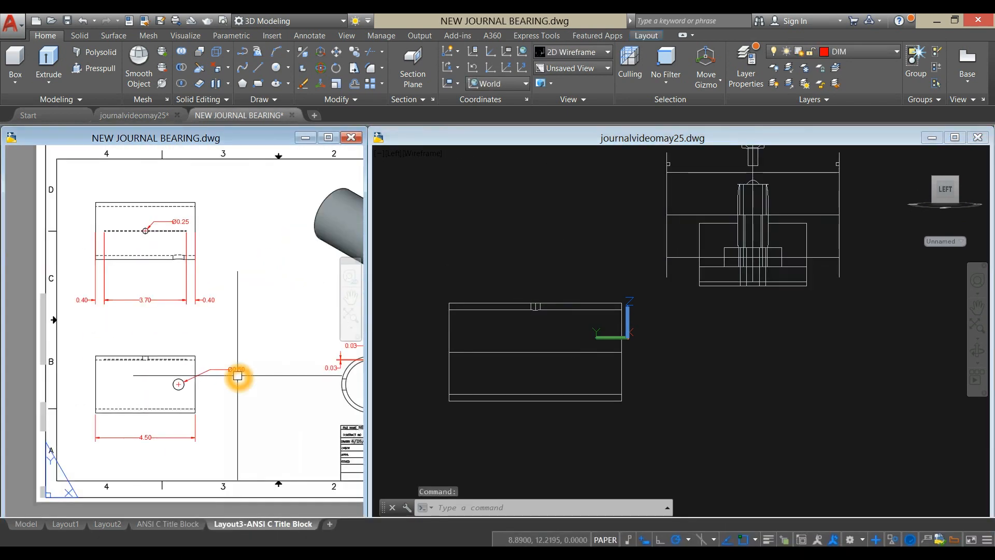
scroll(123, 330, "up", 3)
middle_click_drag(124, 330, 177, 343)
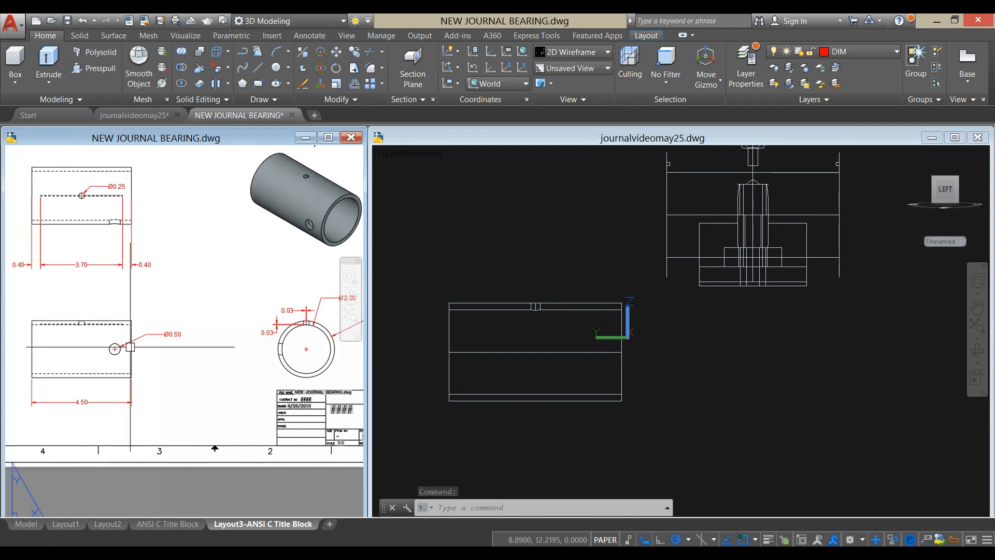
scroll(111, 358, "up", 4)
left_click(306, 330)
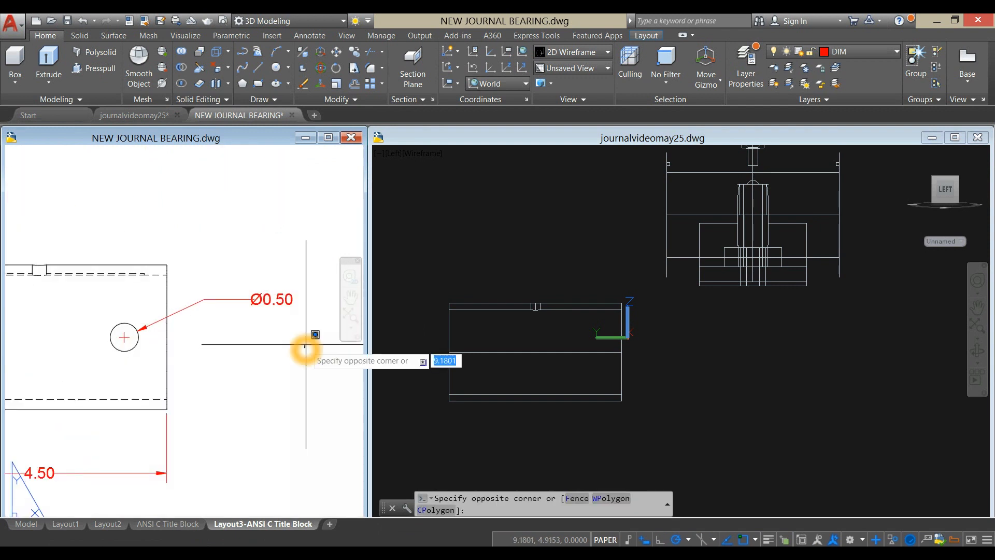
- Add a linear dimension from the center of the 0.50 hole to the bushing's nearest end in the reference drawing
left_click(310, 36)
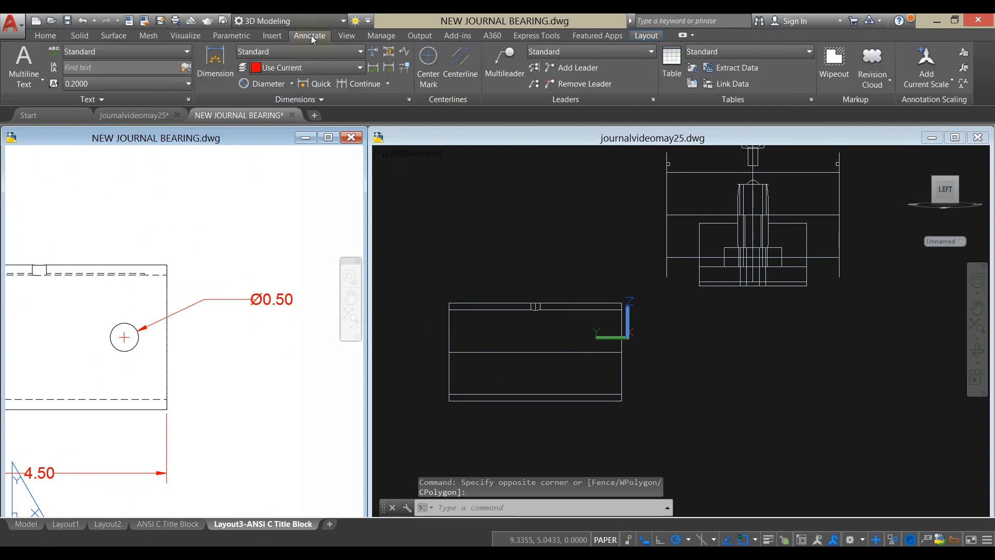
left_click(297, 81)
left_click(270, 105)
scroll(115, 344, "up", 2)
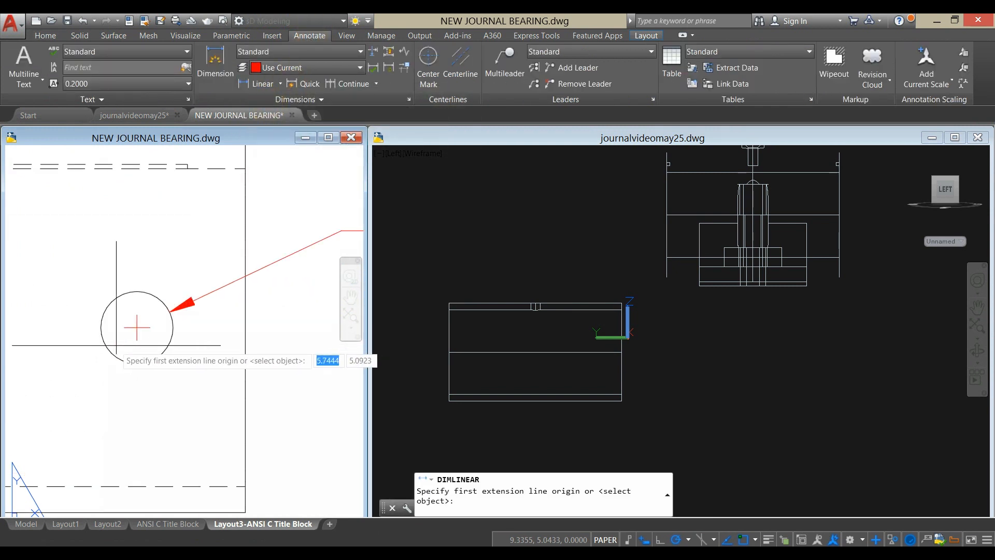
scroll(129, 333, "up", 3)
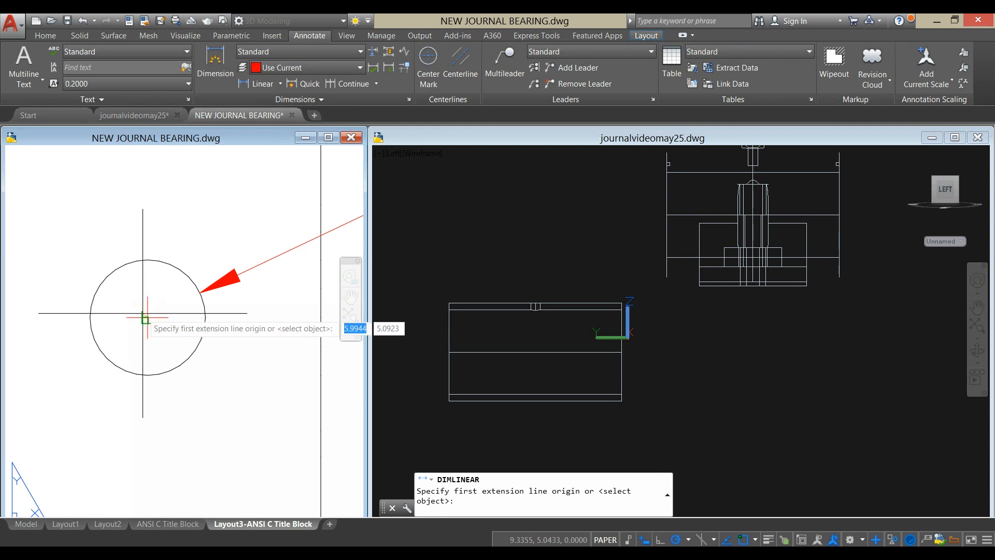
left_click(143, 314)
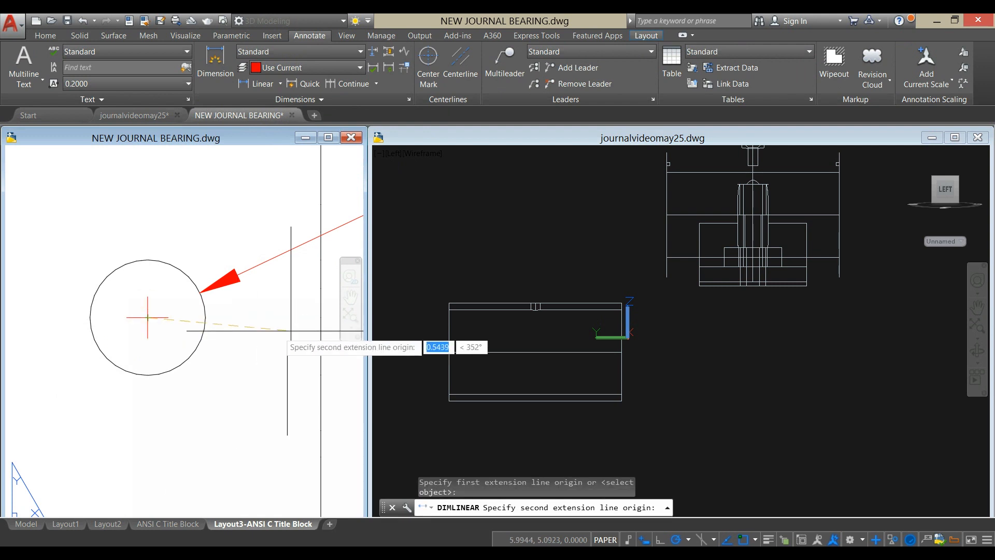
left_click(321, 318)
scroll(246, 358, "down", 3)
left_click(249, 371)
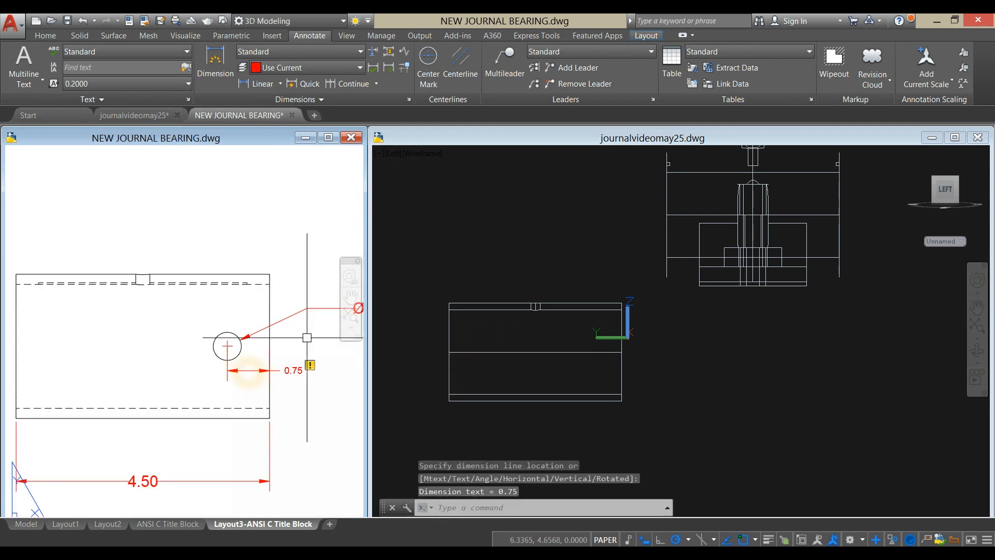
- Explode the new linear dimension below the 0.50 hole in the reference drawing
left_click(726, 366)
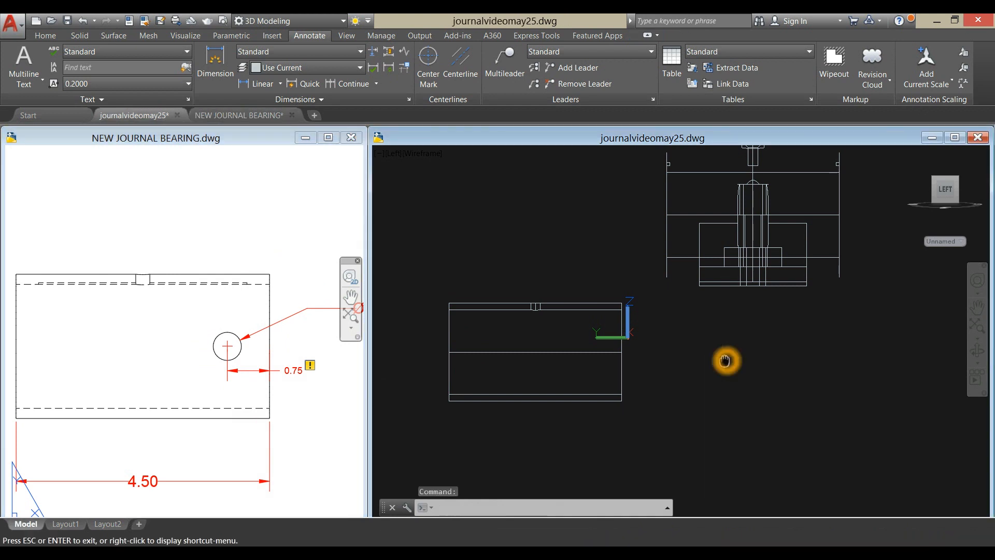
middle_click_drag(721, 360, 680, 379)
left_click(295, 419)
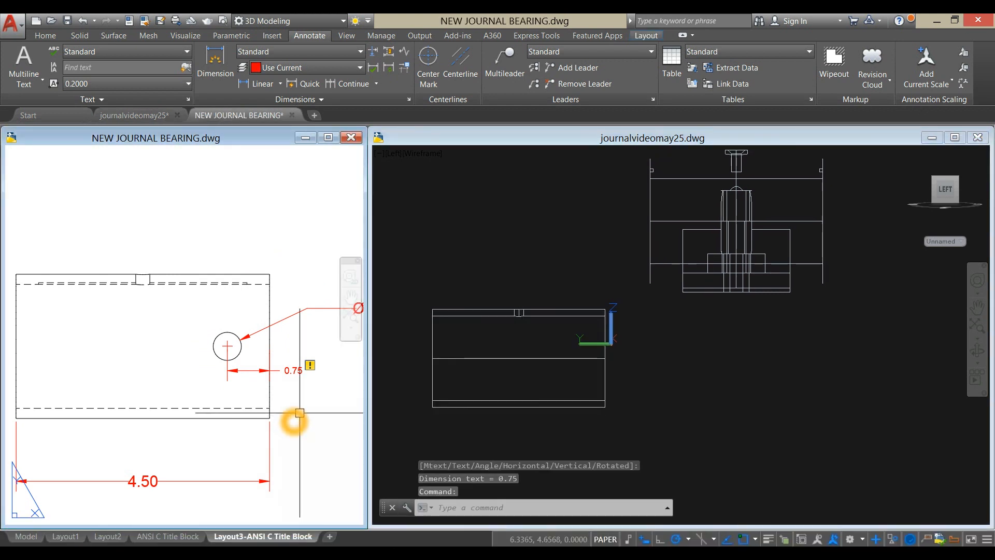
key("Return")
left_click(307, 366)
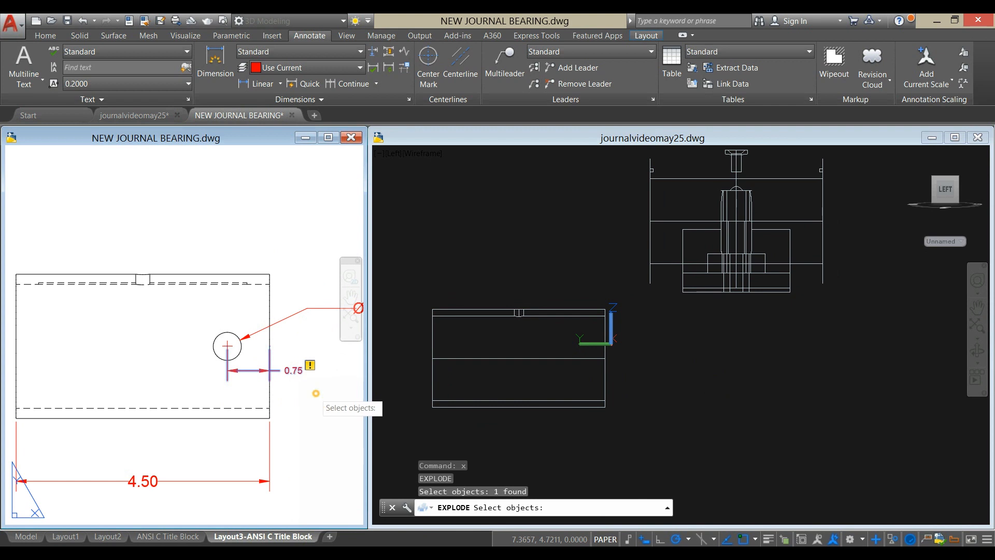
key("Return")
- In the 3D model, draw a 0.75 line from the side quadrant of the bushing's outer end circle along its length
left_click(700, 355)
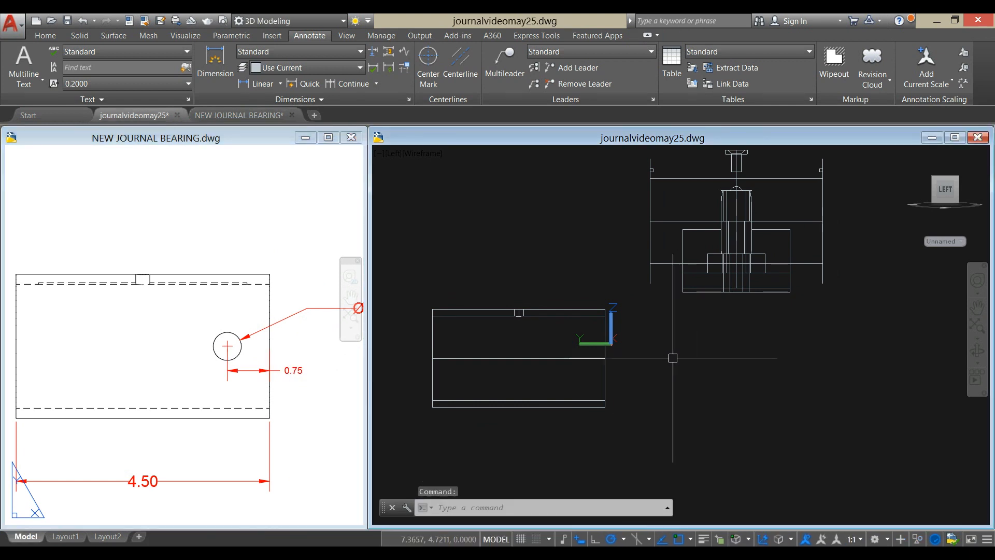
type("l")
key("Return")
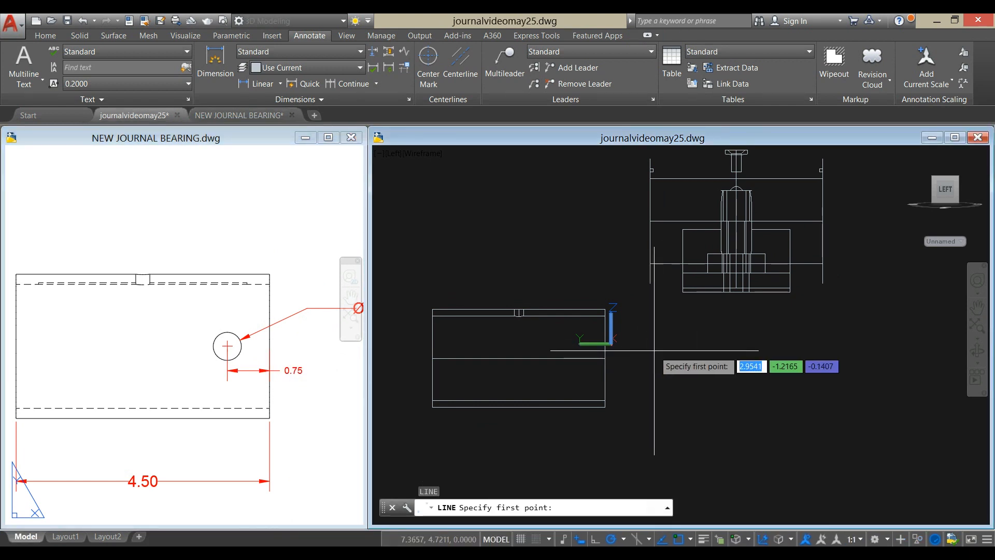
middle_click_drag(599, 360, 582, 415, "shift")
scroll(689, 203, "up", 6)
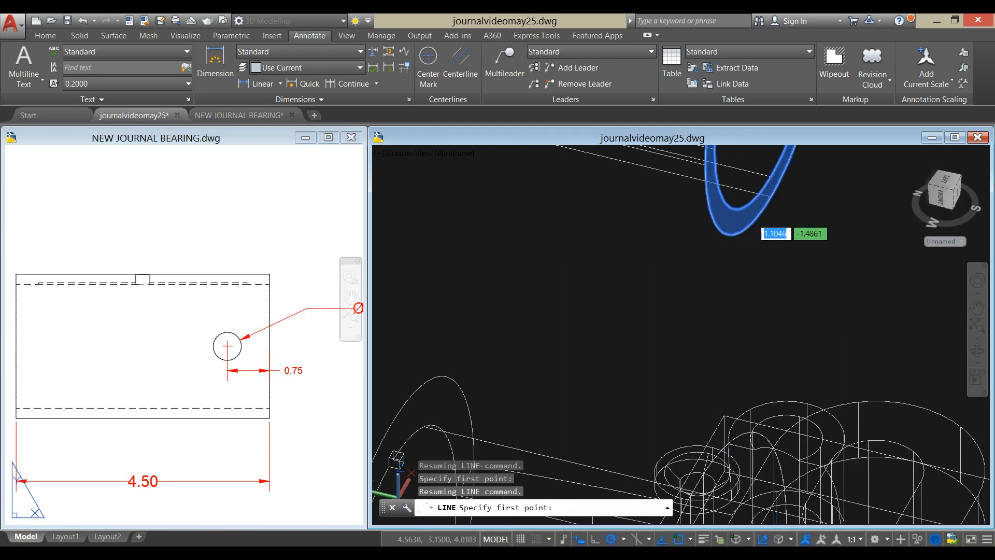
mouse_move(735, 218)
middle_mouse_down()
mouse_move(733, 299)
mouse_move(678, 255)
middle_mouse_up()
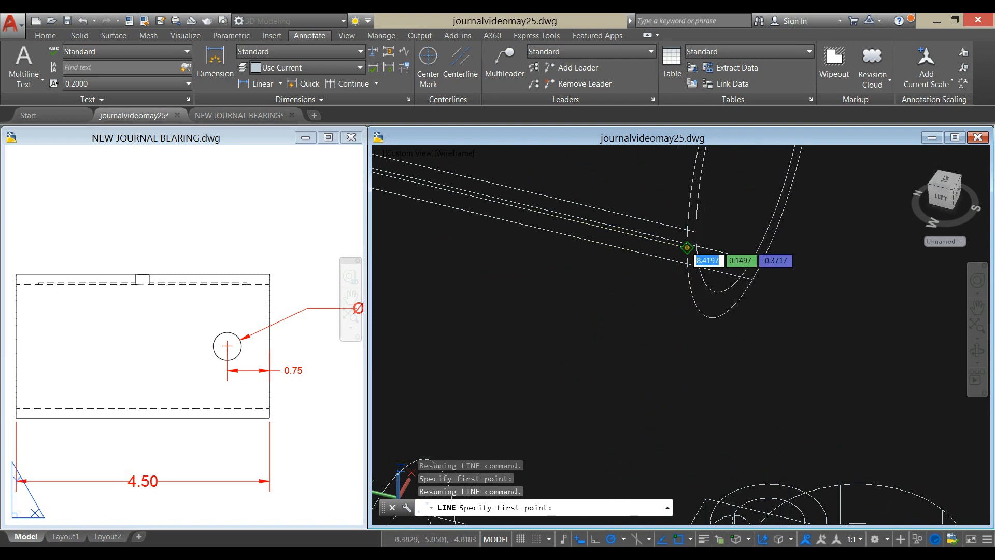
left_click(687, 248)
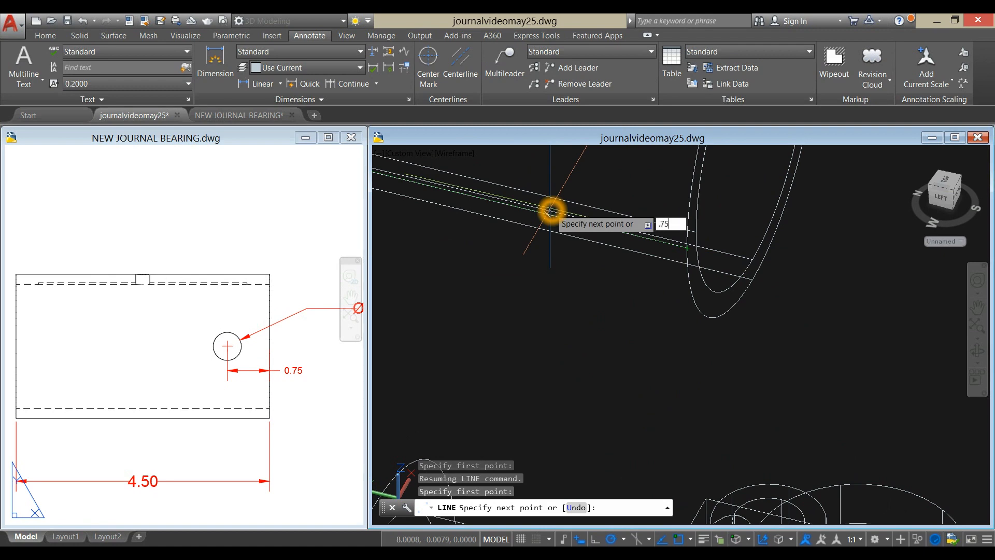
key("Return")
key("Return")
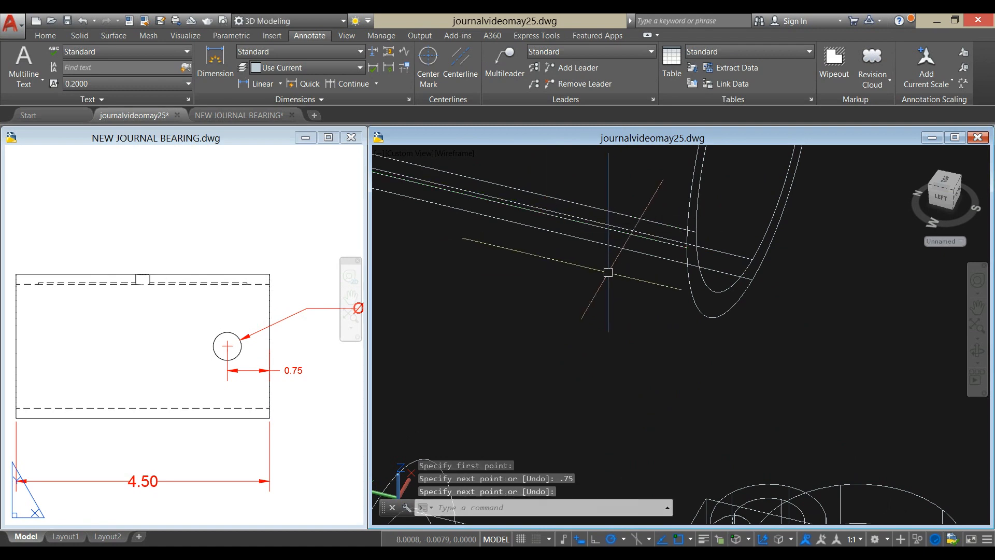
- Set the 3D model to the Left view, facing the side of the bushing
scroll(601, 275, "down", 6)
middle_click_drag(599, 275, 642, 239, "shift")
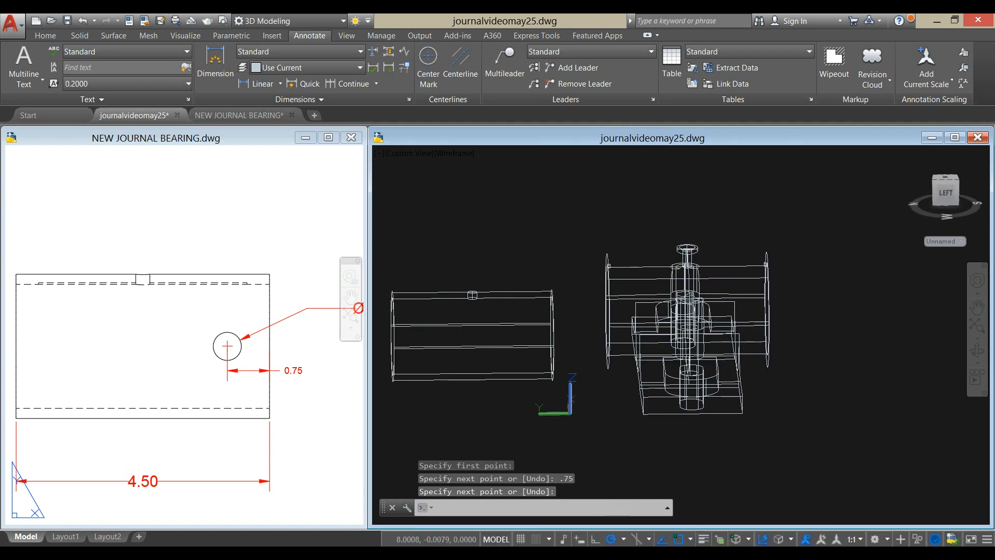
middle_click_drag(566, 310, 650, 268)
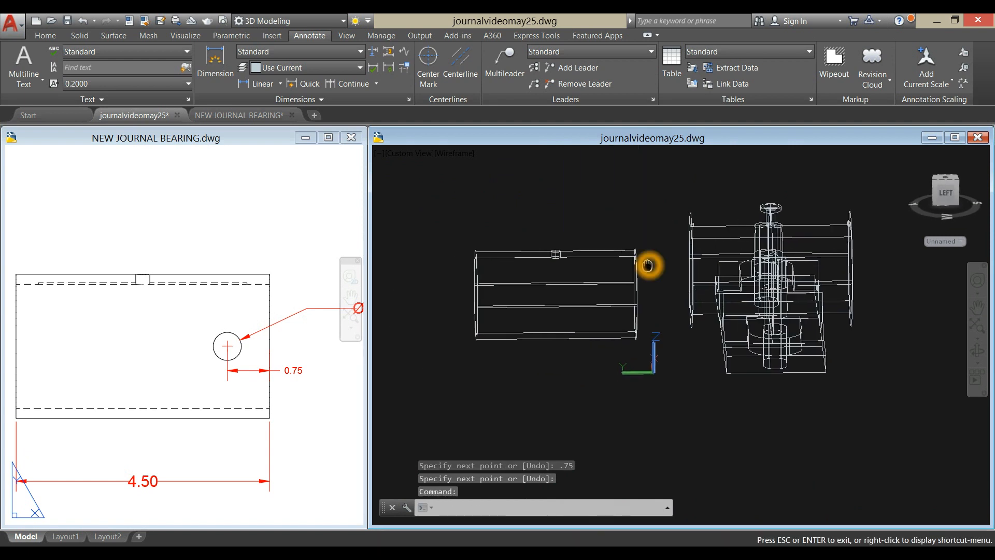
left_click(947, 189)
scroll(698, 355, "up", 4)
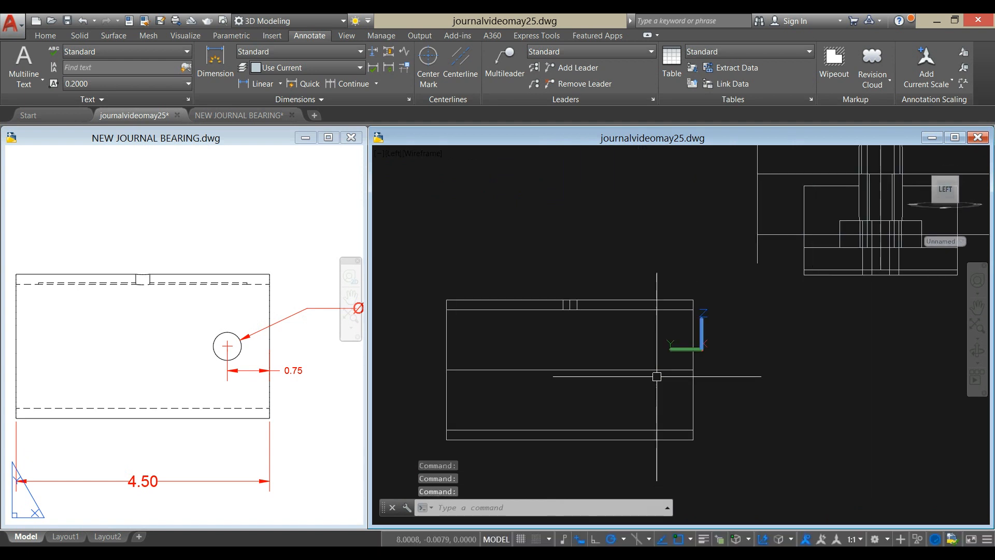
middle_click_drag(657, 378, 605, 355)
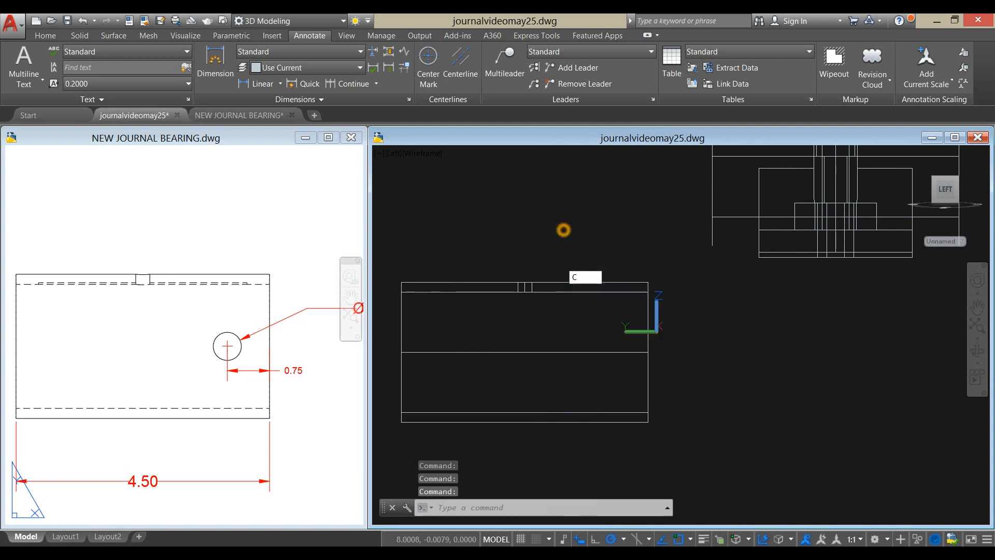
key("Return")
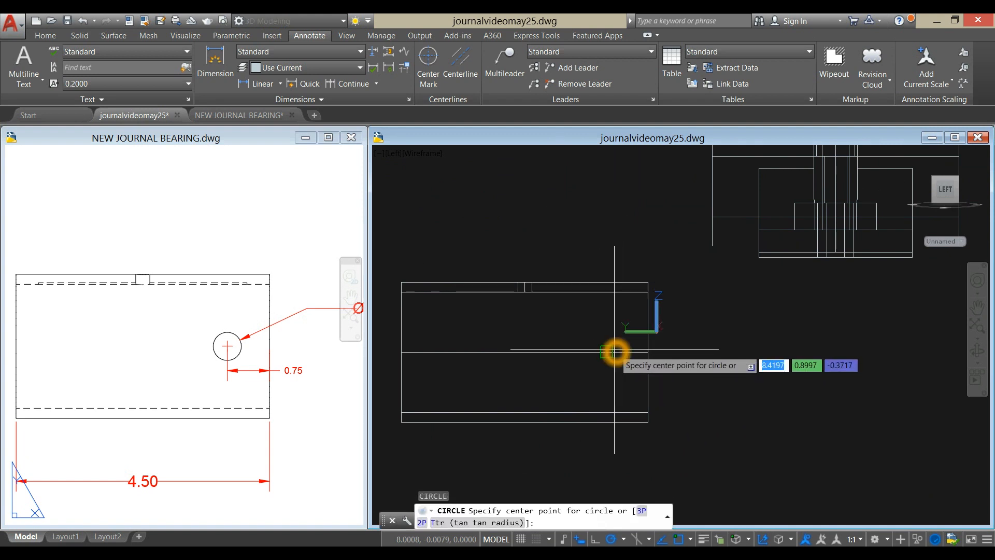
left_click(614, 352)
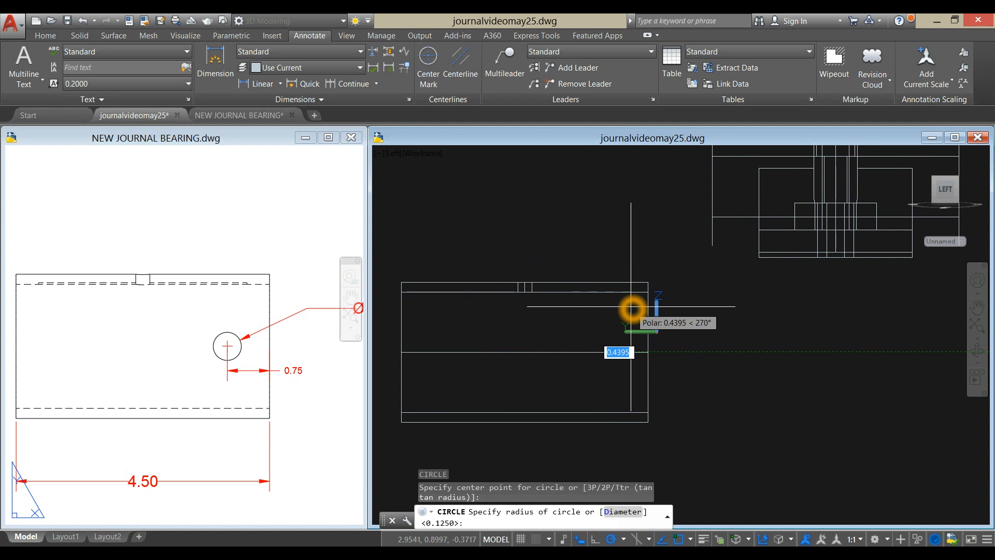
key("Escape")
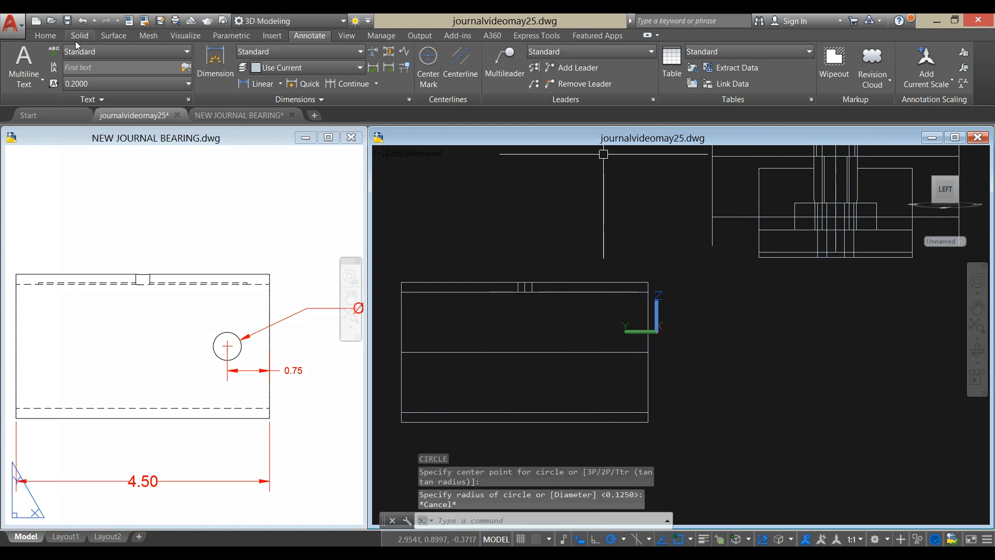
- Align the UCS with the current view so its XY plane faces the screen
left_click(46, 35)
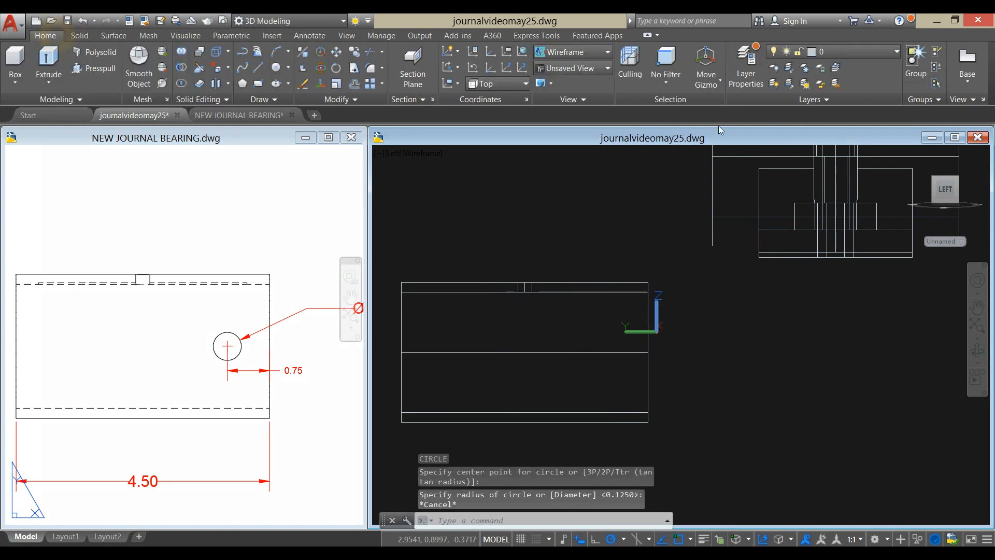
left_click(459, 84)
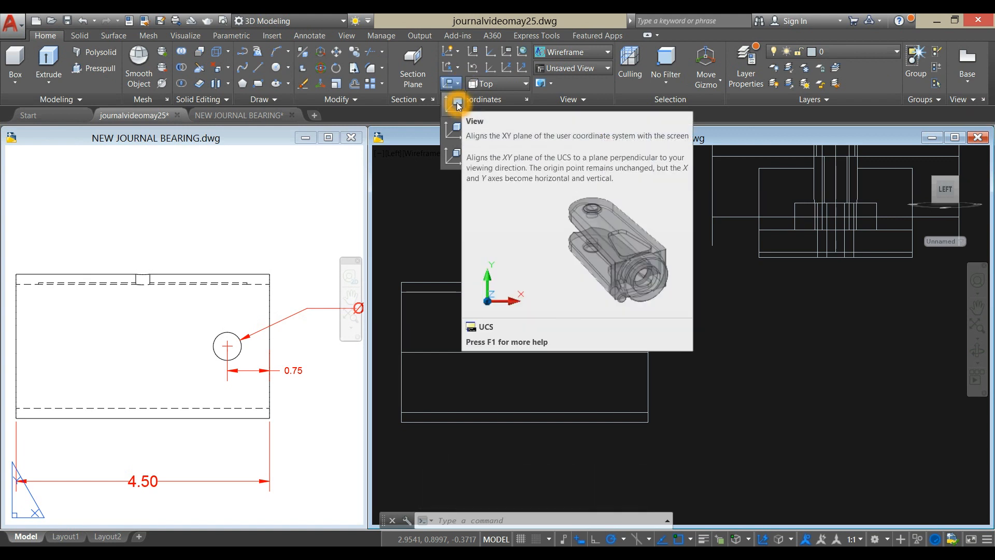
left_click(458, 104)
middle_click_drag(688, 374, 686, 370)
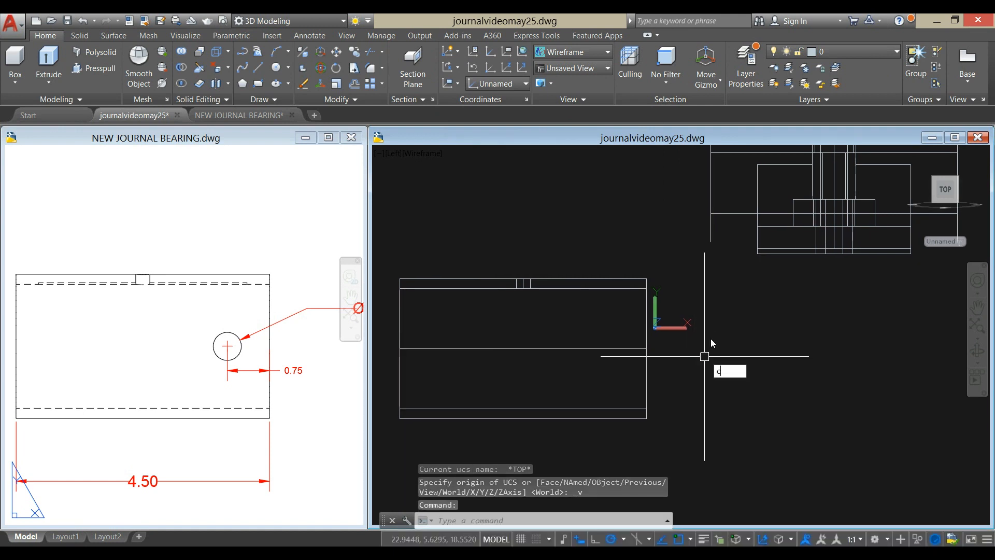
key("Return")
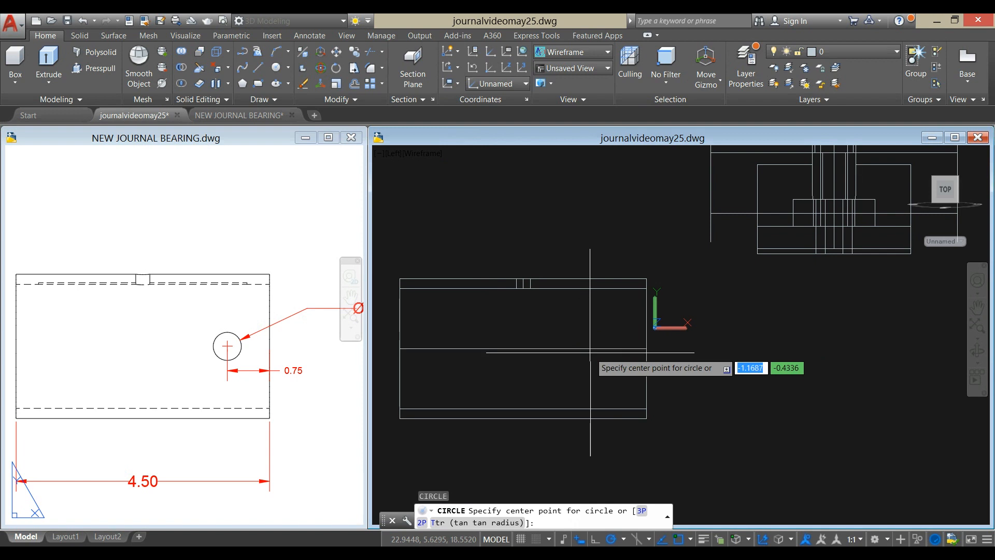
left_click(605, 348)
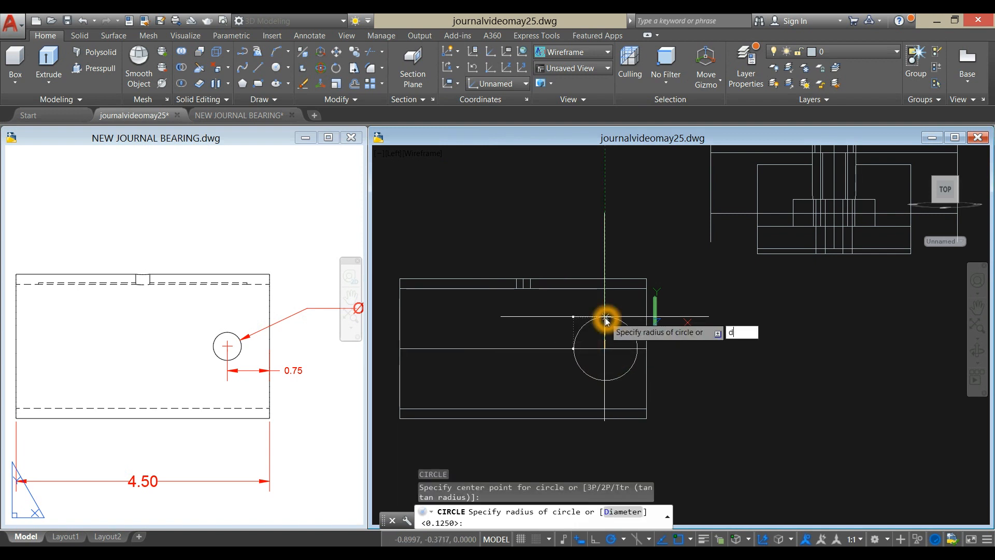
type("d")
key("Return")
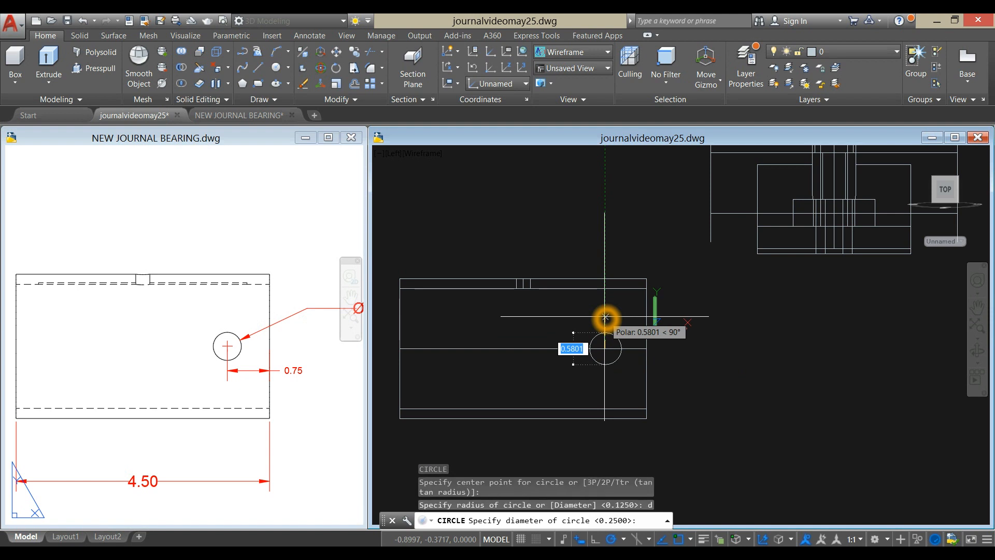
key("Escape")
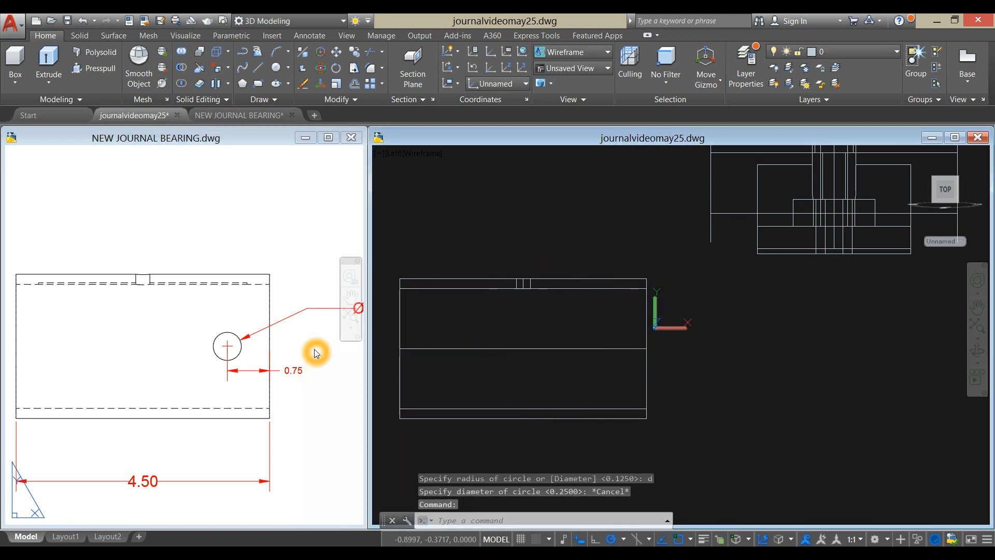
- Draw a 0.5 diameter circle centered on the inner endpoint of the 0.75 line on the bushing's side, per the reference drawing
scroll(288, 348, "down", 2)
left_click(293, 345)
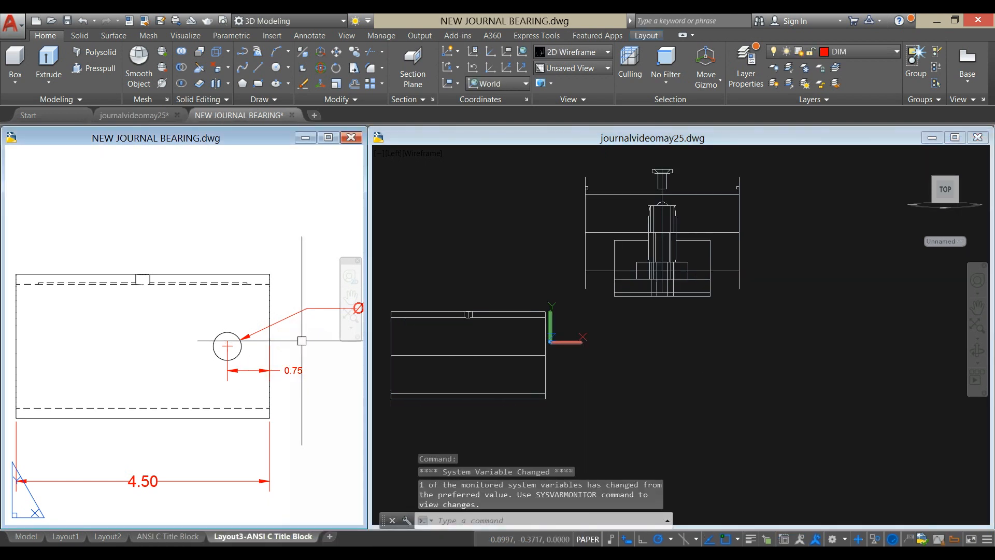
middle_click_drag(303, 342, 224, 368)
left_click(615, 404)
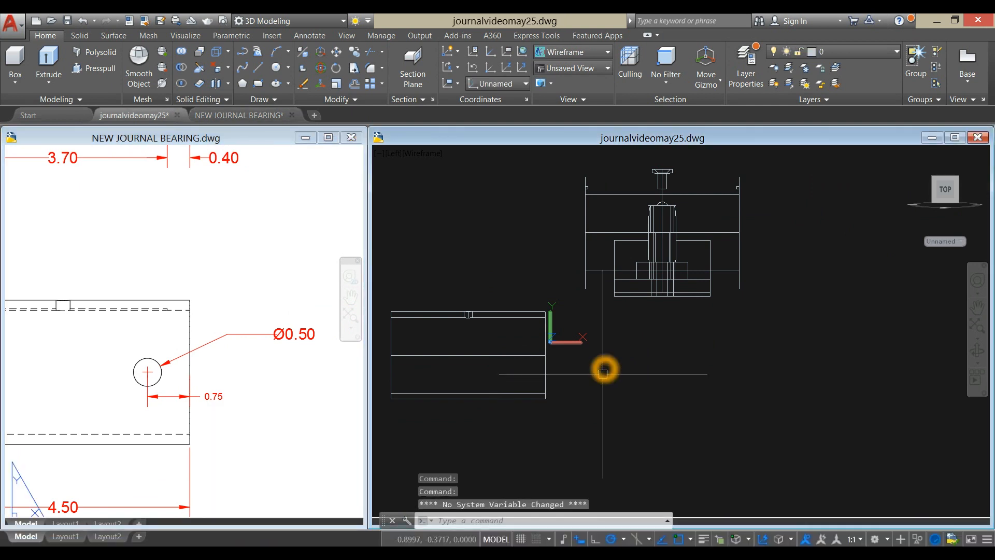
key("Return")
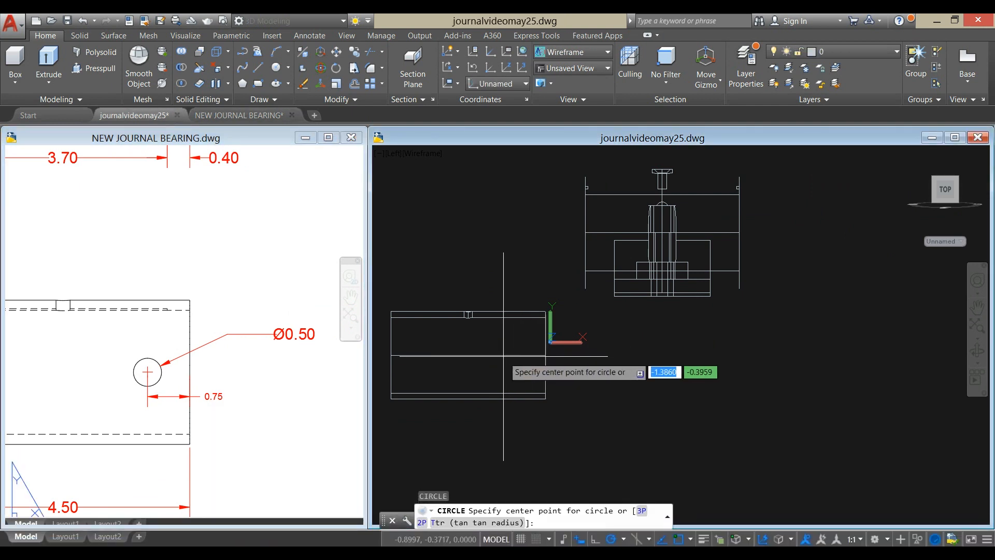
right_click(517, 351, "shift")
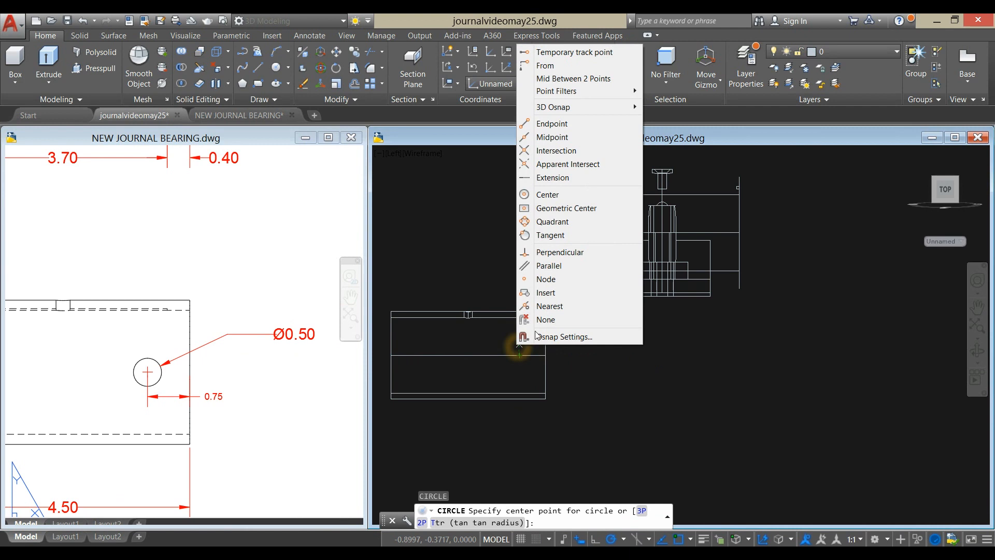
left_click(550, 123)
left_click(520, 354)
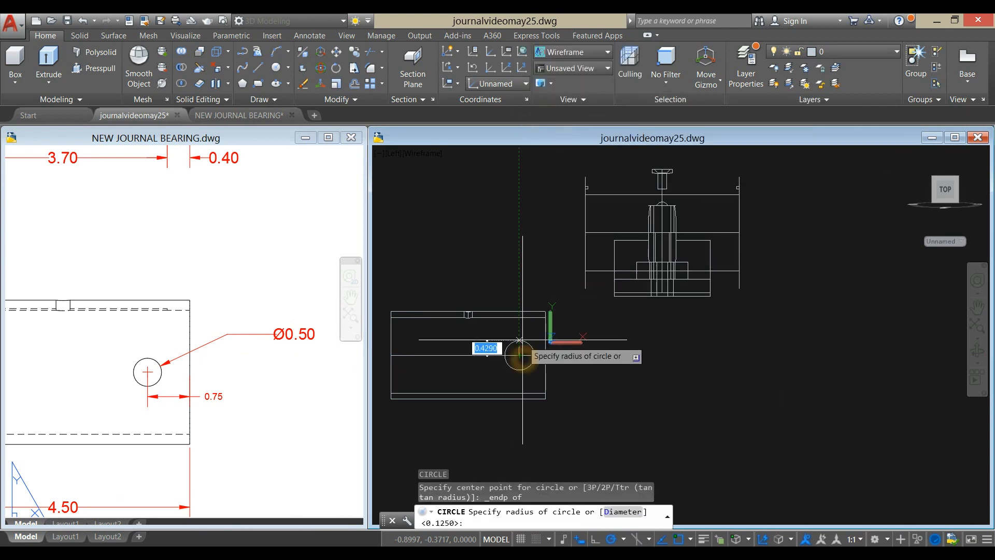
key("Return")
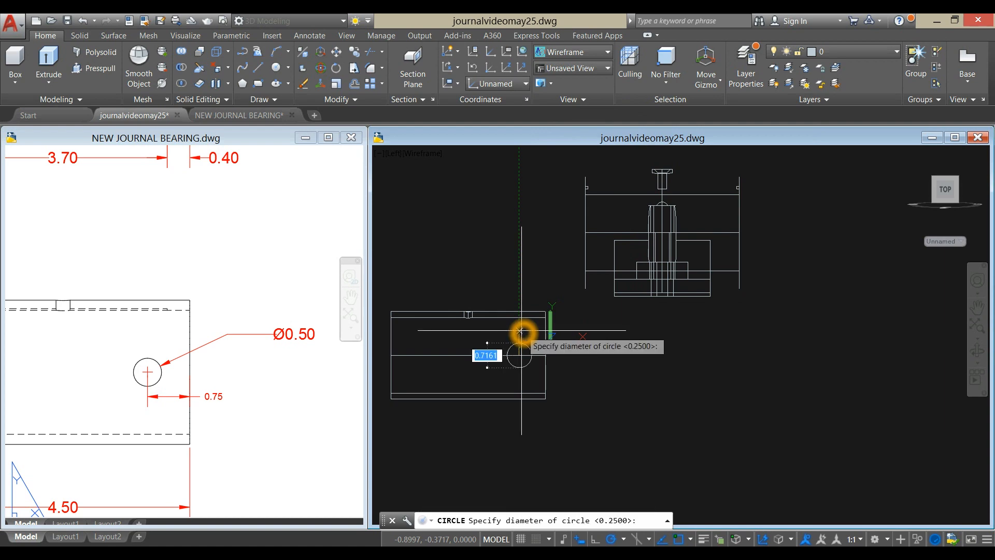
key("Return")
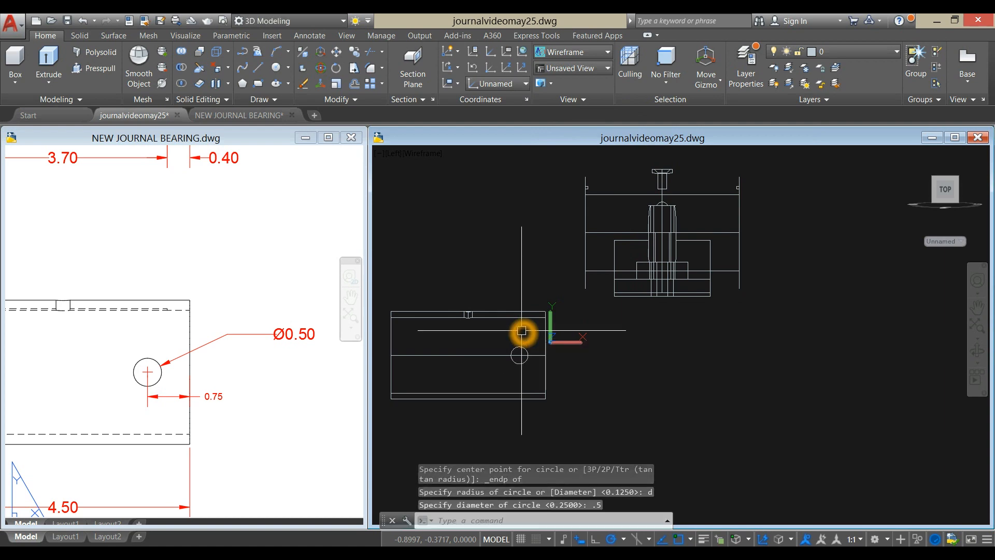
- Orbit the model to a 3D view of the bushing and switch the visual style to X-Ray
middle_click_drag(596, 372, 519, 436, "shift")
middle_click_drag(660, 348, 593, 291, "shift")
left_click(442, 156)
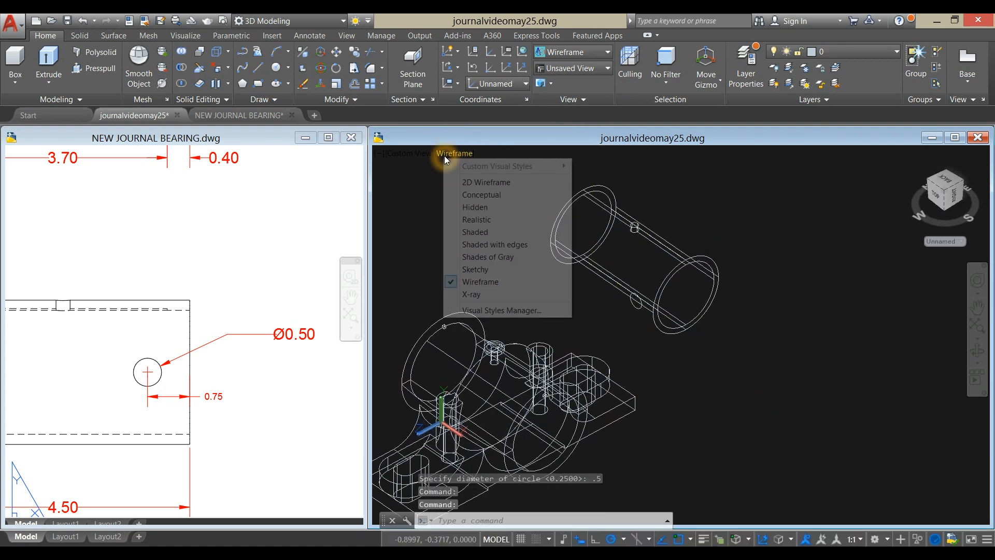
left_click(480, 294)
- Extrude the 0.5 diameter circle about 1.60 inward through the bushing's side wall
scroll(642, 233, "up", 5)
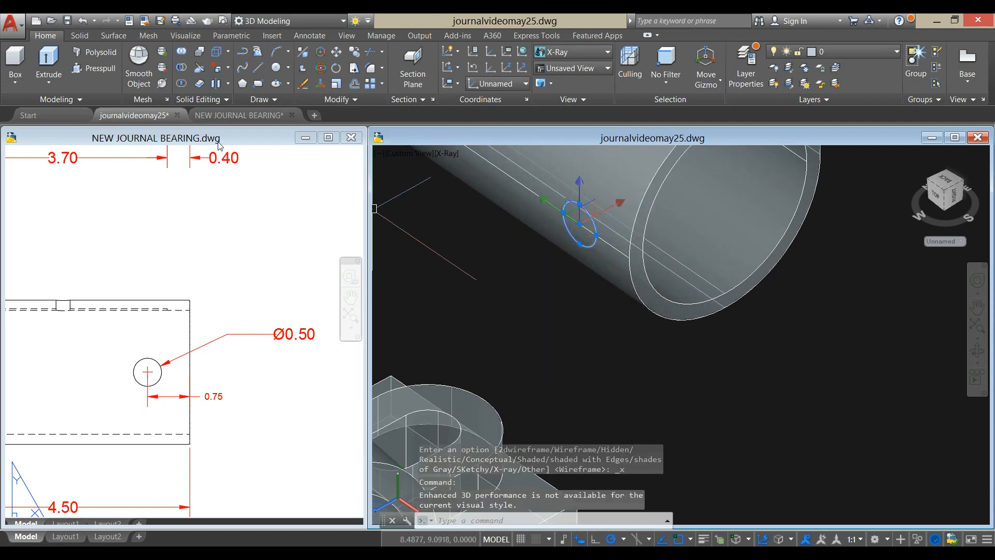
left_click(52, 60)
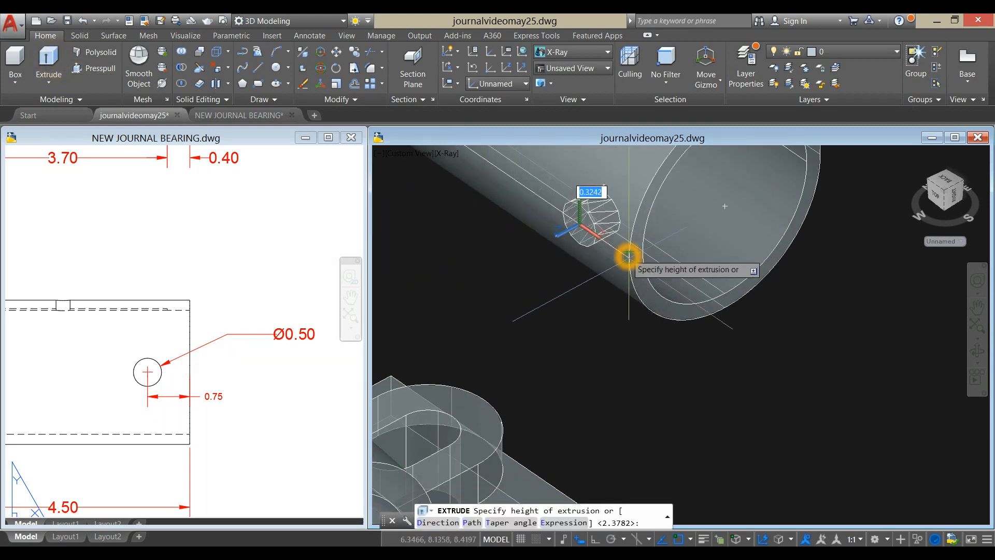
scroll(625, 253, "down", 3)
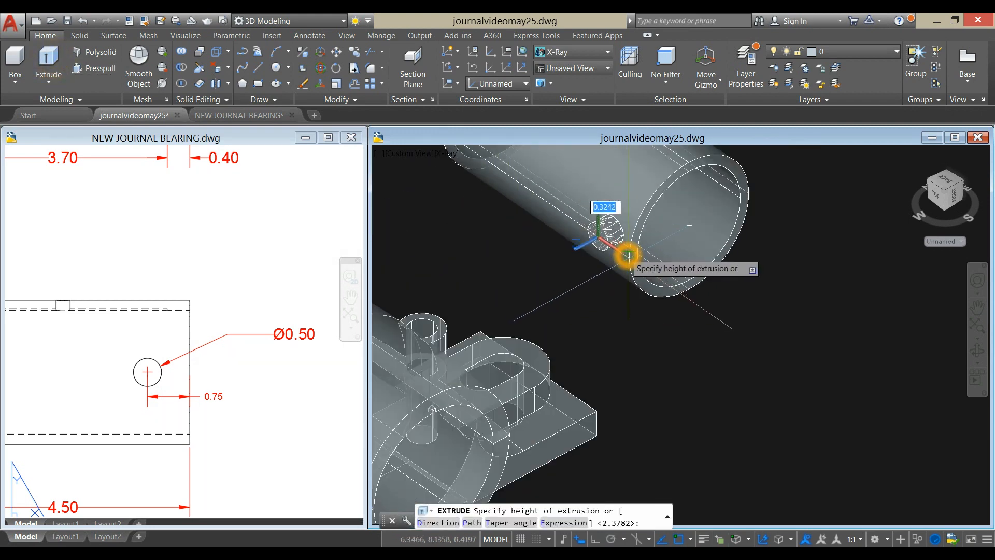
left_click(691, 224)
- Move the extruded cylinder slightly along its axis so it passes fully through the bushing's side wall
middle_click_drag(822, 255, 758, 216, "shift")
key("Escape")
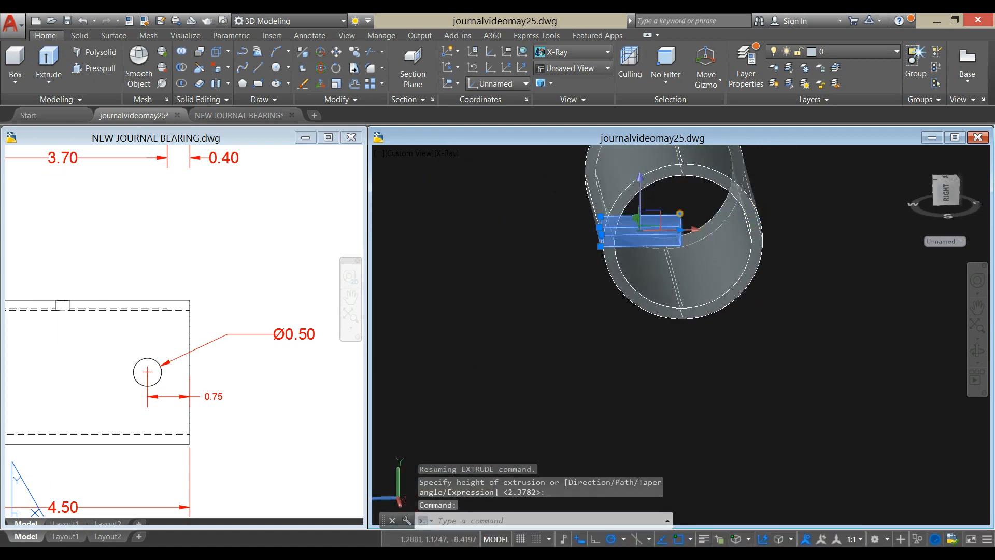
left_click(677, 212)
right_click(799, 181)
left_click(830, 263)
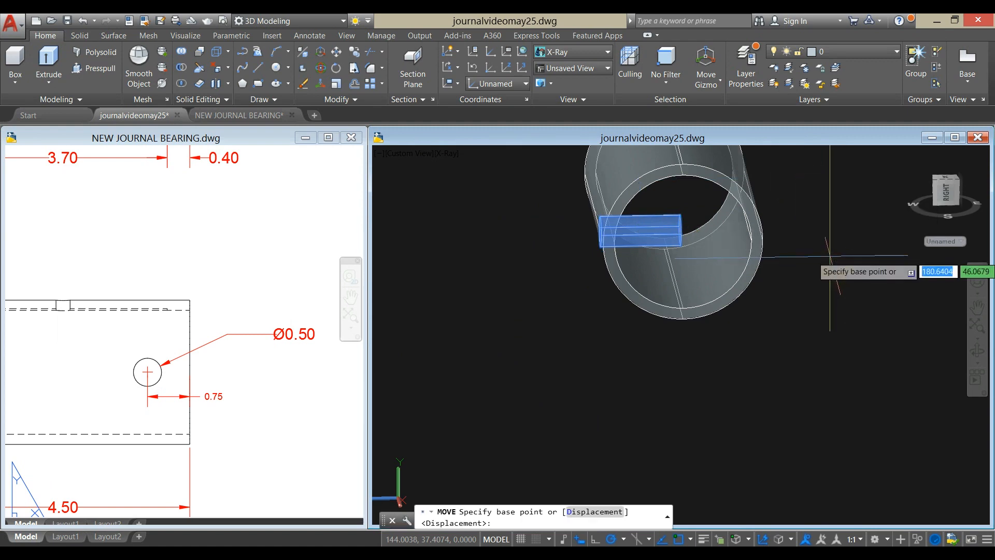
left_click(832, 255)
middle_click_drag(815, 259, 859, 288, "shift")
key("Escape")
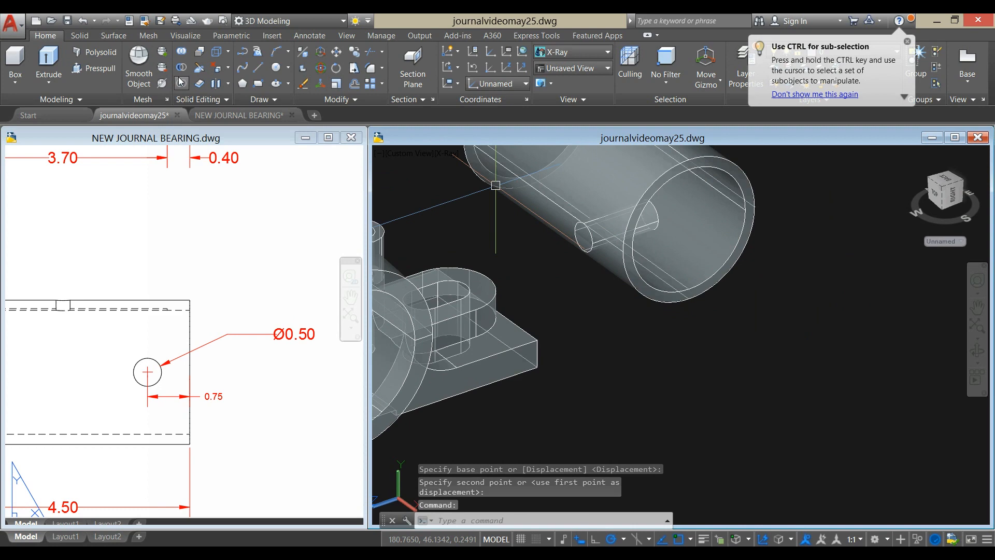
- Subtract the extruded cylinder from the bushing to cut the side hole
left_click(183, 68)
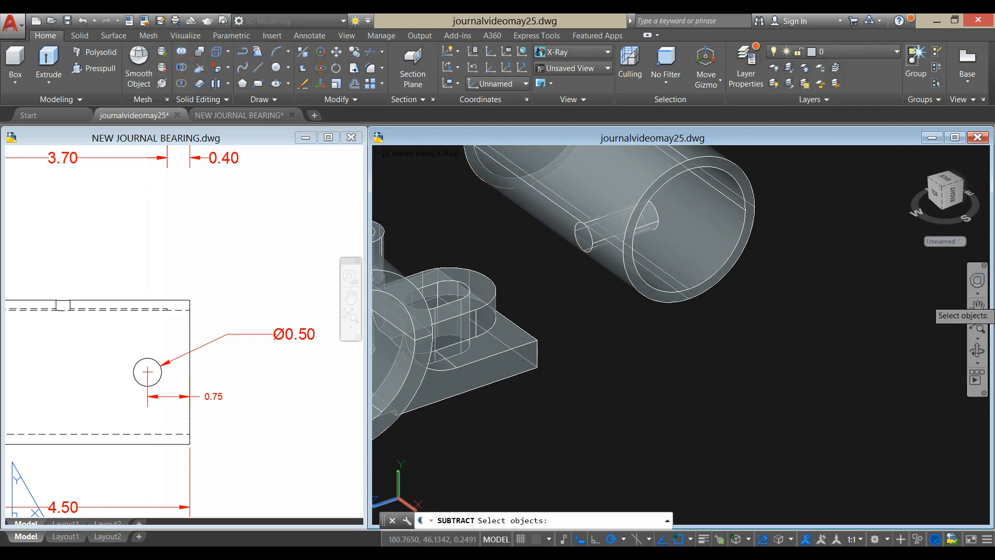
left_click(746, 251)
right_click(792, 200)
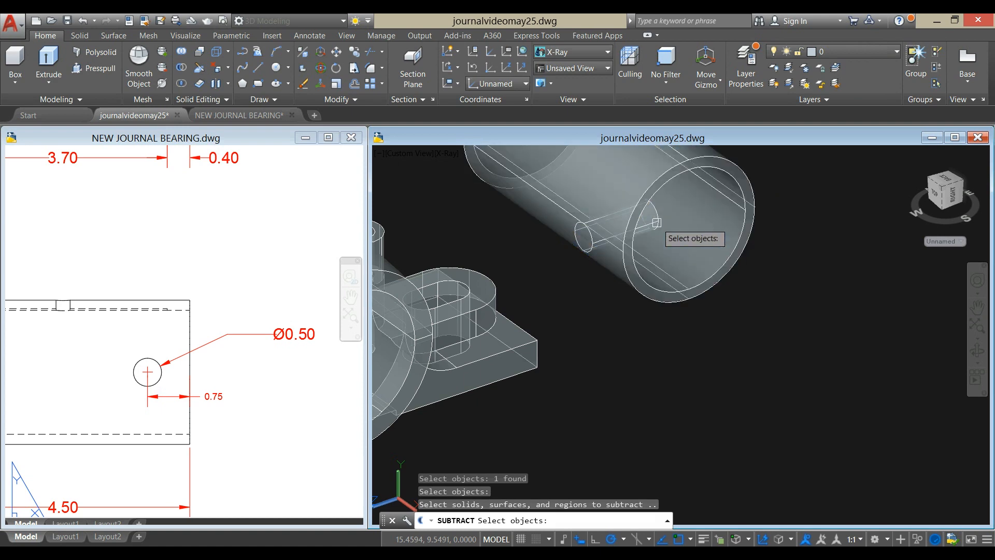
right_click(795, 206)
middle_click_drag(795, 206, 764, 166, "shift")
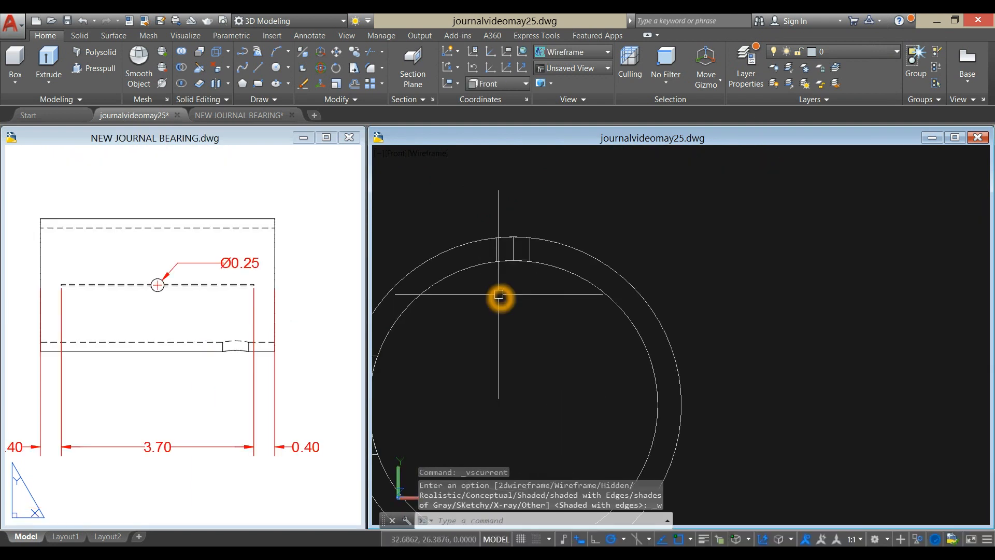
- Draw a 0.03 vertical line upward from the top quadrant of the bushing's inner circle
middle_click_drag(499, 295, 600, 278)
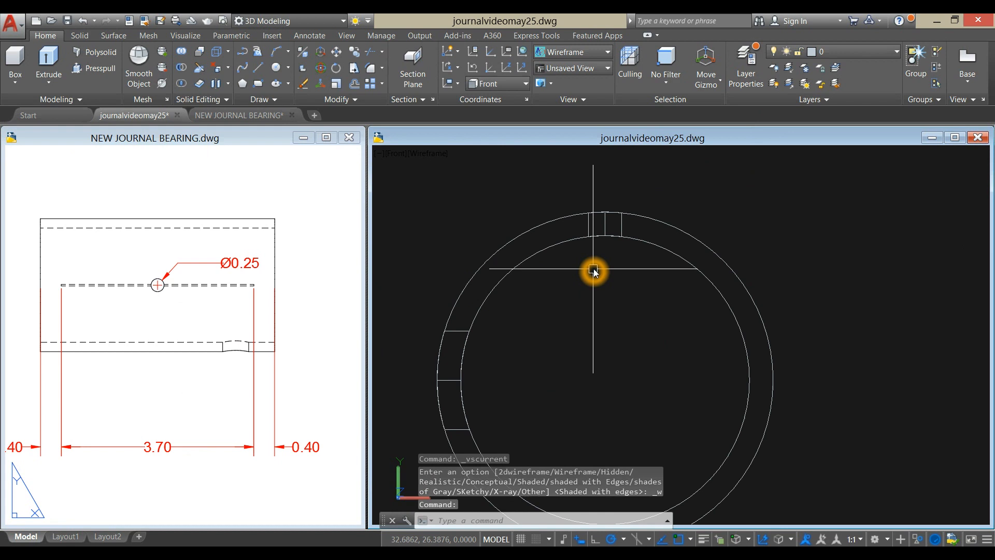
key("Return")
scroll(598, 220, "up", 5)
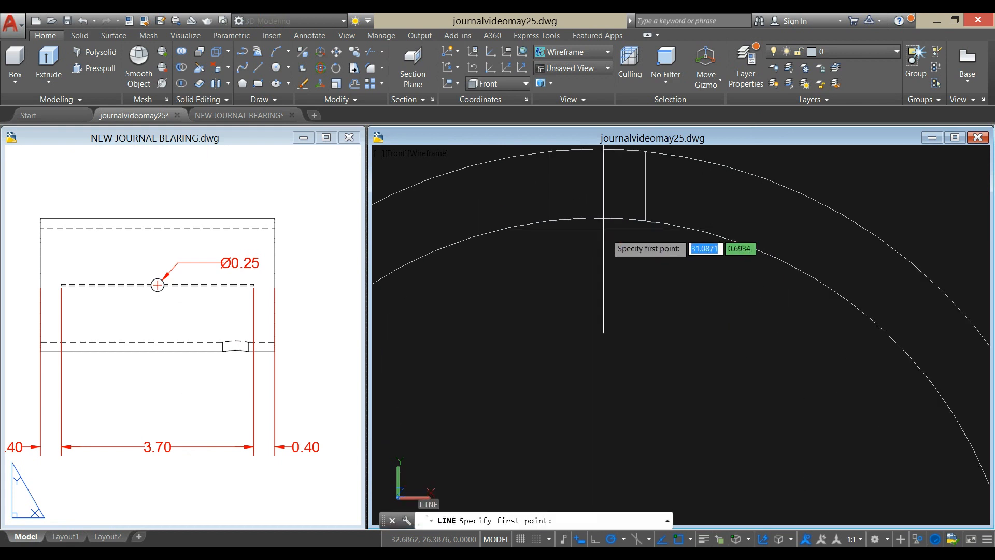
left_click(598, 218)
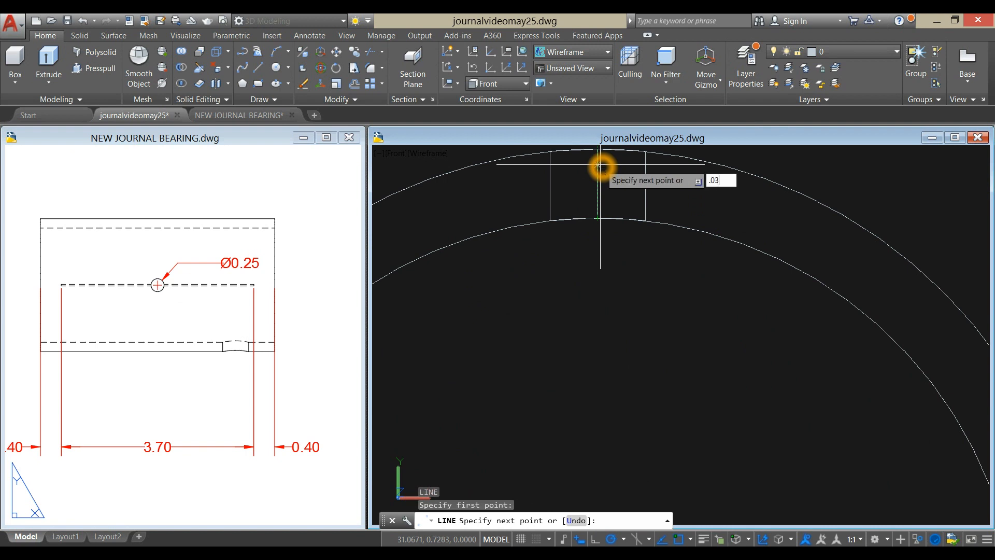
type(".03")
key("Return")
scroll(601, 171, "up", 4)
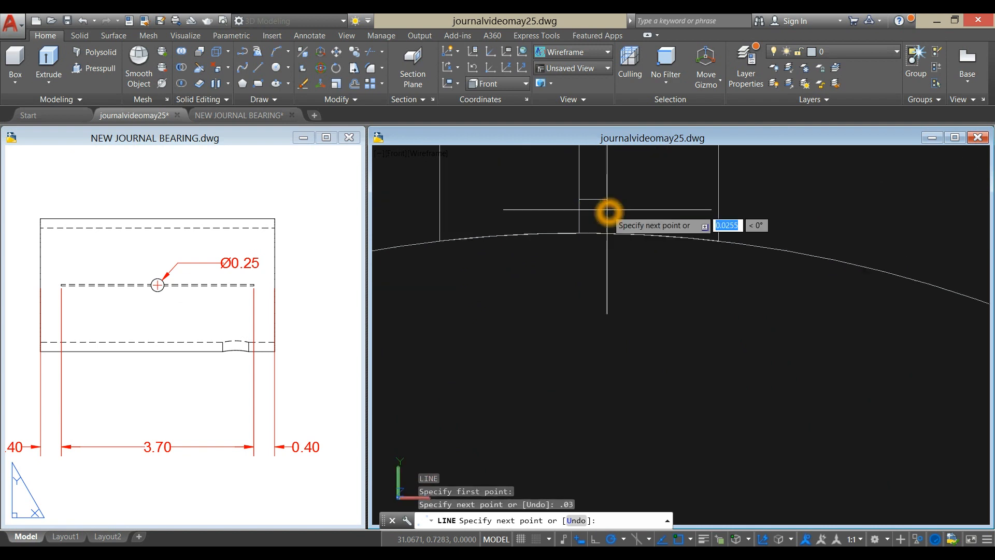
right_click(623, 188)
left_click(640, 196)
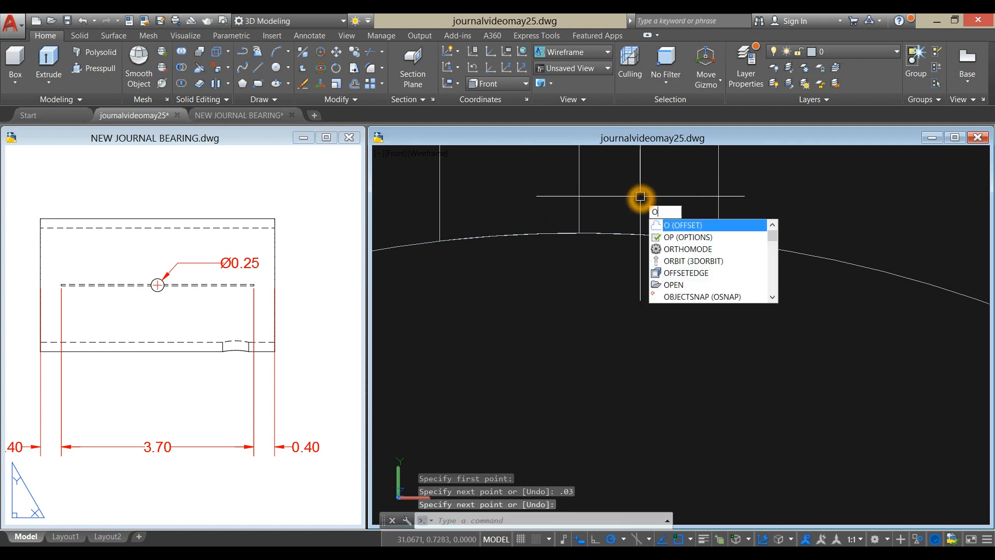
- Offset the short vertical line at the bushing's inner top quadrant by 0.015 to both sides
key("Return")
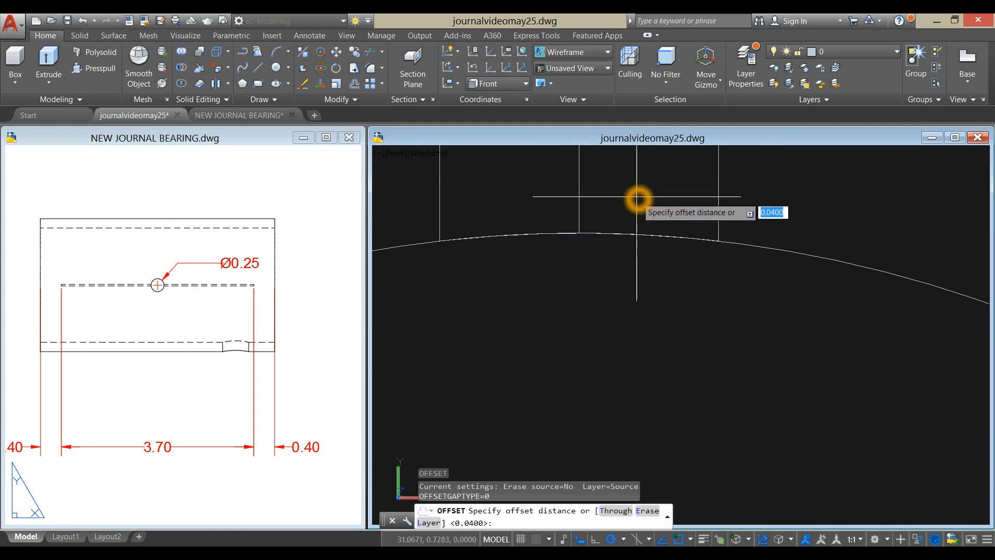
key("Return")
left_click(579, 210)
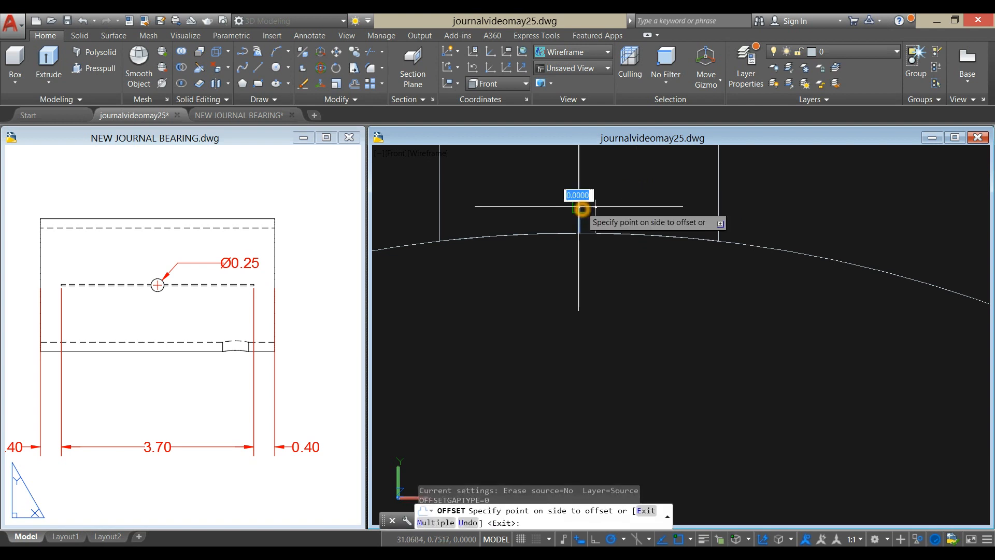
left_click(607, 208)
left_click(581, 216)
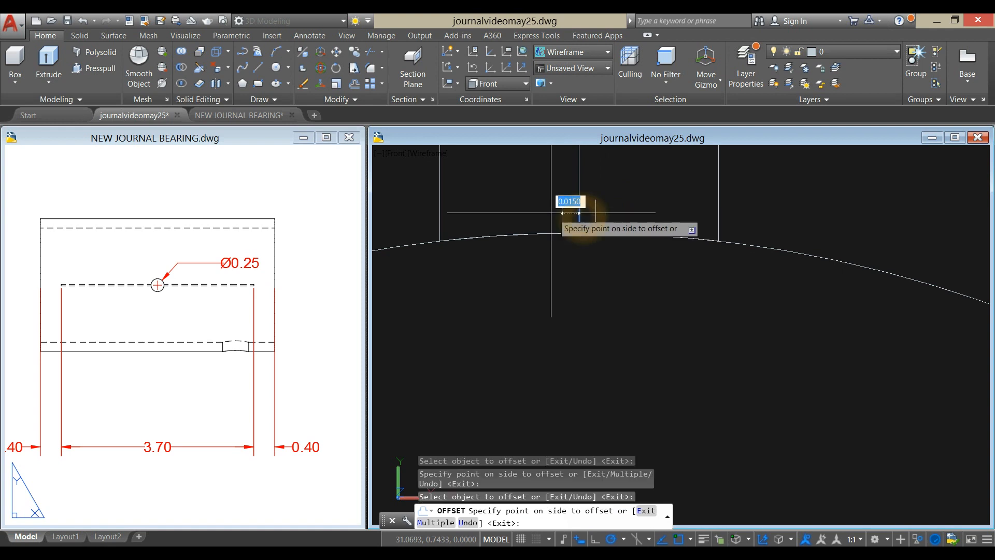
left_click(548, 212)
right_click(623, 190)
left_click(636, 196)
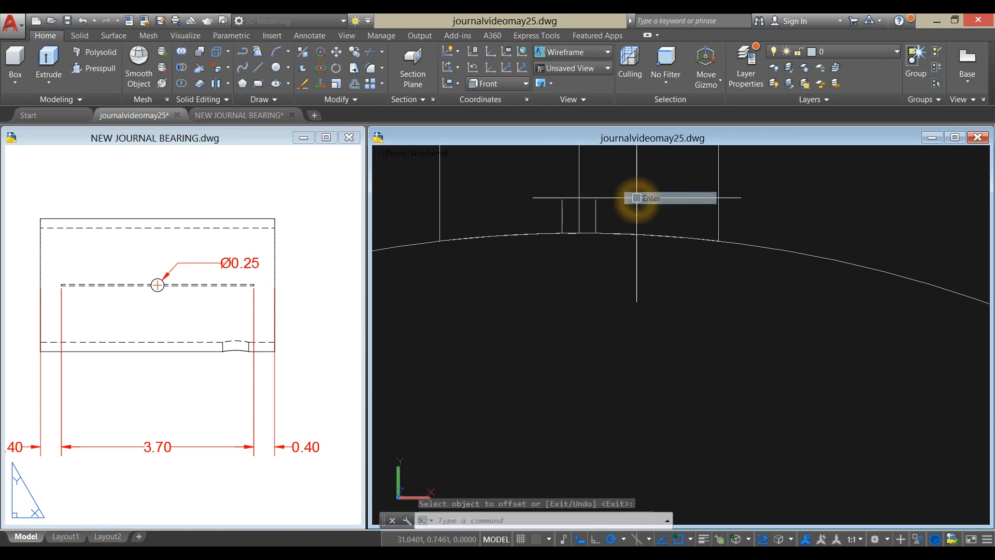
- Draw horizontal lines joining the upper ends and the lower ends of the two offset lines to close the groove profile
type("l")
key("Return")
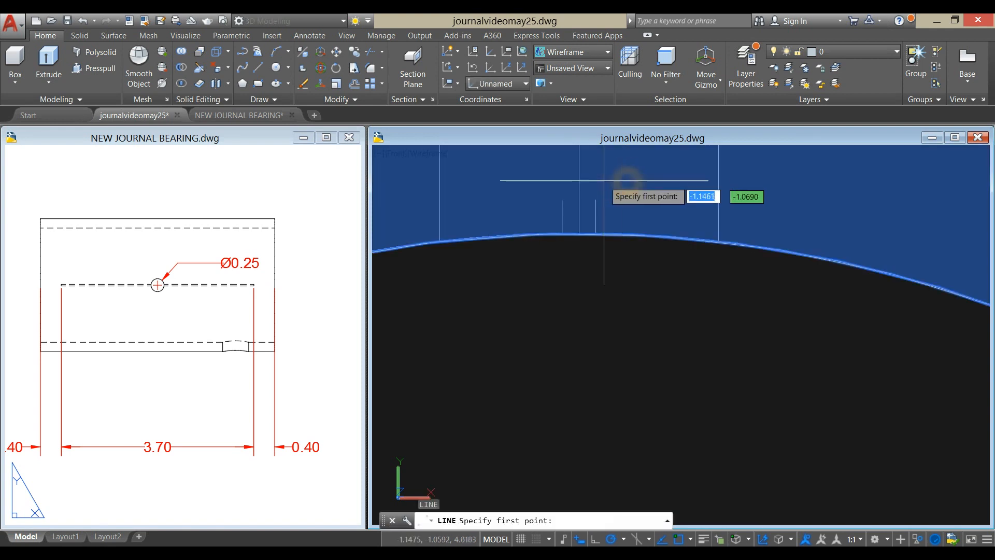
left_click(558, 200)
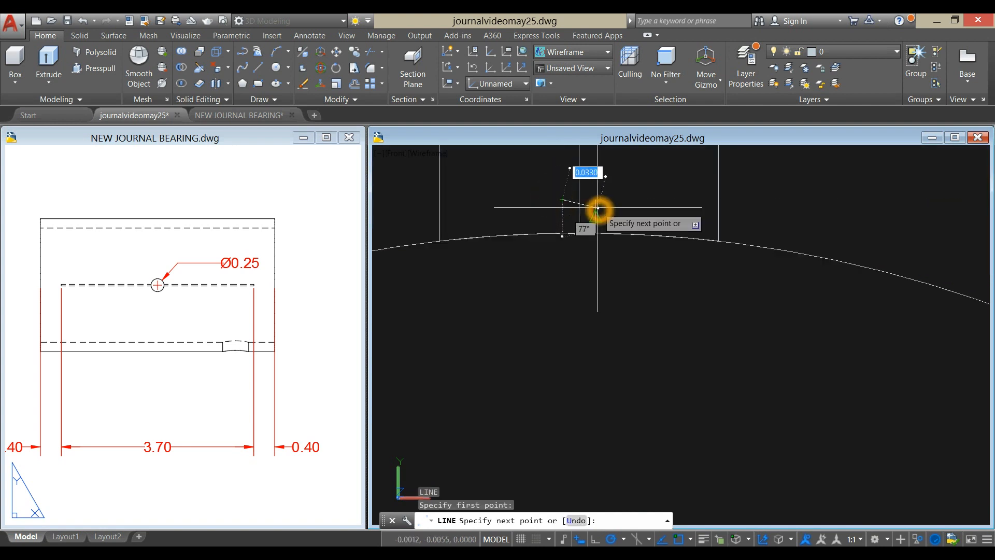
right_click(627, 187)
left_click(650, 187)
scroll(582, 214, "up", 3)
left_click(595, 202)
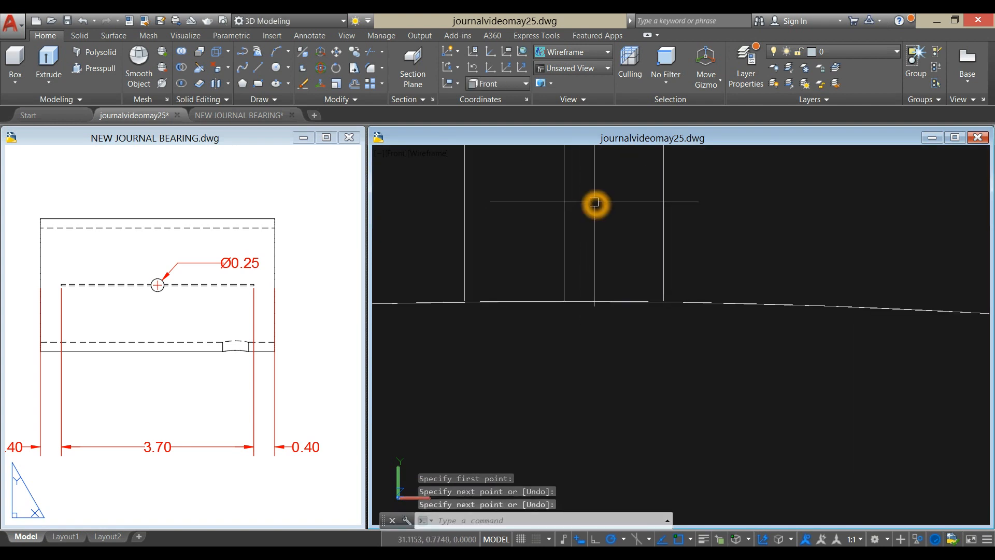
key("Return")
left_click(470, 302)
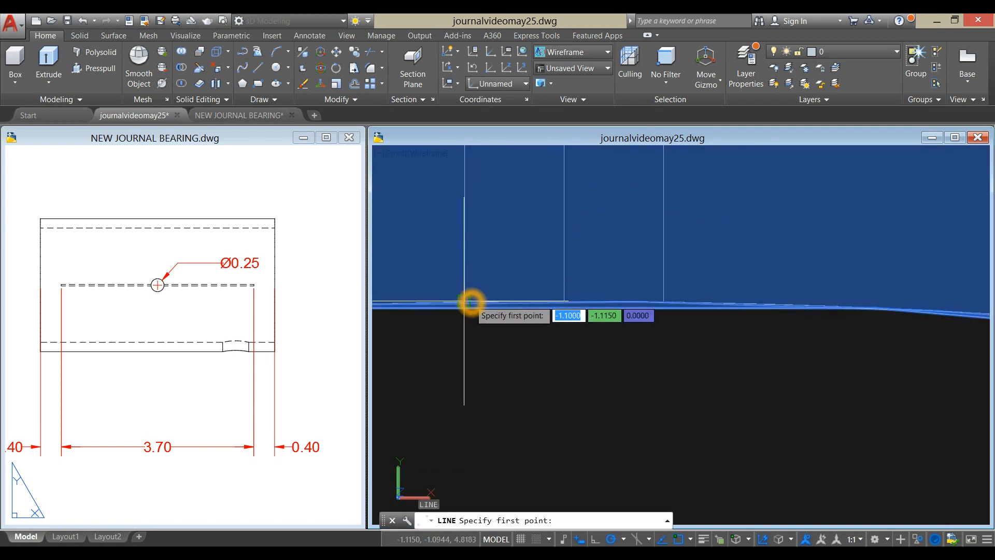
left_click(666, 303)
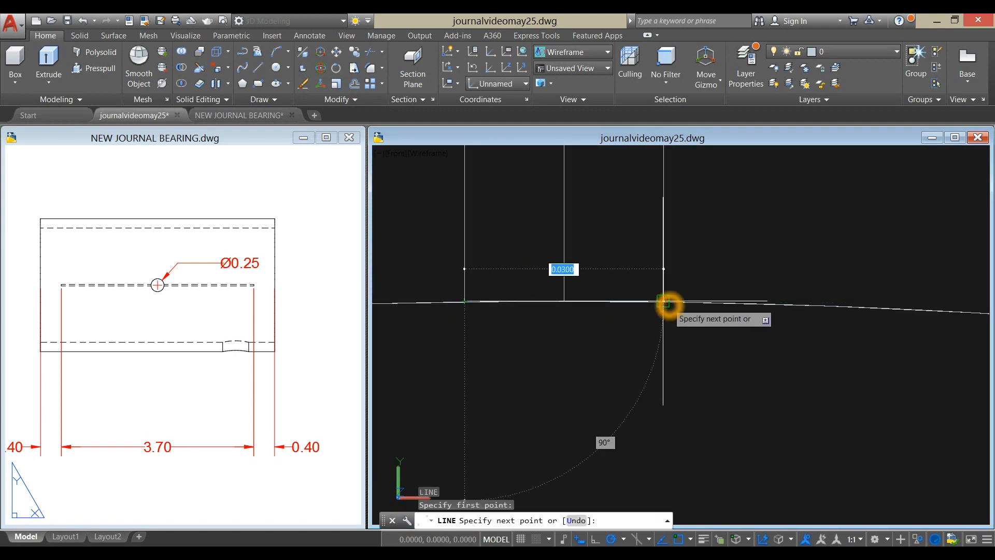
right_click(698, 226)
left_click(710, 231)
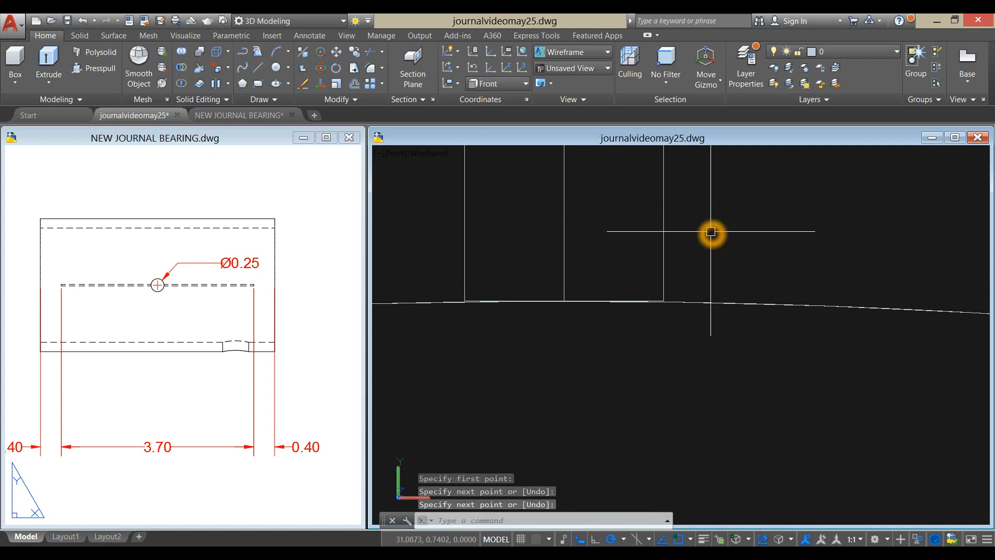
- Join the four lines of the groove profile into one closed polyline
key("Return")
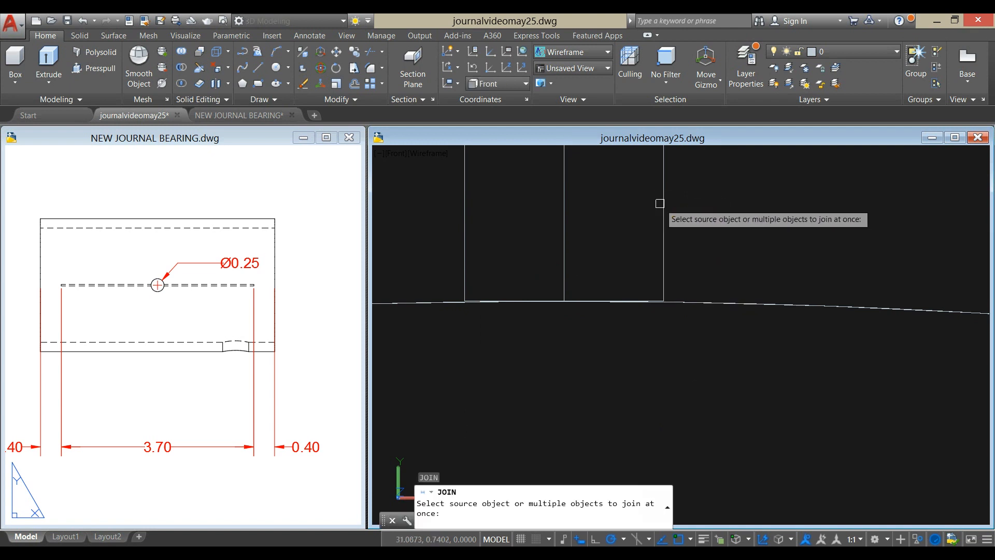
left_click(663, 200)
left_click(465, 201)
scroll(488, 299, "up", 5)
left_click(462, 294)
scroll(463, 283, "down", 3)
left_click(512, 207)
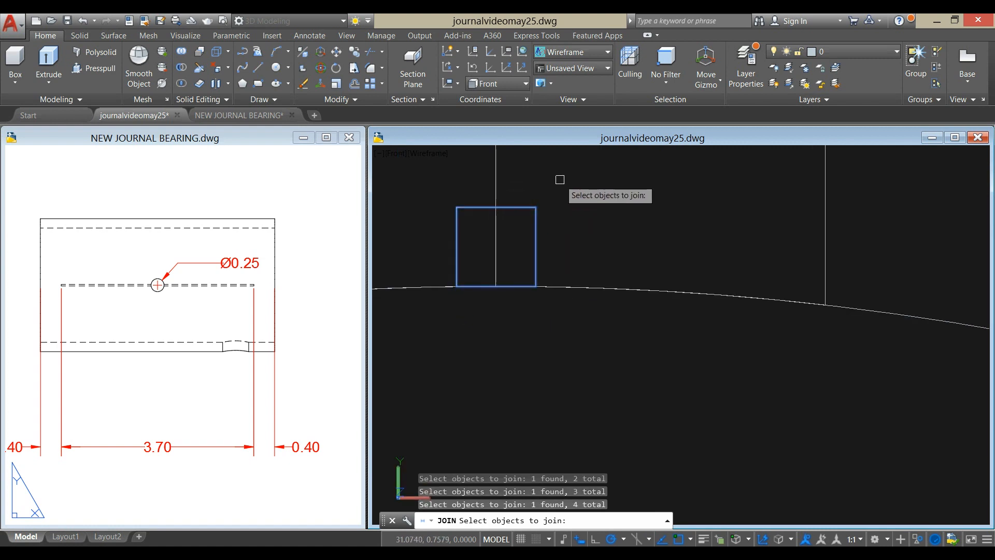
key("Return")
left_click(539, 234)
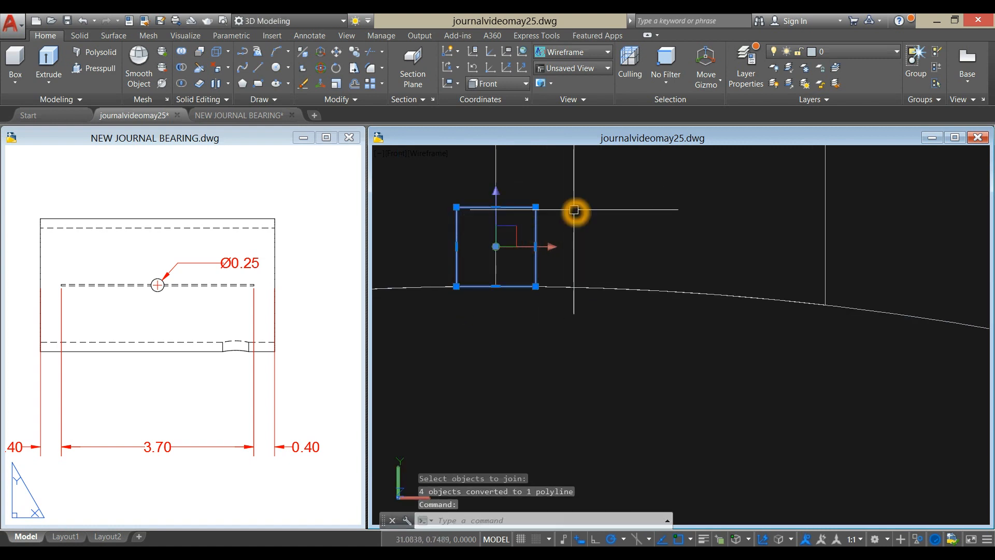
scroll(478, 305, "up", 5)
key("Escape")
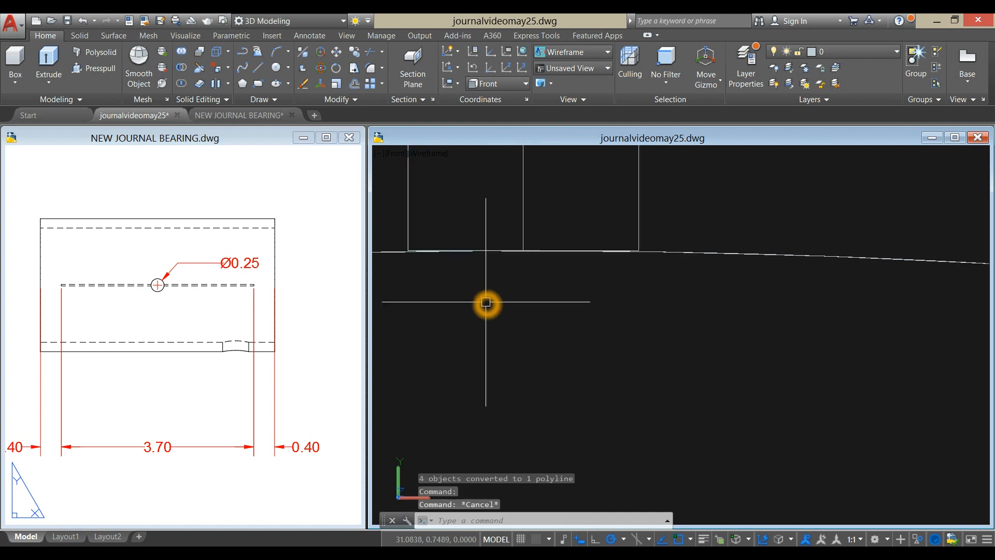
- Stretch the groove profile's bottom edge about 0.0047 straight down past the bushing's inner circle
scroll(429, 265, "up", 6)
middle_click_drag(430, 264, 613, 335)
scroll(532, 299, "up", 2)
scroll(528, 276, "up", 3)
scroll(576, 313, "down", 10)
scroll(799, 326, "up", 3)
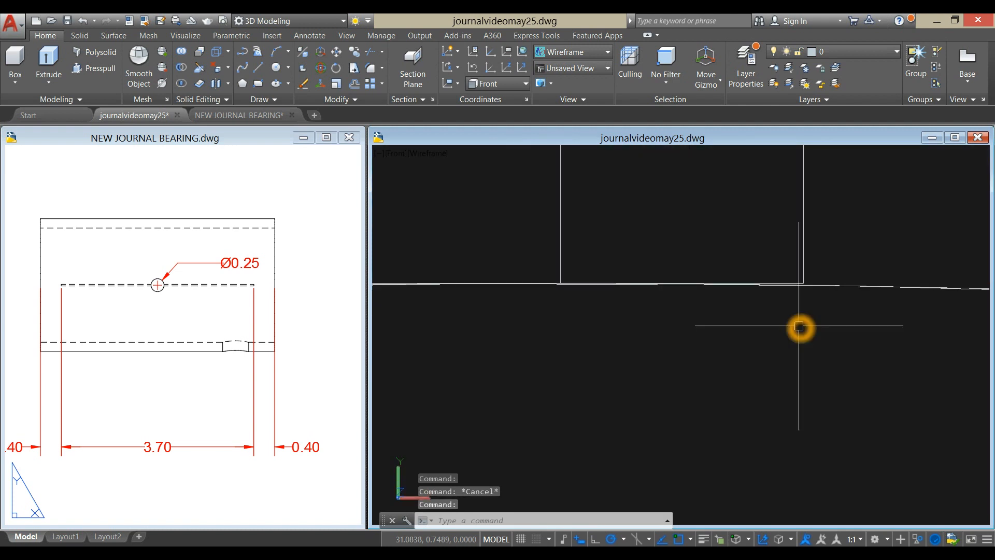
left_click(808, 227)
scroll(597, 272, "up", 4)
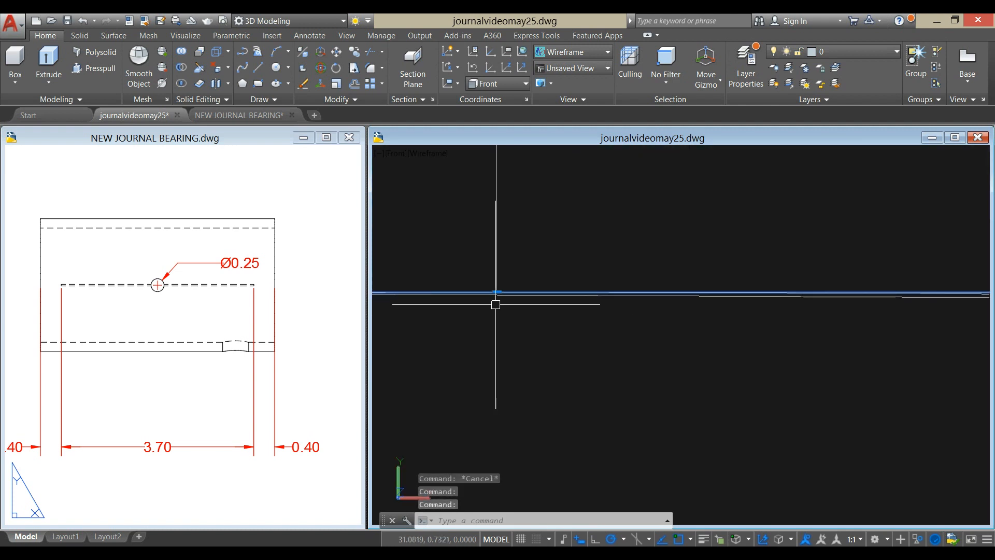
scroll(497, 299, "up", 3)
left_click(507, 264)
scroll(515, 268, "down", 4)
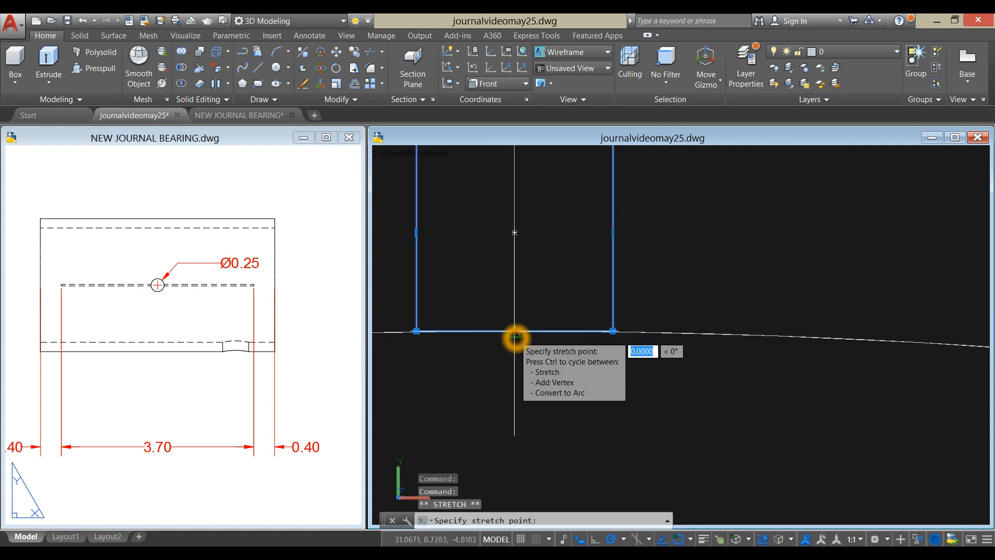
left_click(515, 361)
scroll(673, 240, "down", 4)
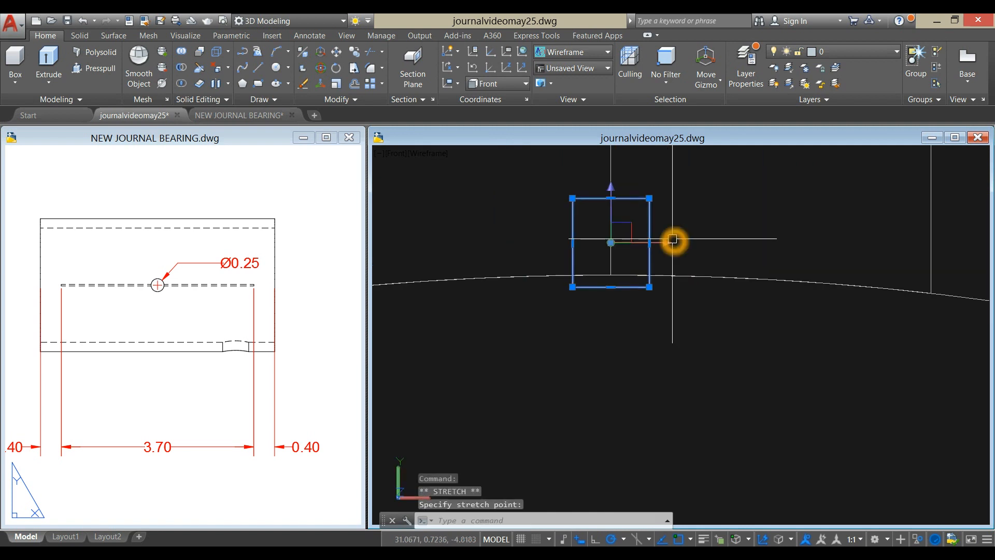
key("Escape")
- Move the groove profile 0.4 inward from the bushing's end face along its axis
middle_click_drag(681, 231, 706, 251, "shift")
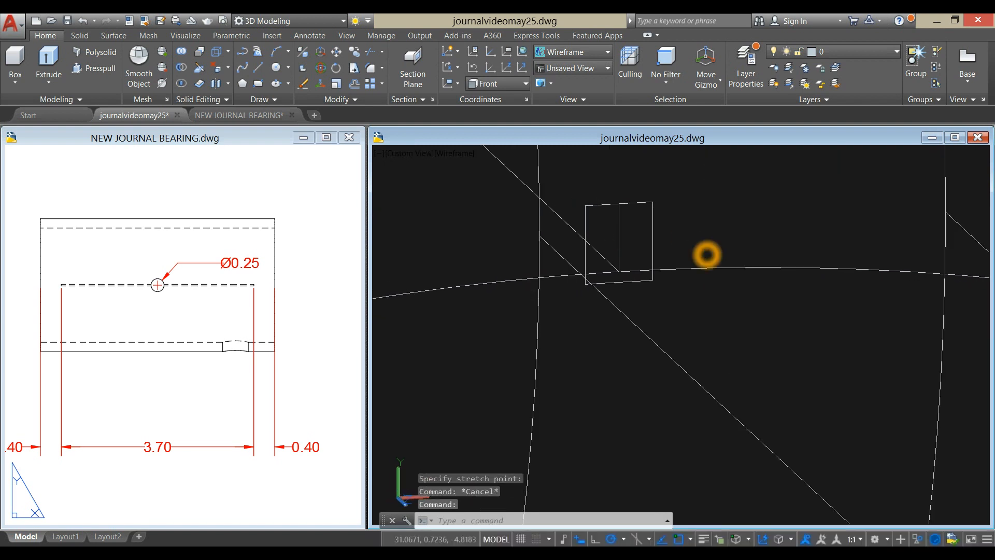
left_click(652, 216)
right_click(710, 178)
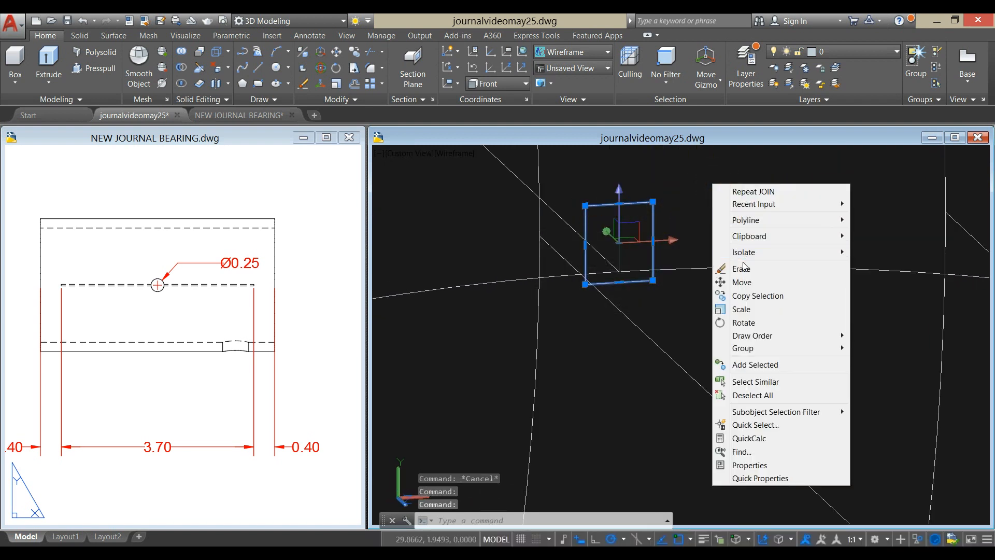
left_click(749, 281)
scroll(747, 281, "down", 2)
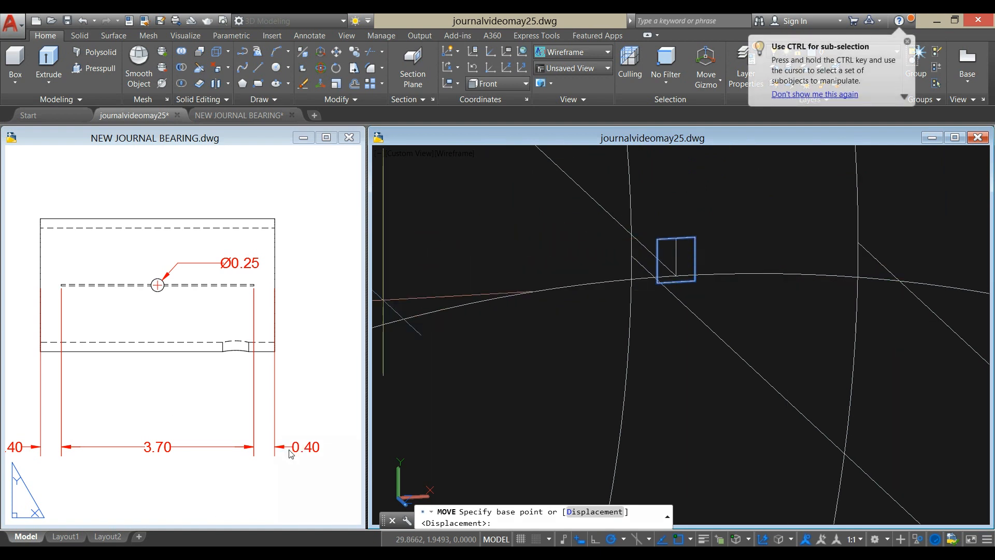
left_click(544, 250)
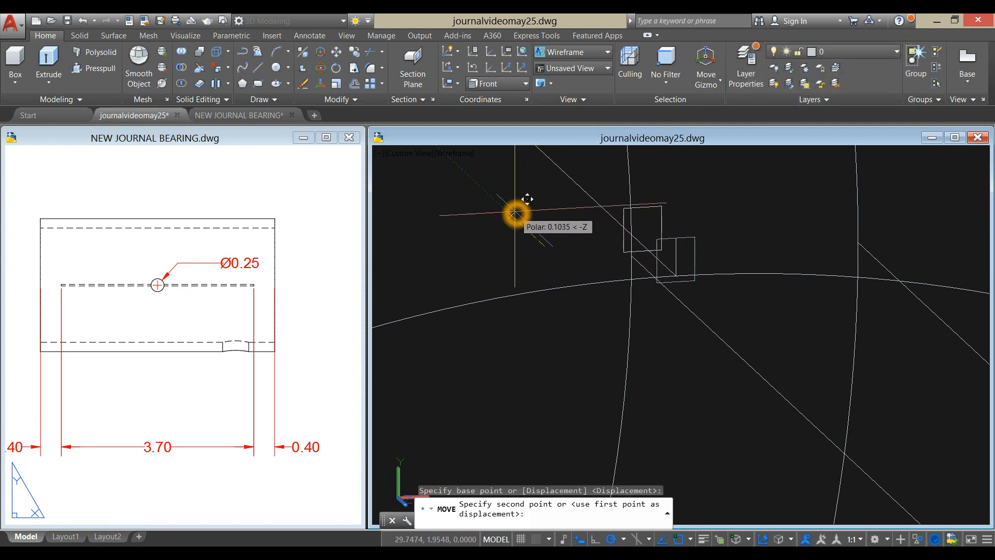
type(".")
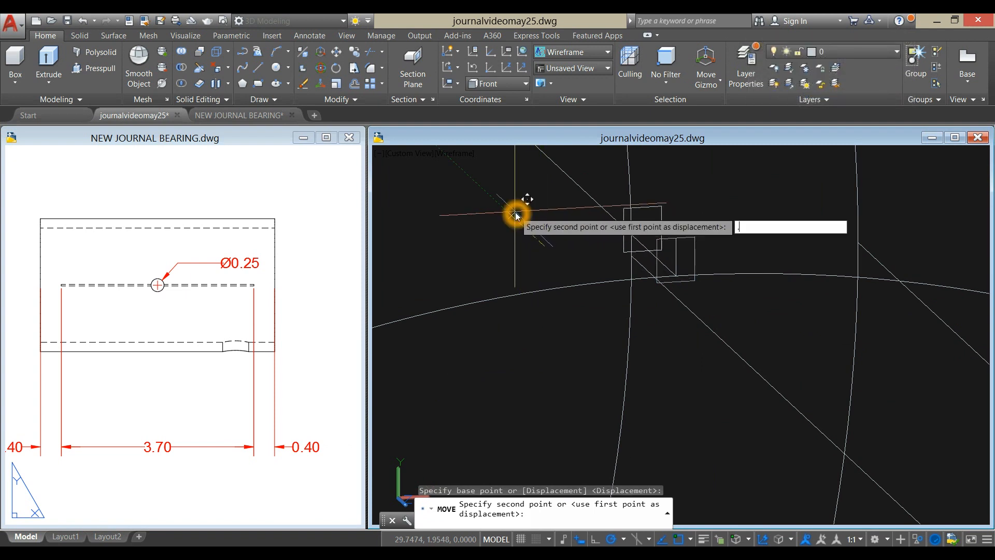
key("Return")
- Extrude the groove profile 3.7 along the bushing's length
scroll(515, 214, "down", 6)
middle_click_drag(515, 214, 663, 348)
scroll(671, 322, "up", 2)
left_click(677, 322)
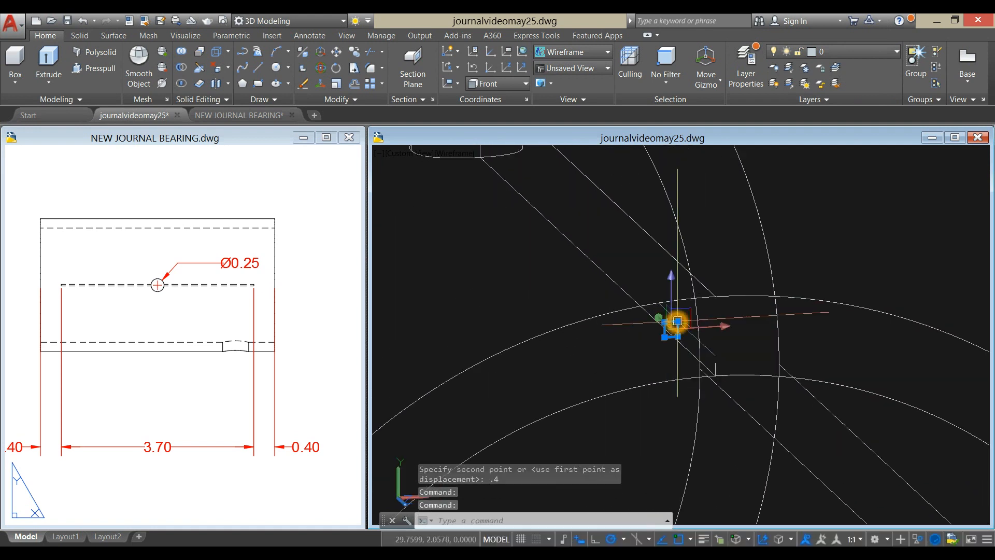
left_click(48, 70)
scroll(422, 304, "down", 4)
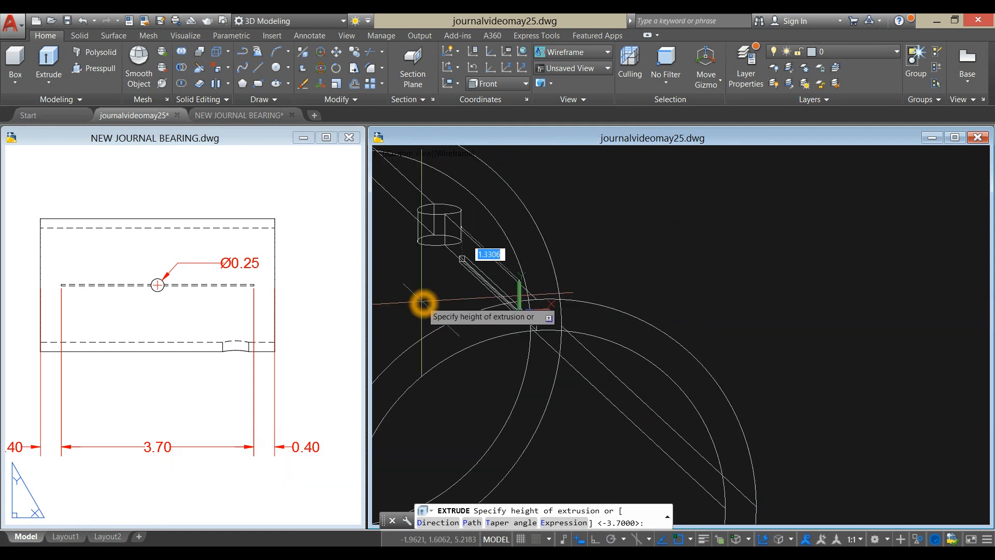
middle_click_drag(422, 304, 574, 358)
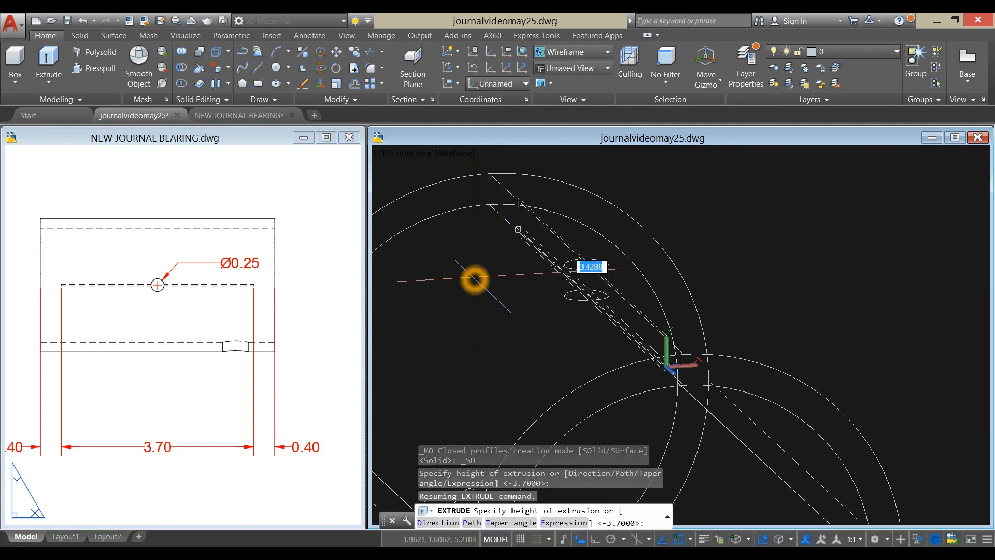
type("3.7")
key("Return")
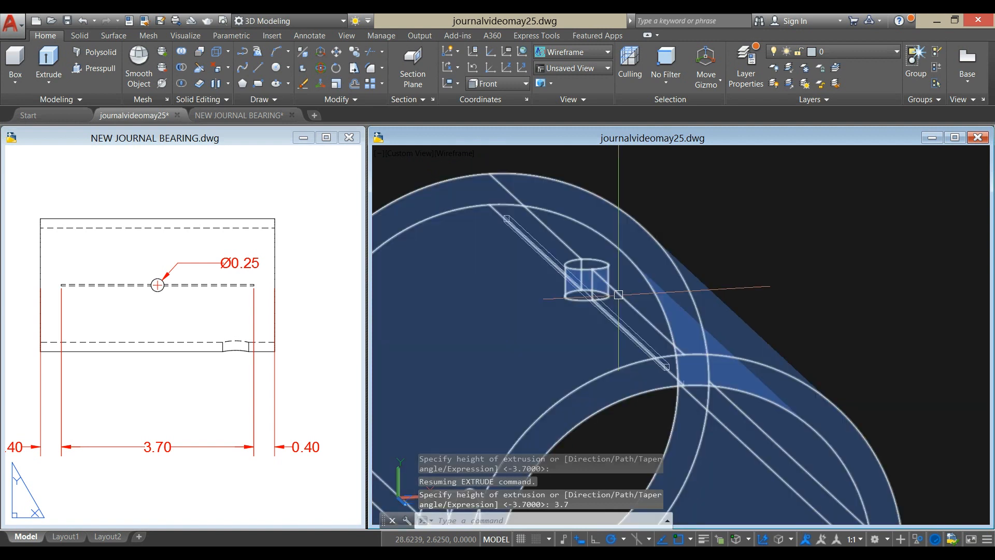
- Subtract the extruded bar from the bushing to cut the inner oil groove
left_click(186, 69)
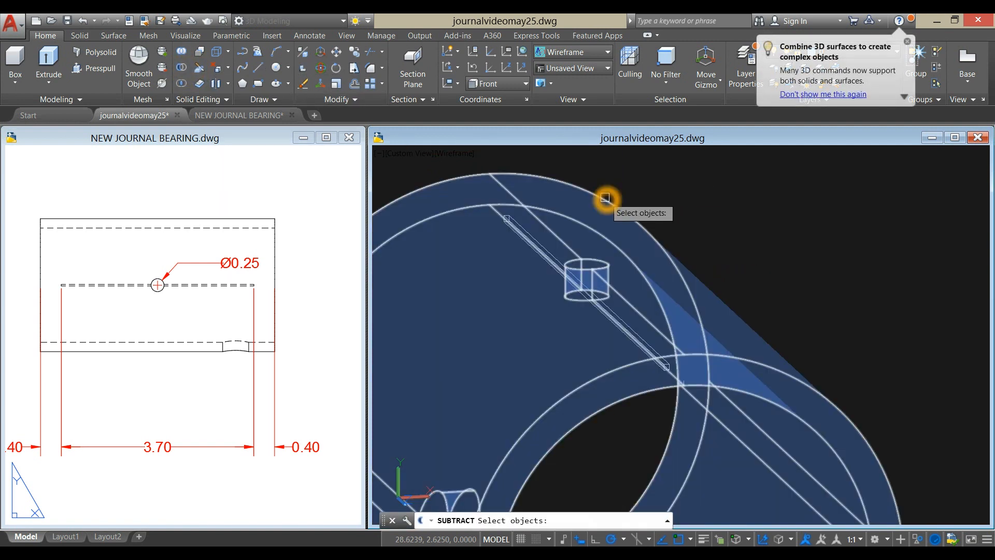
left_click(604, 197)
key("Return")
scroll(510, 205, "up", 2)
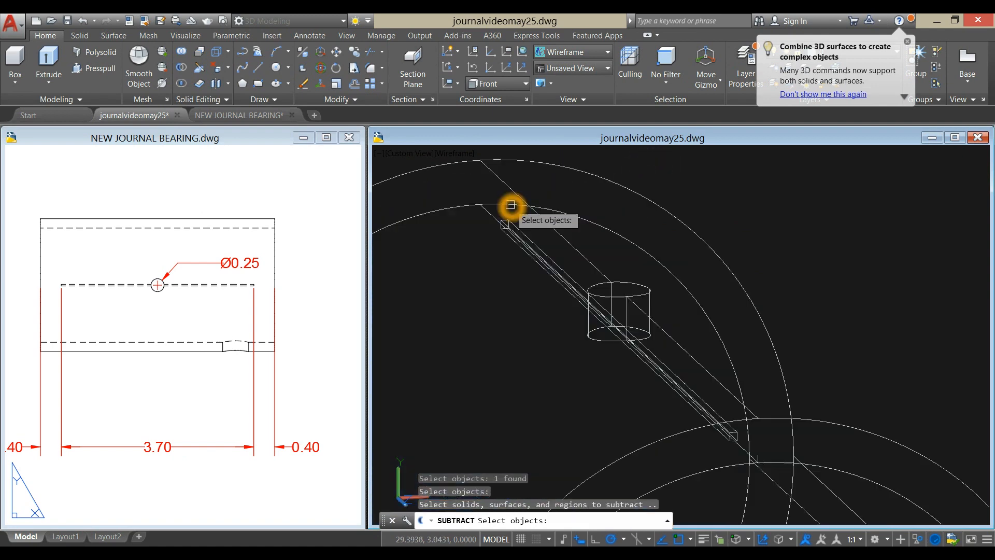
scroll(510, 205, "up", 2)
left_click(497, 250)
scroll(512, 237, "down", 3)
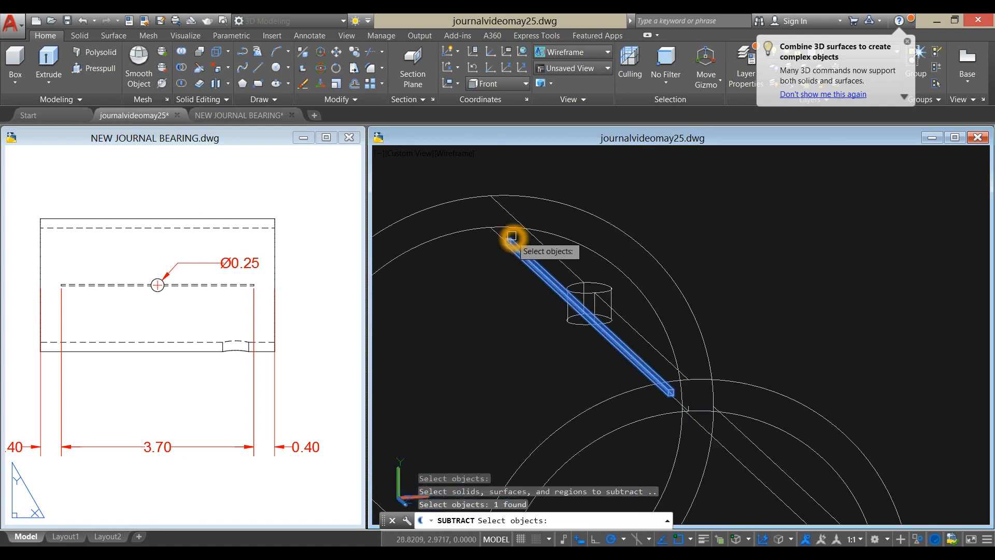
right_click(615, 178)
middle_click_drag(722, 254, 702, 224, "shift")
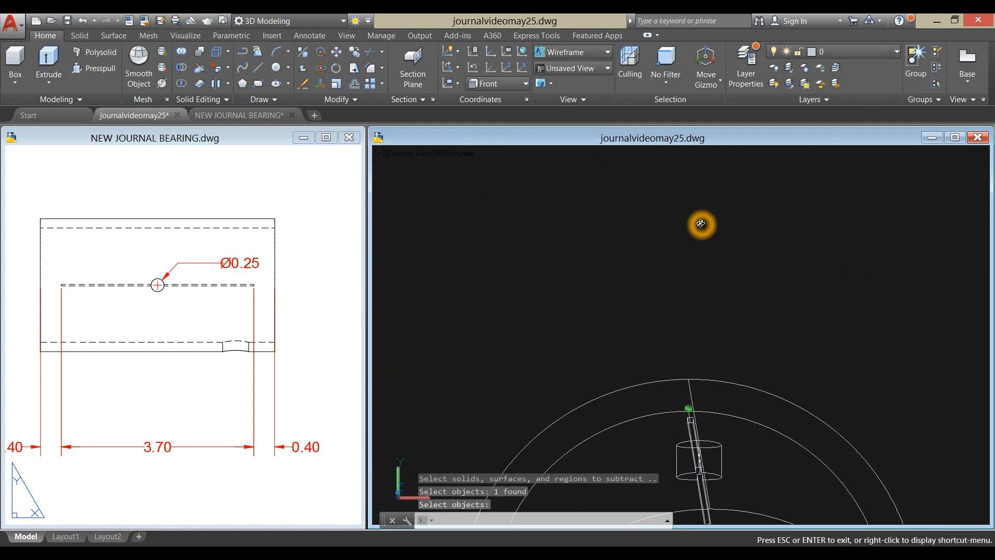
- Show the model in the X-ray visual style and examine the groove cut inside the bushing
left_click(450, 153)
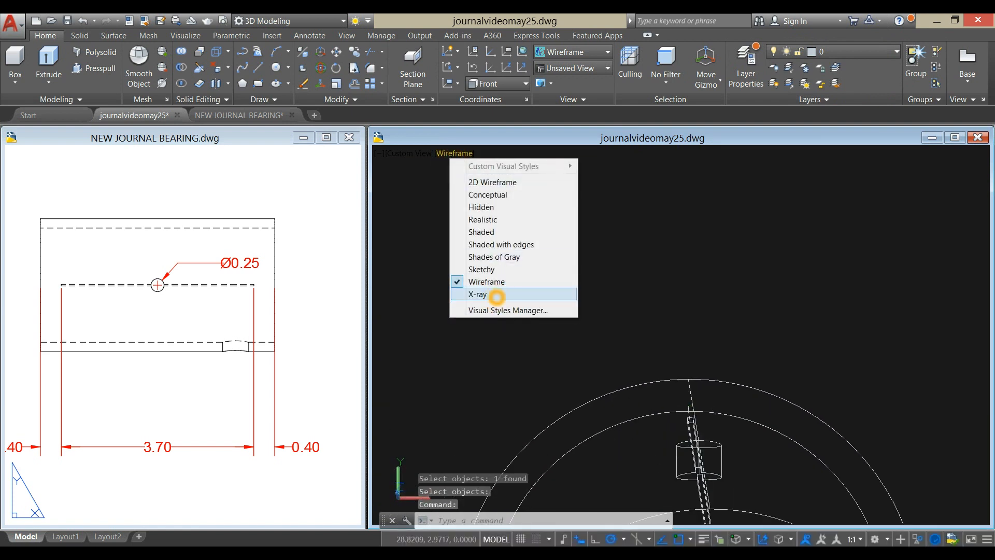
left_click(497, 299)
middle_click_drag(673, 387, 600, 268)
scroll(622, 324, "up", 6)
middle_click_drag(633, 306, 603, 288, "shift")
scroll(629, 309, "down", 6)
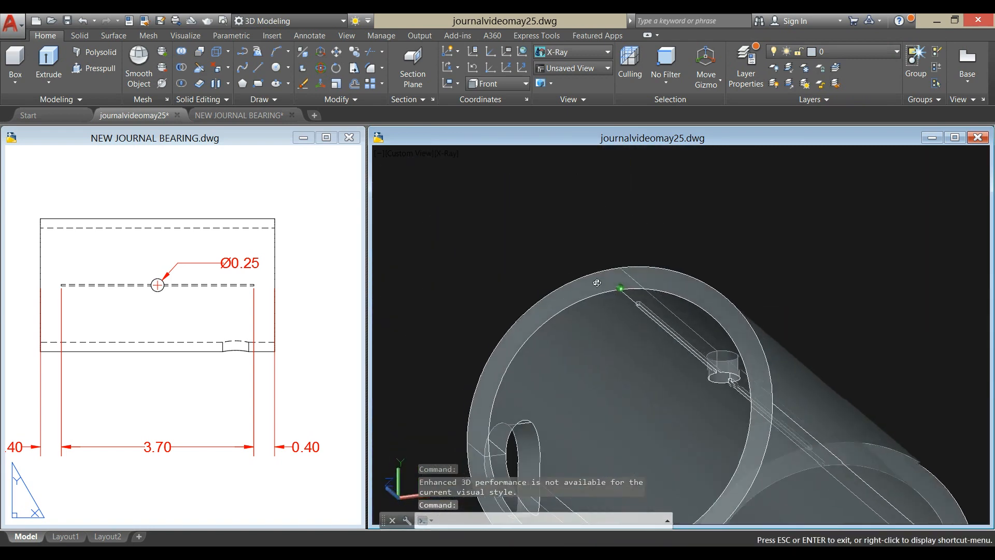
scroll(651, 311, "up", 6)
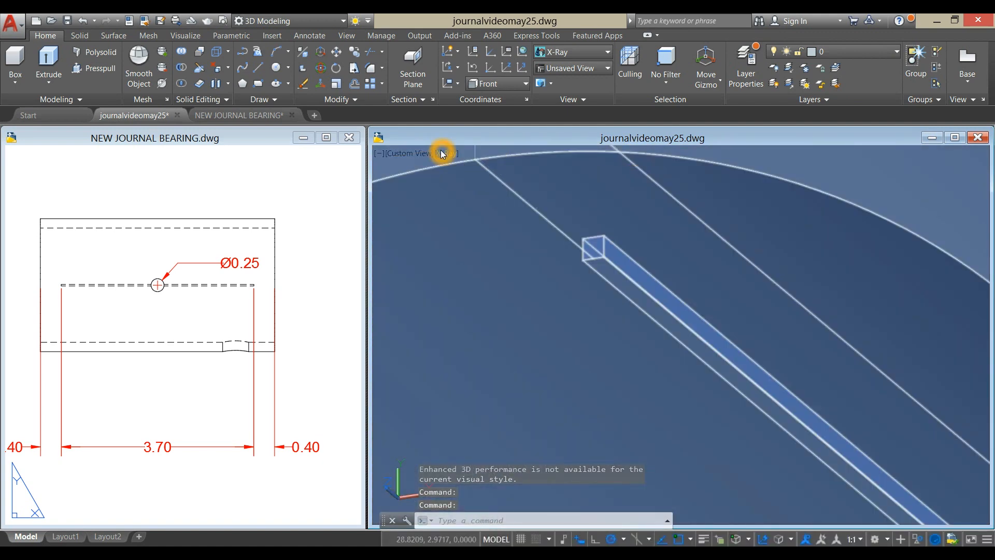
- Display the bushing in the Shaded with edges visual style and examine the inner oil groove where it crosses the oil hole
left_click(446, 153)
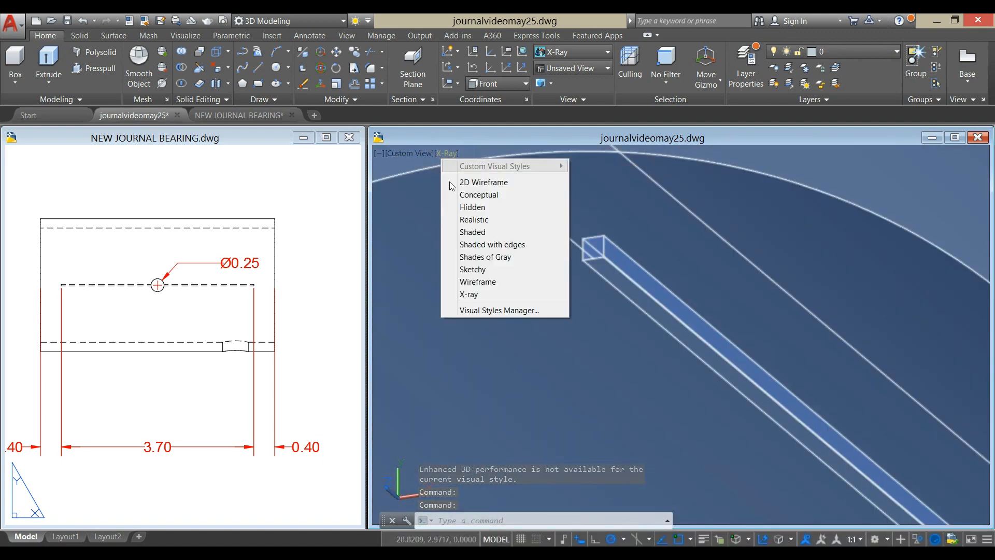
left_click(487, 245)
middle_click_drag(622, 278, 691, 304, "shift")
middle_click_drag(656, 346, 518, 171)
scroll(608, 371, "down", 3)
scroll(548, 301, "up", 8)
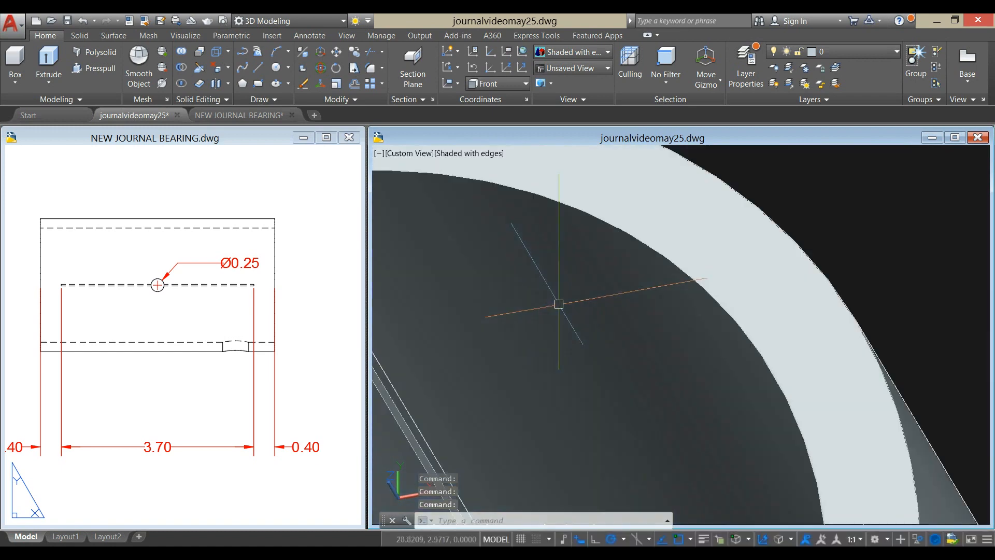
scroll(558, 304, "down", 6)
middle_click_drag(558, 304, 552, 57)
middle_click_drag(536, 148, 558, 189, "shift")
scroll(560, 192, "up", 6)
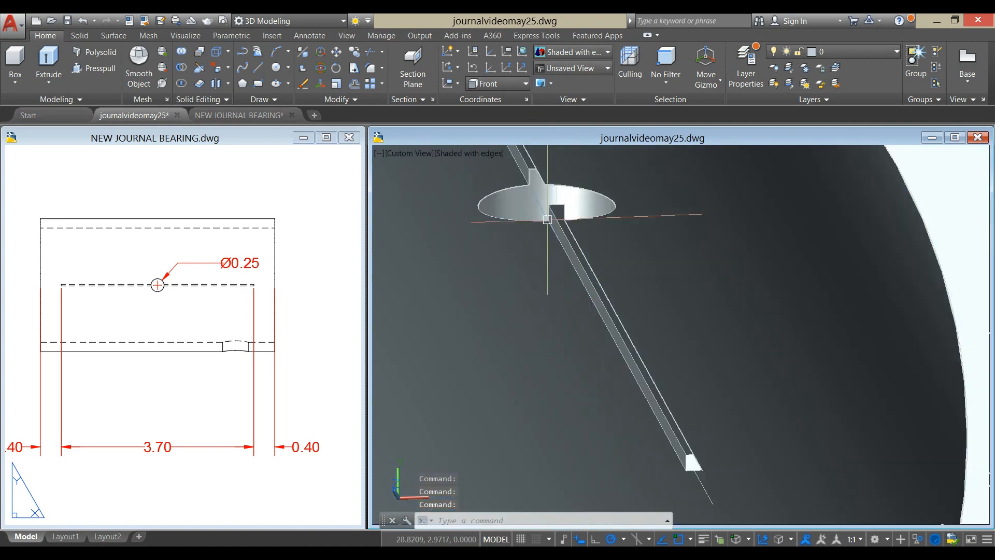
middle_click_drag(540, 195, 539, 196, "shift")
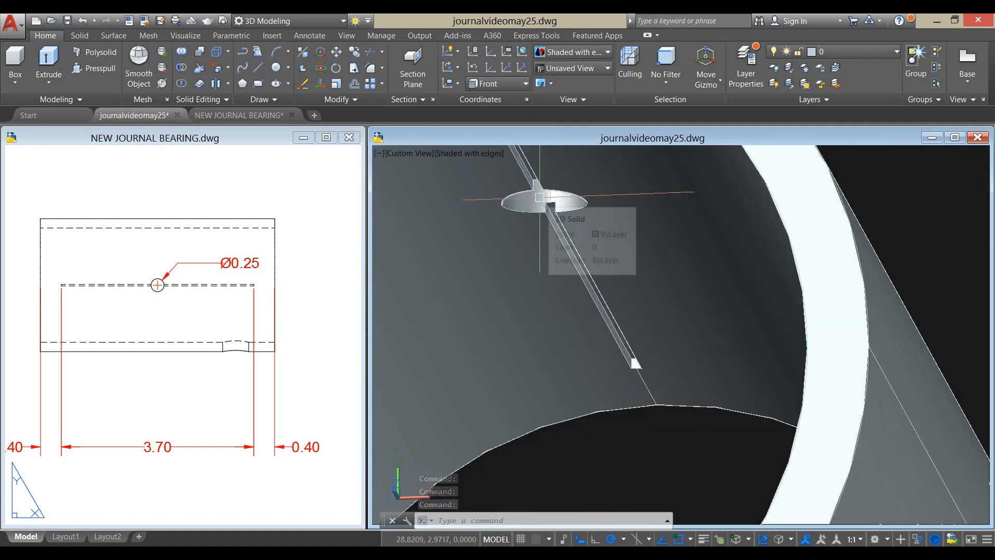
scroll(539, 200, "down", 8)
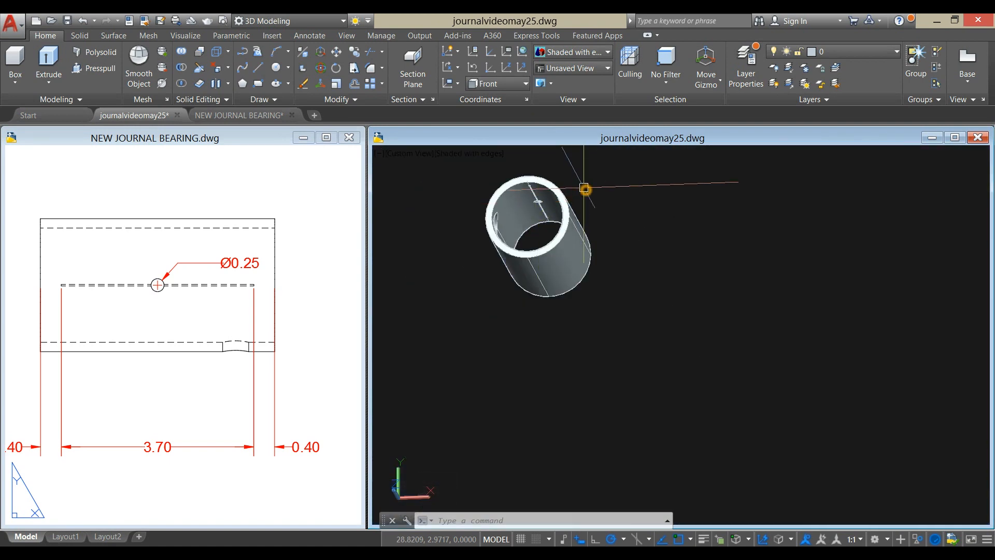
- End the object isolation to bring back the hidden bearing parts
right_click(584, 188)
mouse_move(617, 247)
left_click(787, 269)
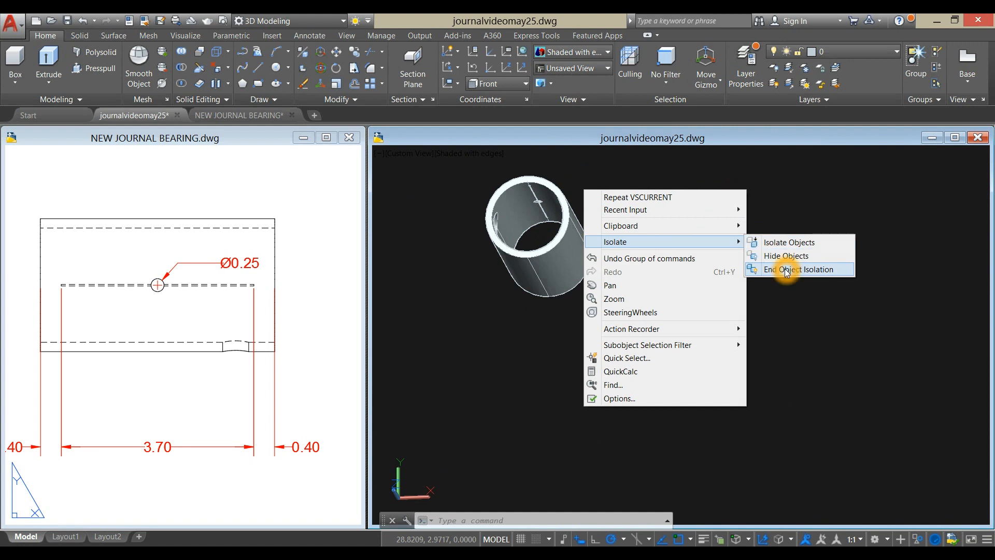
scroll(633, 273, "down", 4)
middle_click_drag(633, 273, 686, 285)
scroll(655, 233, "up", 5)
- Move the bushing from the centre of its end face into the bore of the bearing housing
left_click(650, 238)
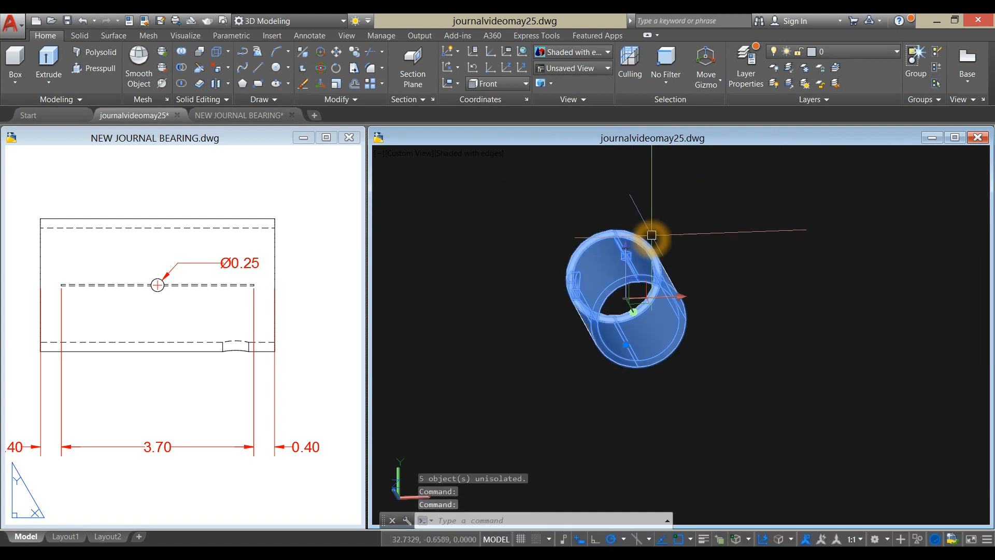
right_click(694, 173)
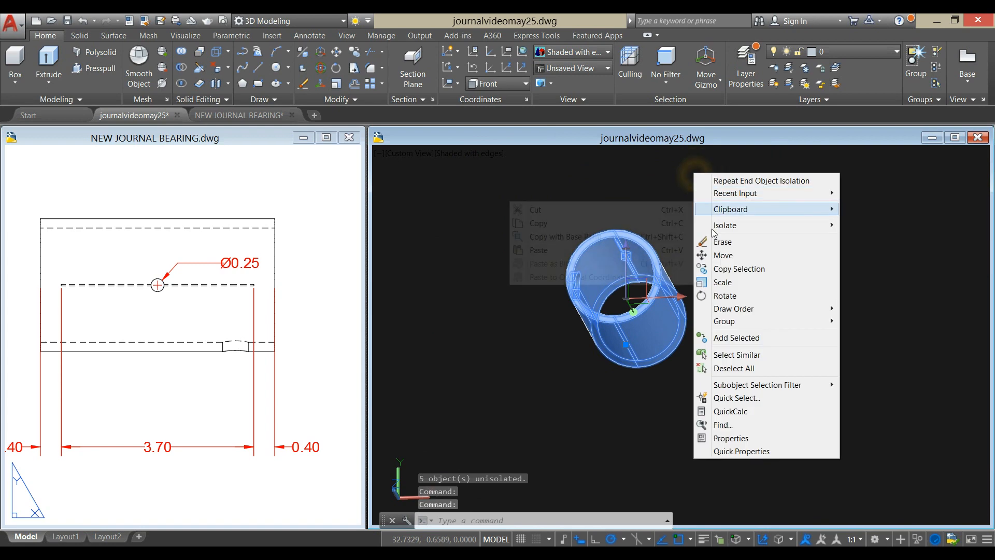
left_click(724, 255)
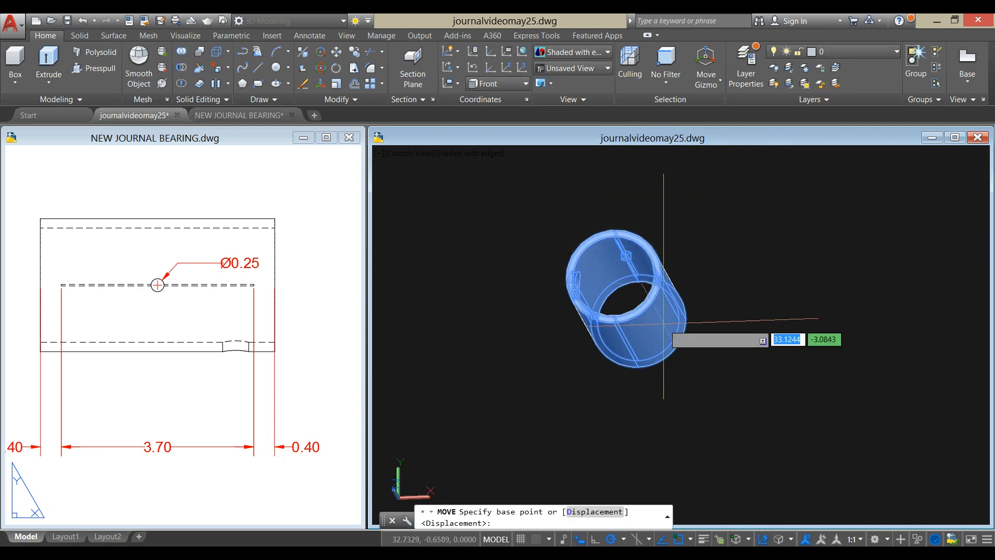
left_click(613, 275)
scroll(539, 282, "down", 7)
middle_click_drag(539, 282, 687, 300)
scroll(583, 284, "up", 8)
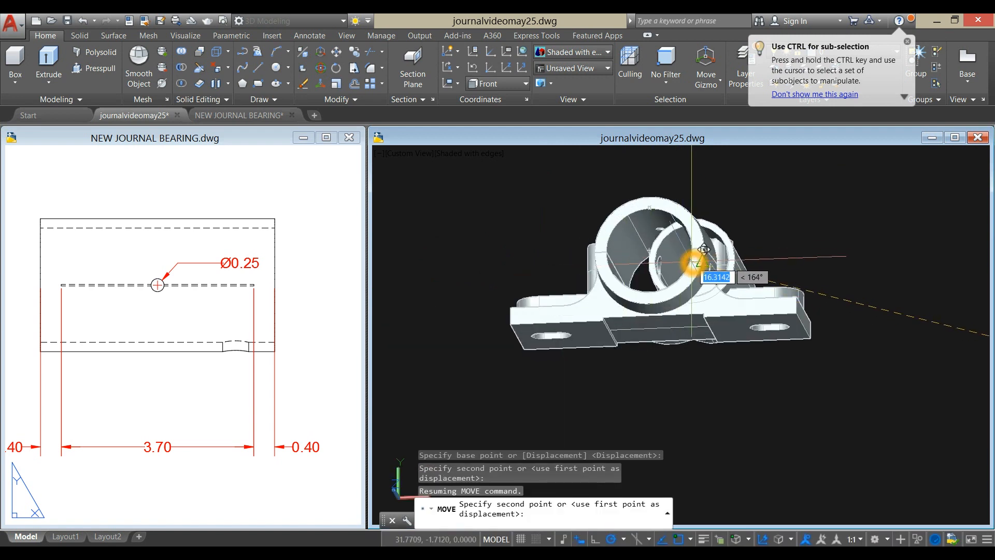
scroll(703, 249, "up", 5)
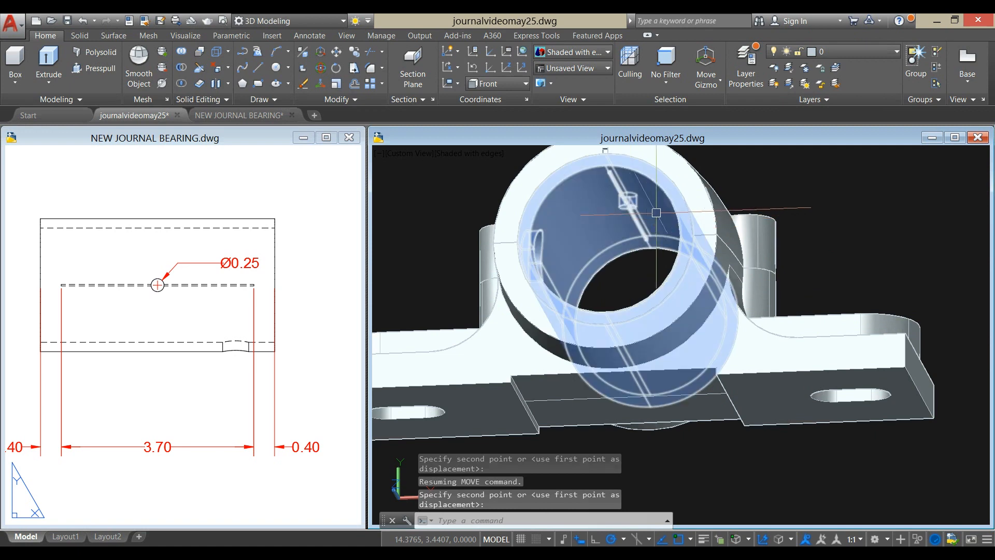
- Examine the inside of the fitted bushing closely along its oil groove
scroll(643, 216, "up", 6)
middle_click_drag(642, 215, 664, 234, "shift")
left_click_drag(663, 235, 650, 202, "shift")
middle_click_drag(651, 202, 637, 194, "shift")
scroll(584, 164, "up", 5)
middle_click_drag(580, 167, 642, 328)
middle_click_drag(644, 208, 646, 297)
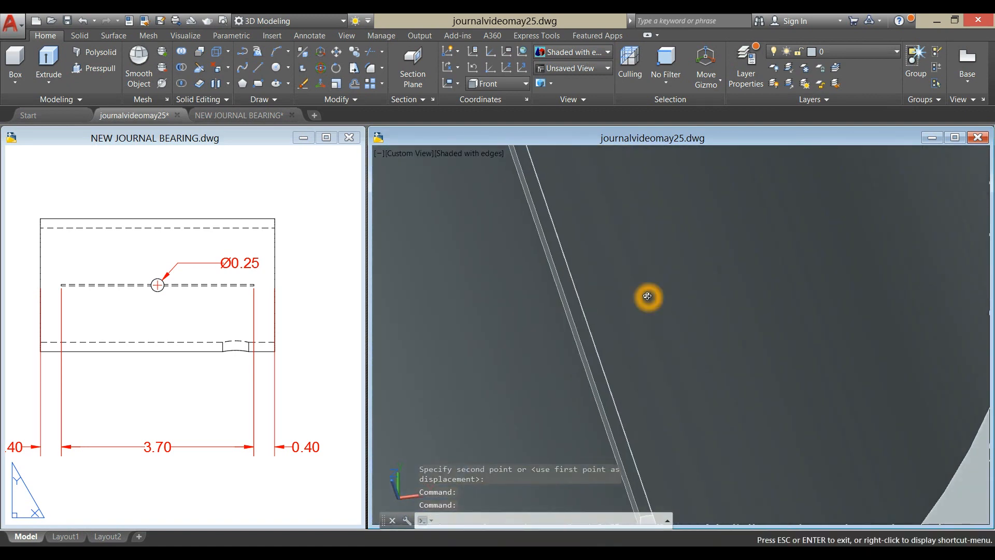
scroll(645, 297, "down", 6)
scroll(645, 297, "down", 8)
middle_click_drag(658, 382, 739, 530, "shift")
scroll(582, 226, "down", 8)
- Copy the complete bearing assembly to an empty area beside the original
middle_click_drag(583, 226, 539, 311)
left_click(595, 370)
left_click(422, 228)
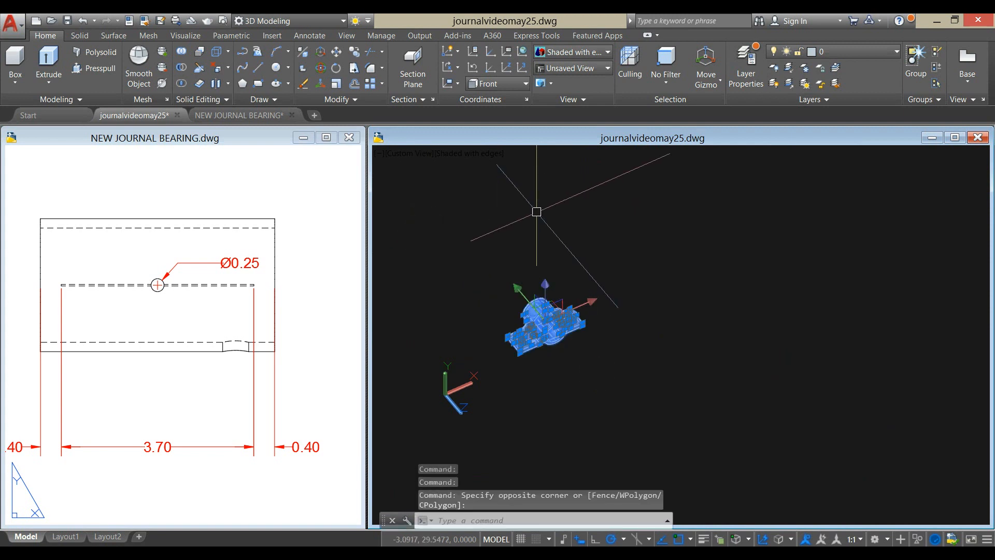
right_click(550, 196)
left_click(580, 297)
left_click(573, 372)
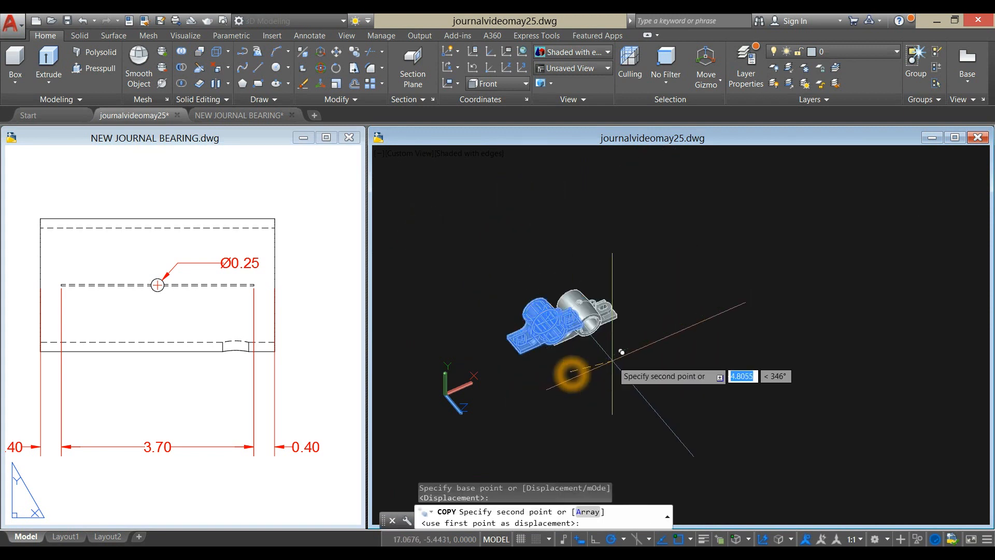
left_click(684, 320)
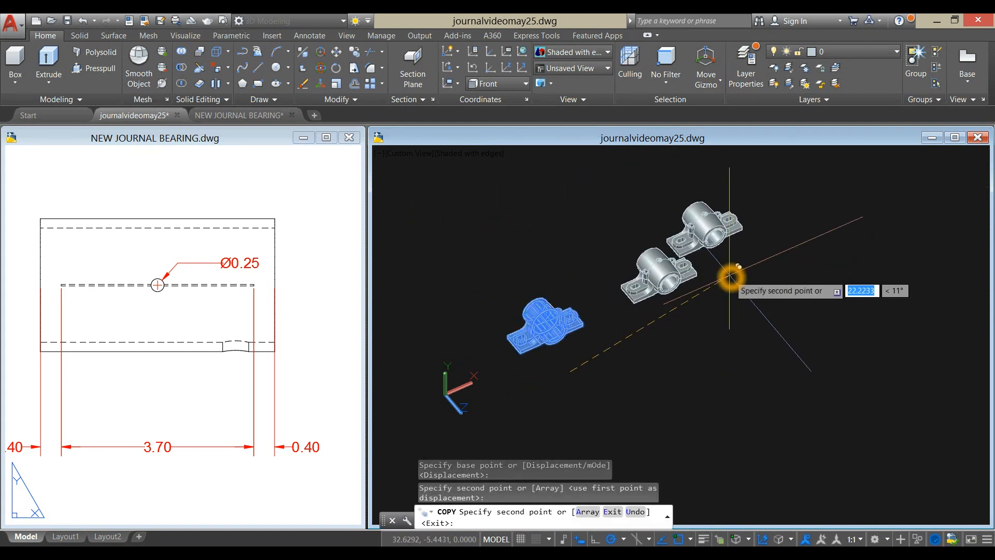
right_click(733, 267)
left_click(747, 272)
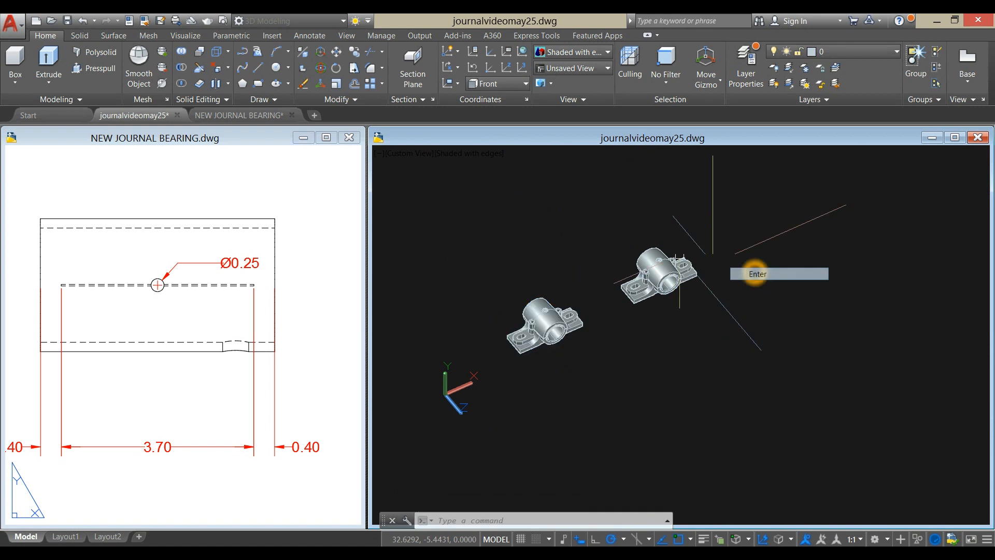
- In the Top view, slice all solids of the copied assembly along the bore's centreline, keeping only the half on the original's side
left_click(411, 153)
left_click(441, 180)
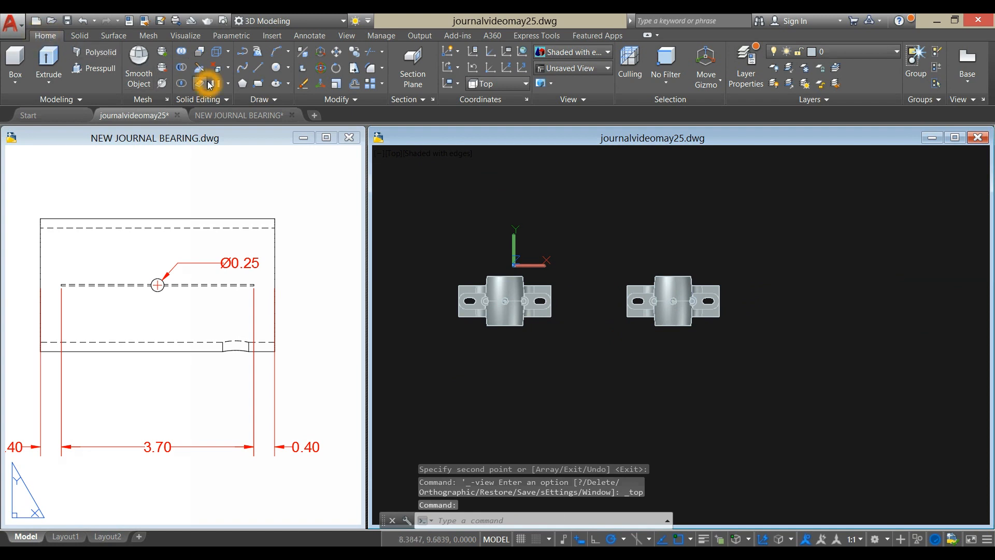
left_click(206, 100)
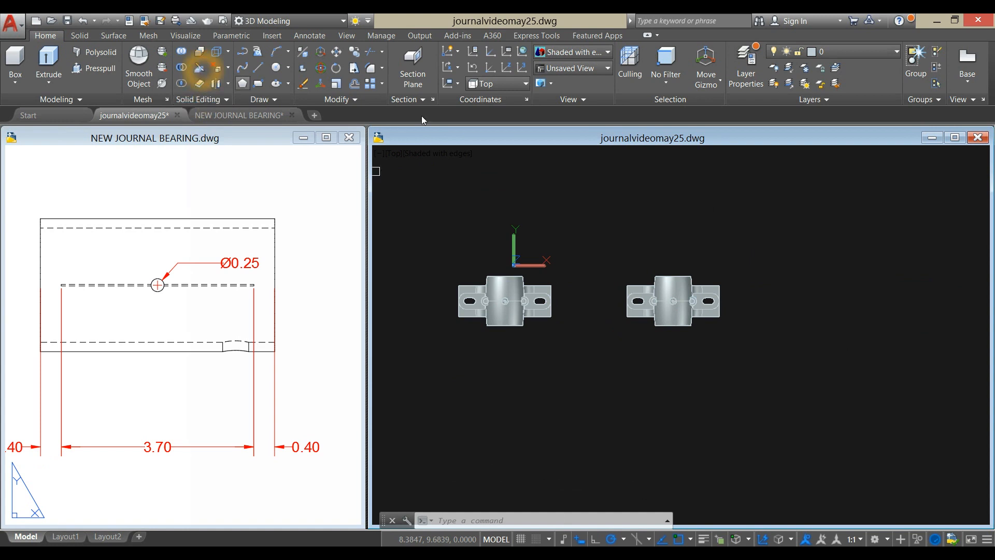
scroll(602, 266, "up", 5)
left_click(570, 251)
left_click(860, 415)
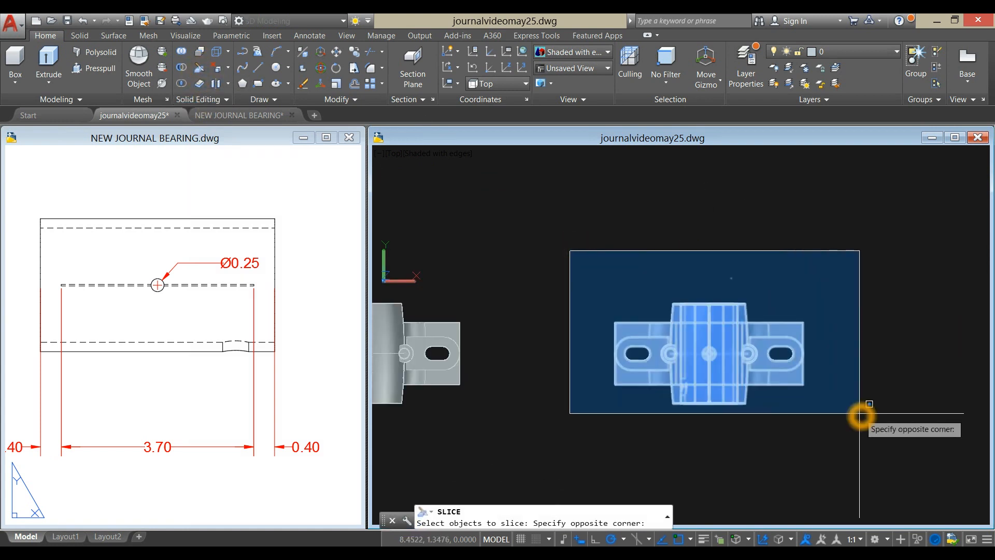
middle_click_drag(860, 415, 764, 300)
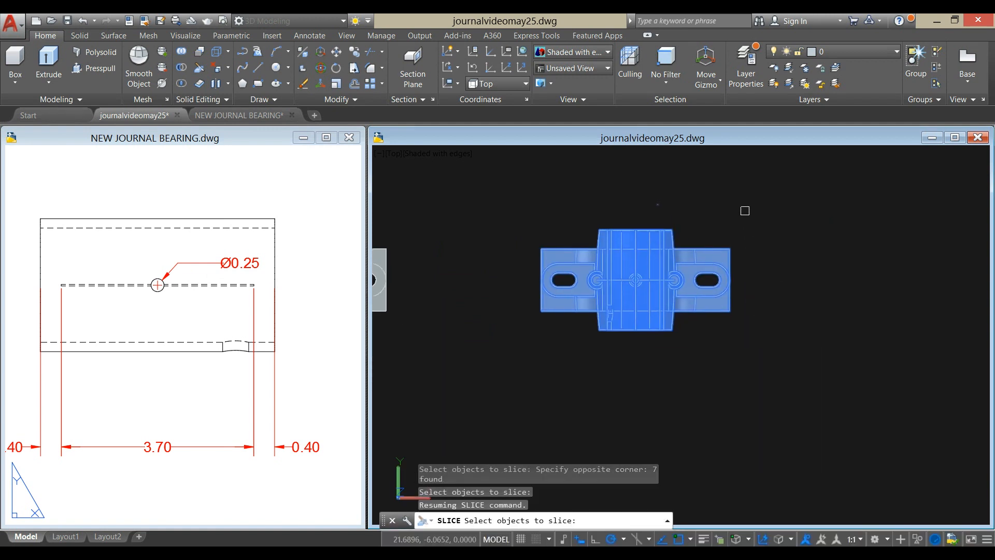
key("Return")
scroll(655, 222, "up", 4)
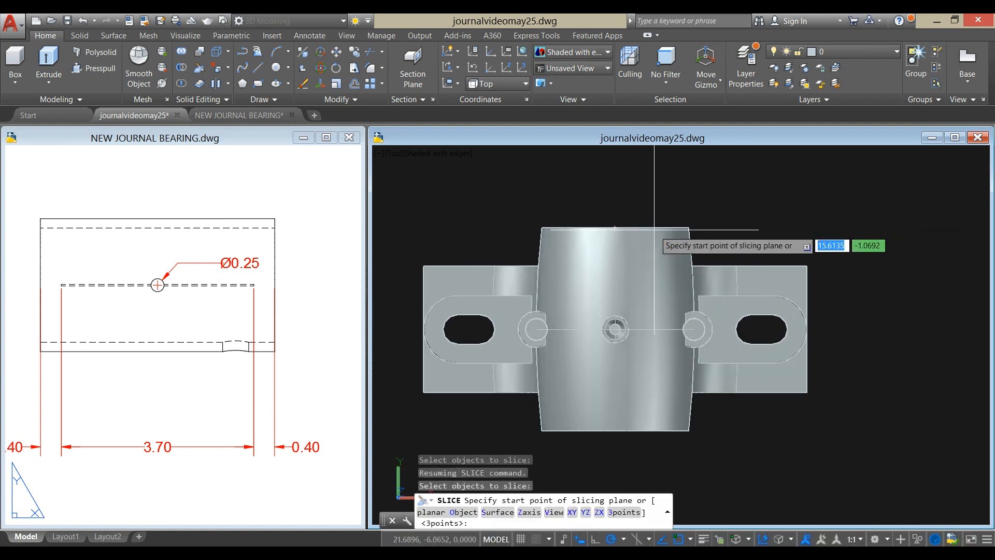
left_click(615, 228)
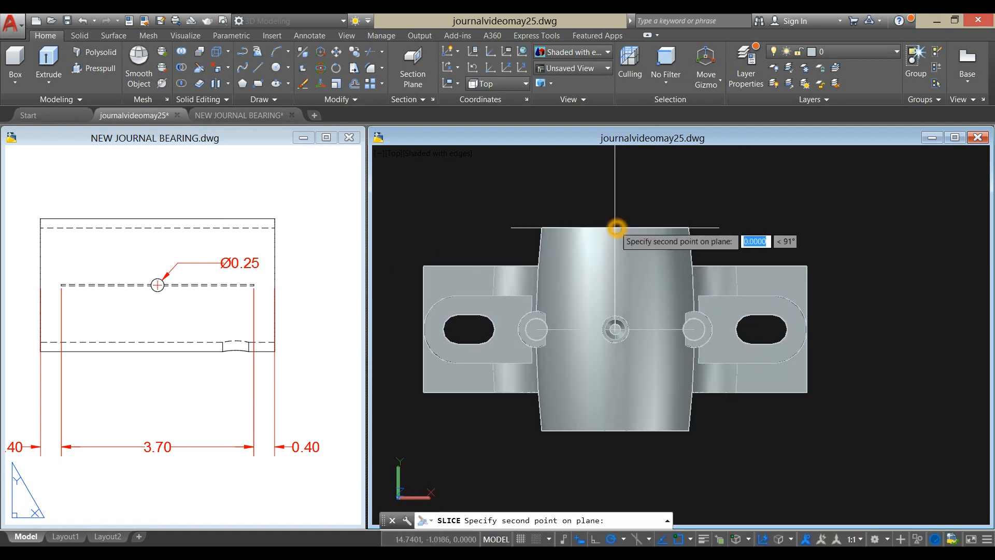
scroll(630, 280, "down", 5)
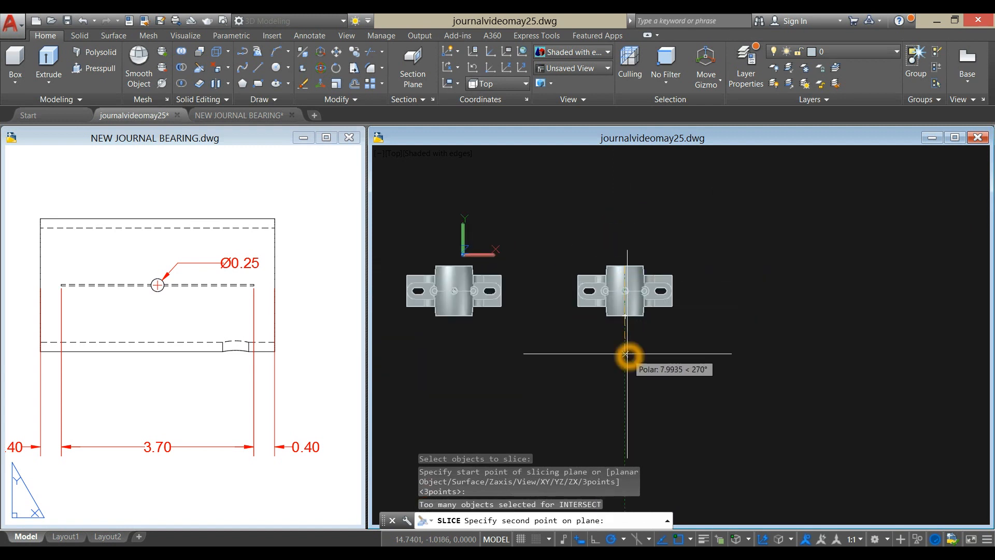
left_click(626, 354)
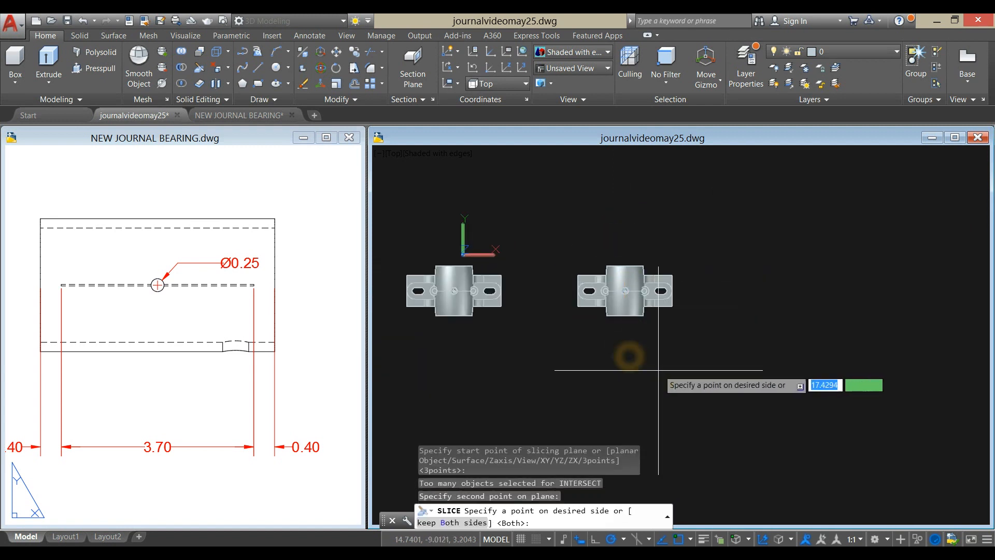
left_click(580, 356)
- Examine the sliced half's cross-section around the oil hole and groove, undoing the last move and view changes
middle_click_drag(644, 333, 581, 248, "shift")
scroll(586, 356, "up", 8)
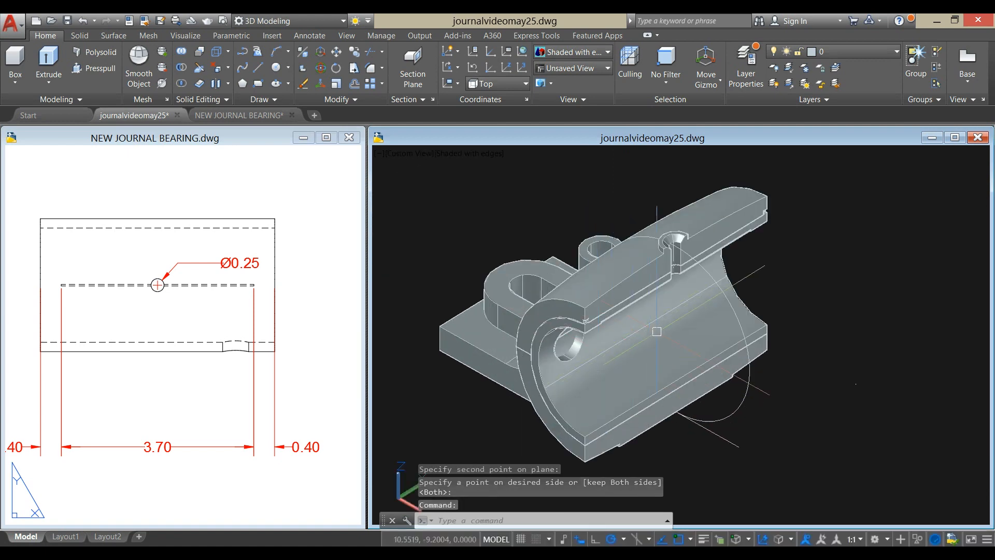
middle_click_drag(713, 283, 793, 216, "shift")
scroll(686, 263, "up", 5)
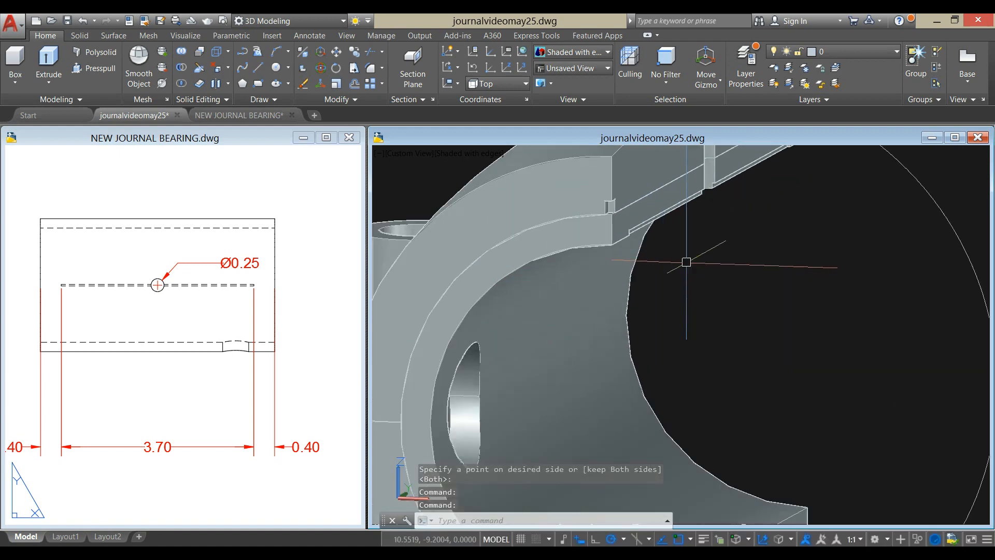
scroll(726, 193, "up", 4)
middle_click_drag(696, 253, 648, 302, "shift")
key("ctrl+z")
key("ctrl+z")
key("ctrl+z")
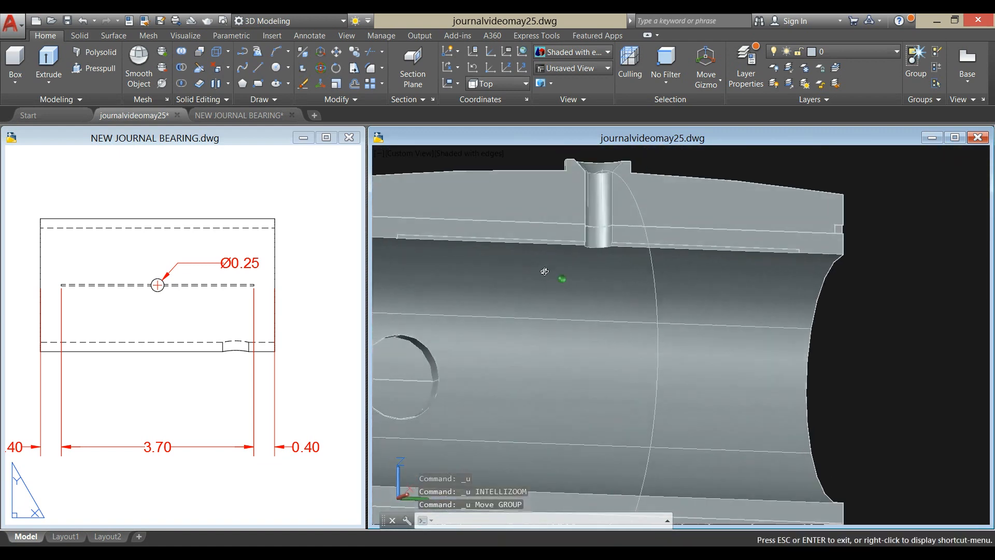
middle_click_drag(526, 264, 582, 334, "shift")
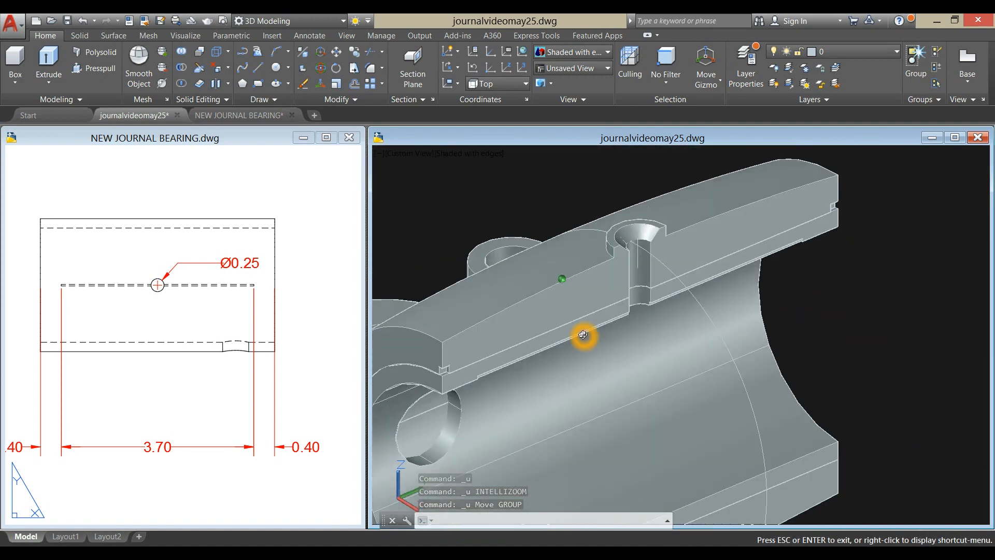
scroll(582, 334, "down", 10)
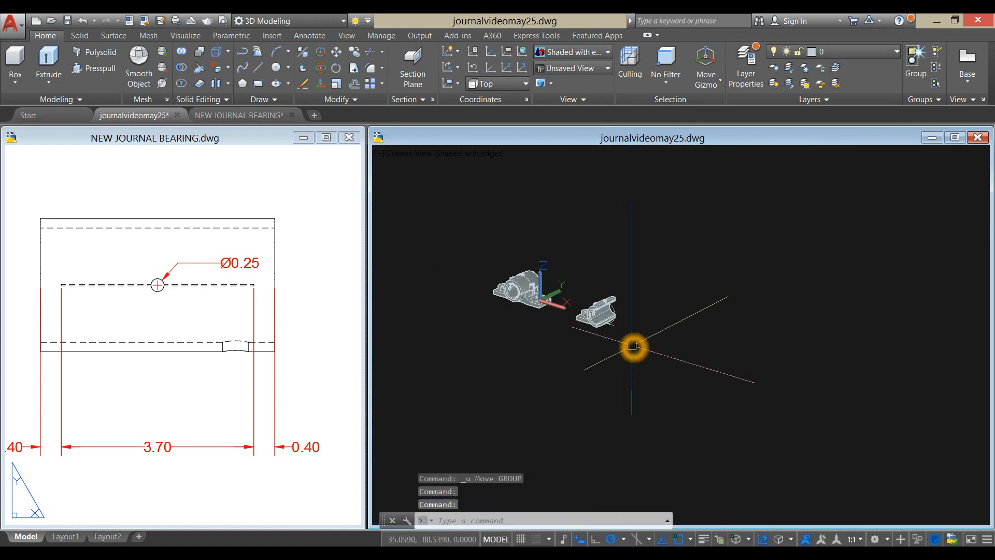
- Erase the sliced copy of the bearing assembly
left_click(632, 350)
left_click(580, 245)
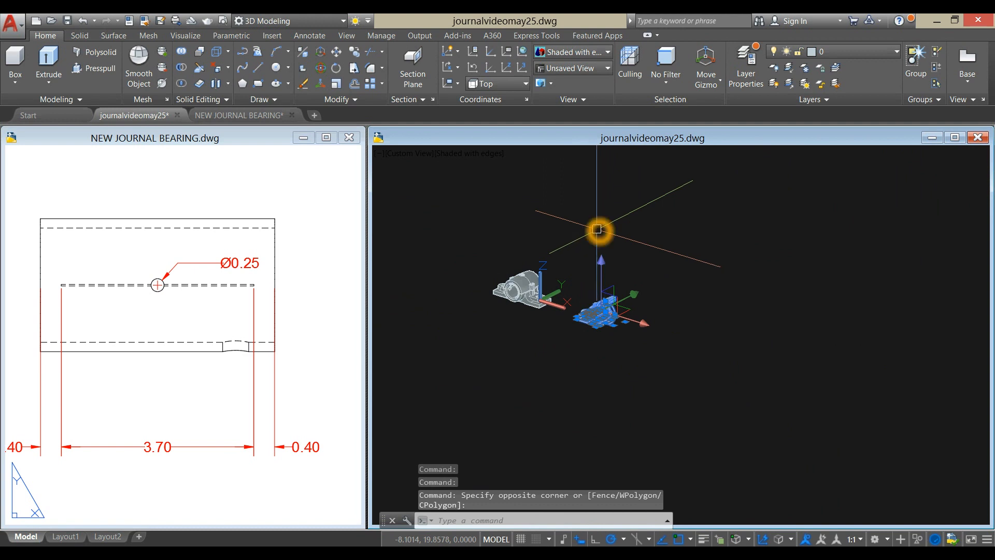
key("Delete")
- Set the visual style to Realistic and present the complete bearing assembly from an angled view
scroll(517, 285, "up", 5)
middle_click_drag(518, 285, 627, 280, "shift")
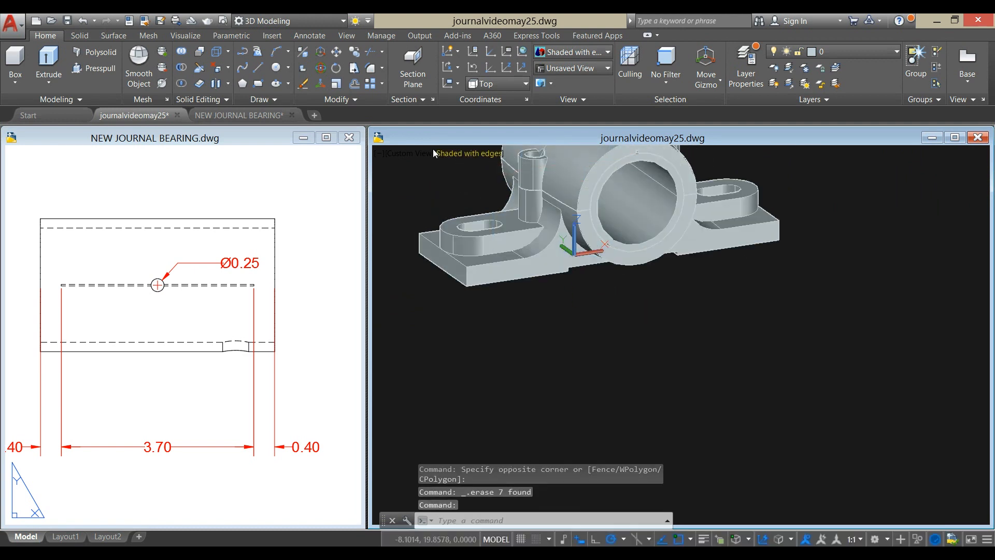
left_click(456, 153)
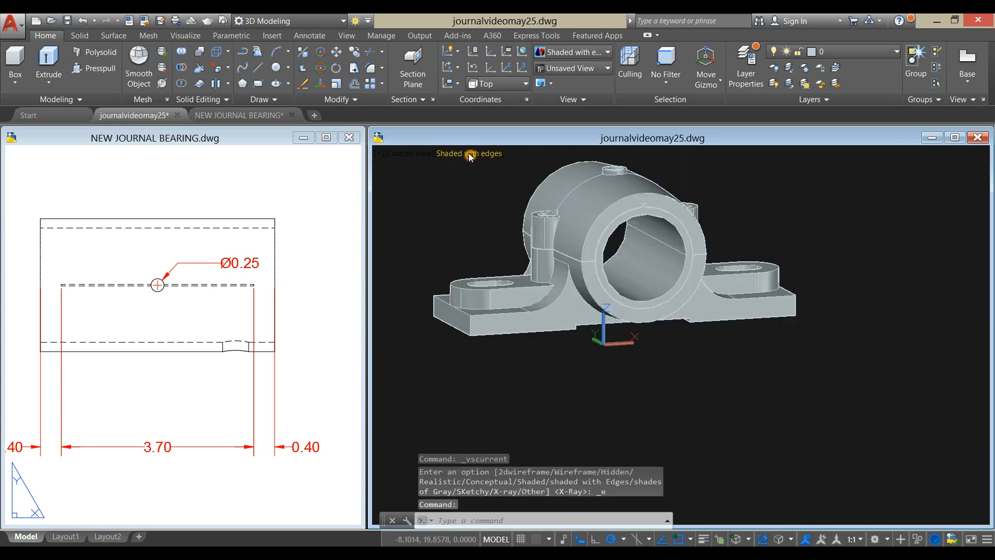
left_click(456, 154)
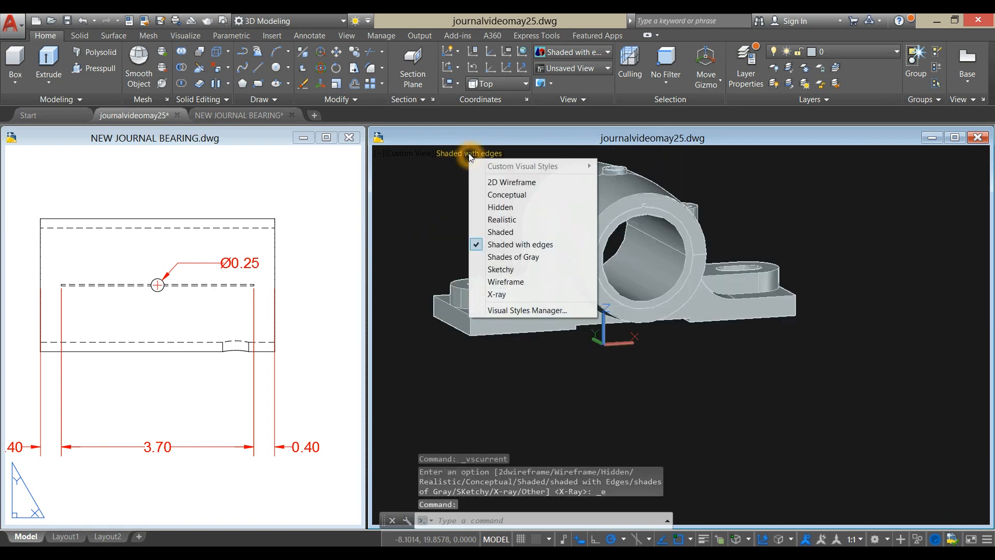
left_click(489, 224)
middle_click_drag(478, 209, 539, 271, "shift")
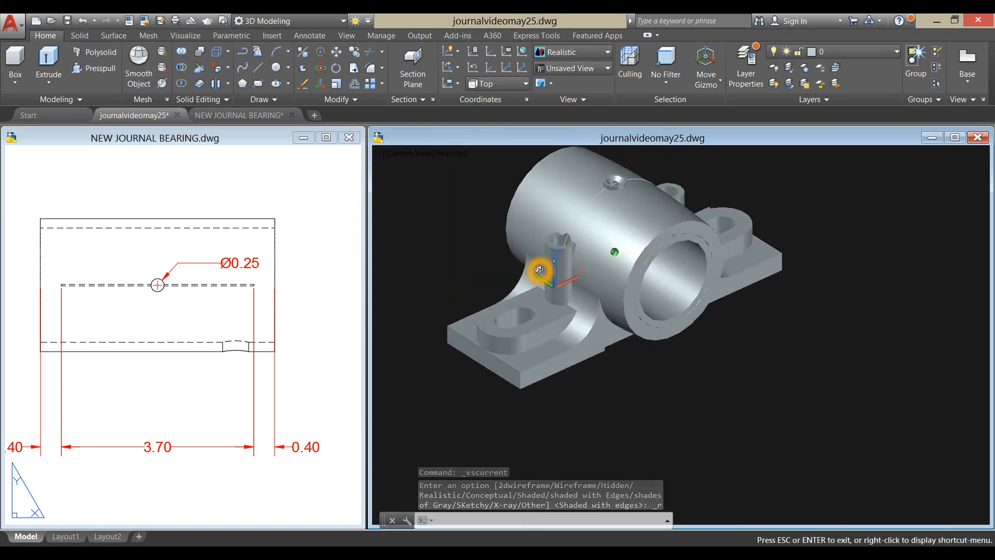
scroll(626, 317, "up", 3)
scroll(670, 349, "down", 4)
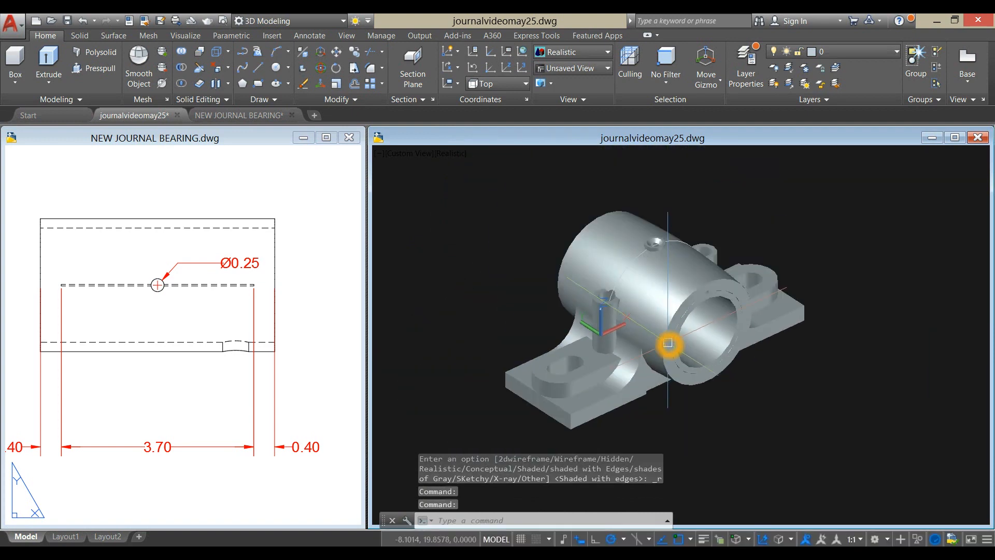
middle_click_drag(666, 349, 640, 316)
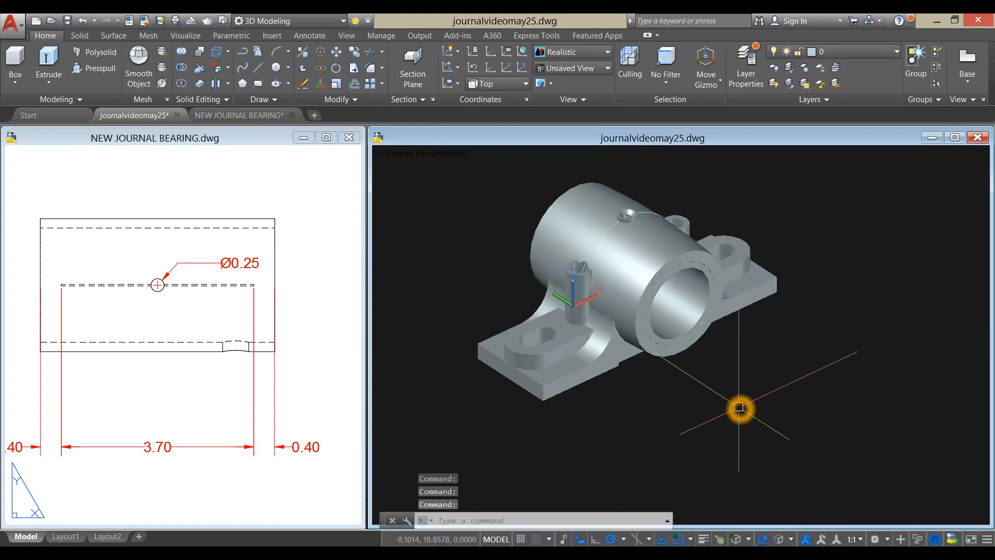